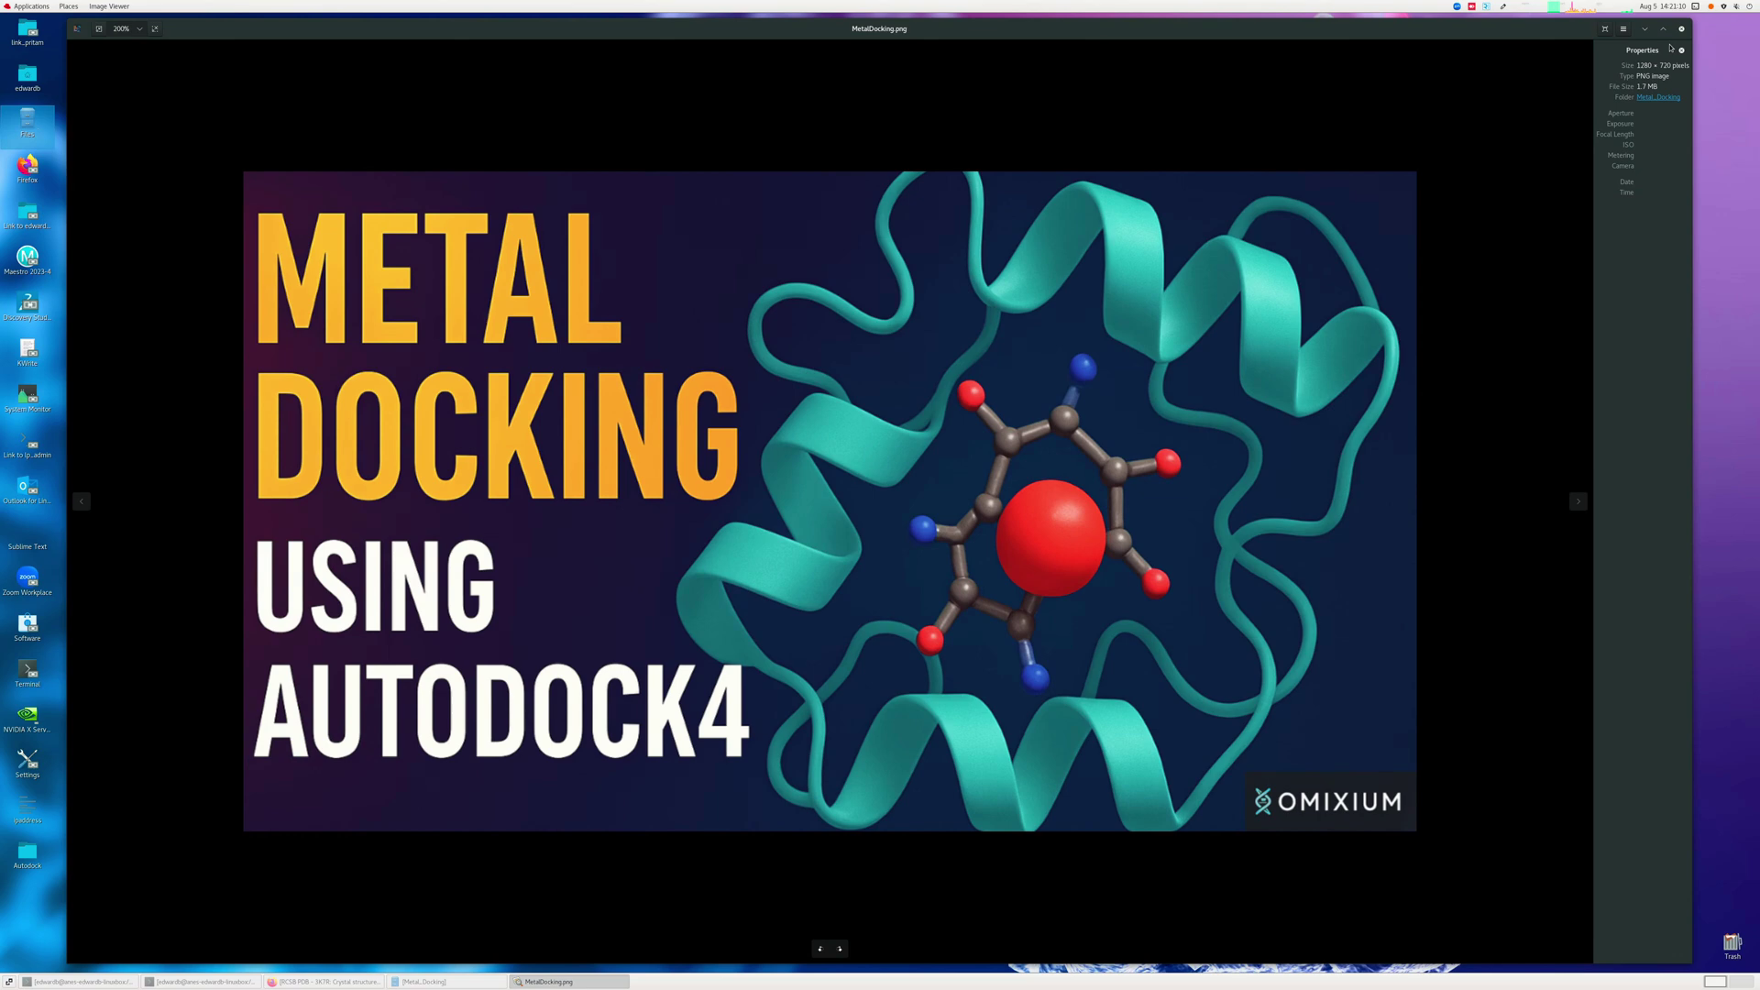
Close the MetalDocking.png image and look over AD4_parameters.dat, metal.mol2 and receptor.pdb in the Metal_Docking folder.
left_click(1681, 30)
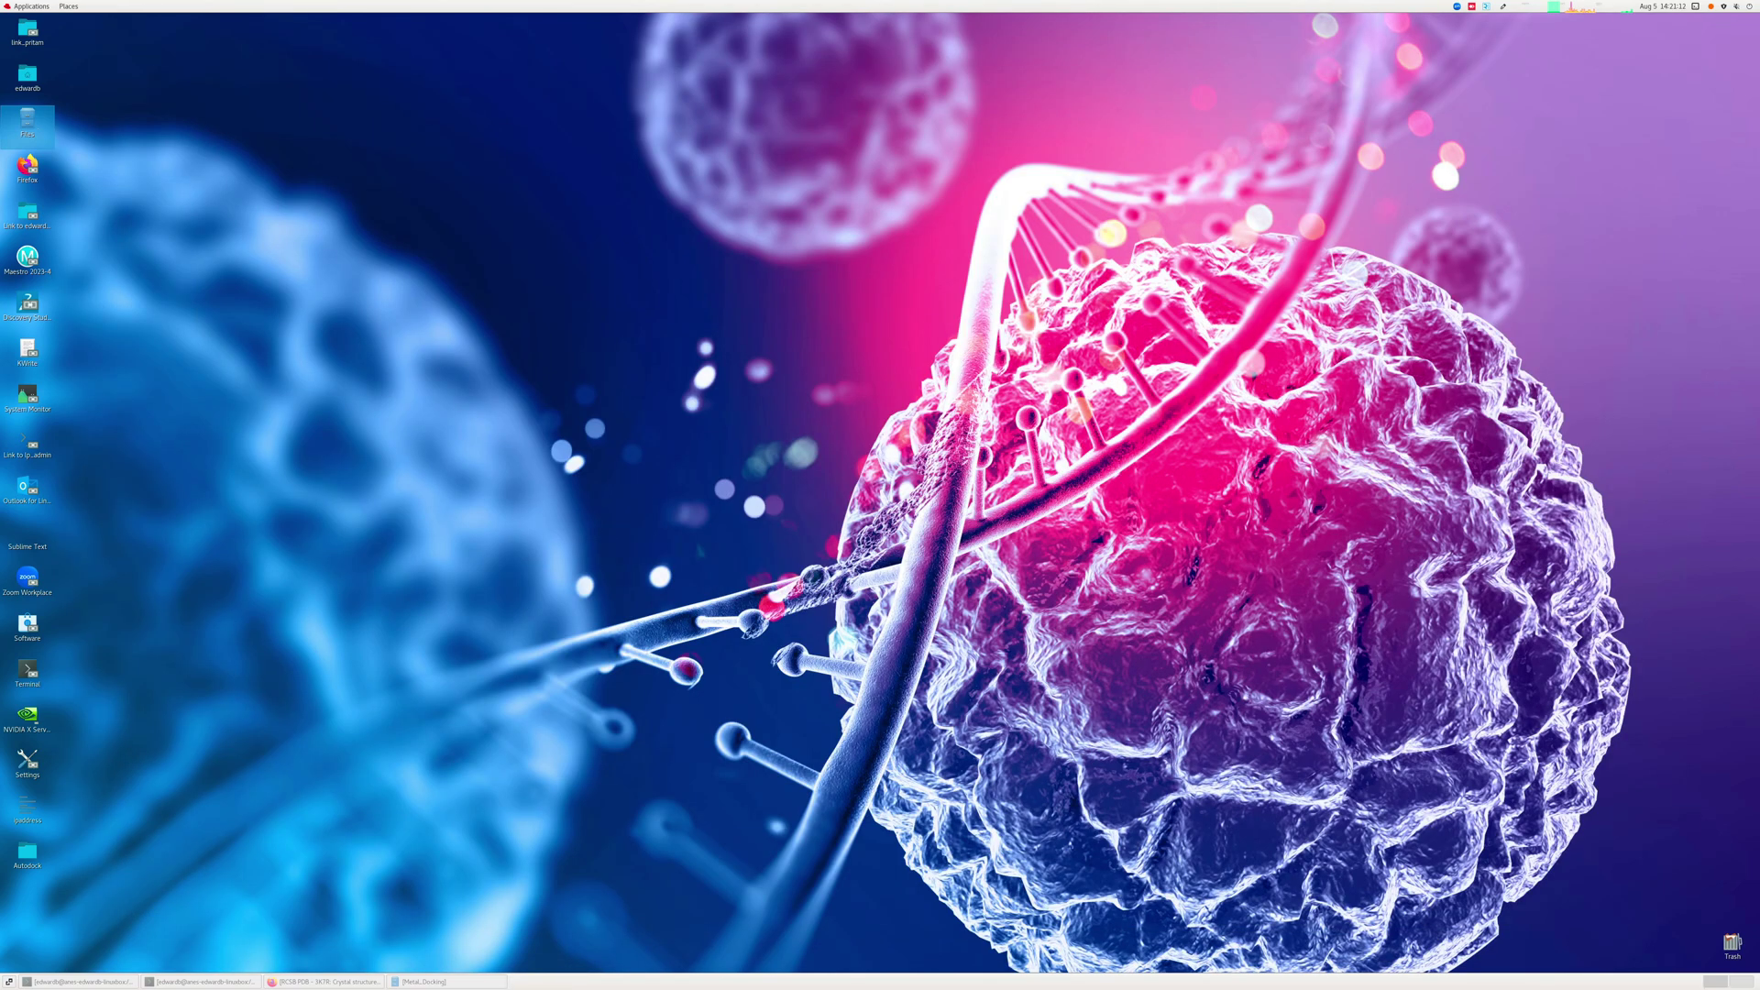
left_click(467, 981)
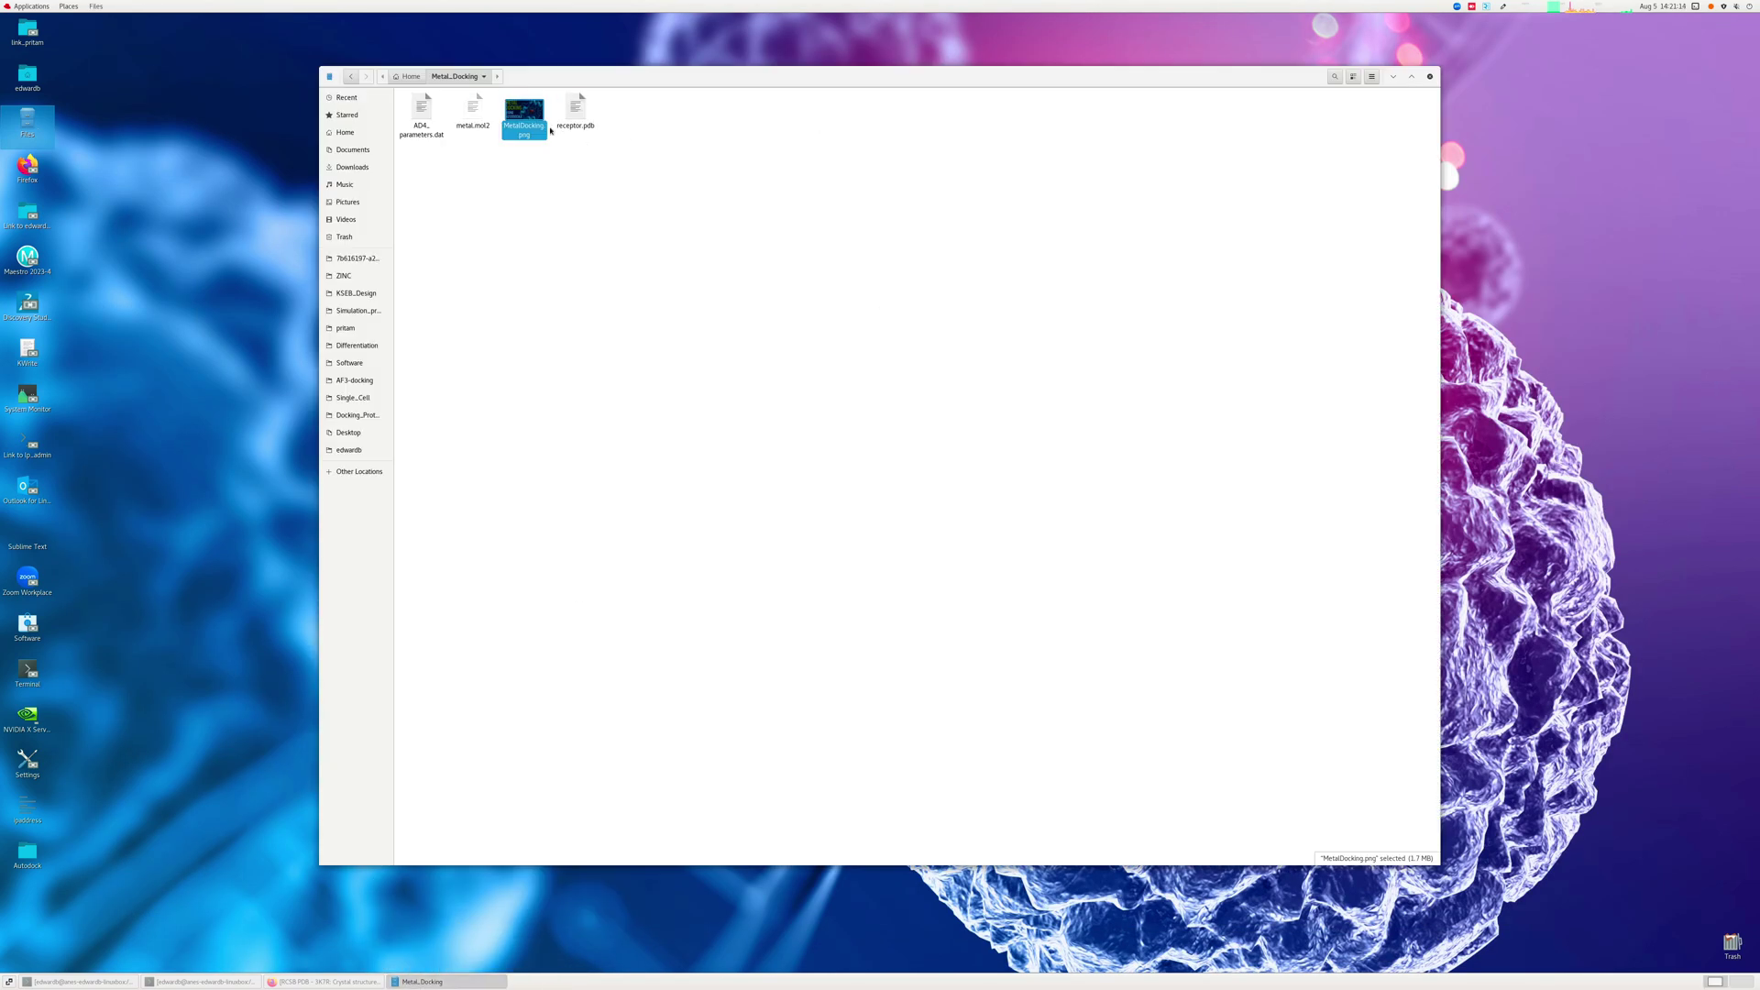
left_click(579, 226)
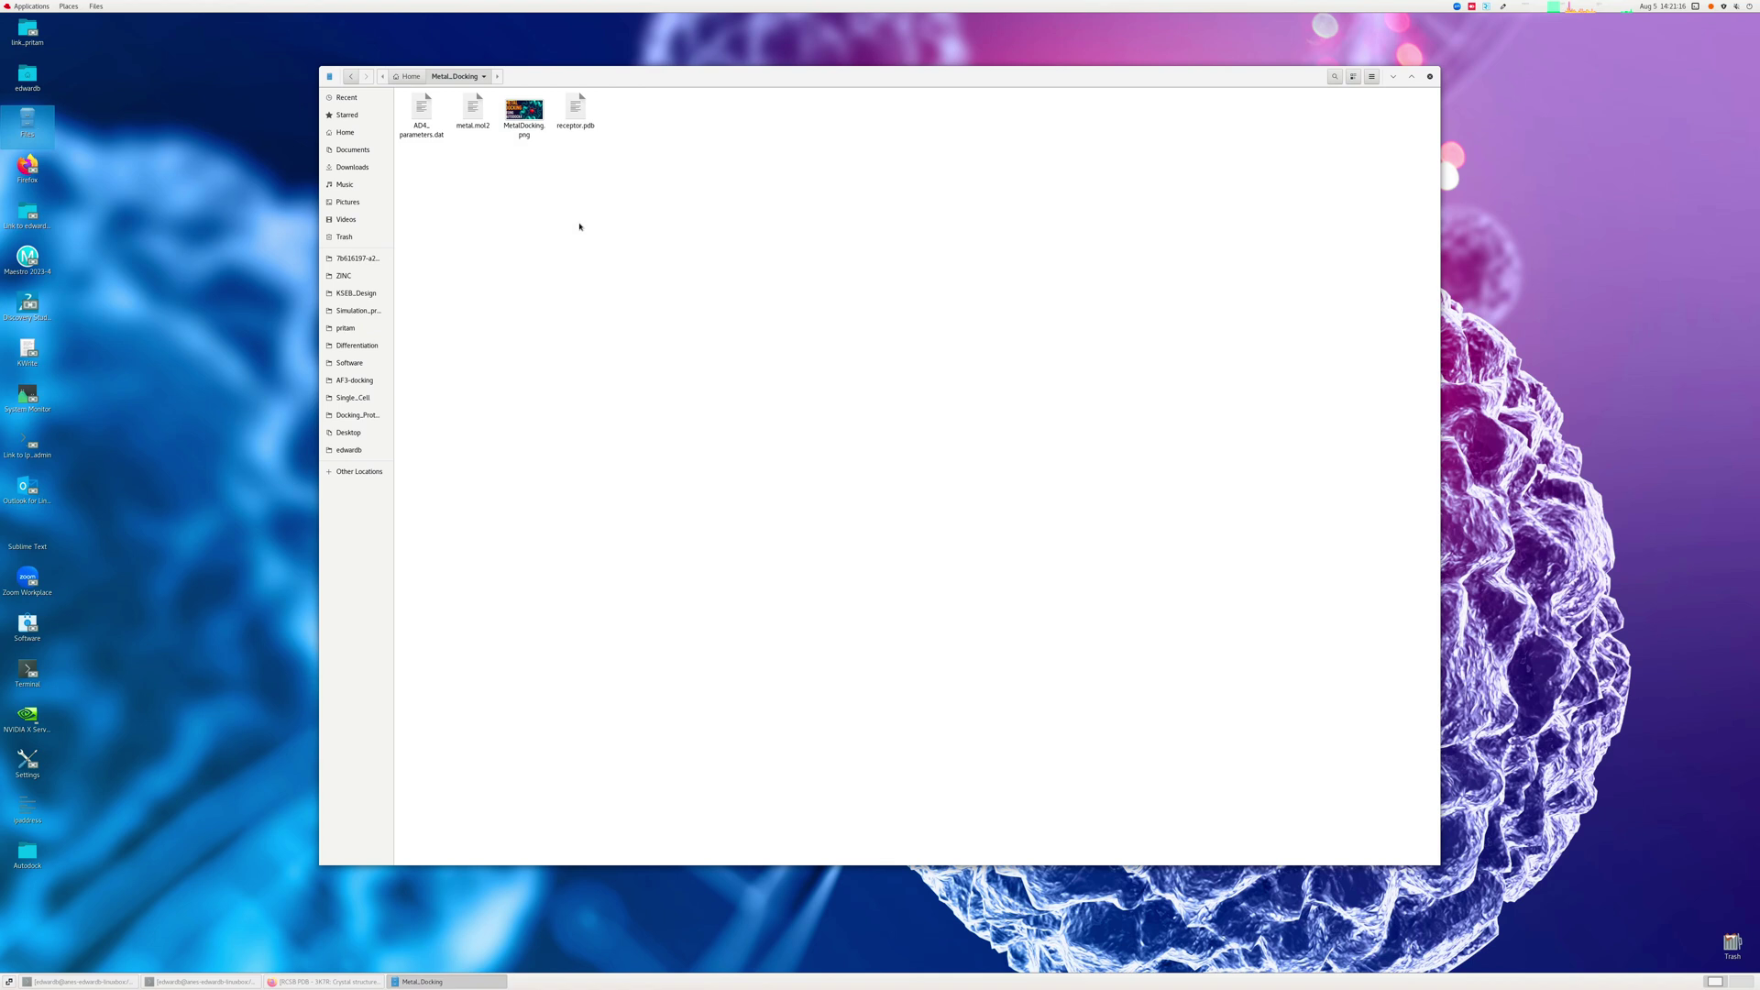
left_click(422, 108)
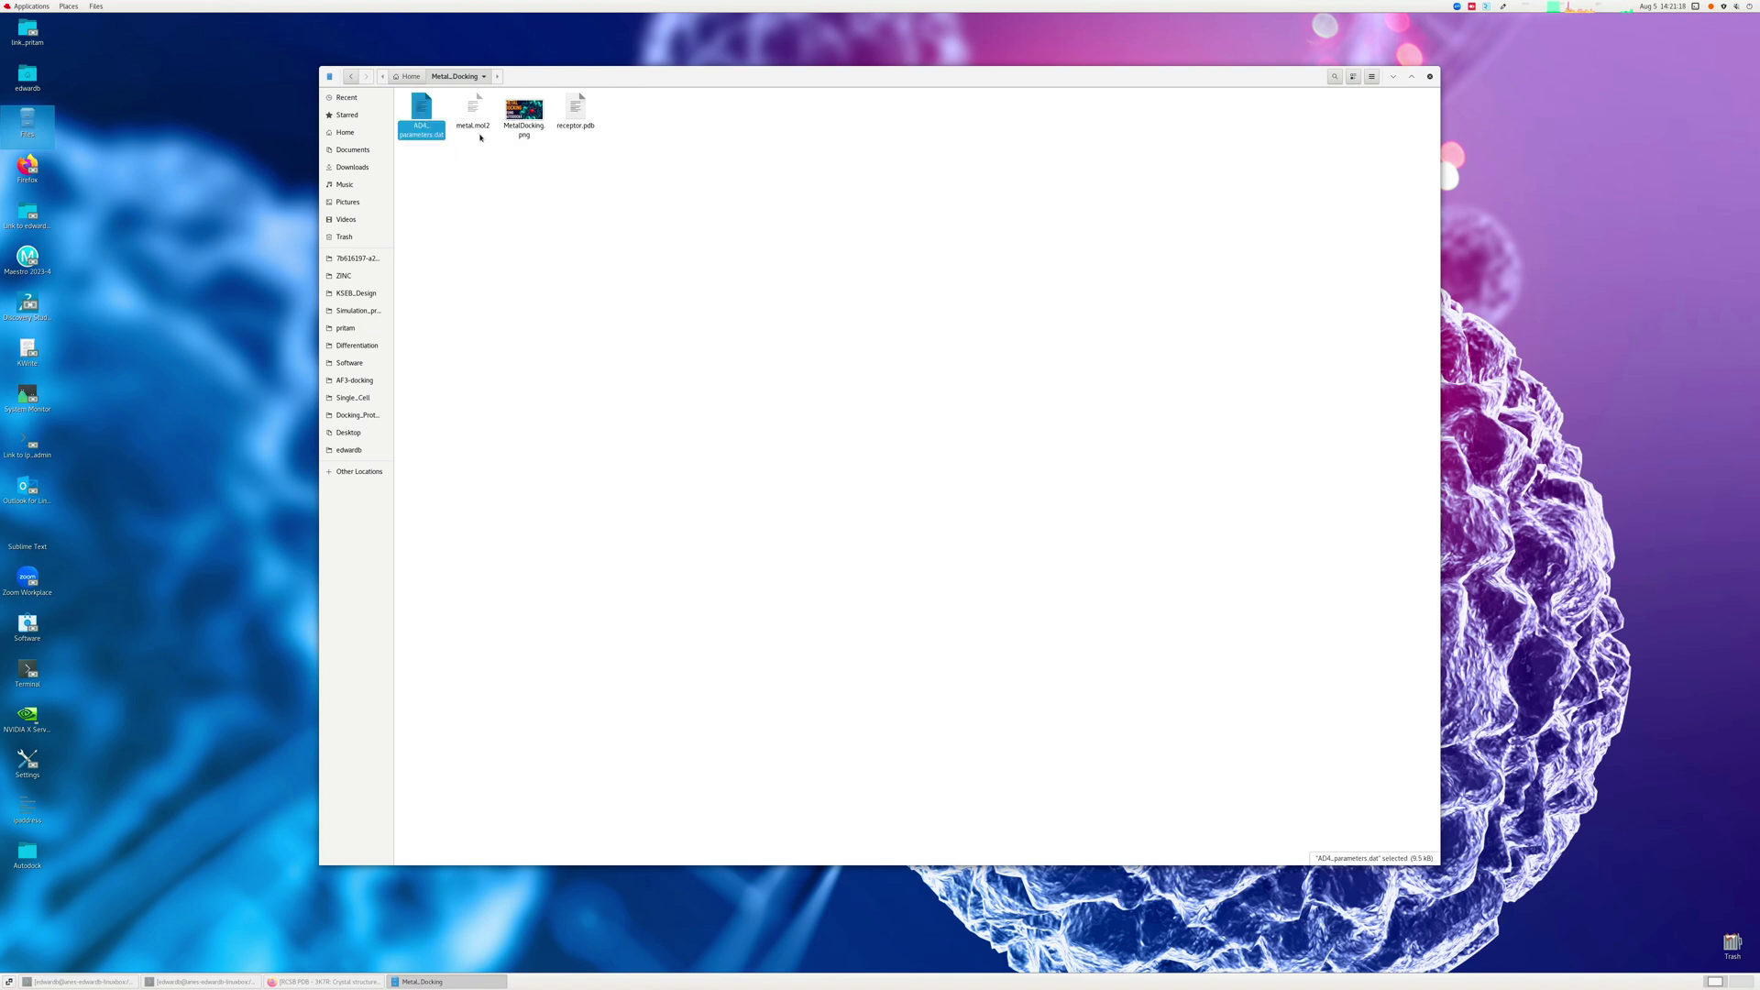
left_click(485, 114)
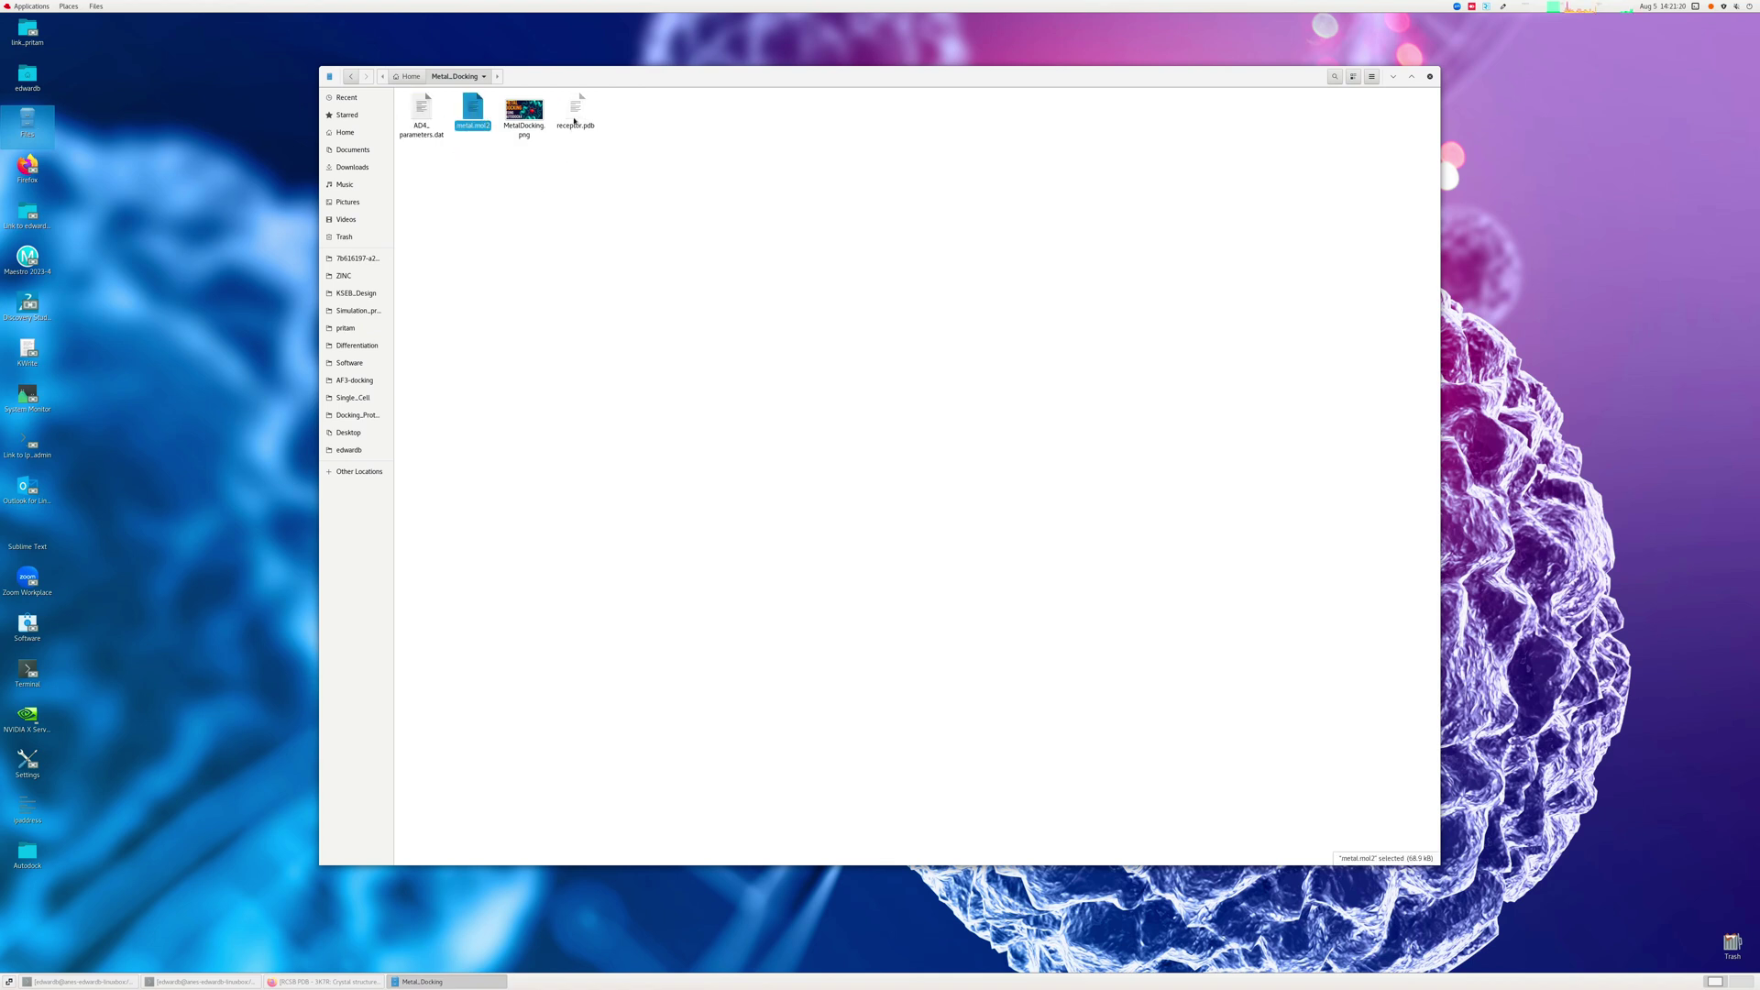
left_click(574, 118)
left_click(591, 183)
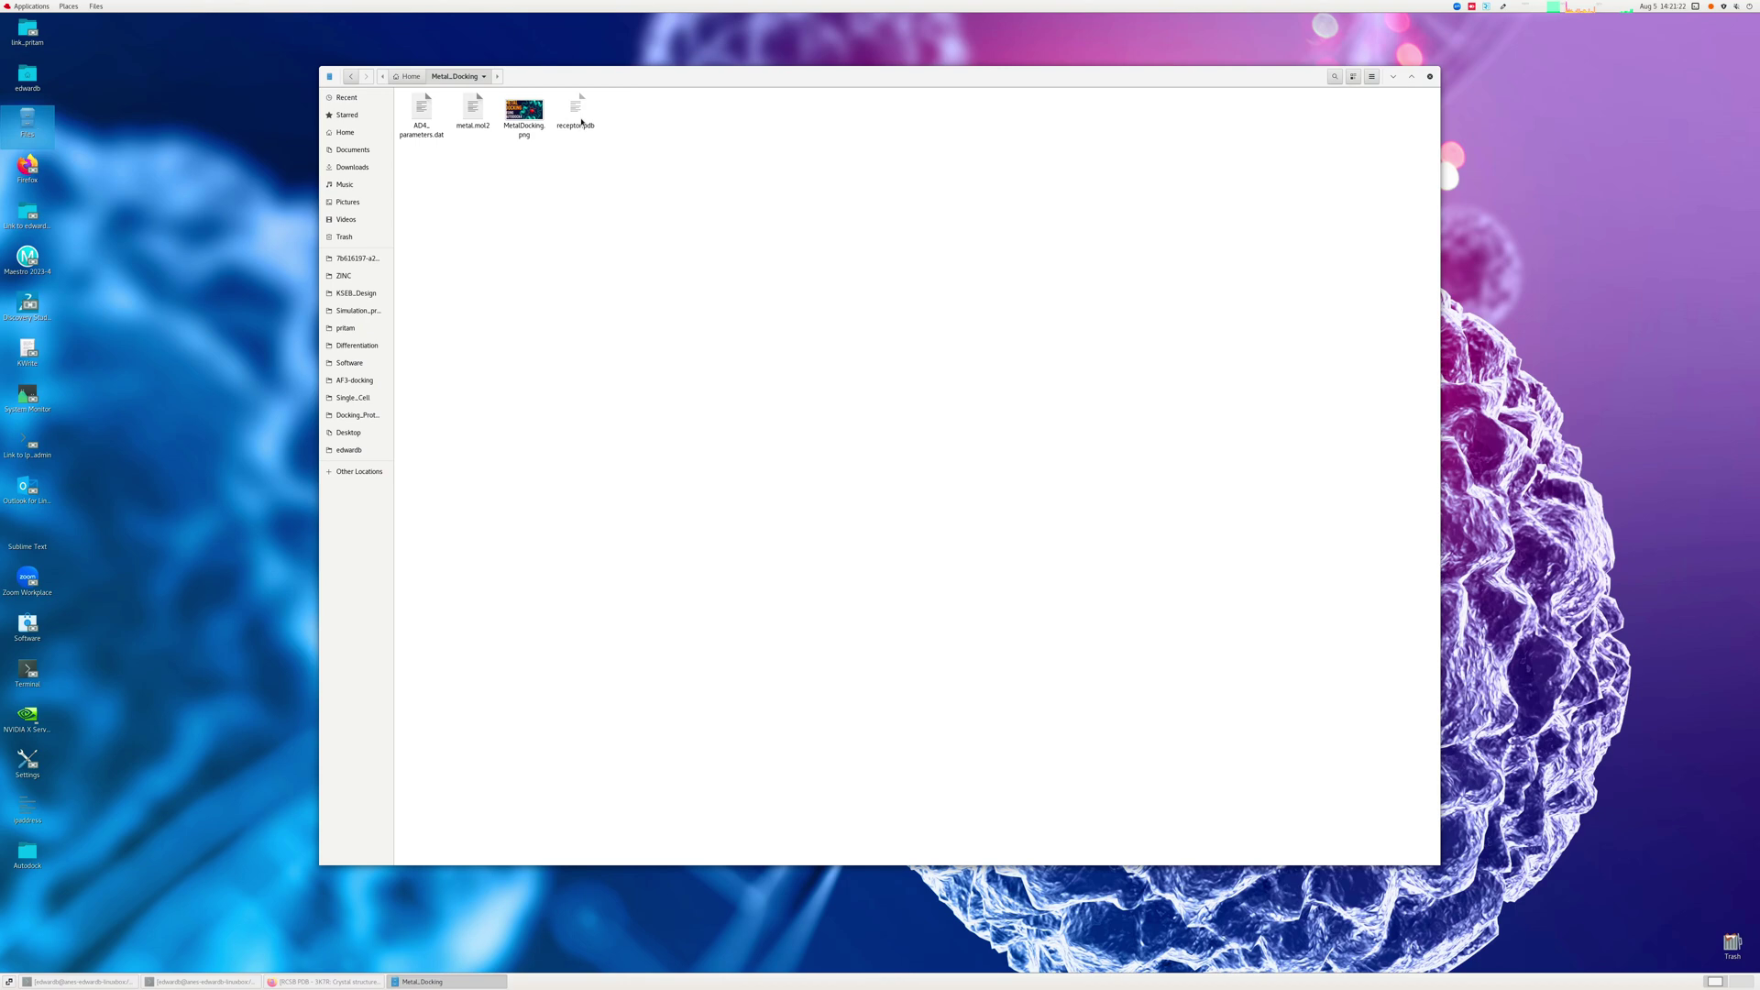
Open receptor.pdb in a maximized ChimeraX window and apply soft lighting.
left_click(581, 121)
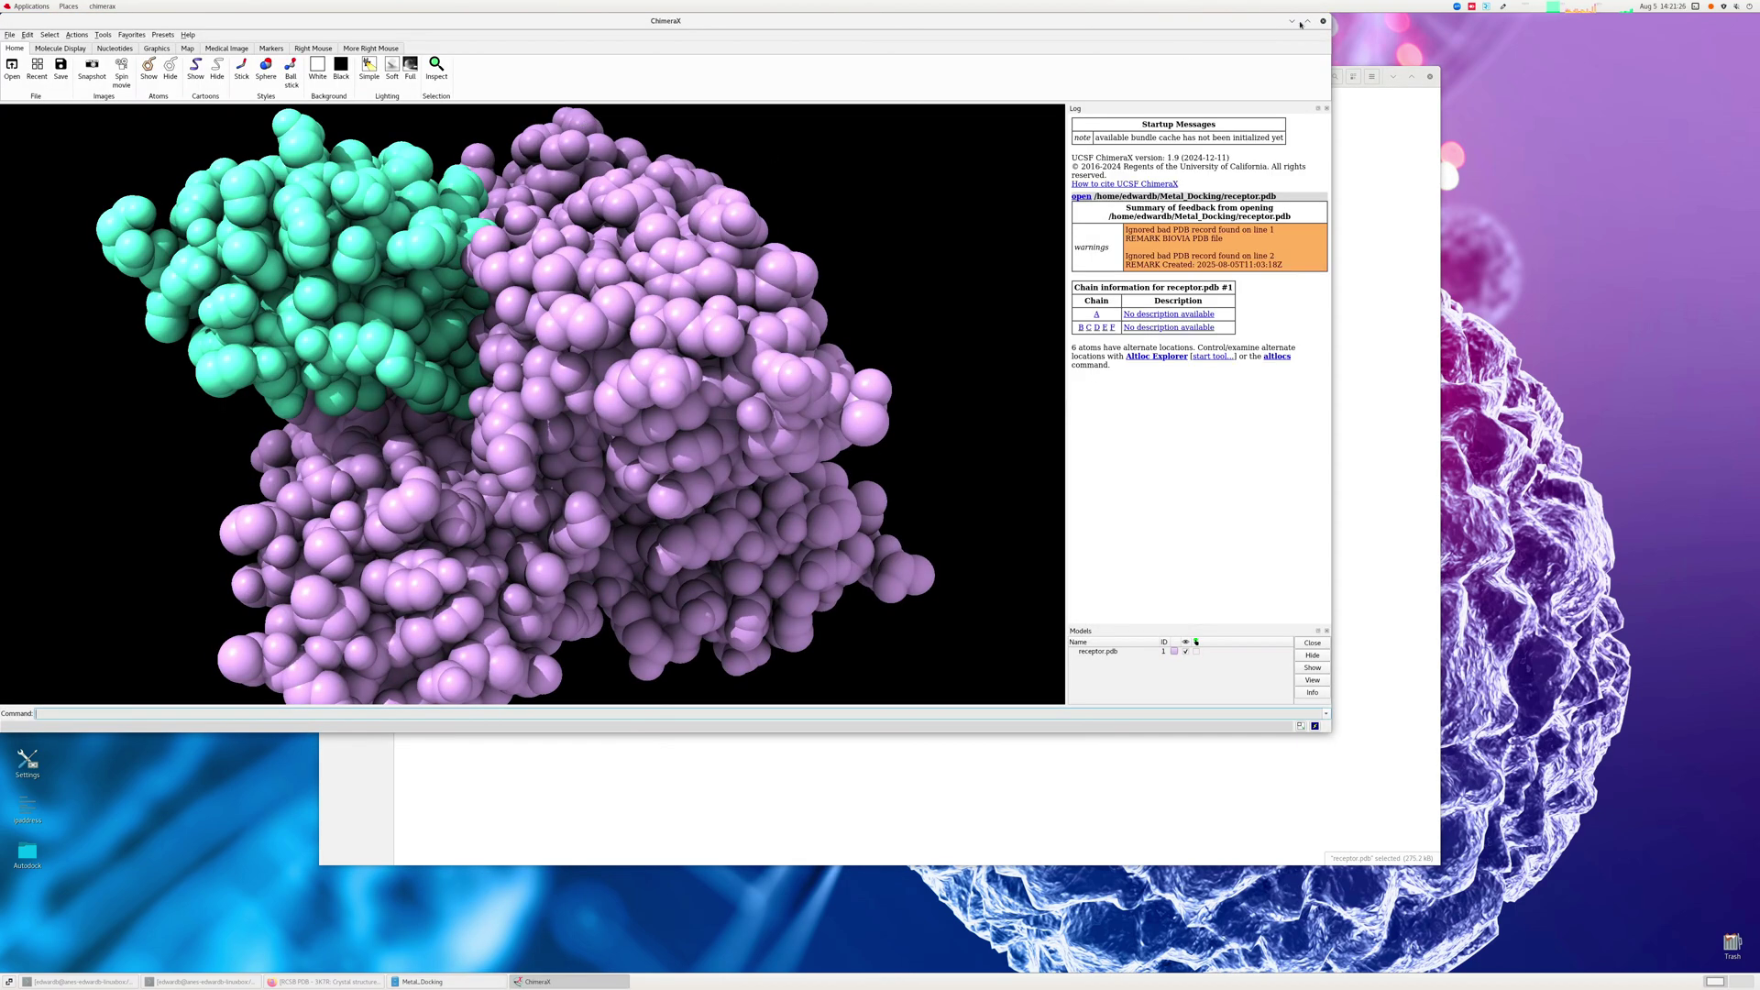
left_click(1305, 21)
scroll(439, 189, "down", 5)
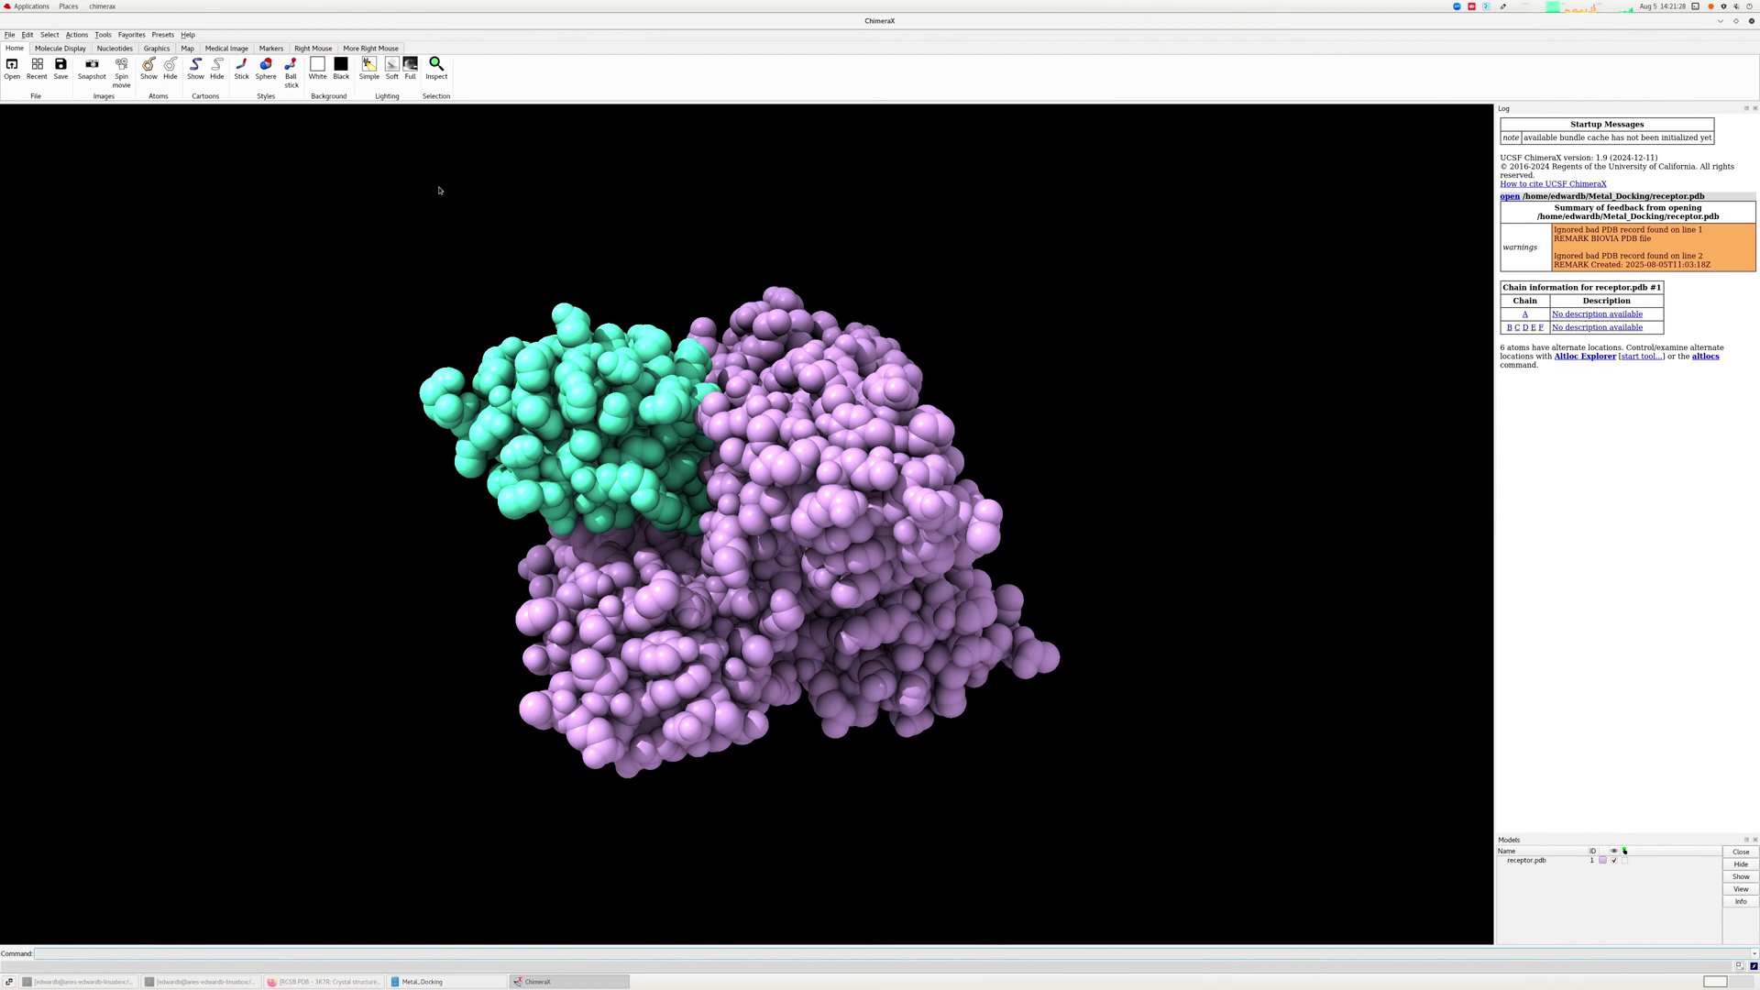
left_click(392, 66)
Select the entire receptor, show it as cartoons and hide its atoms.
left_click_drag(342, 184, 1135, 837)
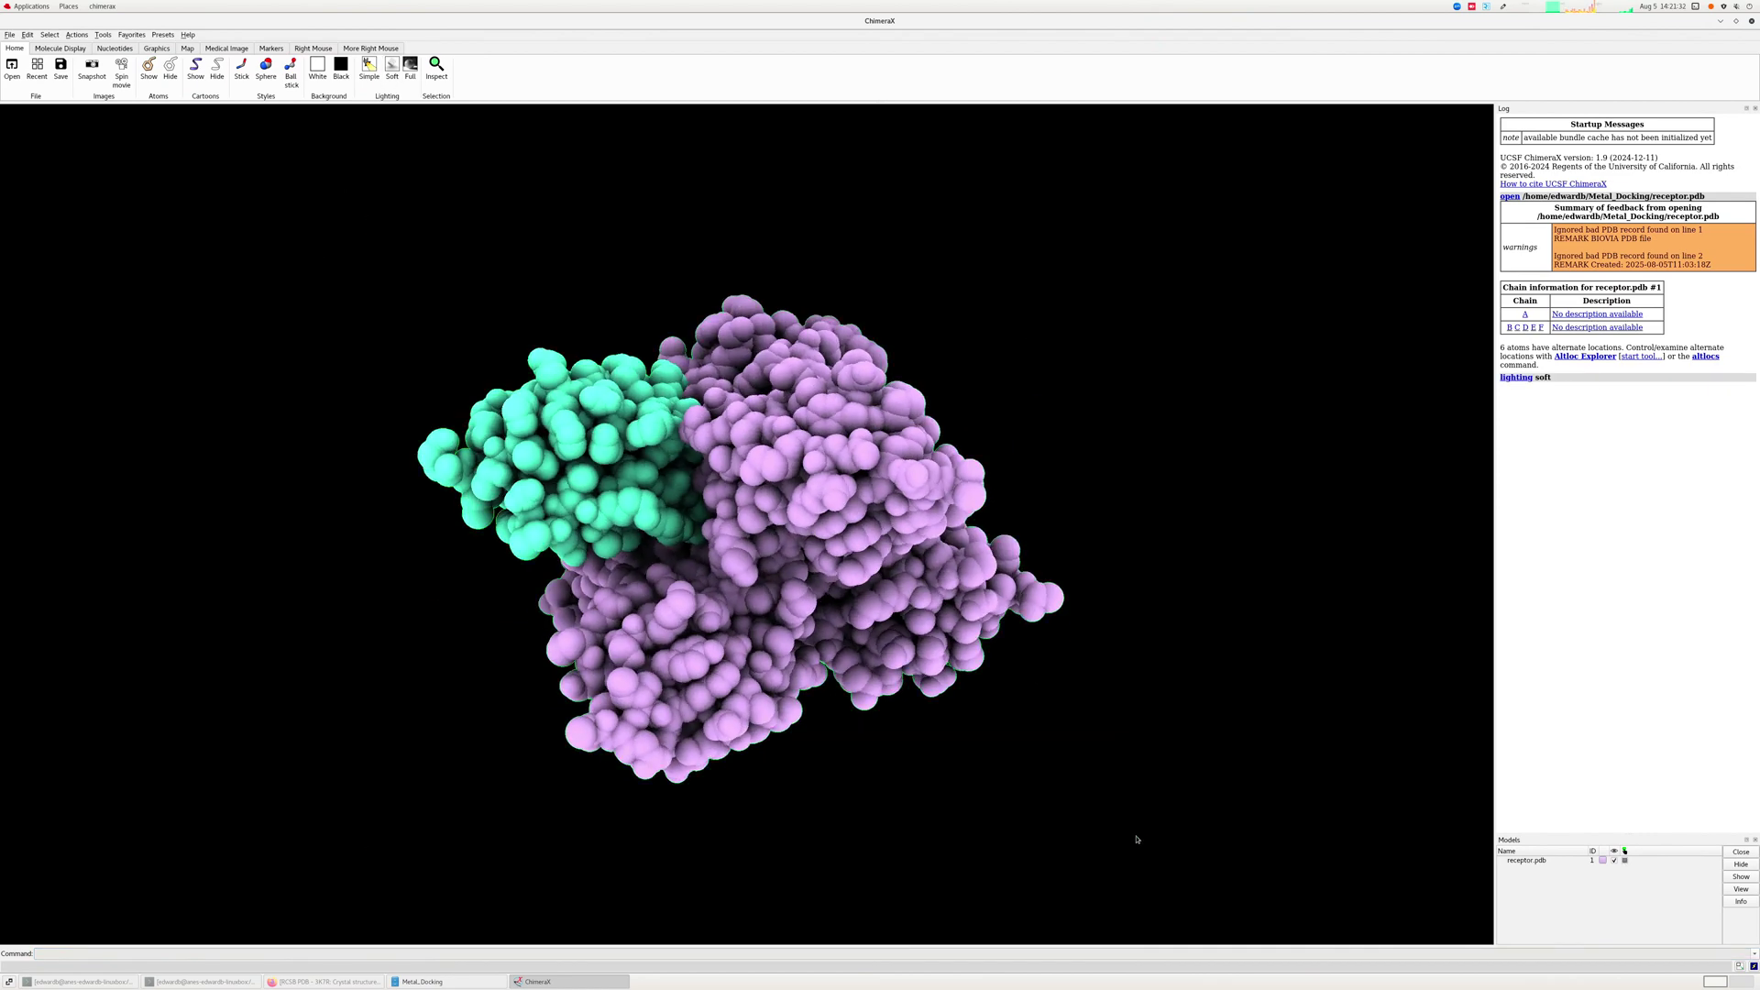
left_click(195, 66)
left_click(170, 66)
left_click_drag(586, 404, 927, 435)
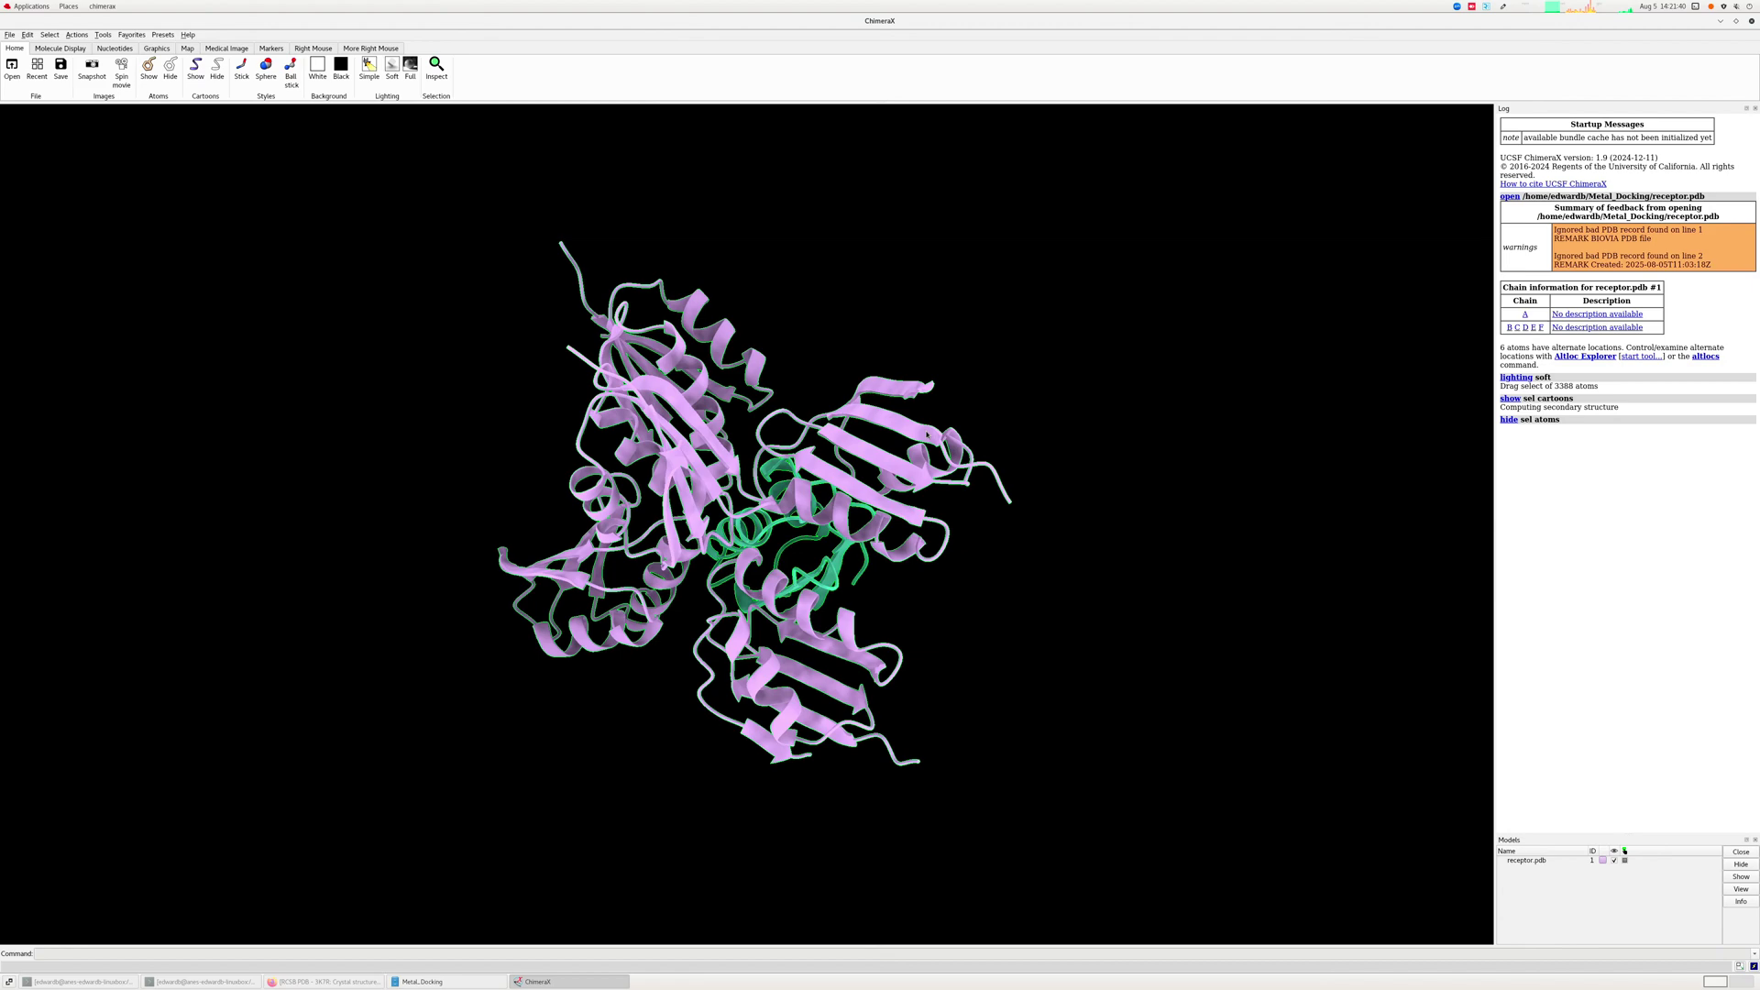
Load metal.mol2 from the Metal_Docking folder into the ChimeraX session alongside the receptor.
left_click(1736, 21)
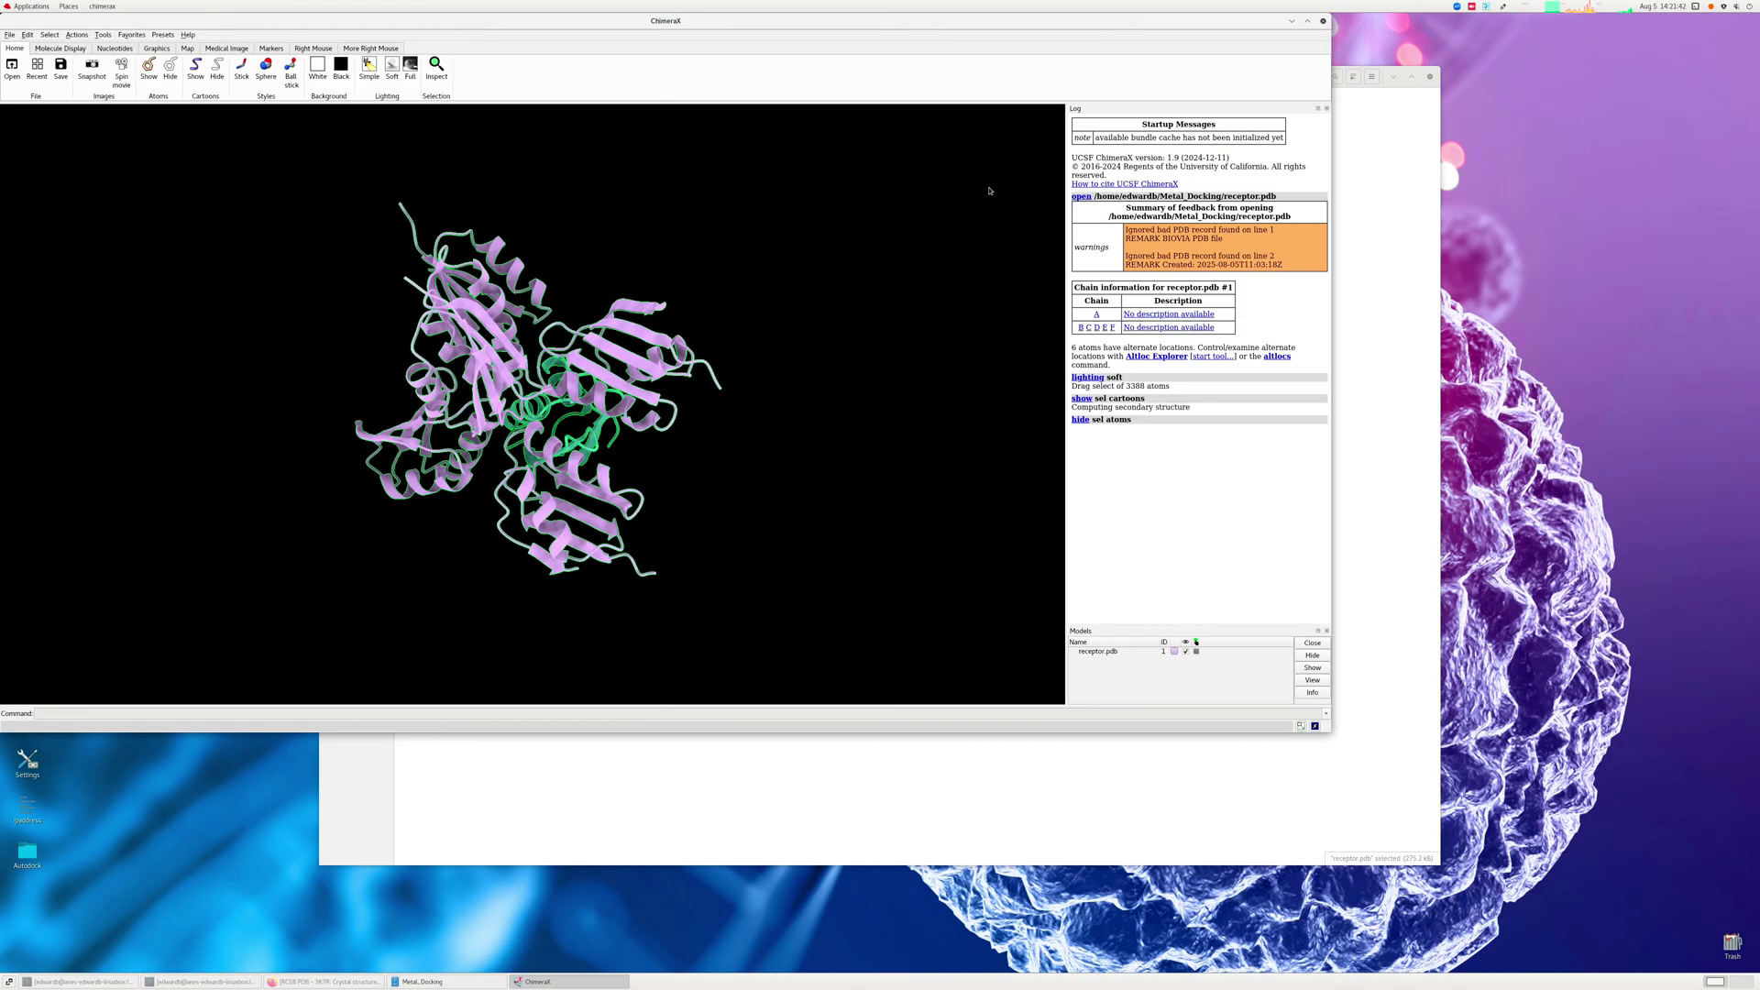
left_click_drag(629, 51, 995, 224)
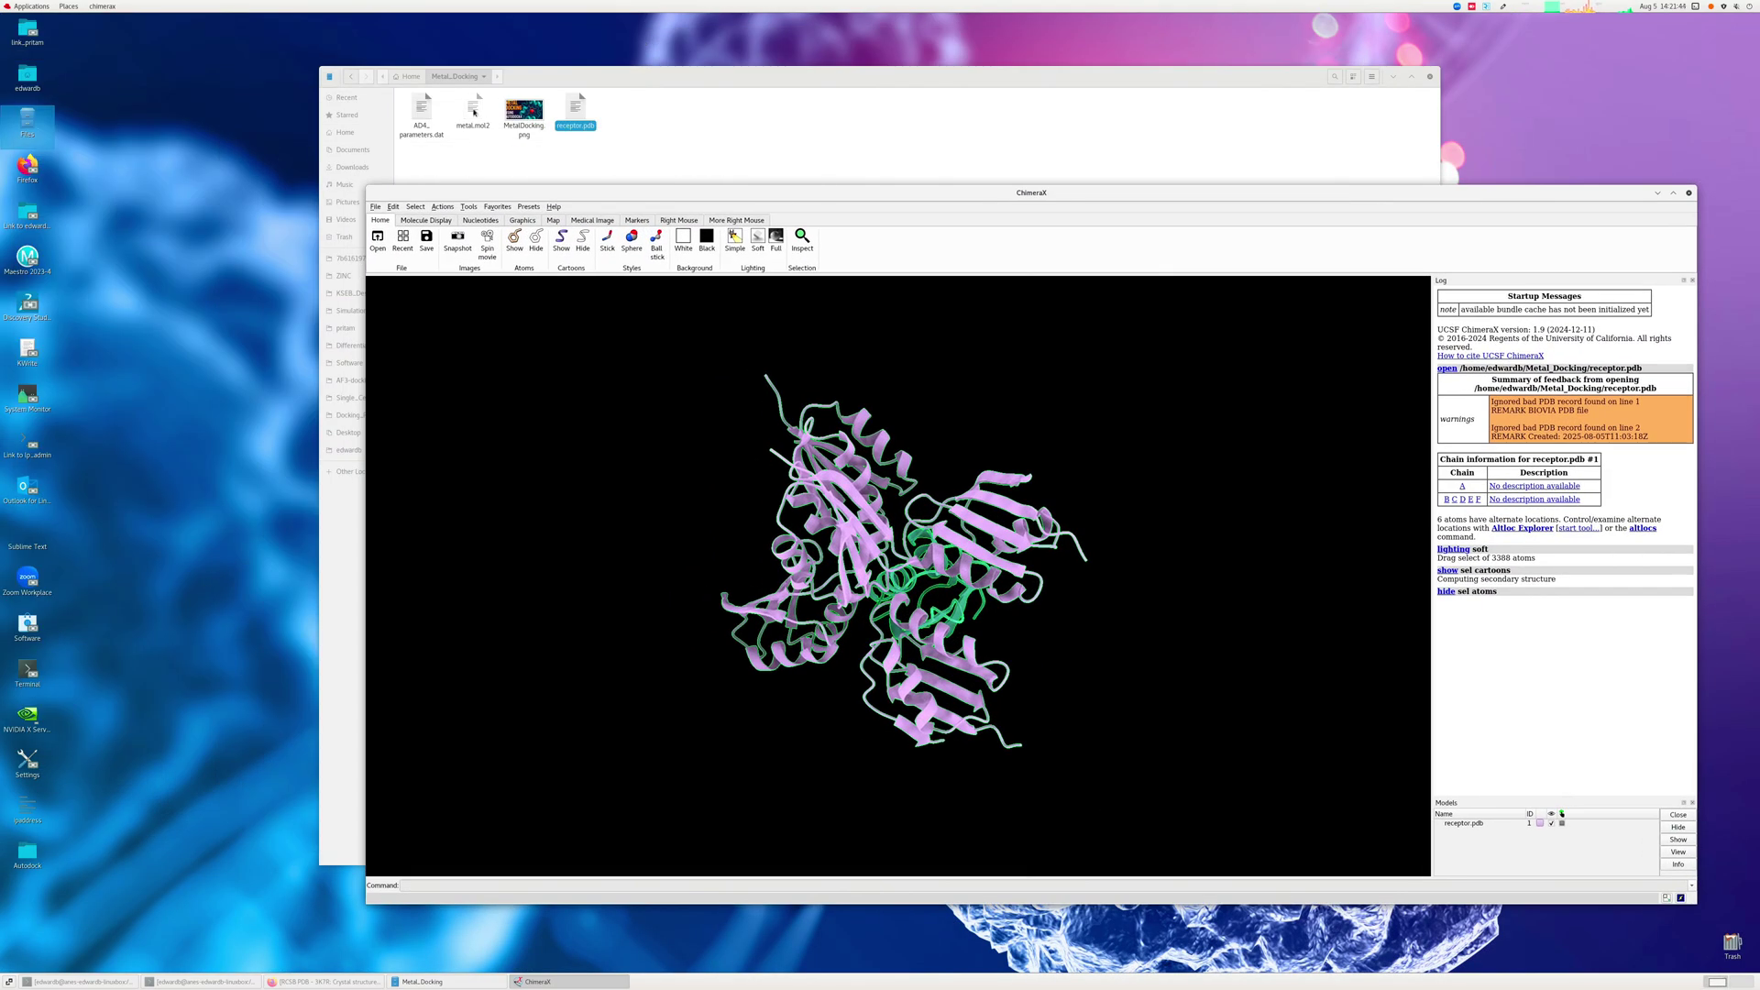
left_click_drag(473, 108, 1495, 704)
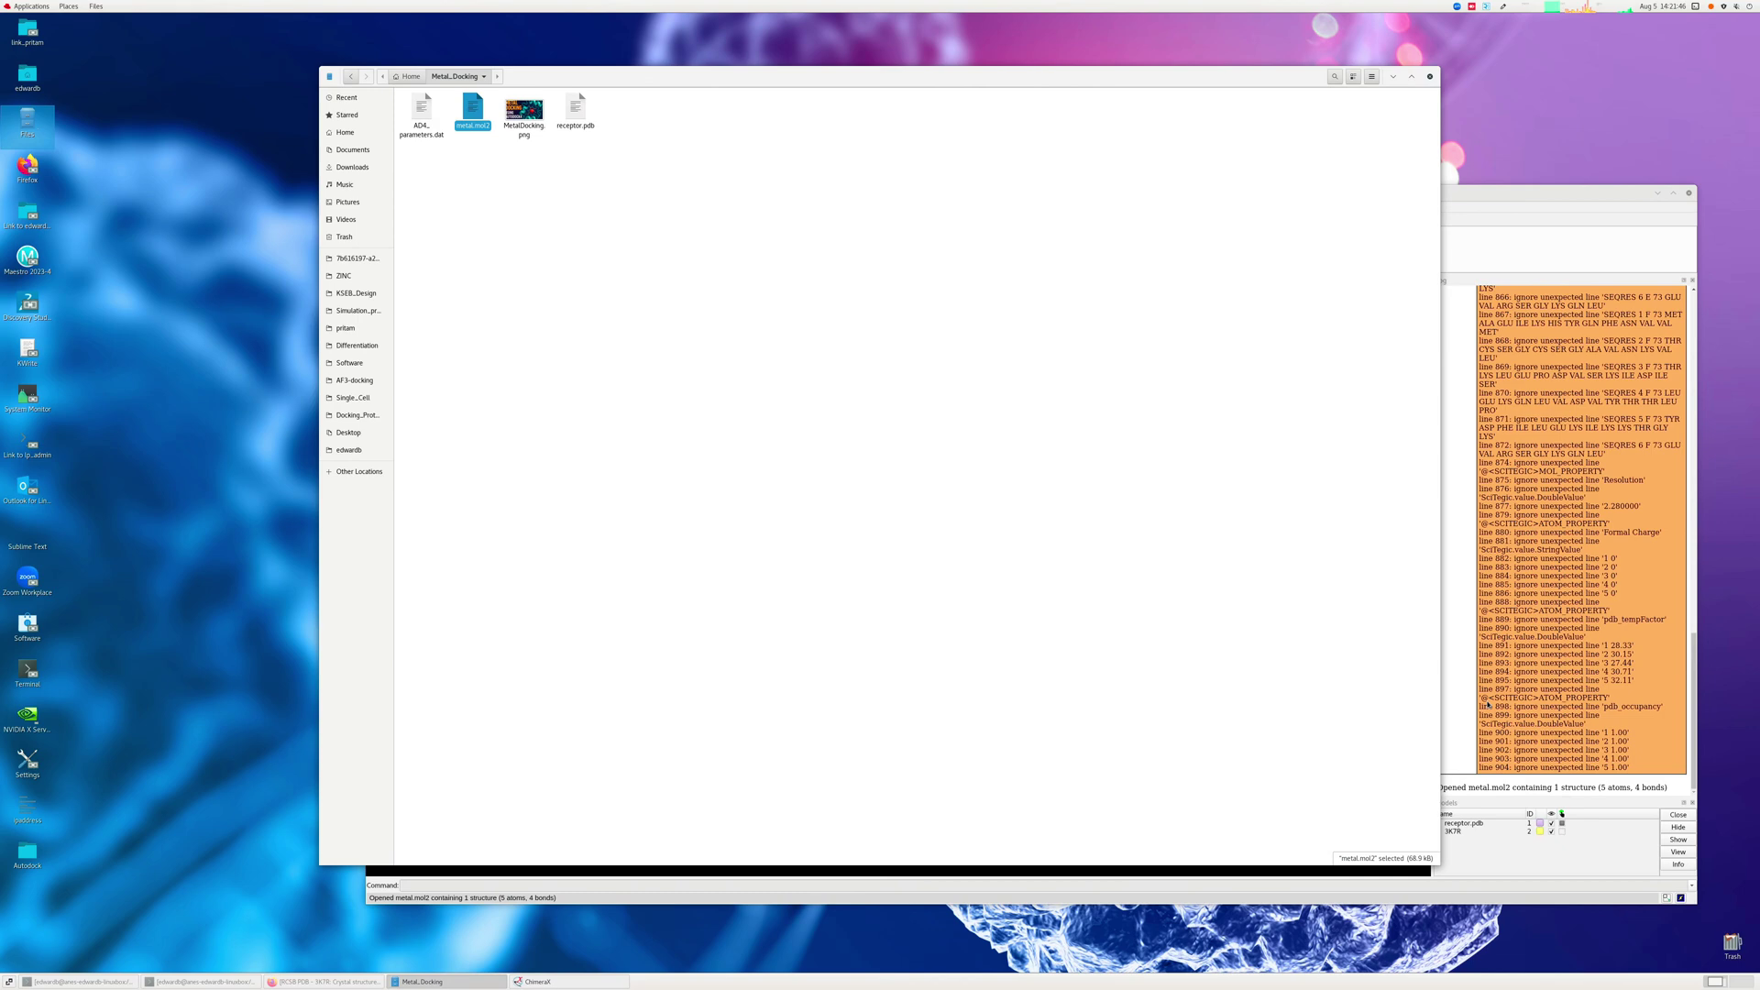
left_click(1461, 658)
Select the metal ligand between the protein chains and label its atoms by element for a close-up view.
left_click_drag(770, 463, 825, 605)
scroll(852, 605, "up", 10)
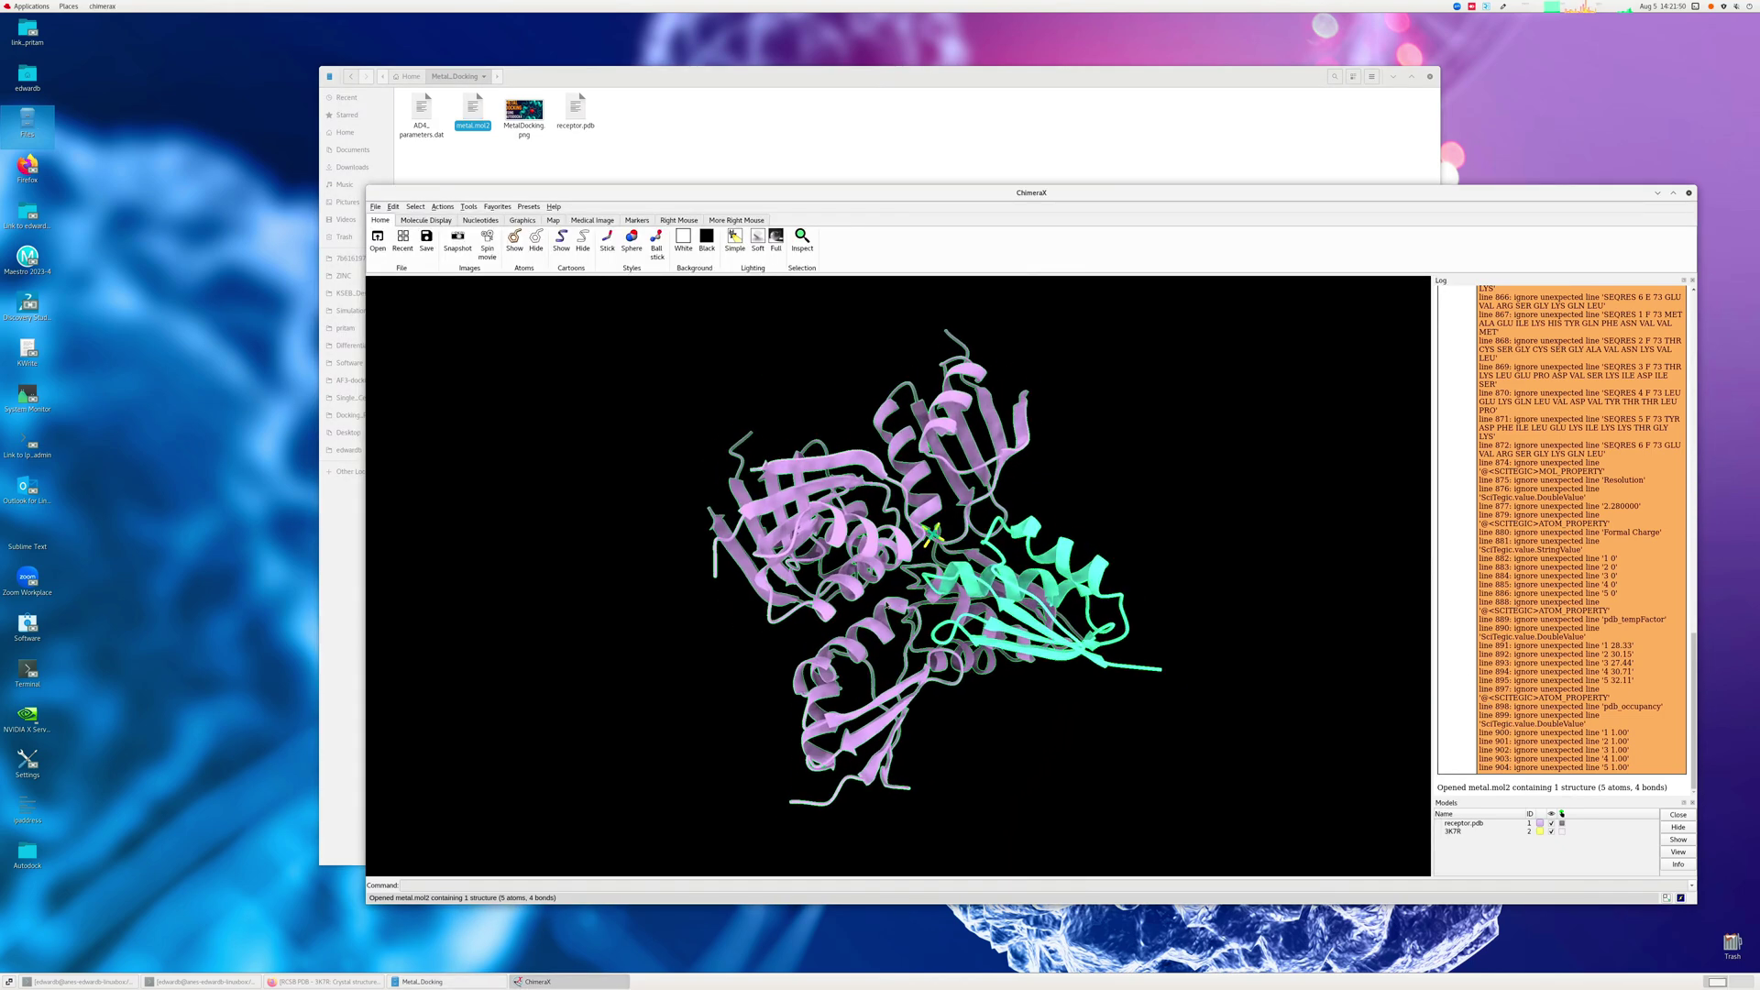
scroll(887, 605, "up", 8)
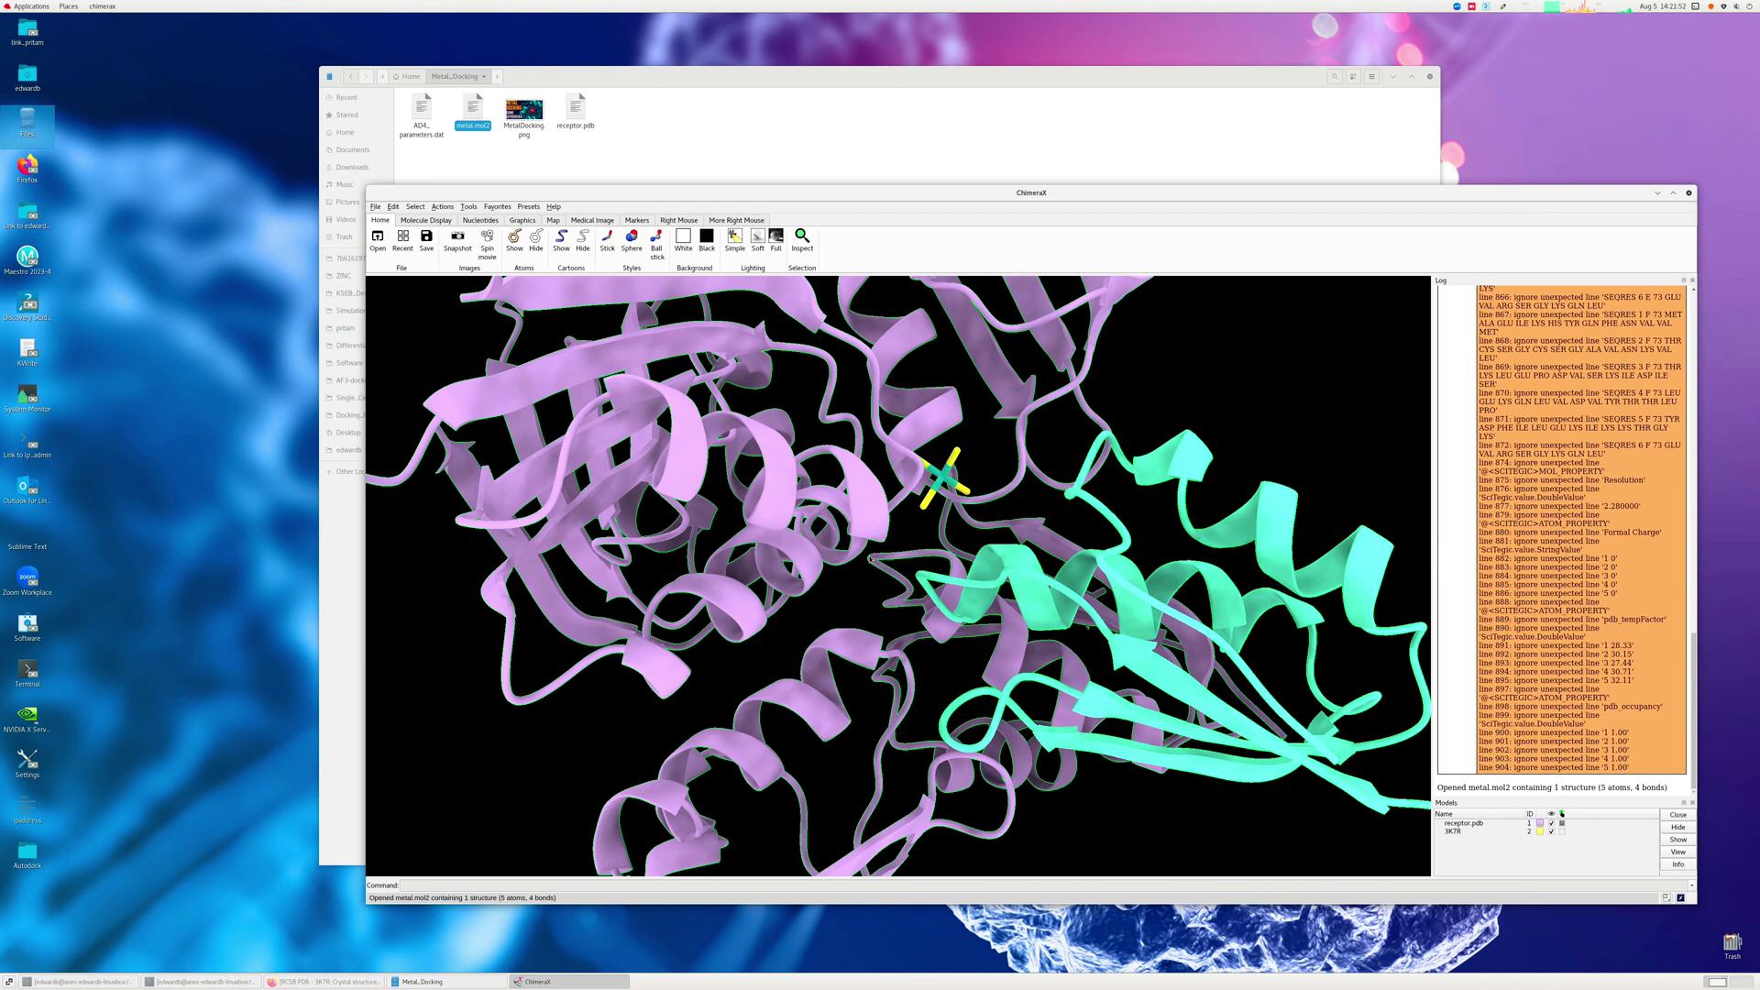
left_click_drag(794, 566, 838, 580)
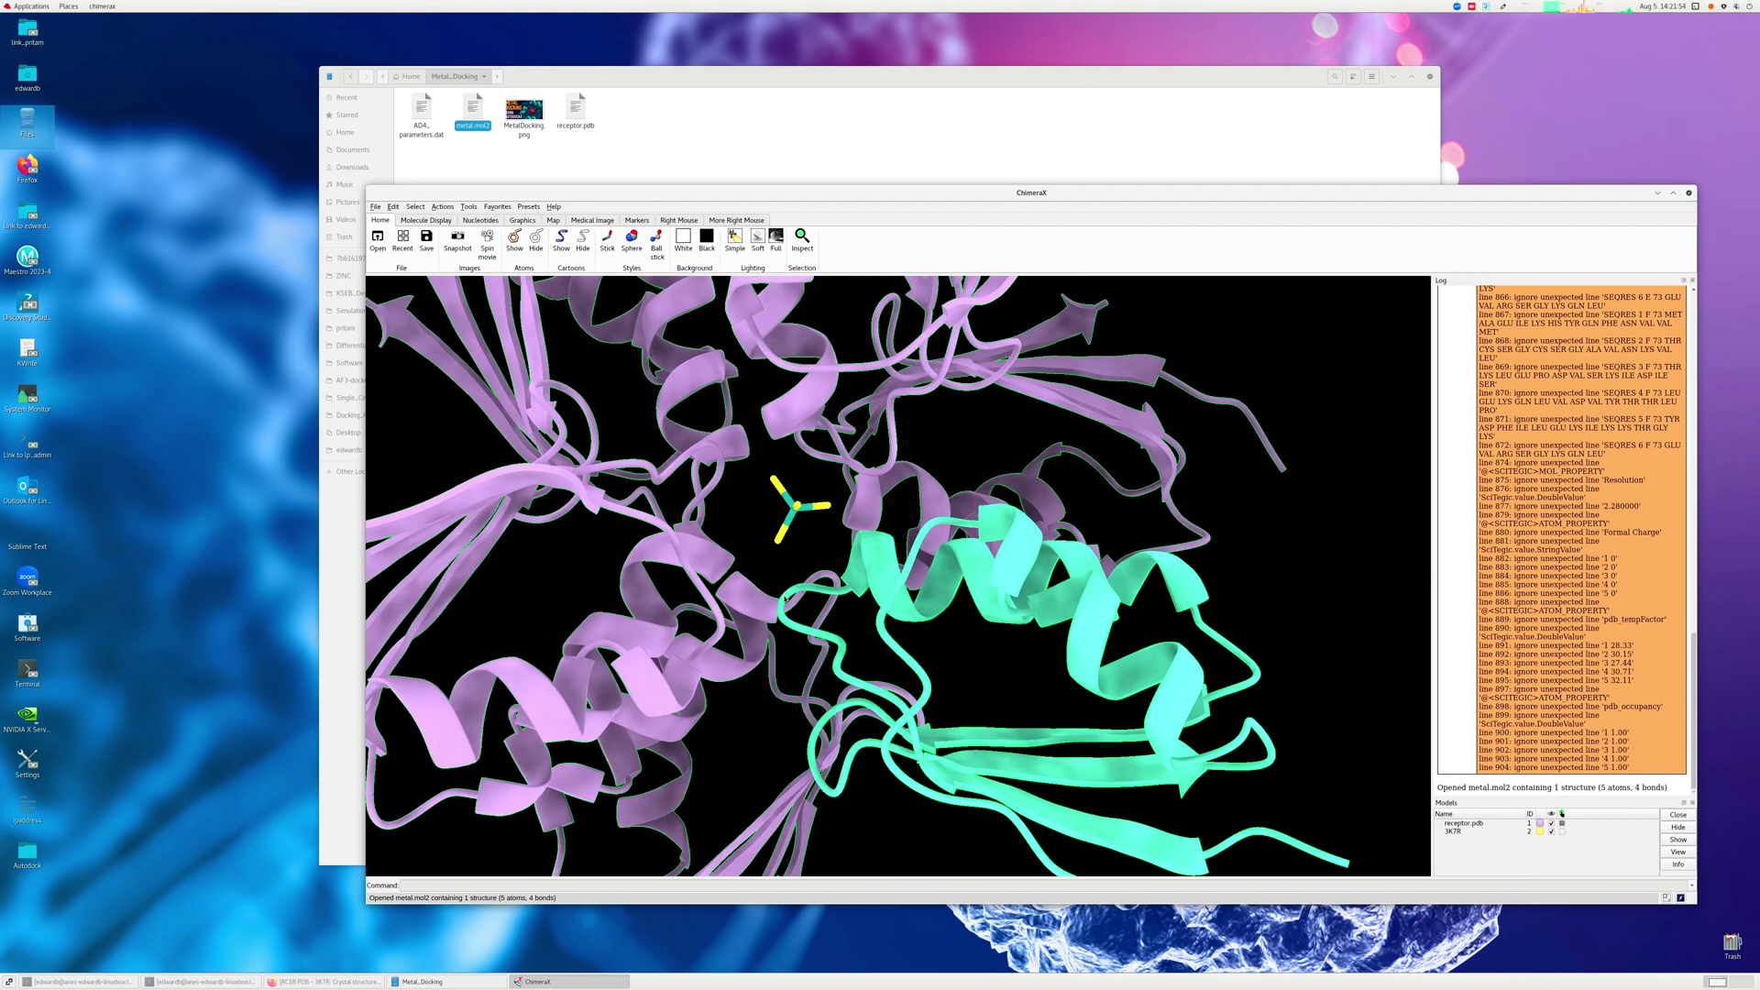
left_click_drag(803, 472, 836, 541, "ctrl")
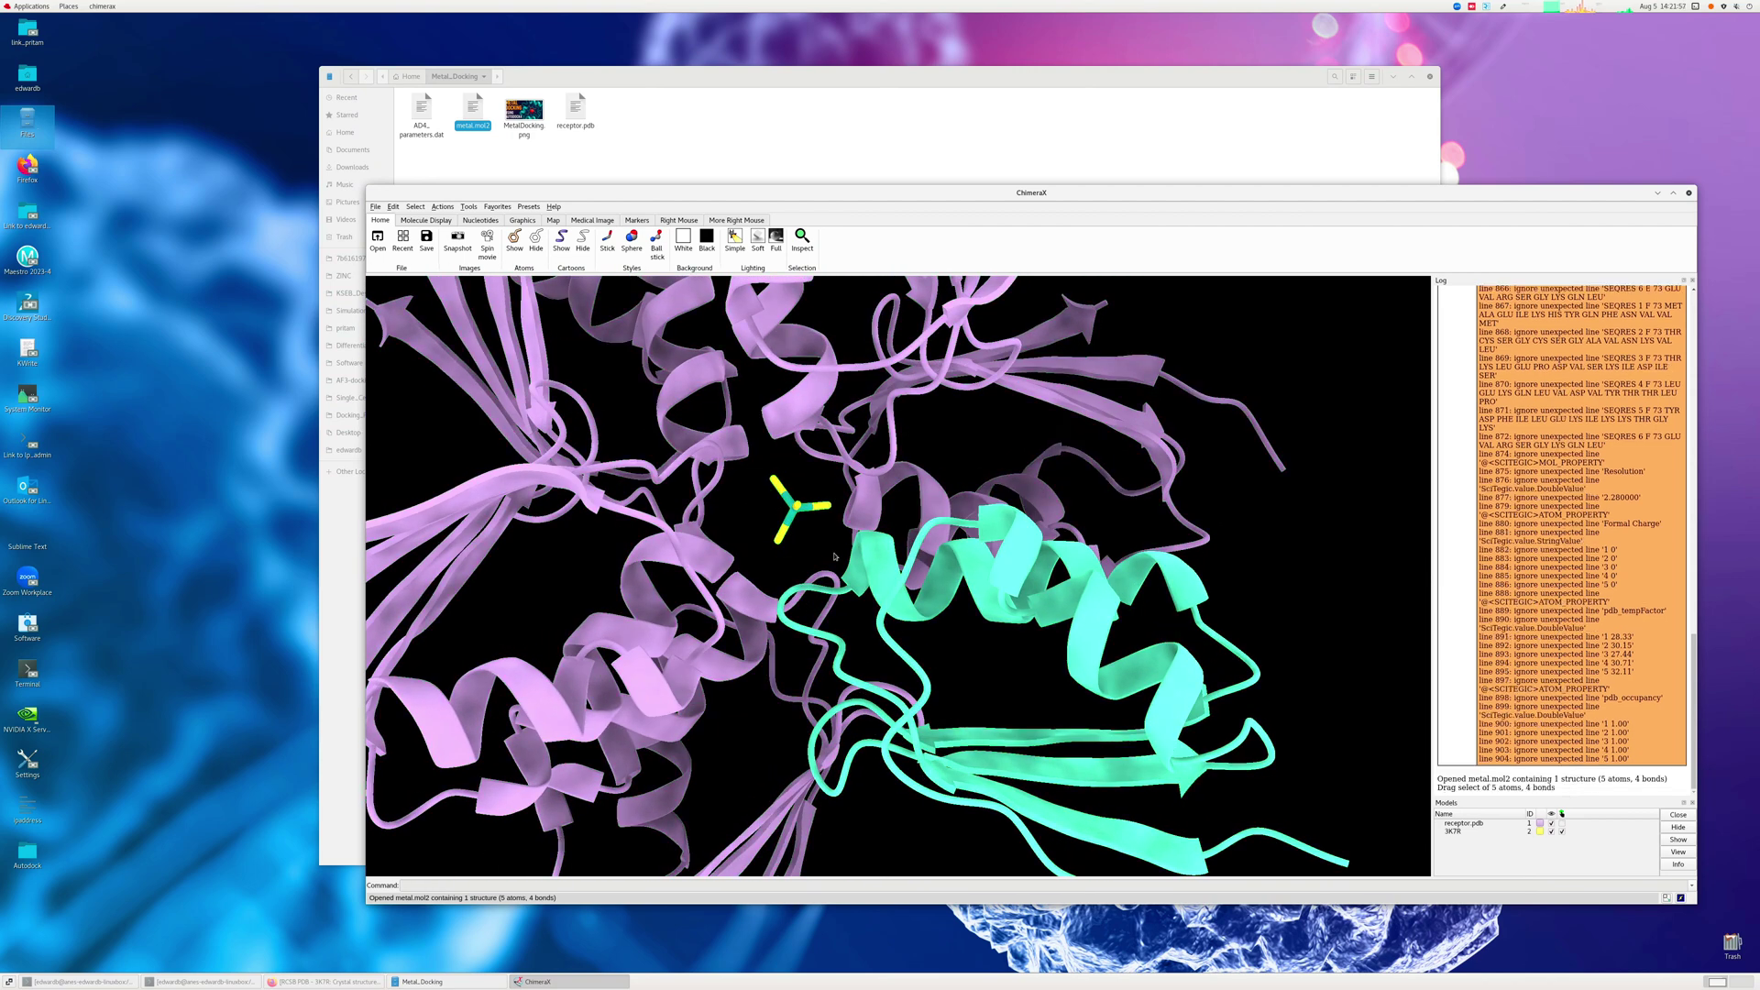
left_click(442, 206)
mouse_move(454, 266)
mouse_move(518, 268)
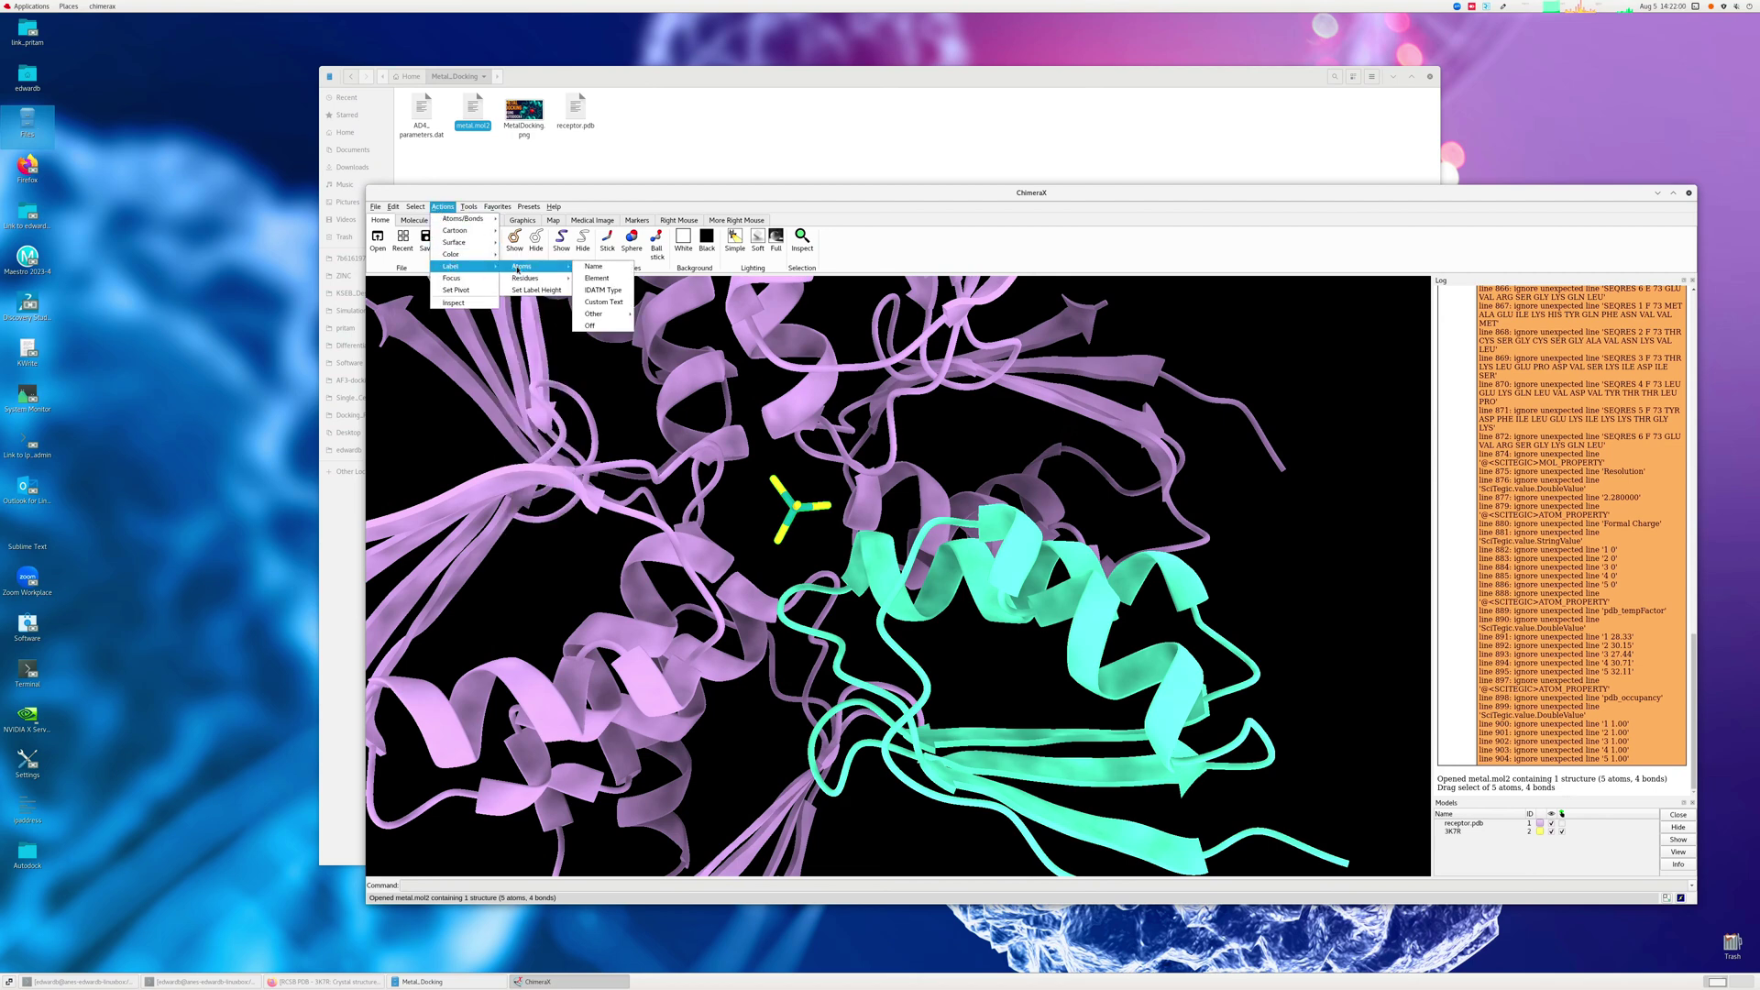
left_click(612, 278)
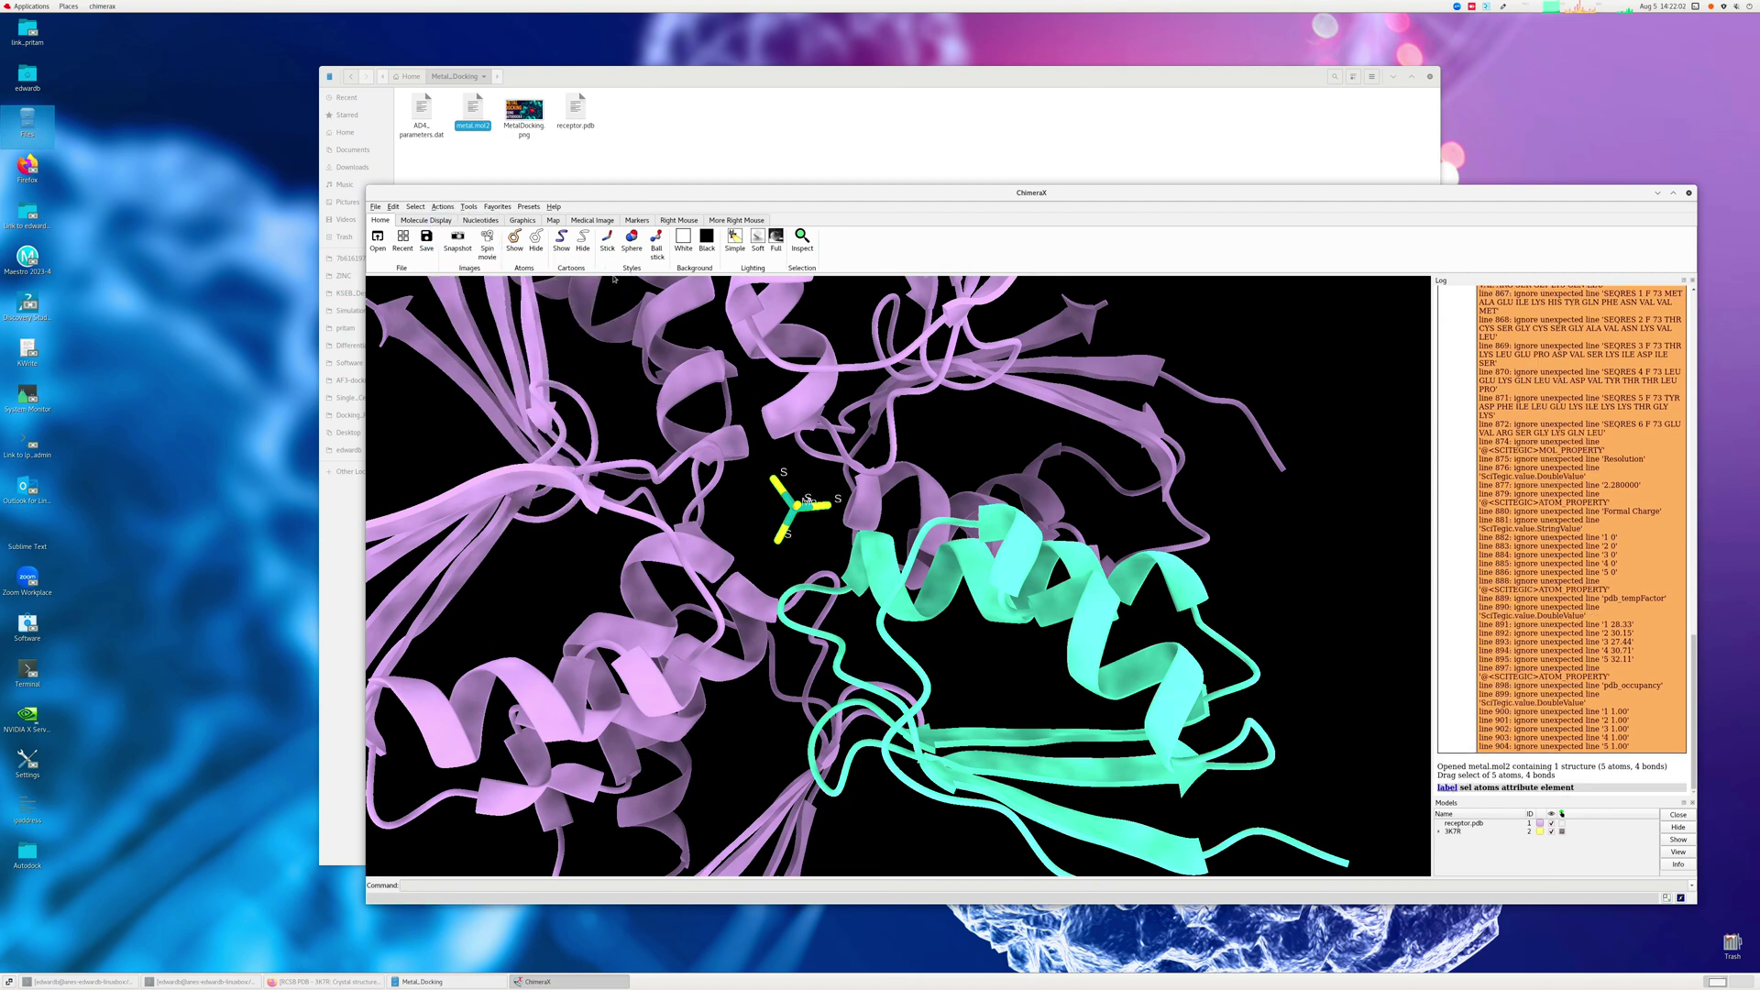
left_click_drag(604, 313, 905, 433)
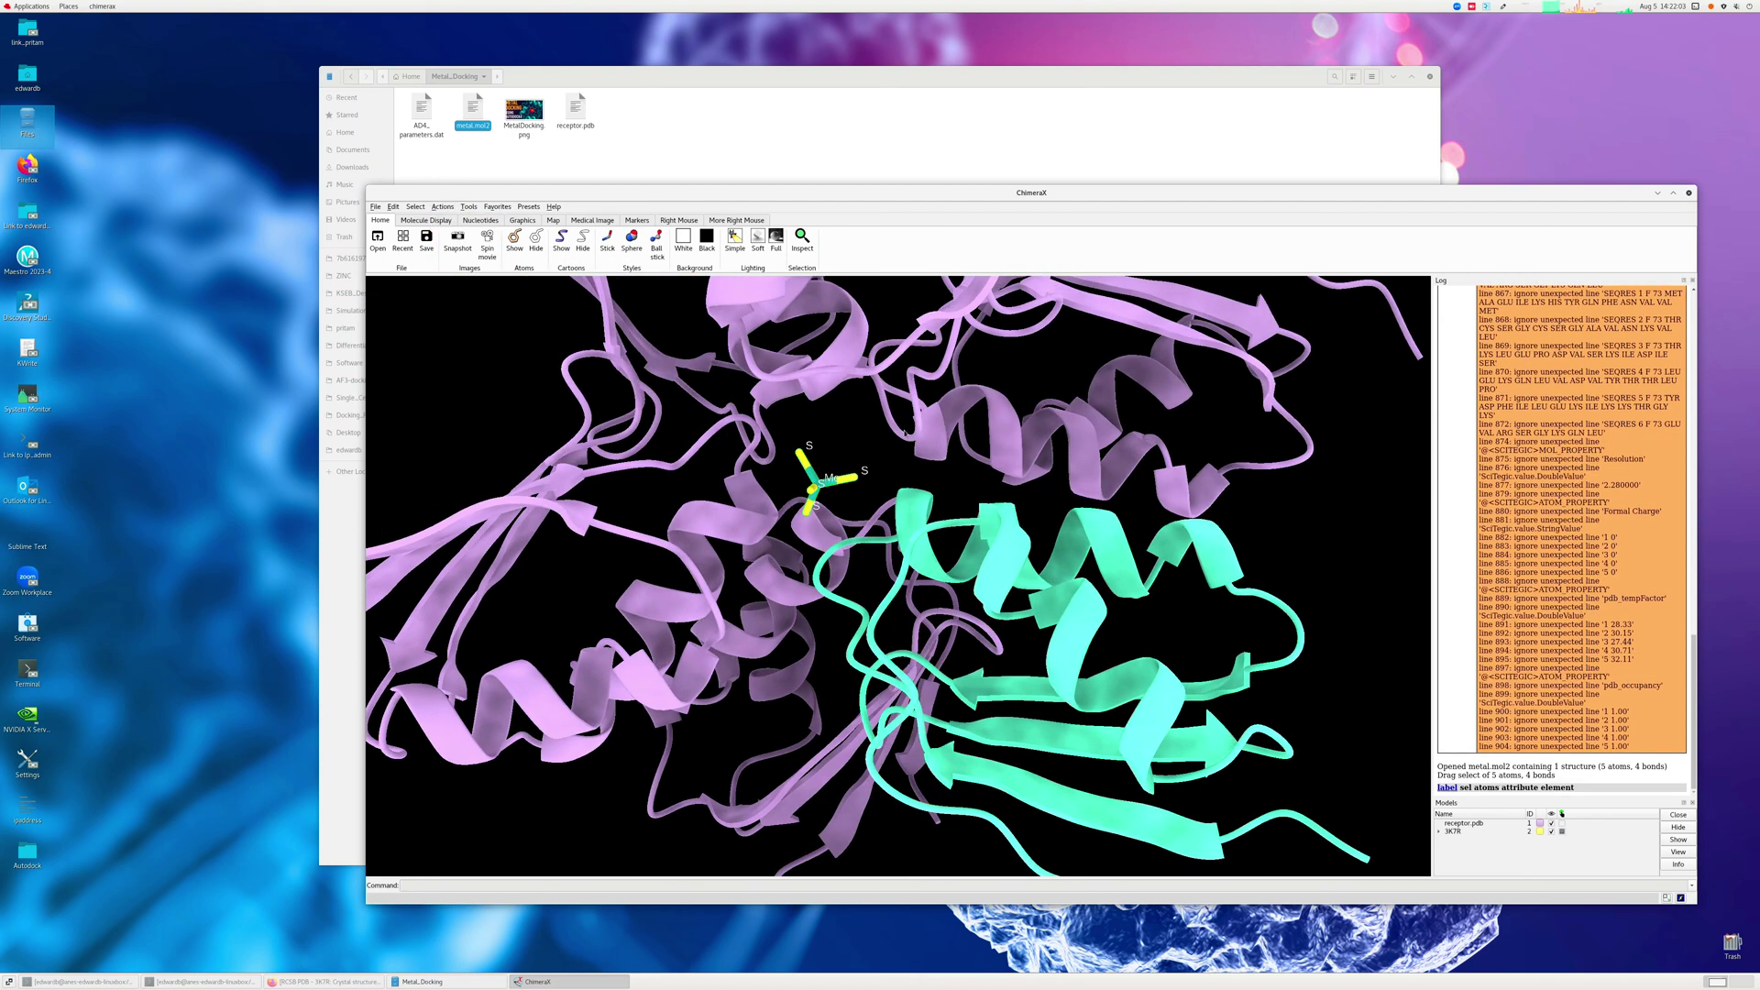
left_click(1673, 193)
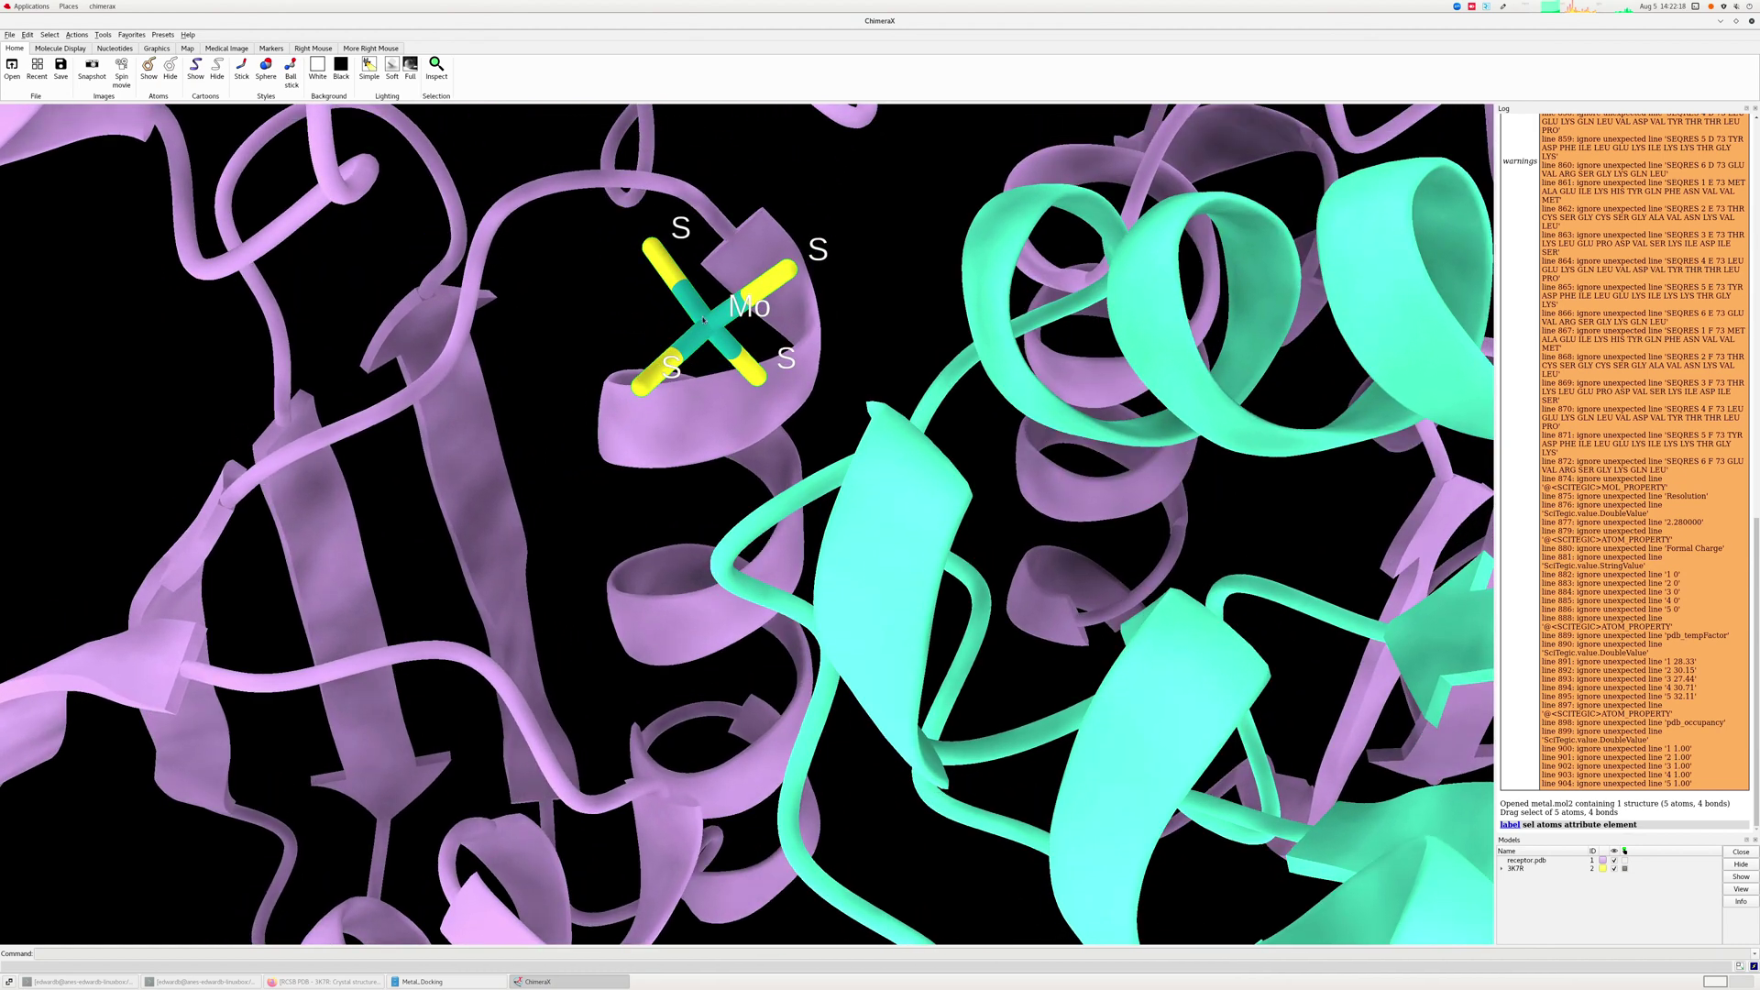
Switch to the RCSB PDB entry 3K7R in Firefox and examine its ligands under Small Molecules.
left_click(322, 981)
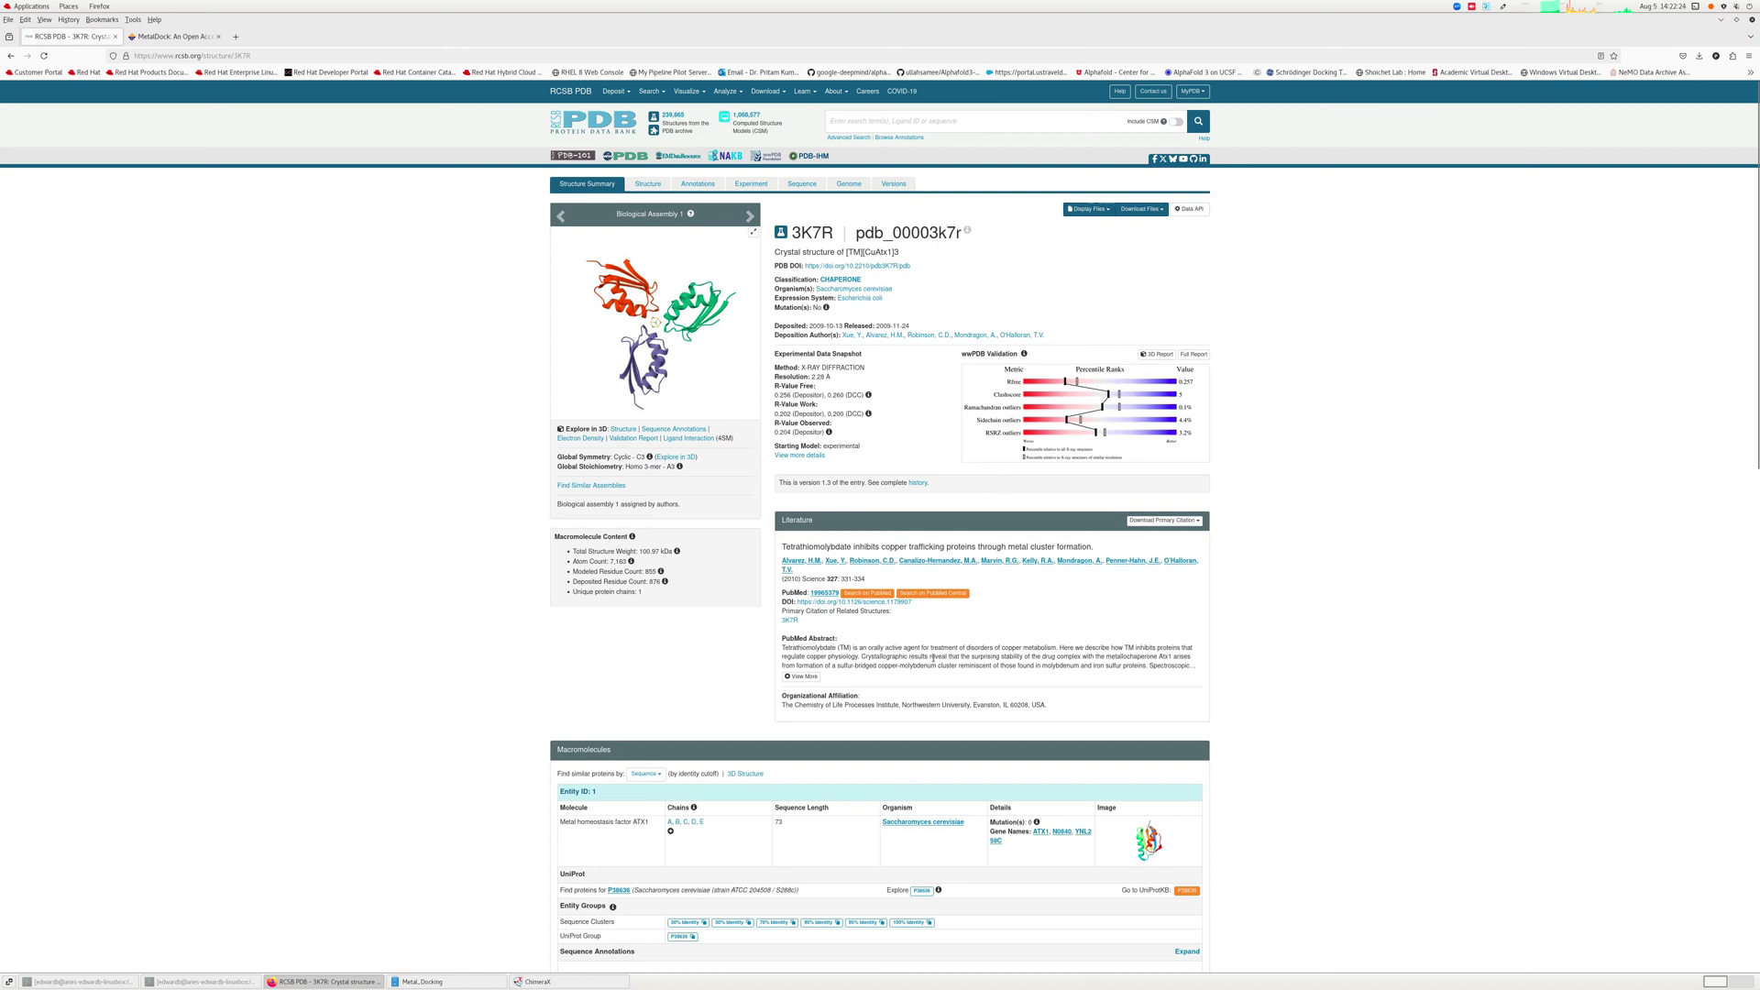
scroll(1061, 702, "down", 8)
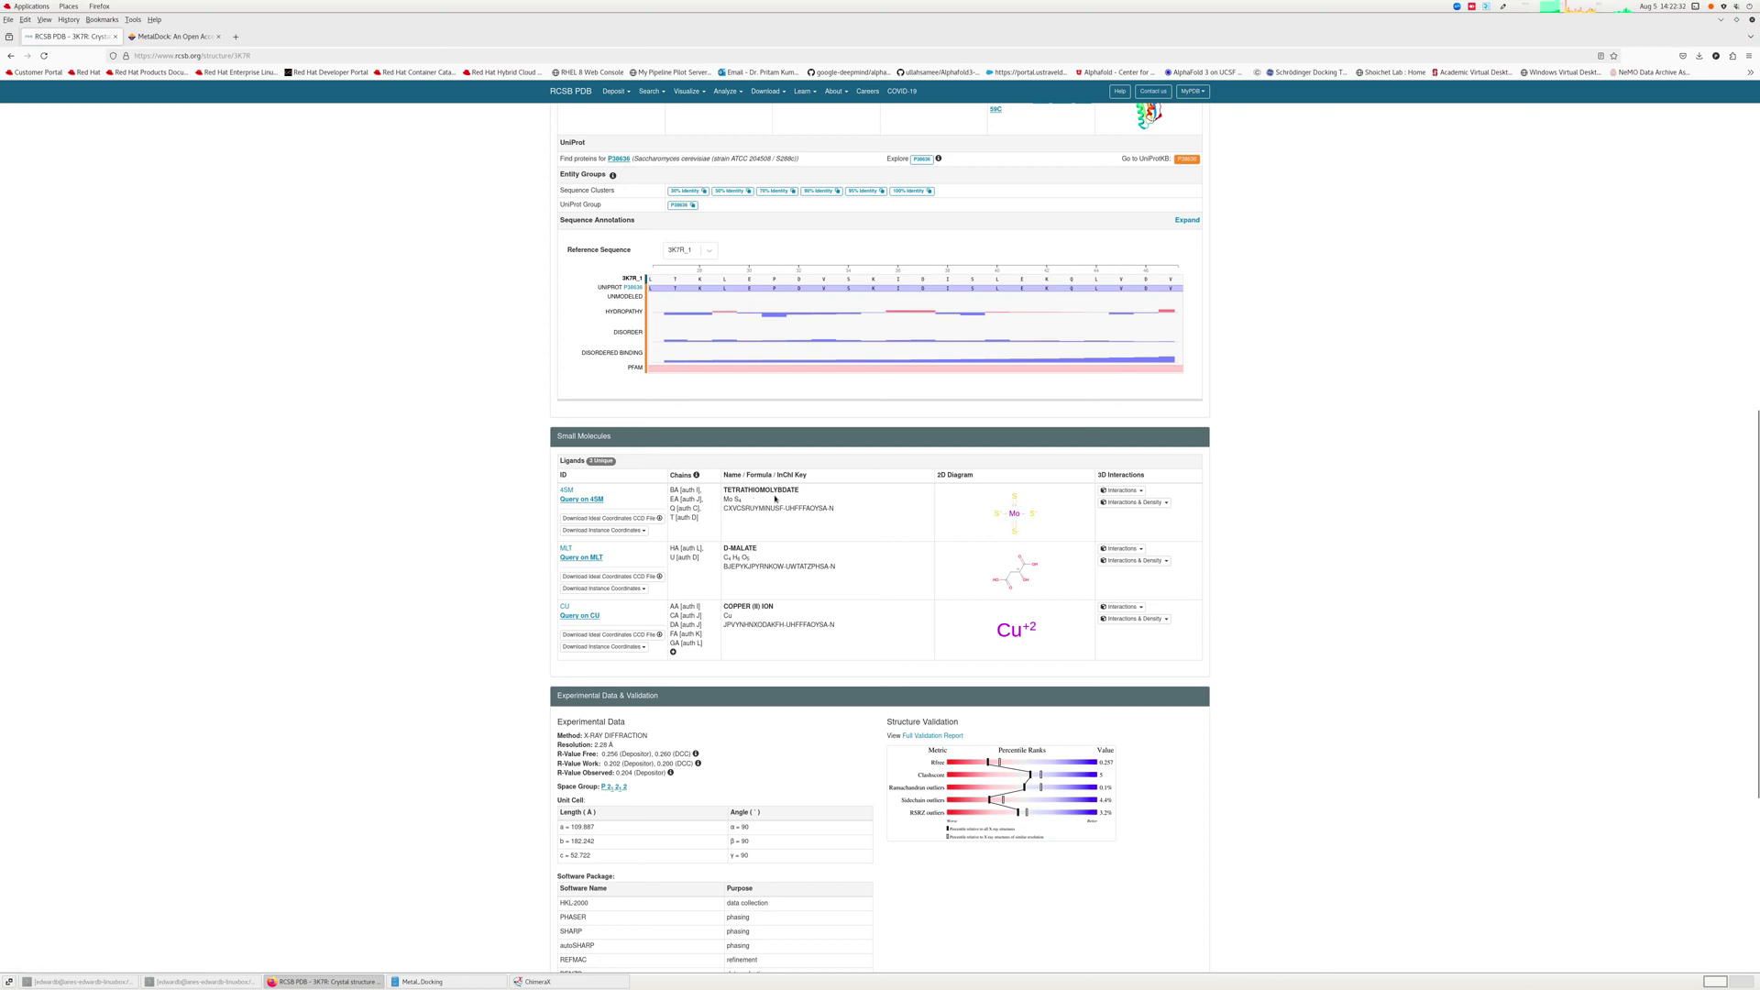
scroll(790, 498, "down", 2)
scroll(998, 550, "up", 10)
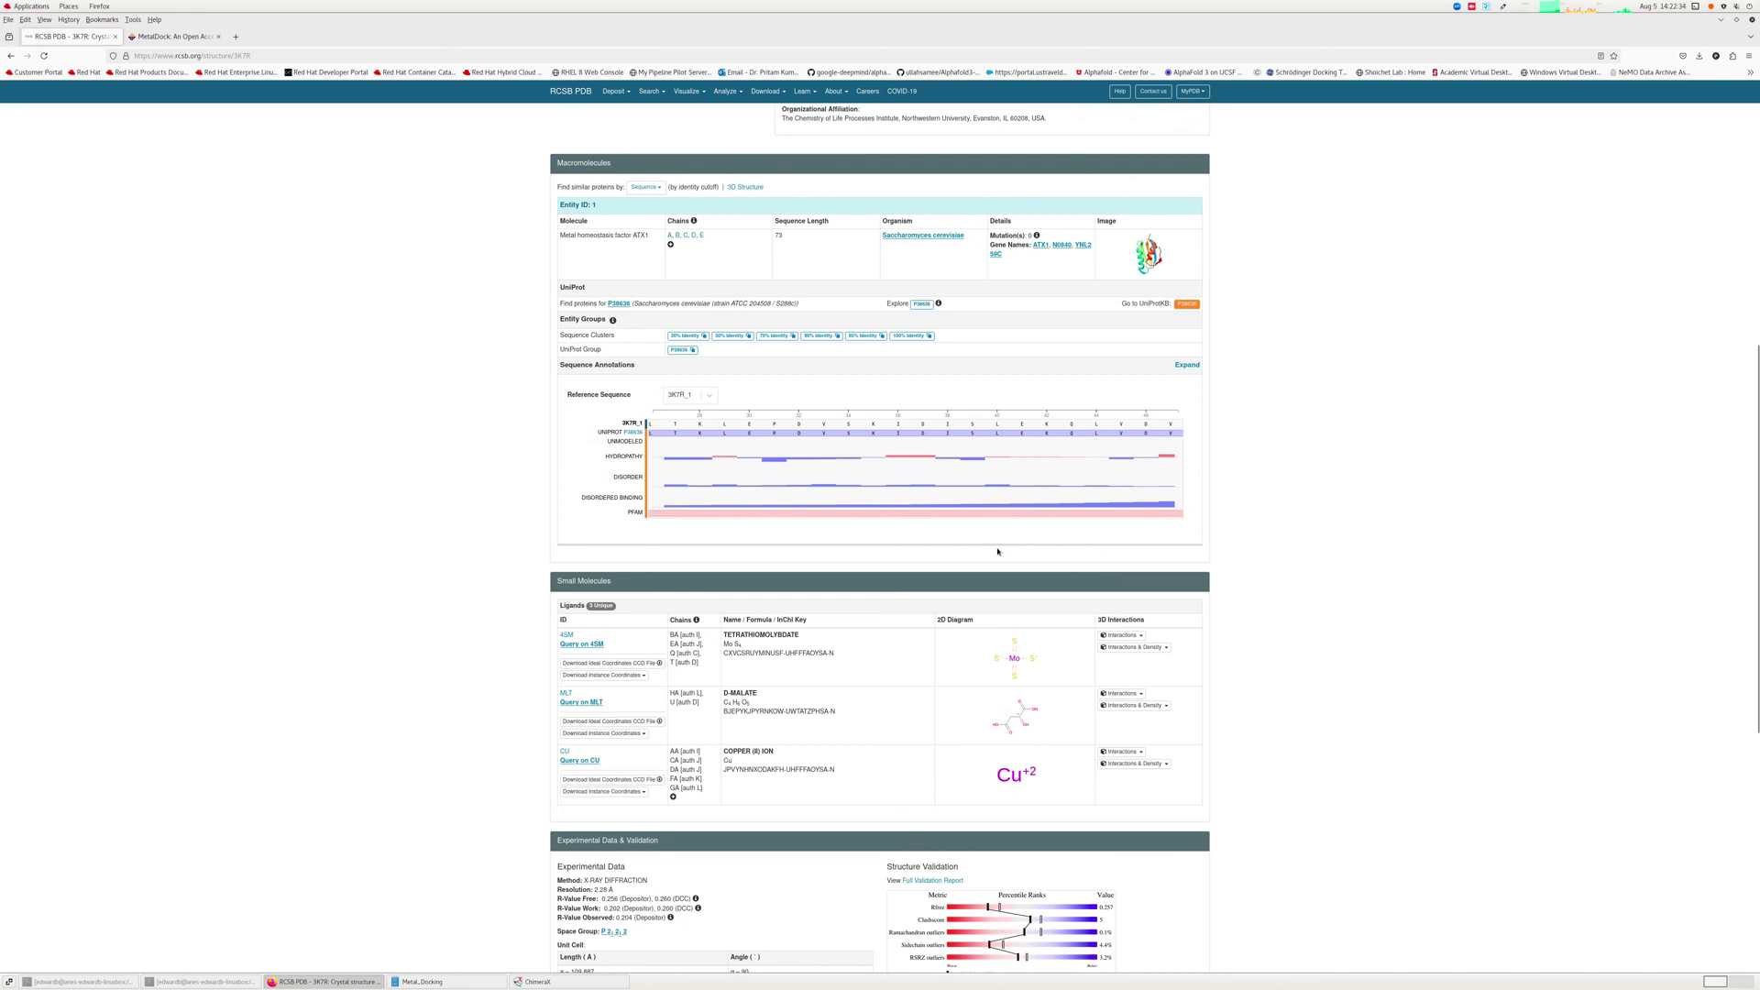
scroll(998, 551, "up", 2)
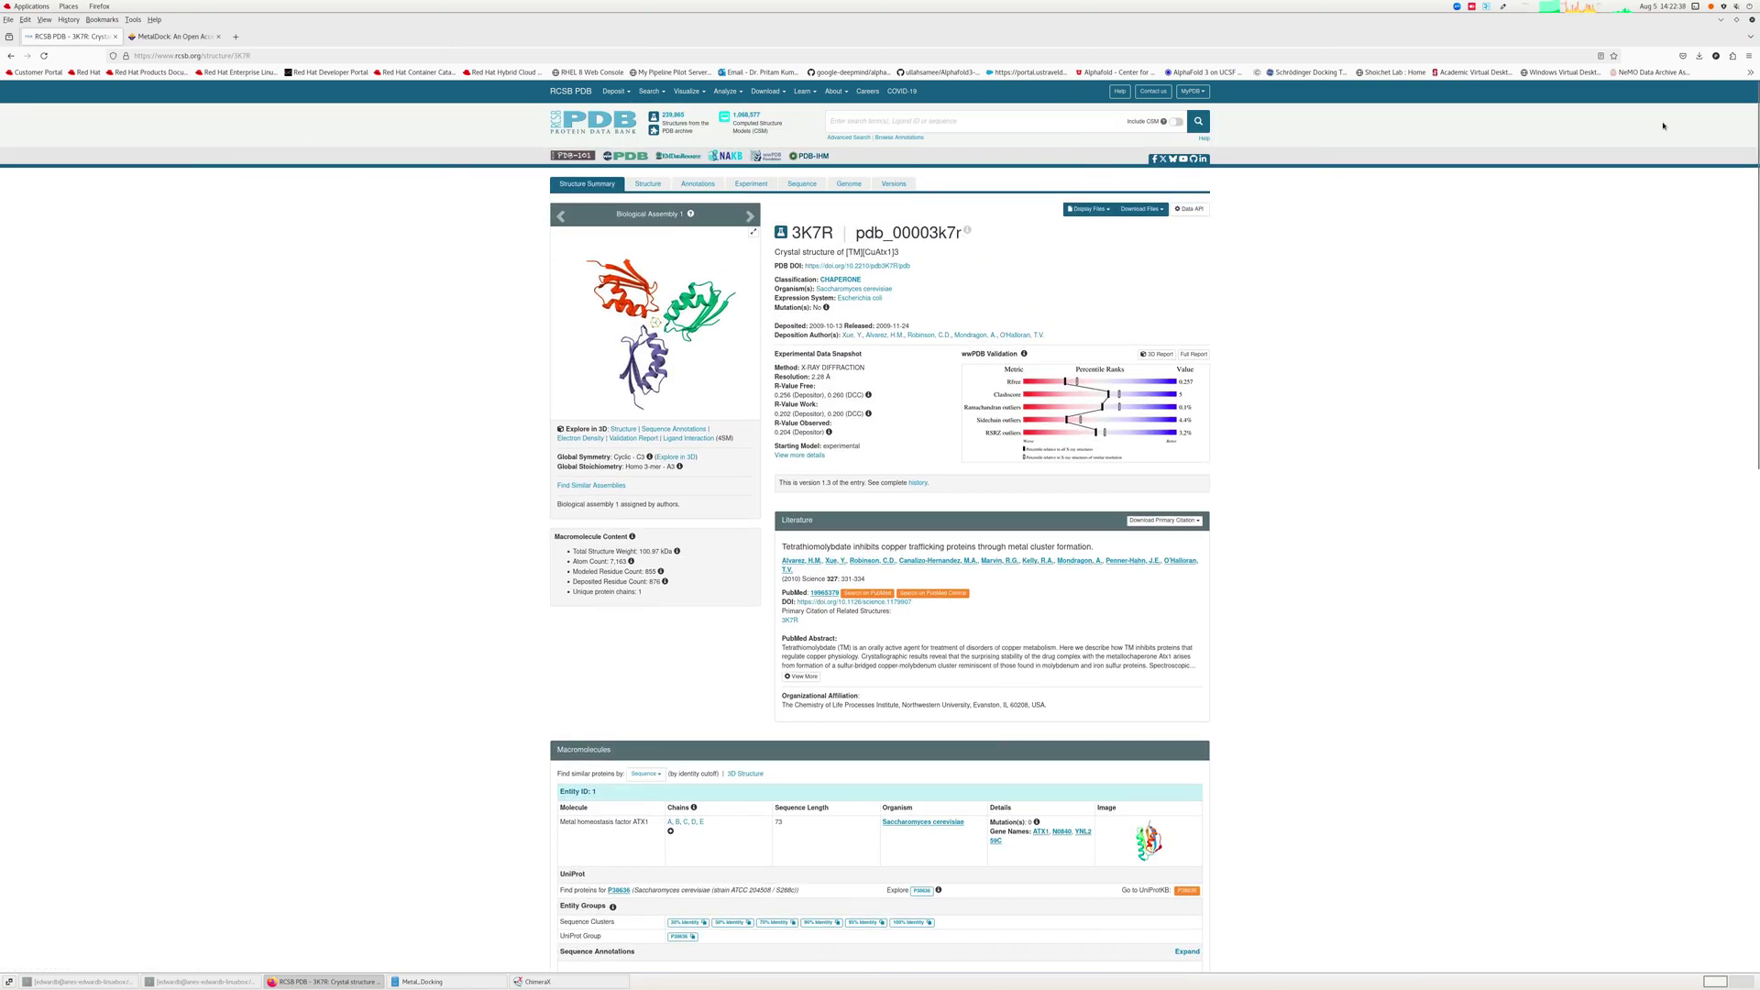
left_click(1719, 21)
Close ChimeraX and return to the Metal_Docking folder with no file selected.
left_click_drag(824, 513, 824, 449)
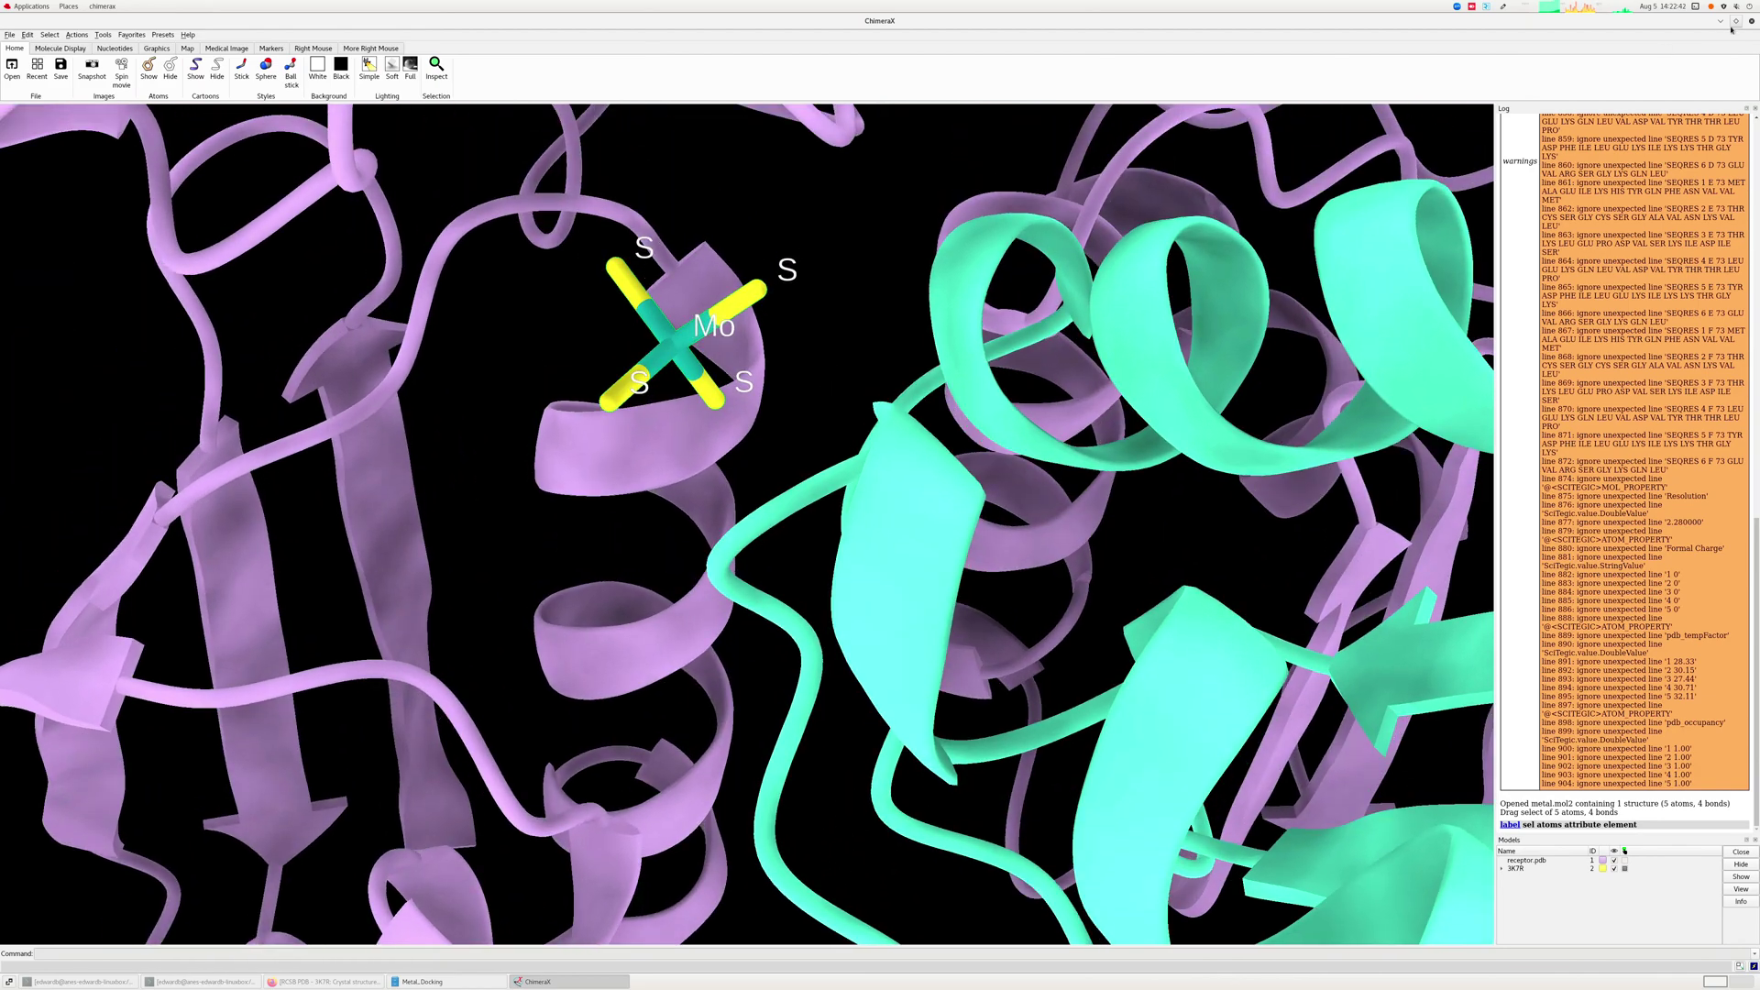
left_click(1751, 21)
left_click(848, 228)
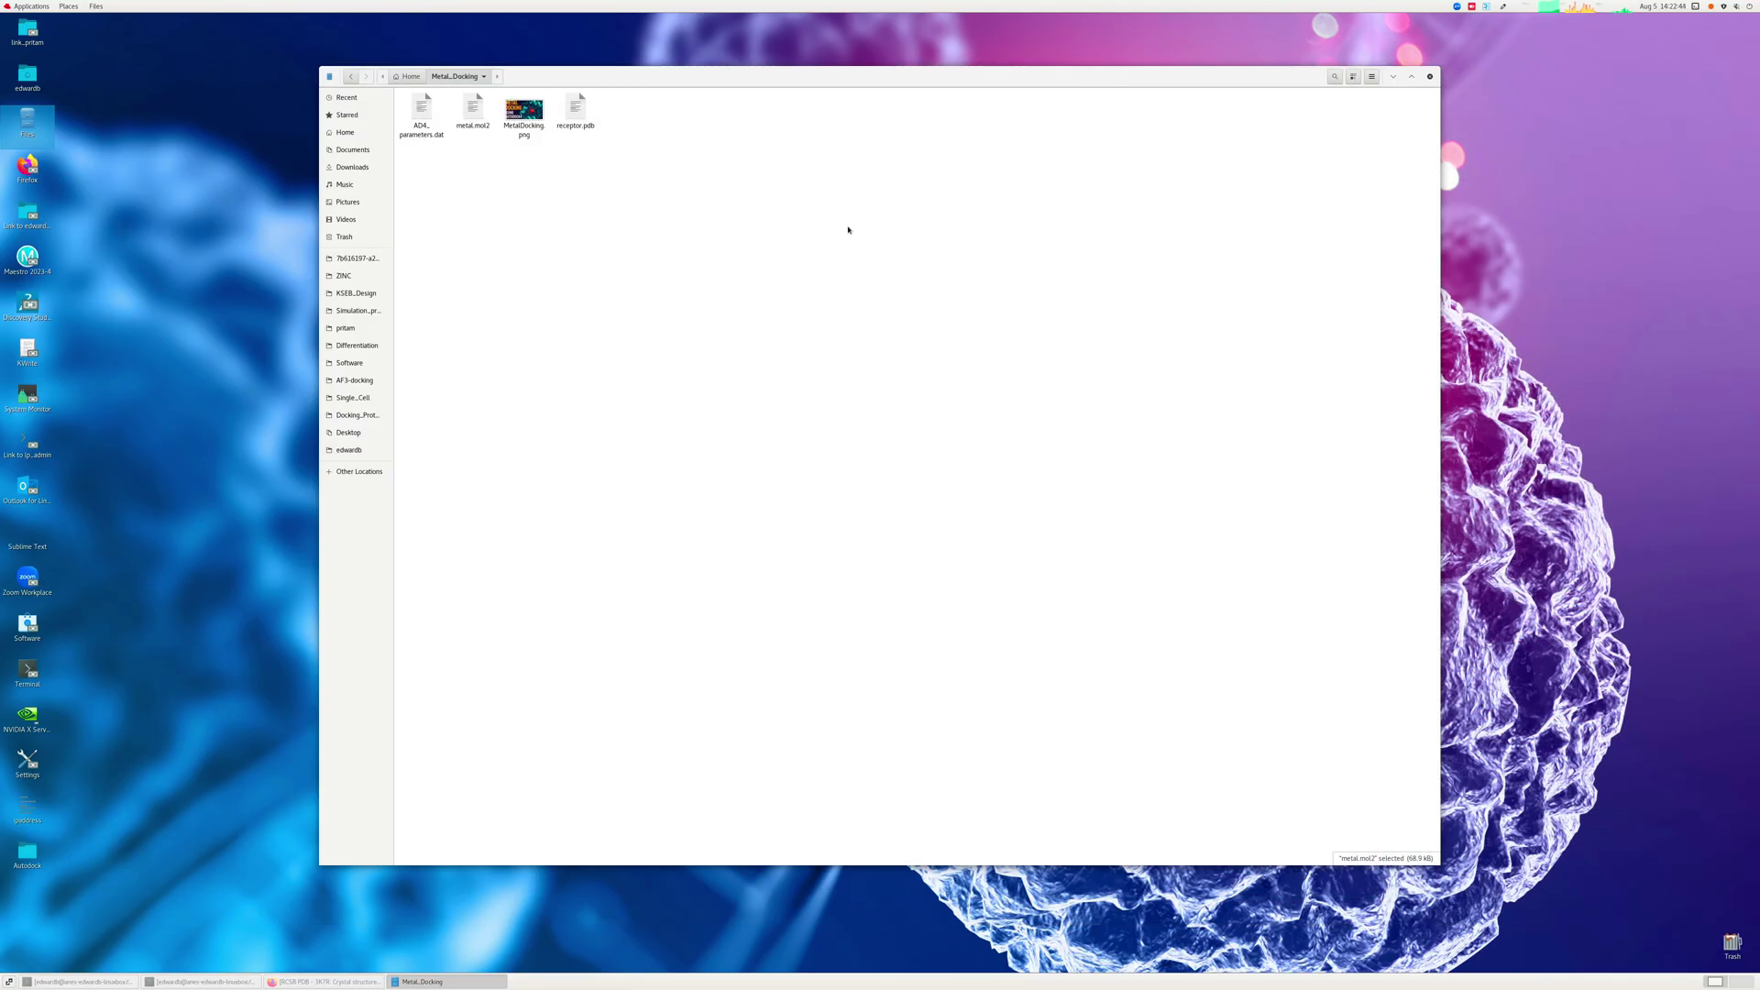
Launch AutoDockTools with the adt command from a terminal in the Metal_Docking folder, and move the narrowed folder window aside.
right_click(675, 278)
left_click(711, 340)
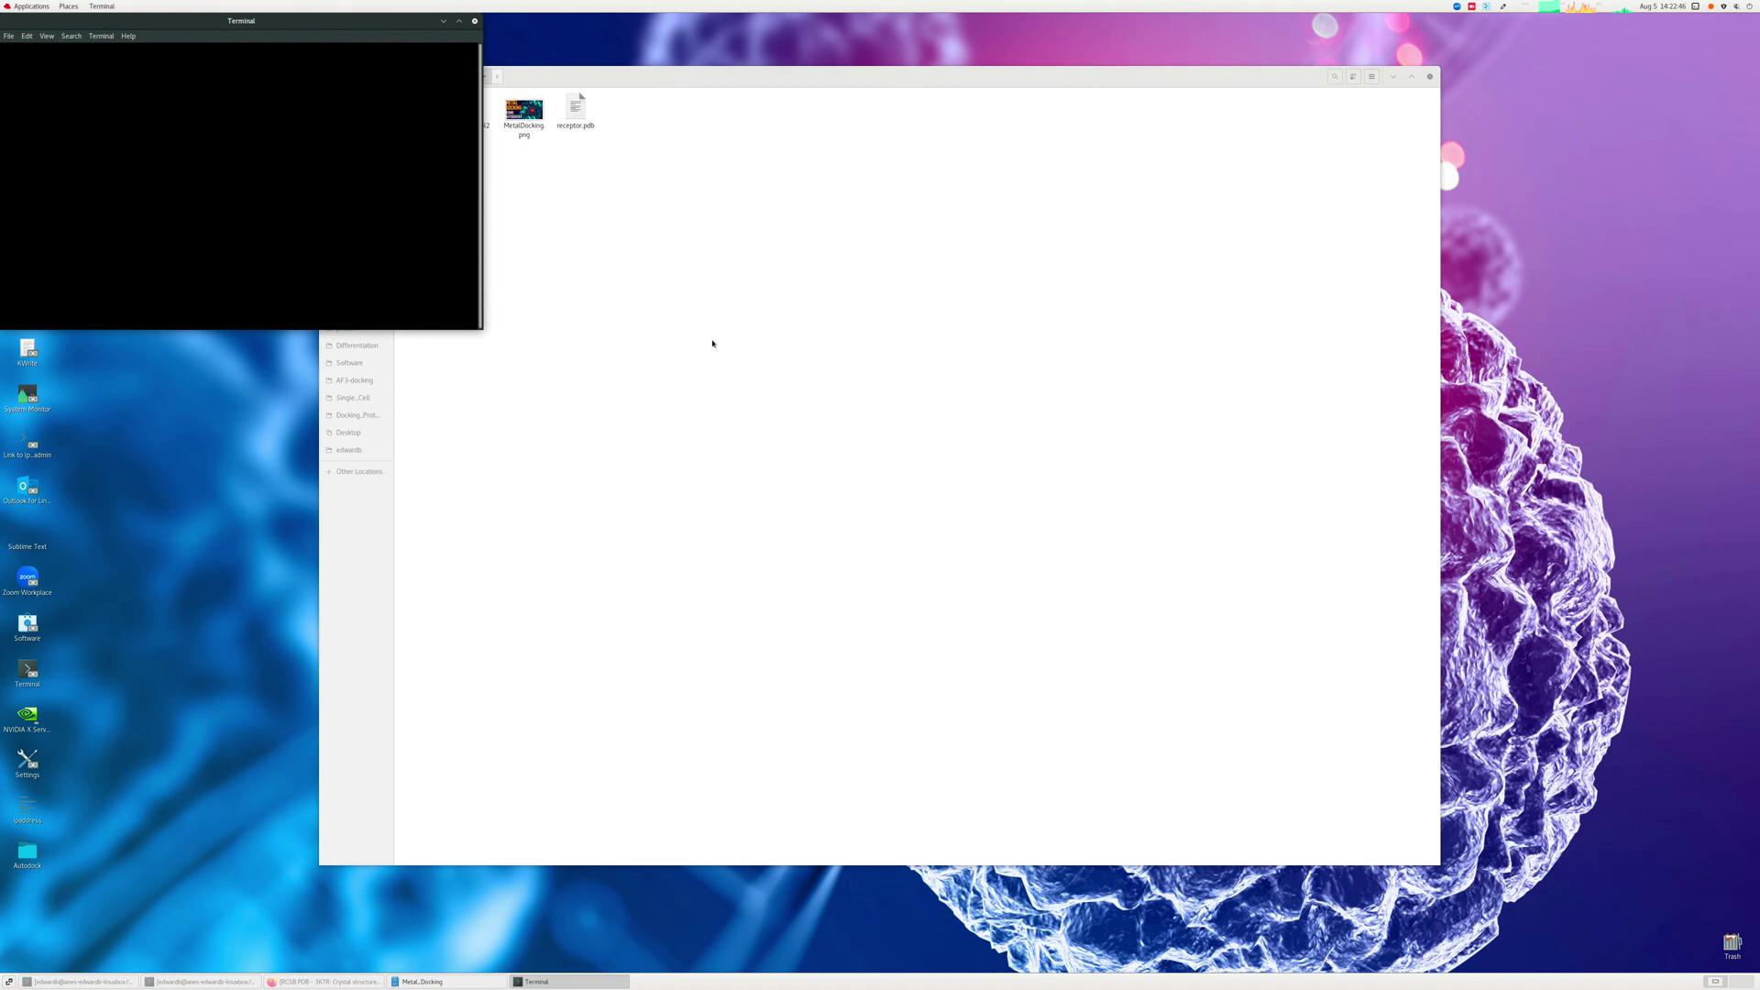
type("adt")
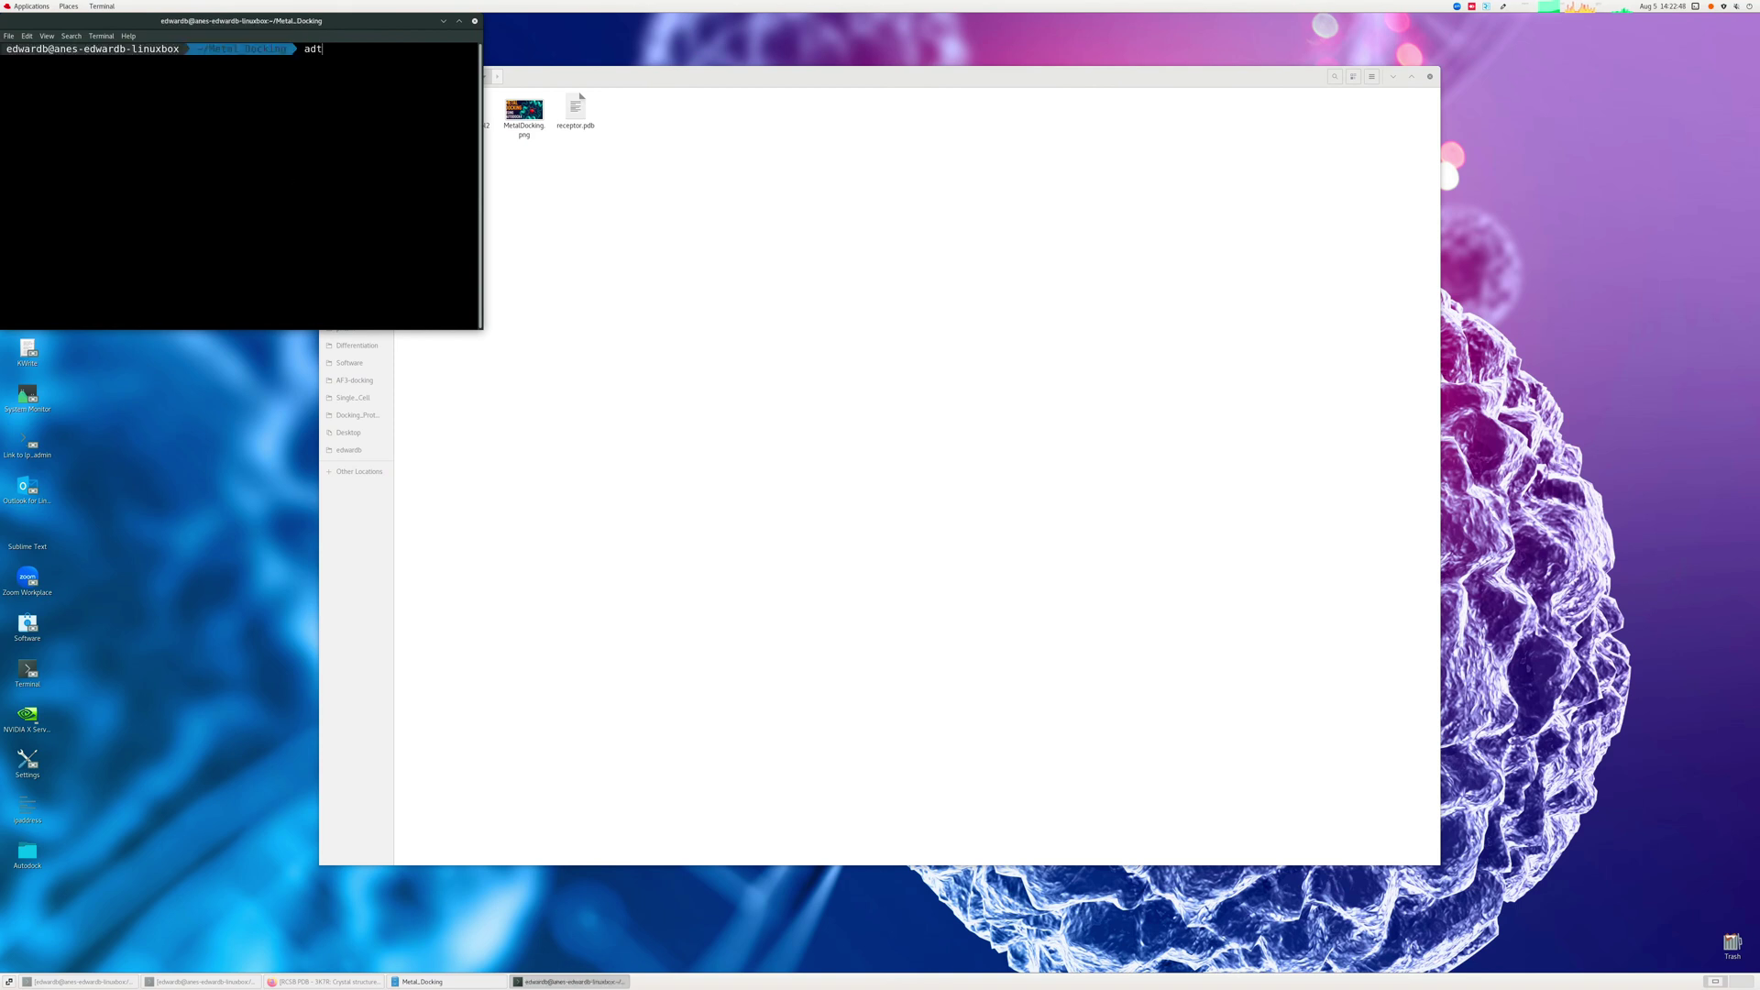
key("Return")
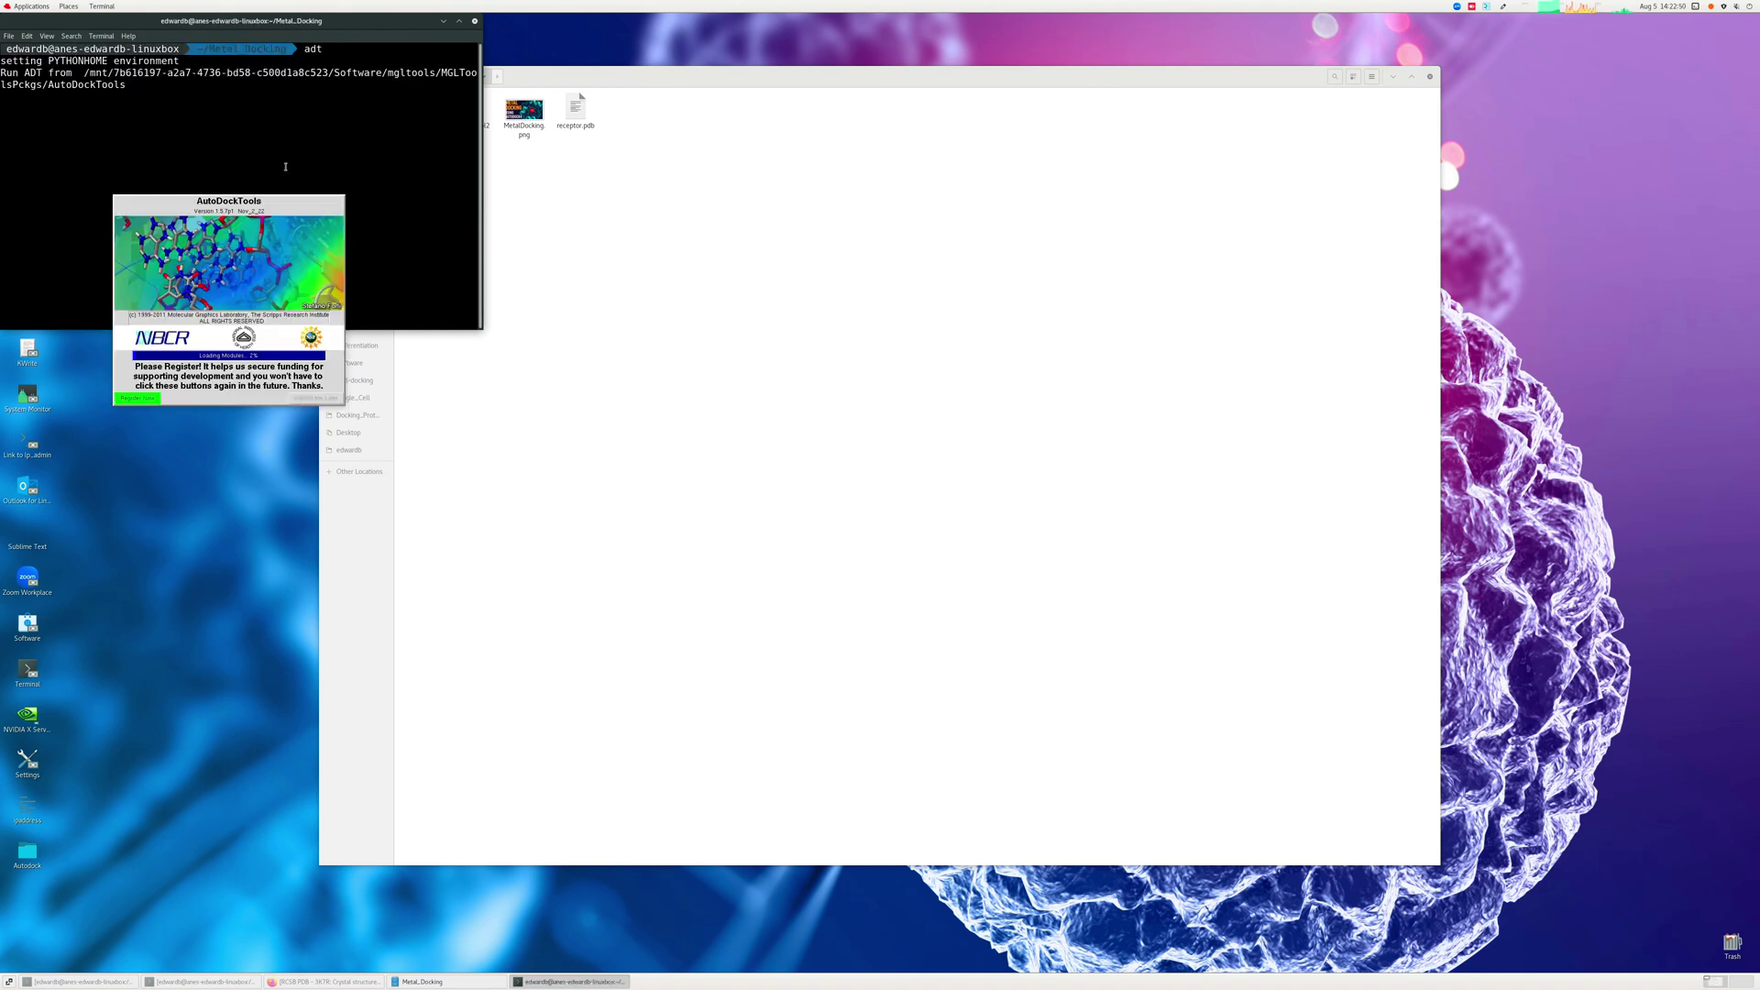
left_click_drag(907, 78, 1168, 47)
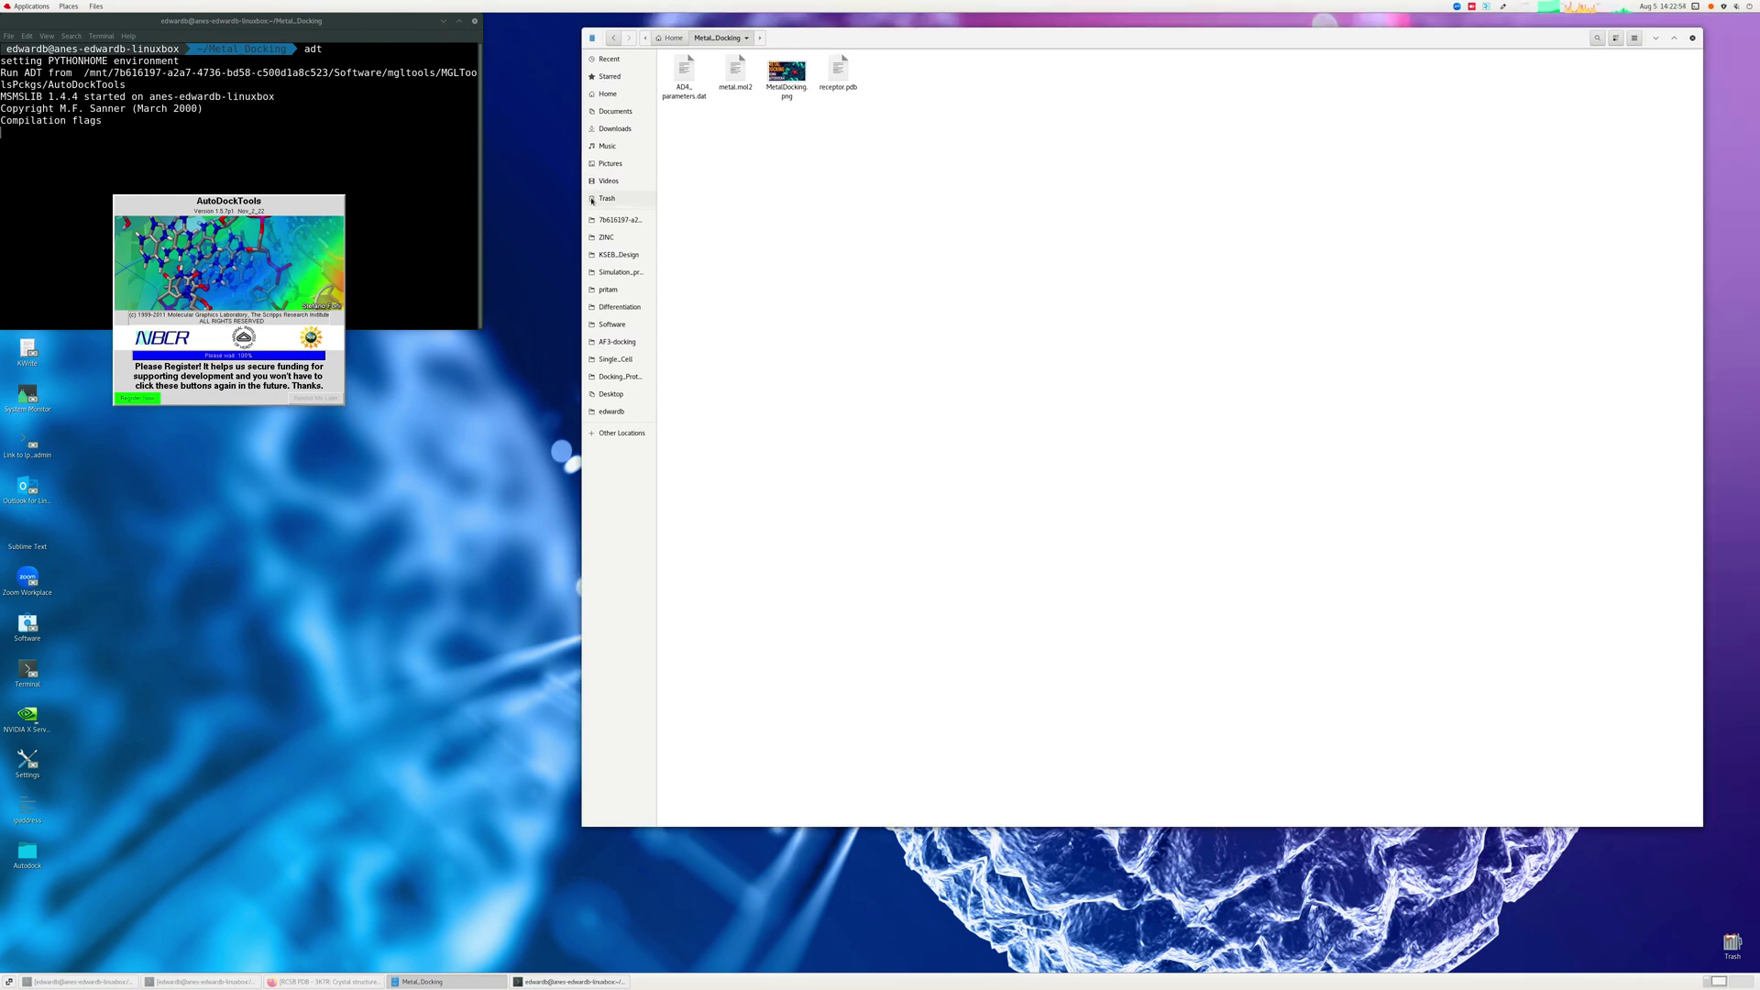
left_click_drag(582, 200, 1321, 195)
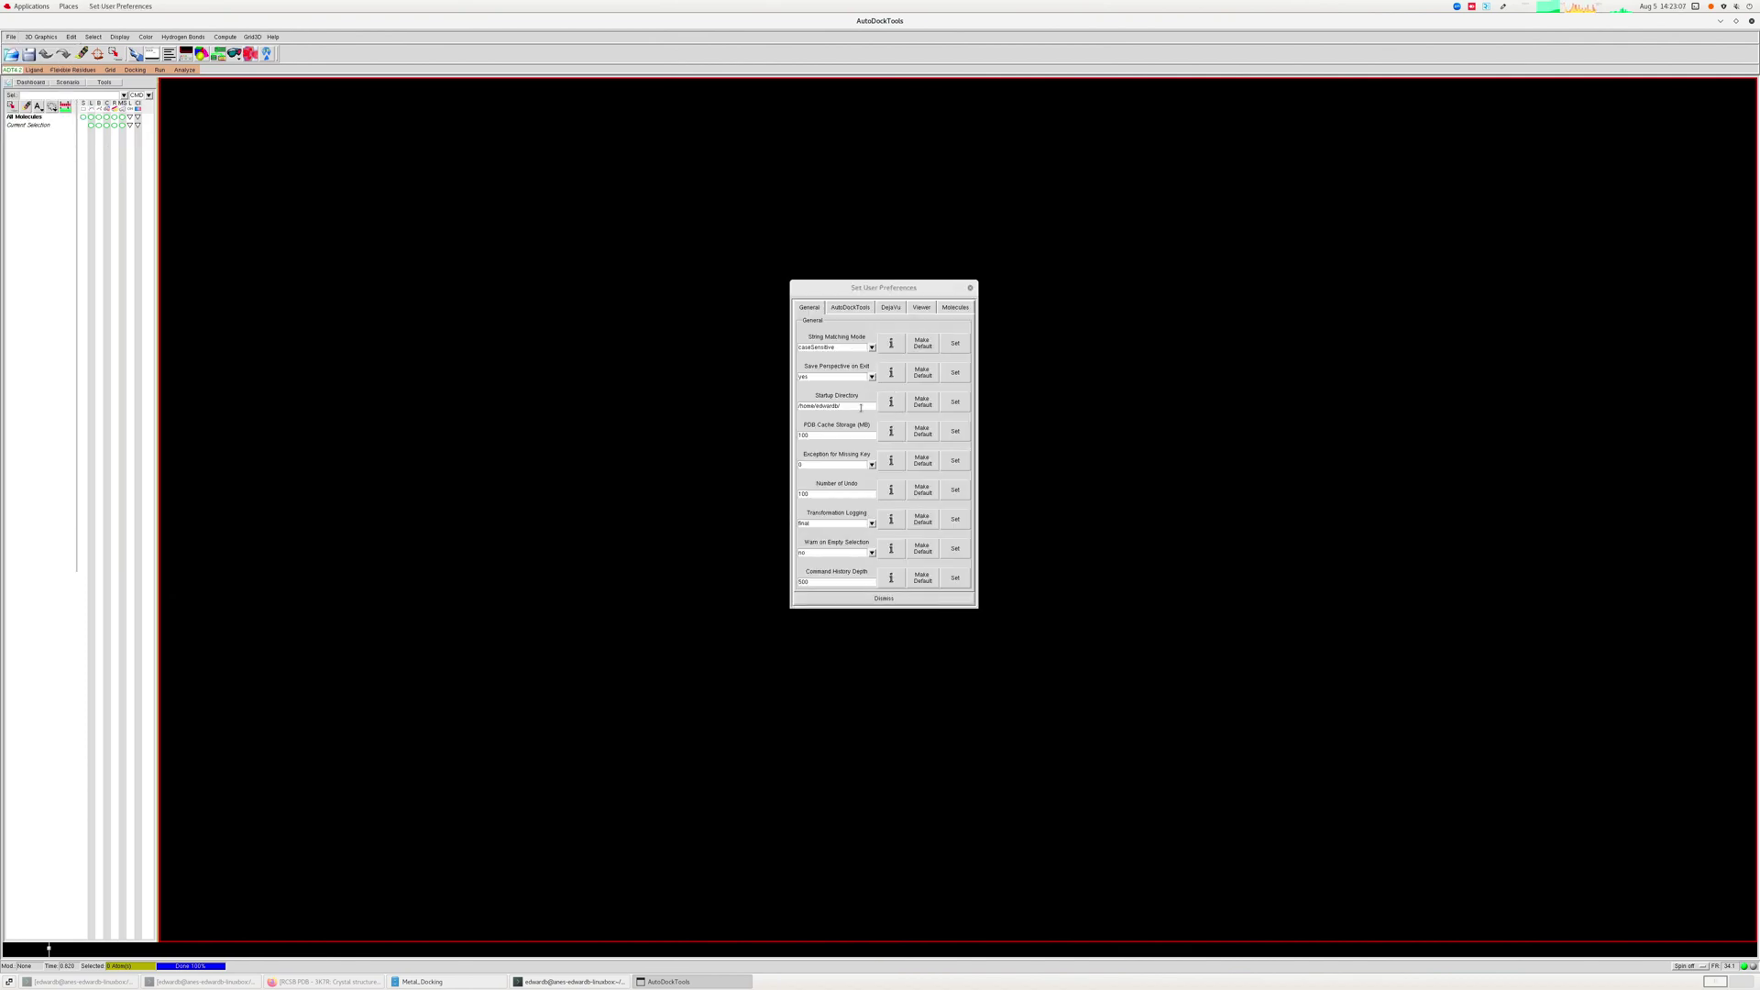
Set the startup directory to the Metal_Docking folder's full path under the home directory, apply it, and close the preferences.
left_click(861, 407)
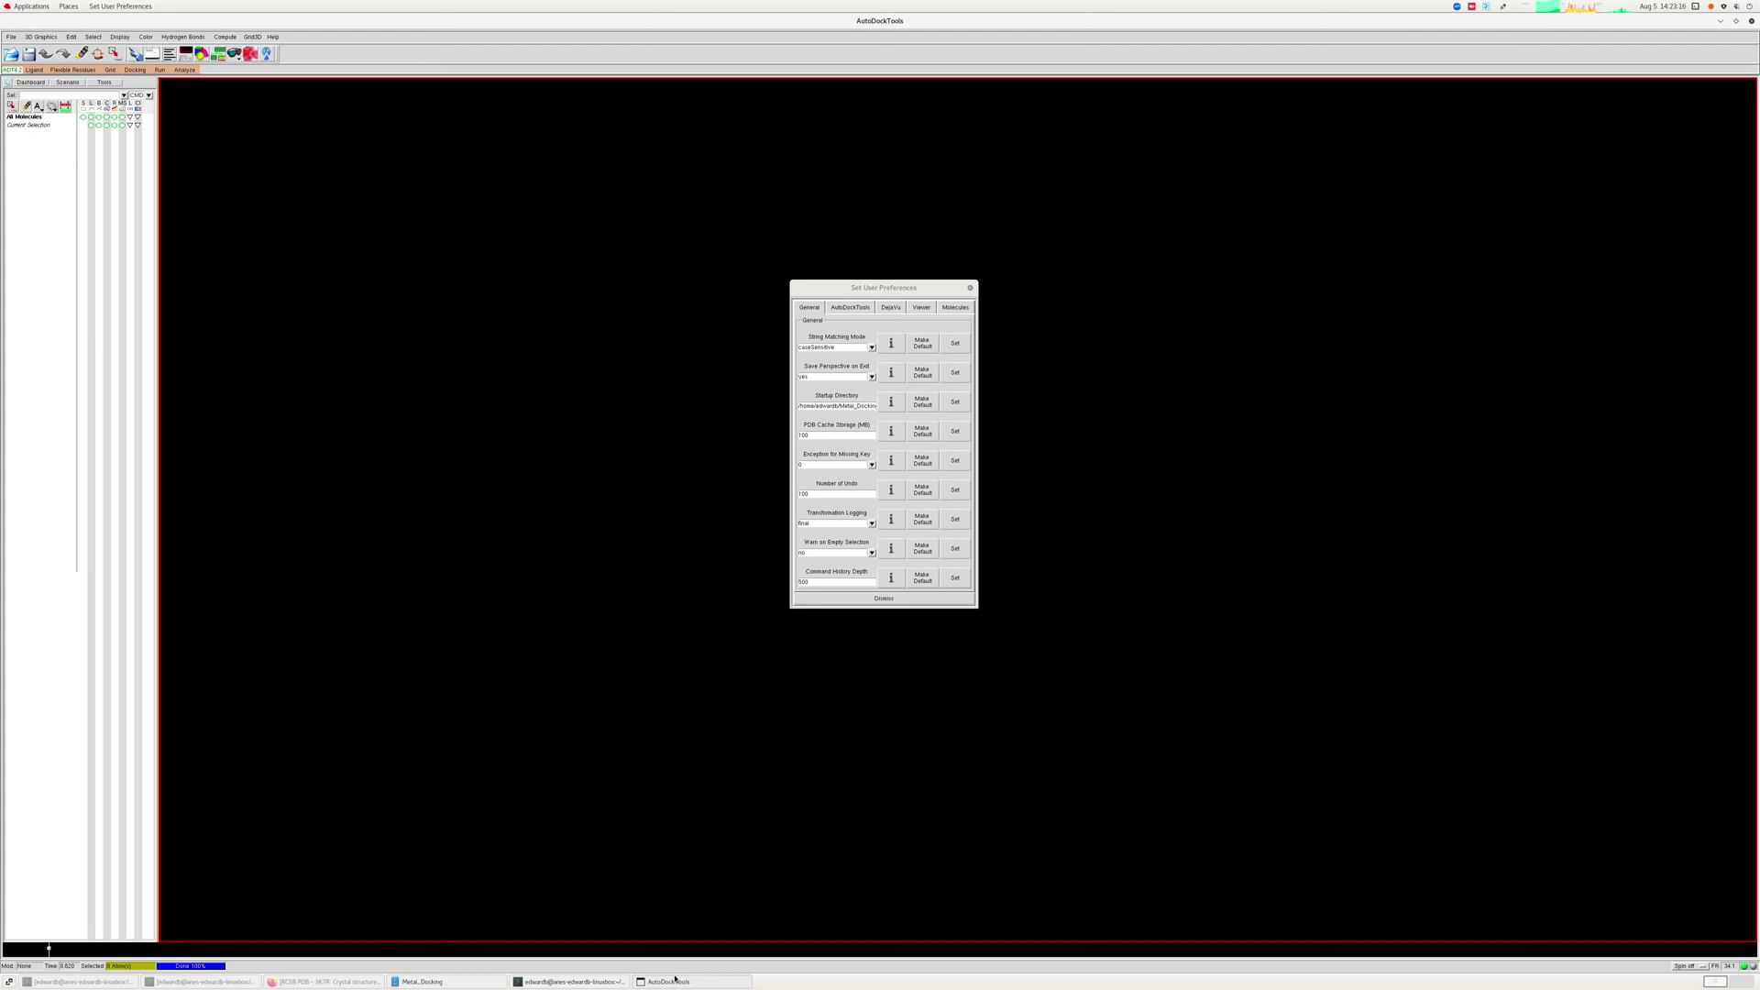
left_click(423, 982)
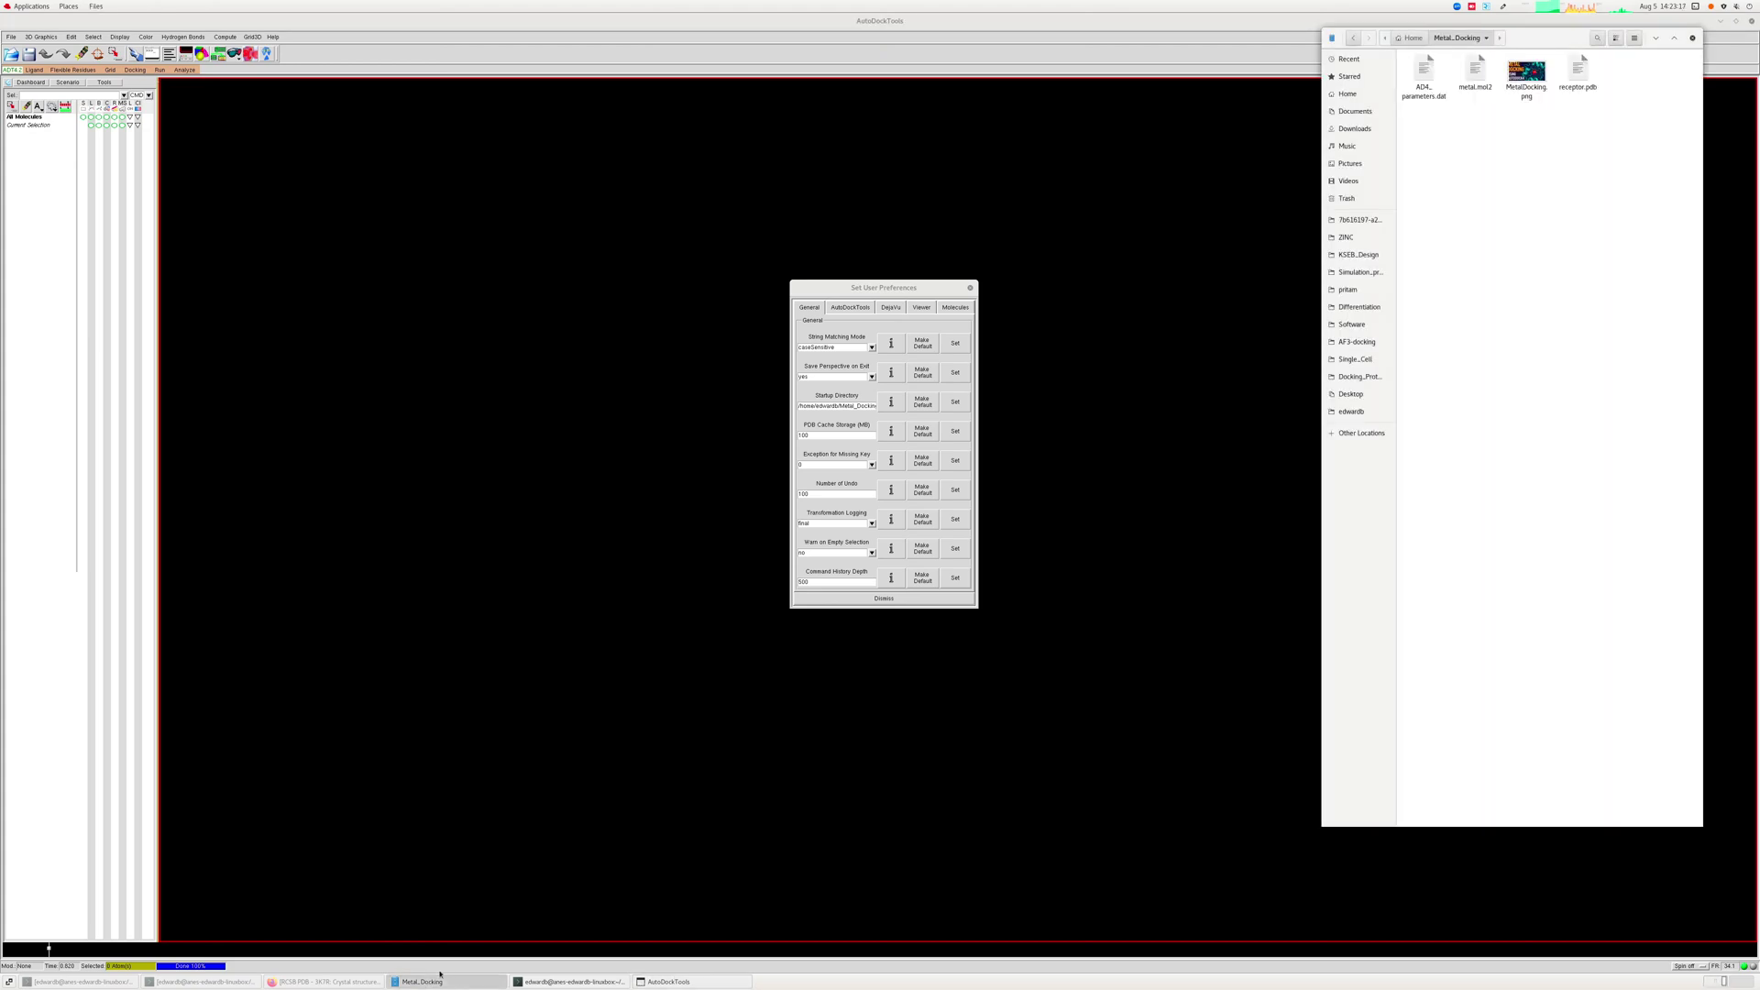
left_click(1491, 39)
left_click(1464, 95)
left_click(857, 406)
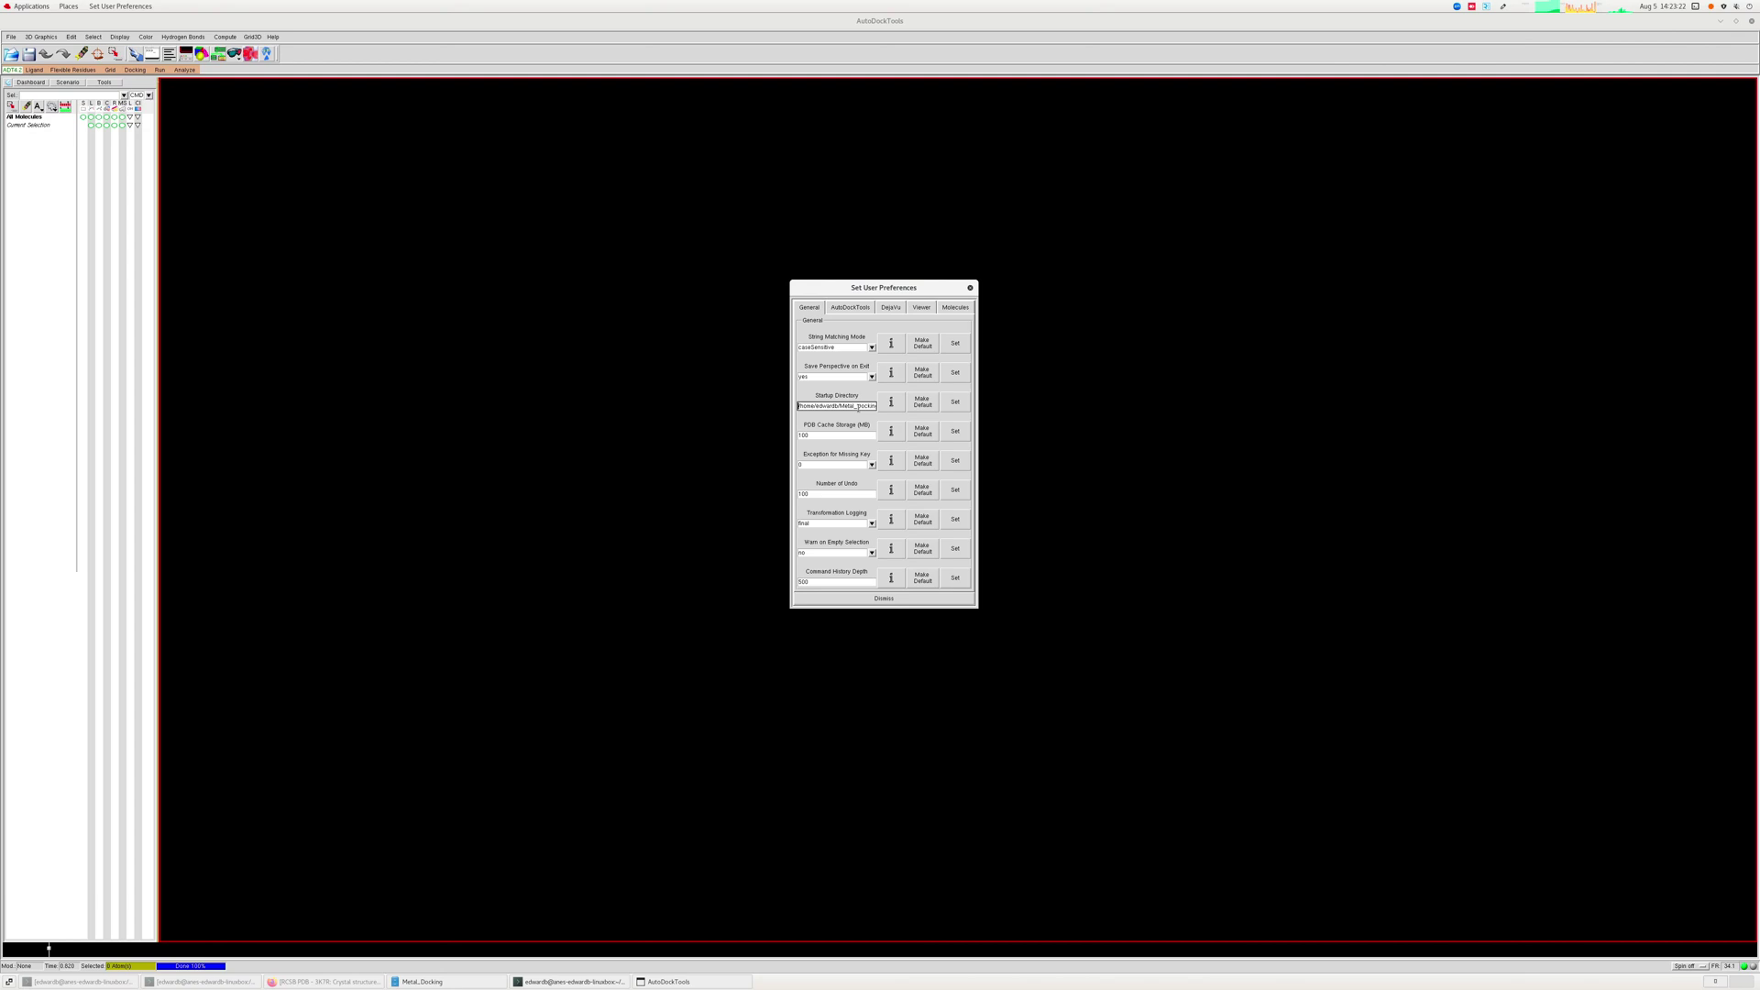
left_click_drag(857, 407, 764, 409)
left_click(875, 406)
key("BackSpace")
key("BackSpace")
key("BackSpace")
key("BackSpace")
key("BackSpace")
key("BackSpace")
key("BackSpace")
key("BackSpace")
key("BackSpace")
key("BackSpace")
key("BackSpace")
key("BackSpace")
key("BackSpace")
key("BackSpace")
key("BackSpace")
key("BackSpace")
key("BackSpace")
key("BackSpace")
key("BackSpace")
key("BackSpace")
type("/home/edwardb/Metal_Docking")
left_click(953, 403)
left_click(985, 299)
left_click(970, 289)
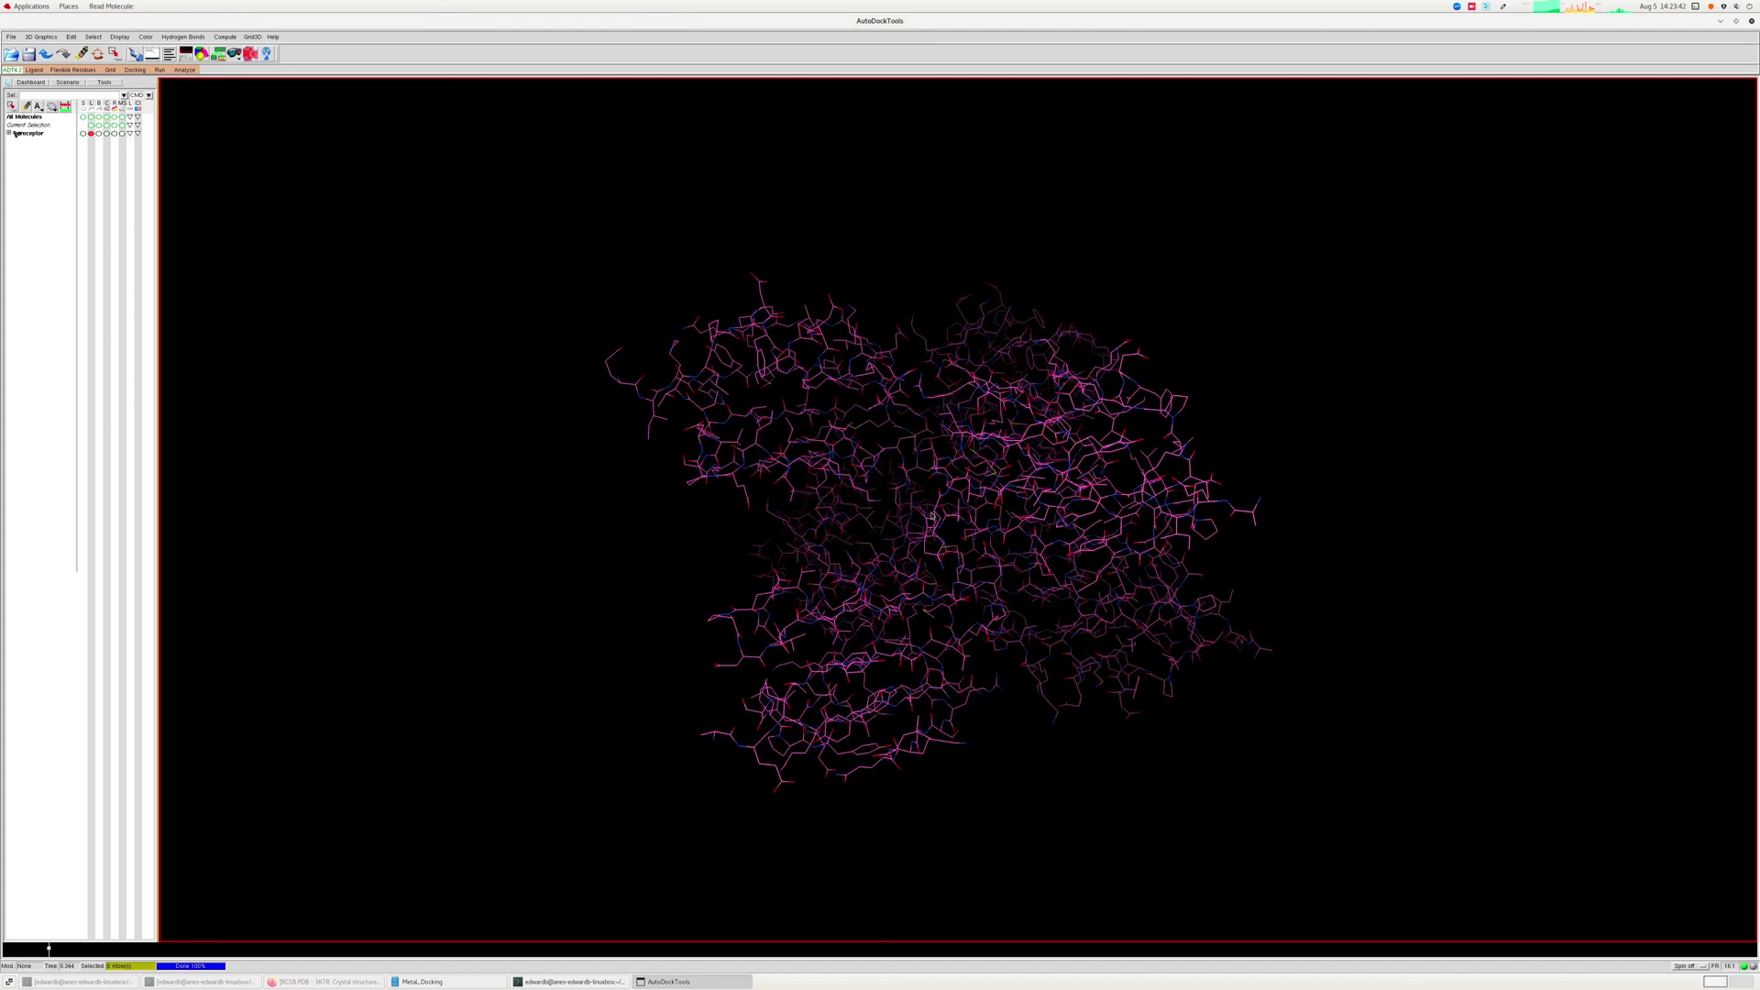
Add polar-only hydrogens to the receptor with the noBondOrder method and atom renumbering set to yes.
scroll(951, 511, "up", 5)
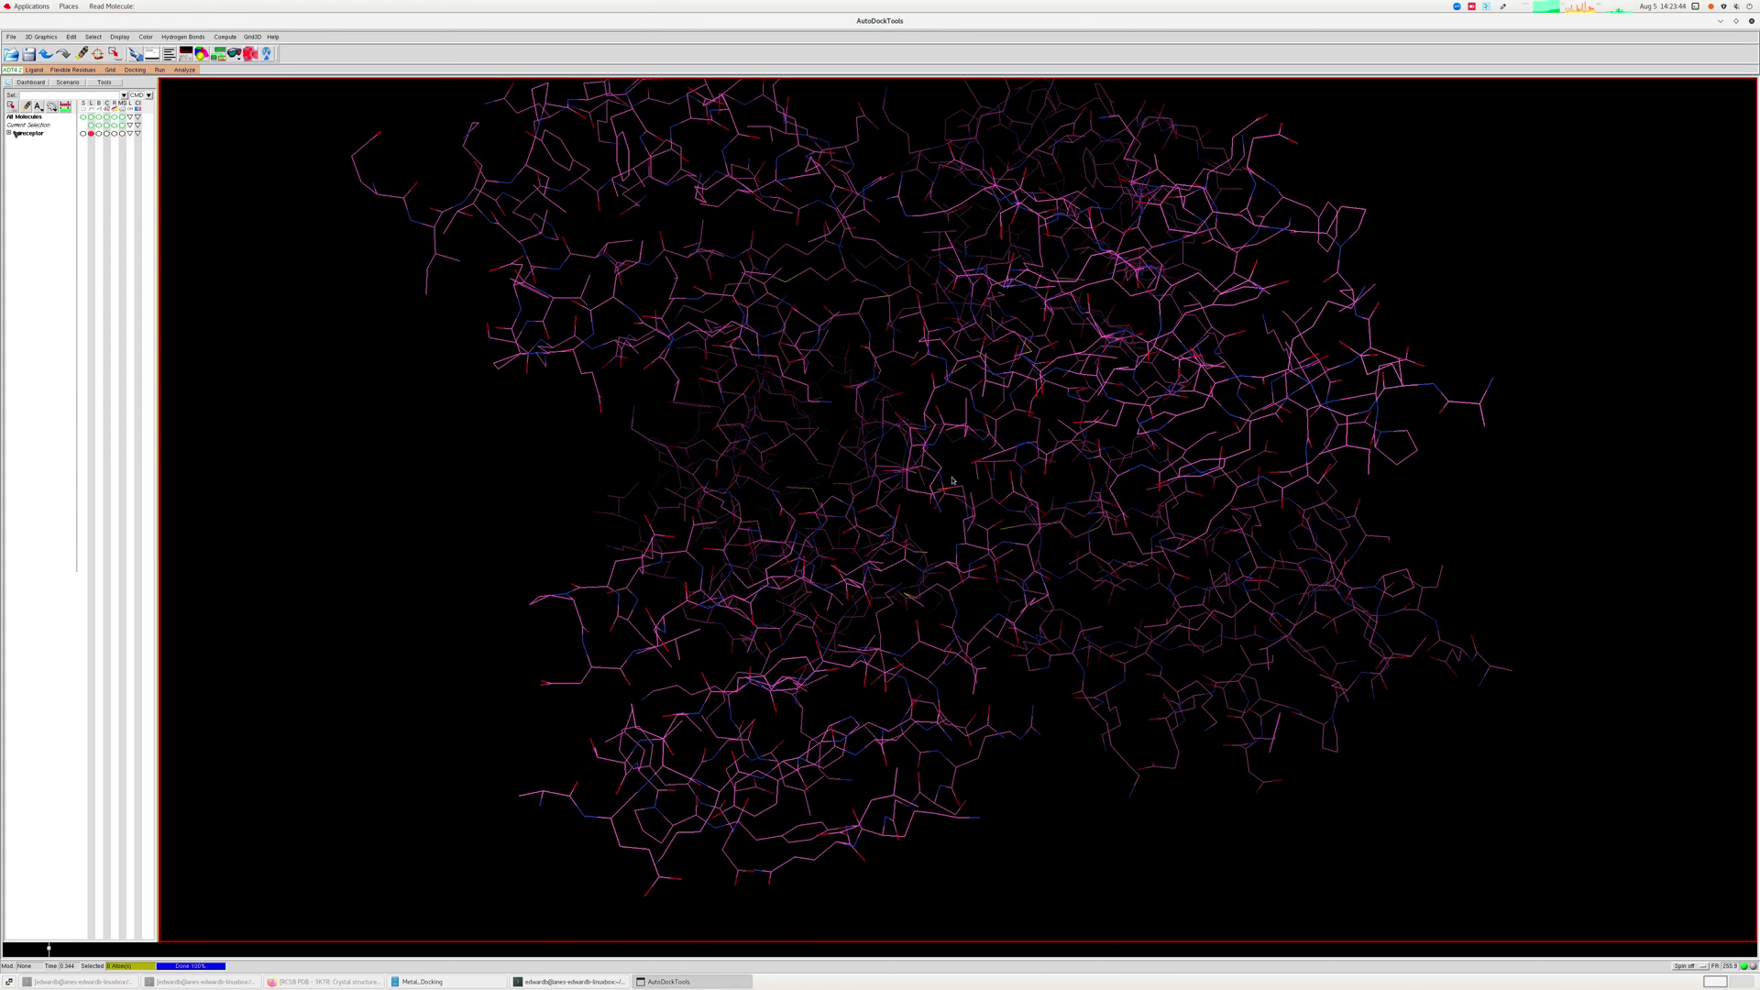
scroll(952, 495, "down", 3)
scroll(951, 483, "up", 3)
scroll(952, 483, "down", 4)
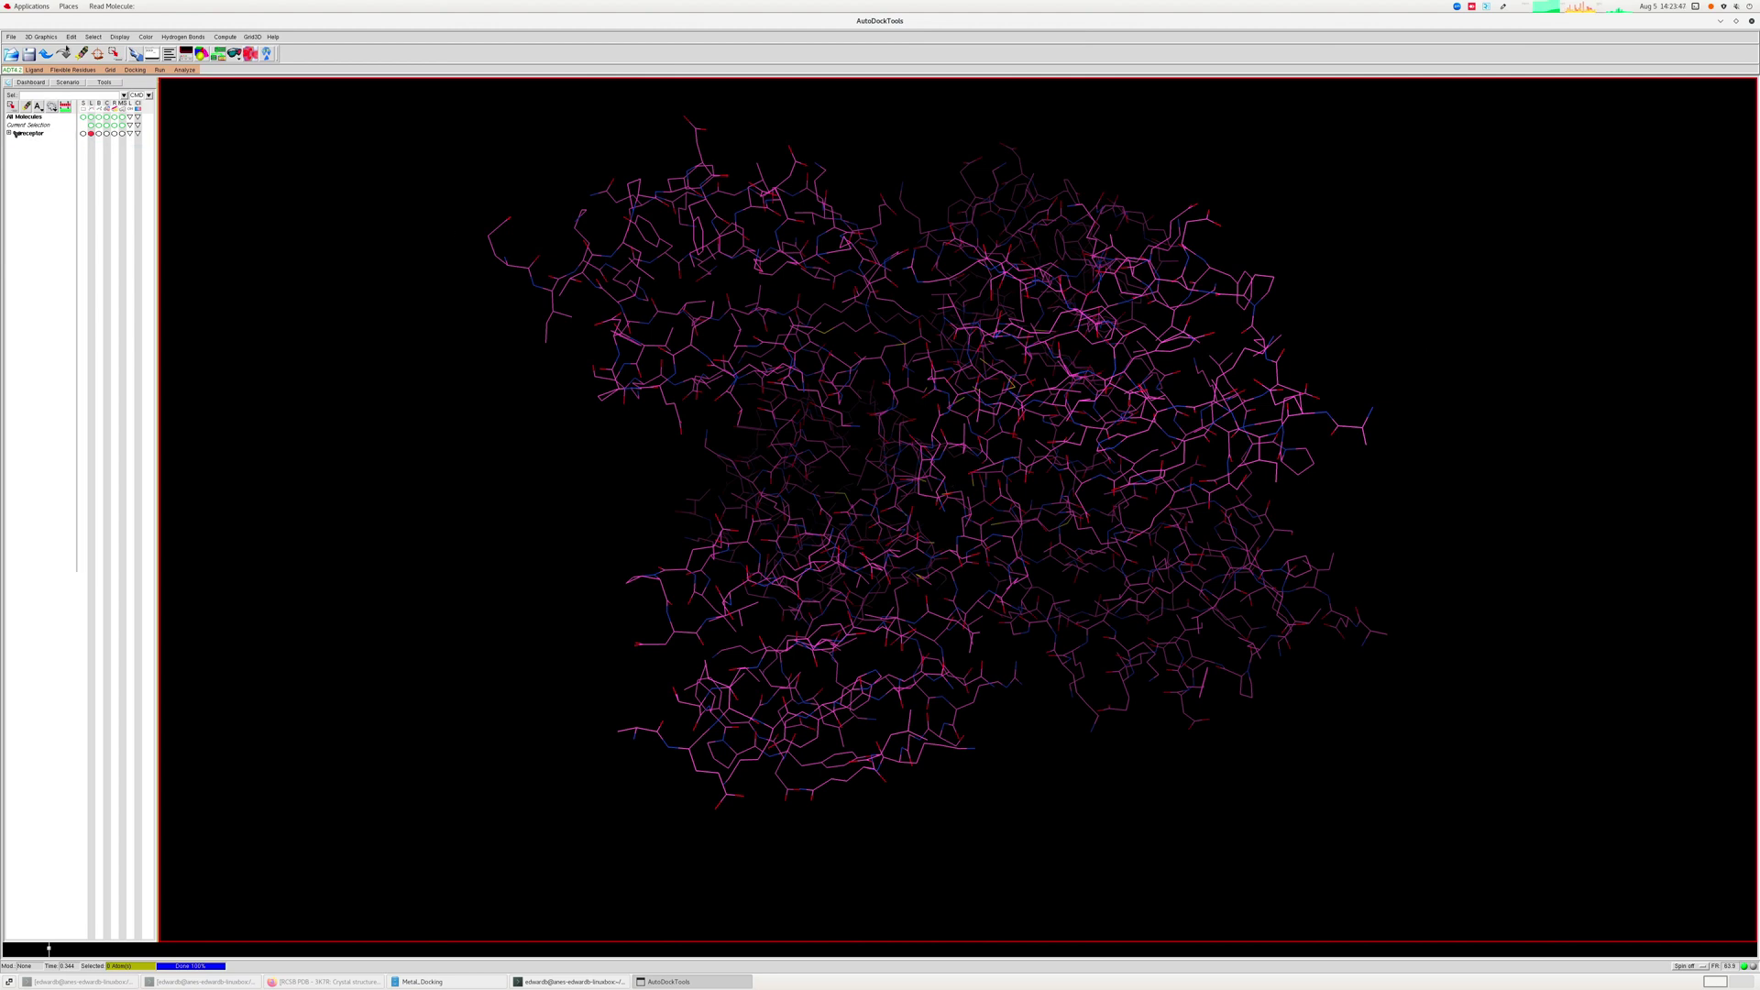
left_click(71, 37)
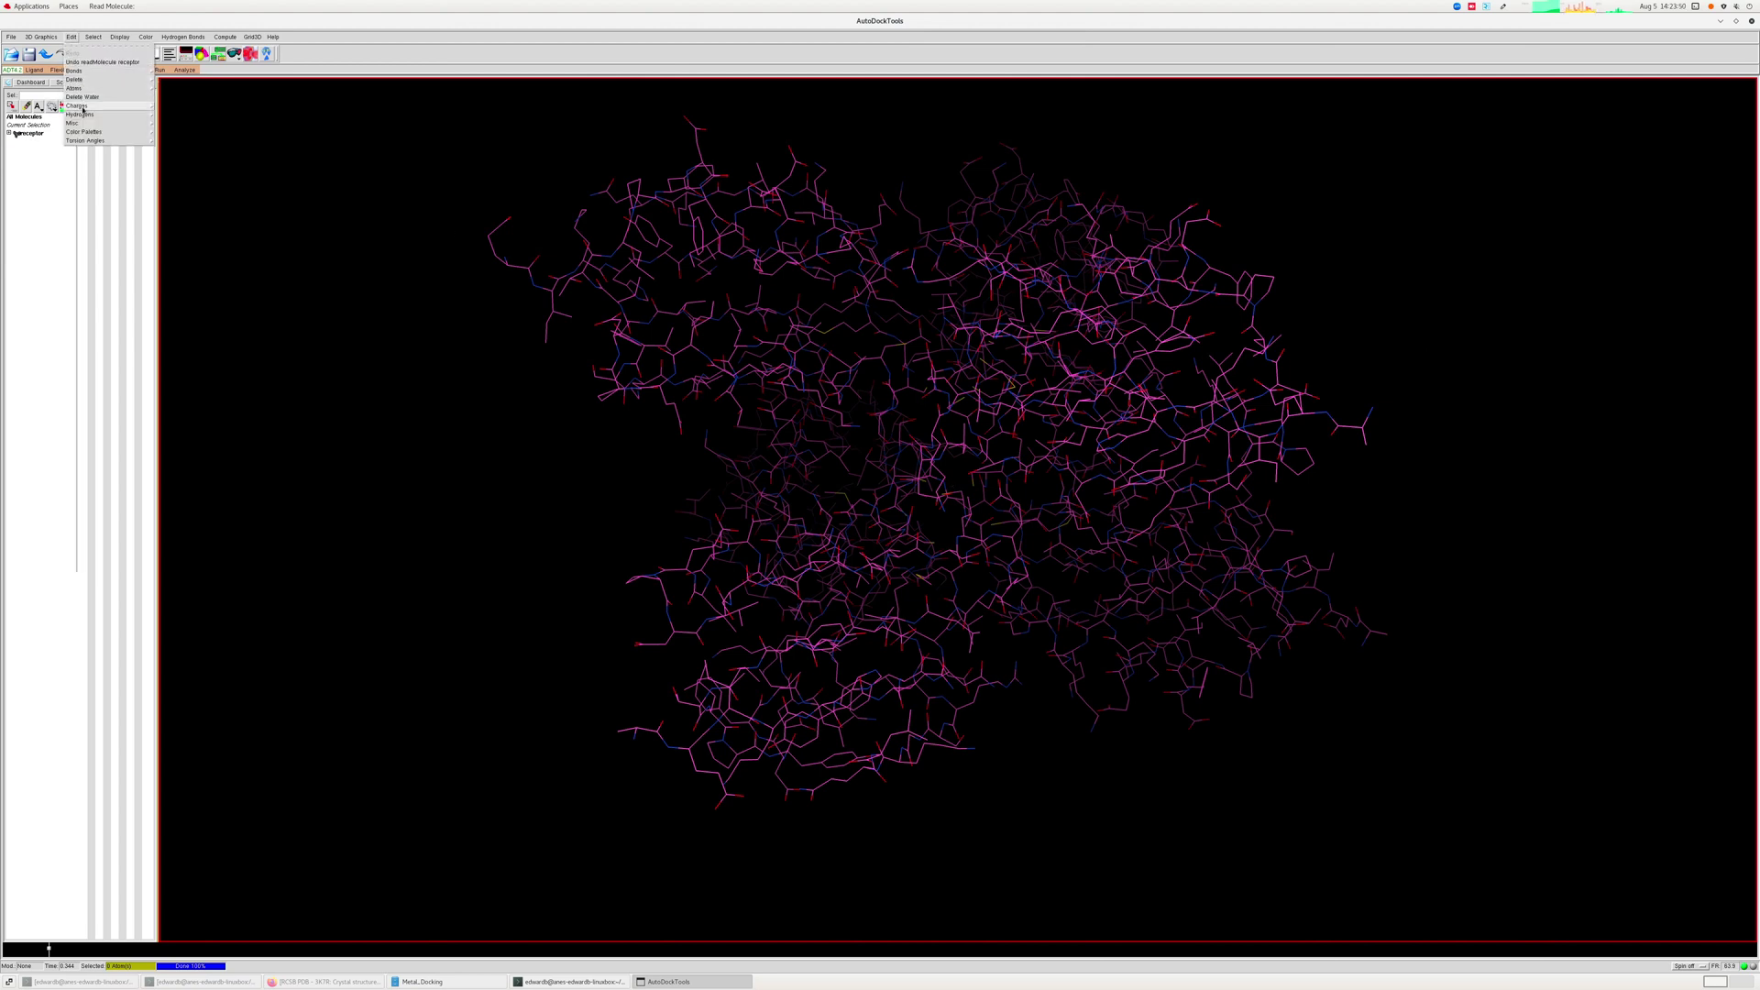
mouse_move(84, 115)
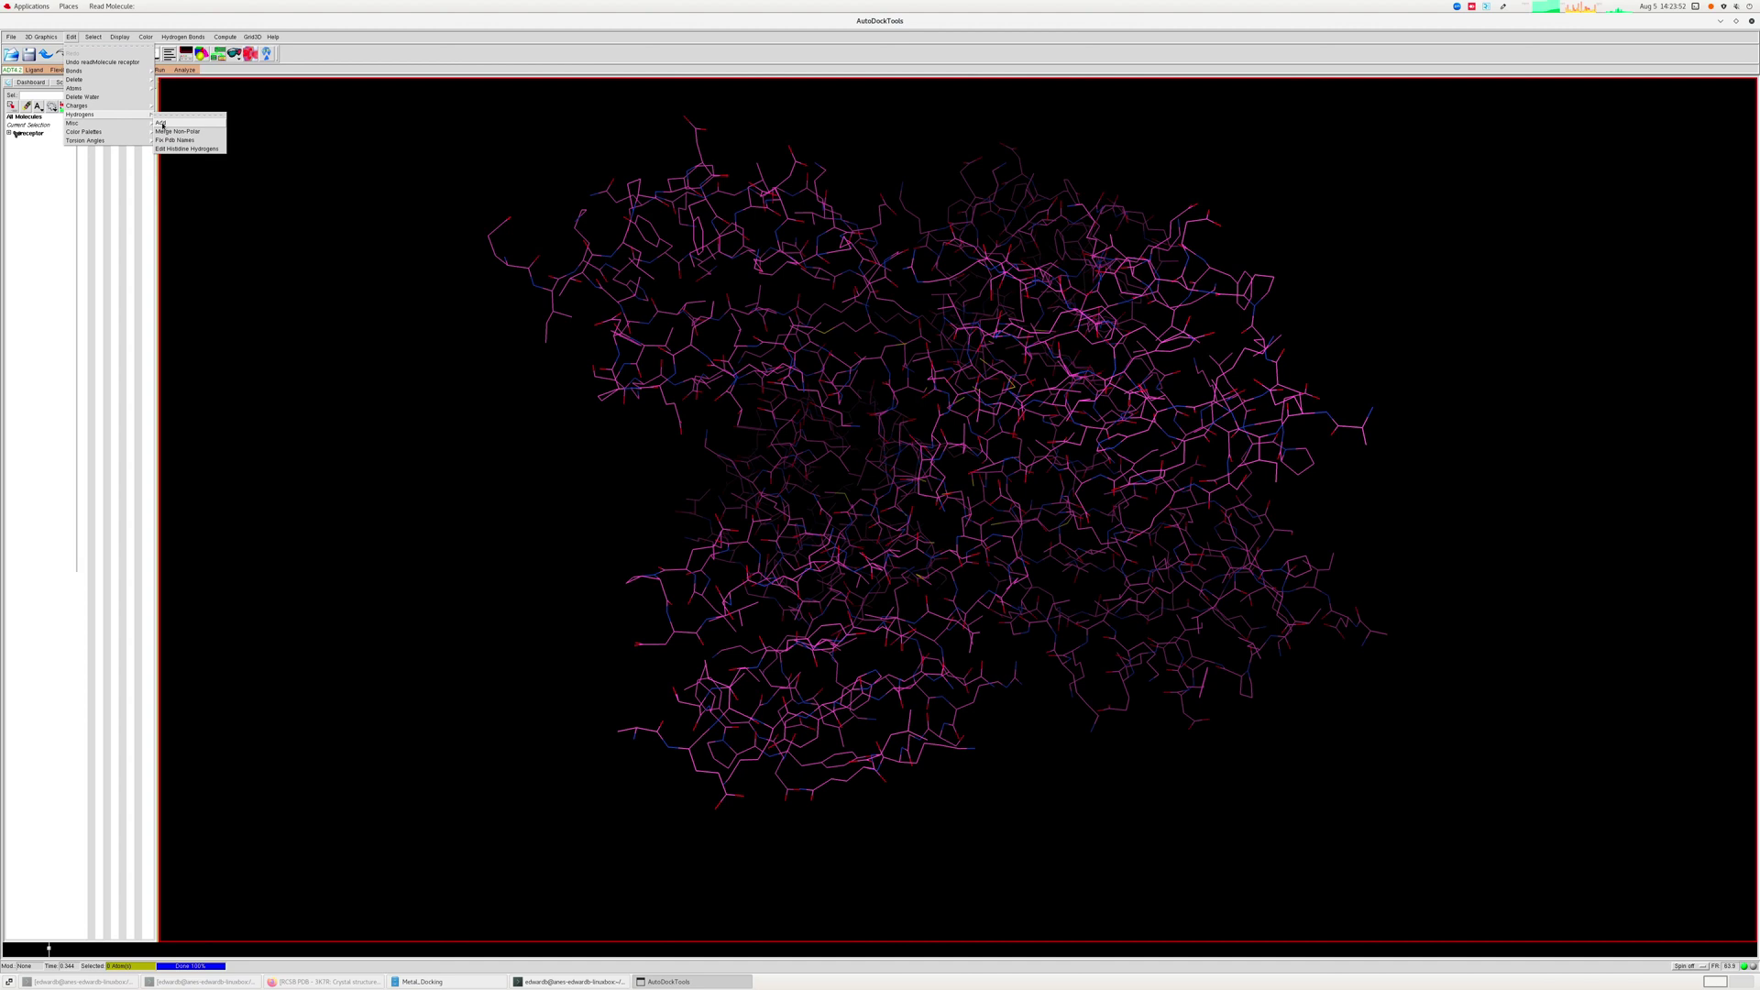
left_click(162, 123)
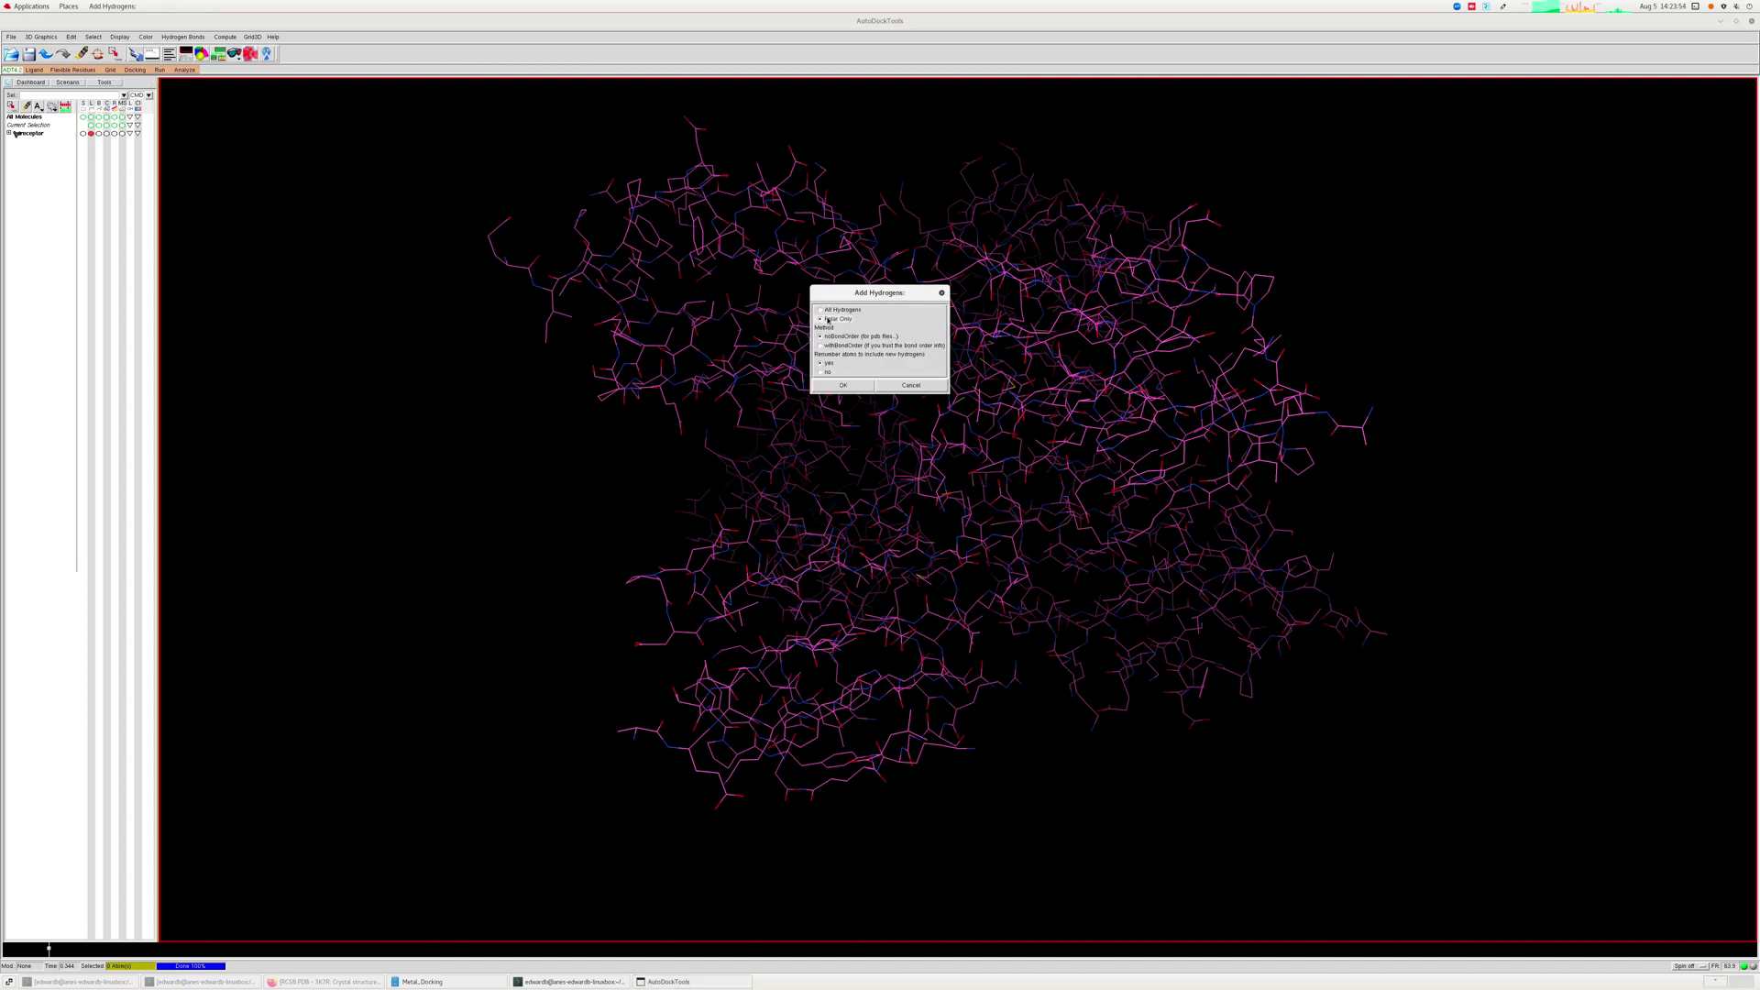
left_click(842, 374)
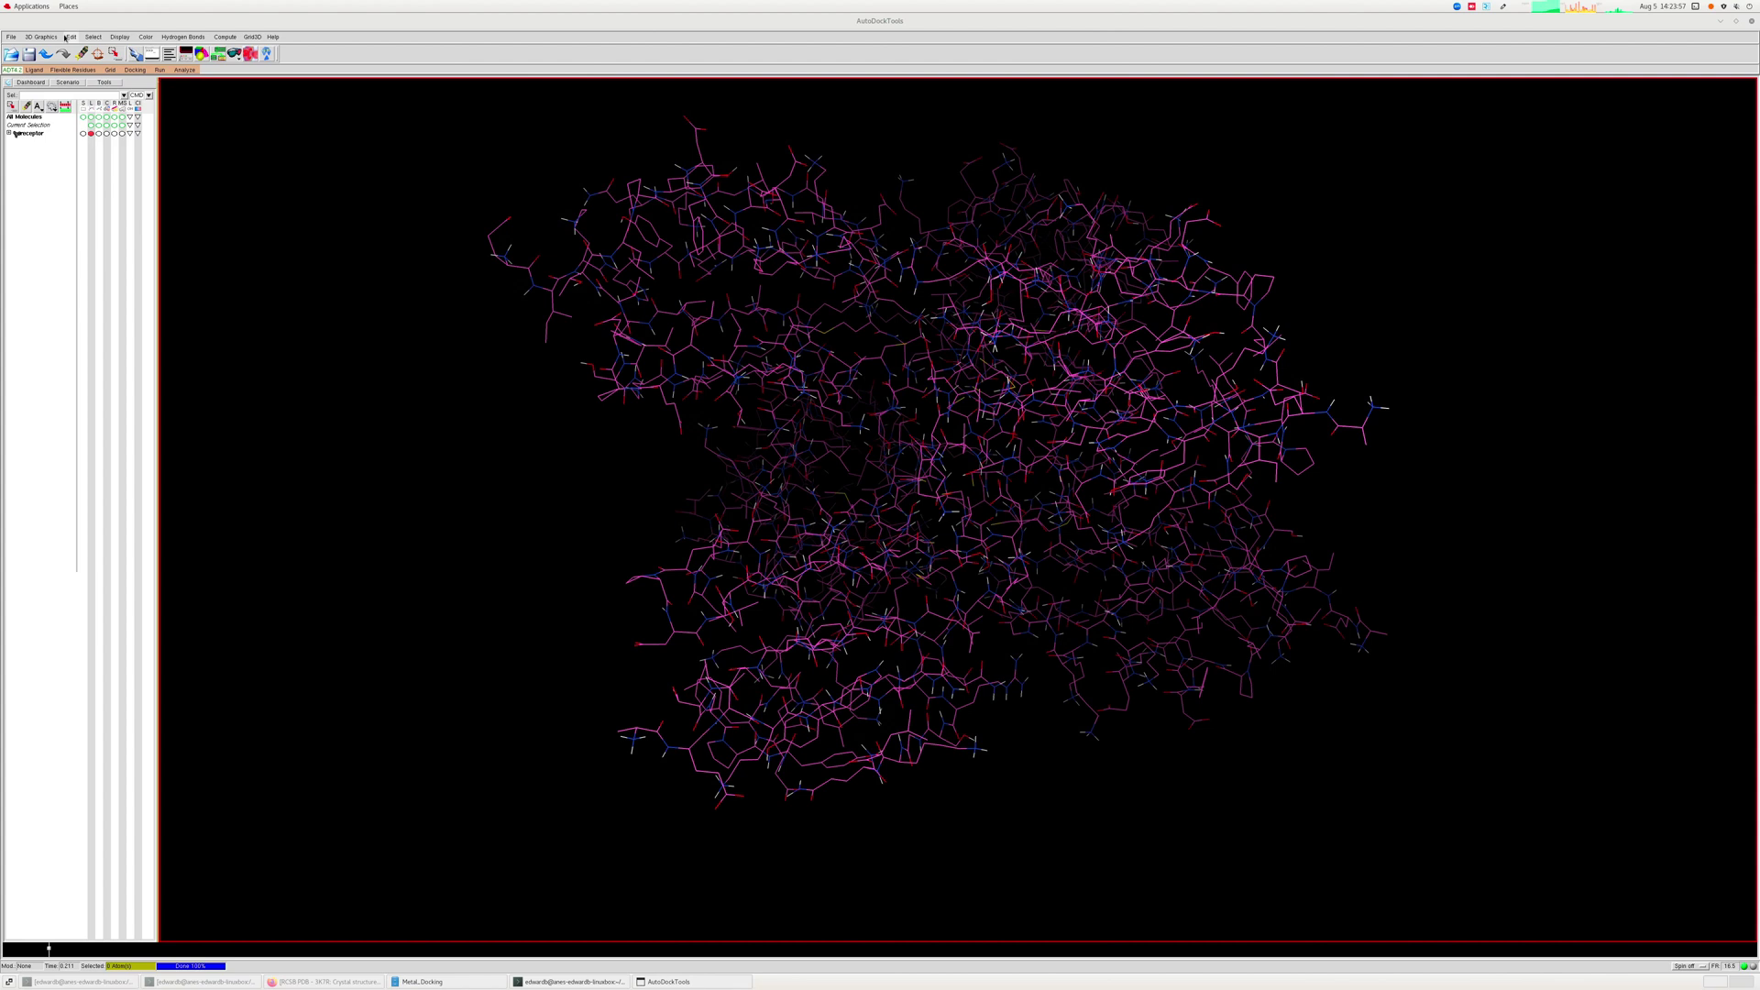
Add Kollman charges to the receptor and dismiss the charge summary.
left_click(66, 37)
mouse_move(89, 108)
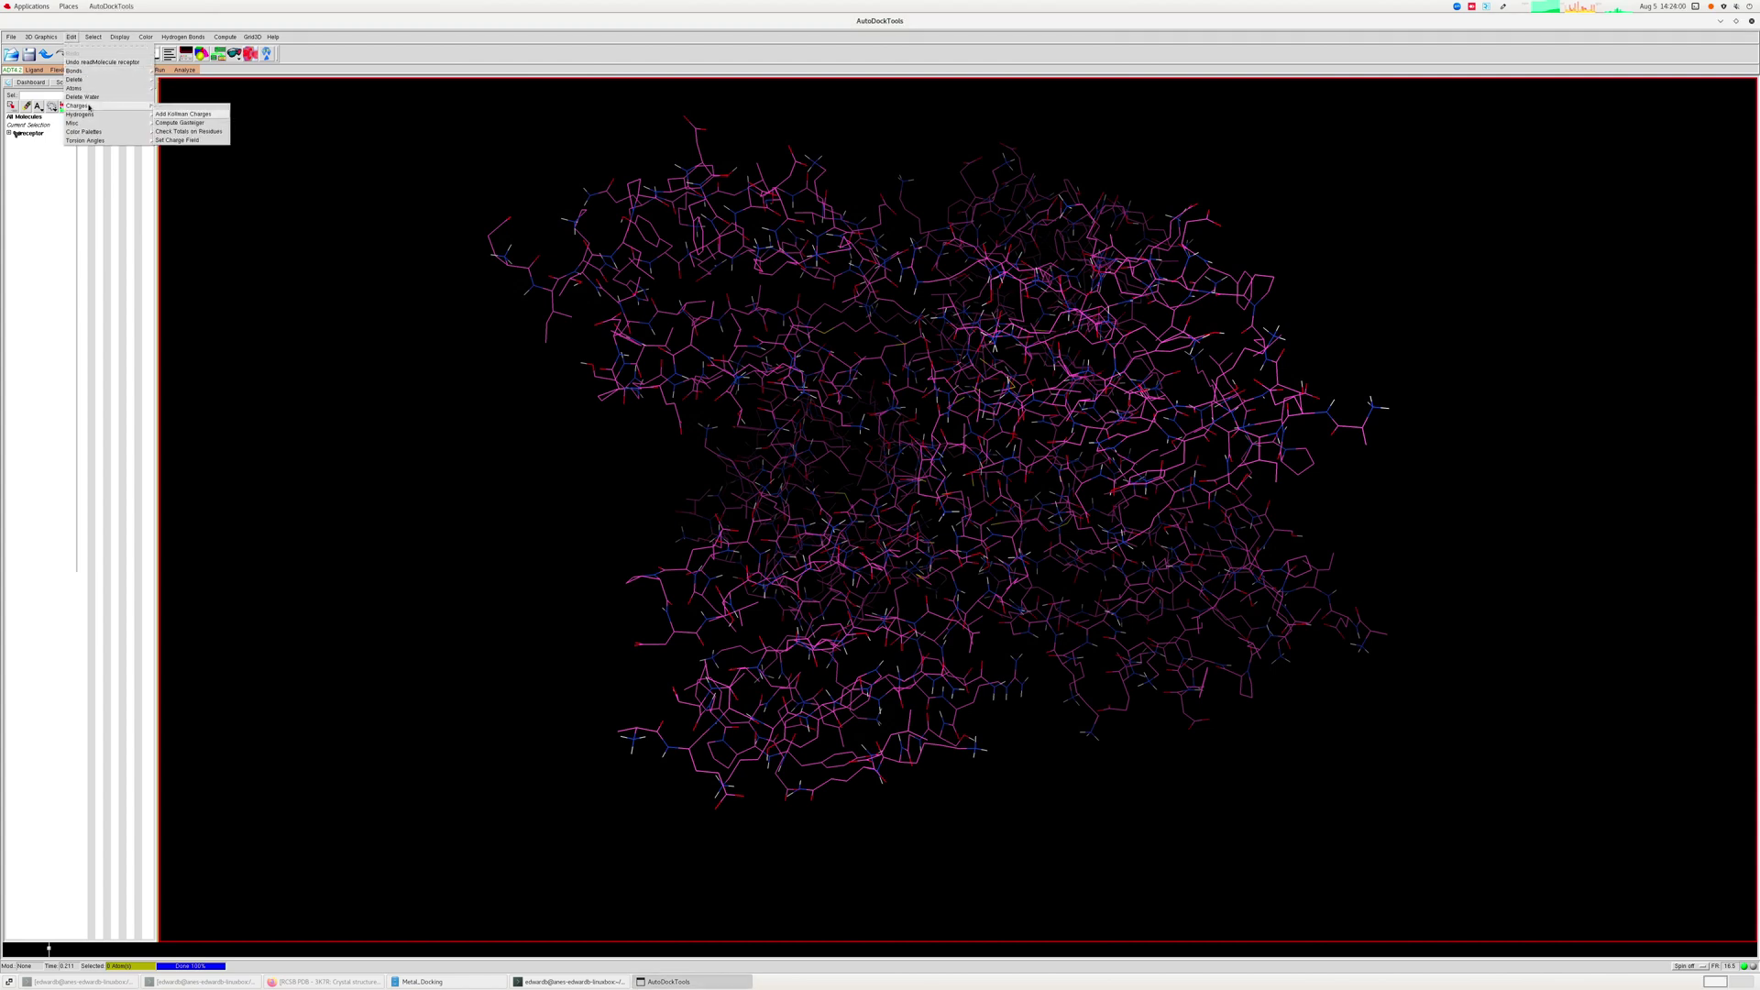
left_click(183, 114)
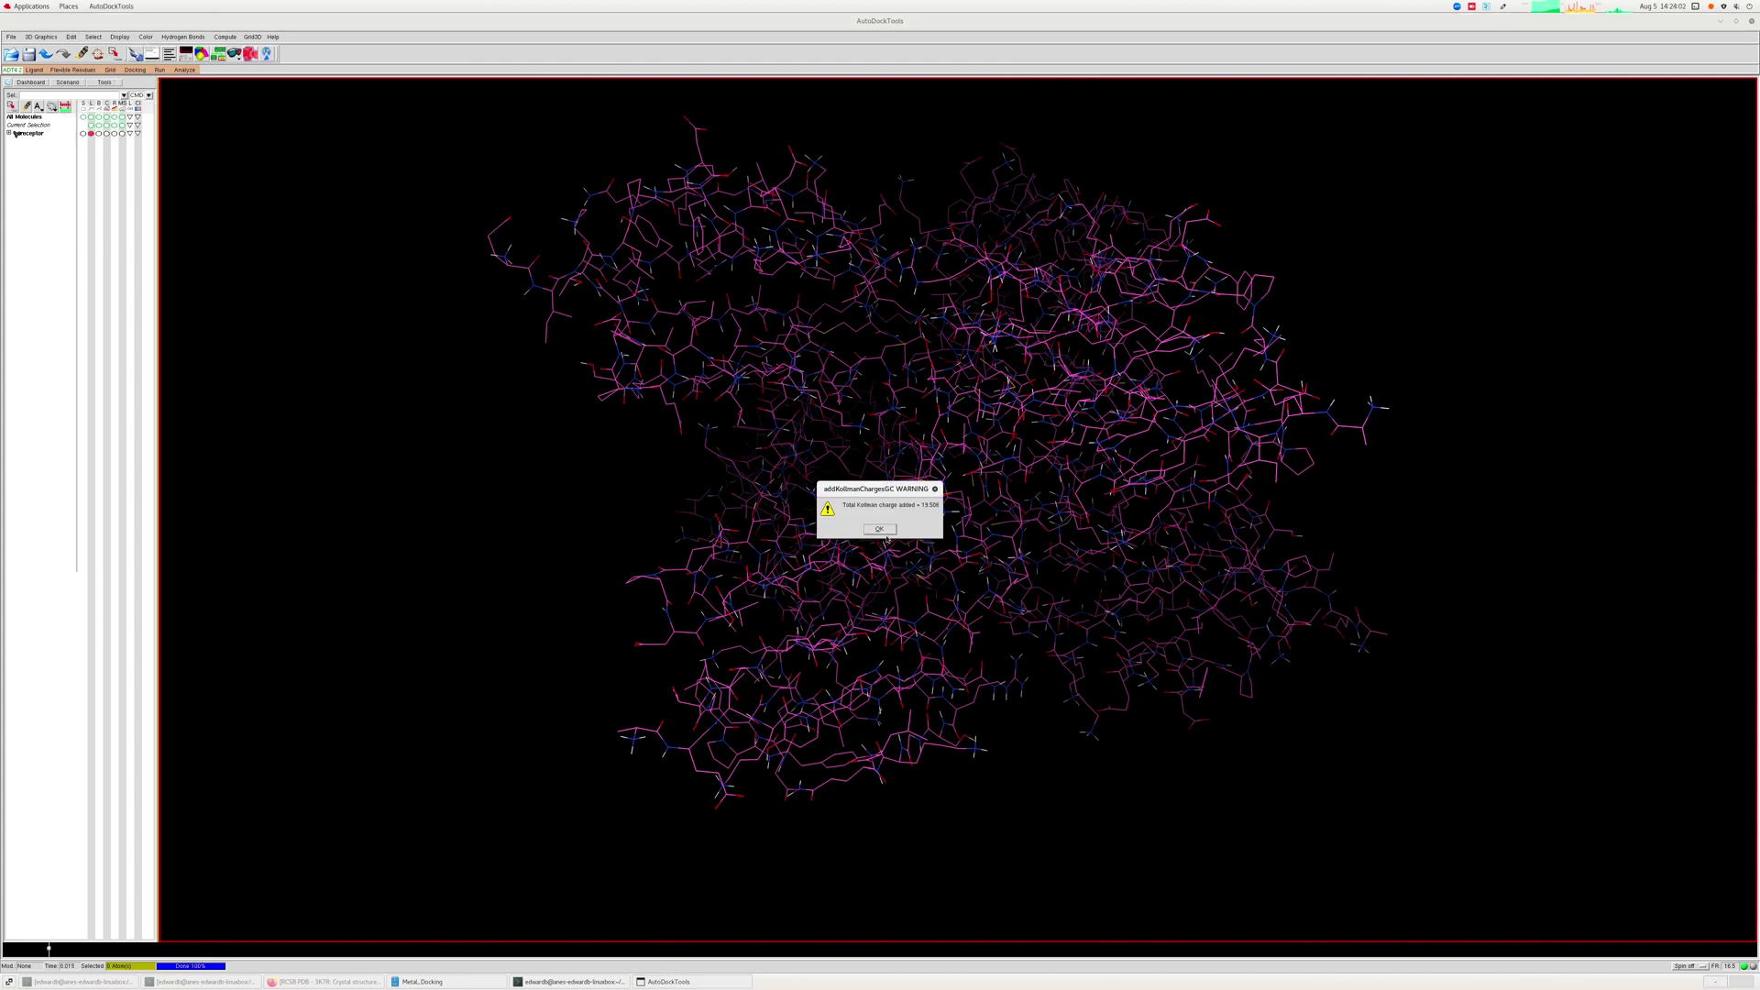
left_click(879, 530)
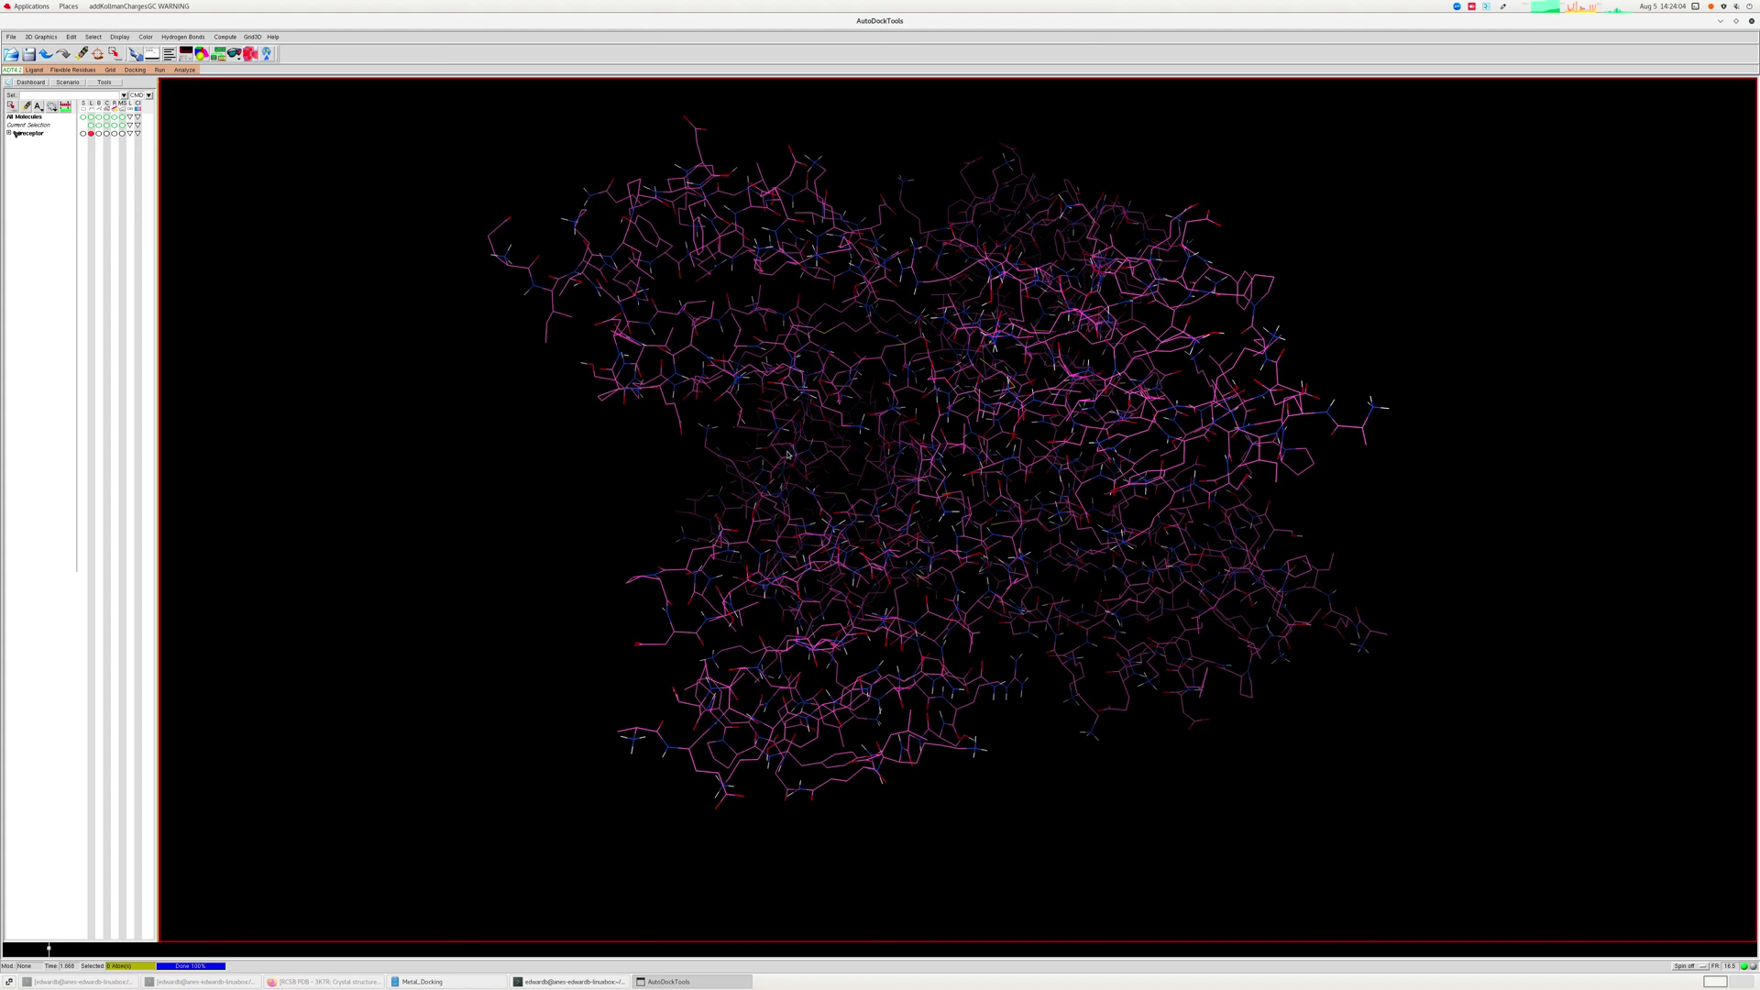
Delete the water molecules from the receptor and check it for missing atoms.
left_click(71, 36)
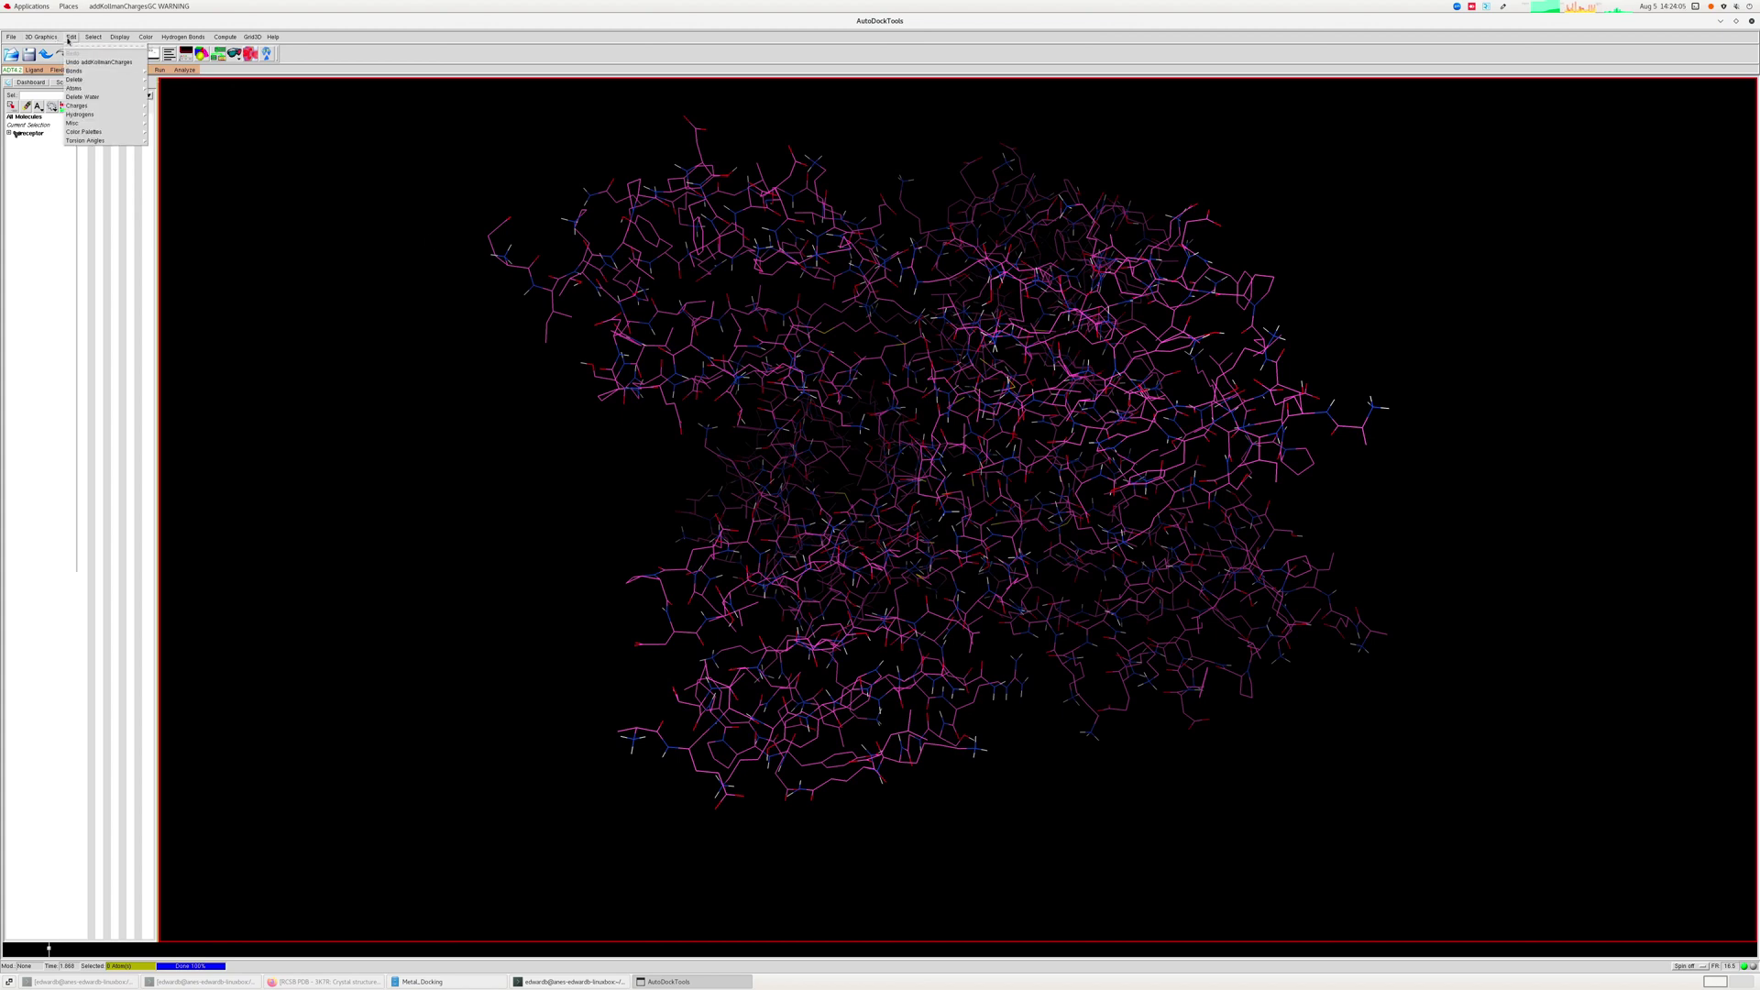
left_click(86, 98)
left_click(71, 37)
mouse_move(80, 126)
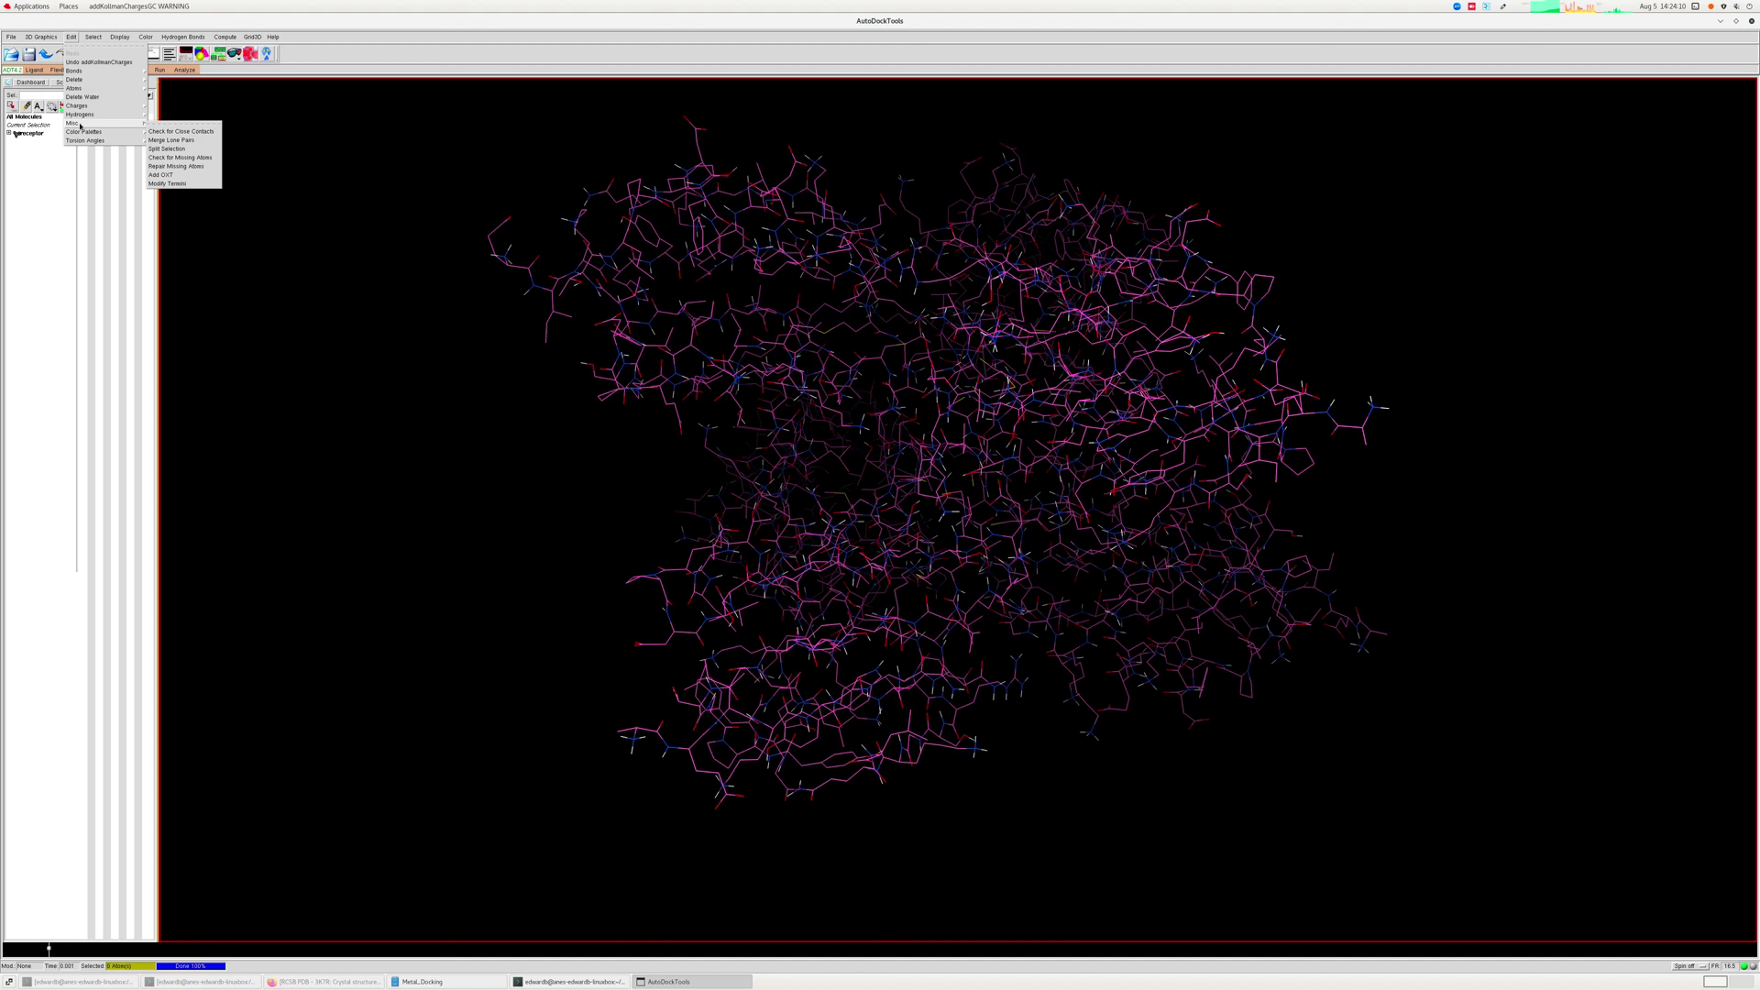
left_click(188, 164)
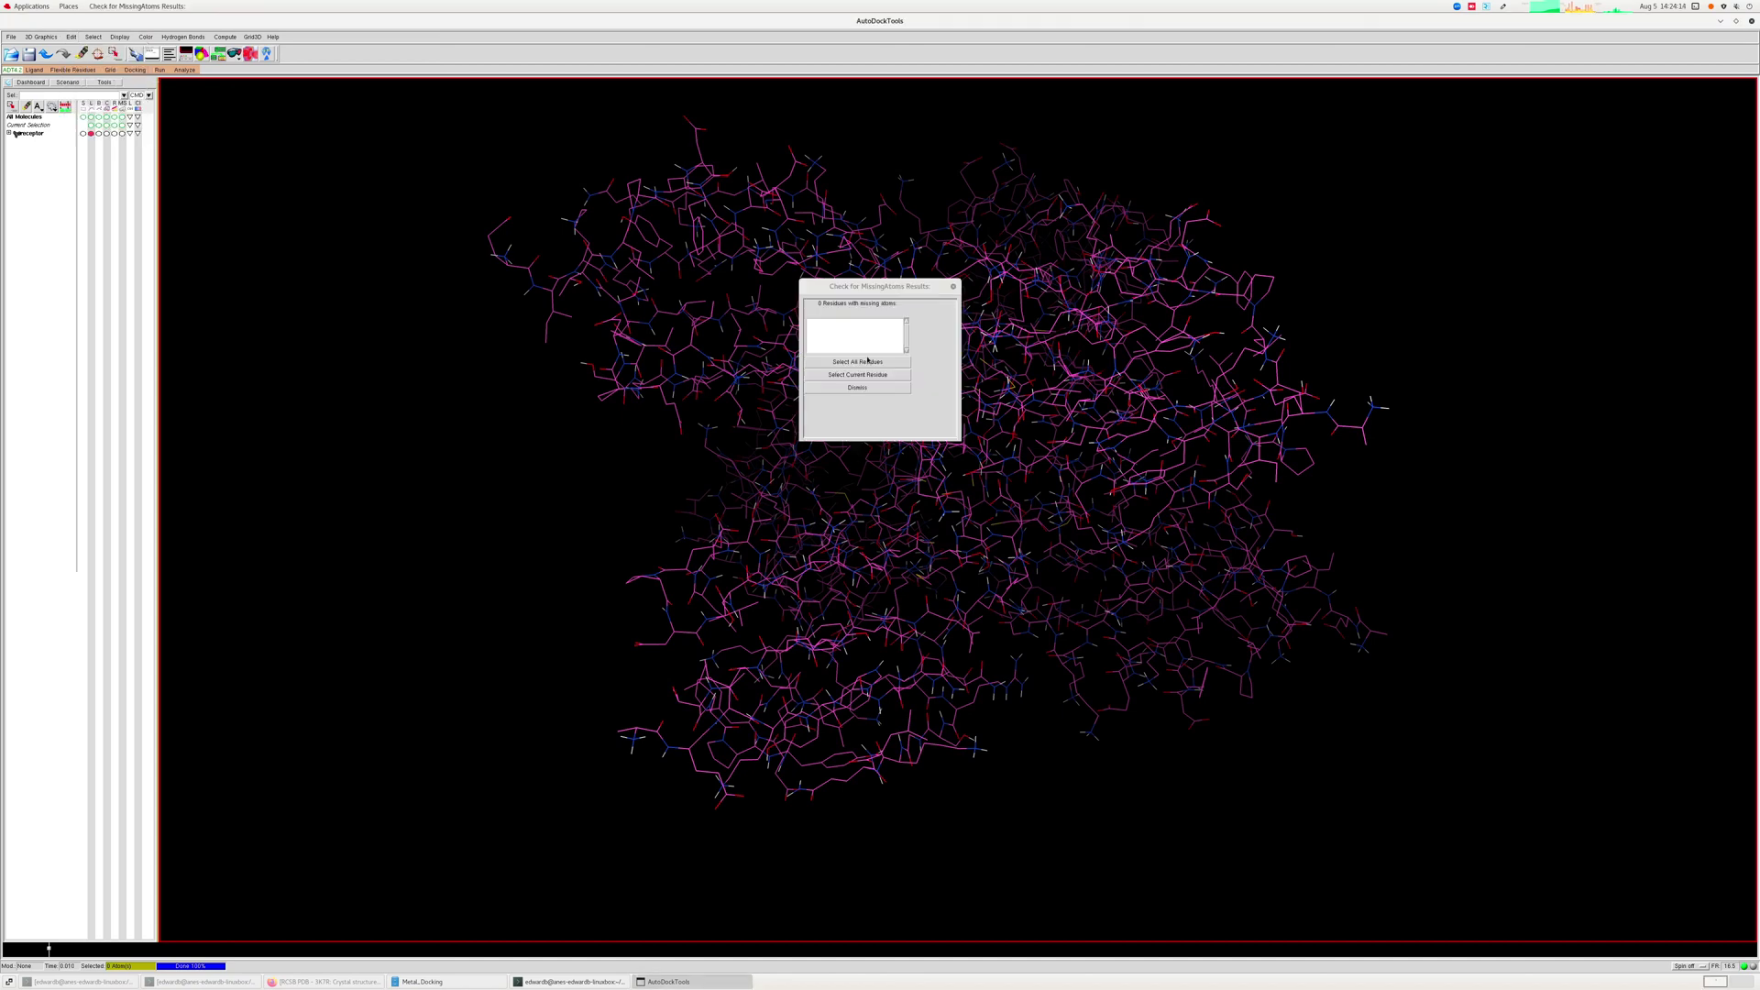
left_click(953, 288)
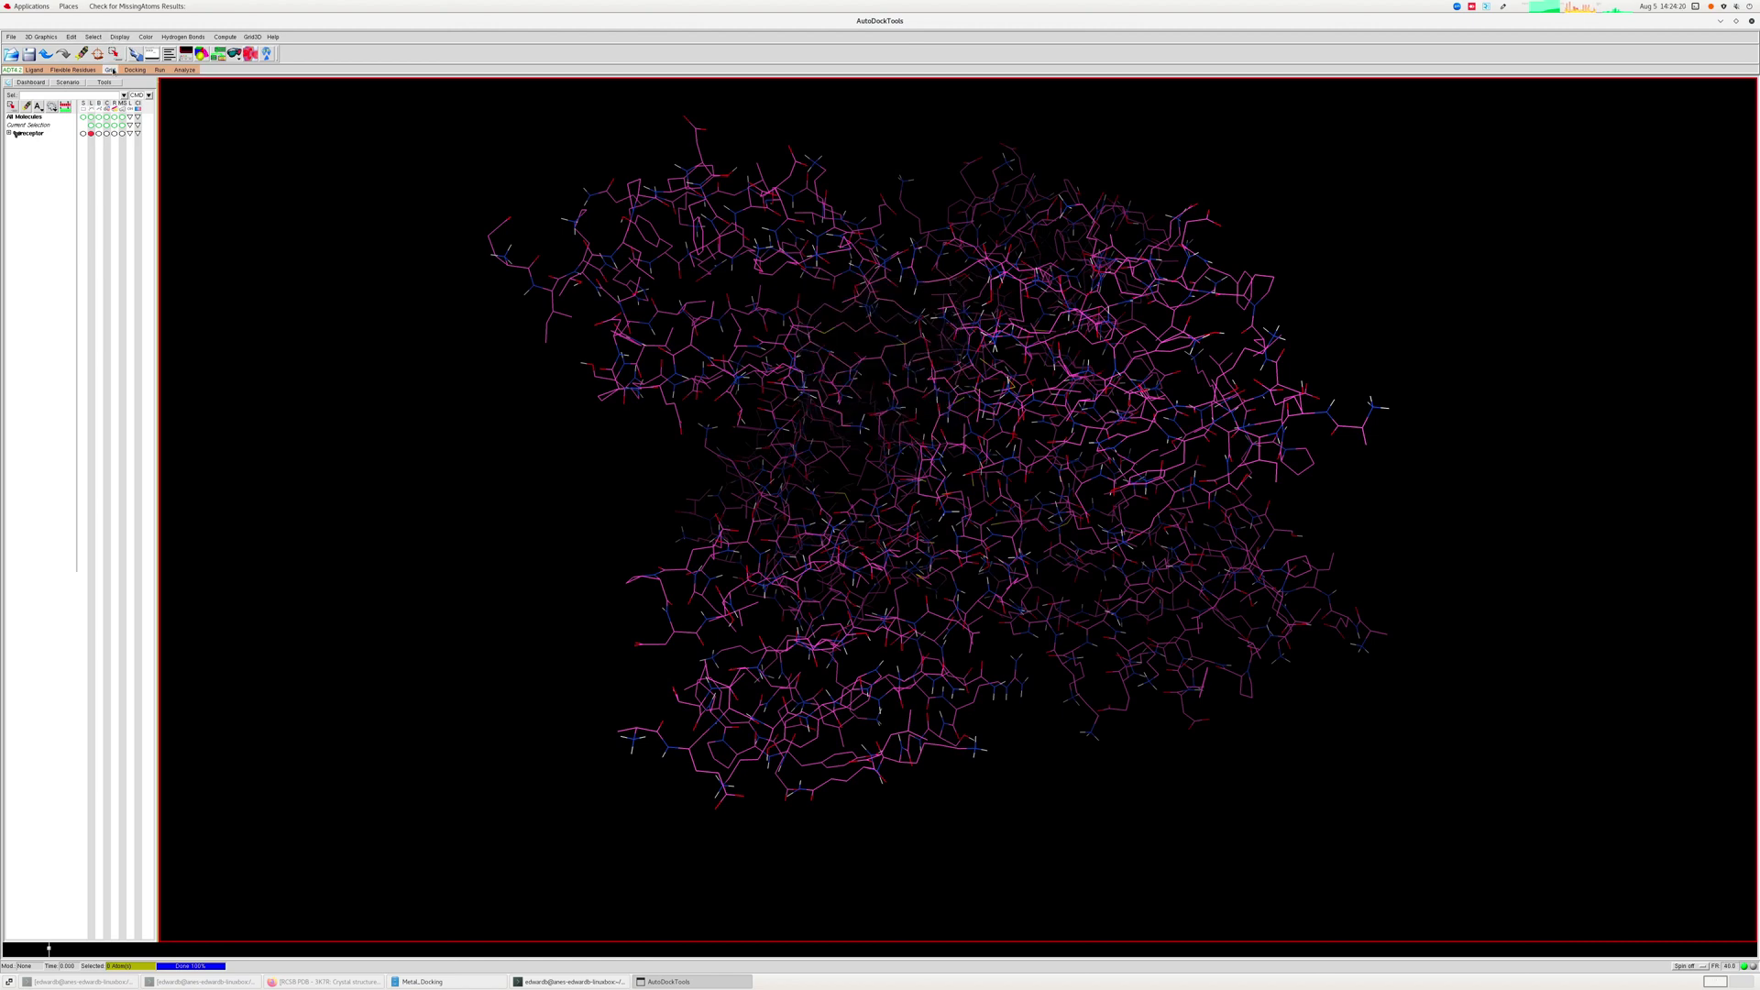
Open metal.mol2 from the Metal_Docking folder as the AutoDock4 ligand and accept its setup summary.
left_click(33, 69)
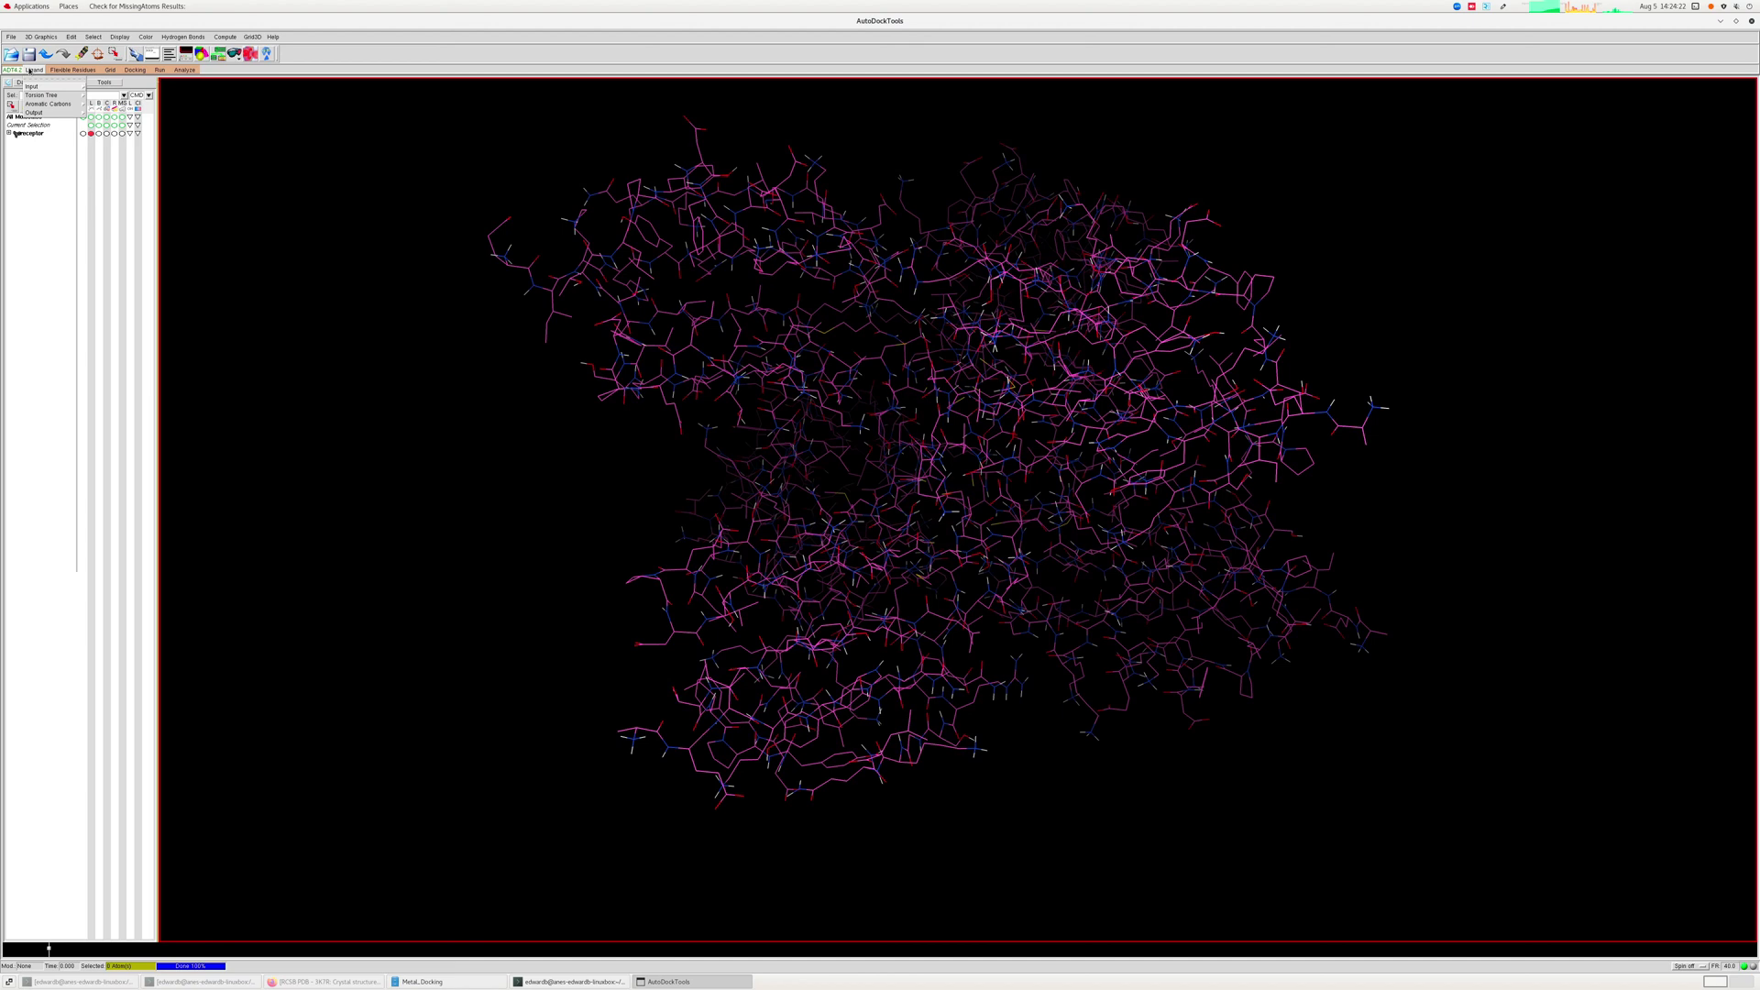
mouse_move(34, 89)
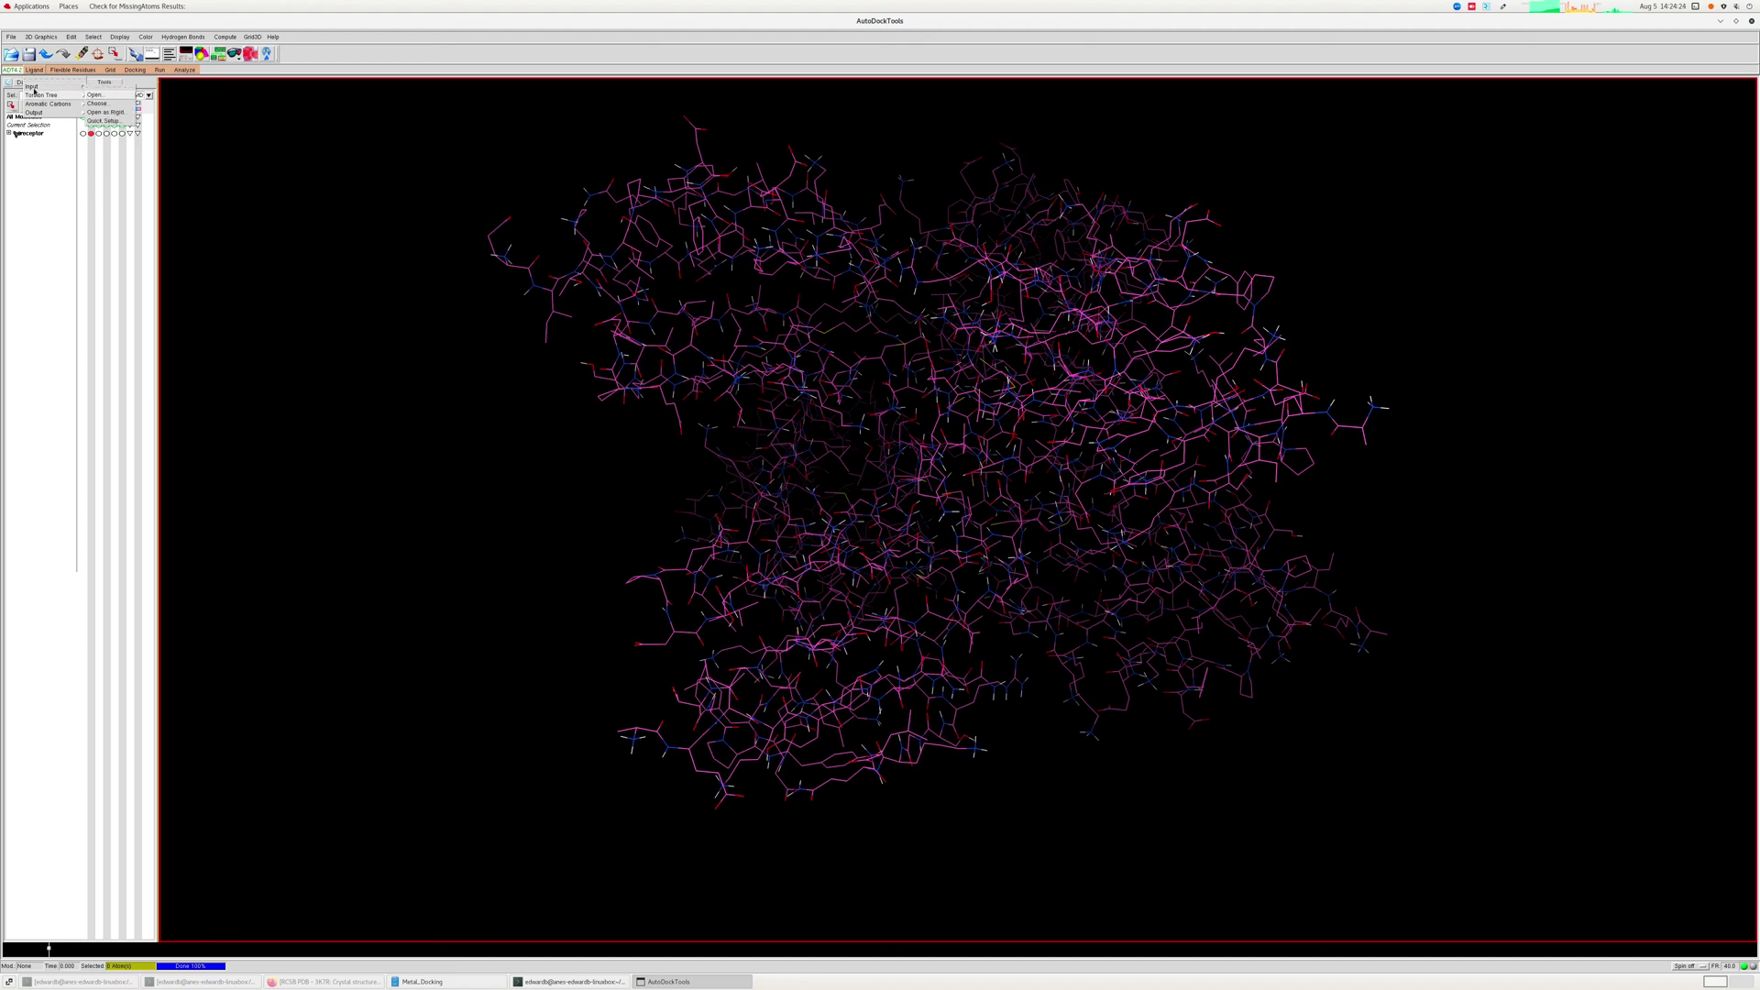
left_click(106, 95)
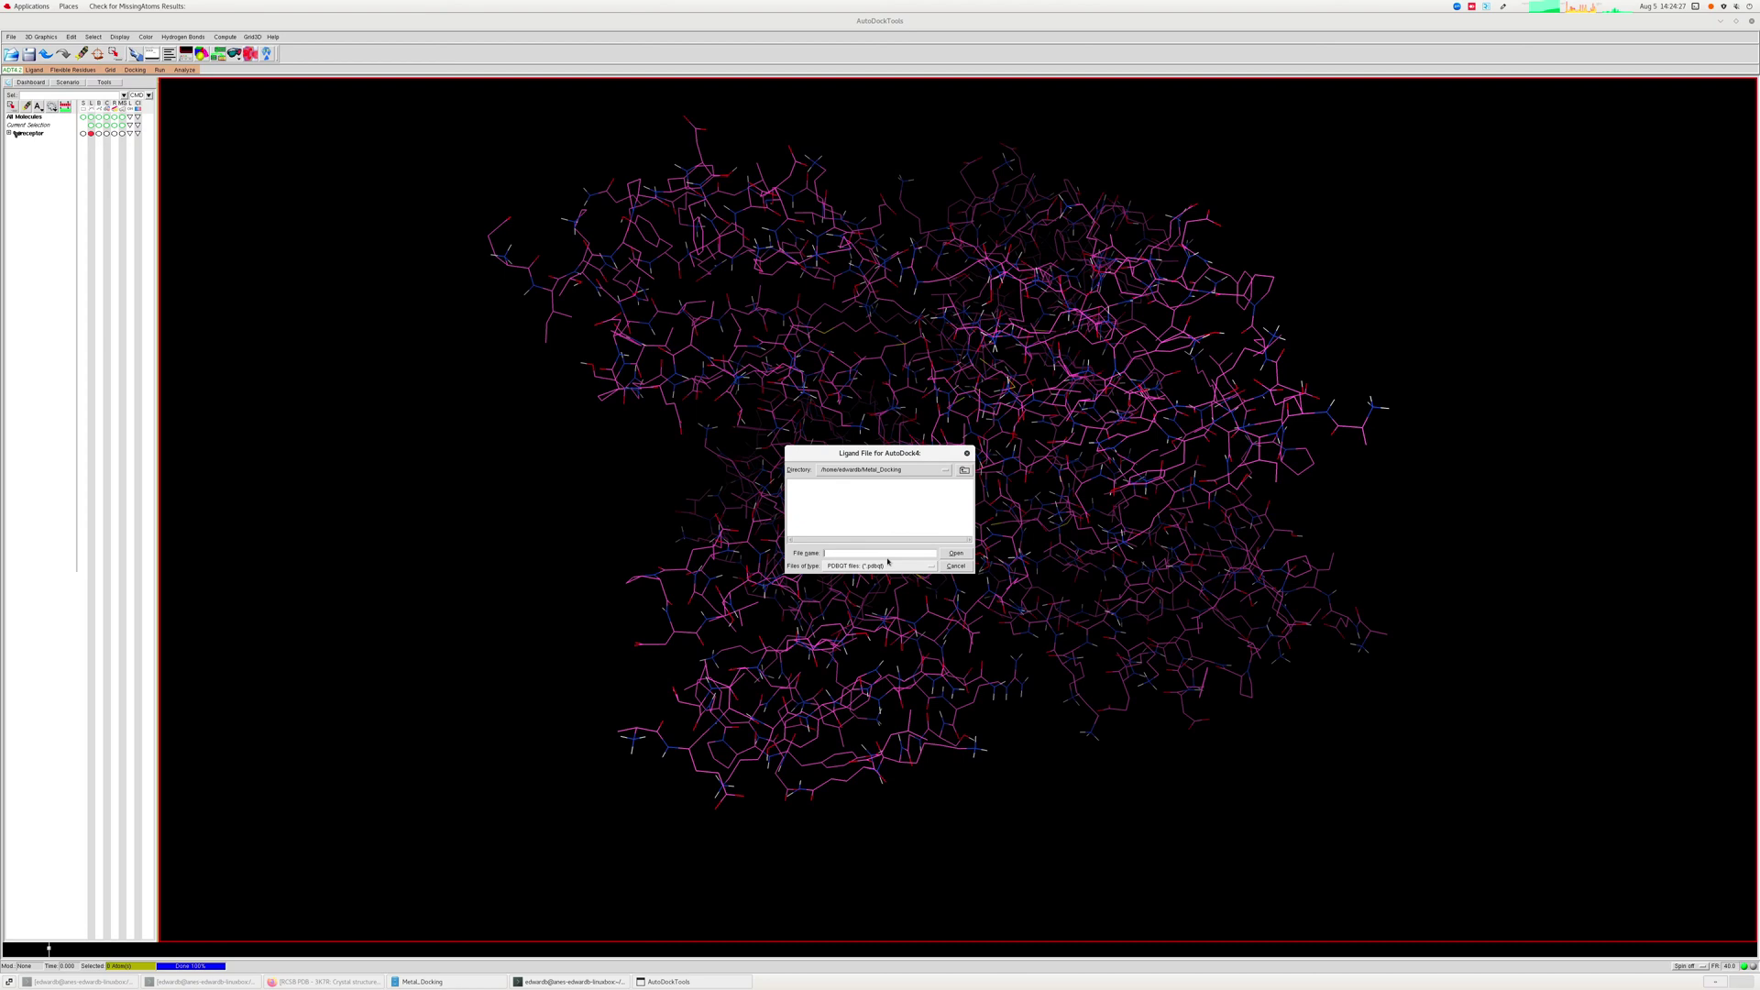
left_click(887, 562)
left_click(870, 596)
double_click(806, 483)
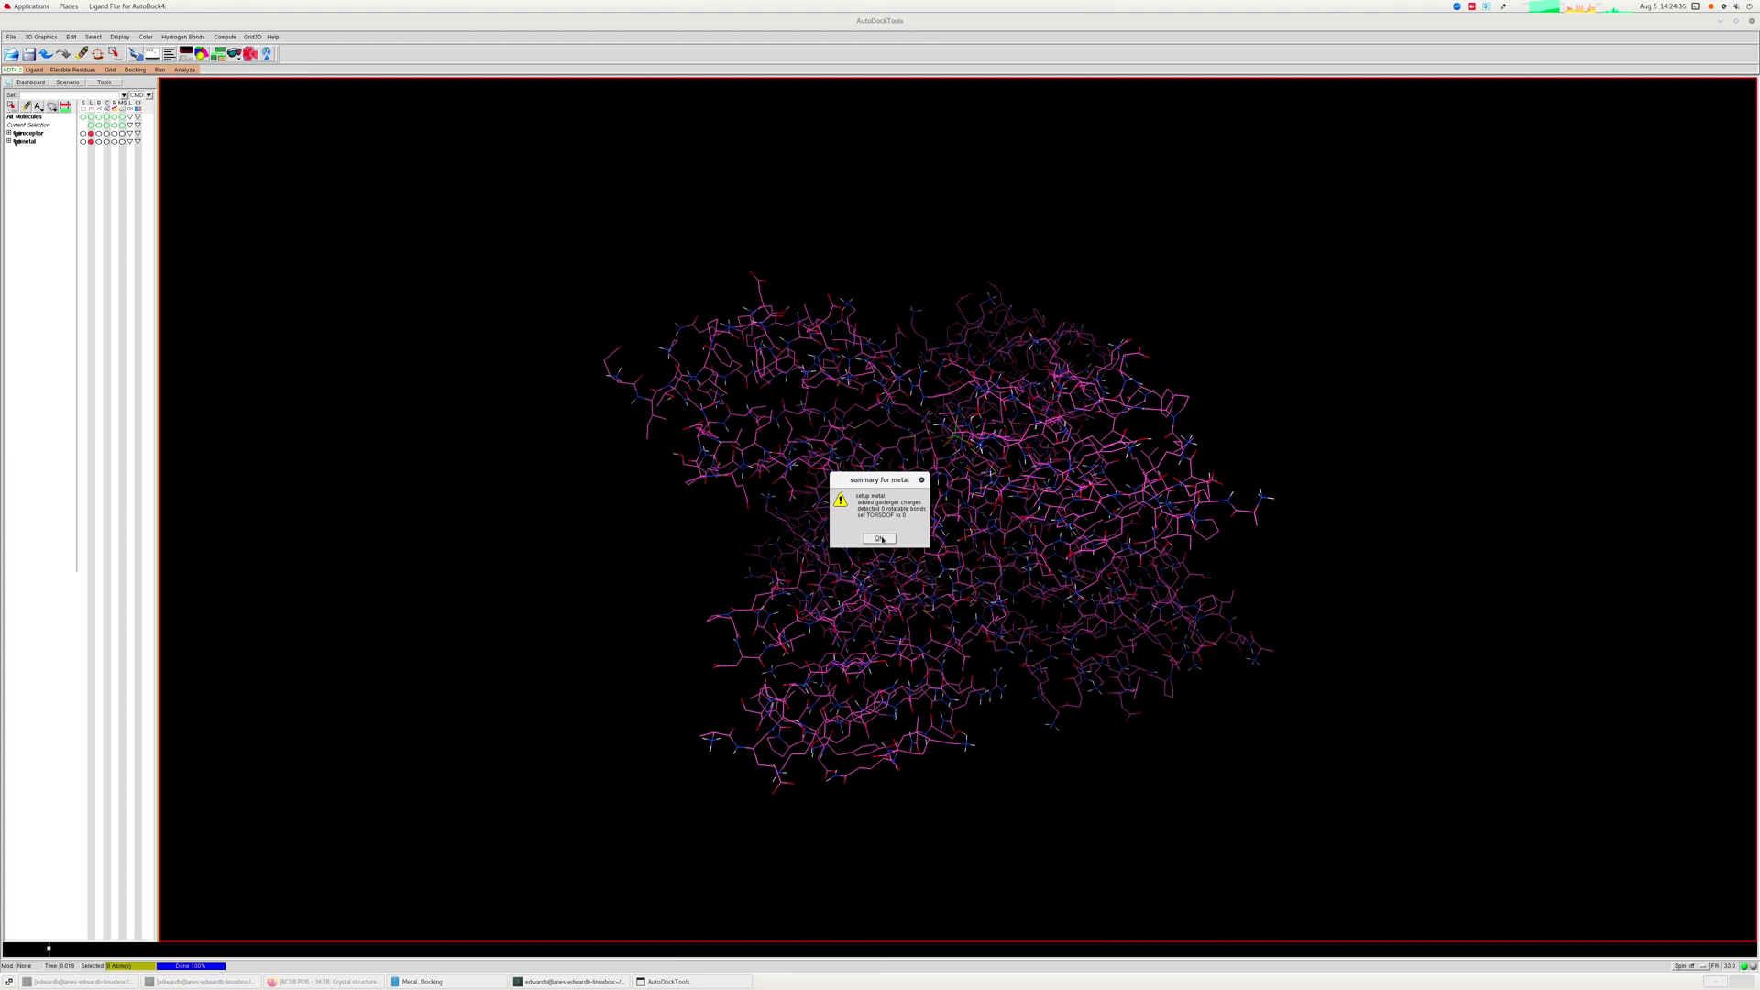
left_click(882, 540)
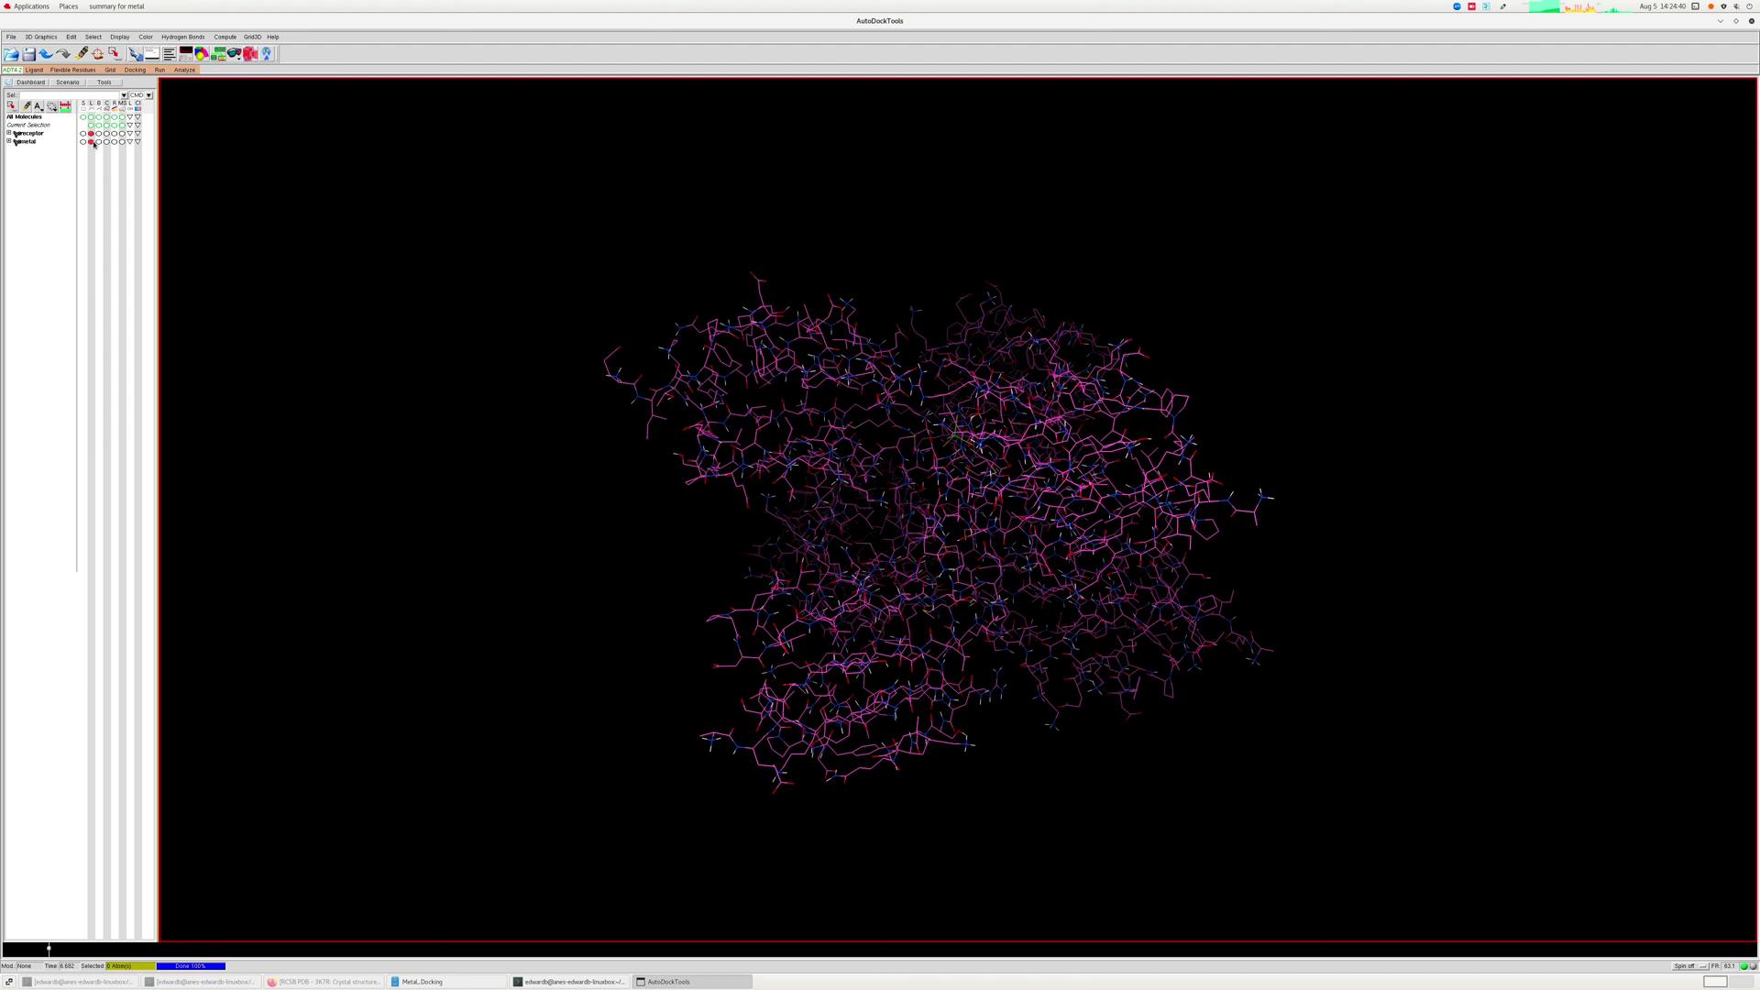
Check the metal ligand's number of active torsions and its rotatable bonds in the torsion tree settings.
left_click(34, 69)
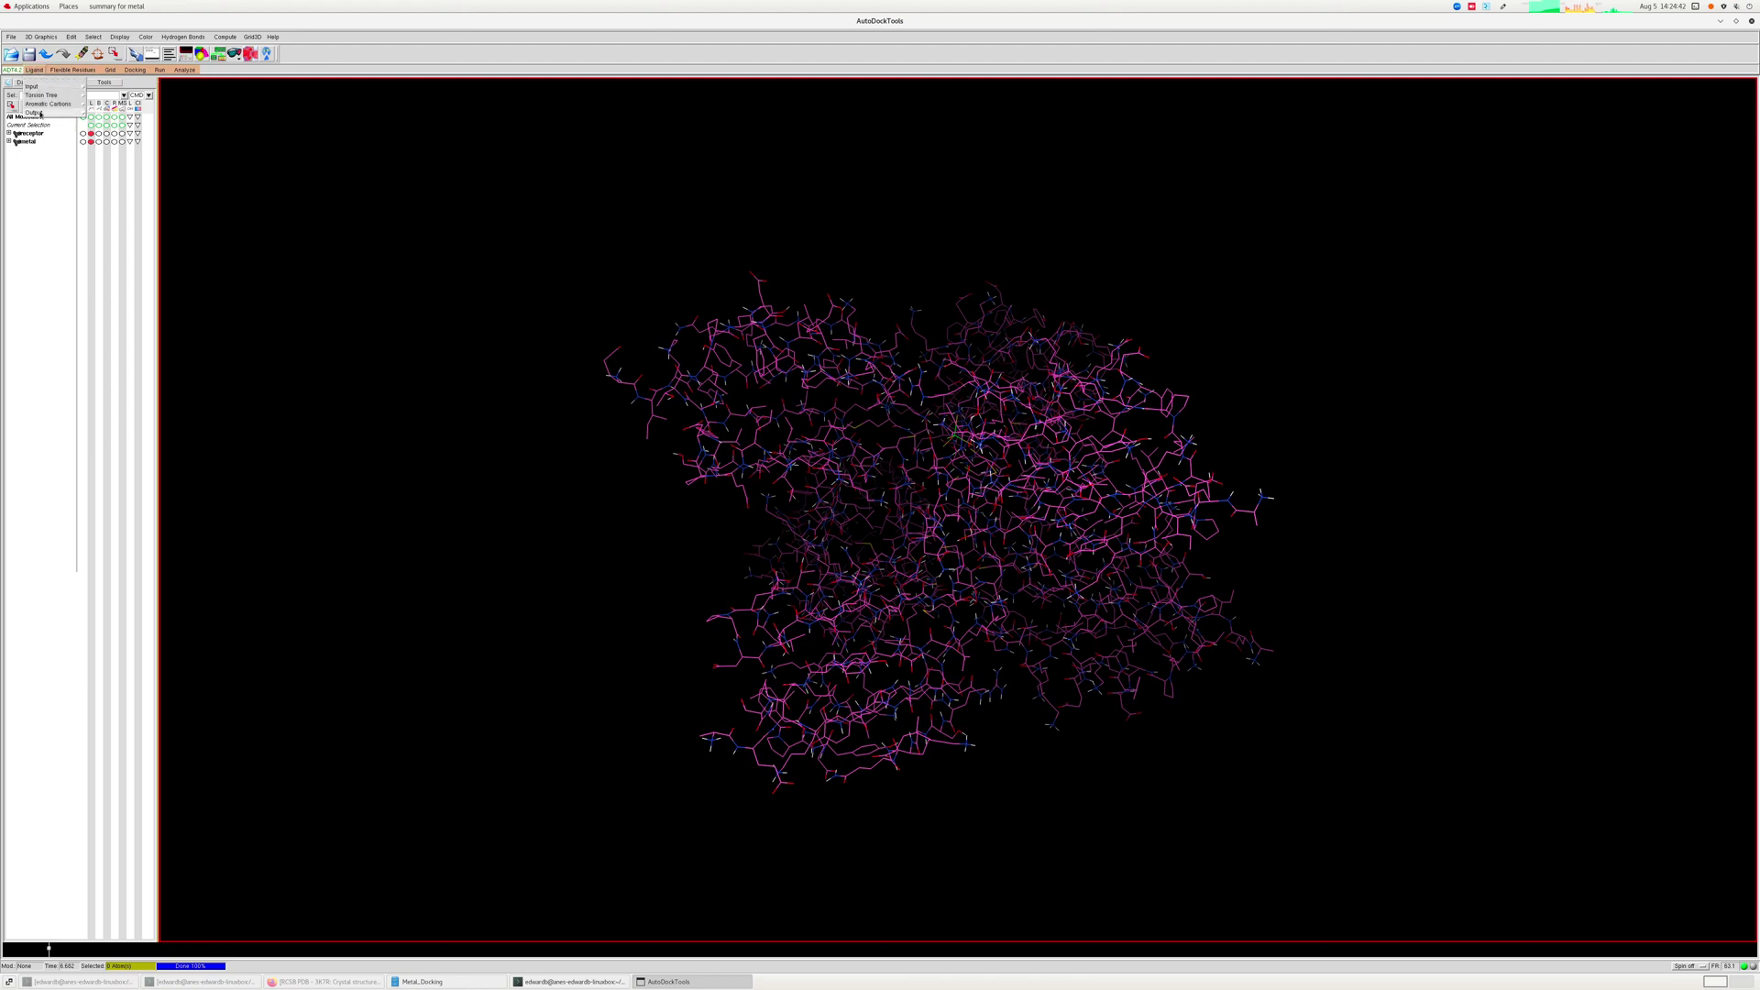
mouse_move(41, 94)
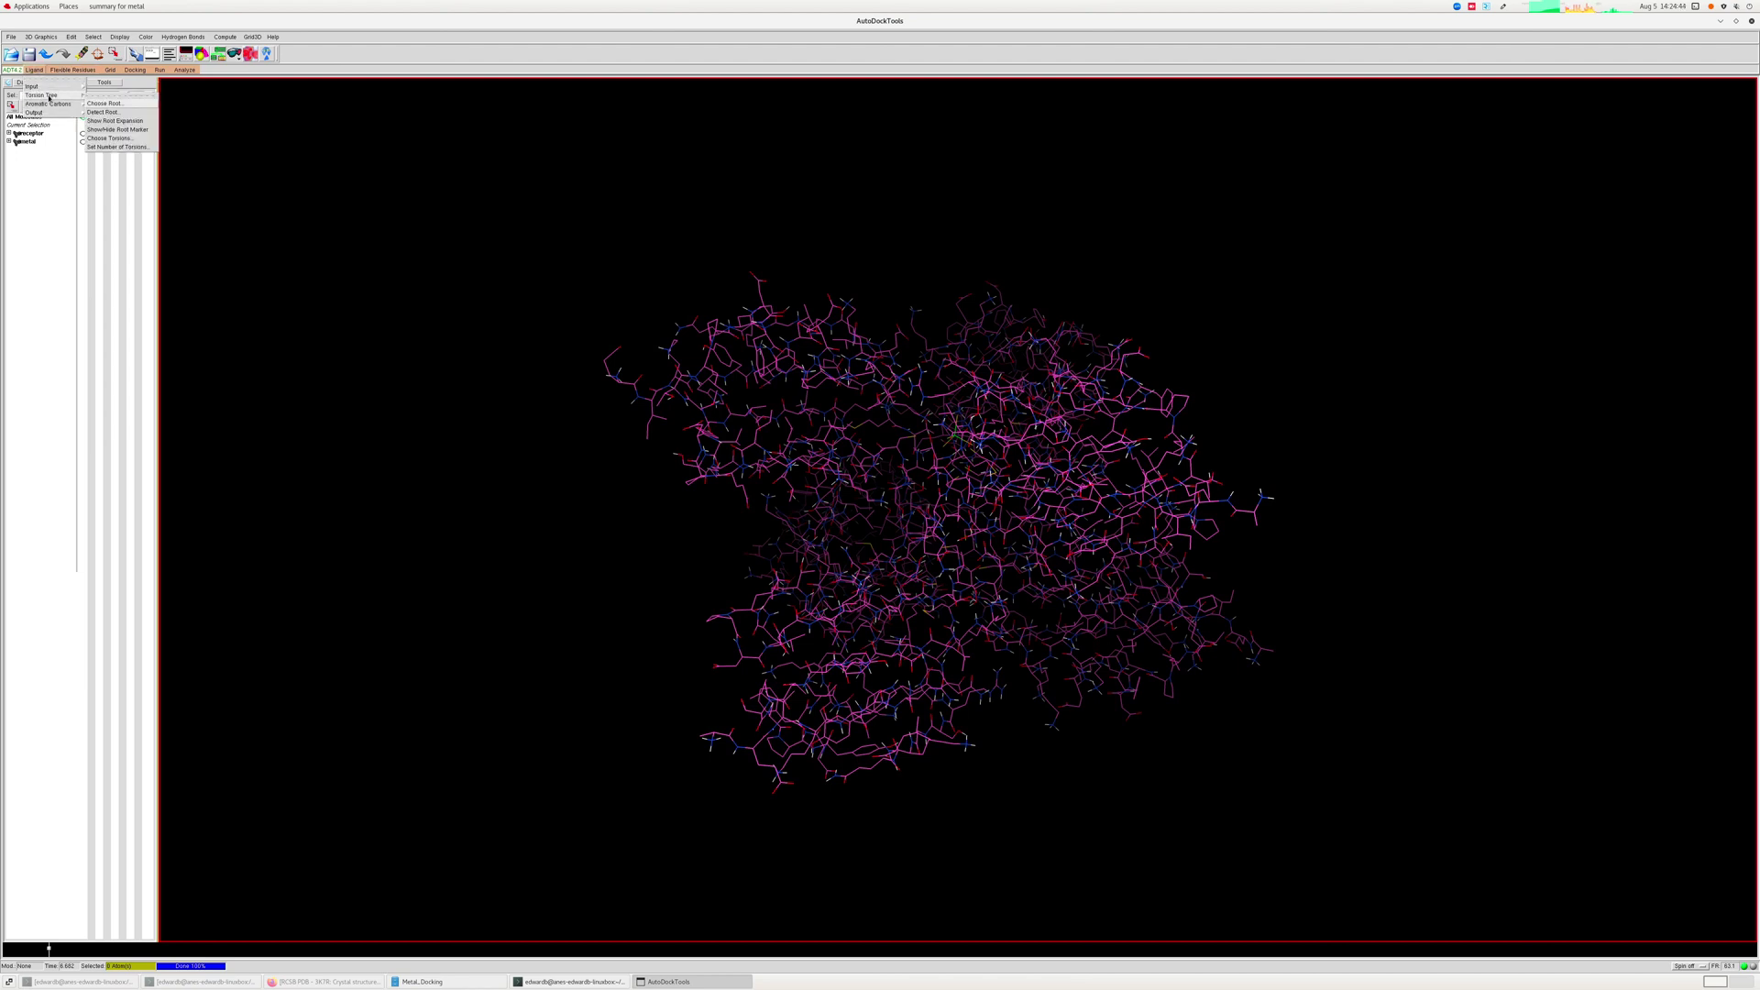
left_click(110, 147)
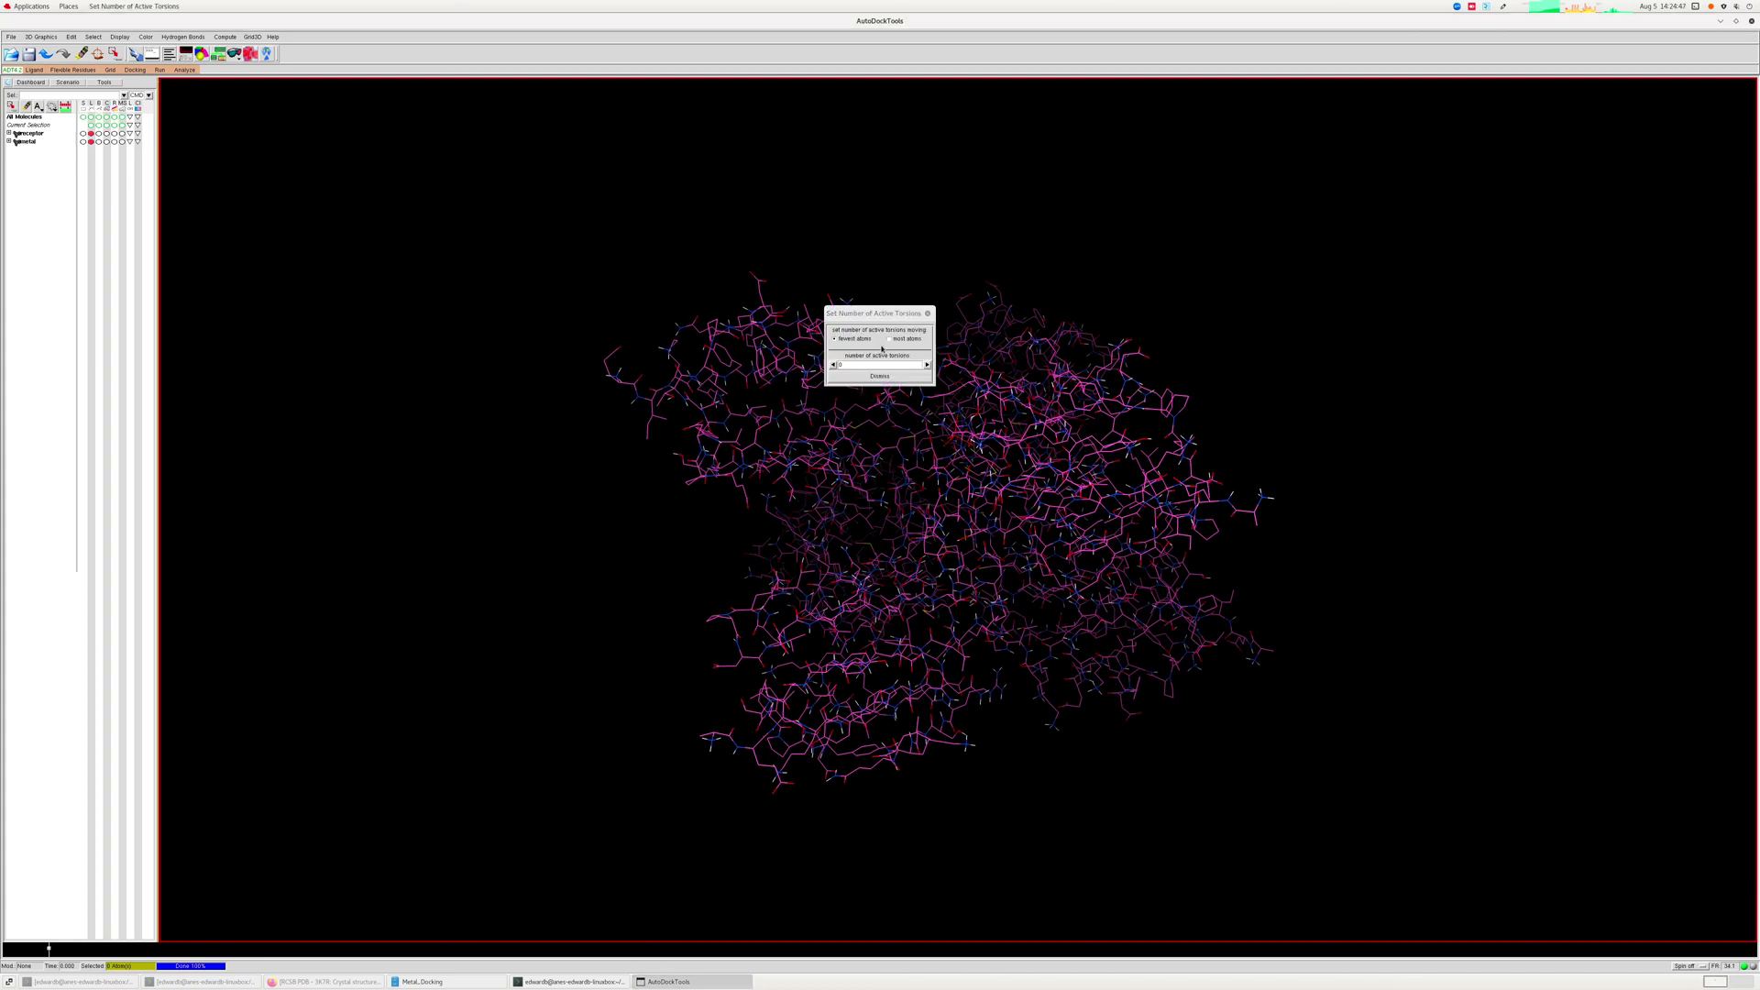
left_click(927, 314)
left_click(34, 69)
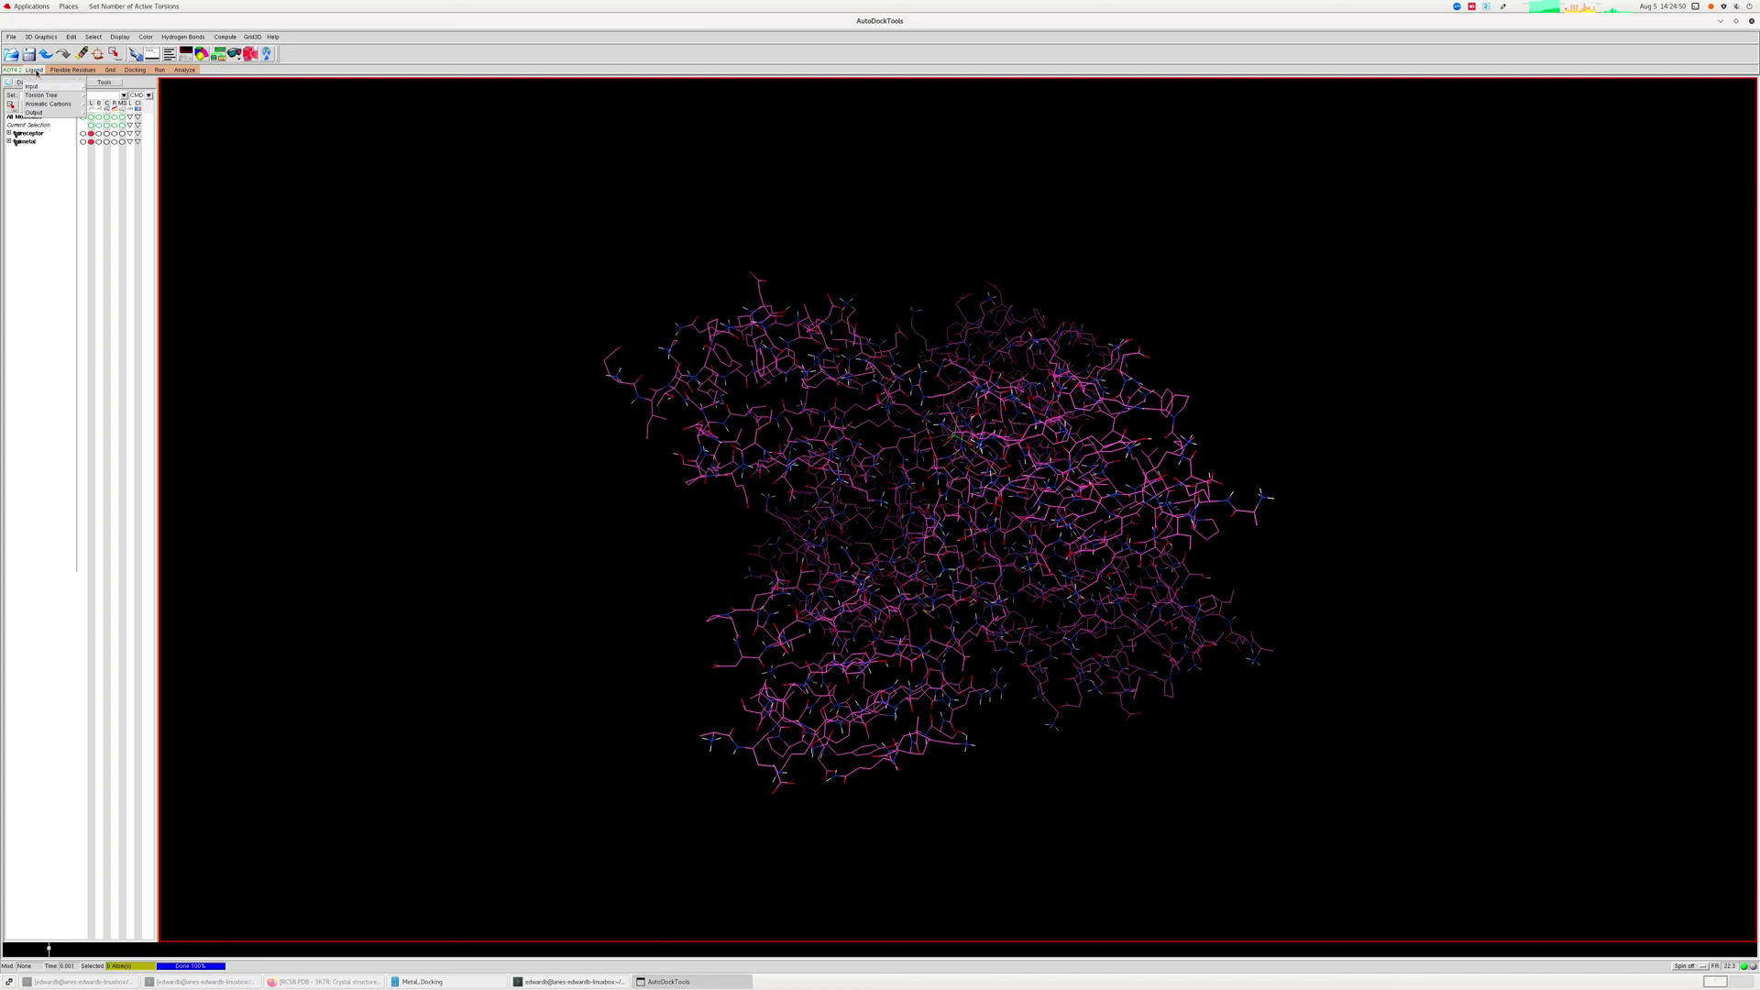
mouse_move(51, 112)
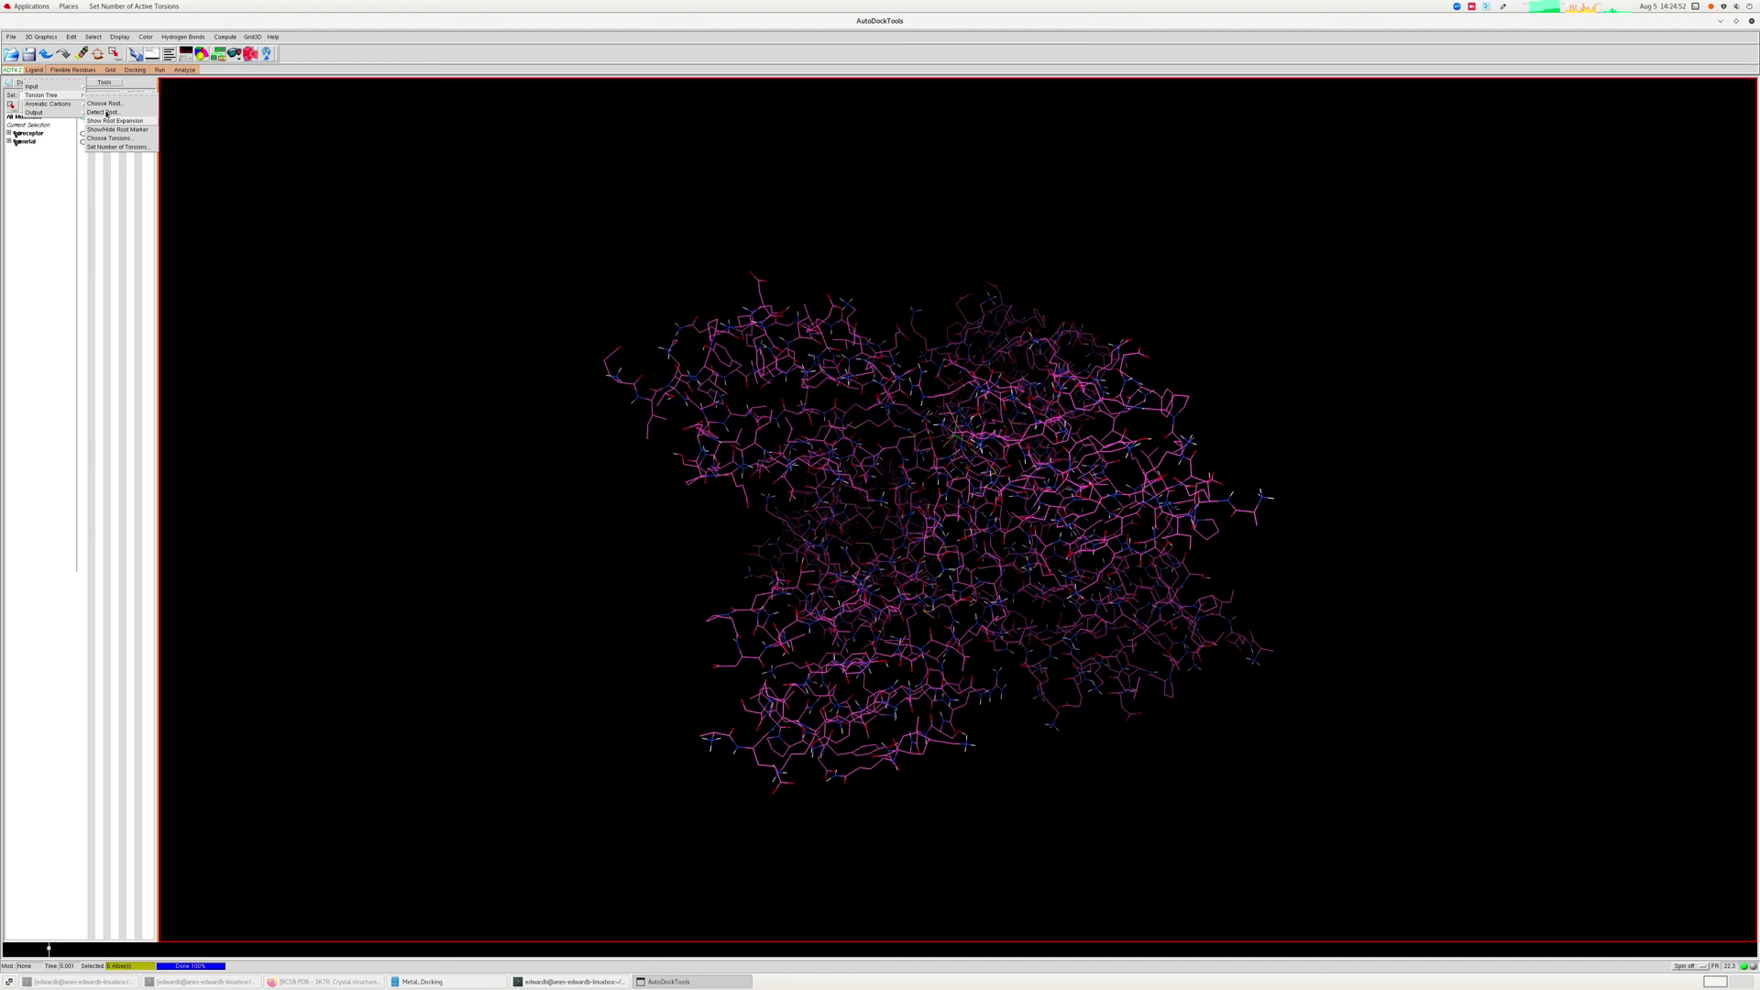
left_click(111, 142)
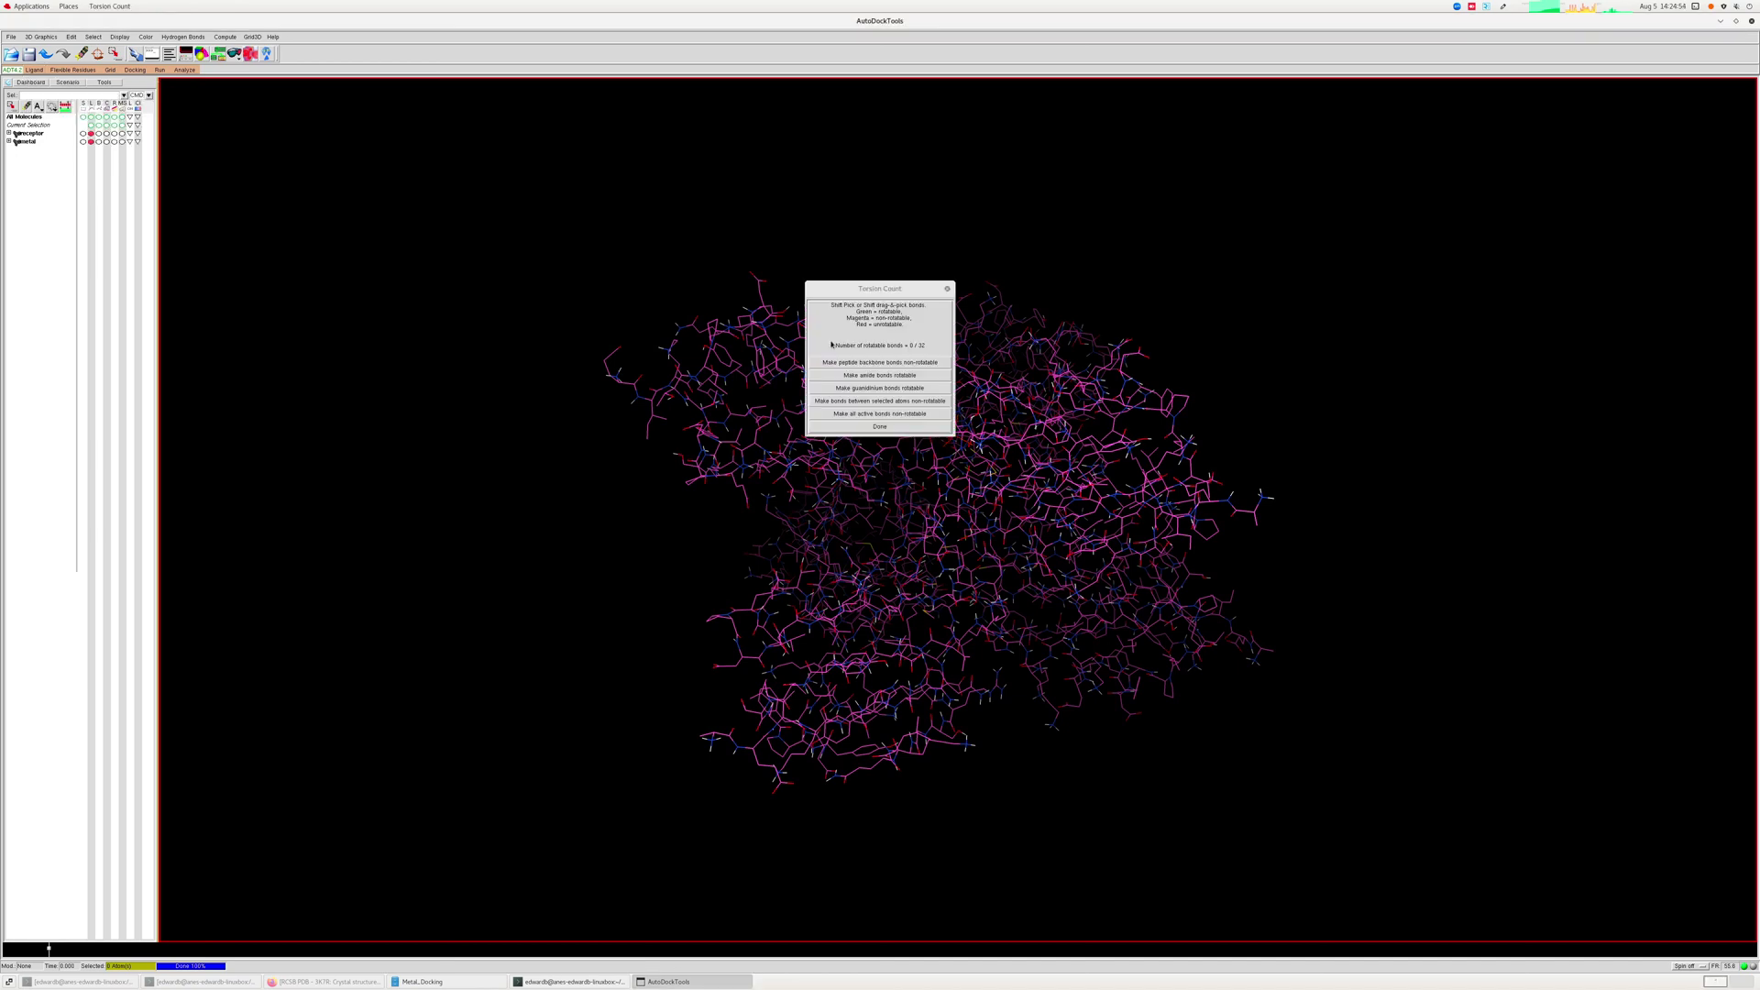
left_click(947, 291)
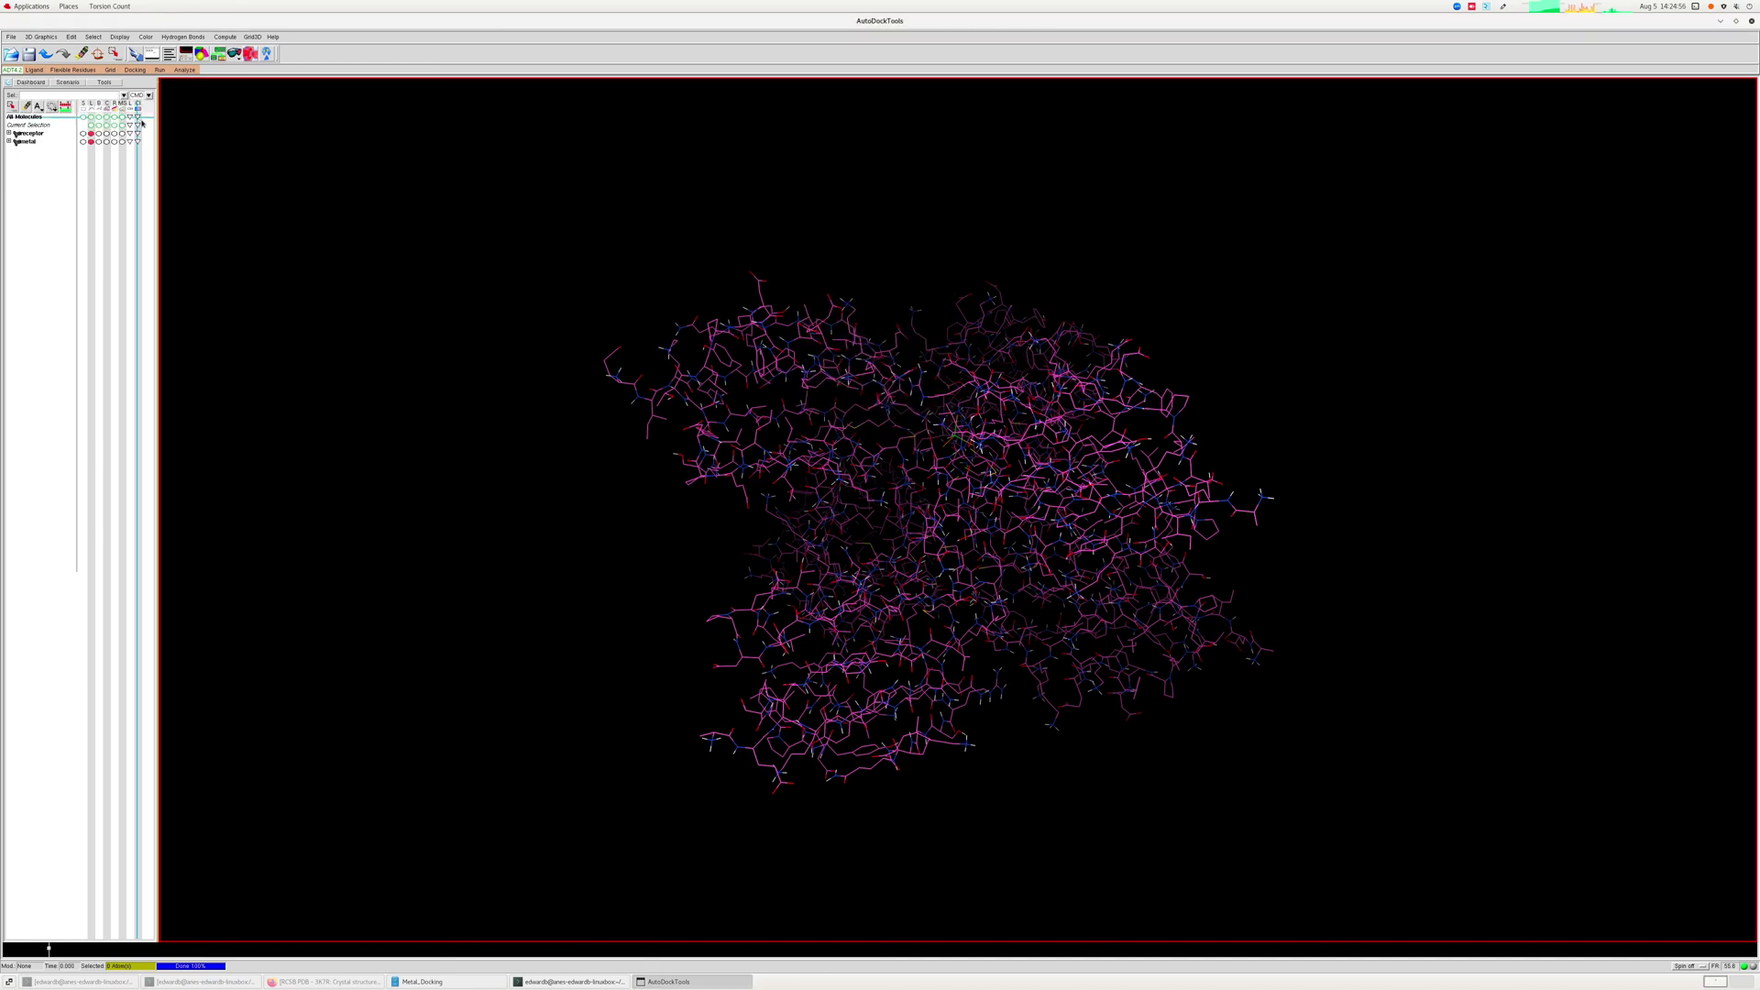
Save the prepared metal ligand as metal.pdbqt in the Metal_Docking folder.
left_click(34, 70)
mouse_move(40, 113)
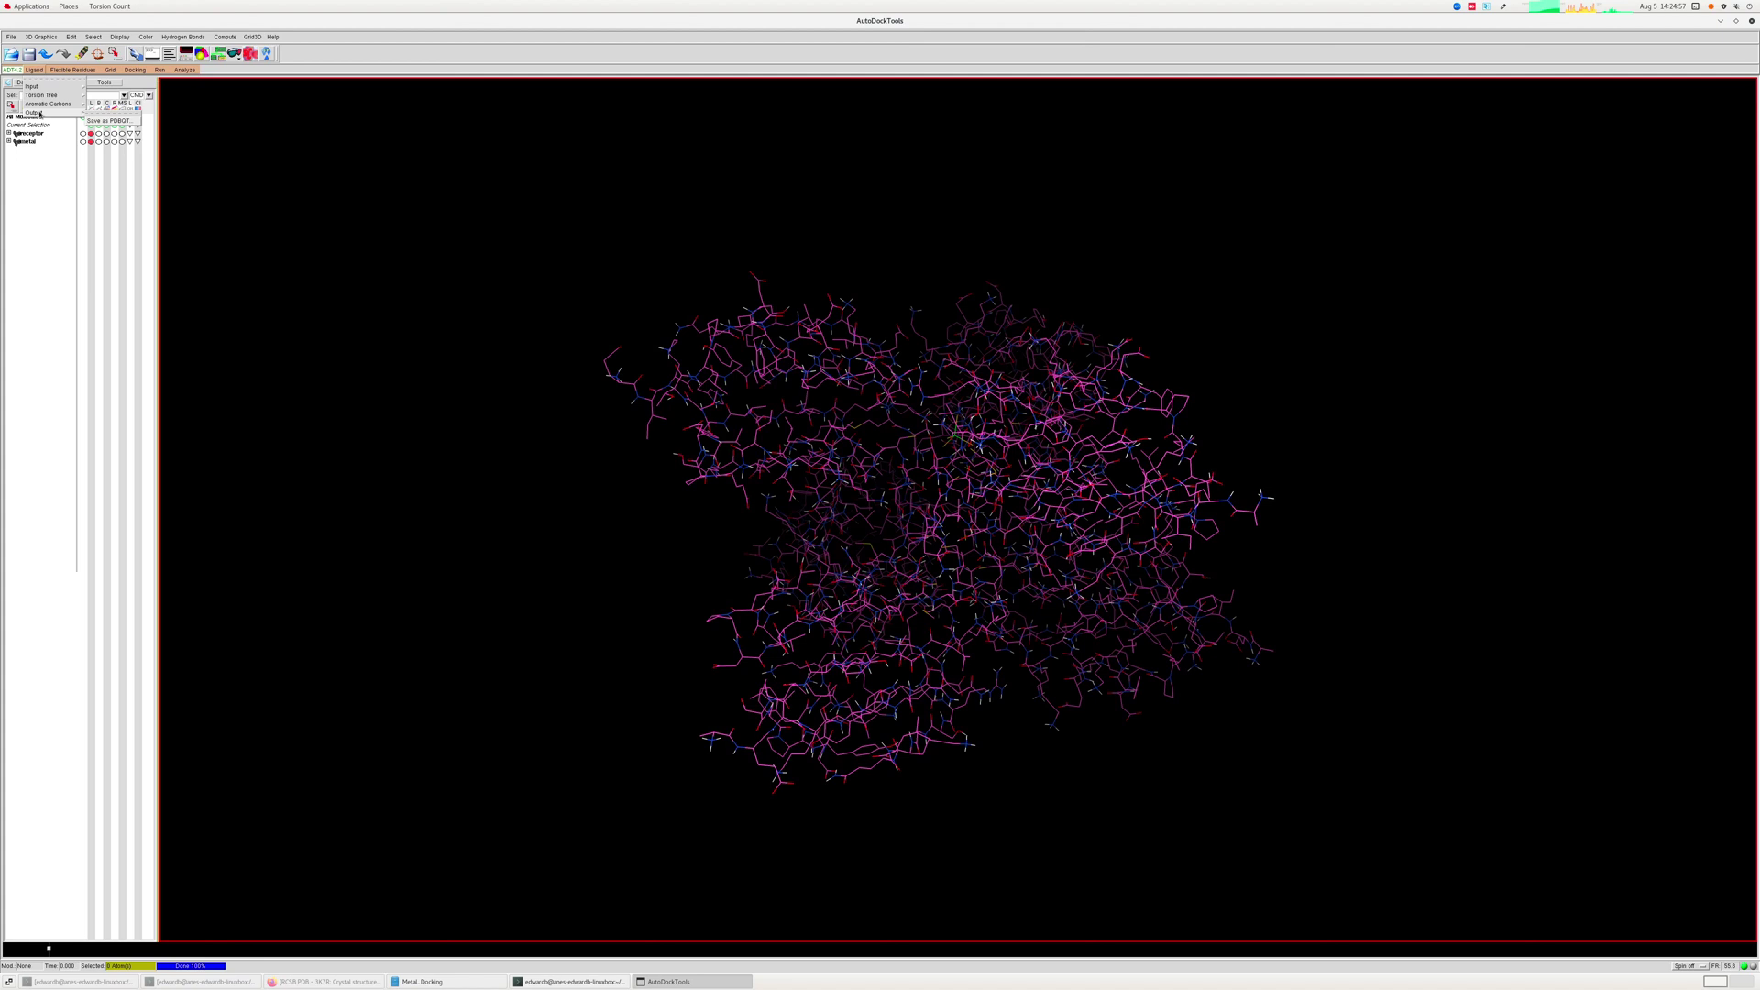
left_click(110, 121)
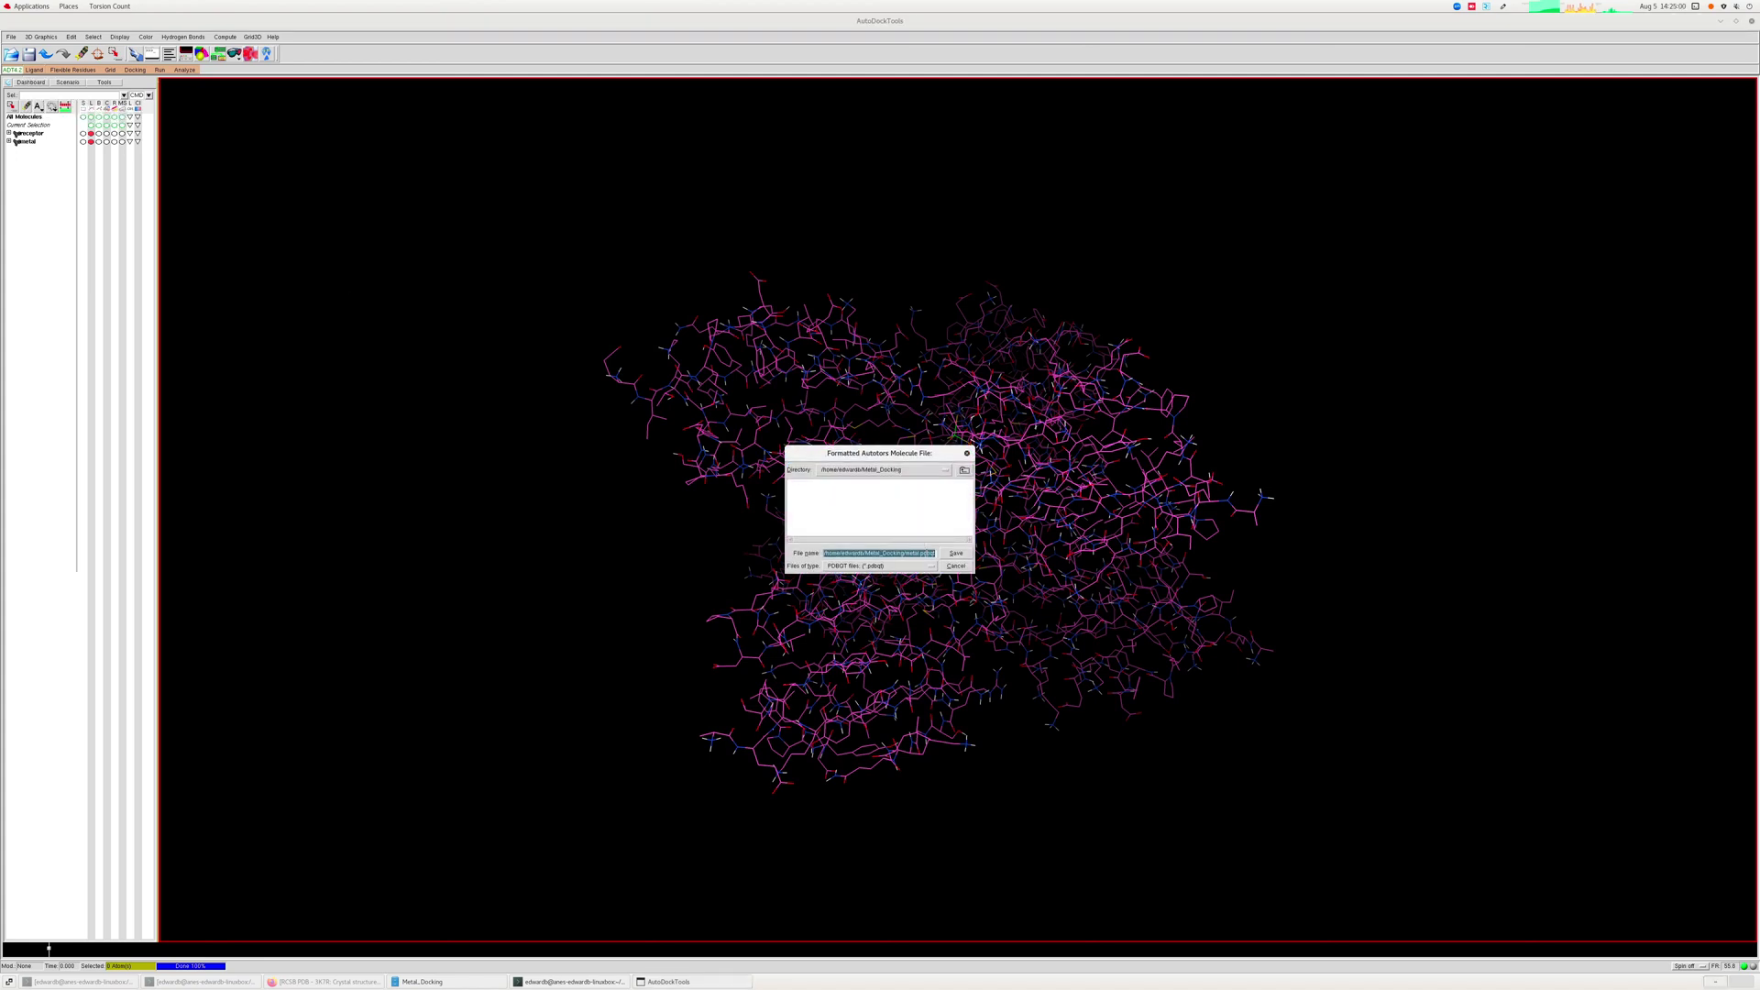
left_click(955, 554)
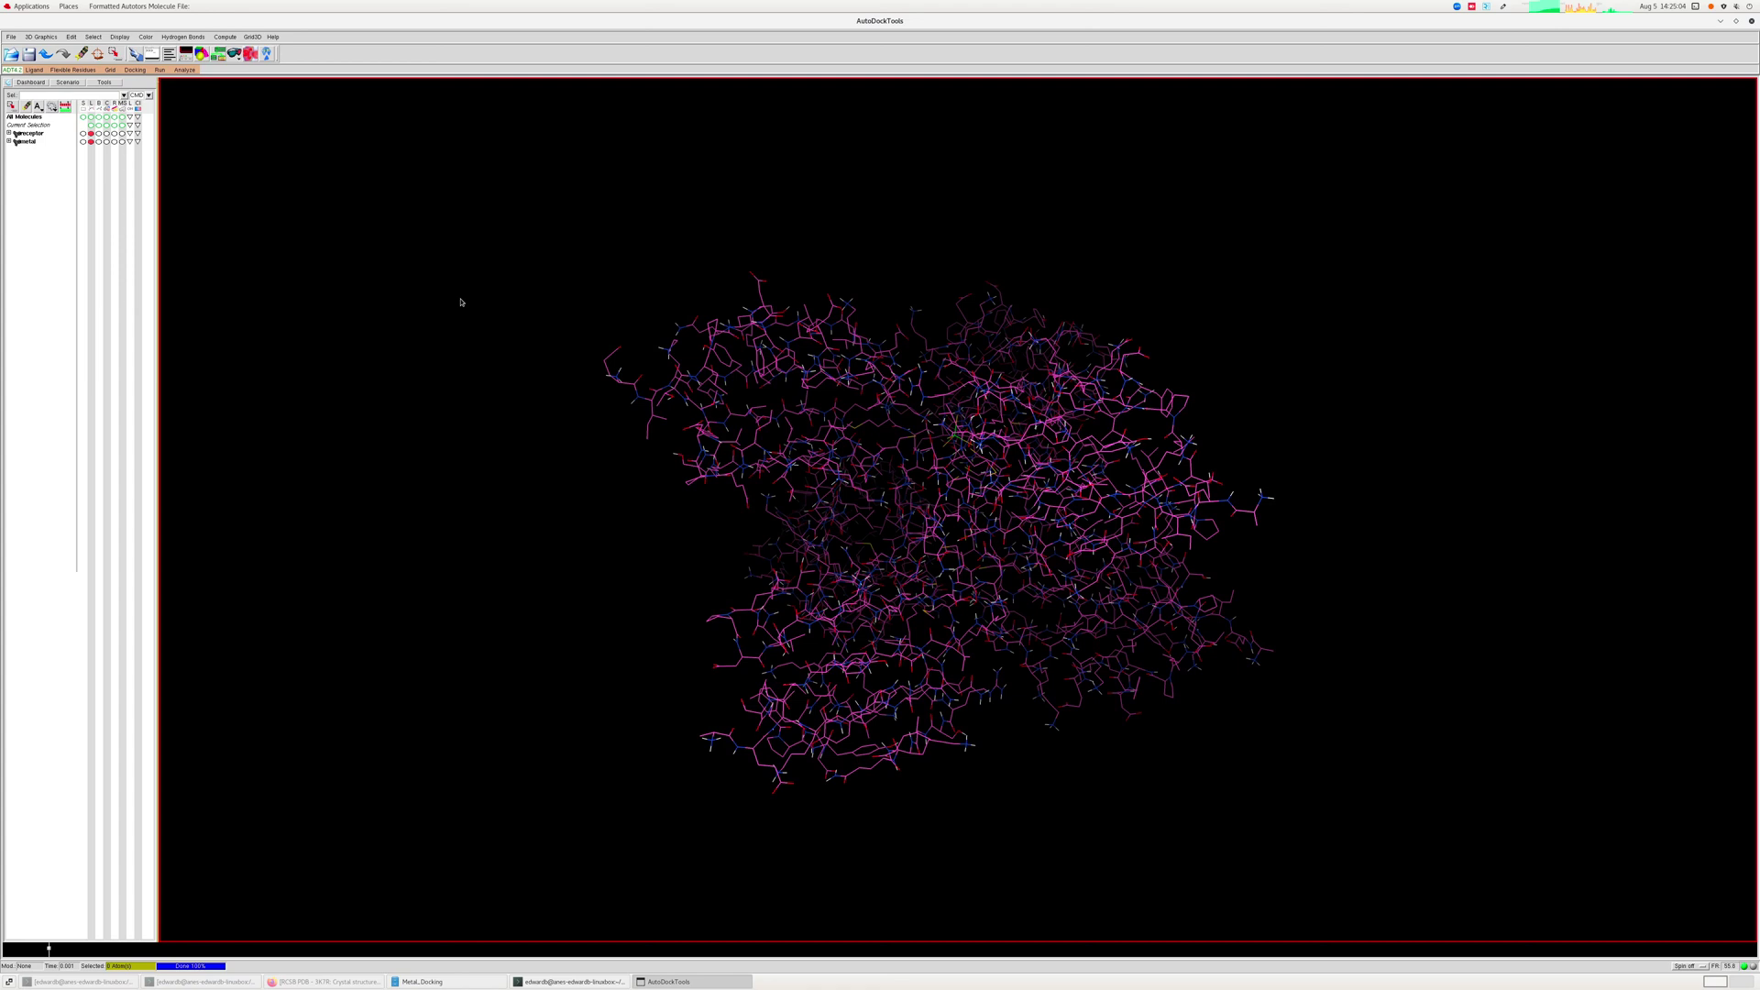
Choose the receptor as the grid macromolecule, accept the notice and save it as receptor.pdbqt in the Metal_Docking folder.
left_click(110, 70)
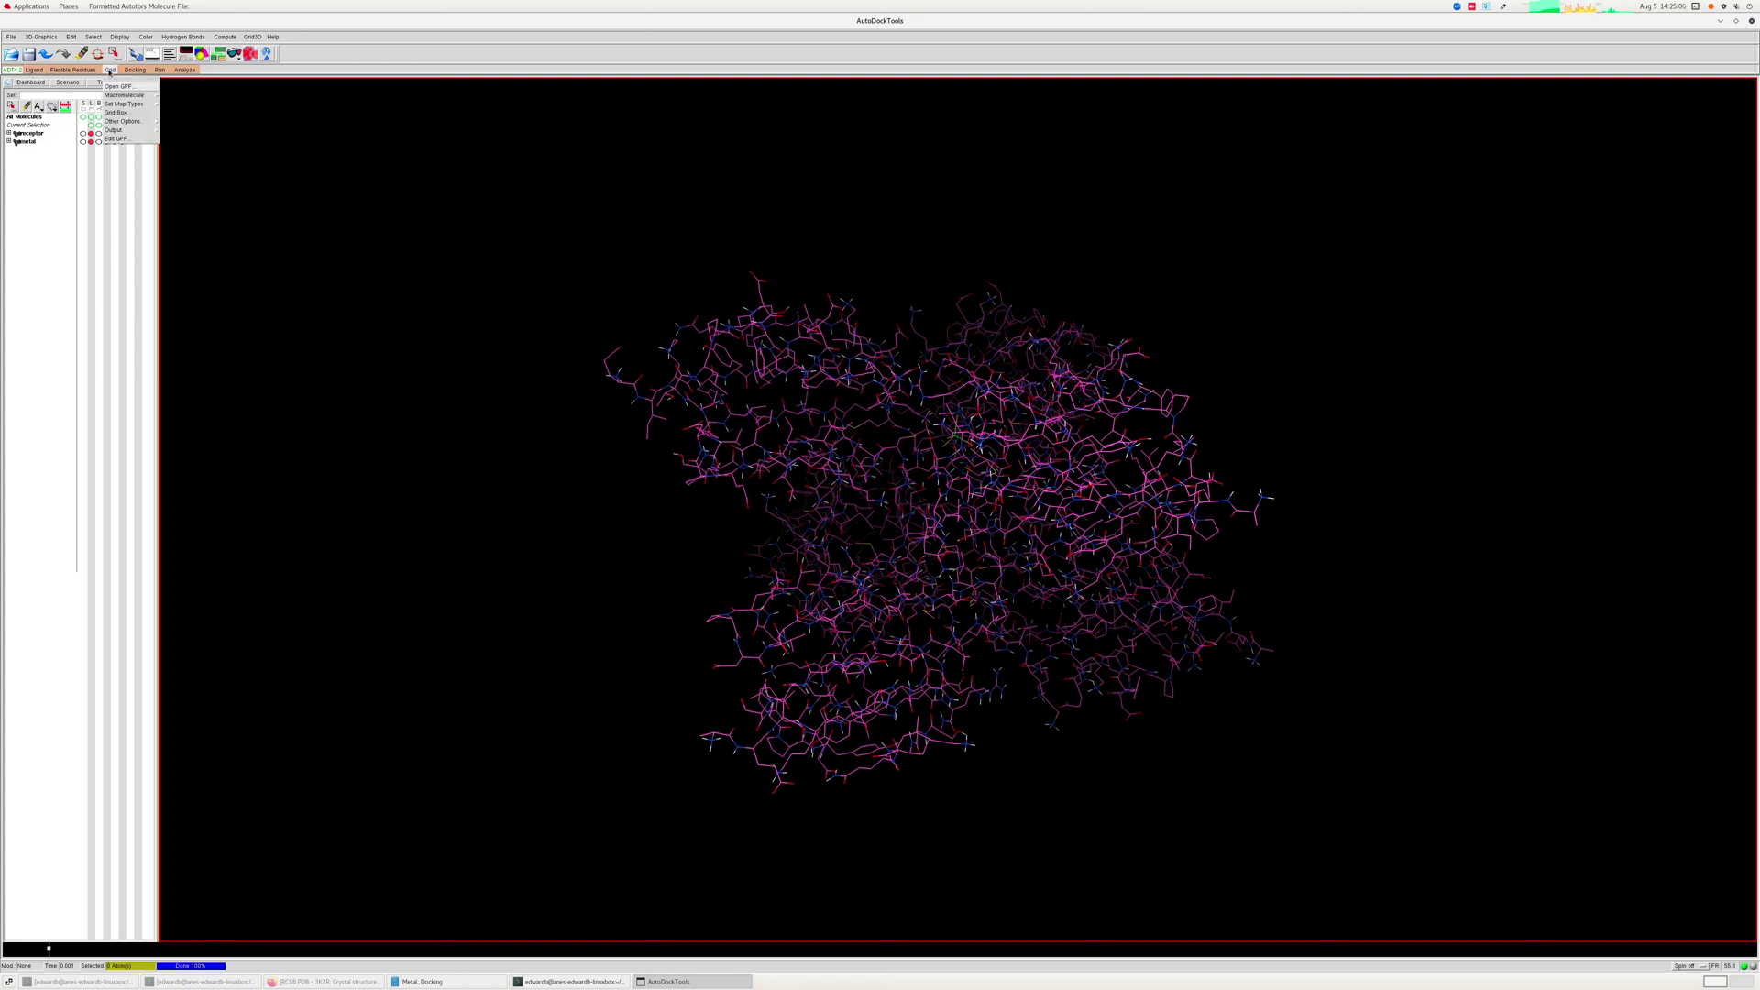
mouse_move(121, 99)
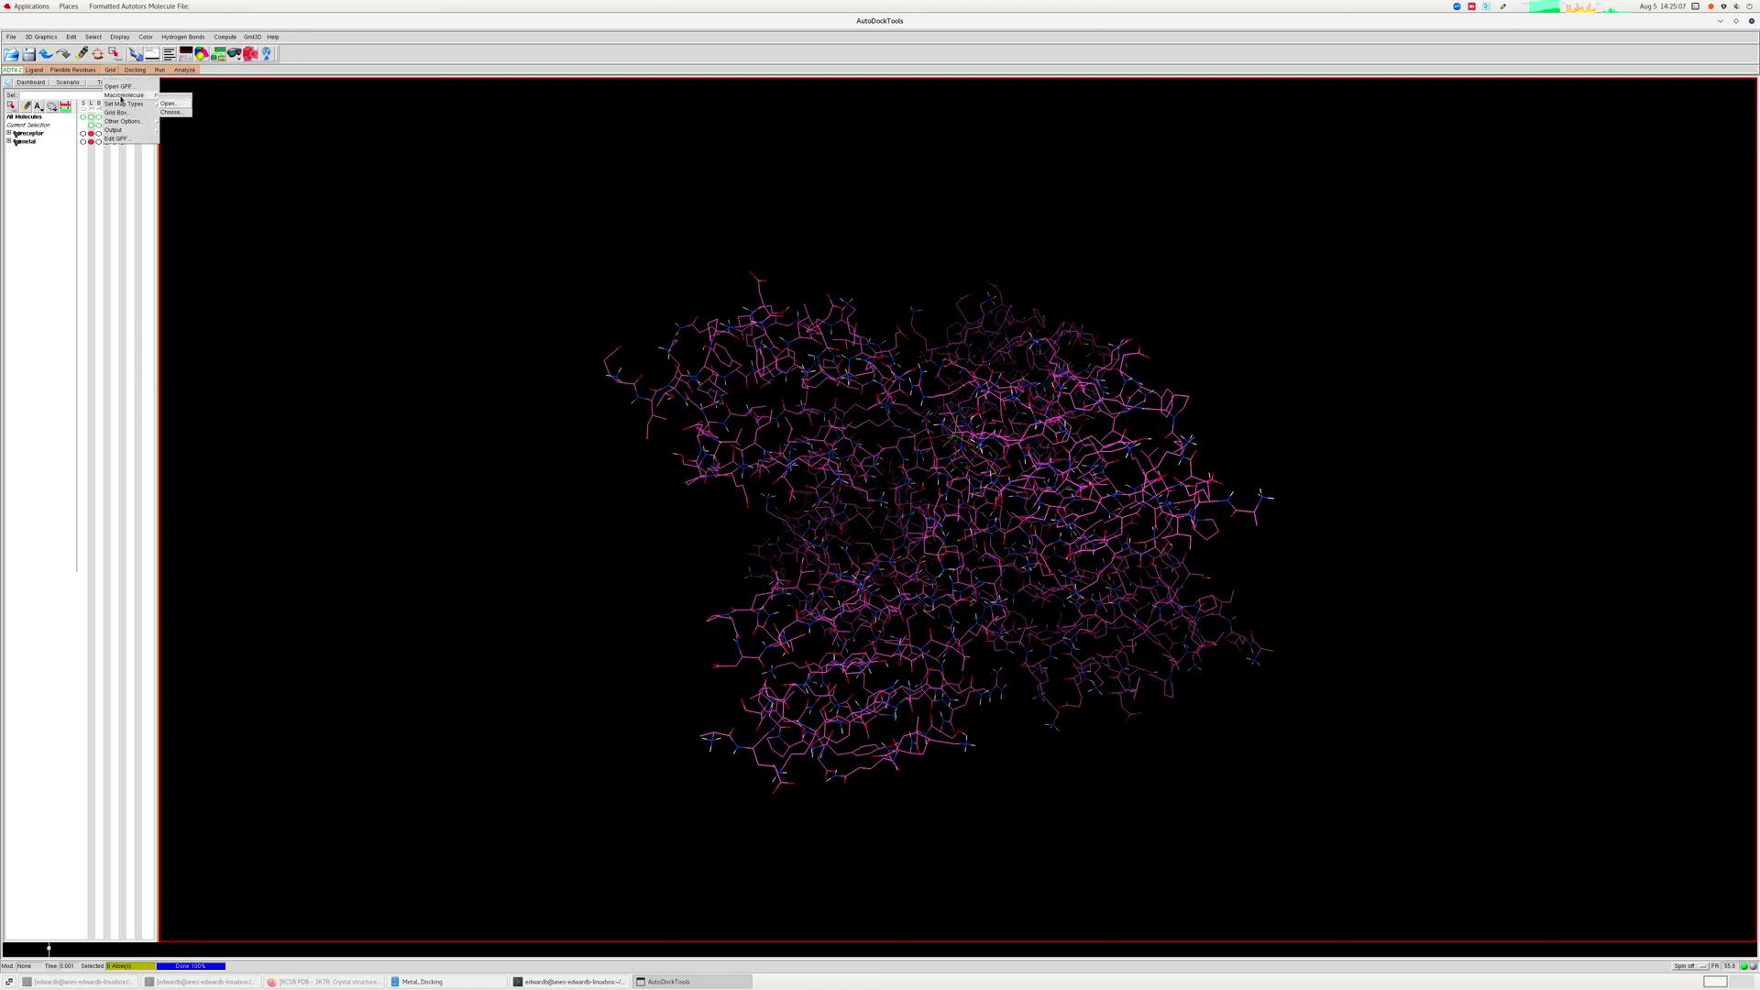
left_click(170, 112)
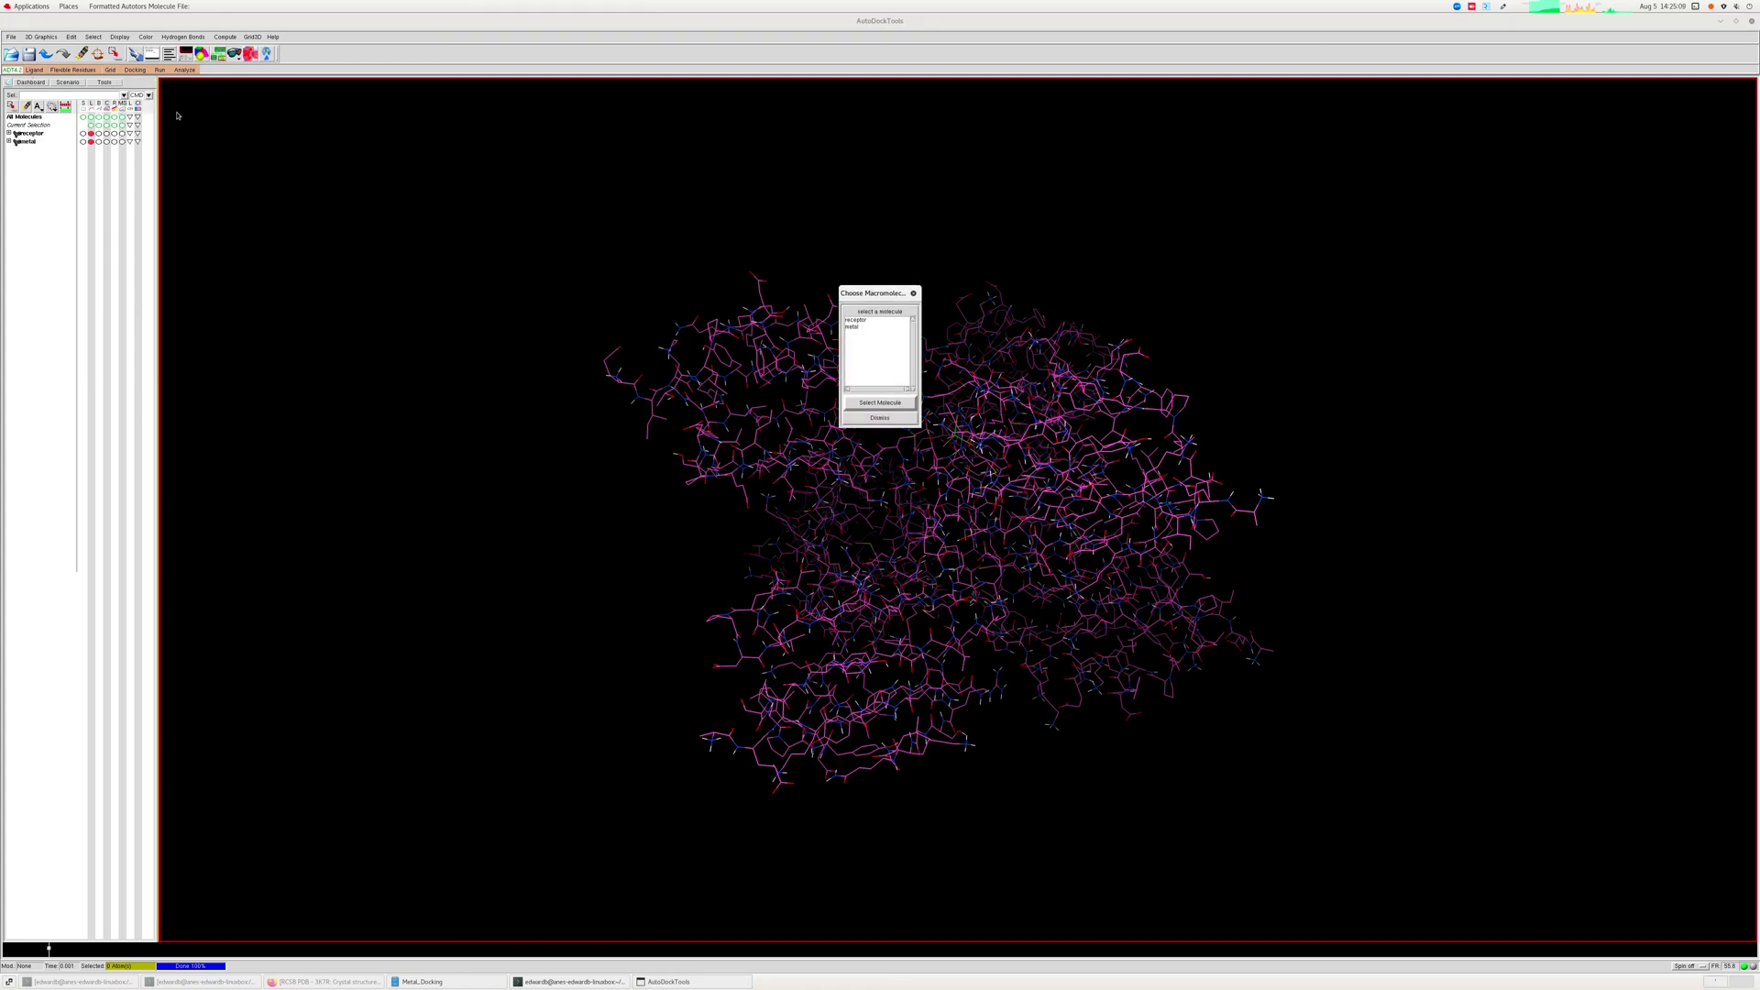
double_click(855, 319)
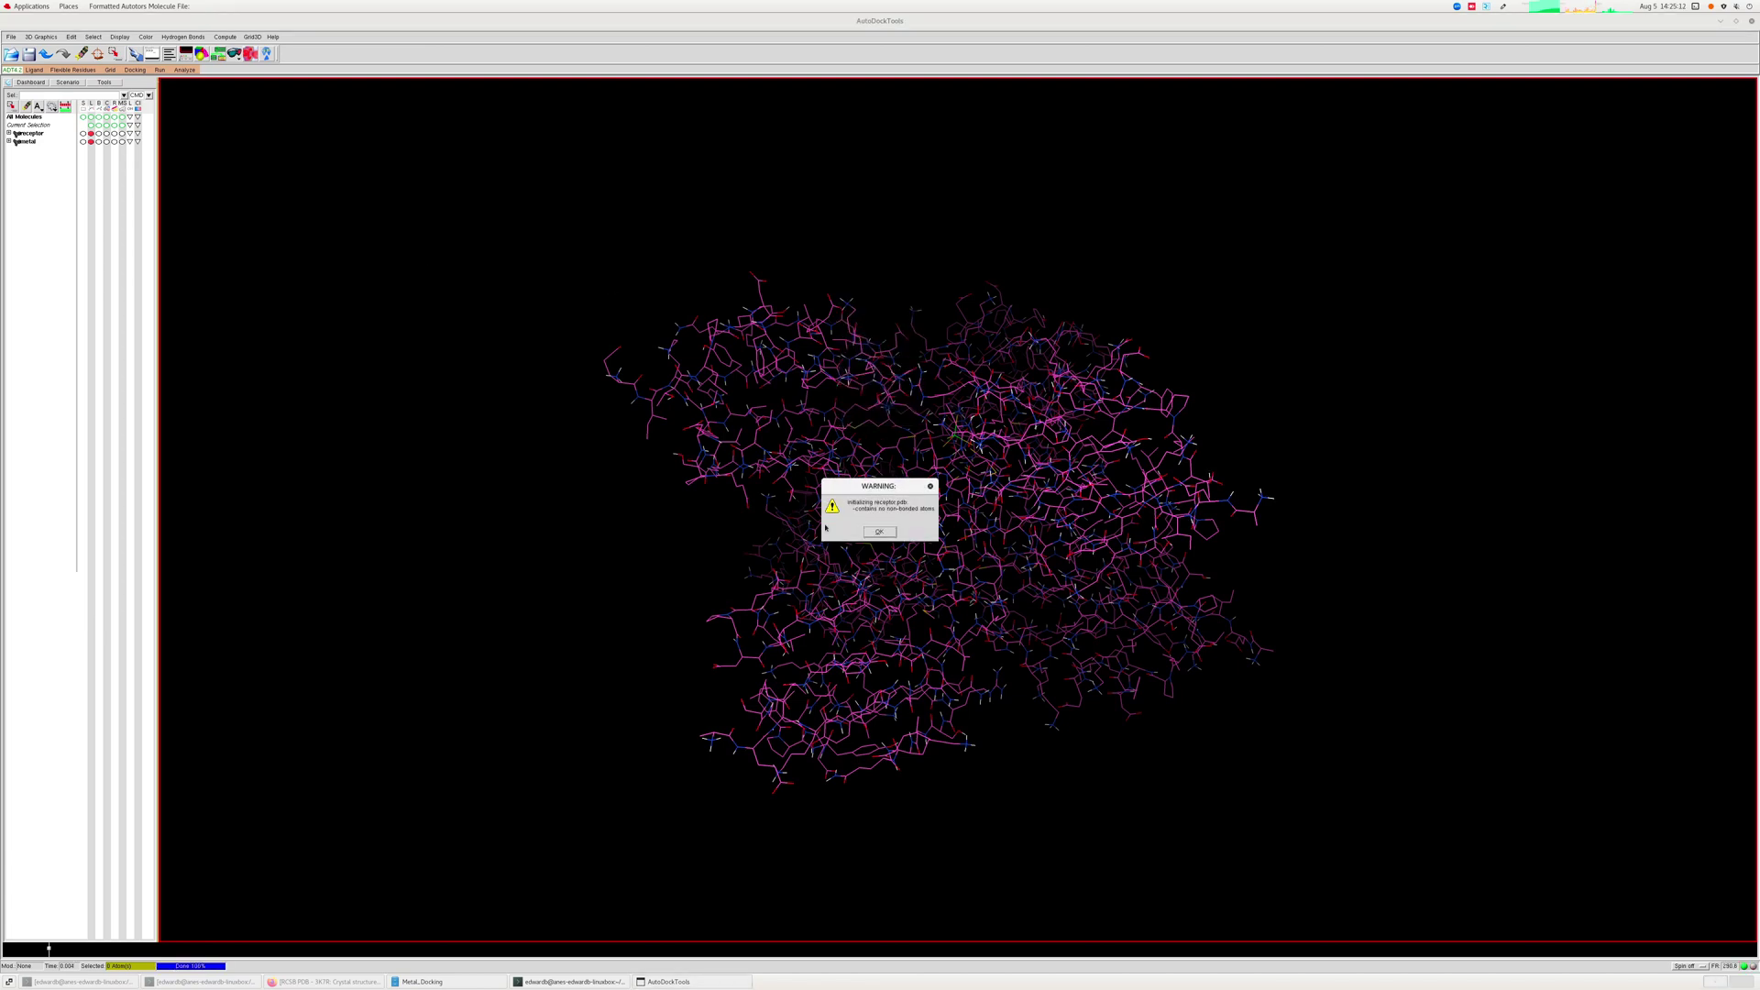
left_click(879, 532)
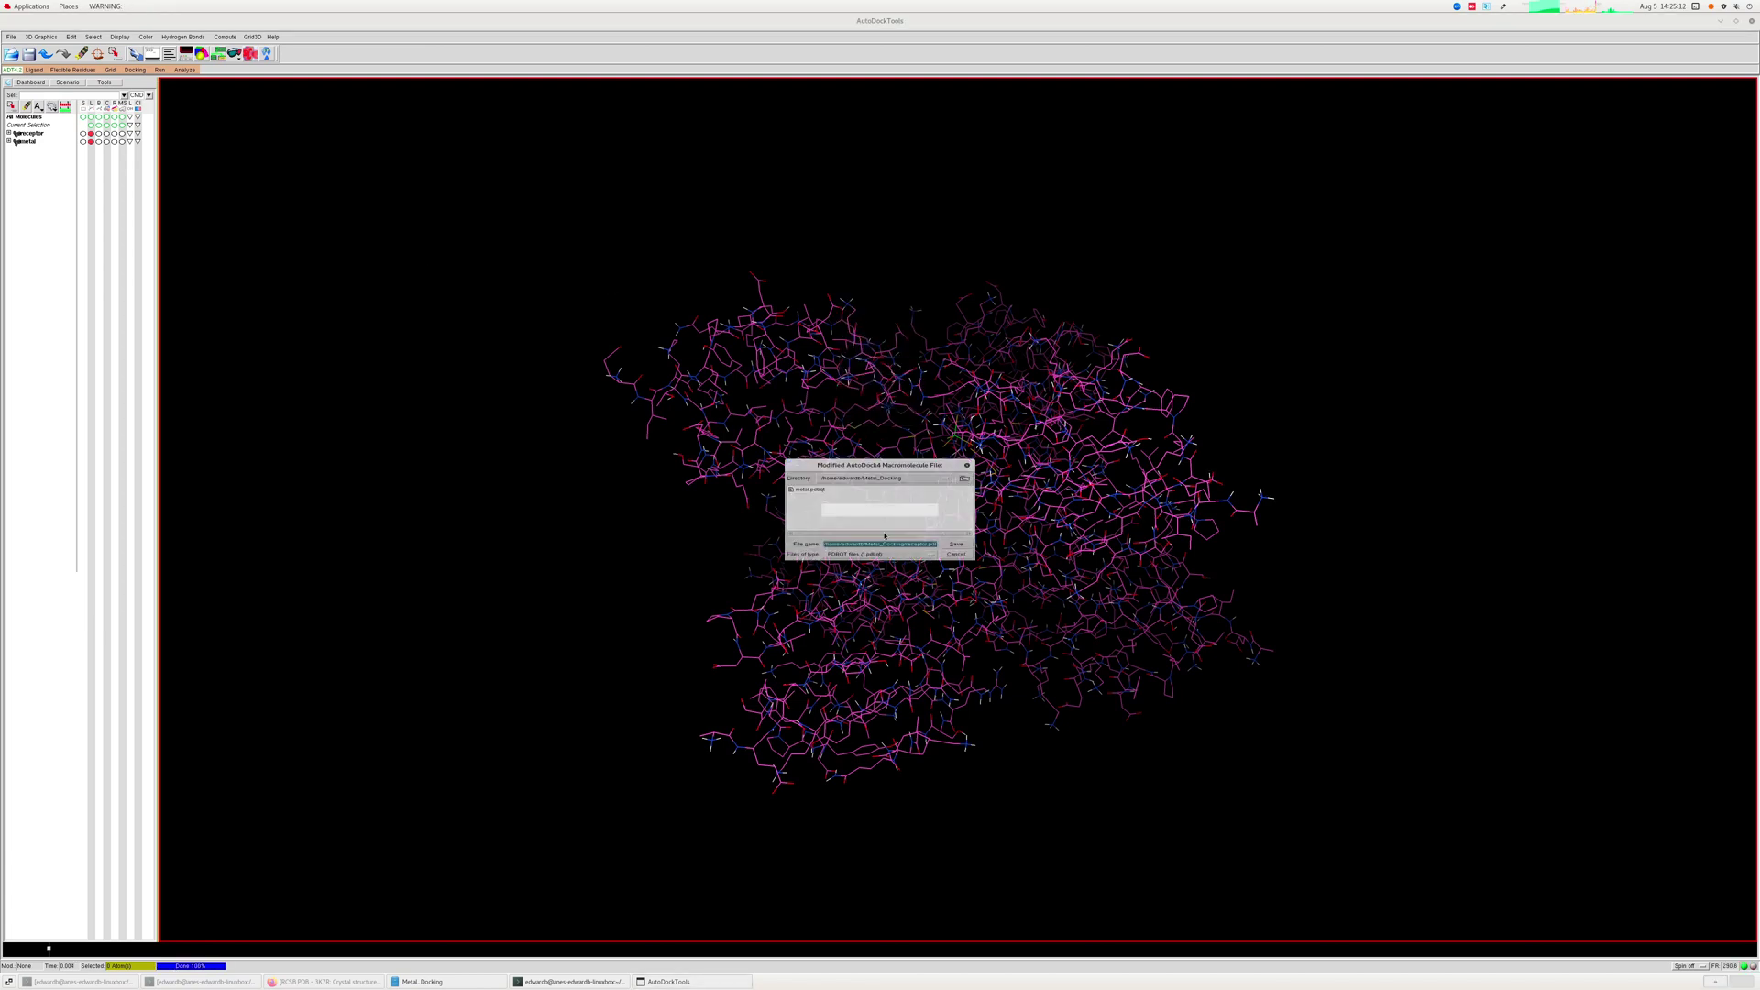
left_click(955, 544)
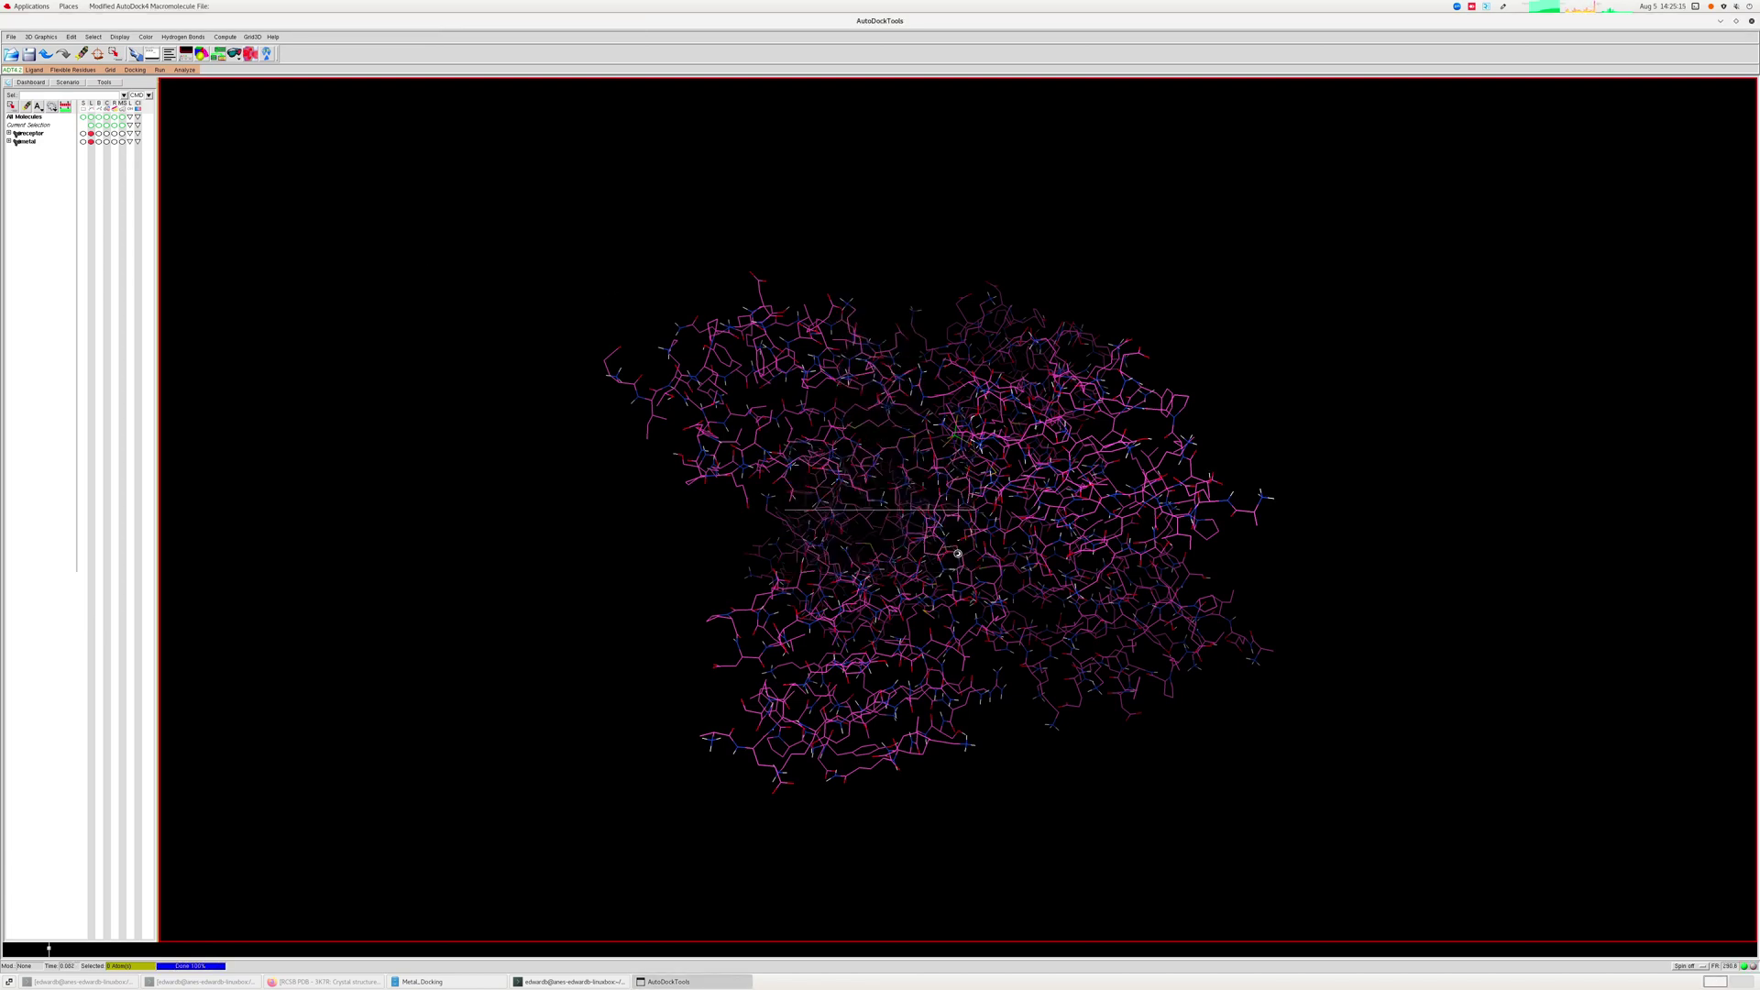
Set the grid map types from the metal ligand and review the listed atom types.
left_click(109, 70)
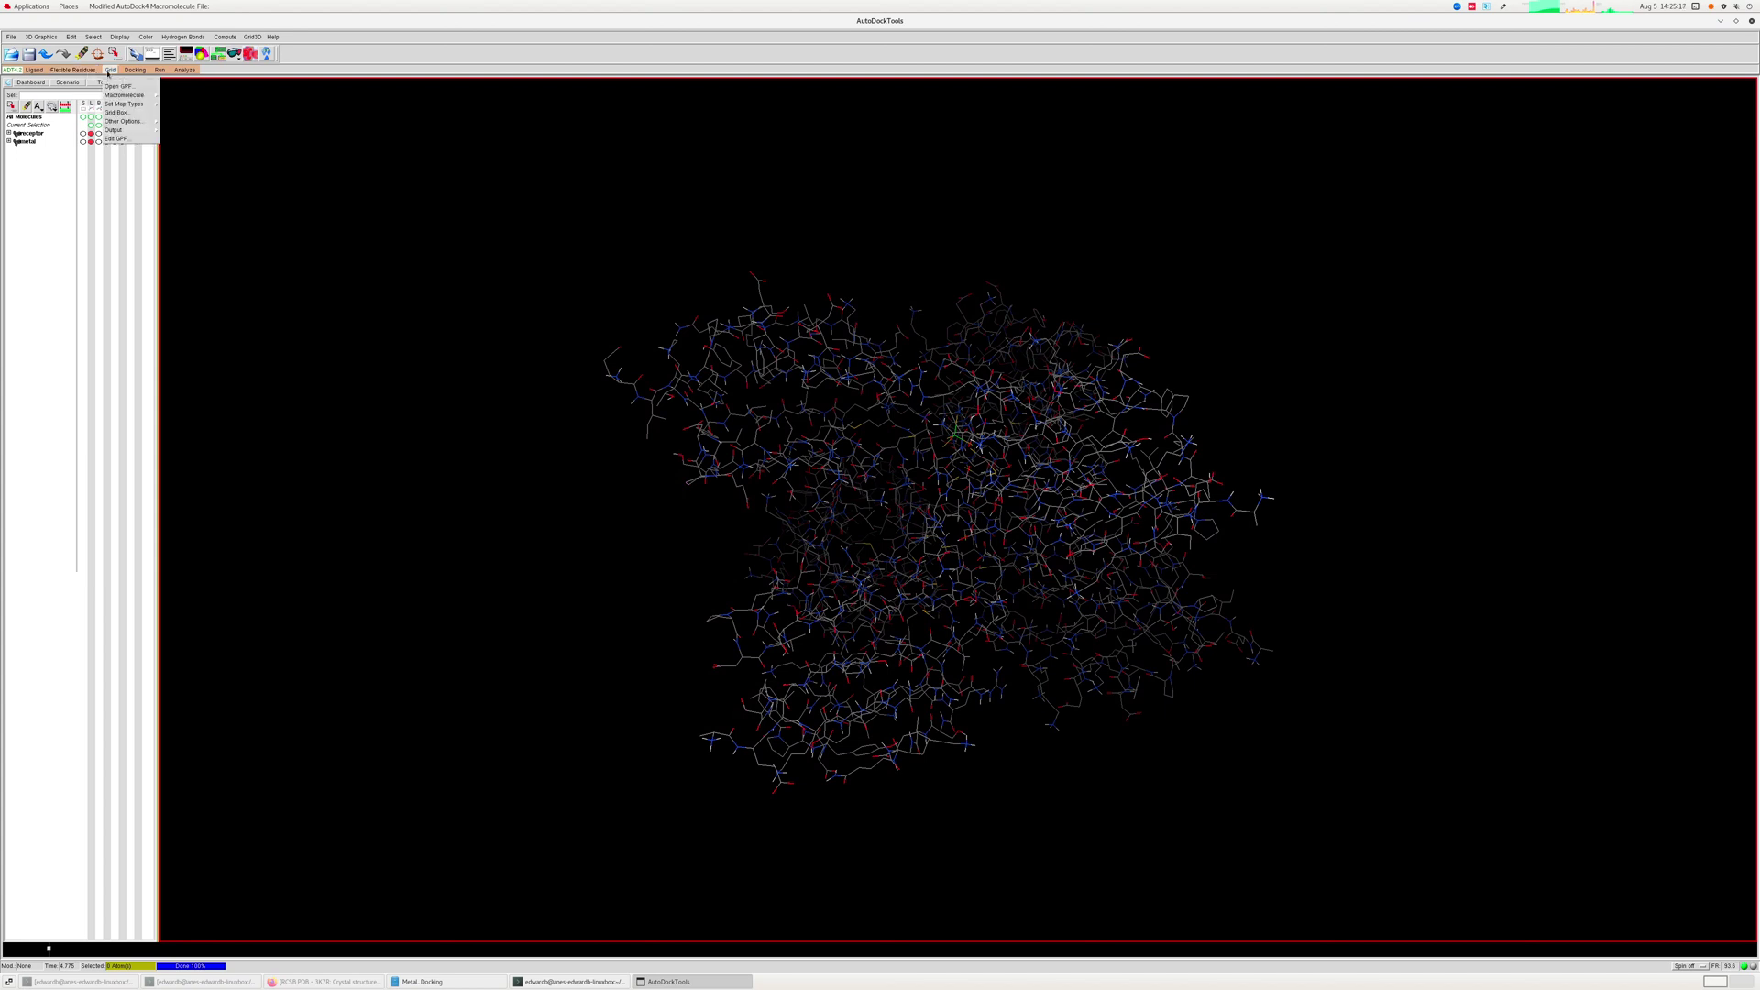
mouse_move(128, 103)
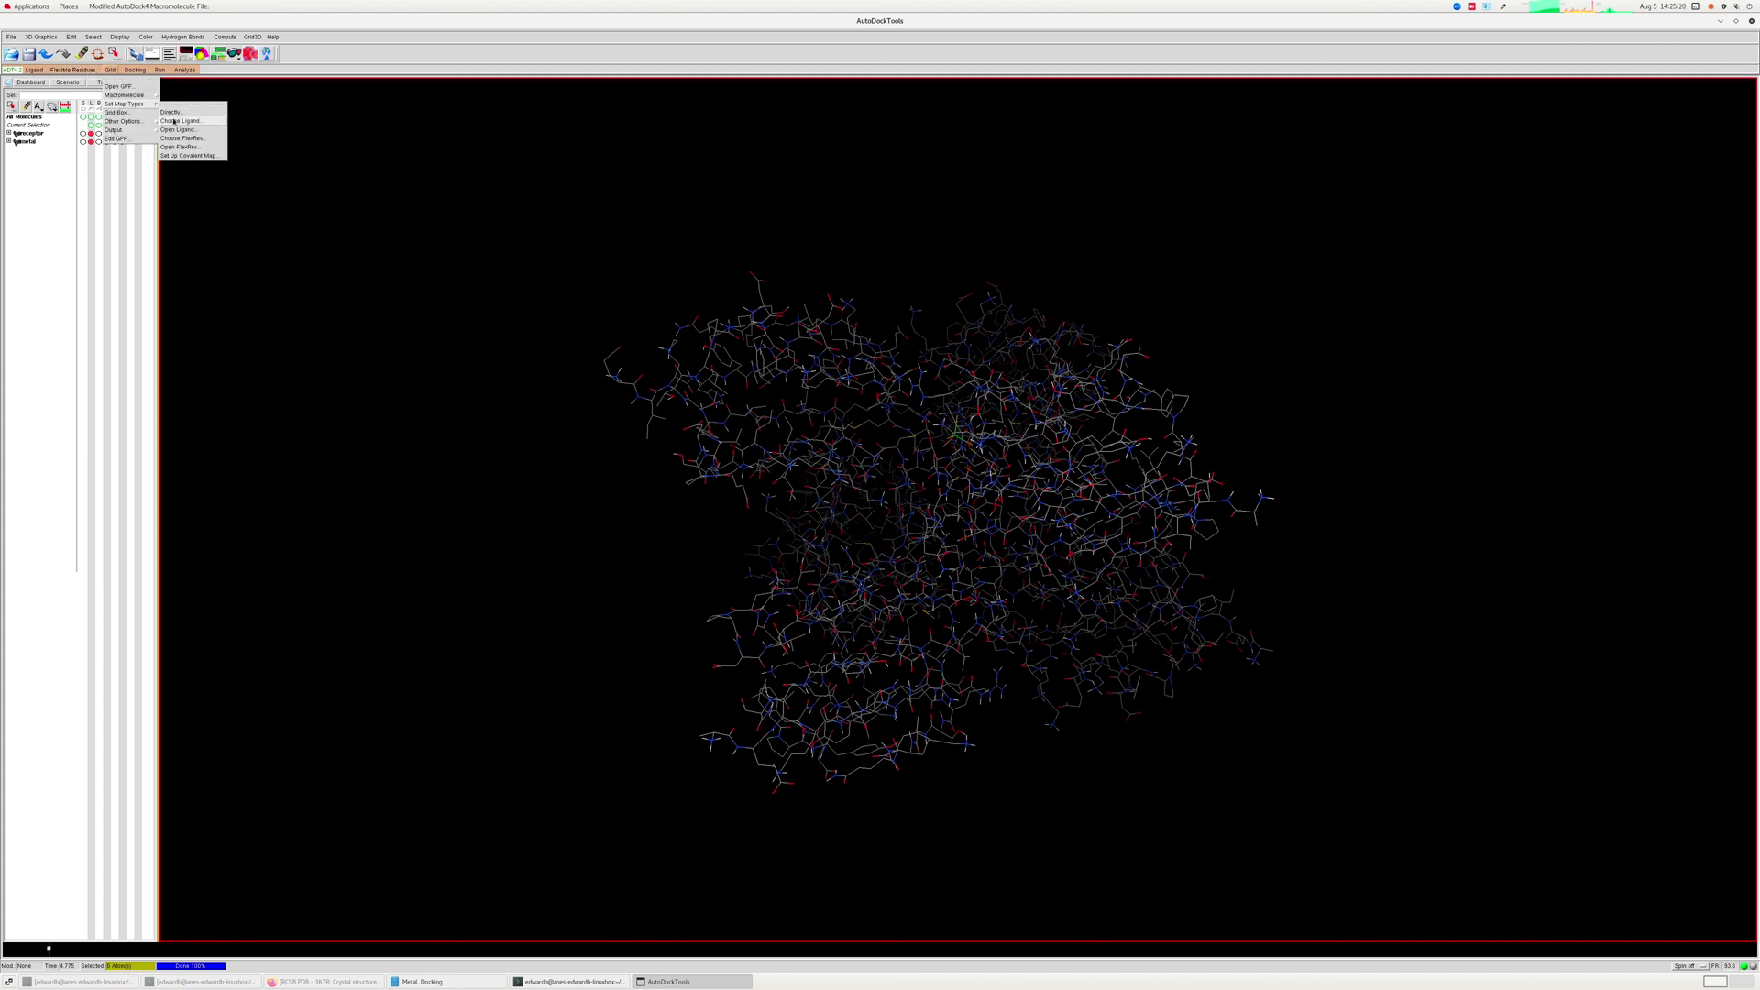
left_click(174, 122)
double_click(854, 331)
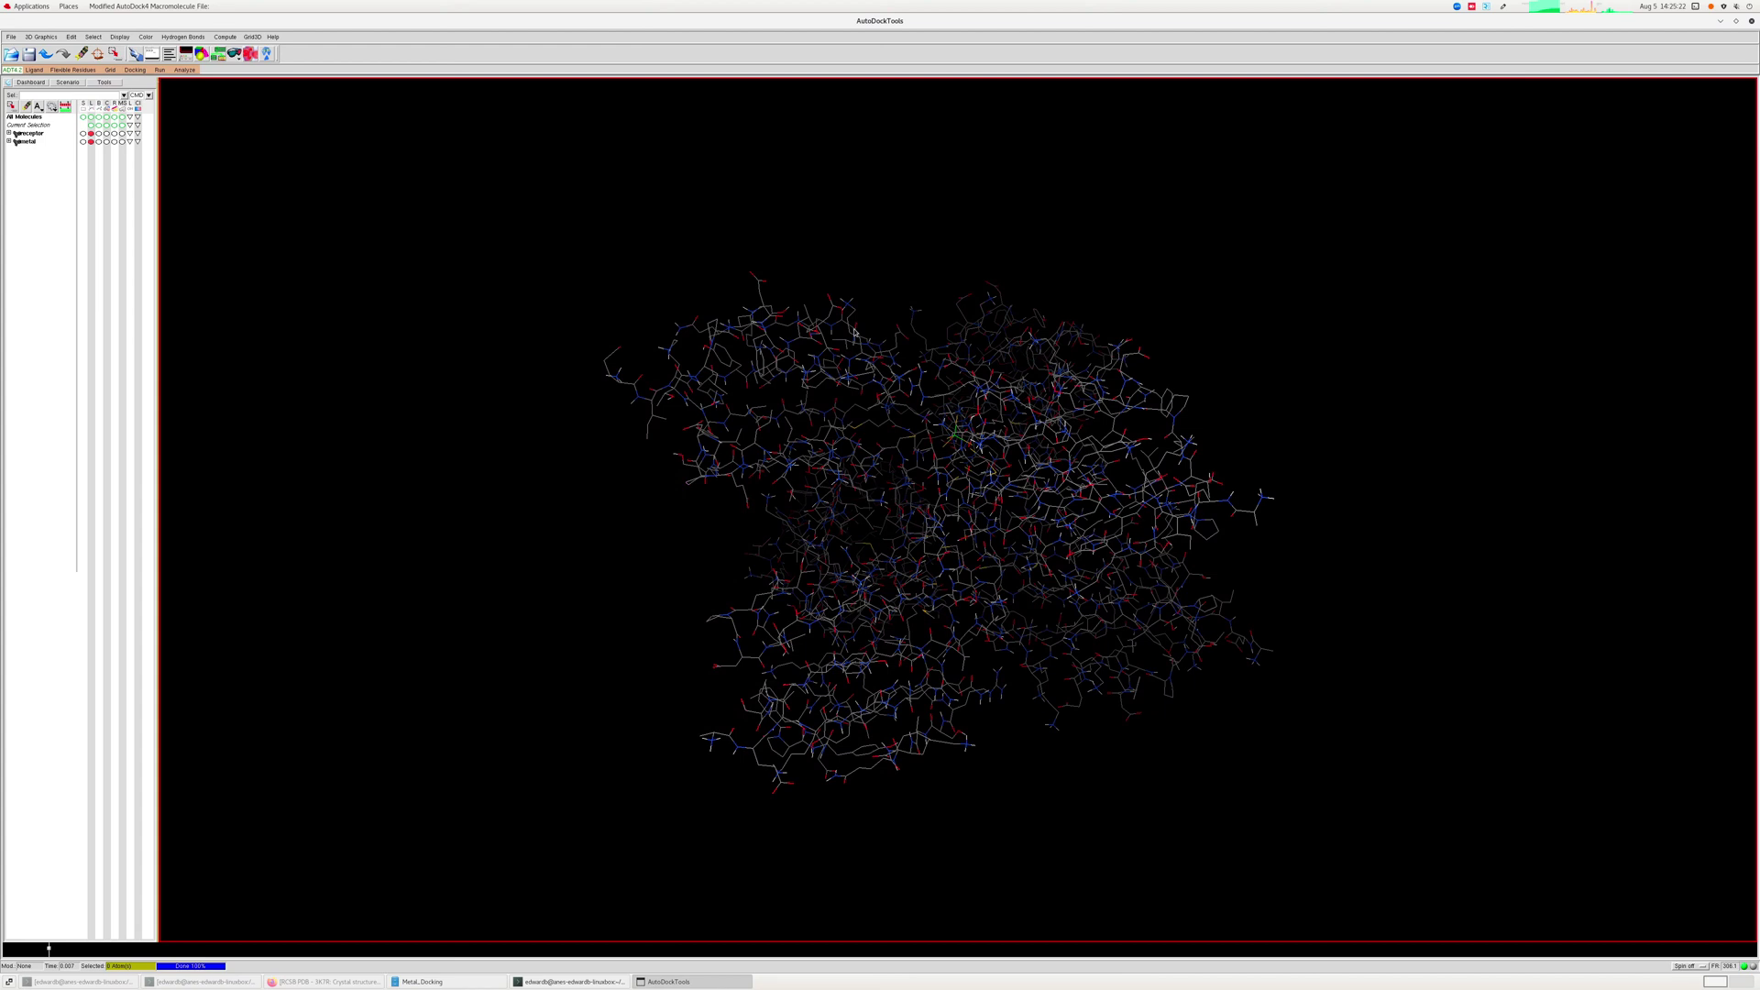
left_click(110, 70)
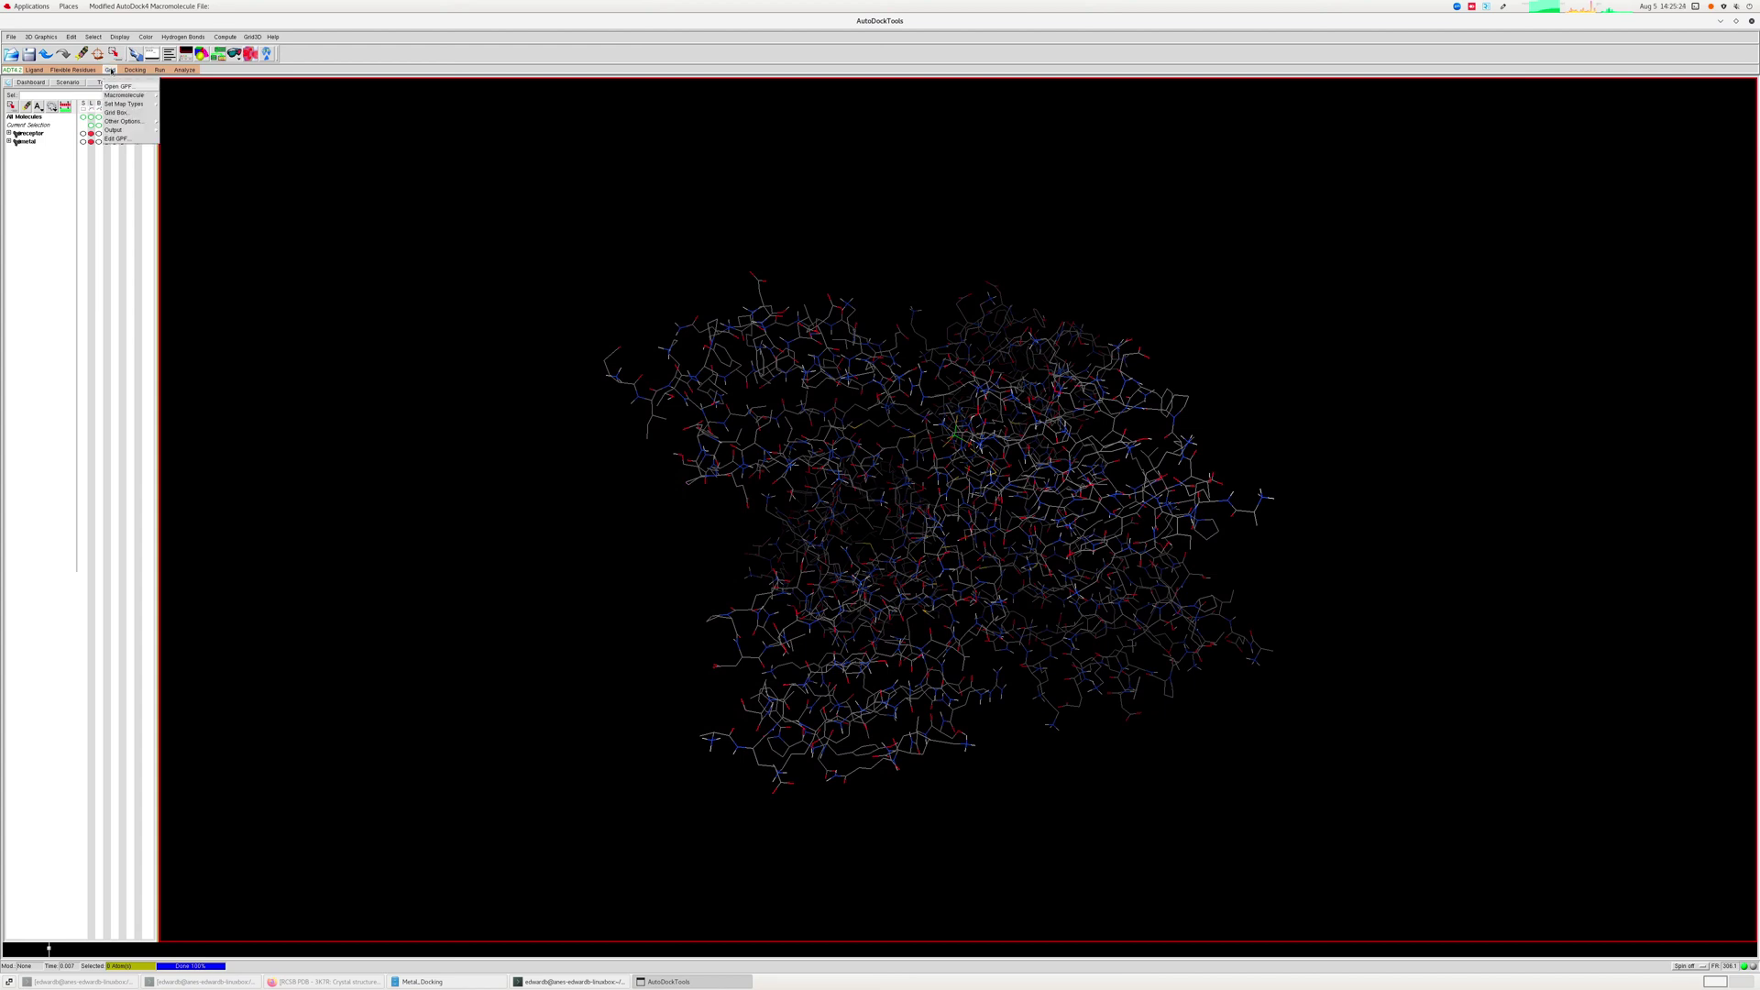
mouse_move(129, 104)
left_click(178, 115)
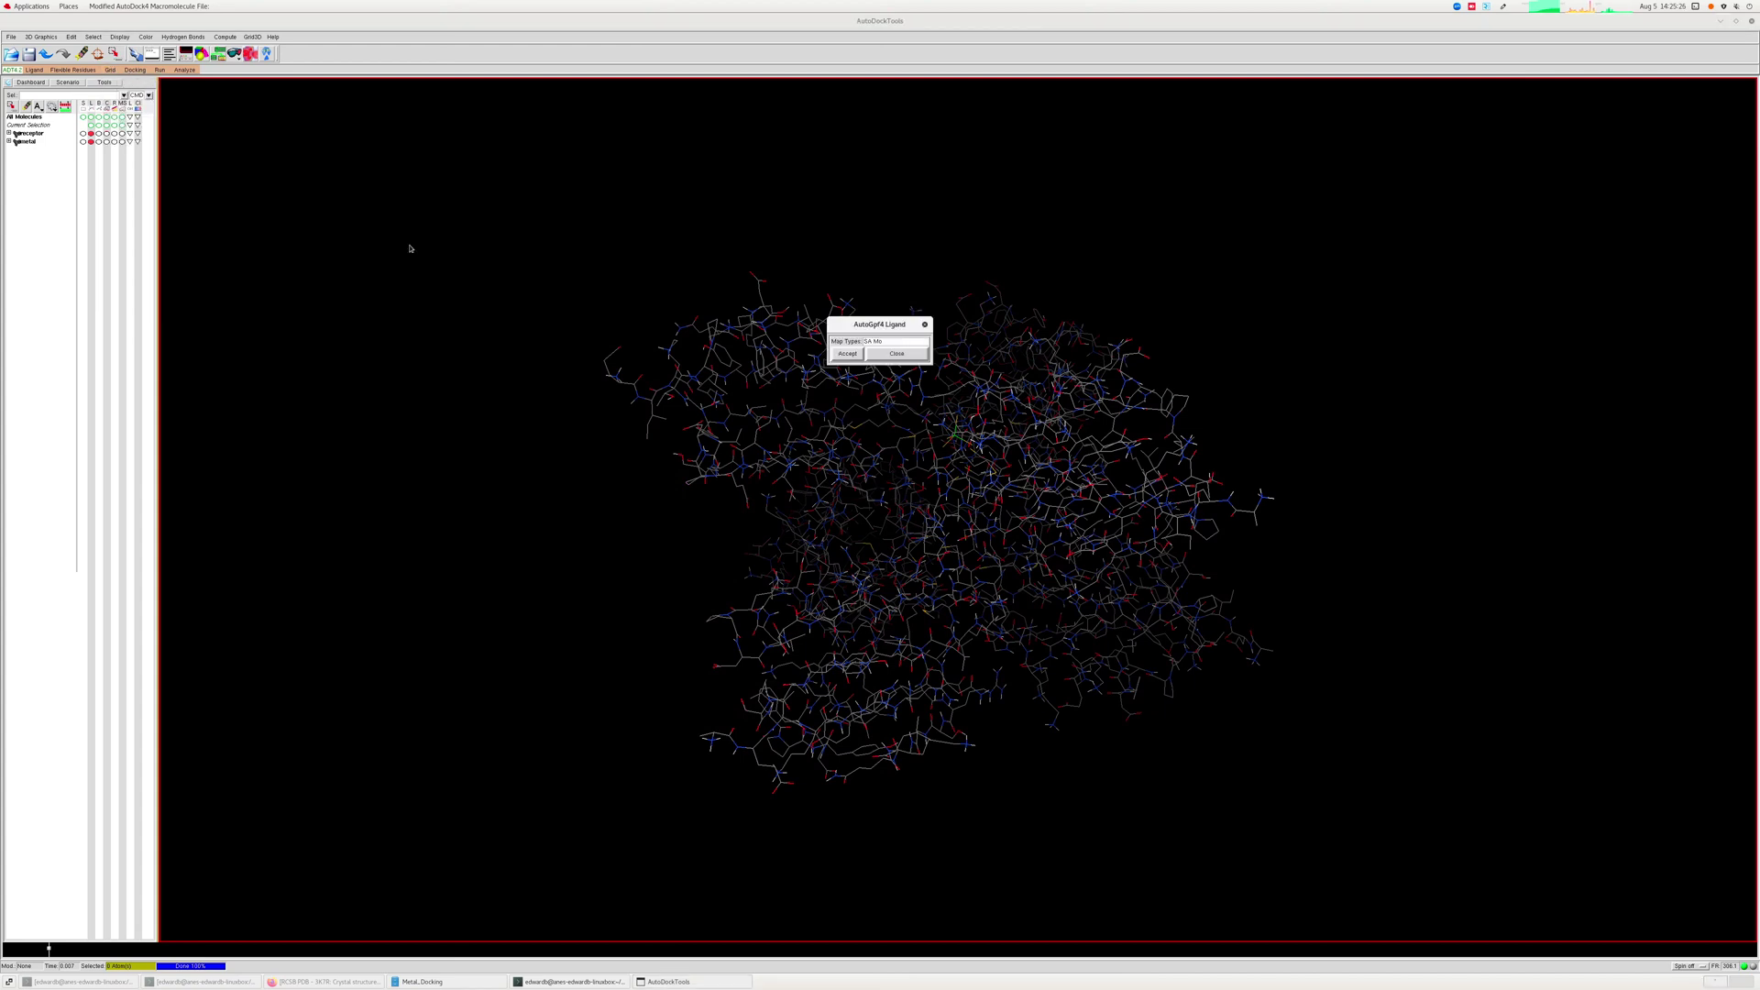
left_click(881, 354)
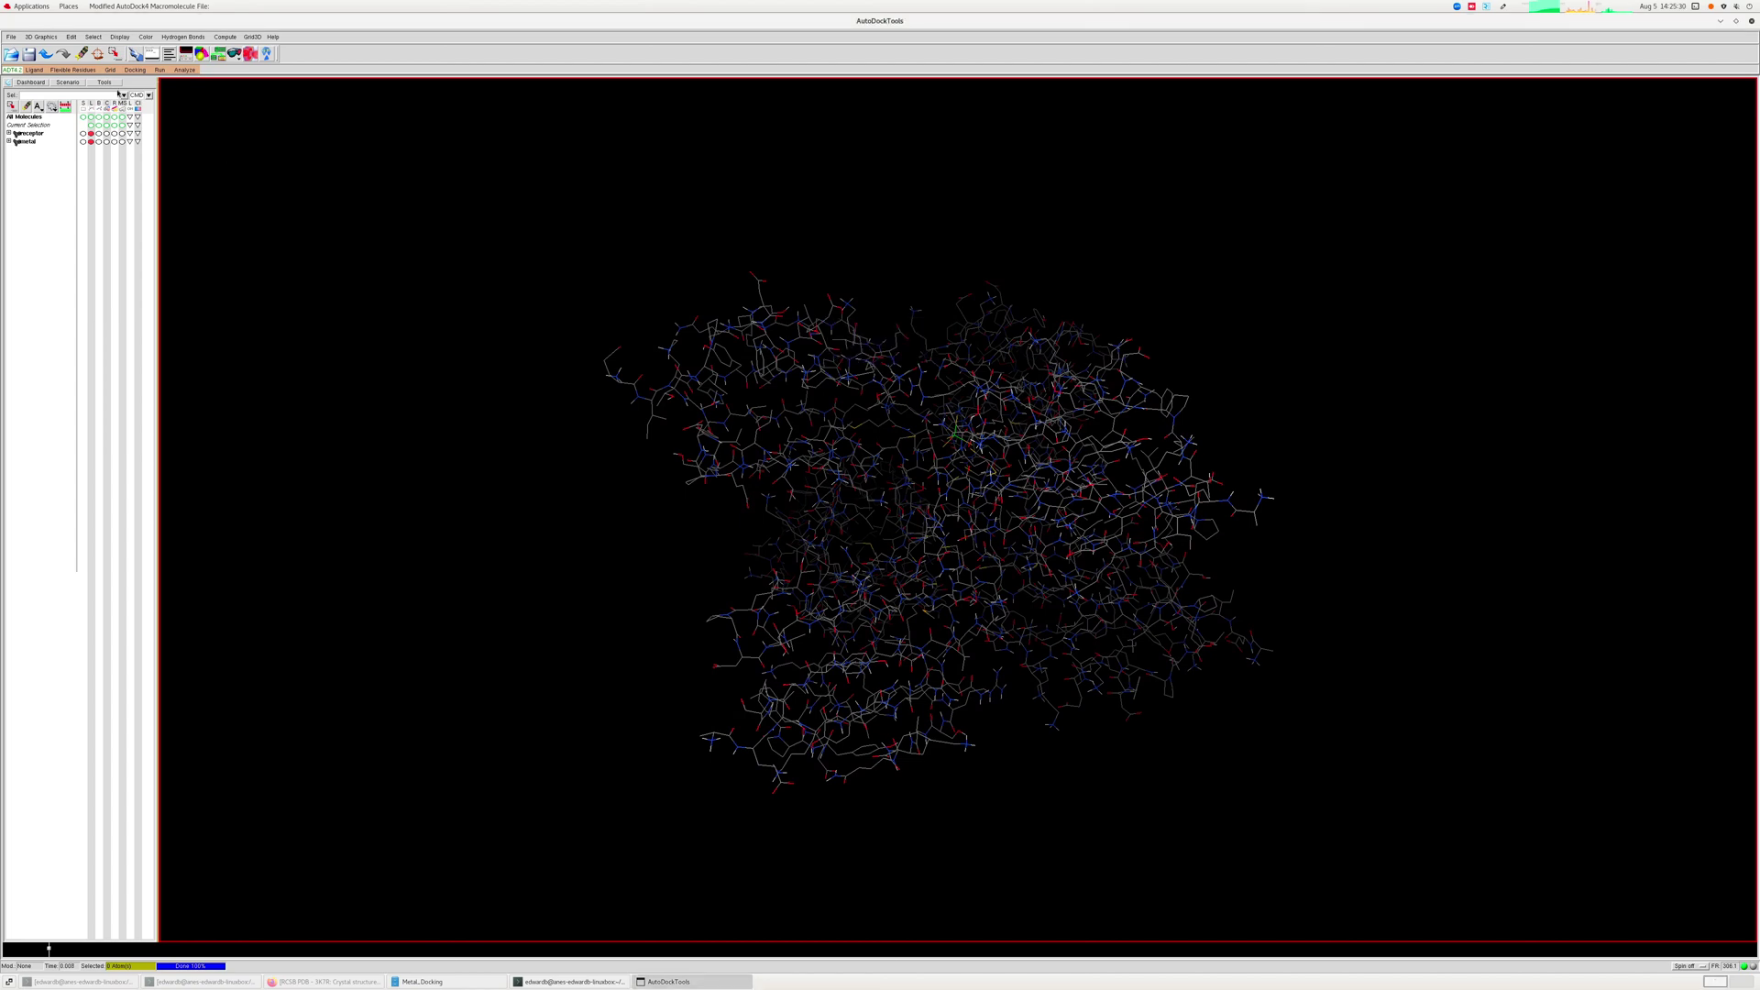
Inspect the grid box on the receptor and save it with 40 points in x, y and z and 0.375 Å spacing.
left_click(110, 70)
mouse_move(118, 106)
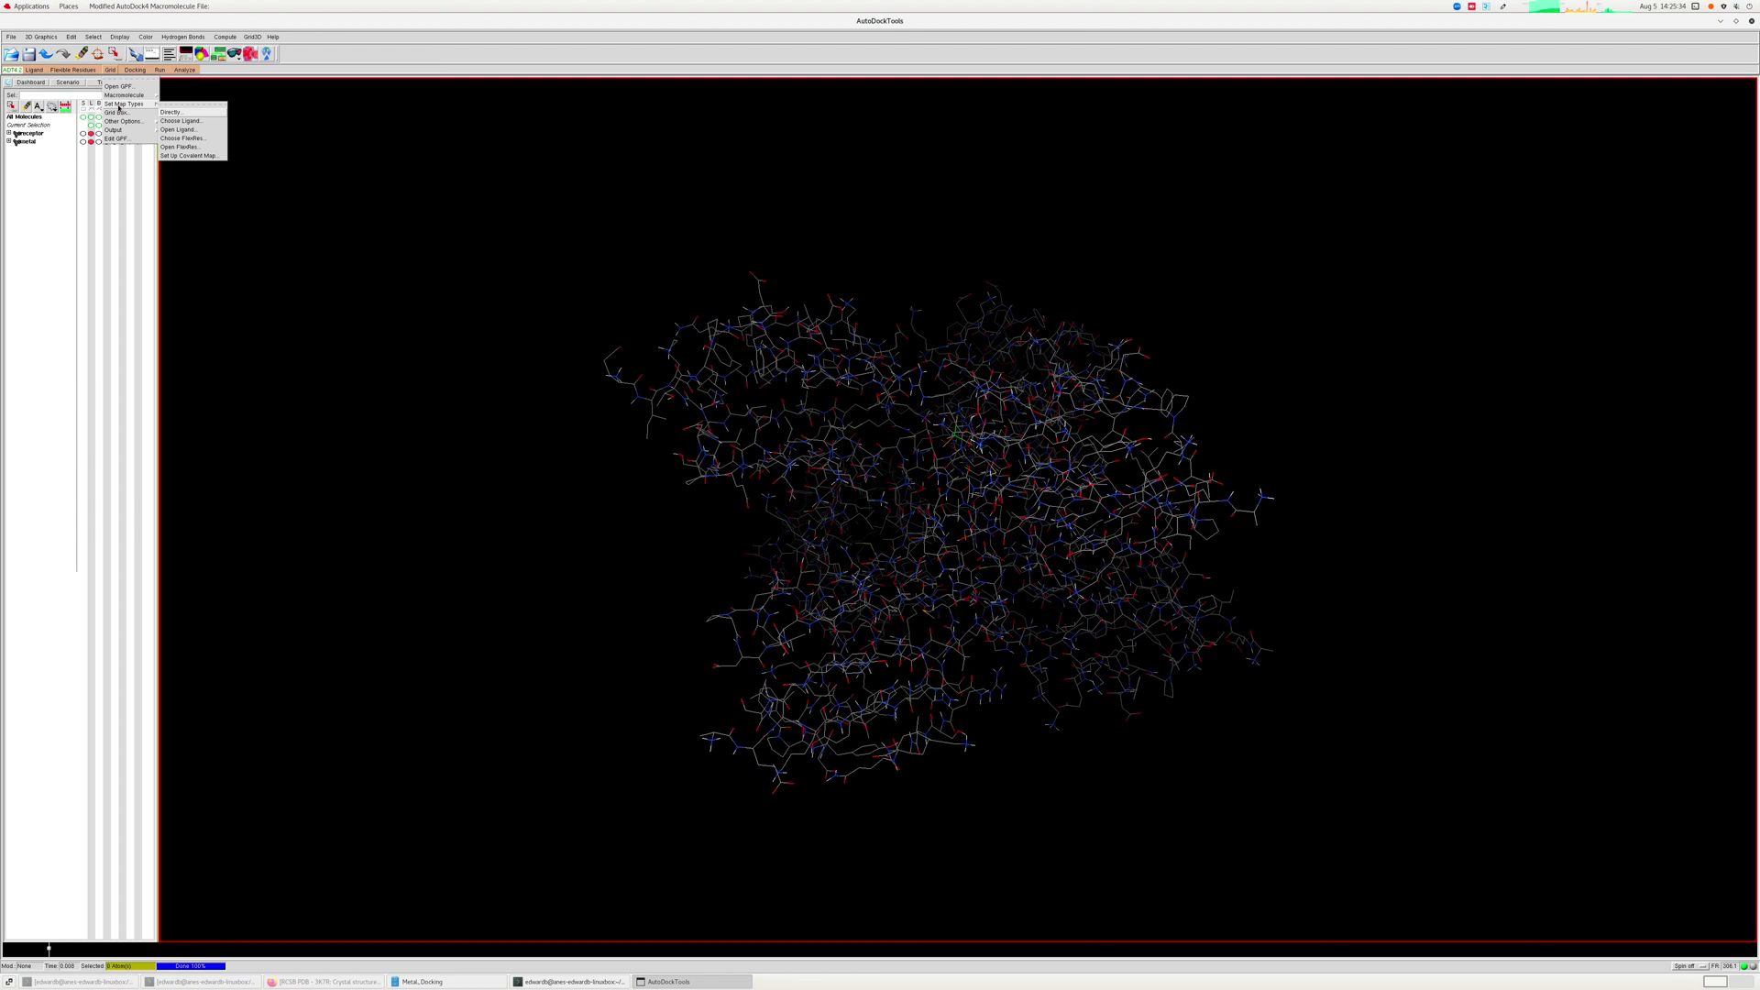
left_click(117, 112)
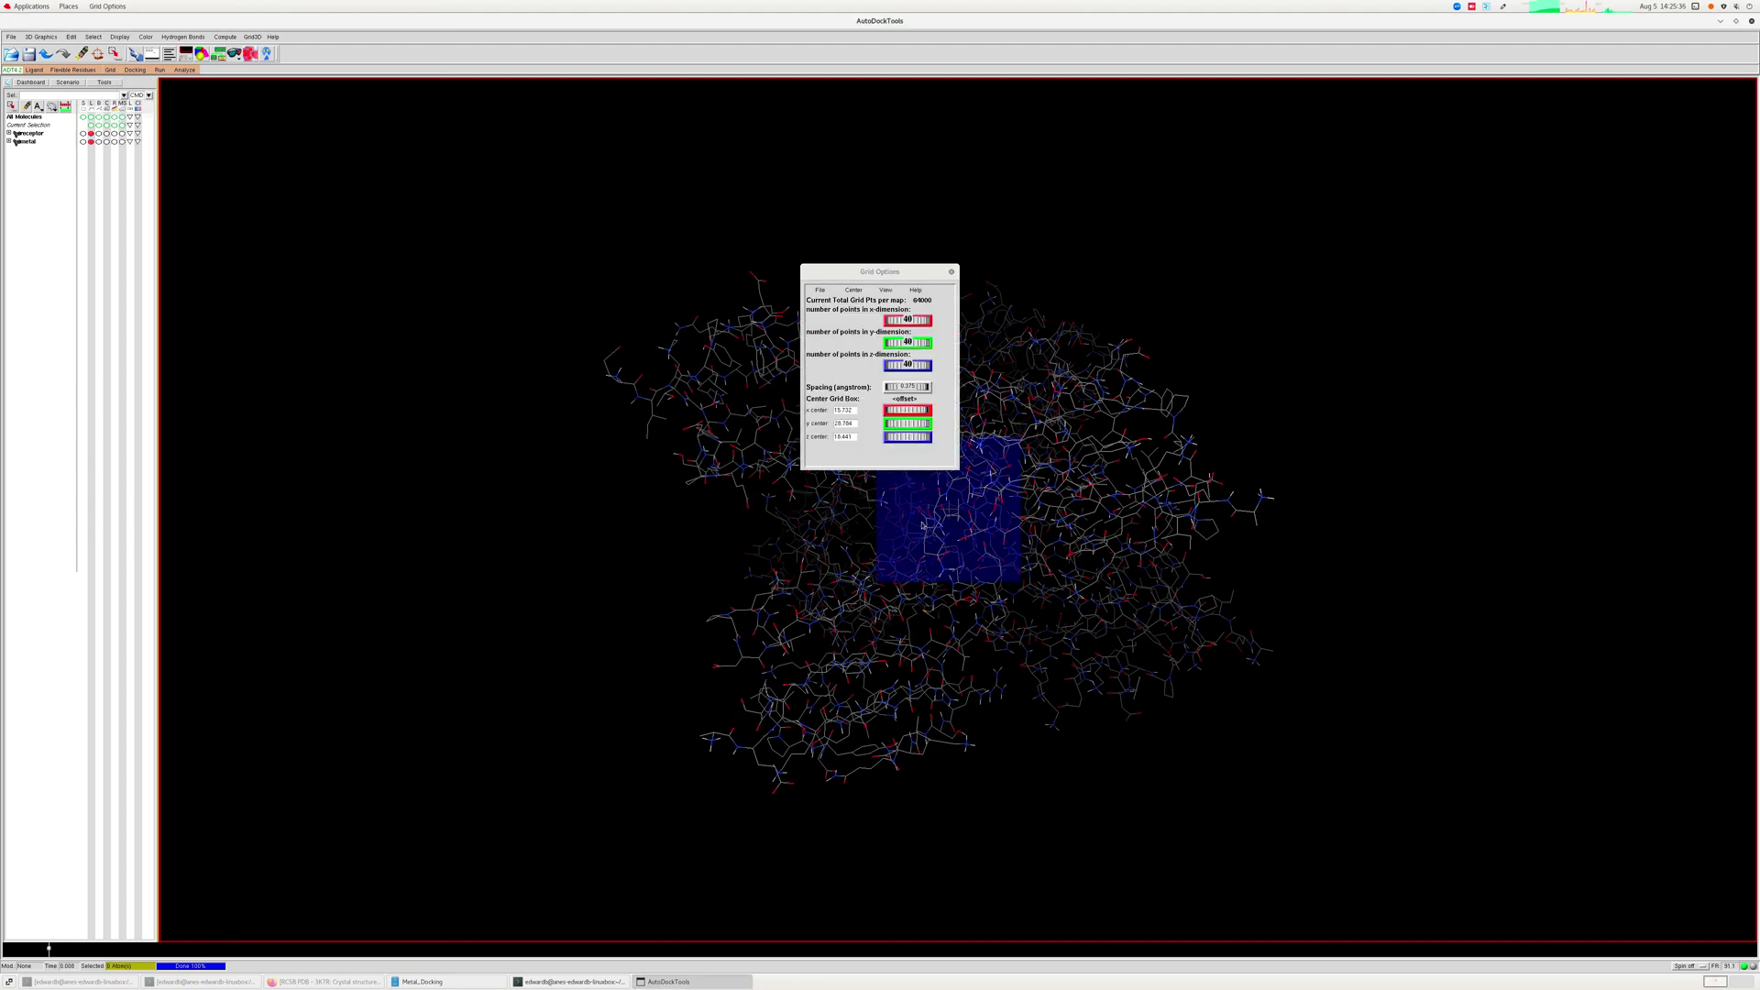
middle_click_drag(922, 525, 903, 275)
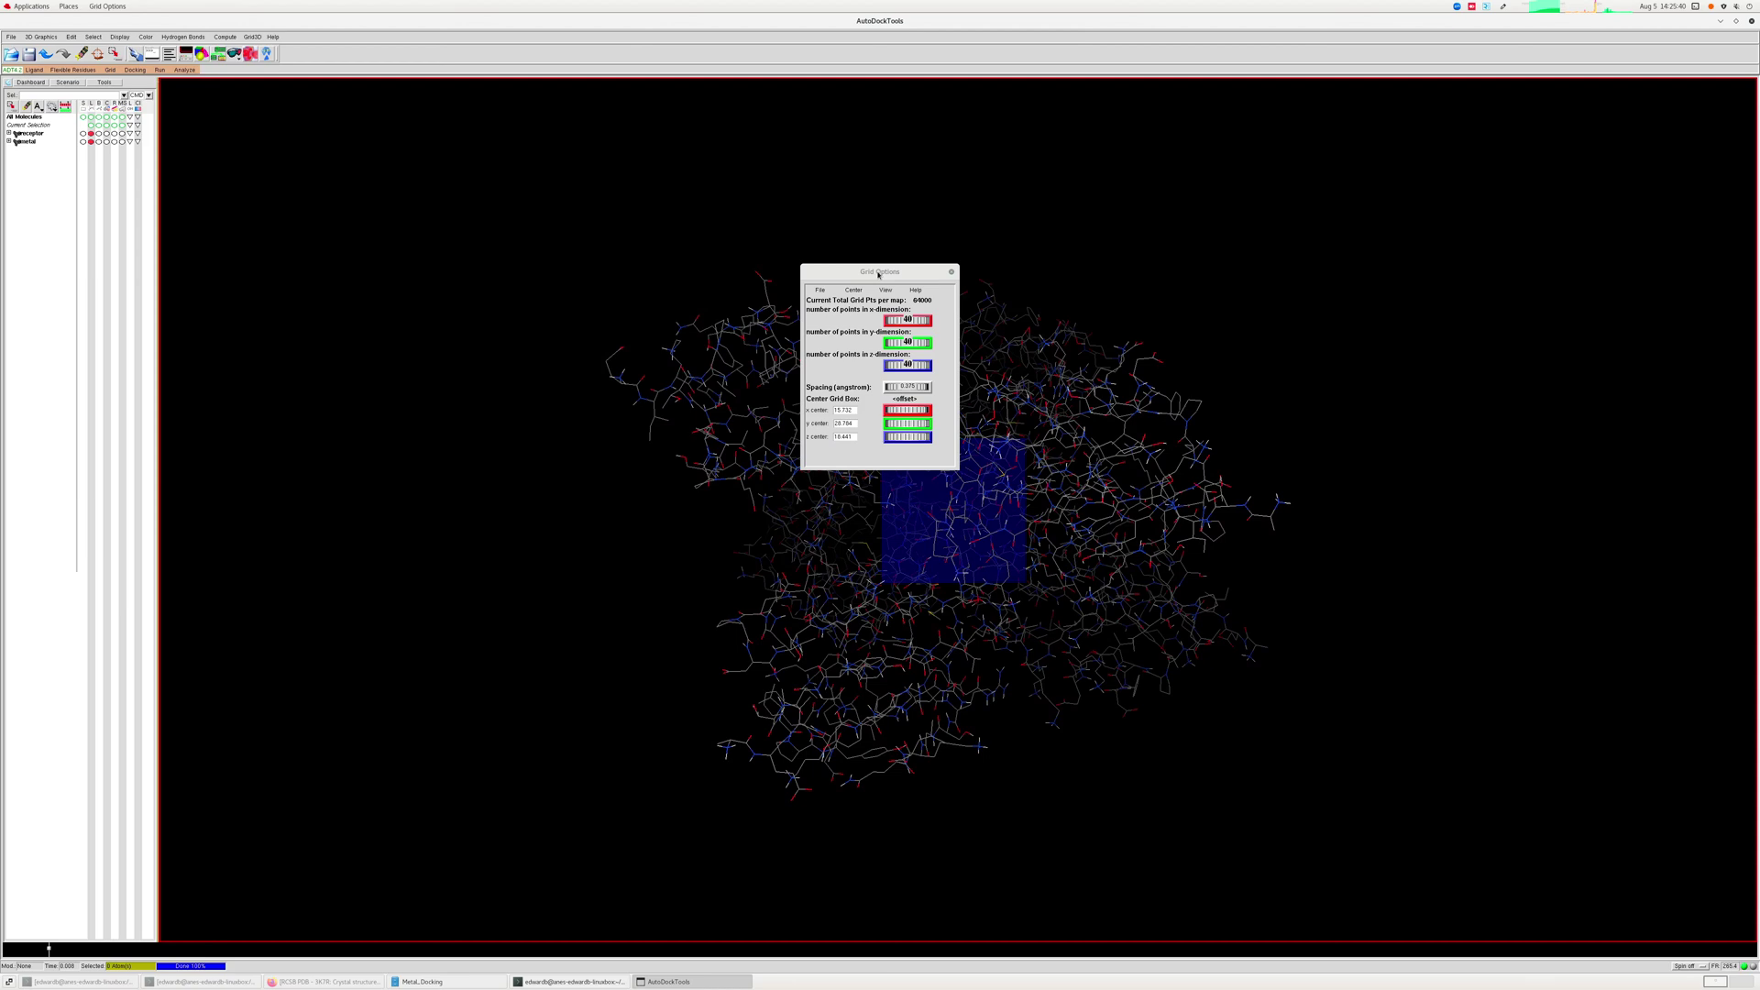
left_click_drag(879, 274, 463, 218)
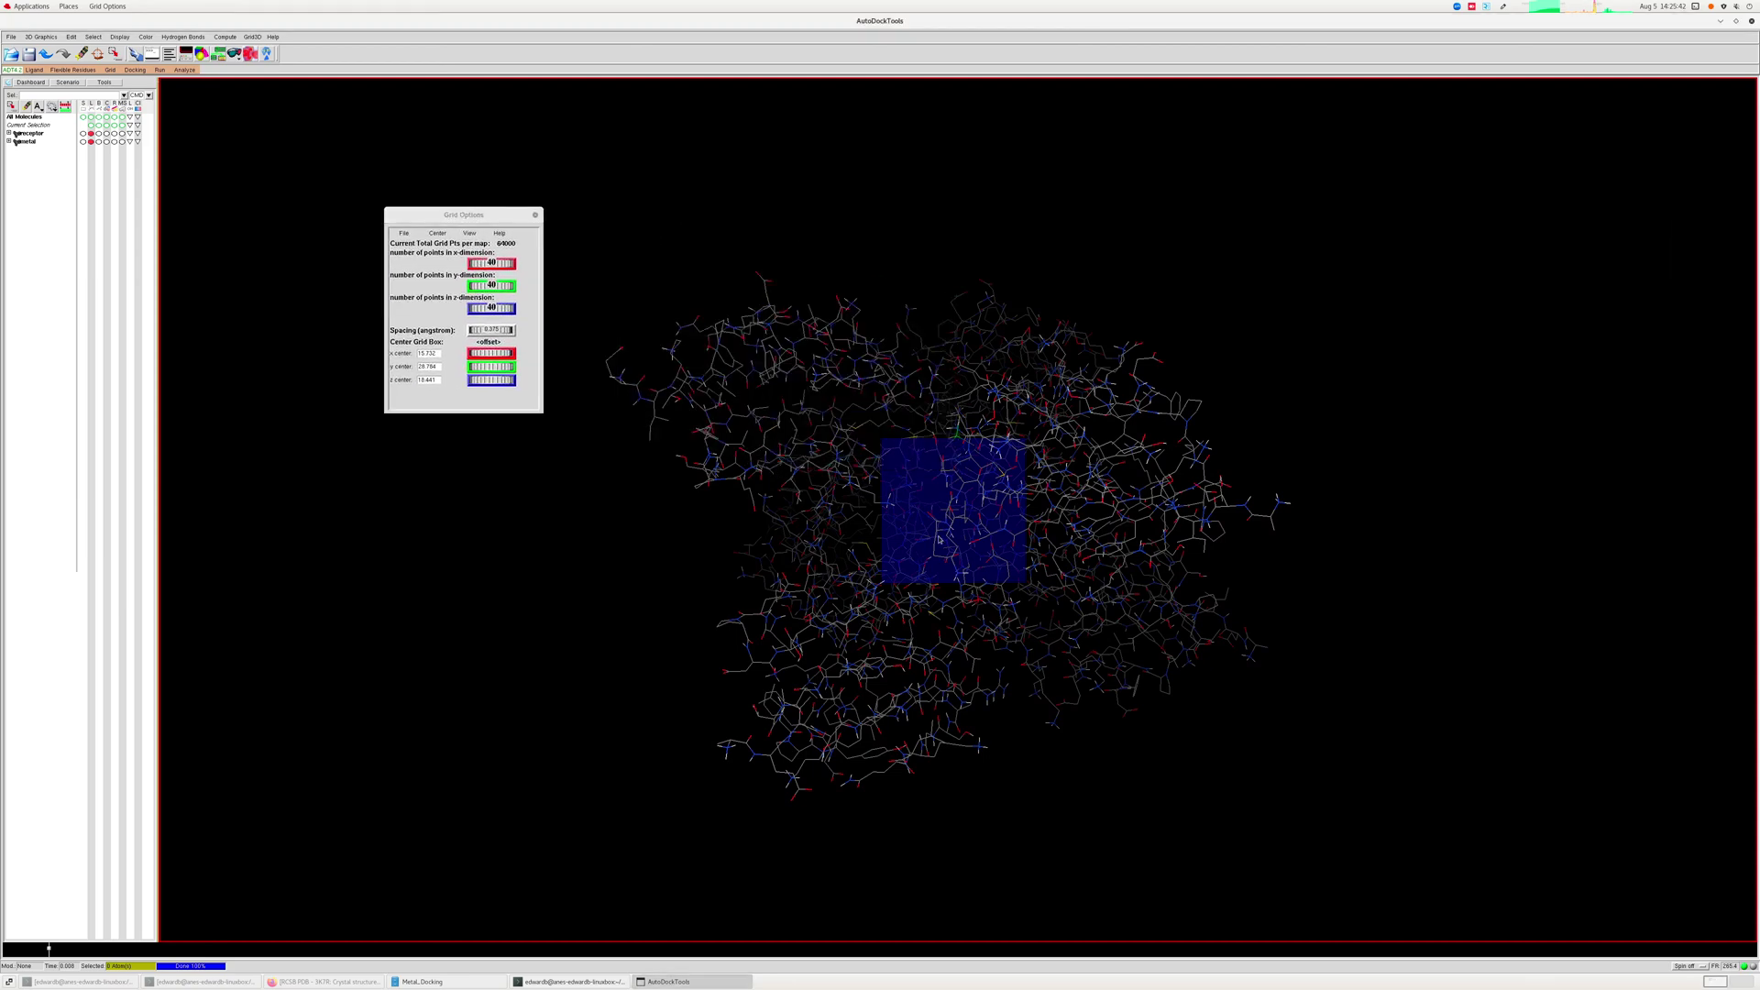
middle_click_drag(939, 539, 705, 378)
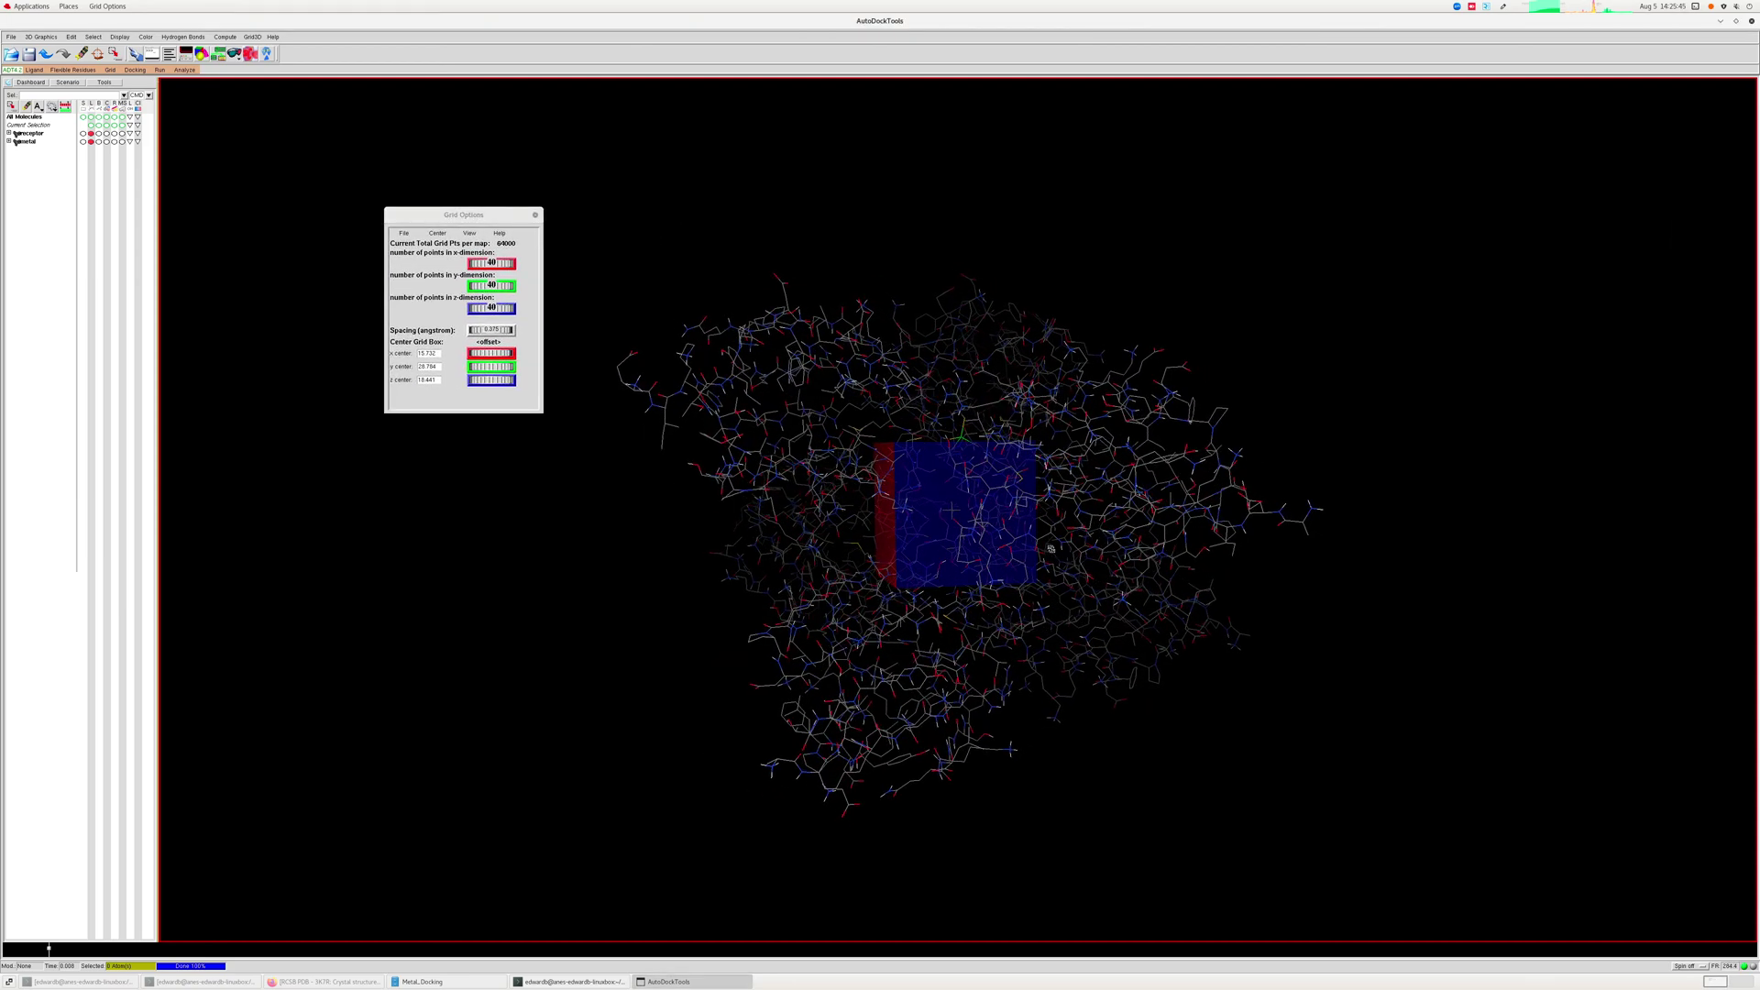
left_click(403, 234)
left_click(411, 250)
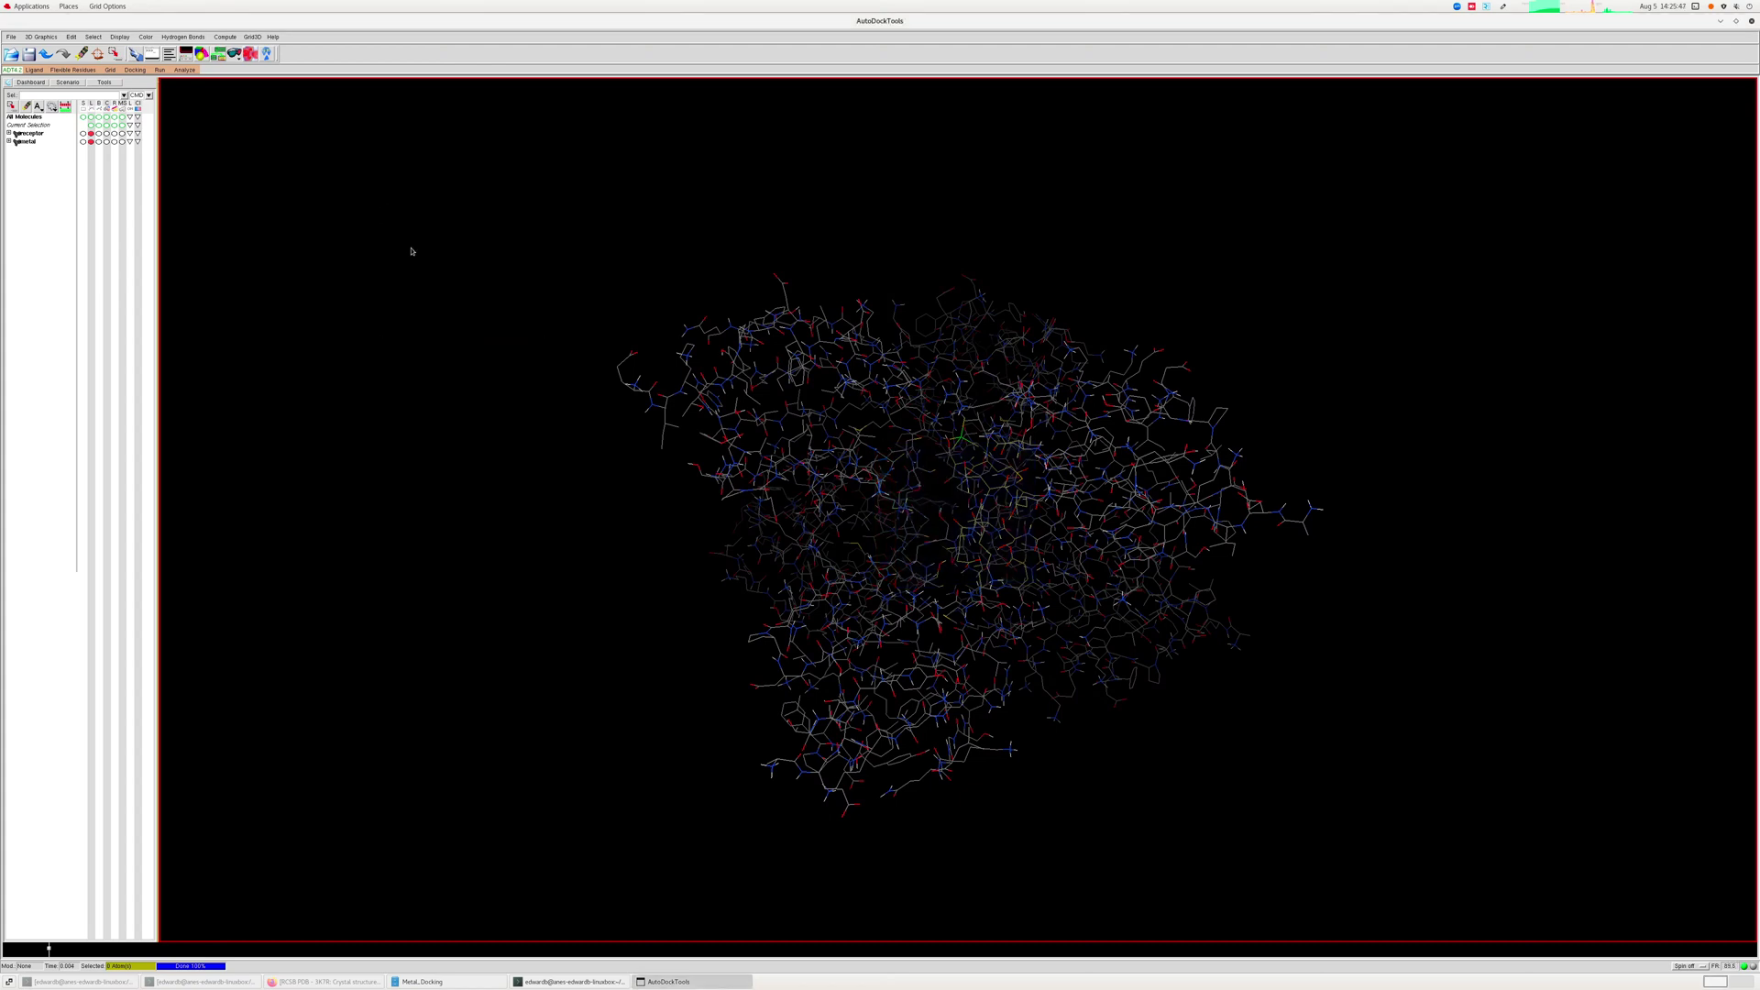
Load AD4_parameters.dat from the Metal_Docking folder as the AutoDock4 parameter file for the grid.
left_click(110, 70)
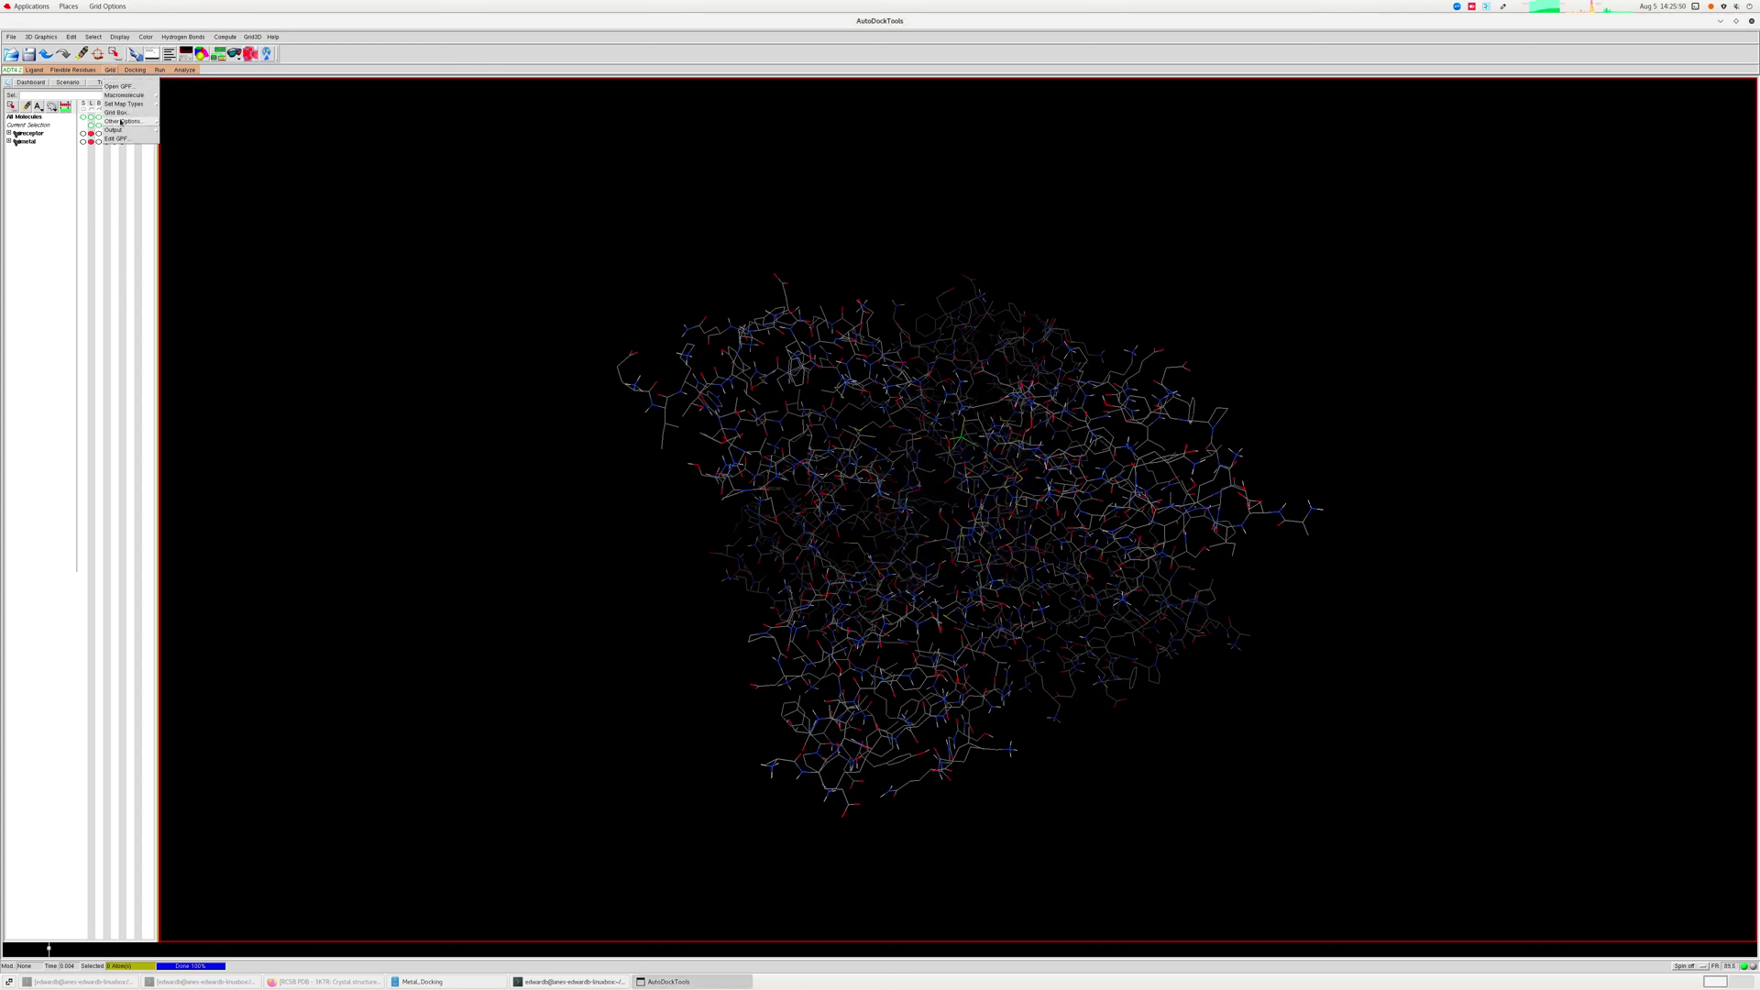
mouse_move(145, 123)
left_click(203, 131)
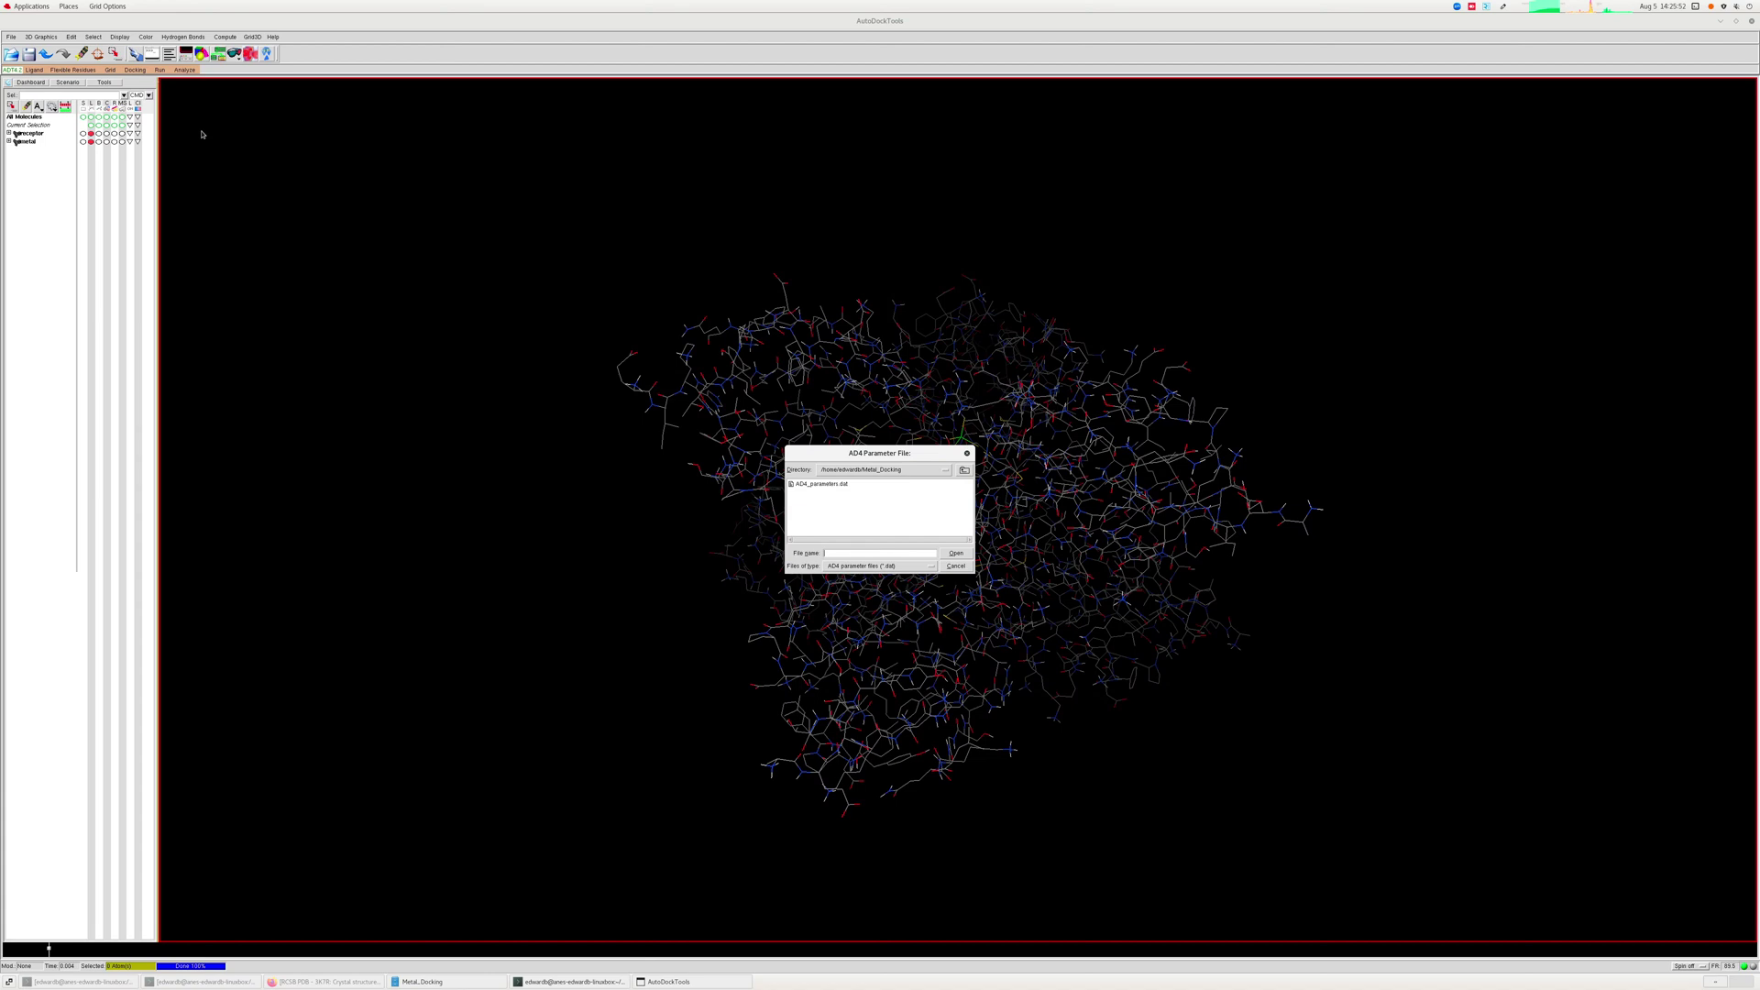
left_click(841, 483)
left_click(961, 554)
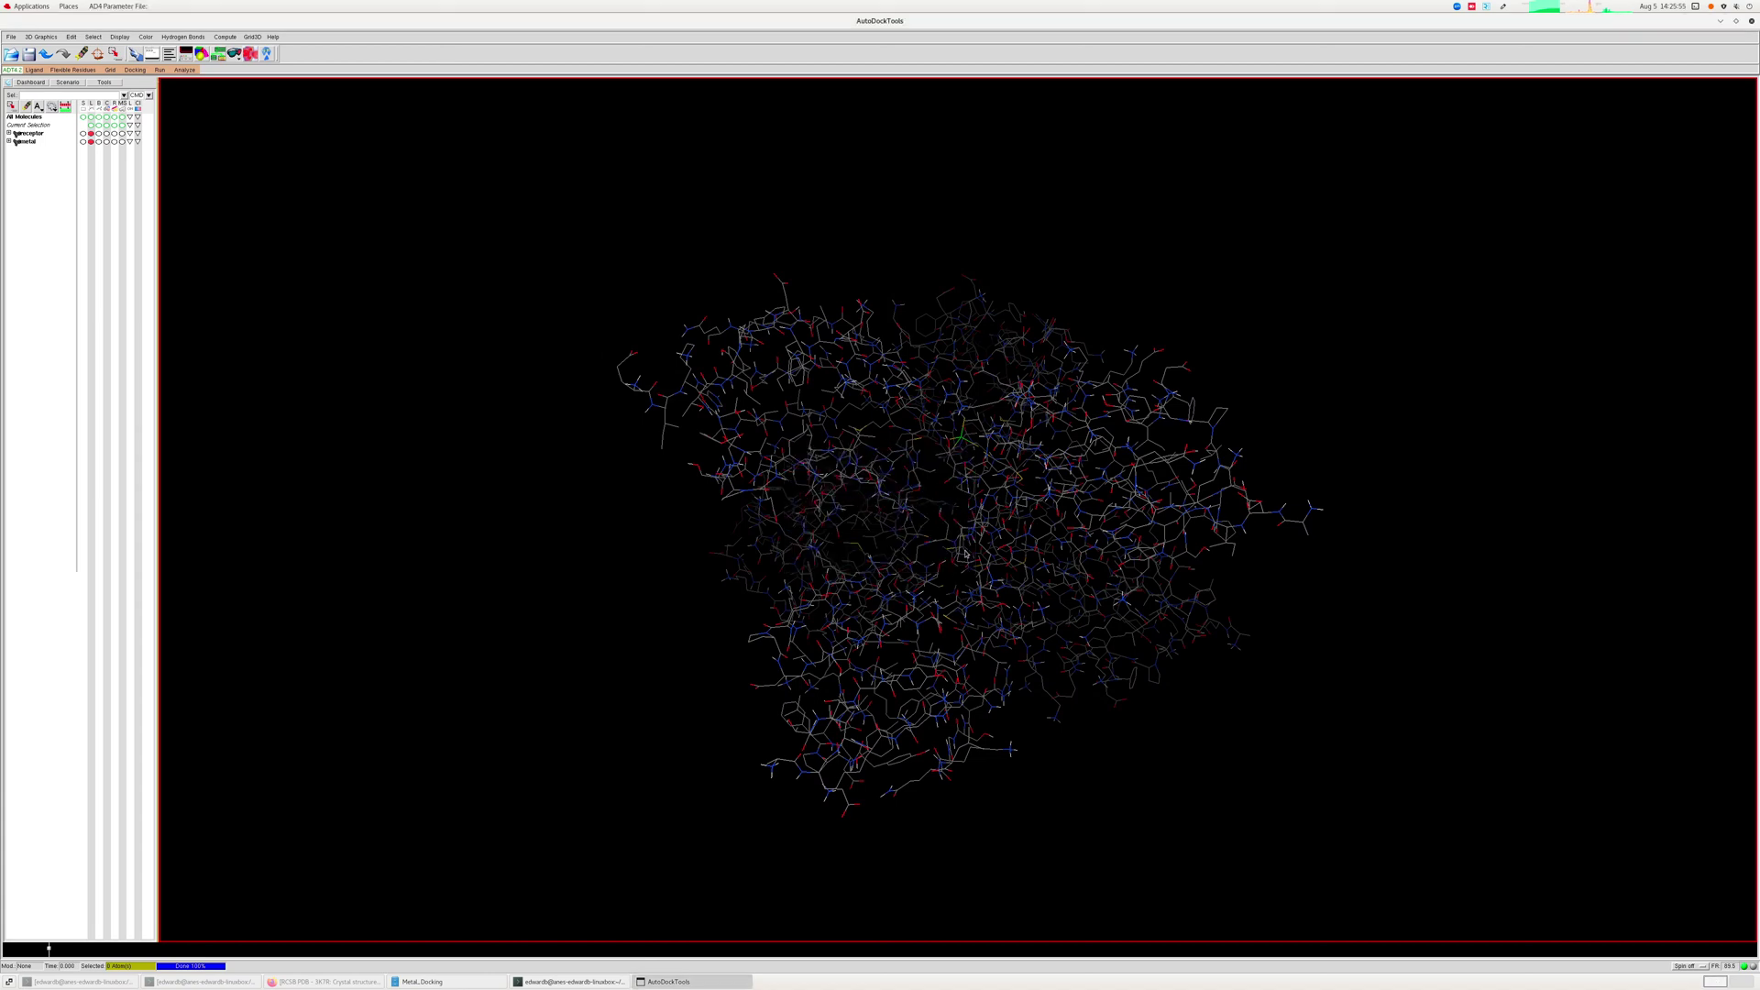
Save the grid parameter file as grid.gpf in the Metal_Docking folder.
left_click(110, 70)
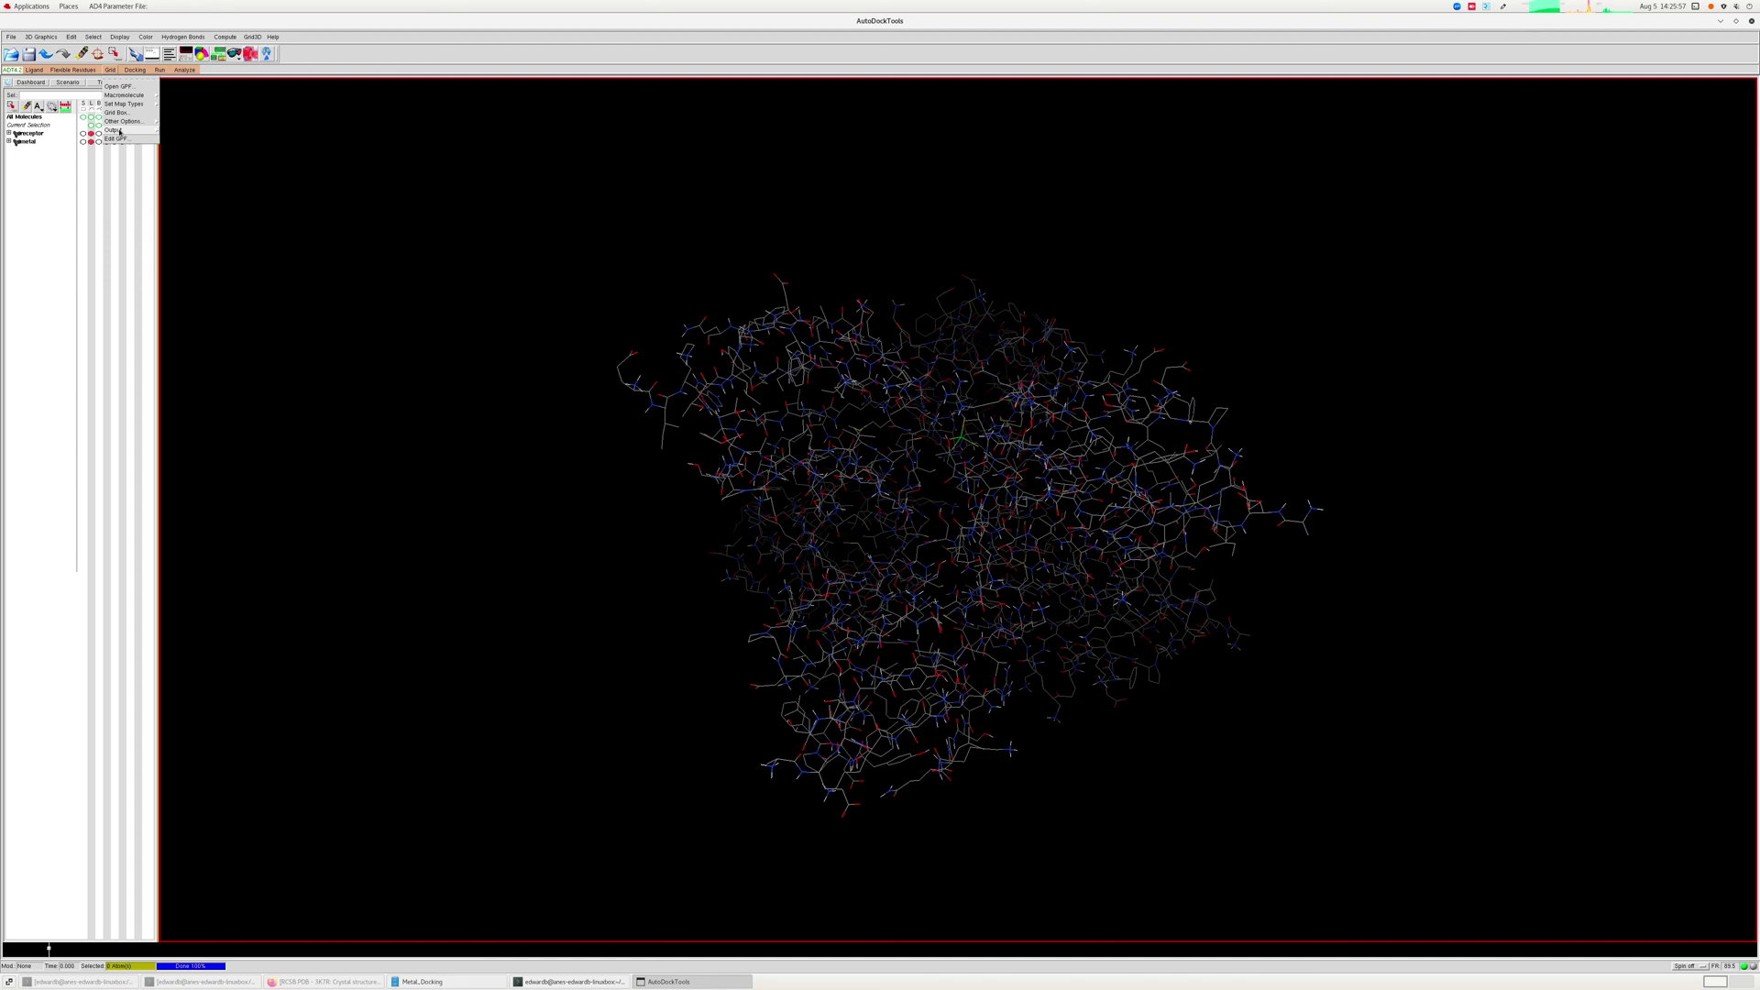
mouse_move(120, 132)
left_click(178, 142)
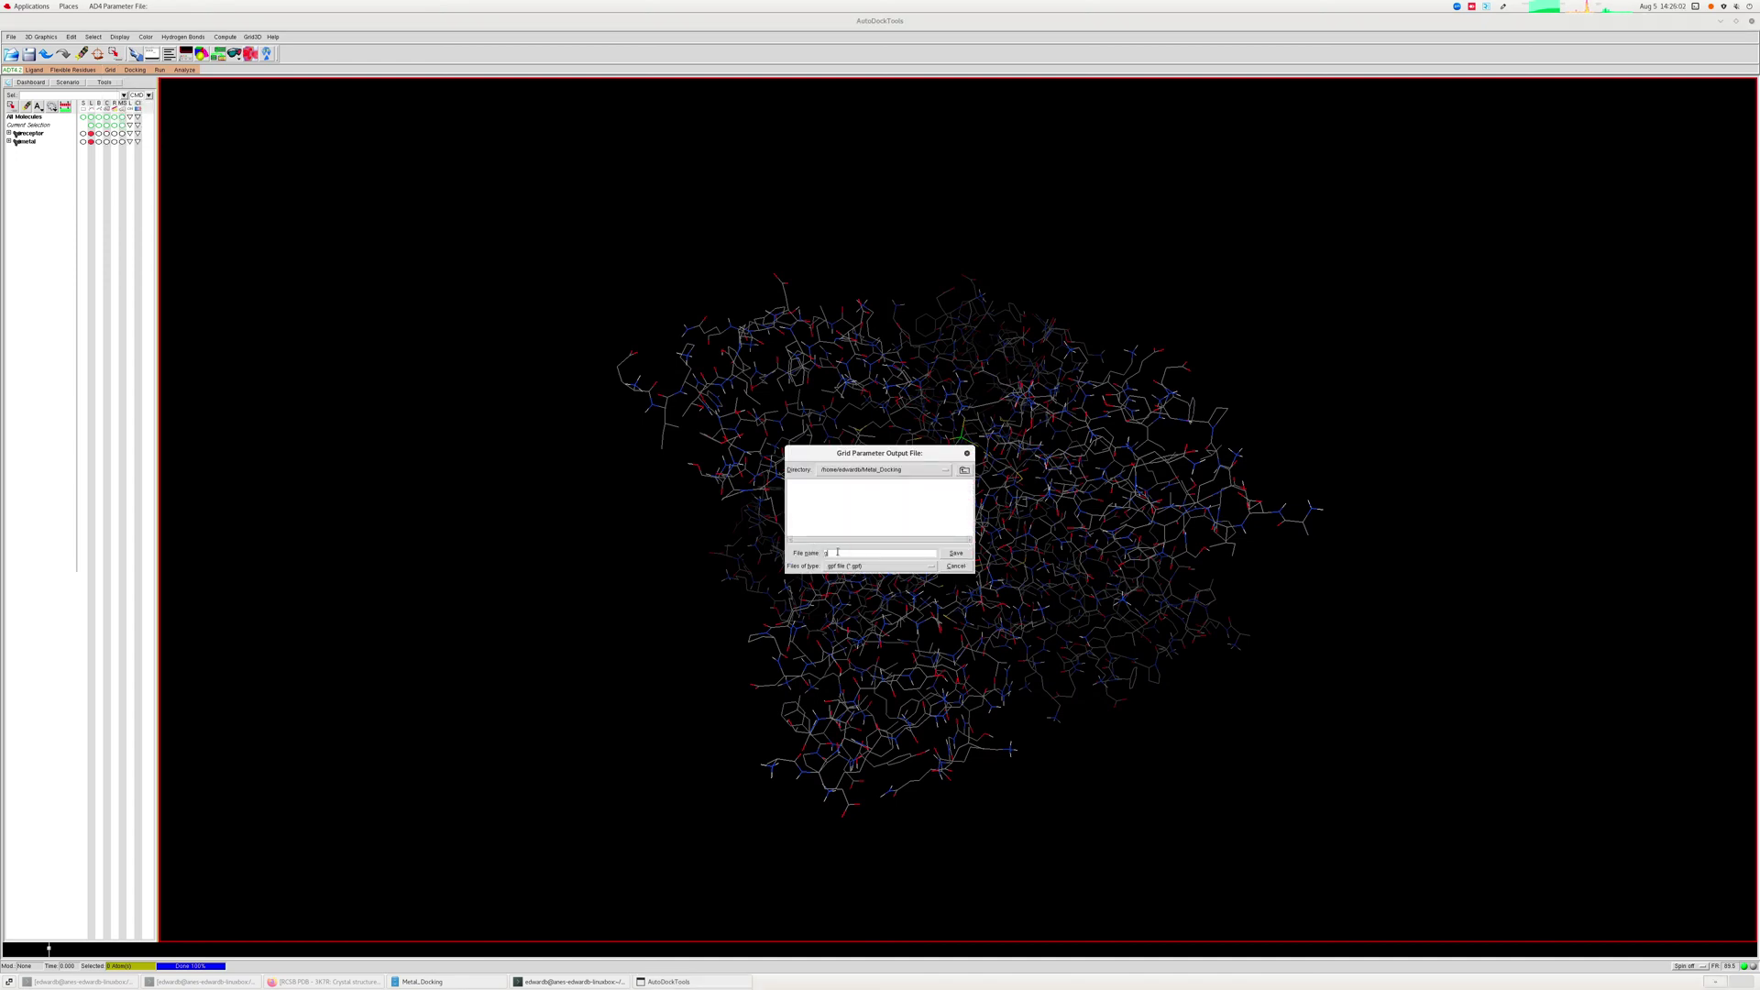
key("Return")
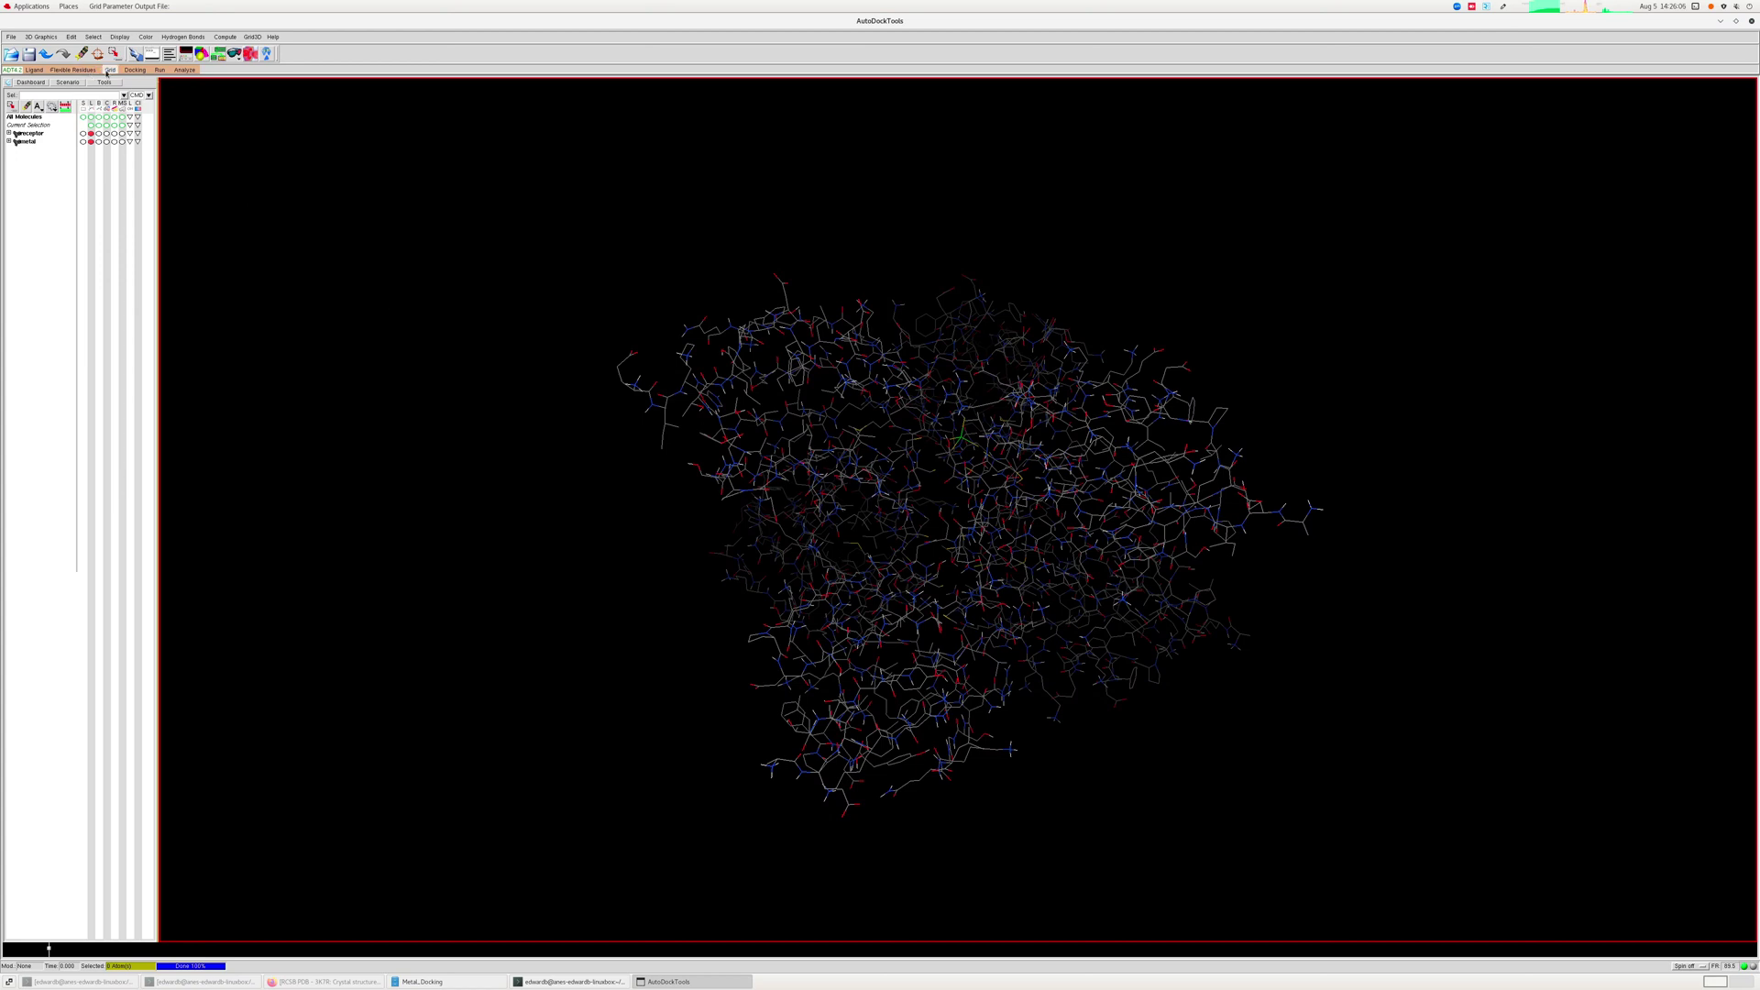
Check the parameter_file line in the contents of grid.gpf.
left_click(110, 70)
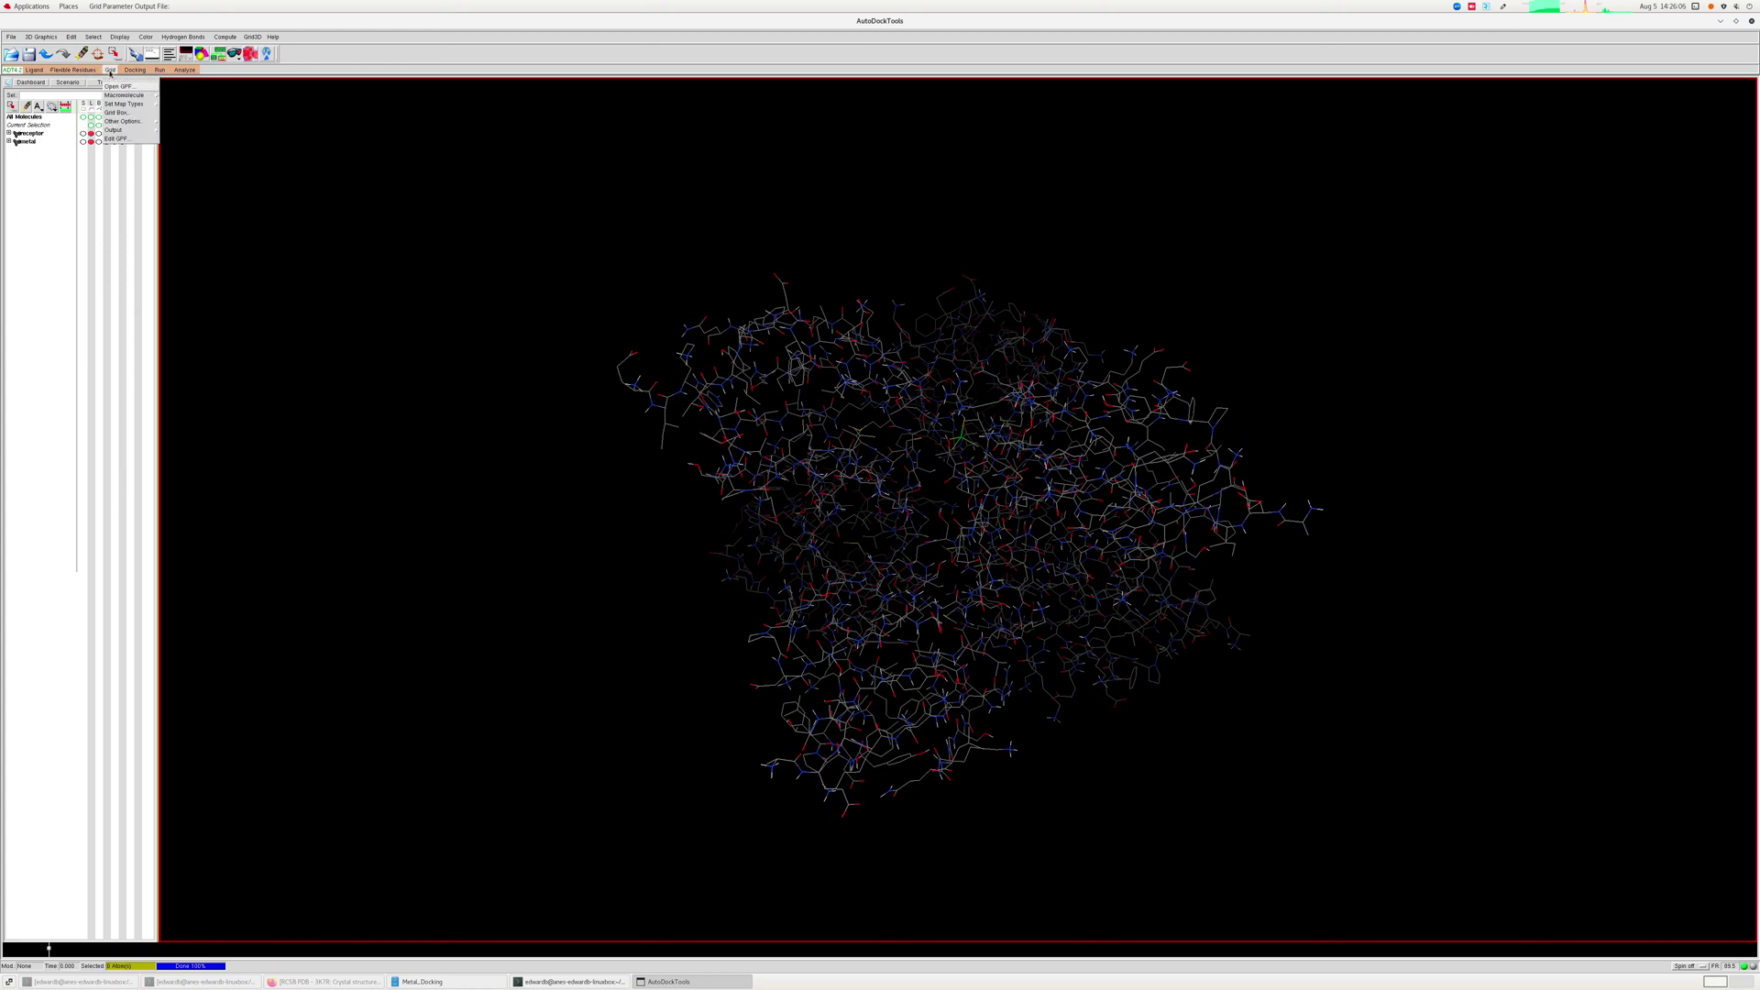
left_click(117, 139)
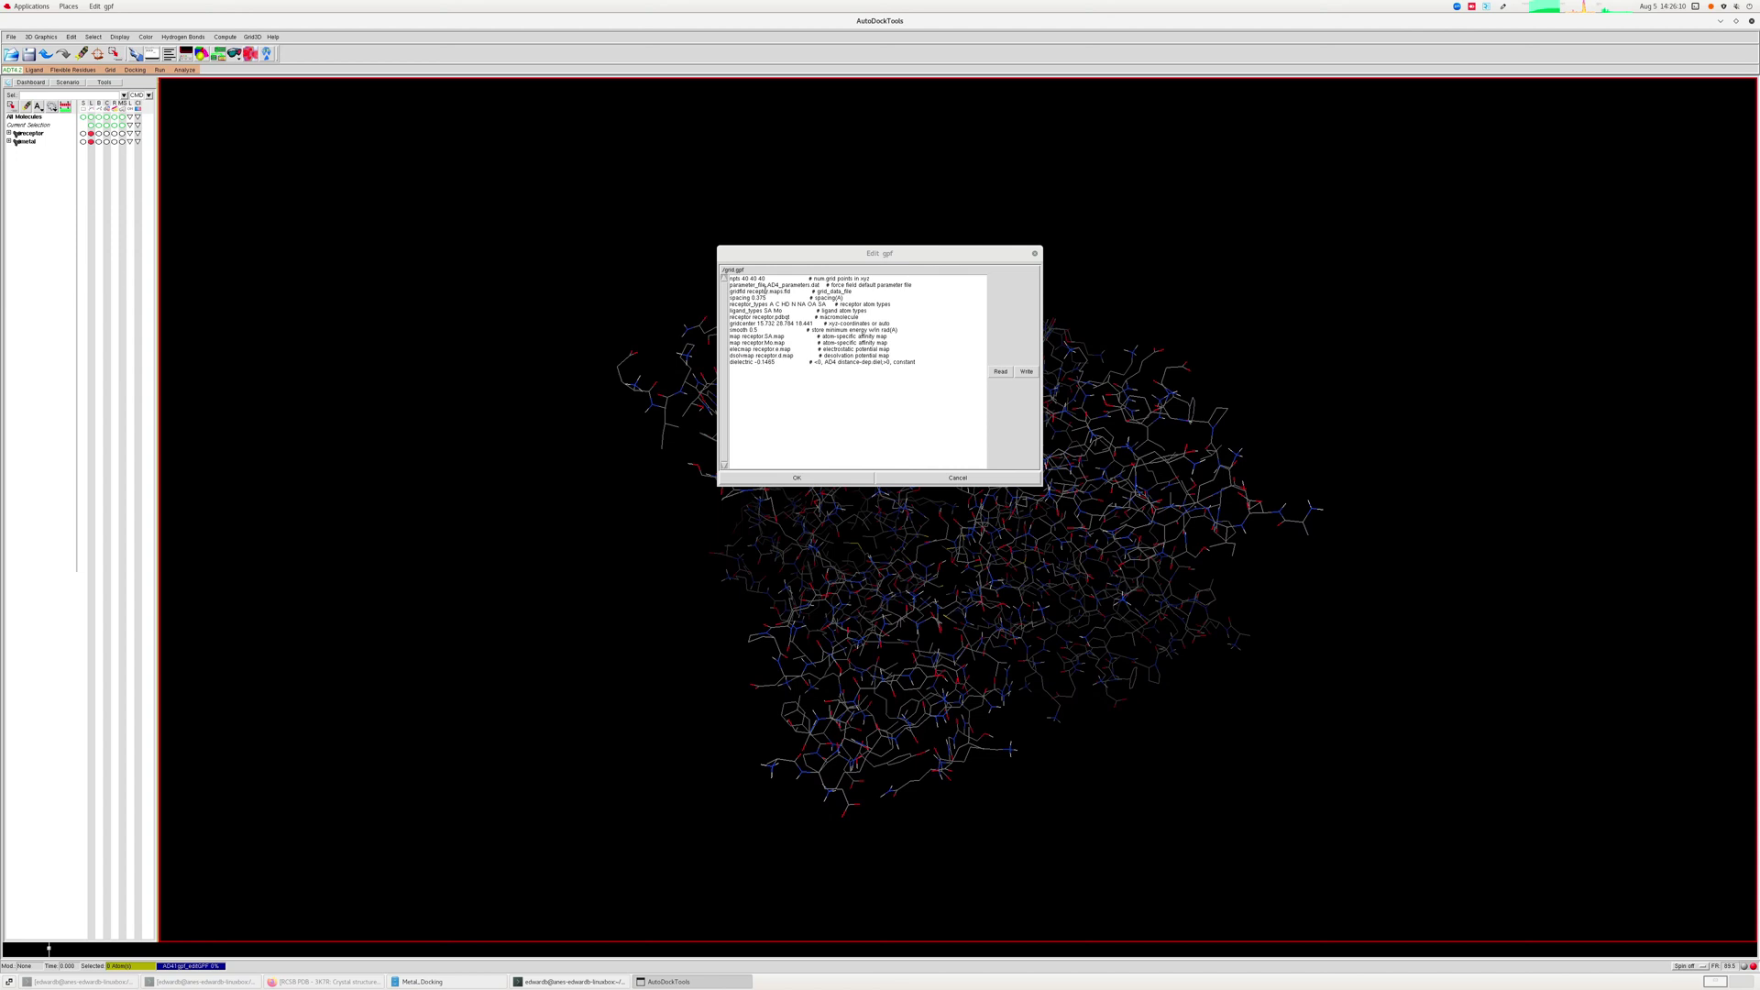
left_click_drag(823, 285, 729, 285)
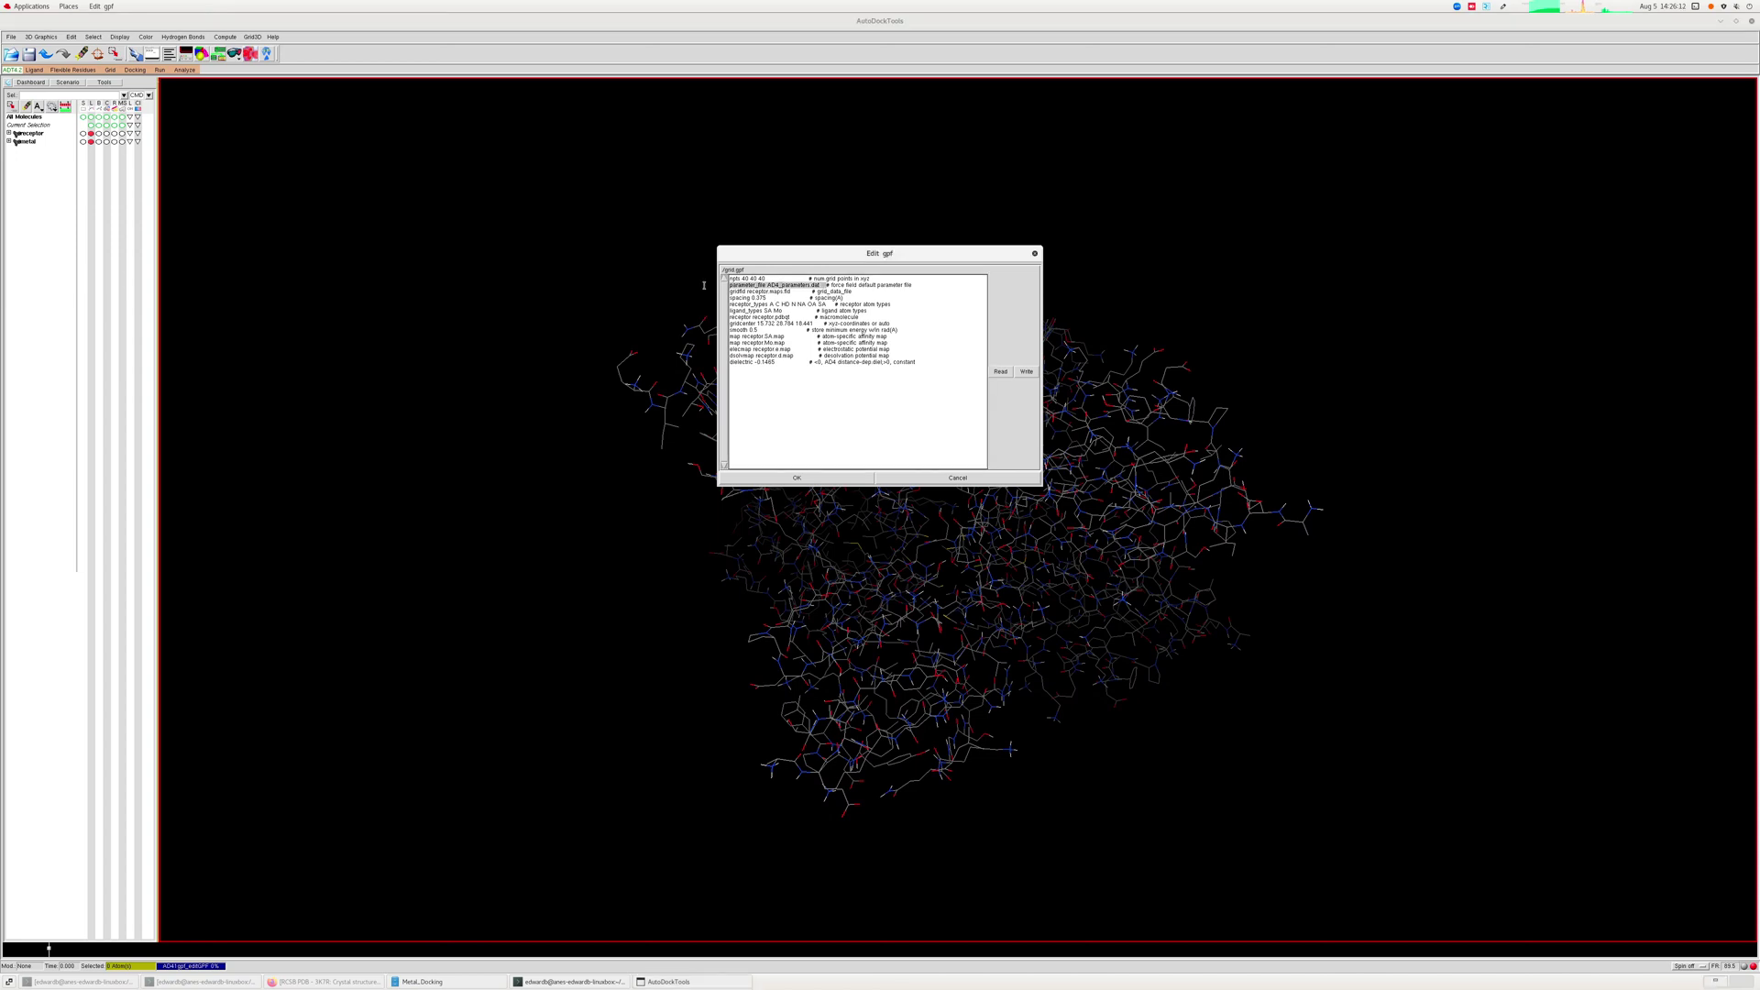
left_click(1035, 253)
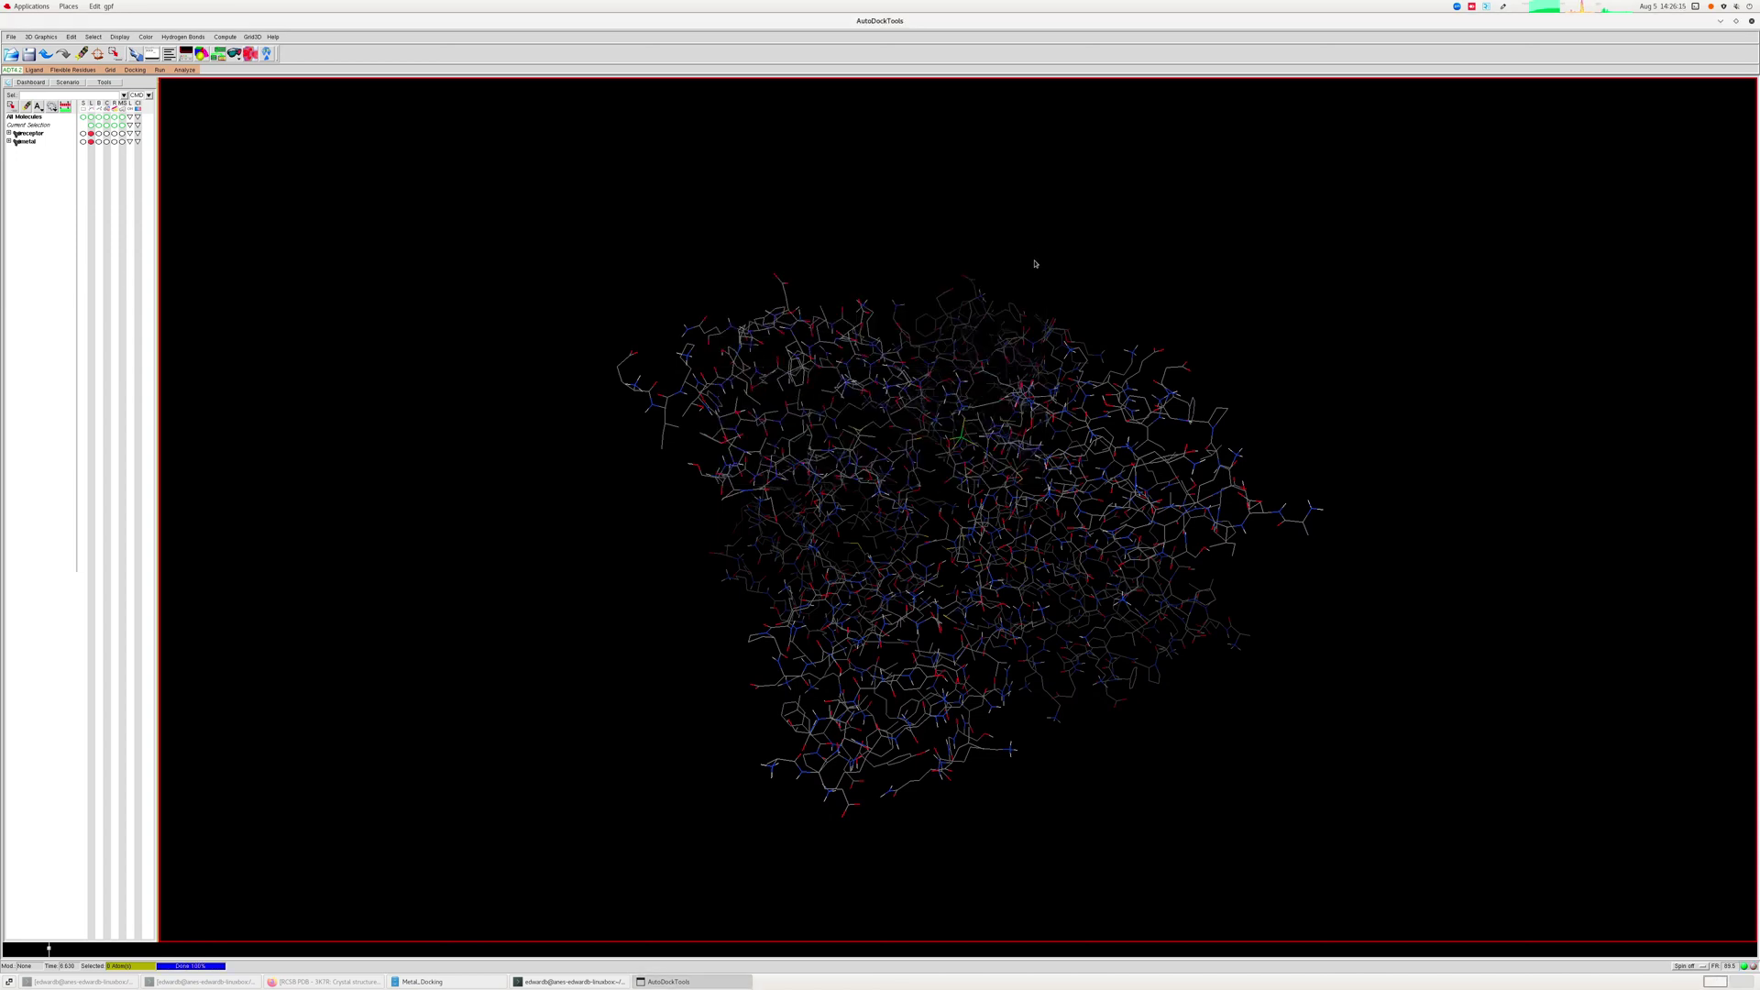
Run AutoGrid with grid.gpf as the parameter file and grid.glg as the log, and dismiss the process manager.
left_click(159, 70)
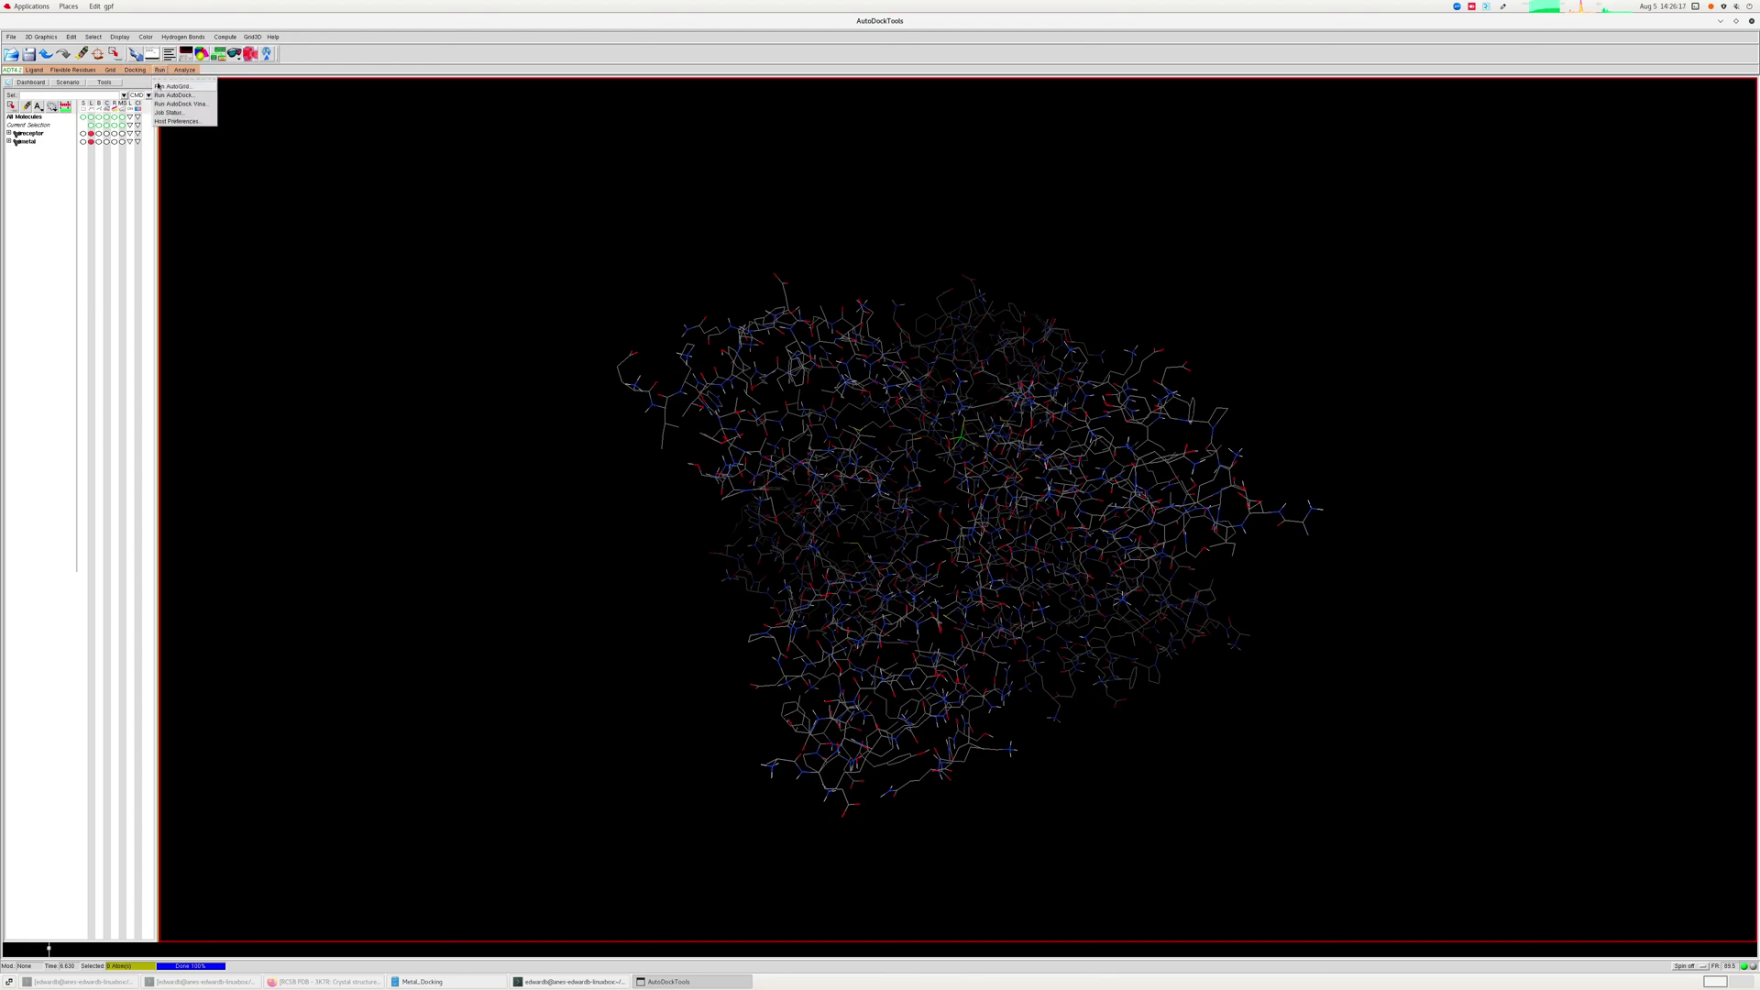
left_click(175, 87)
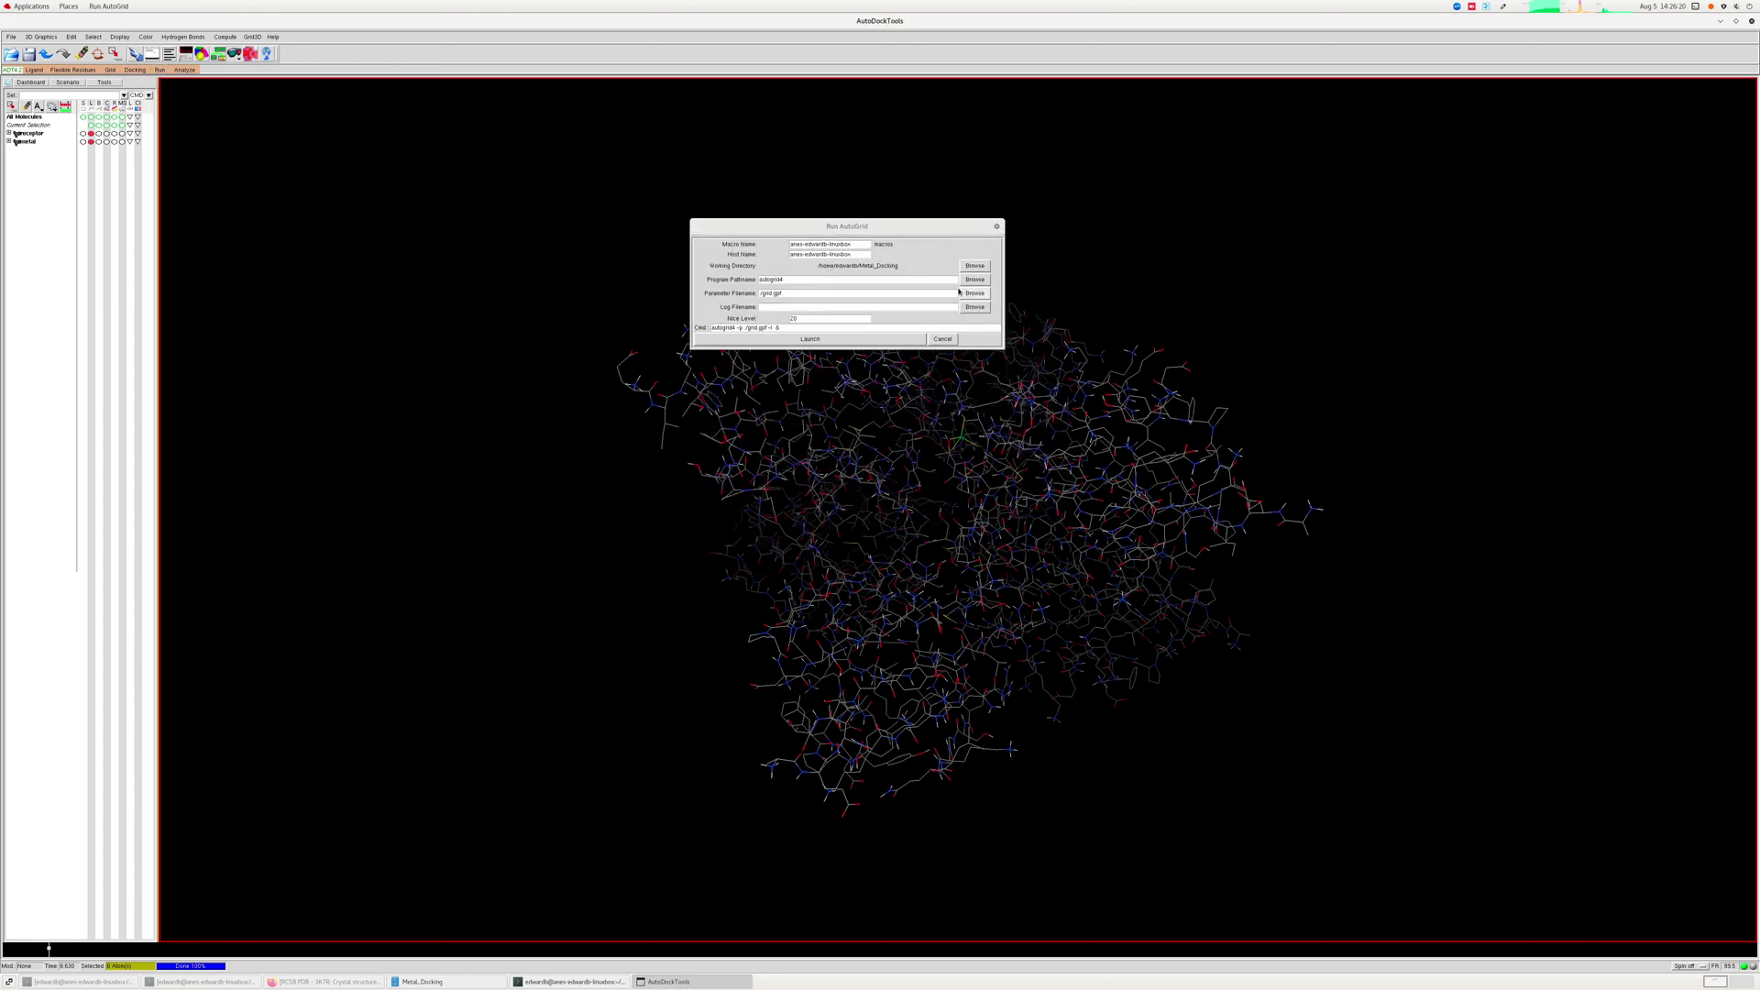
left_click(974, 293)
double_click(772, 280)
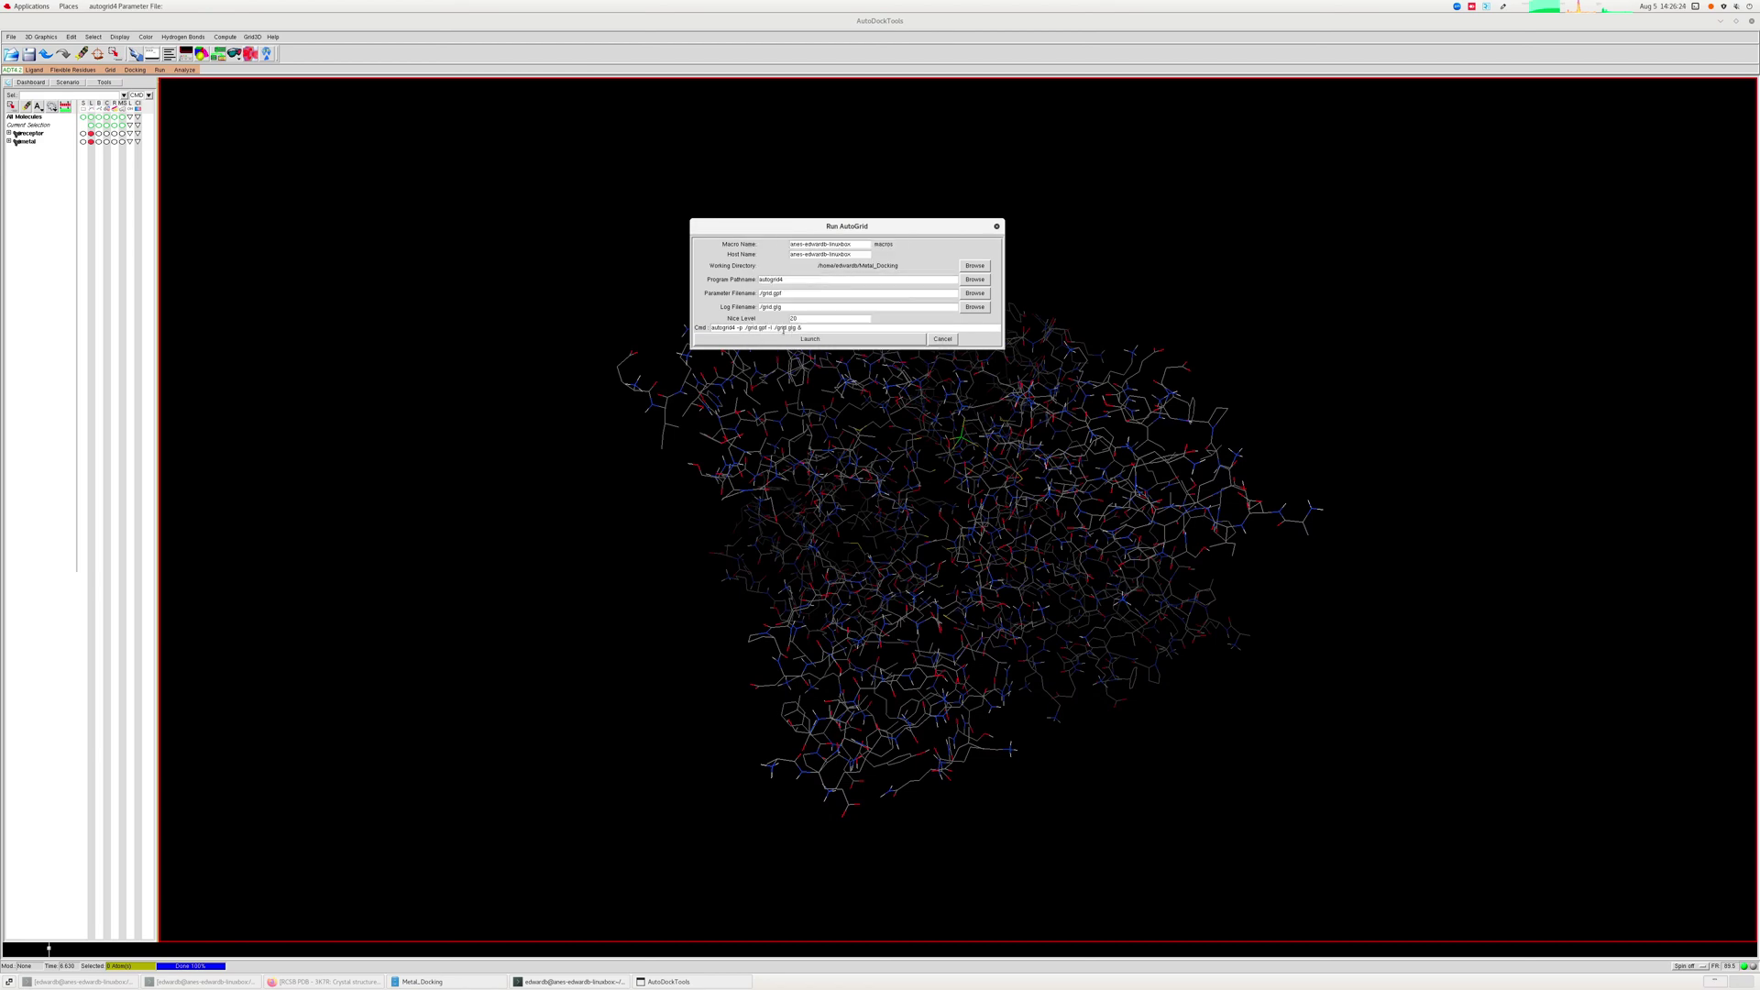
left_click(807, 339)
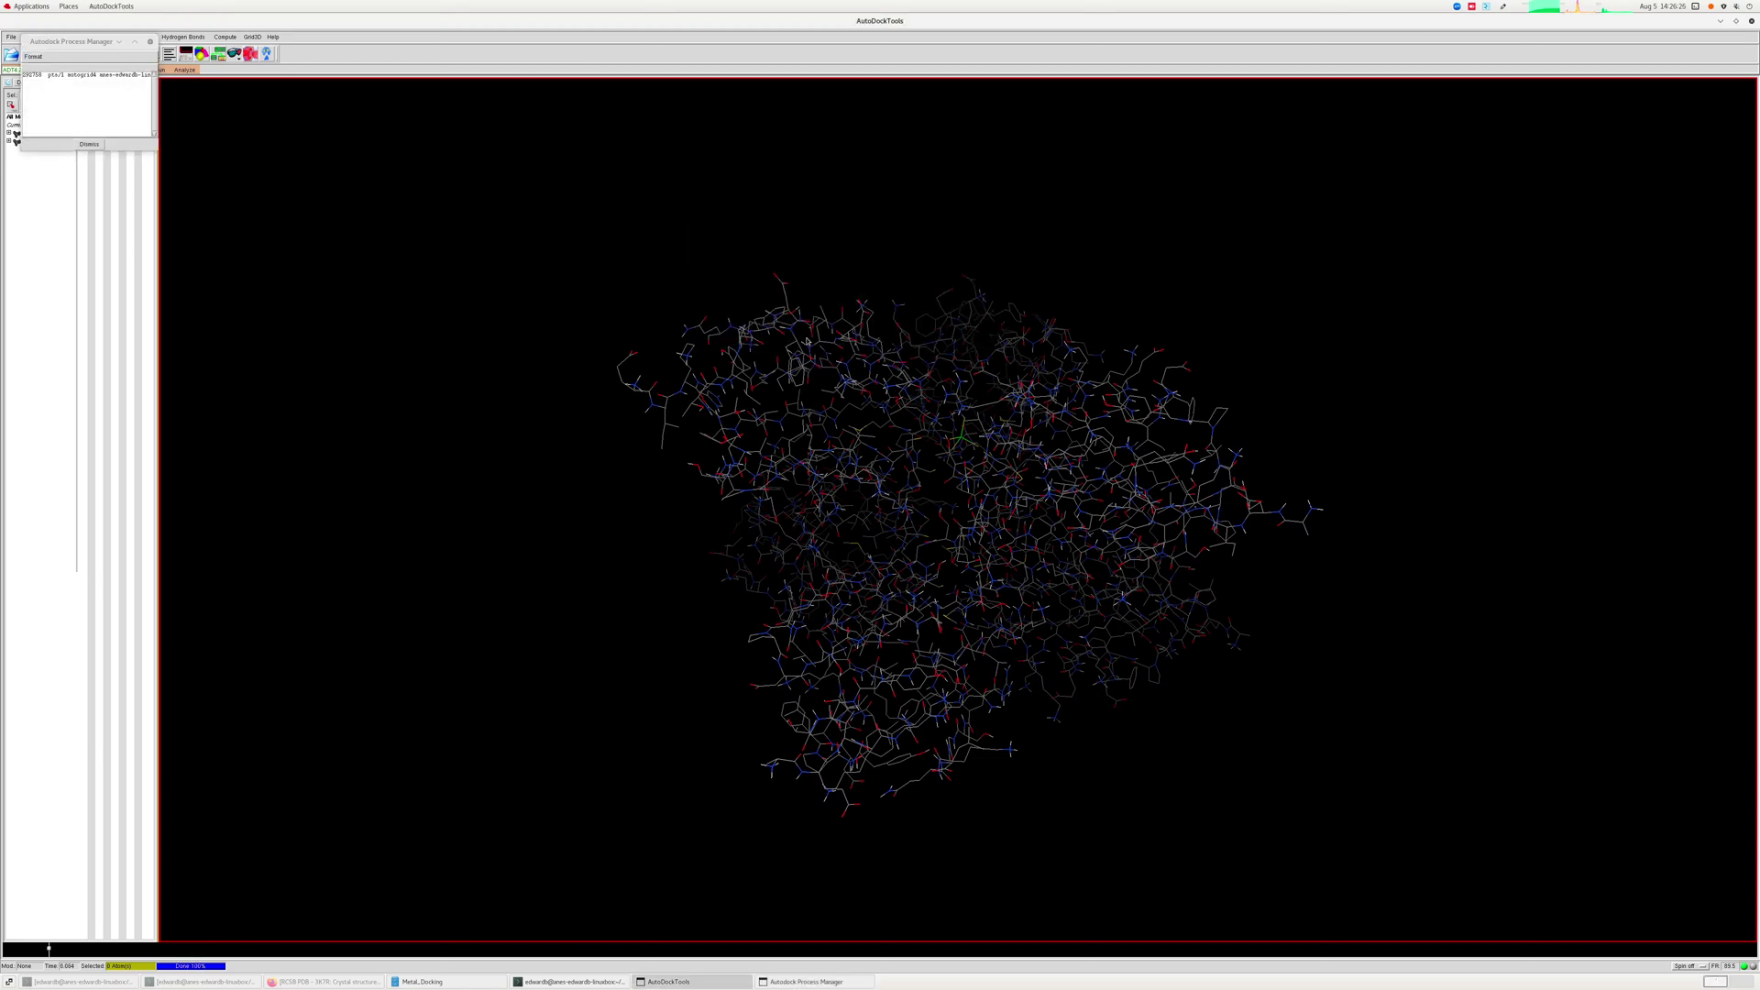
left_click(89, 144)
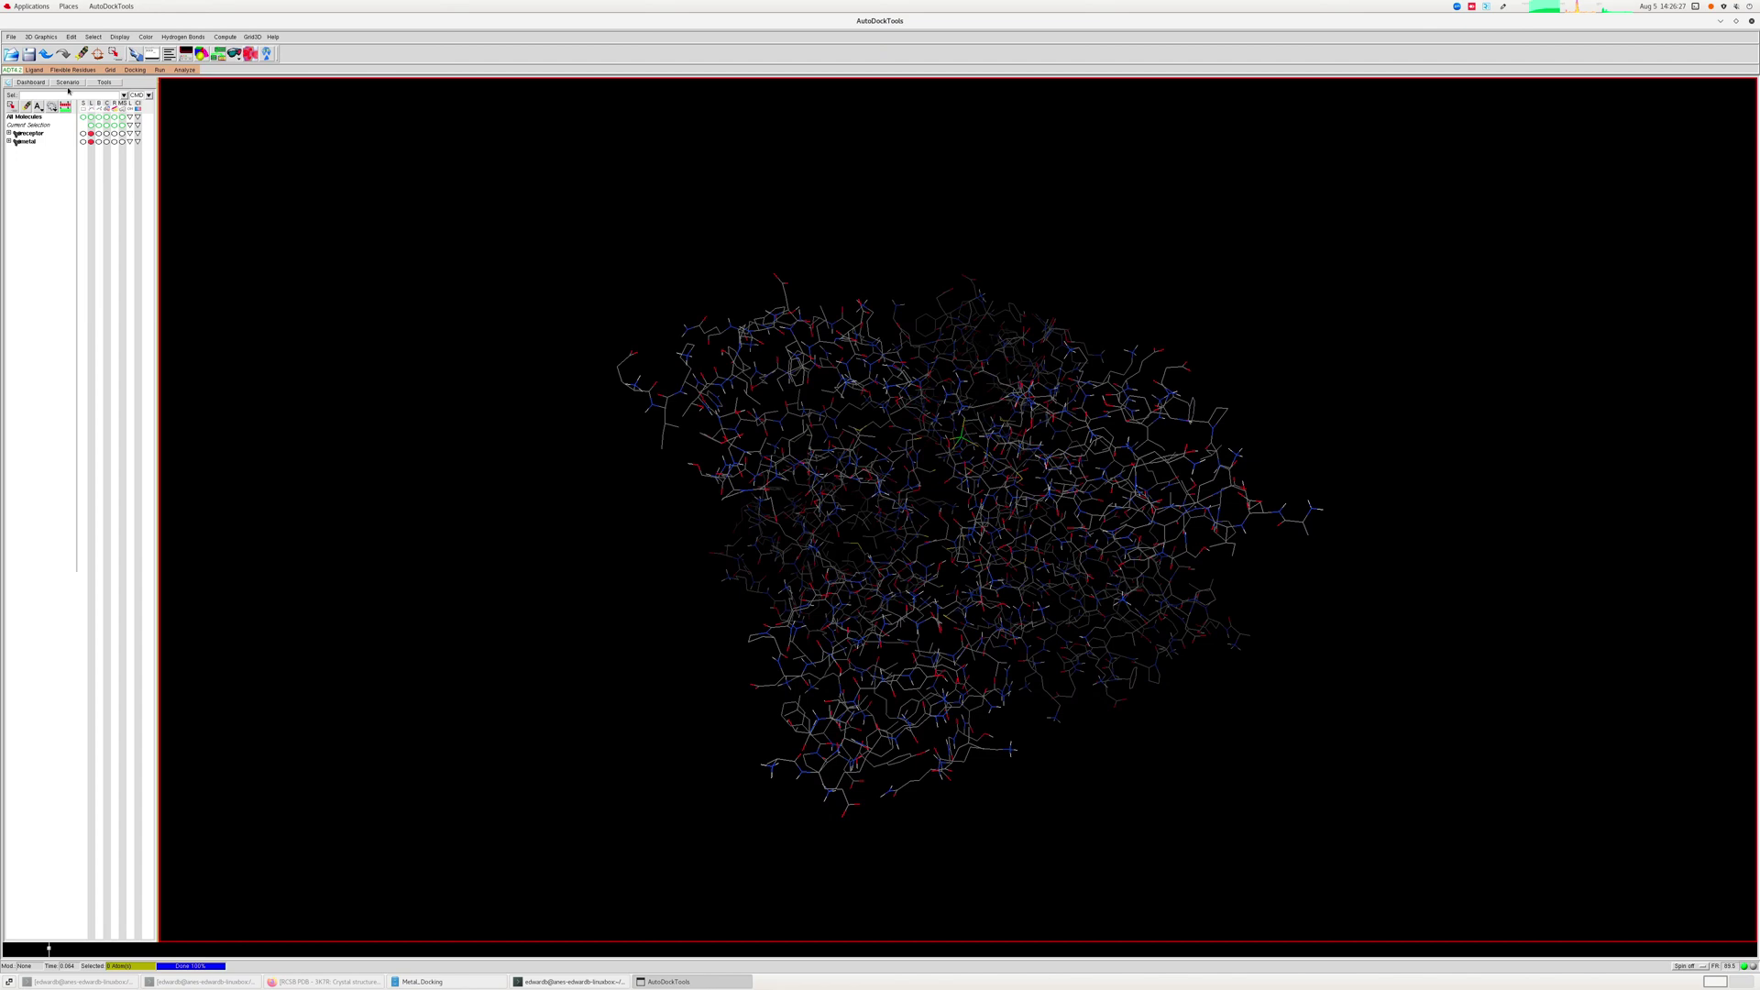
Open grid.glg from the Metal_Docking folder in the text editor and review the AutoGrid log.
left_click(422, 982)
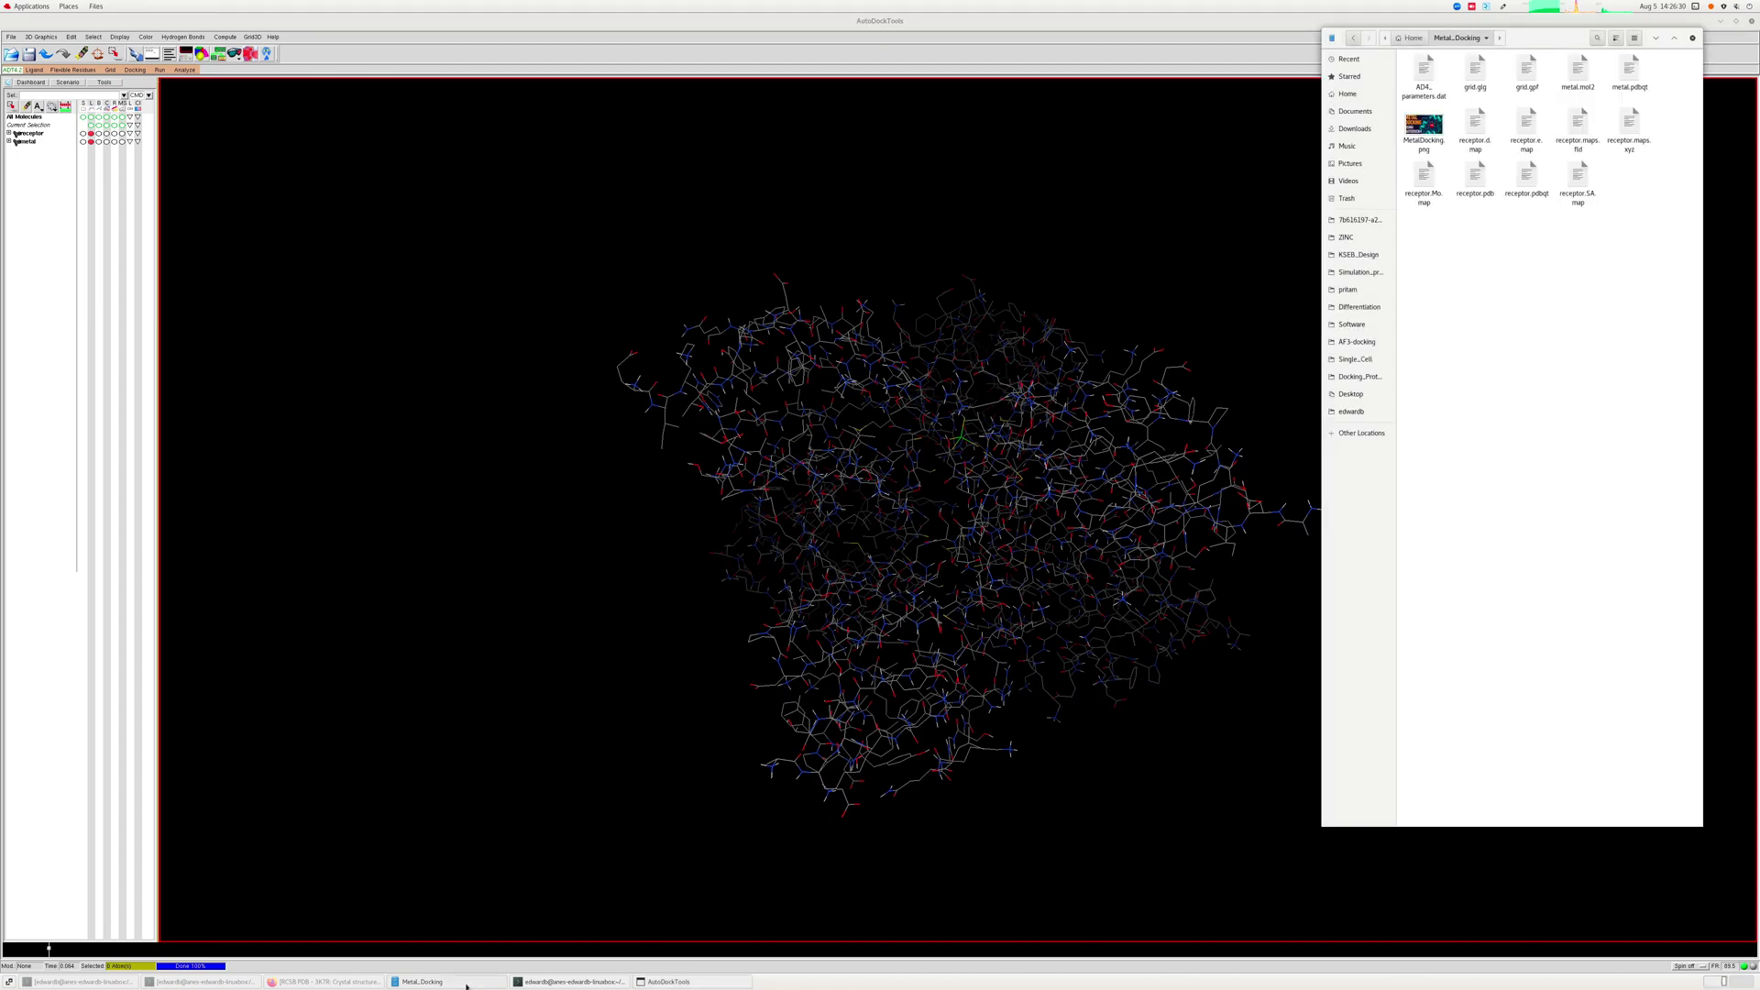
double_click(1469, 72)
scroll(1465, 73, "down", 20)
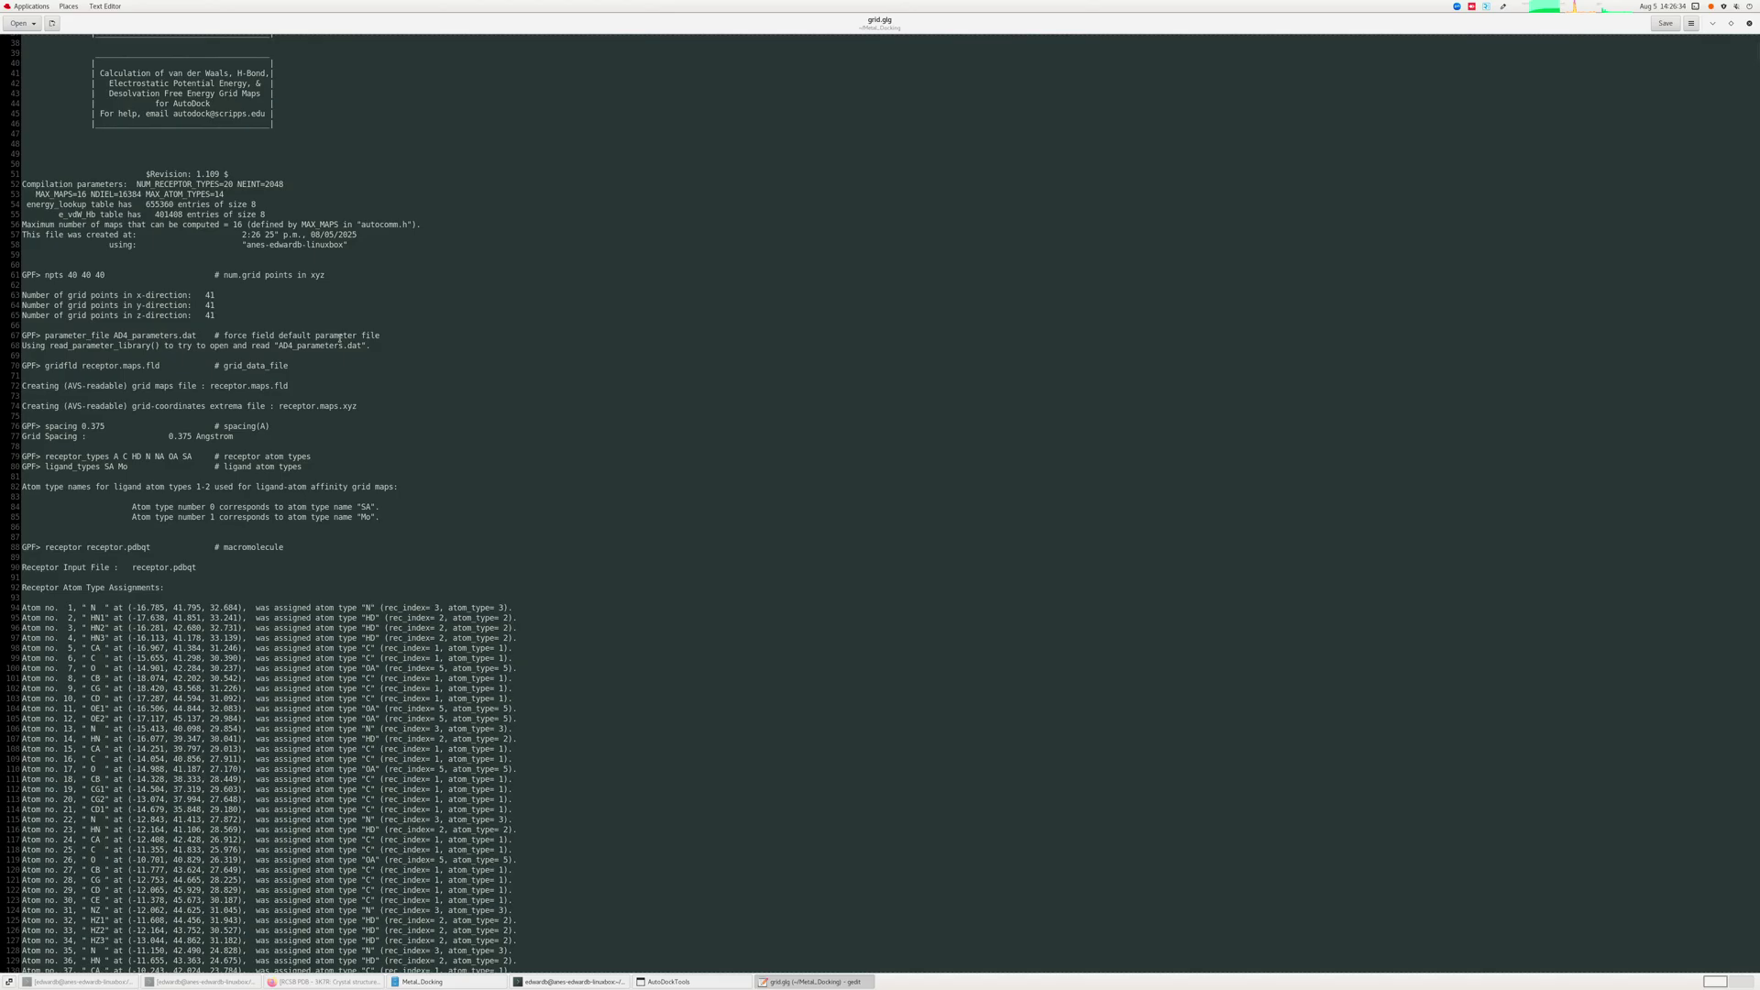
Examine the rest of grid.glg, checking the SA and Mo grid map energies and the autogrid4 completion line.
scroll(336, 352, "down", 20)
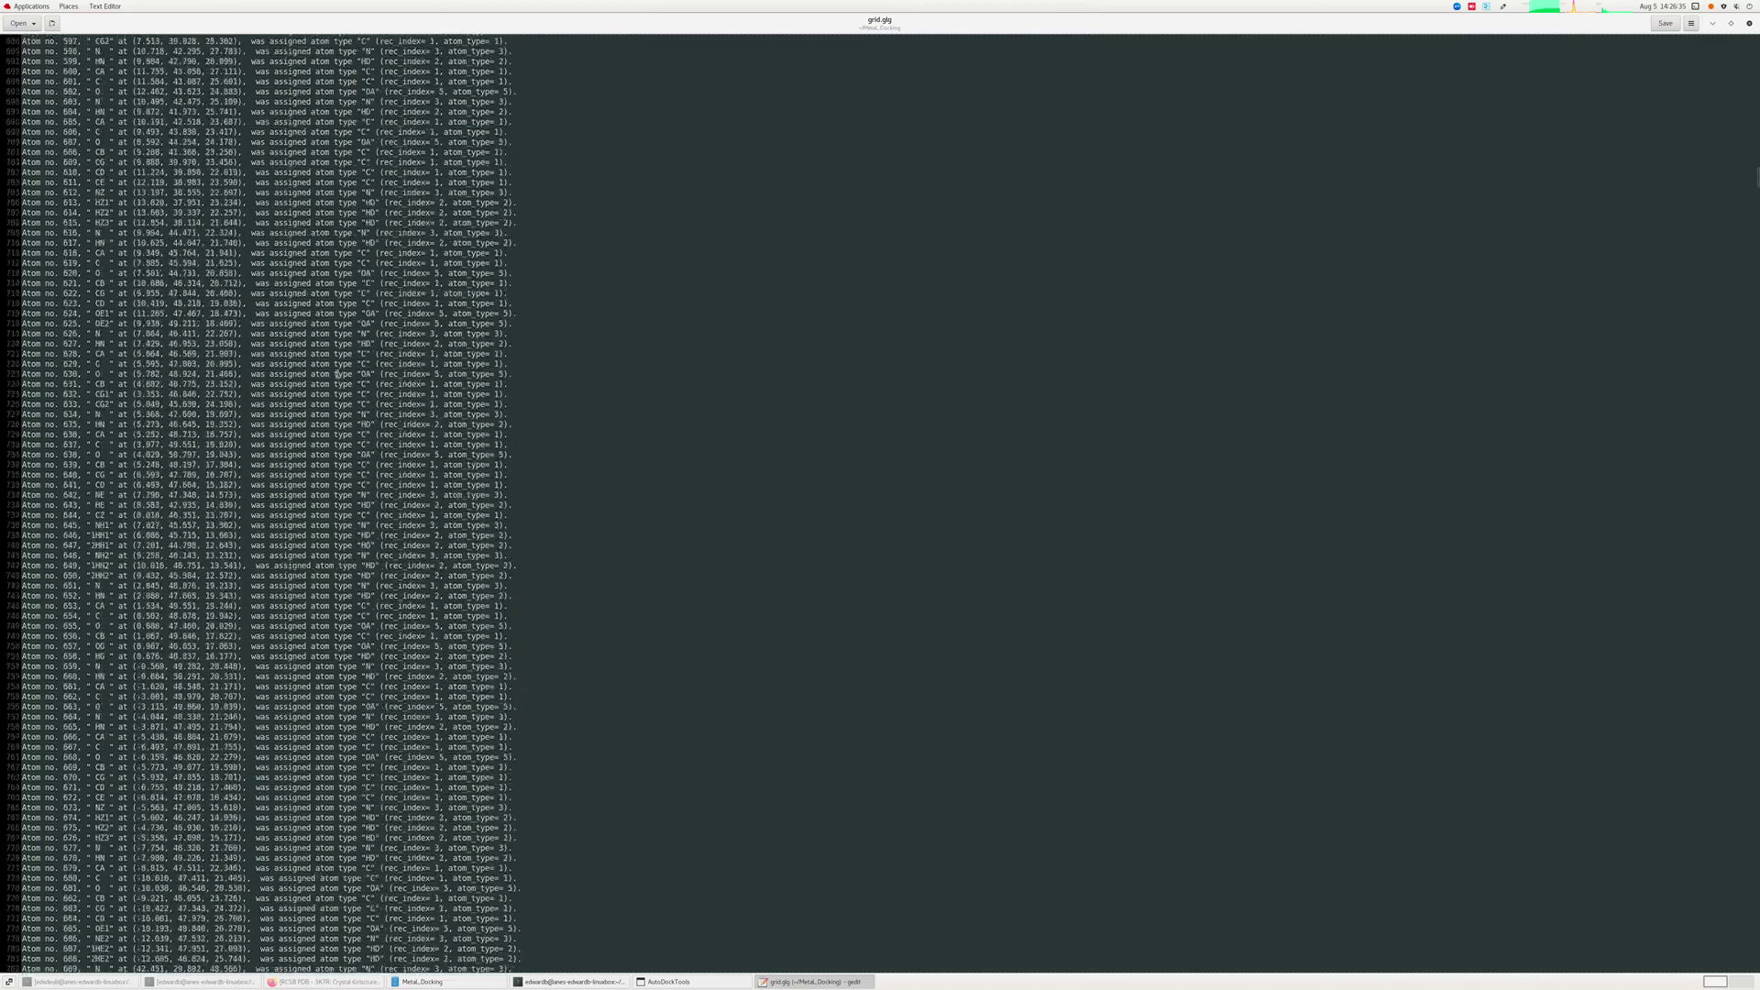
scroll(335, 383, "down", 14)
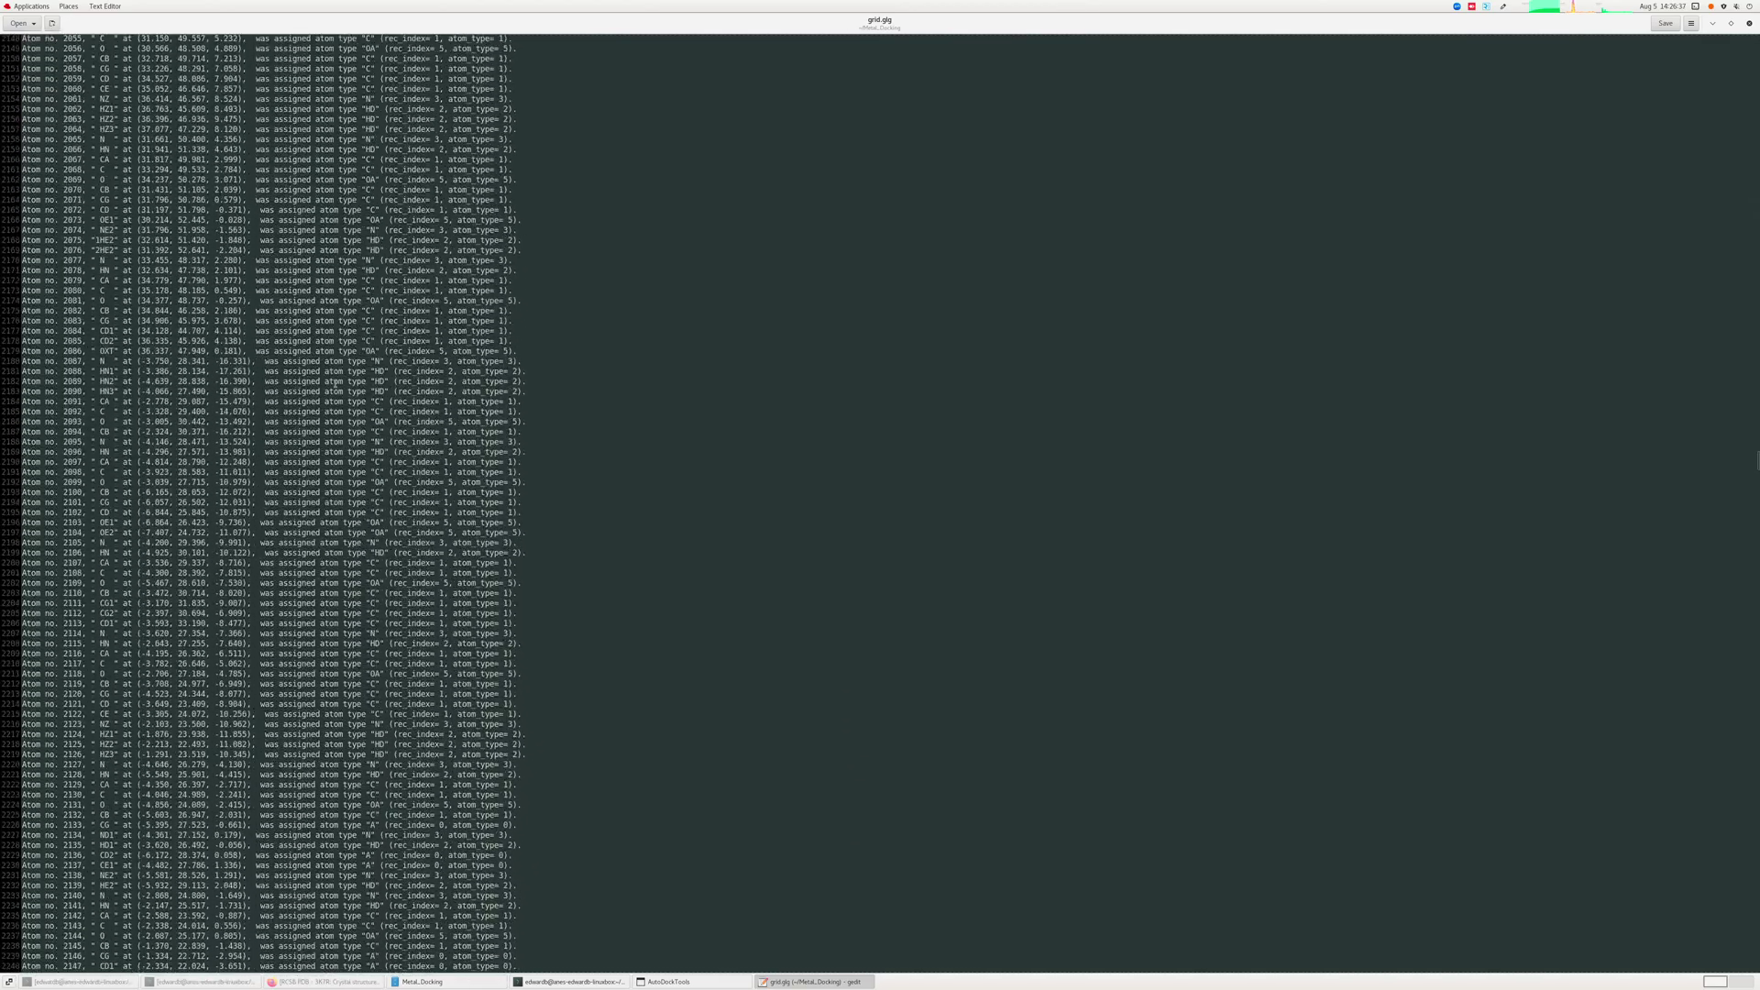
scroll(336, 383, "down", 20)
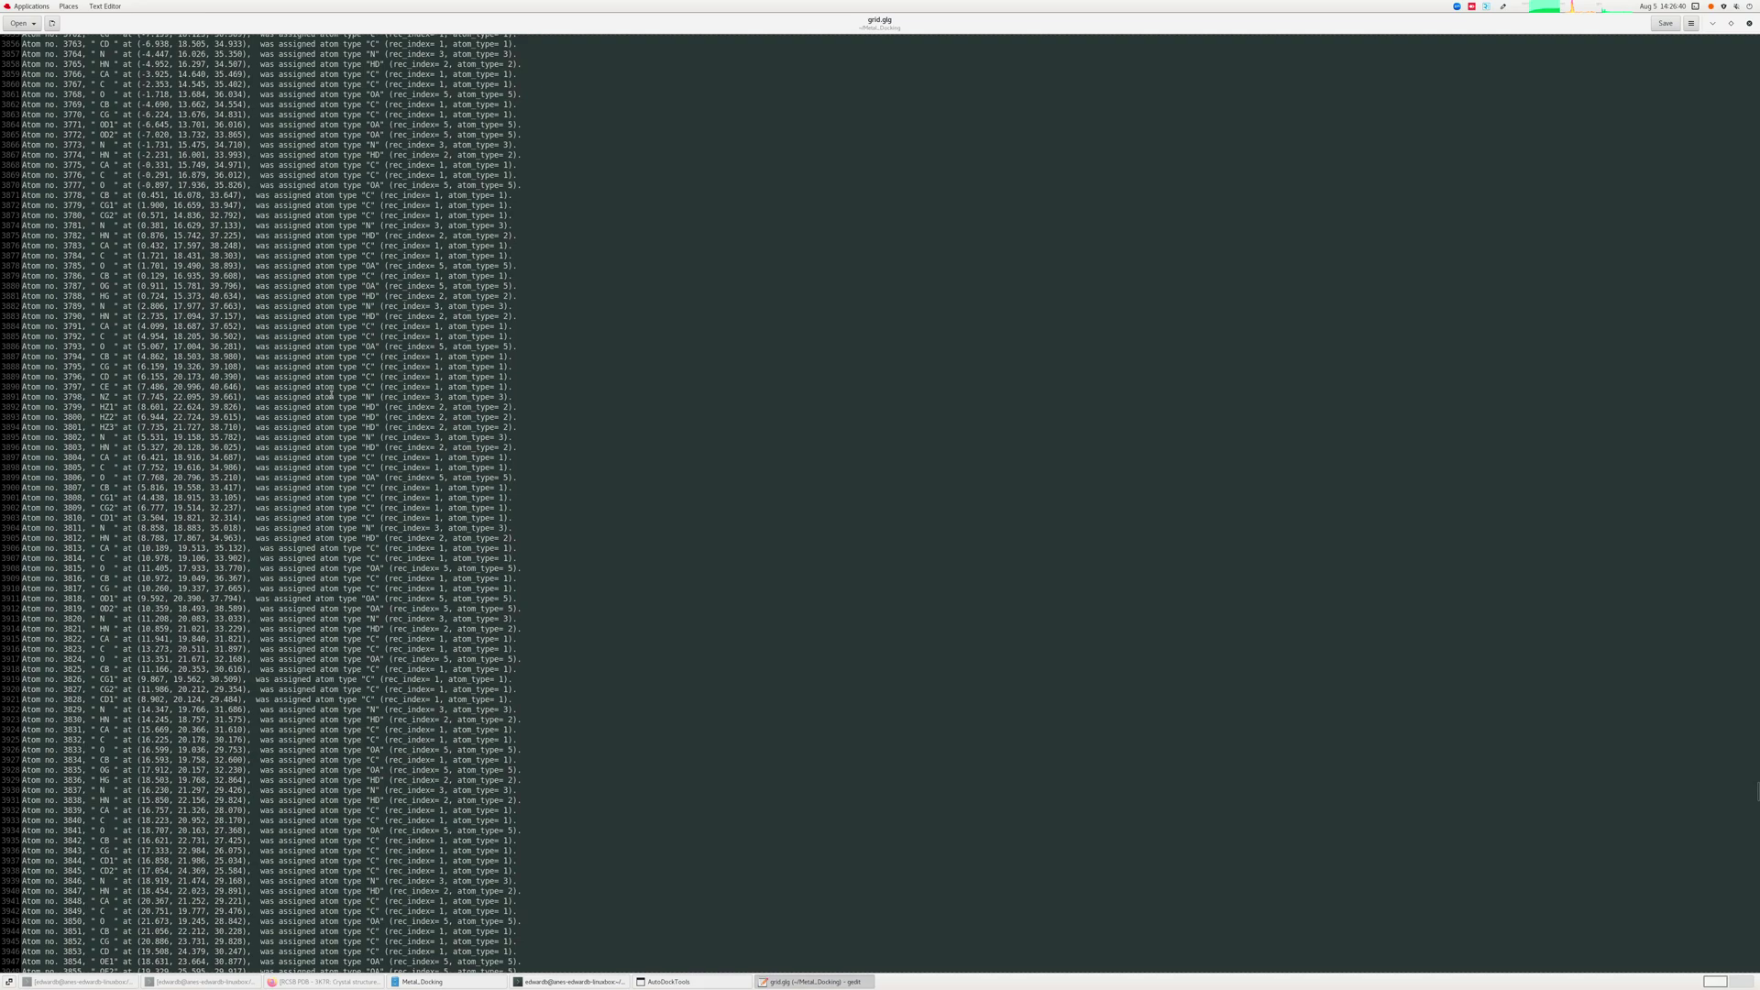
scroll(331, 394, "down", 20)
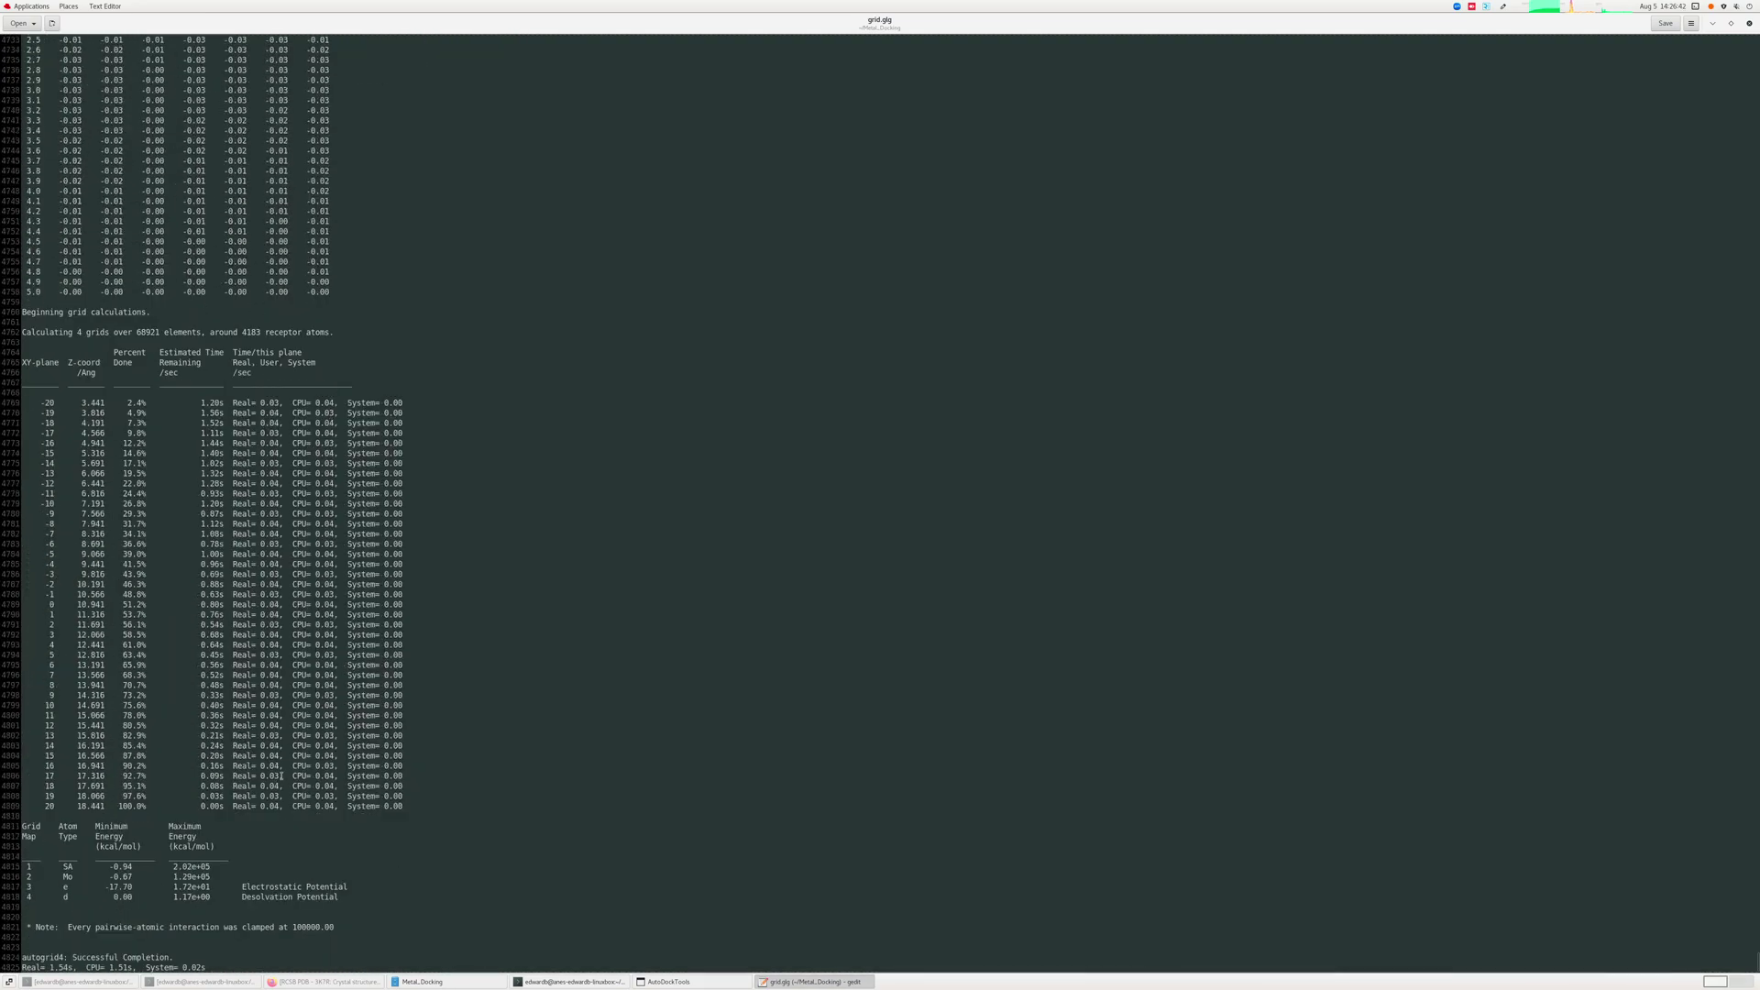
left_click_drag(347, 897, 201, 877)
left_click(62, 877)
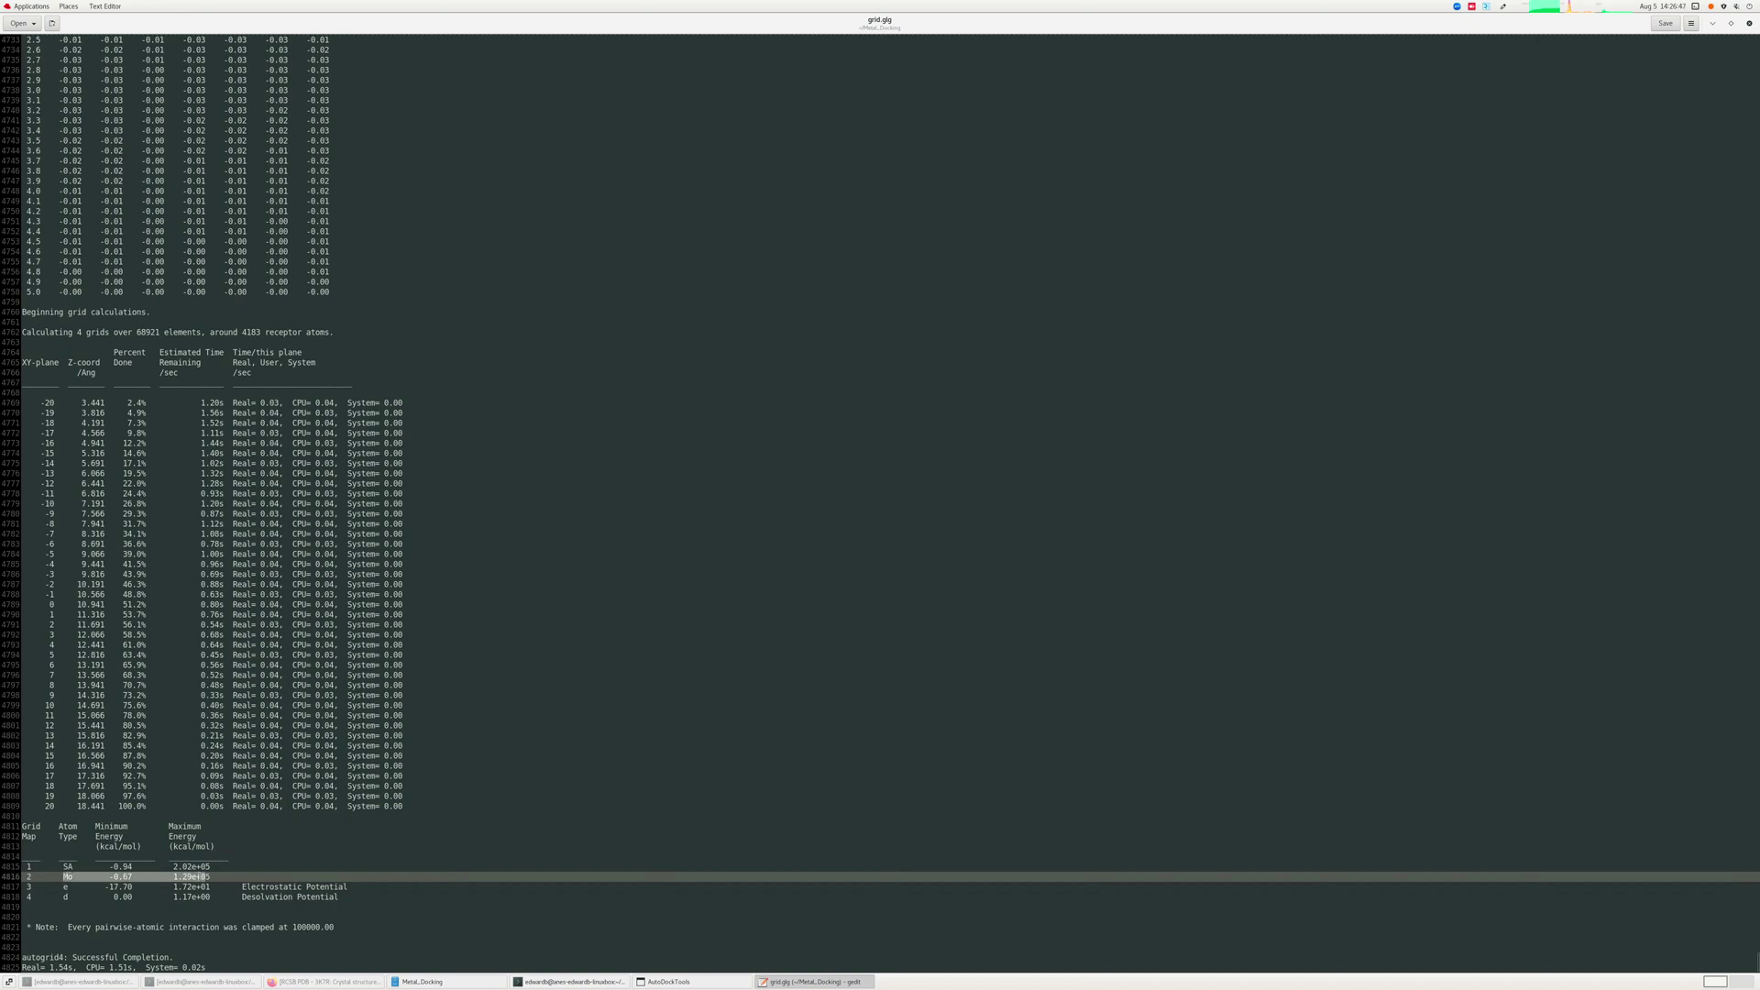
left_click(347, 847)
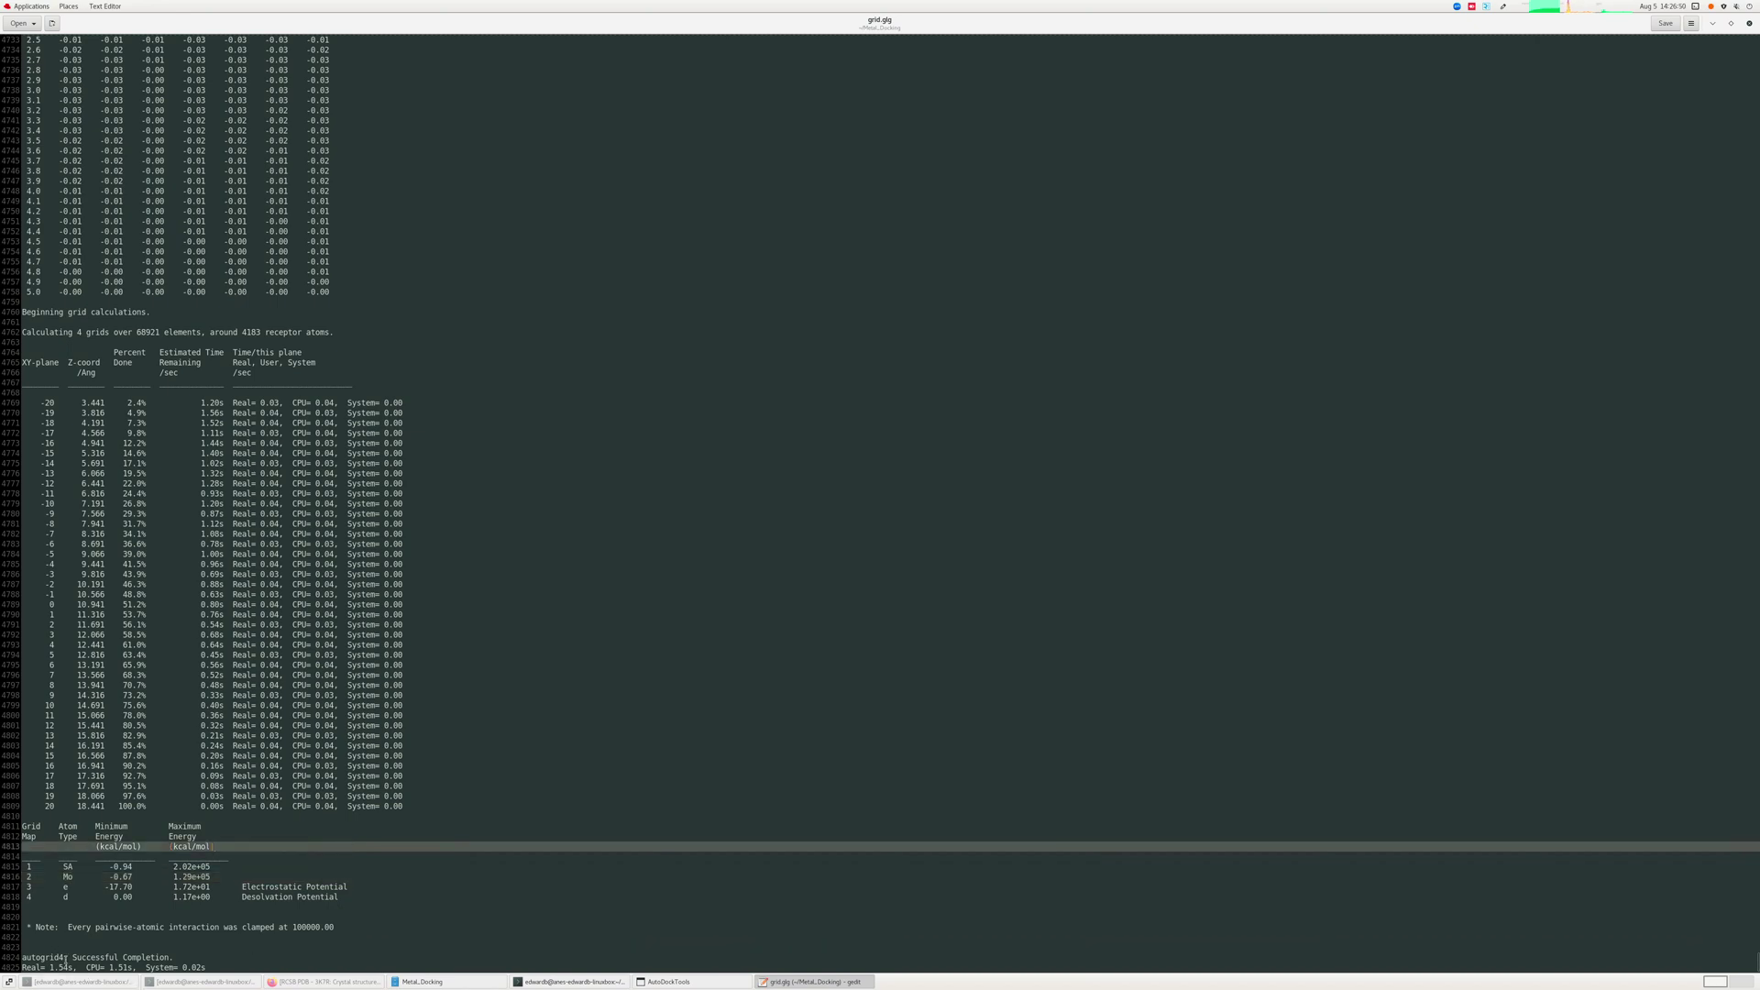
left_click_drag(68, 956, 192, 954)
left_click(266, 945)
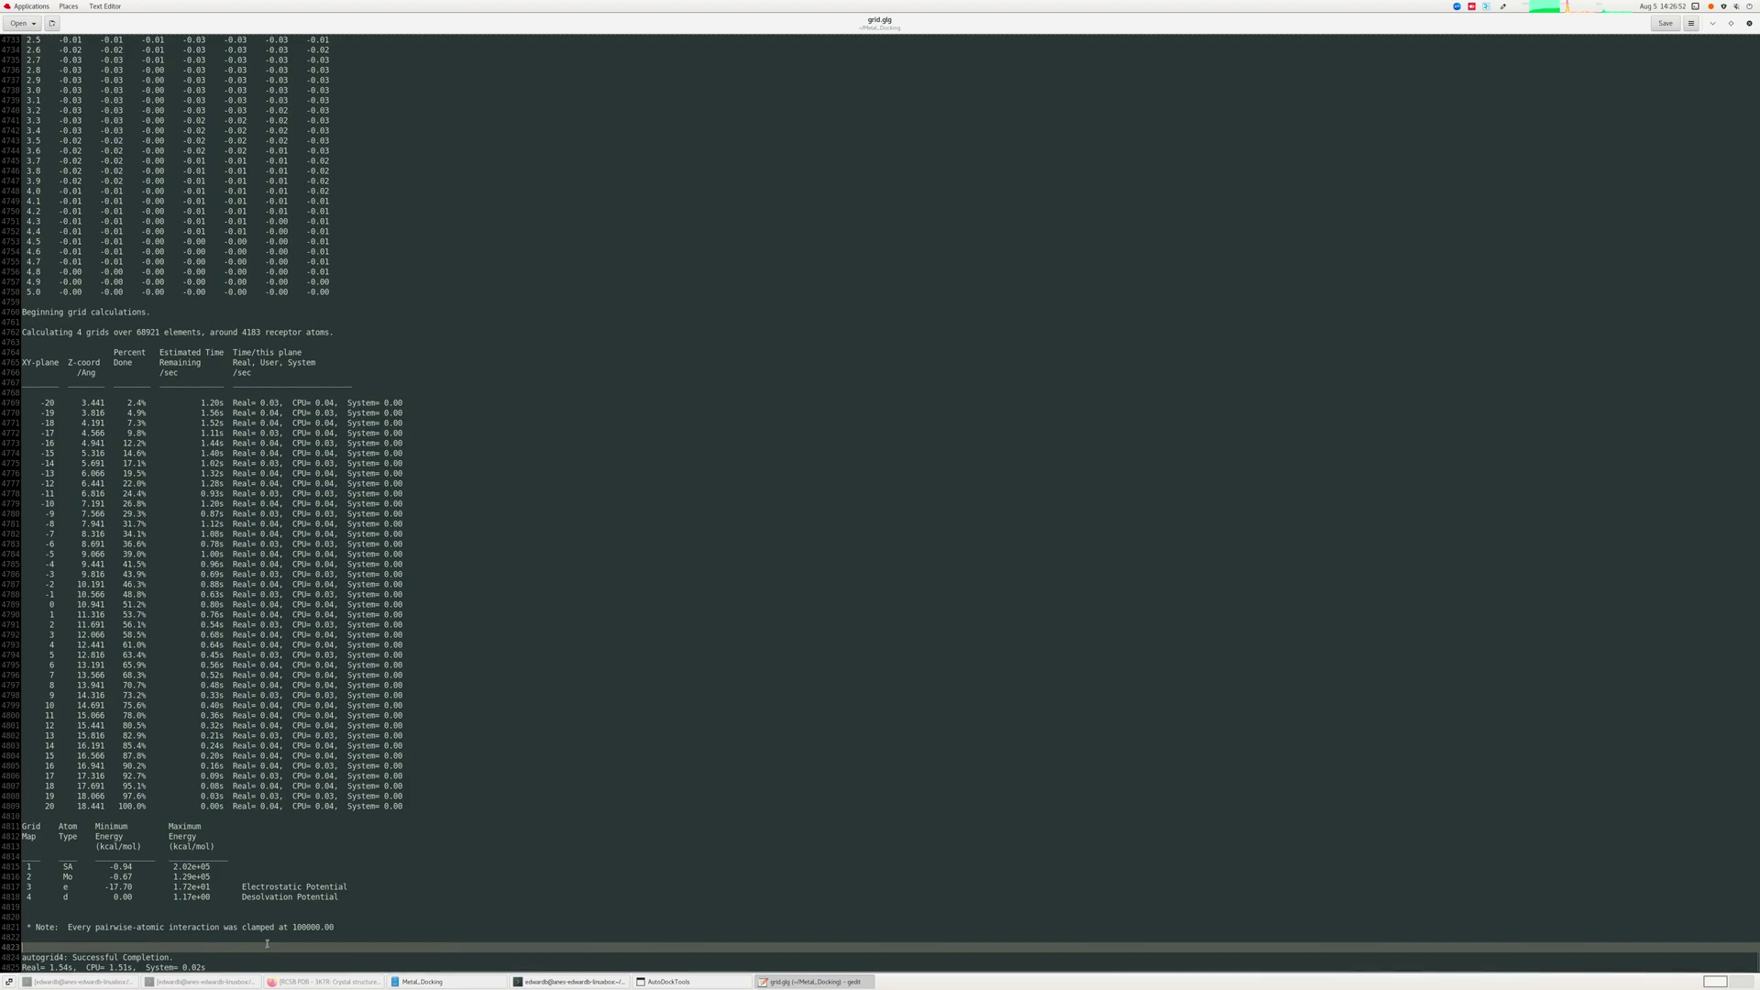
Restore the grid.glg window to a smaller size, look over the energy tables, and close the log.
left_click(1730, 25)
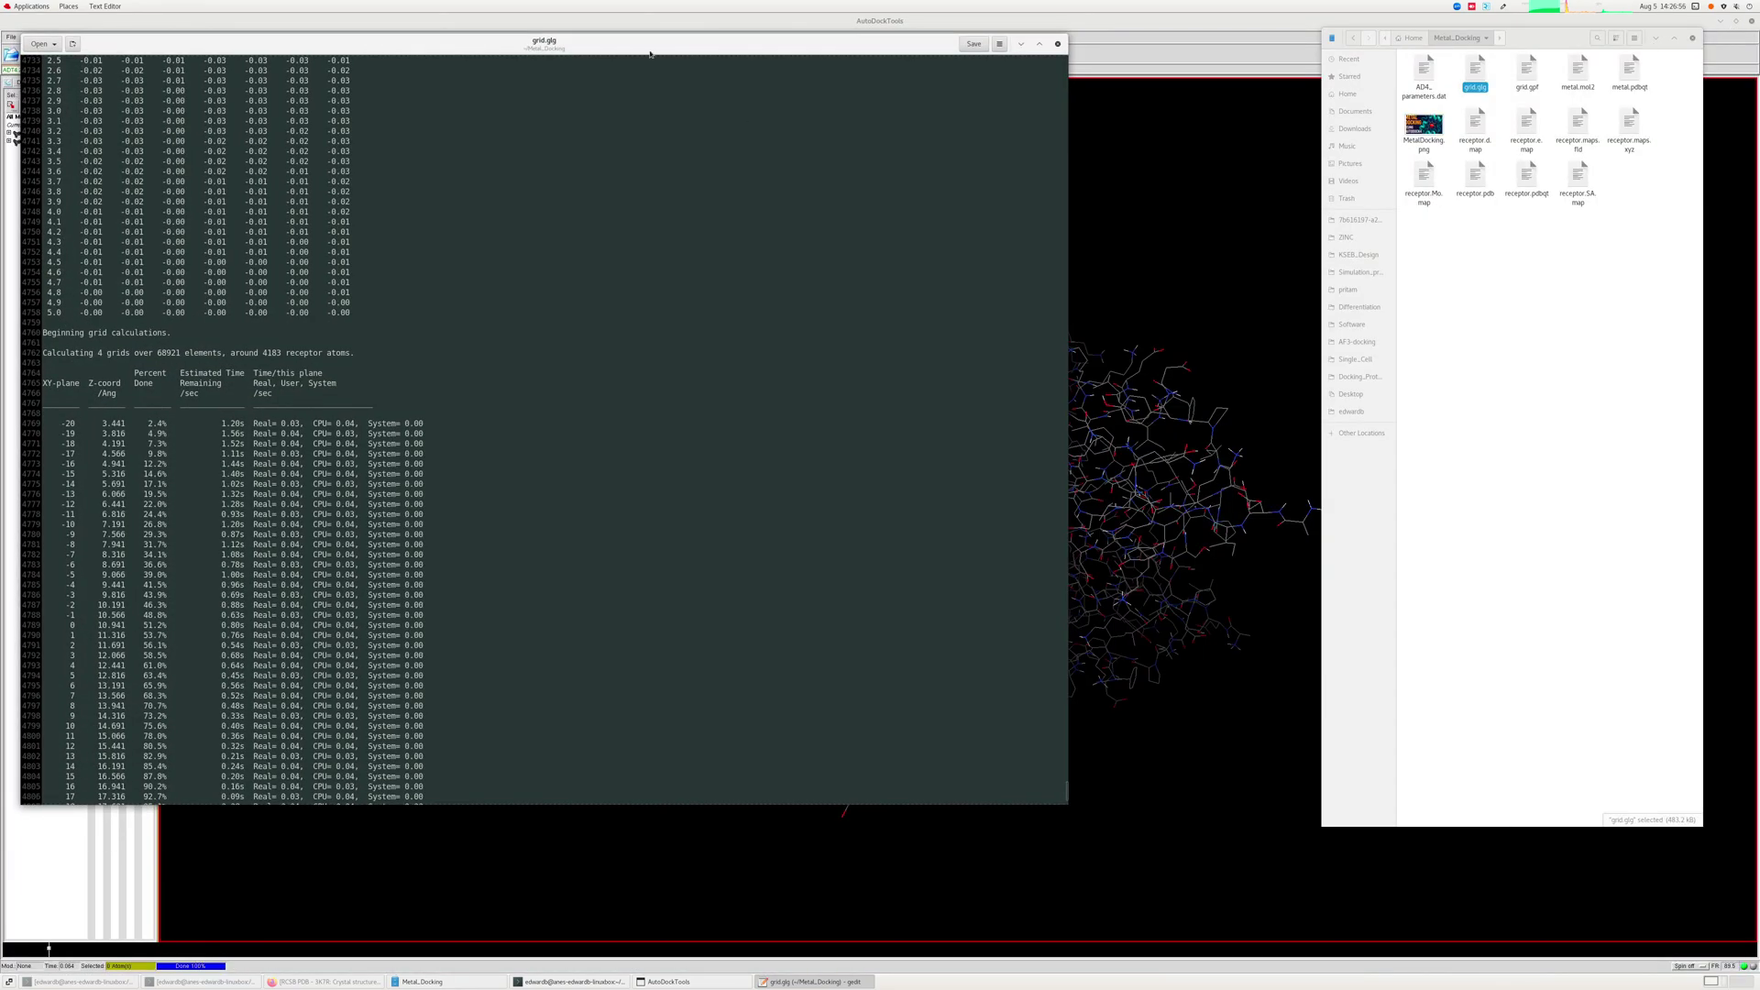
left_click_drag(650, 54, 1125, 79)
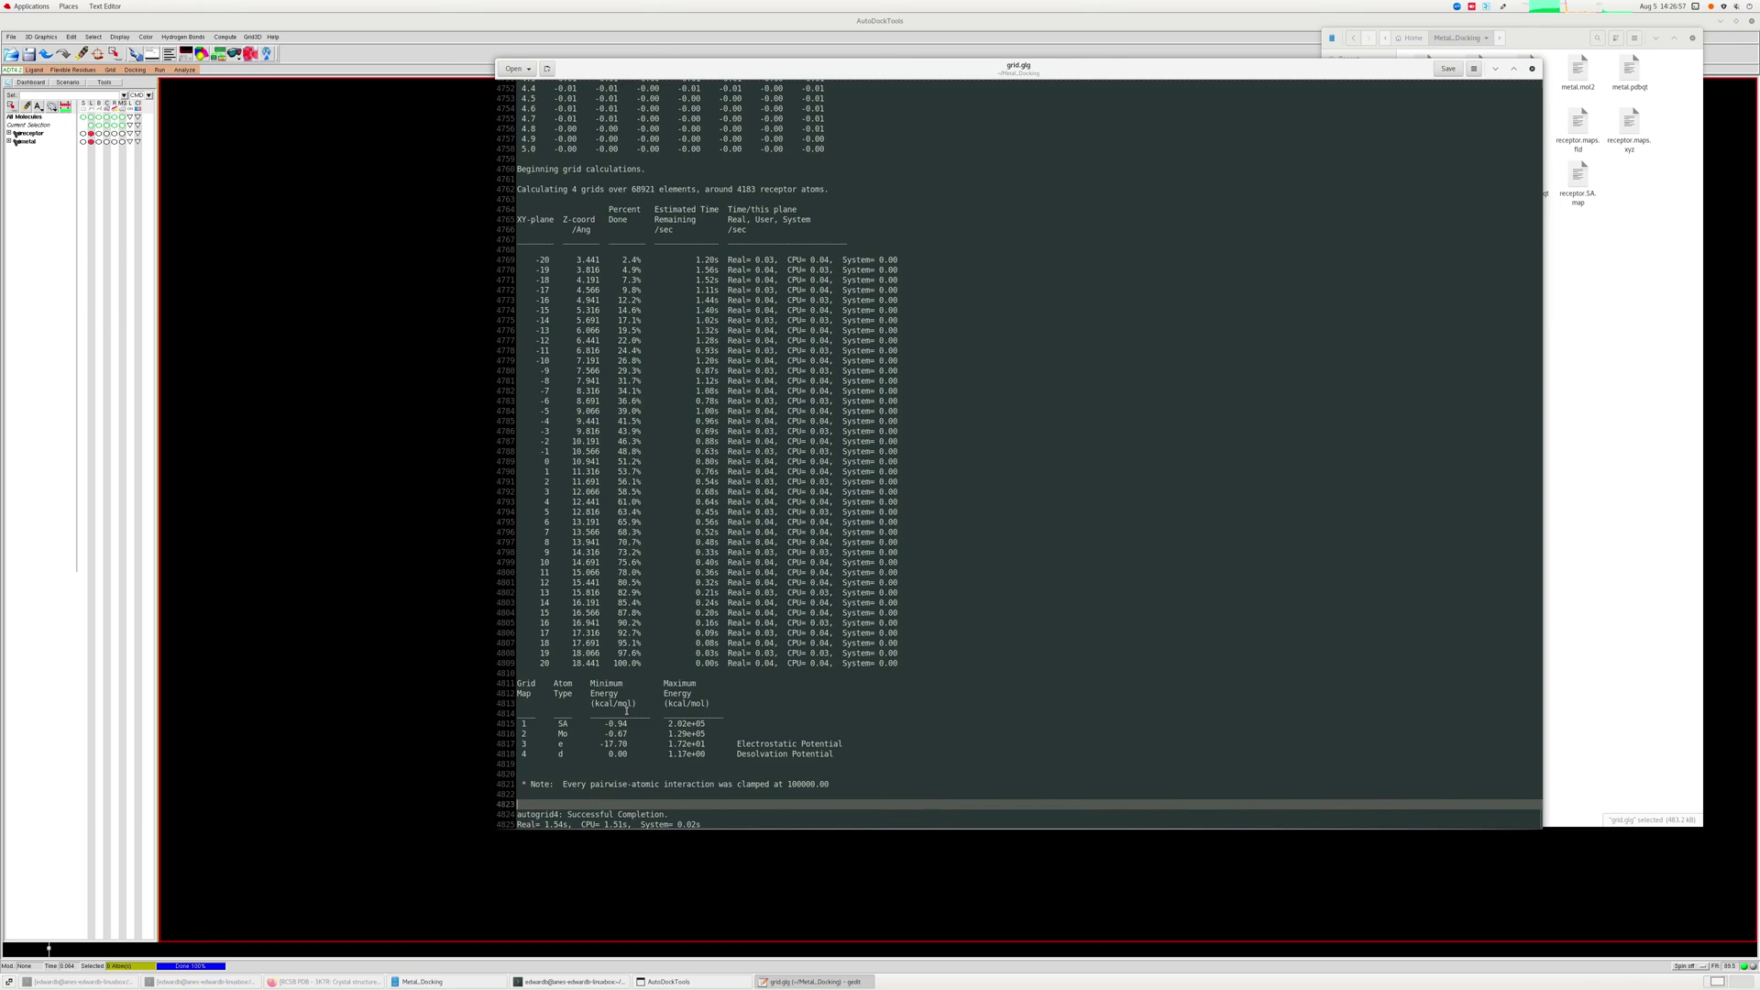
left_click_drag(627, 710, 739, 809)
left_click(739, 809)
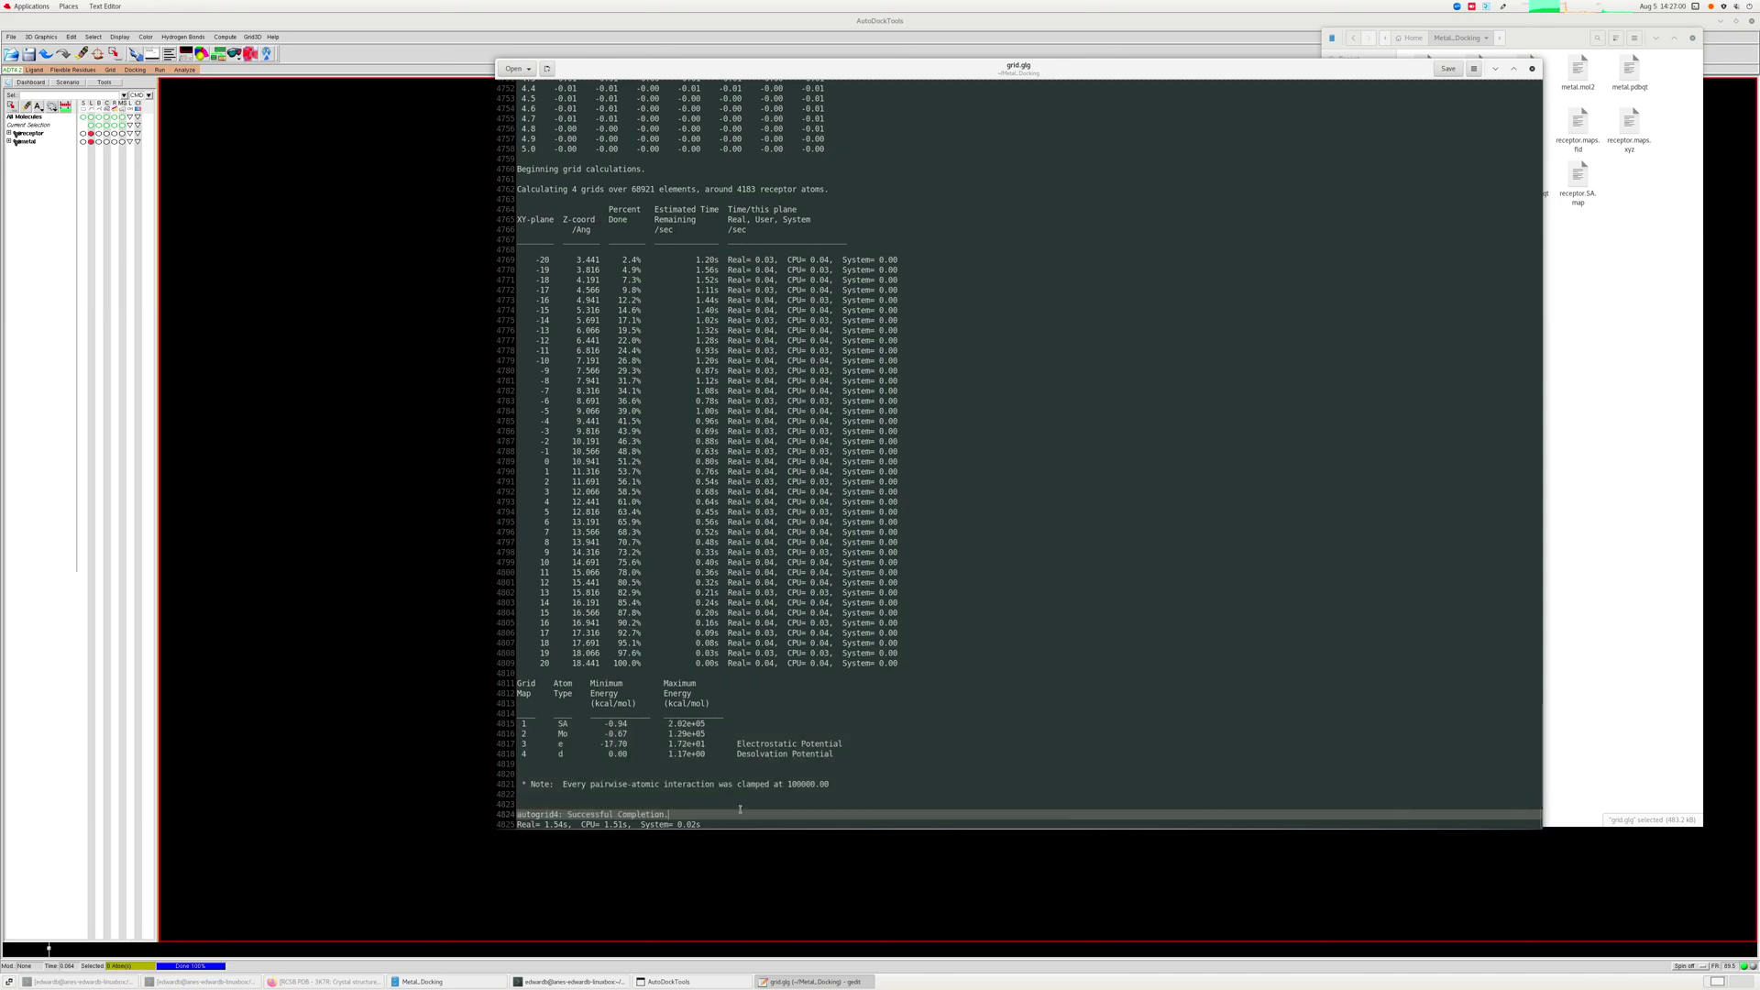
scroll(841, 598, "up", 10)
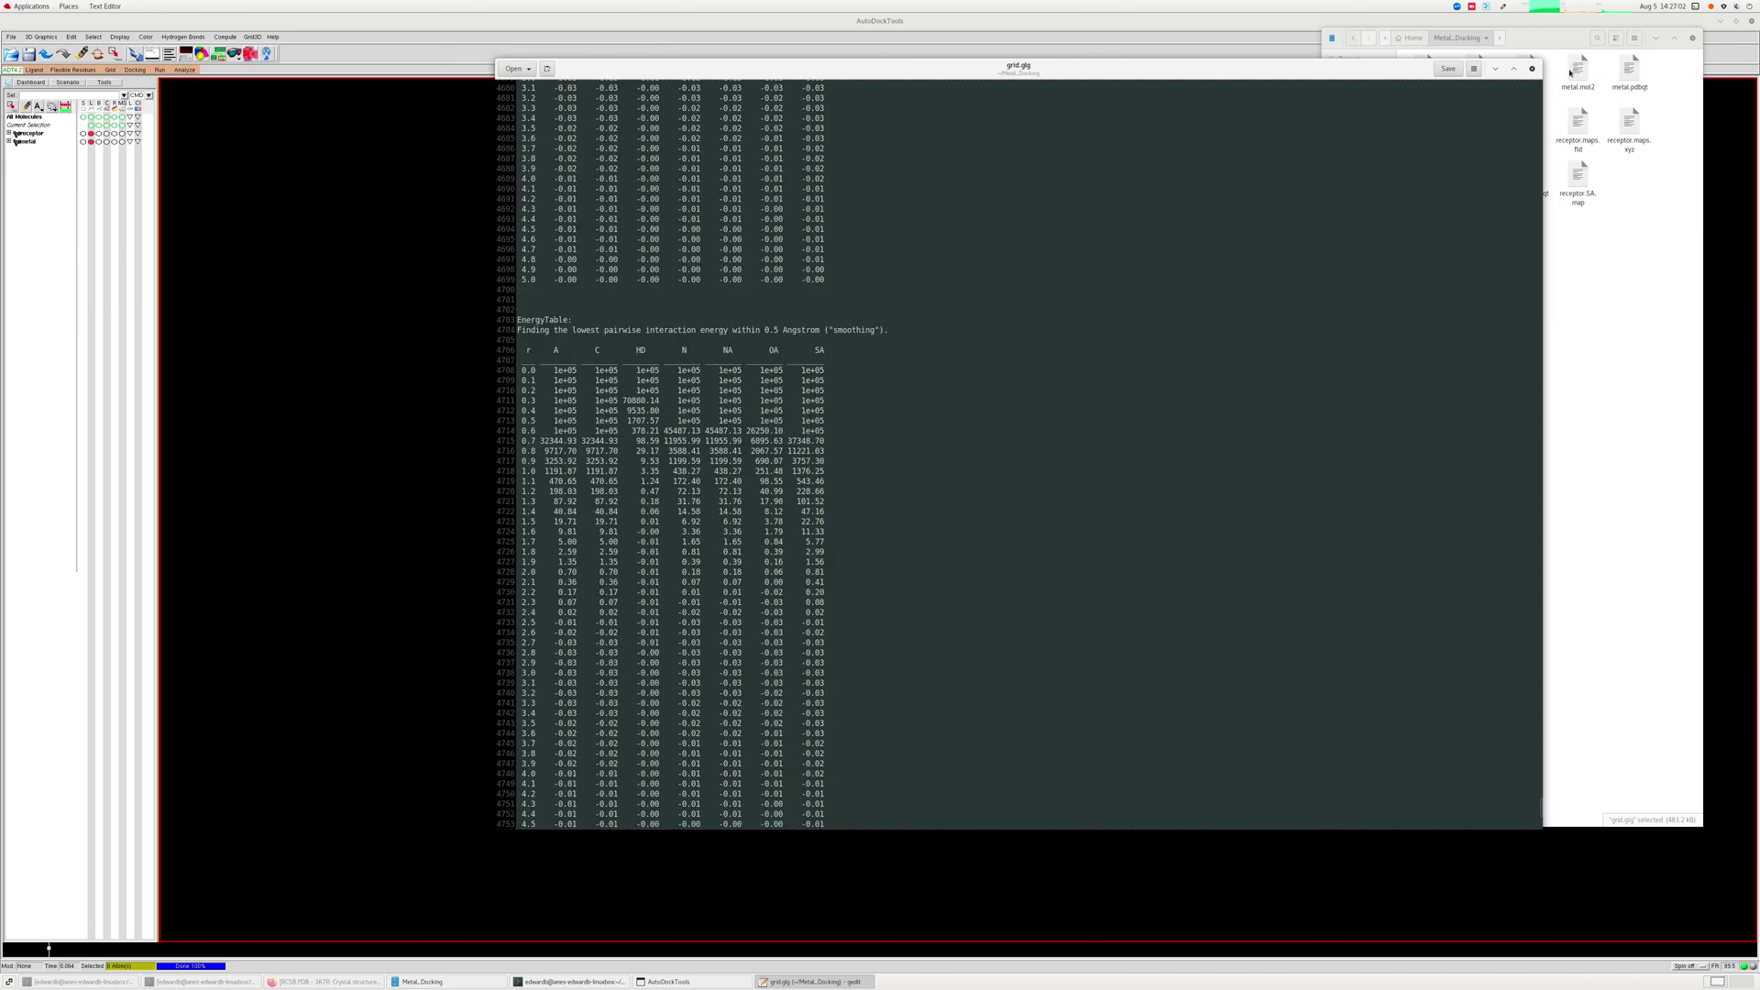
left_click(1532, 70)
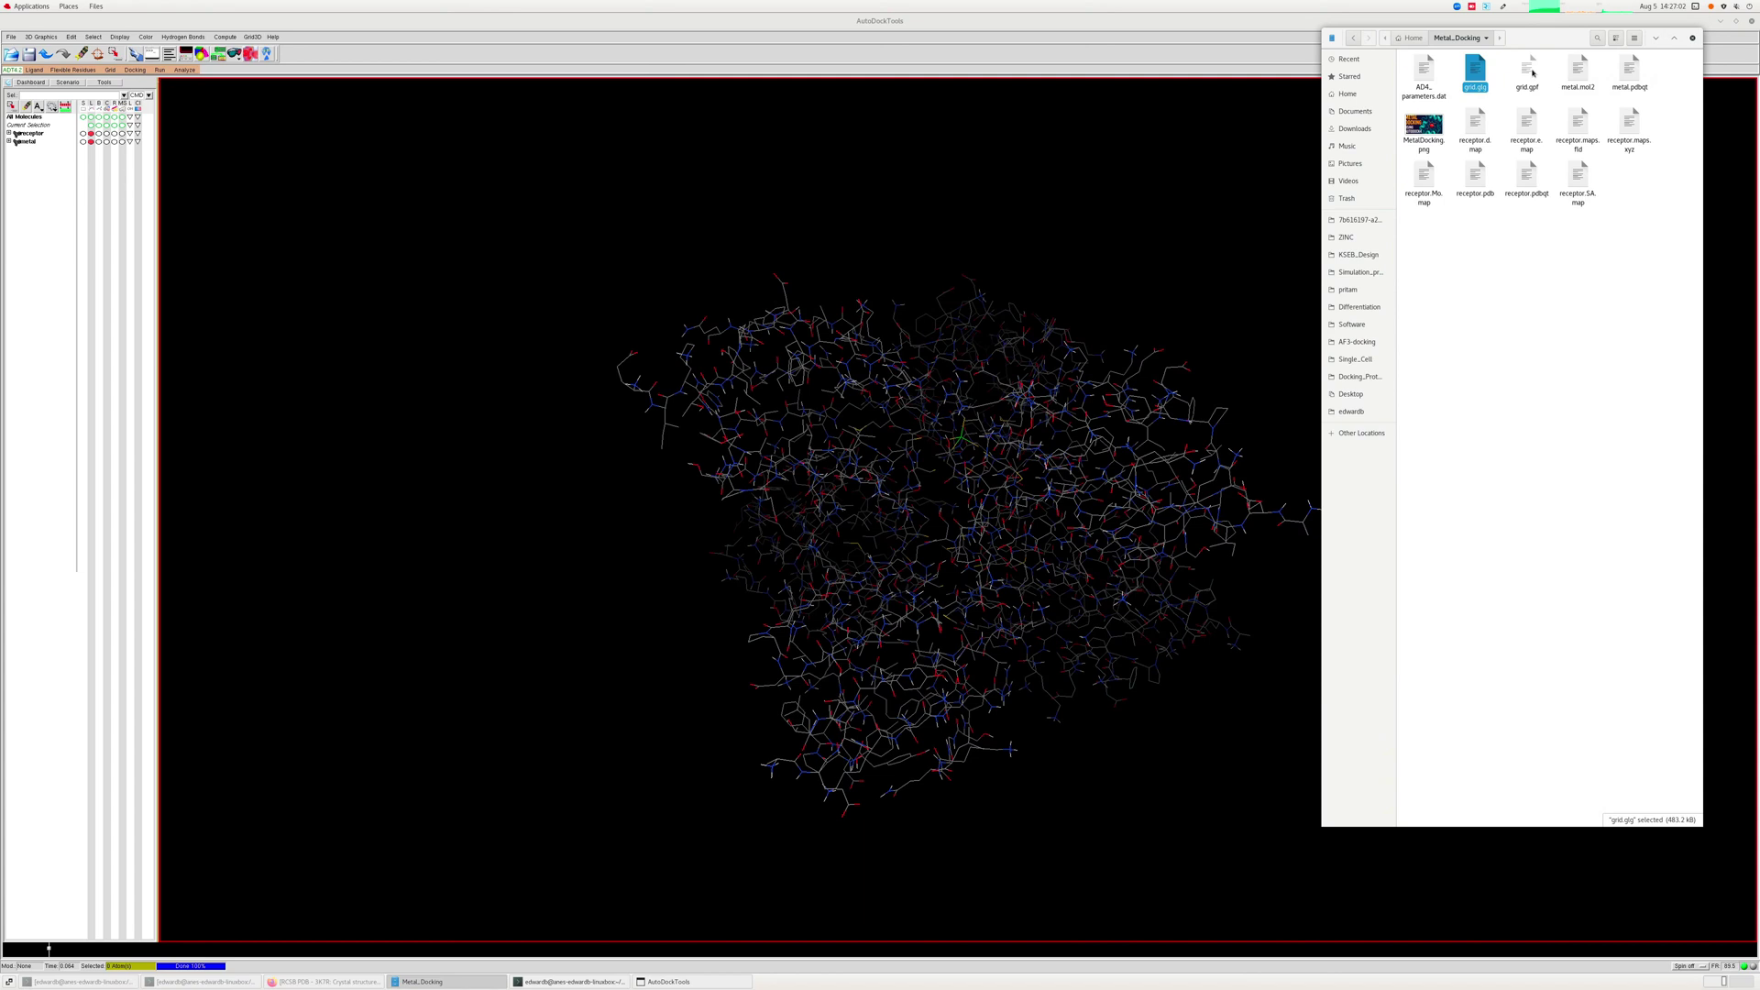
Switch to AutoDockTools and set receptor.pdbqt as the rigid macromolecule file for docking.
key("alt+Tab")
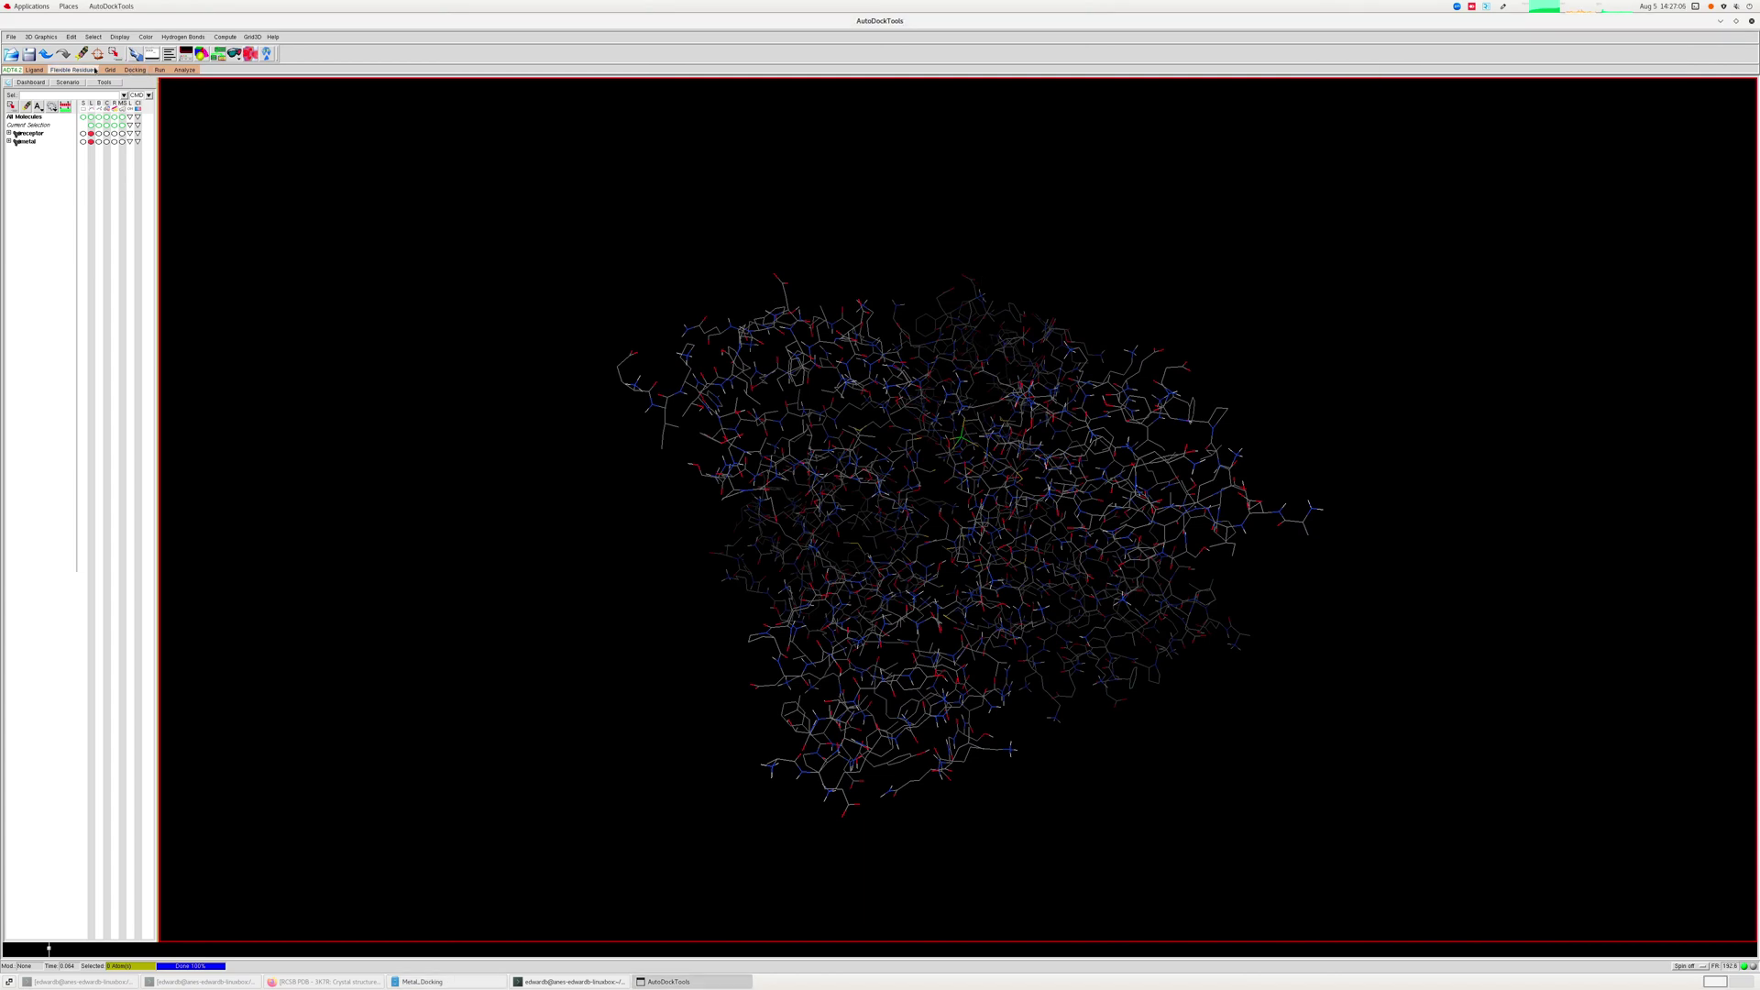
left_click(128, 70)
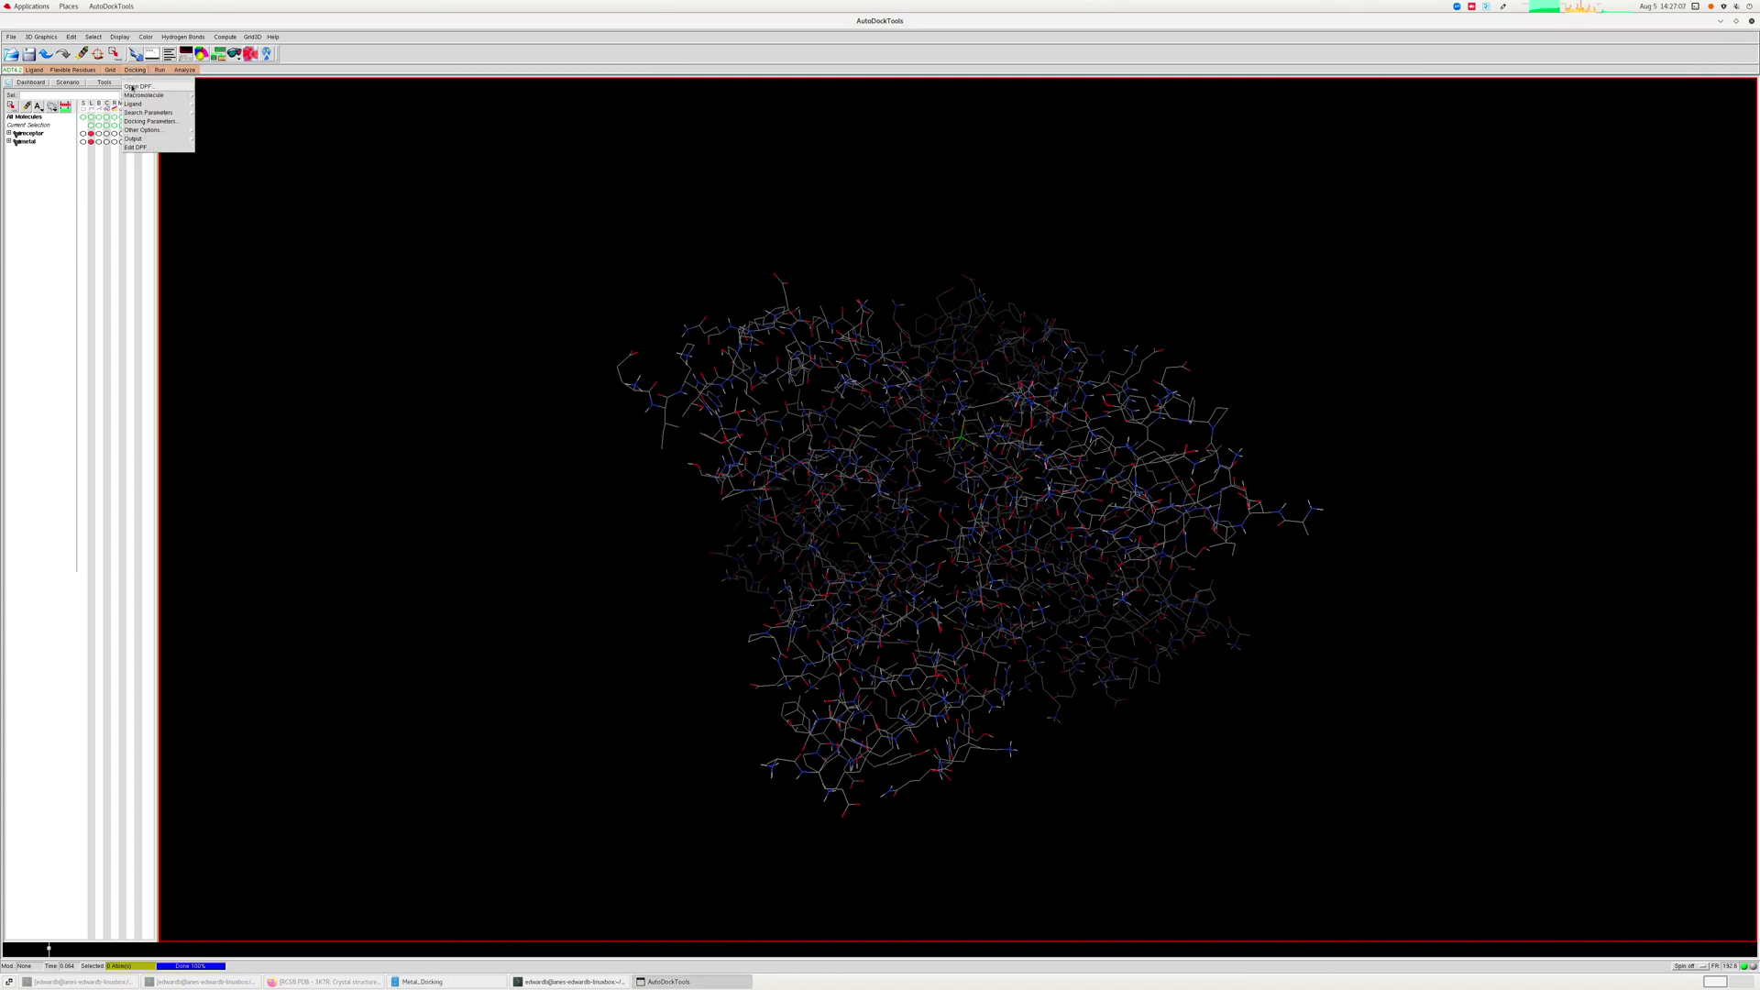
mouse_move(137, 96)
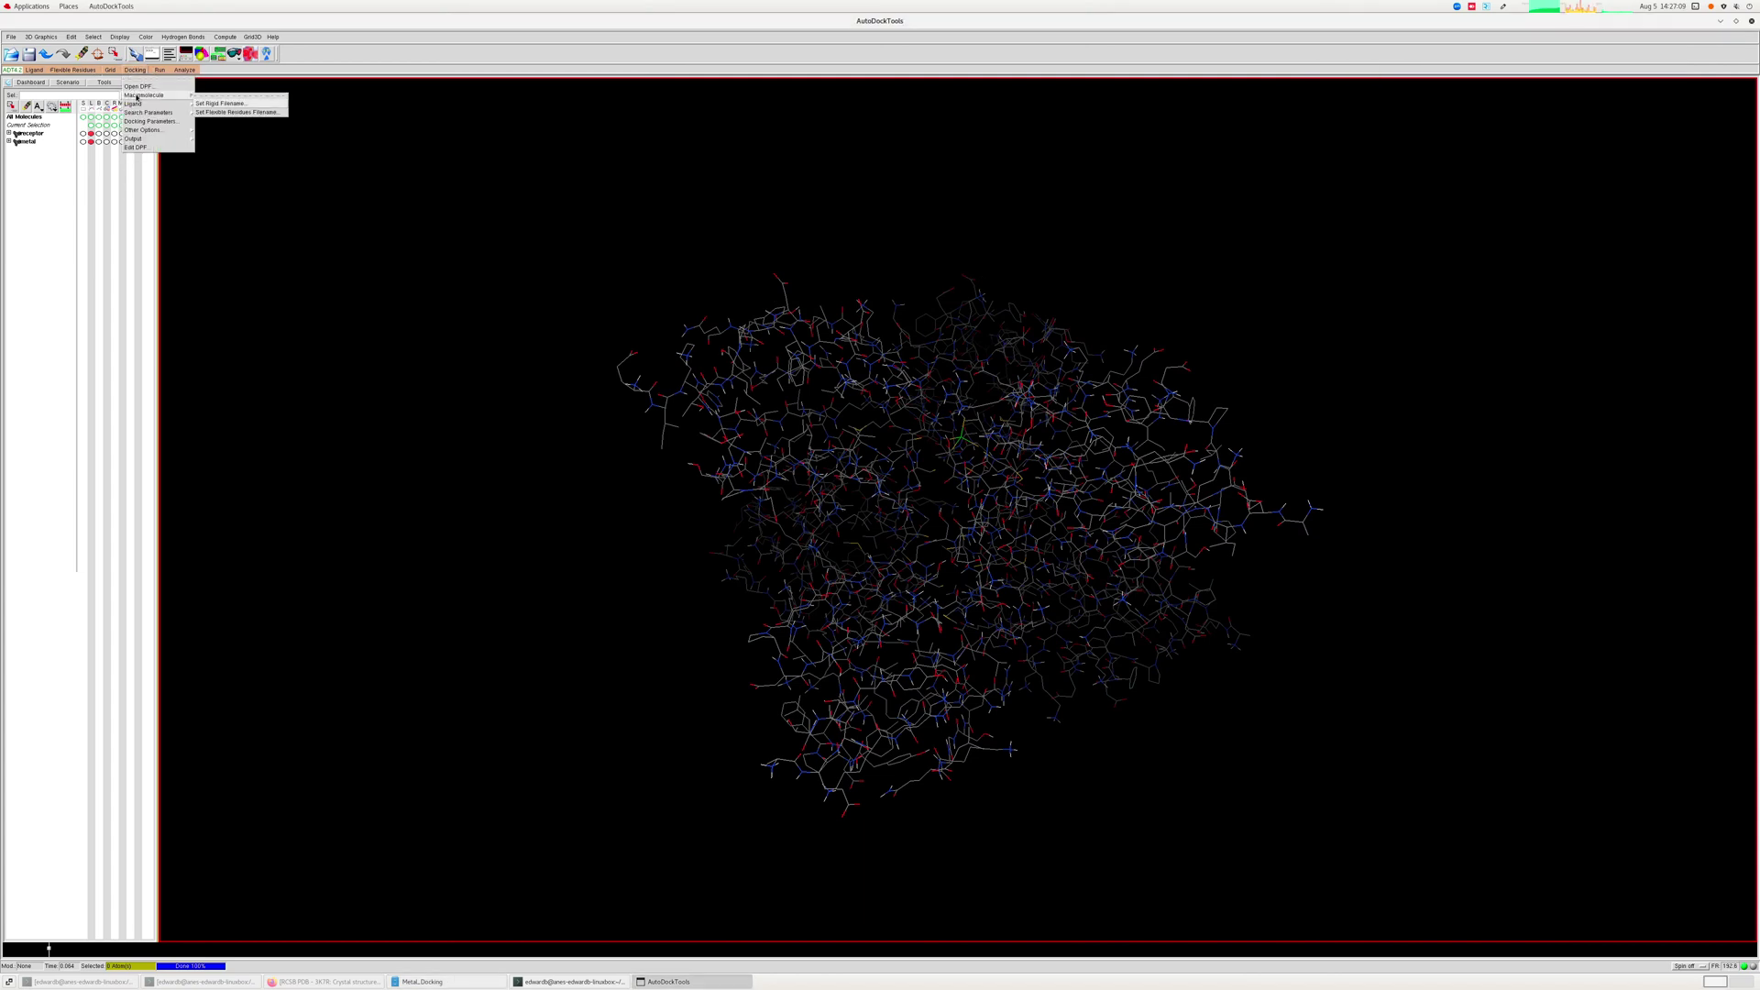
left_click(220, 96)
left_click(815, 492)
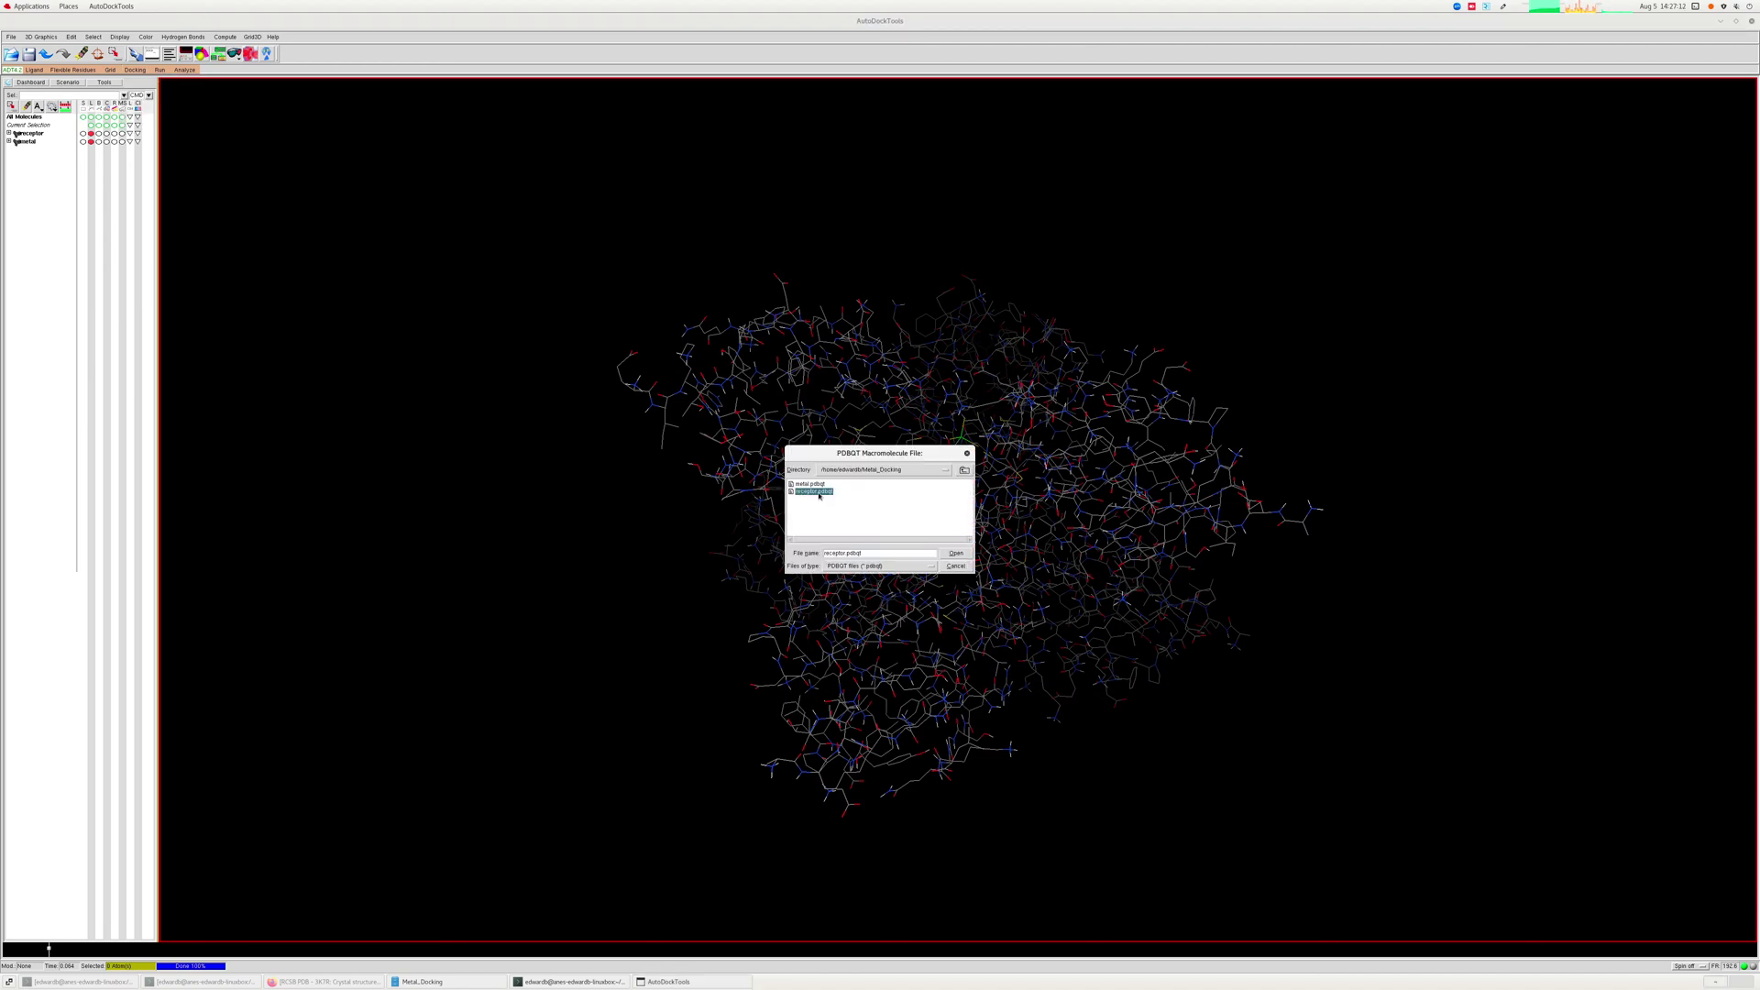
left_click(956, 553)
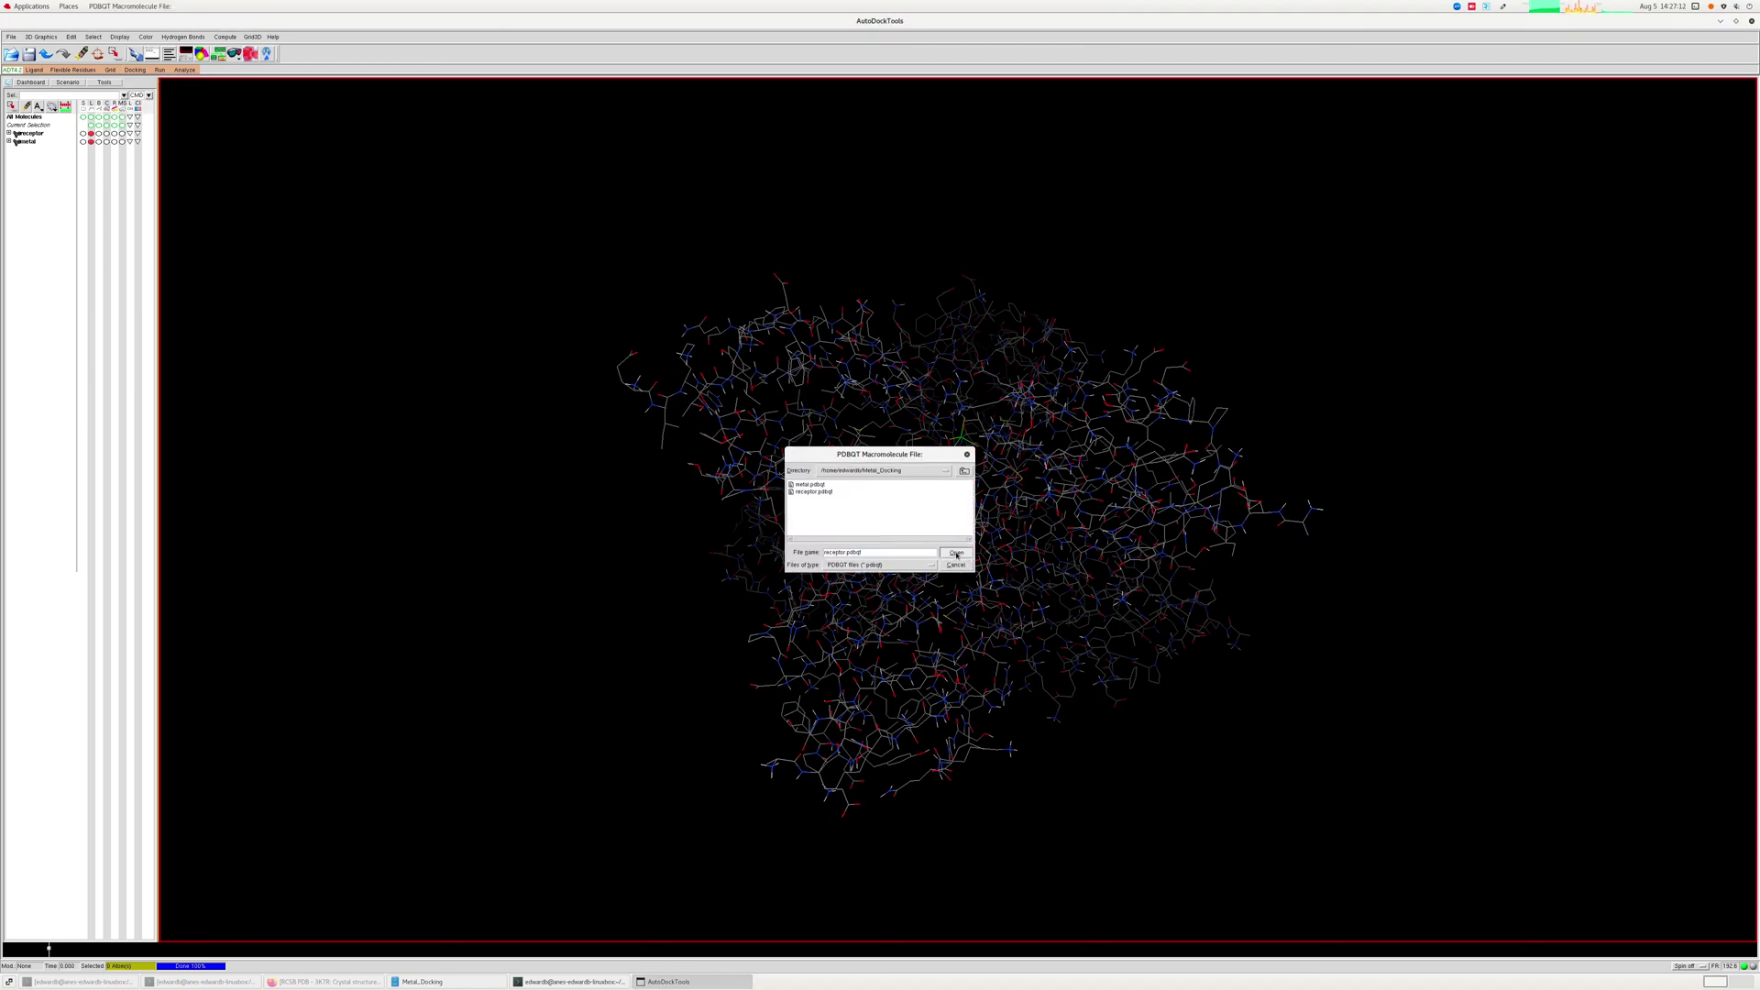
Choose metal as the docking ligand and accept its parameters with the random initial position and orientation.
left_click(135, 70)
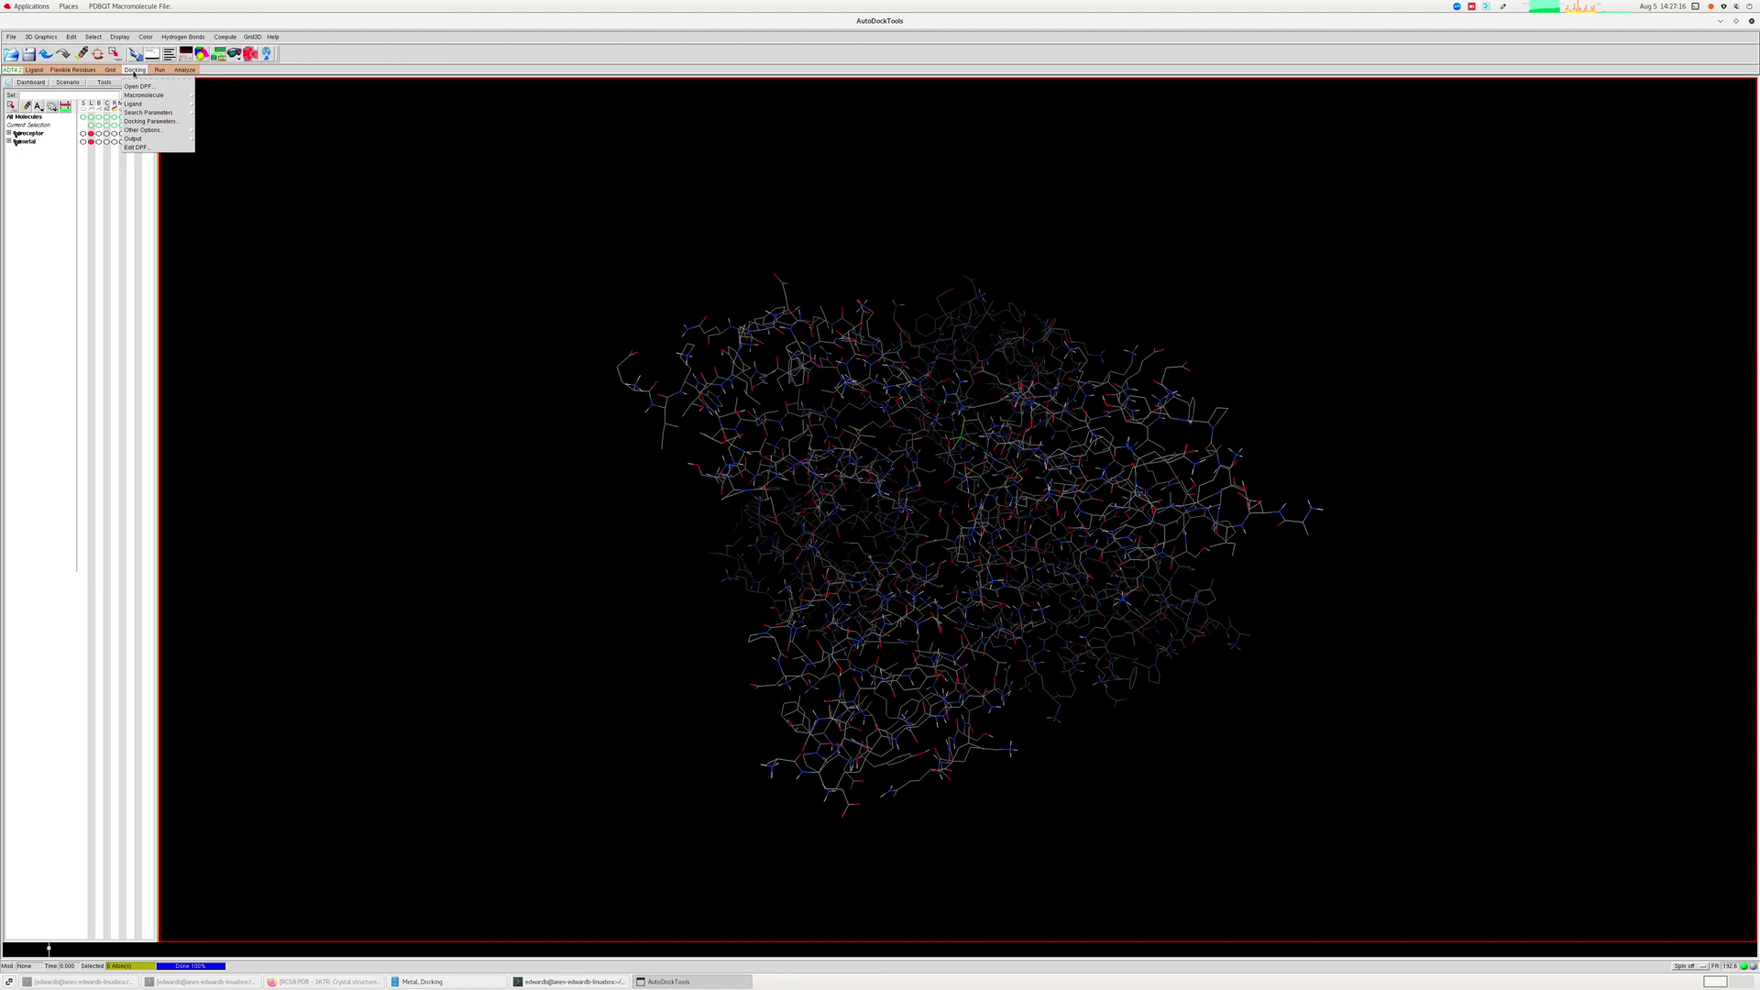
mouse_move(144, 105)
left_click(230, 114)
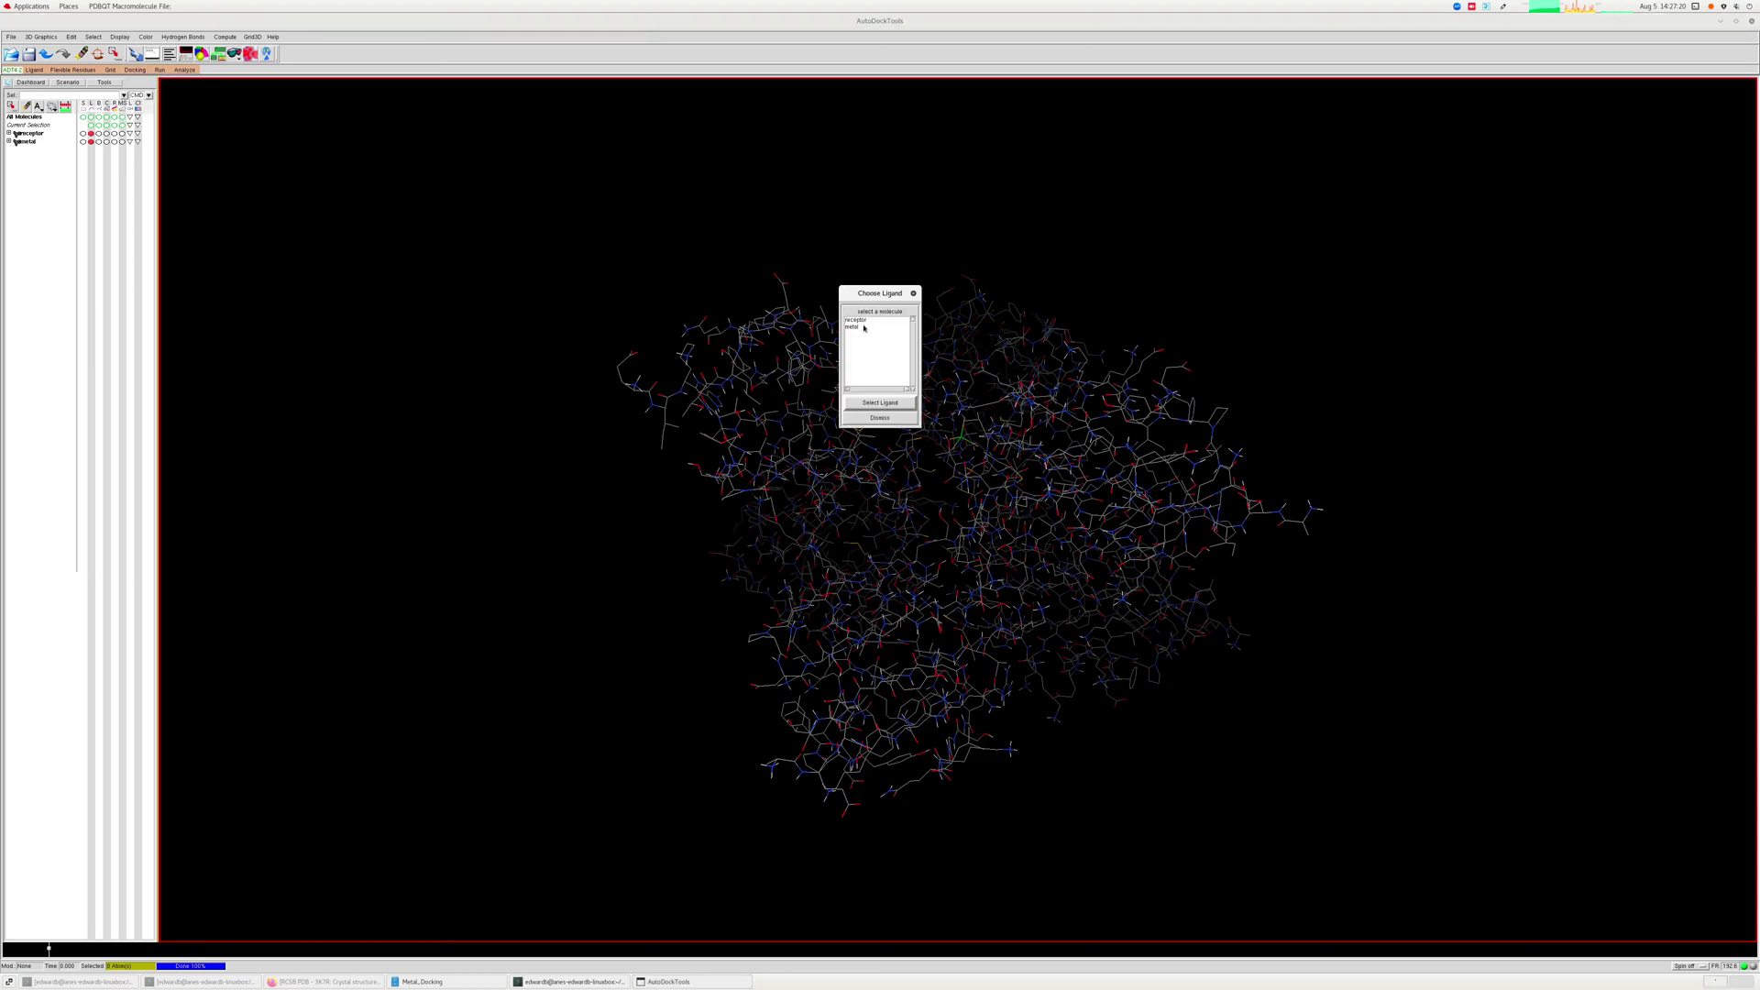
left_click(863, 328)
left_click(880, 403)
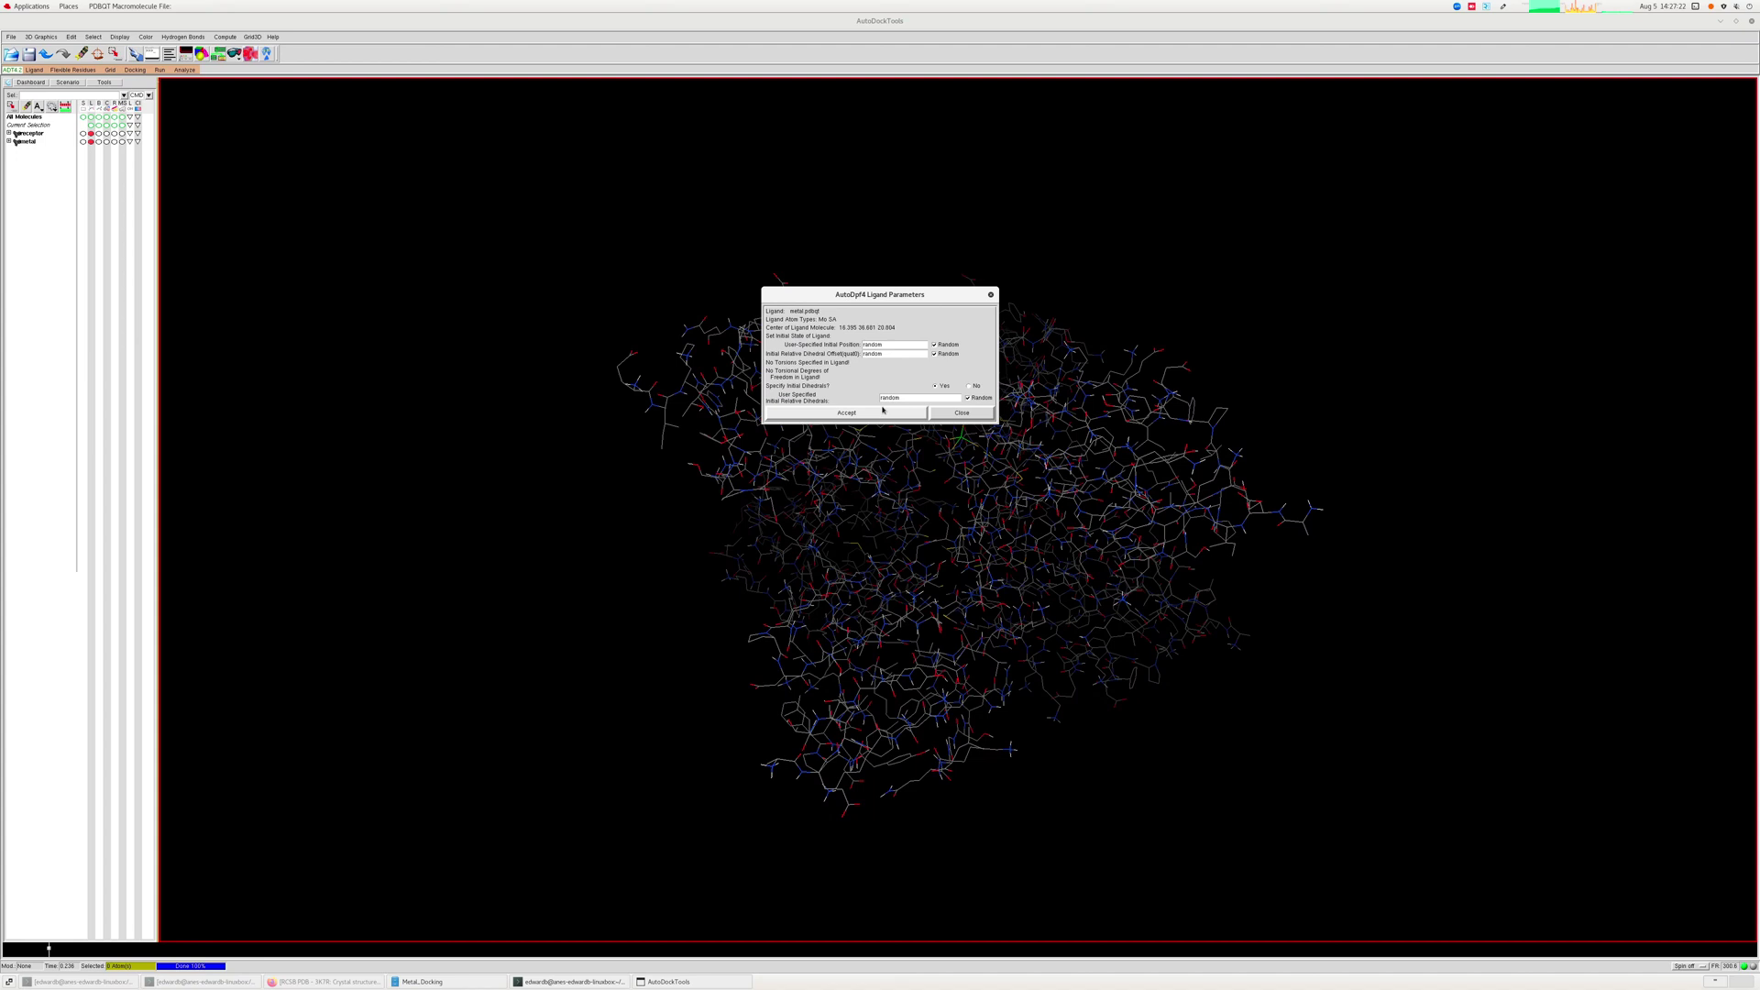
left_click(875, 413)
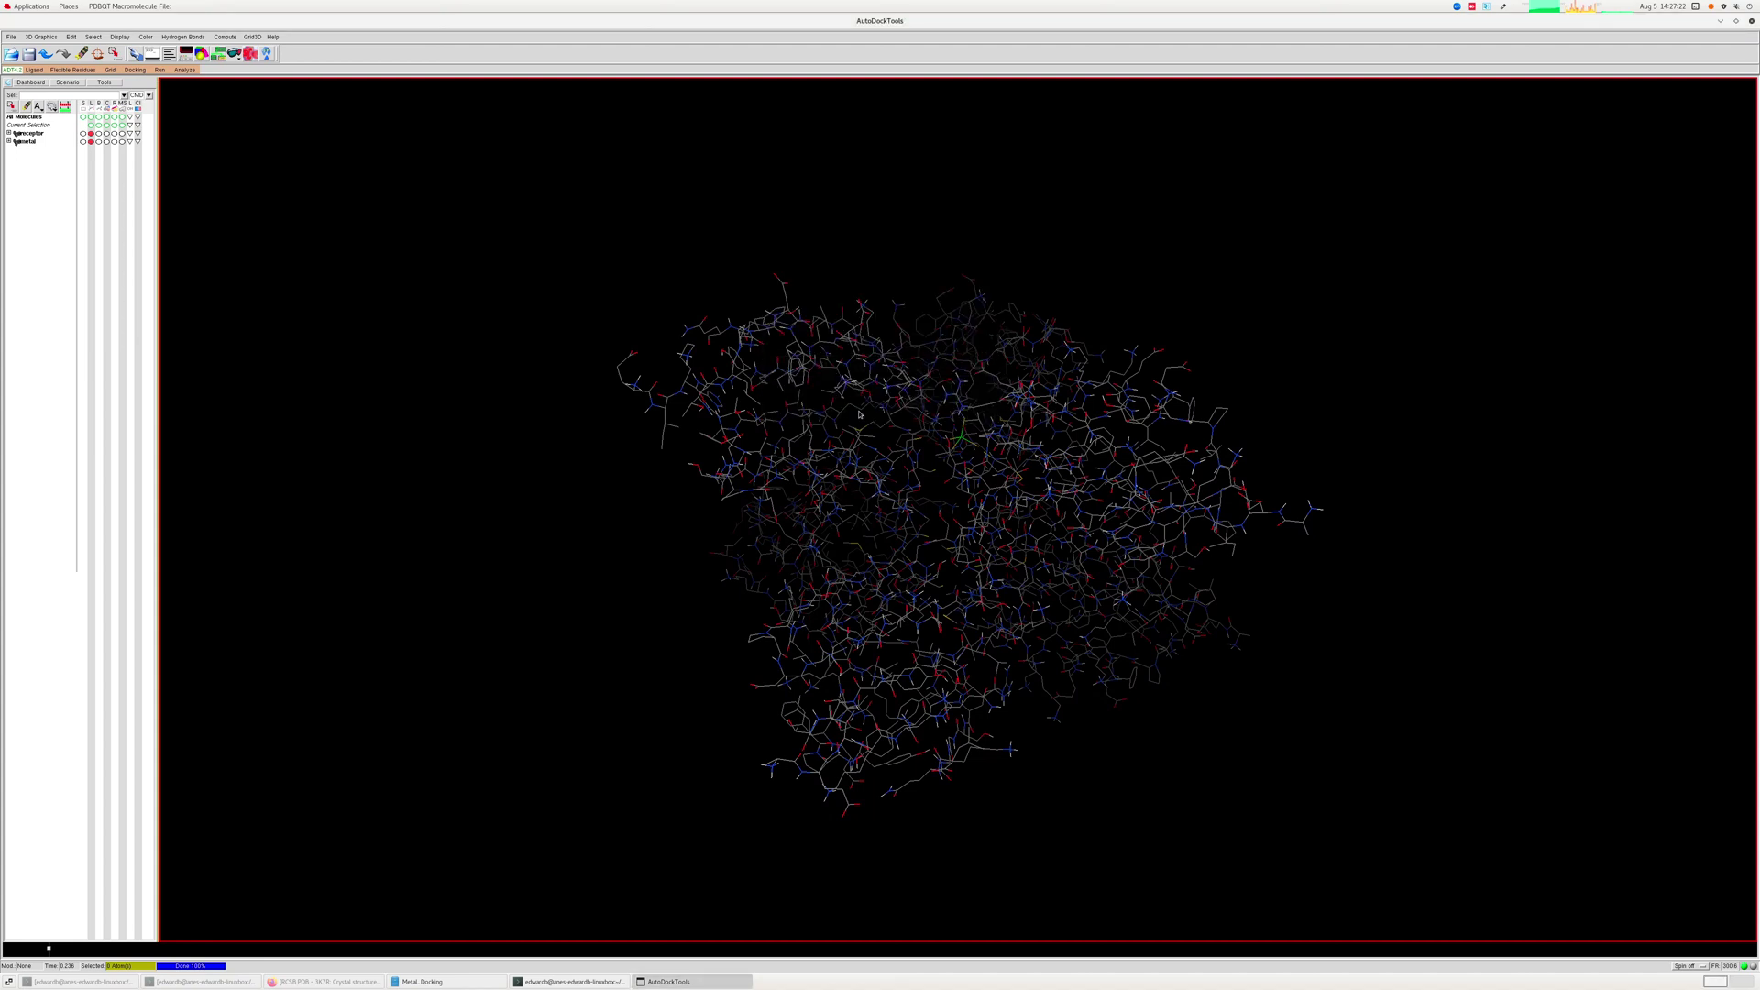
Reopen the ligand parameters for metal.pdbqt and accept the random initial-state settings.
left_click(135, 70)
mouse_move(179, 104)
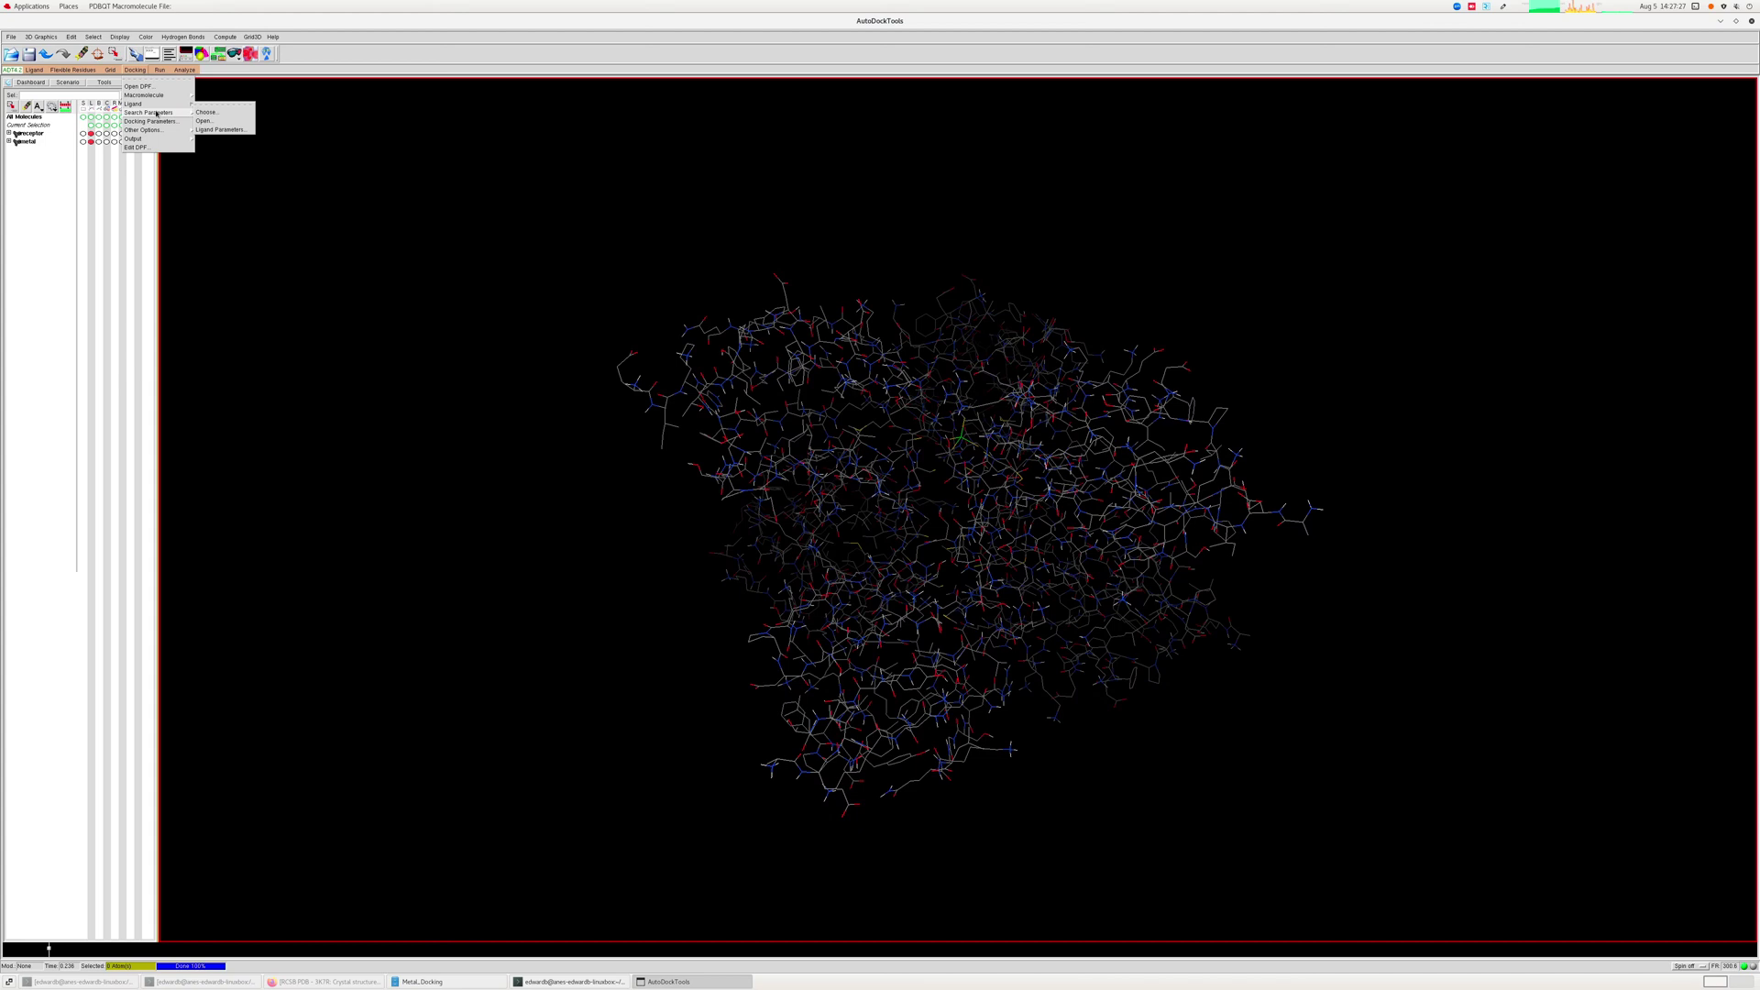
left_click(227, 129)
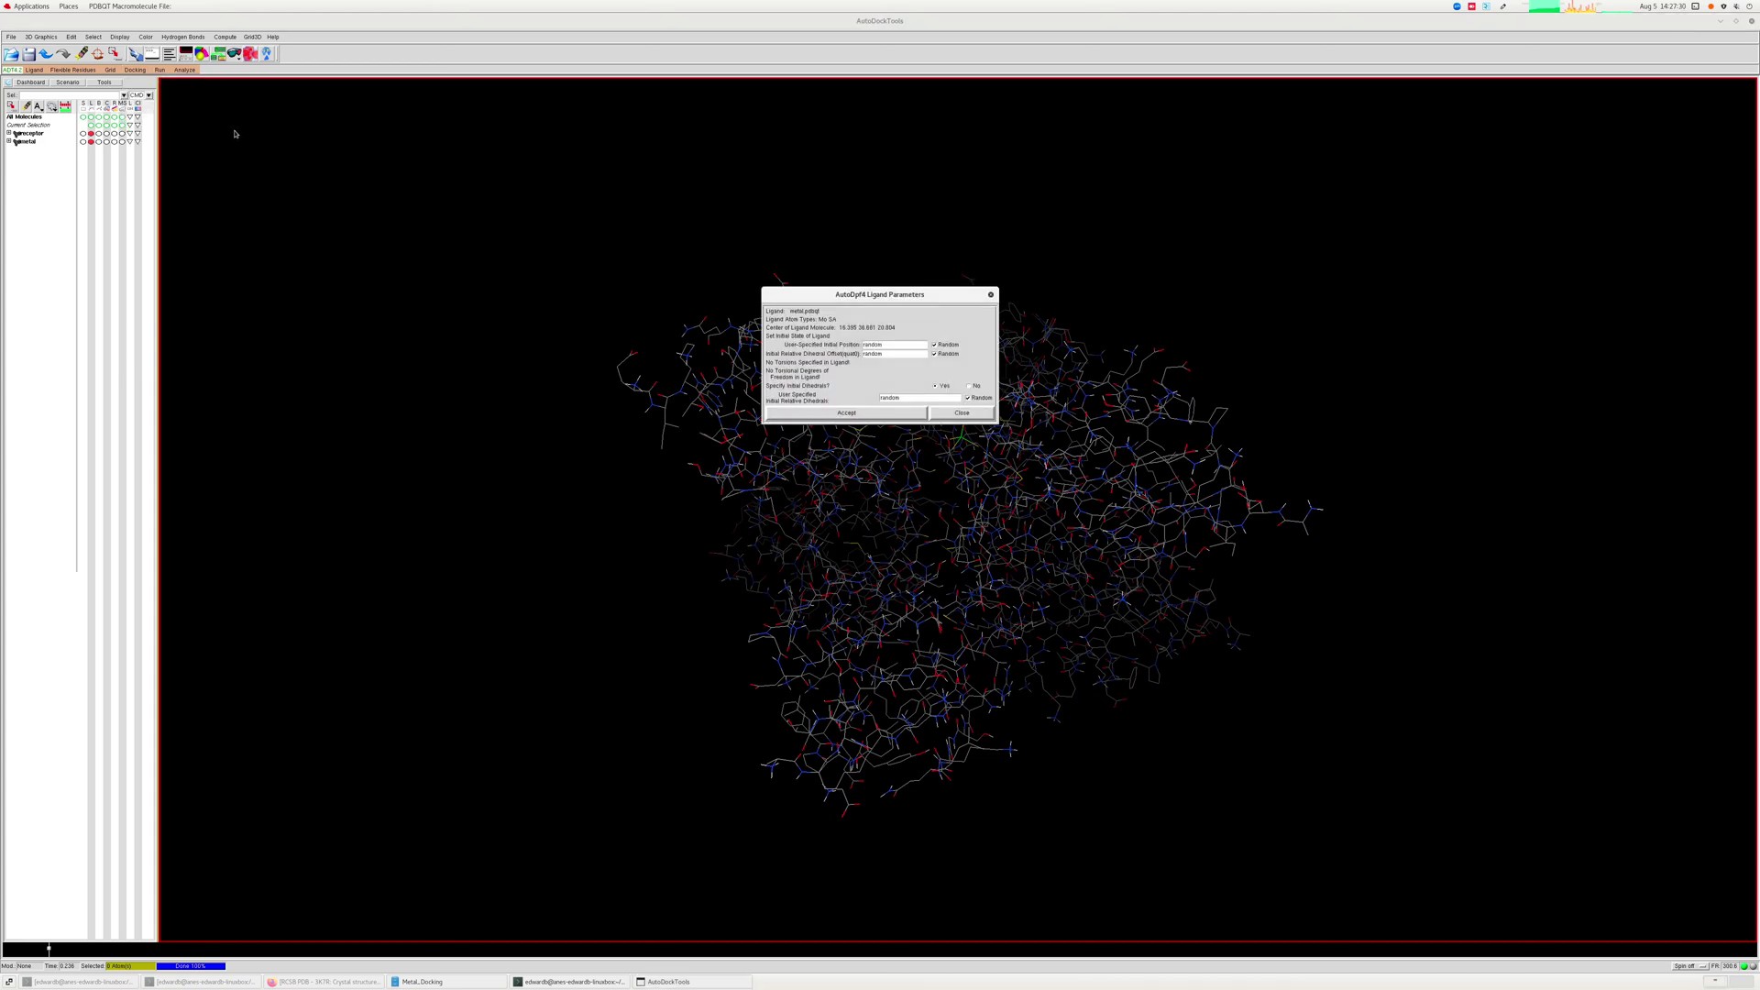
left_click(846, 412)
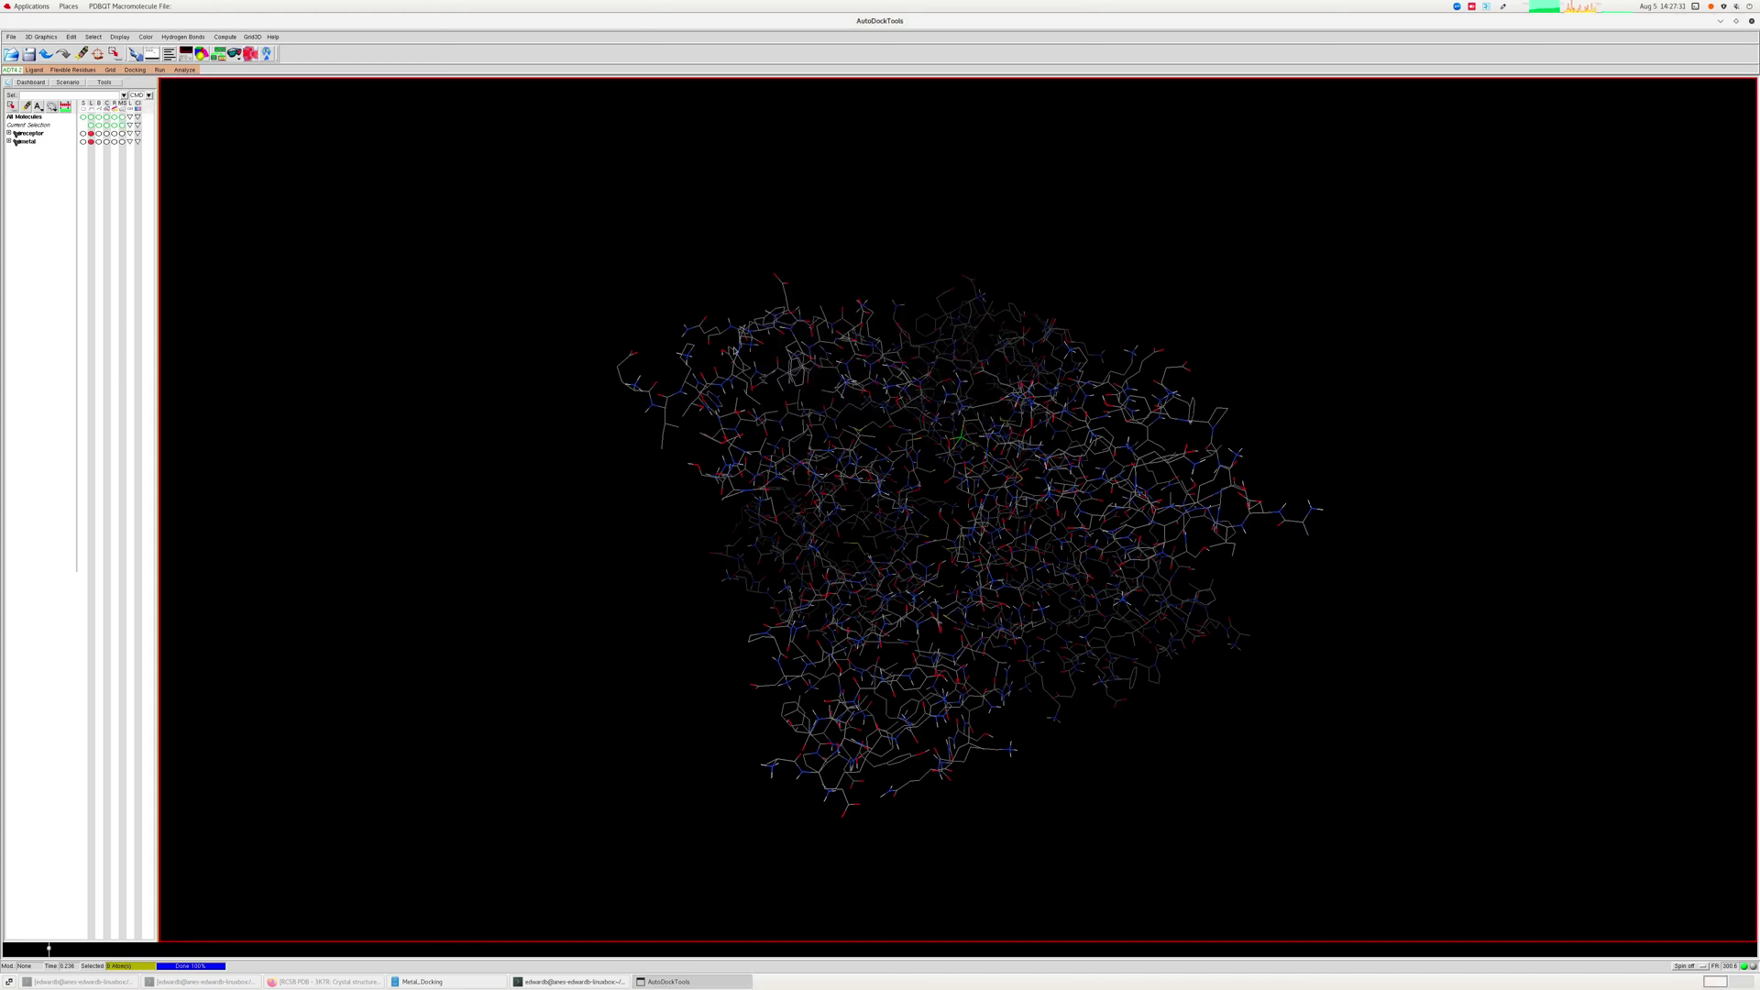
Open the genetic algorithm search parameters and accept the default values.
left_click(135, 70)
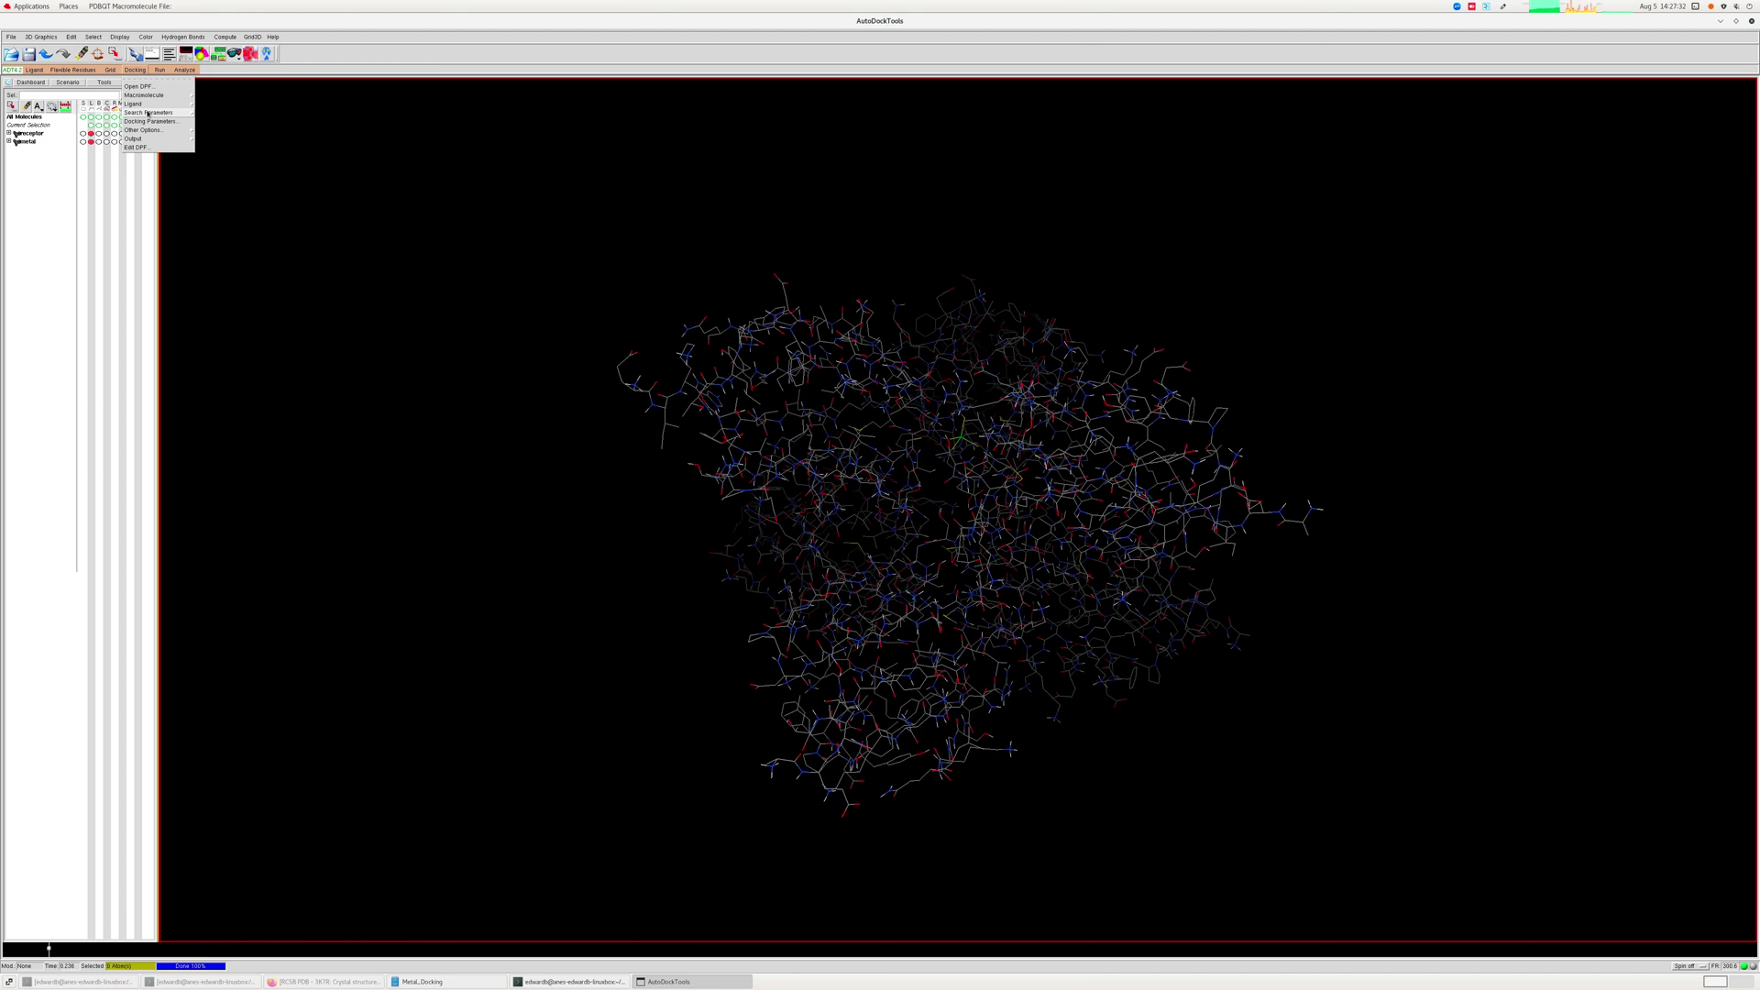
mouse_move(147, 114)
left_click(220, 112)
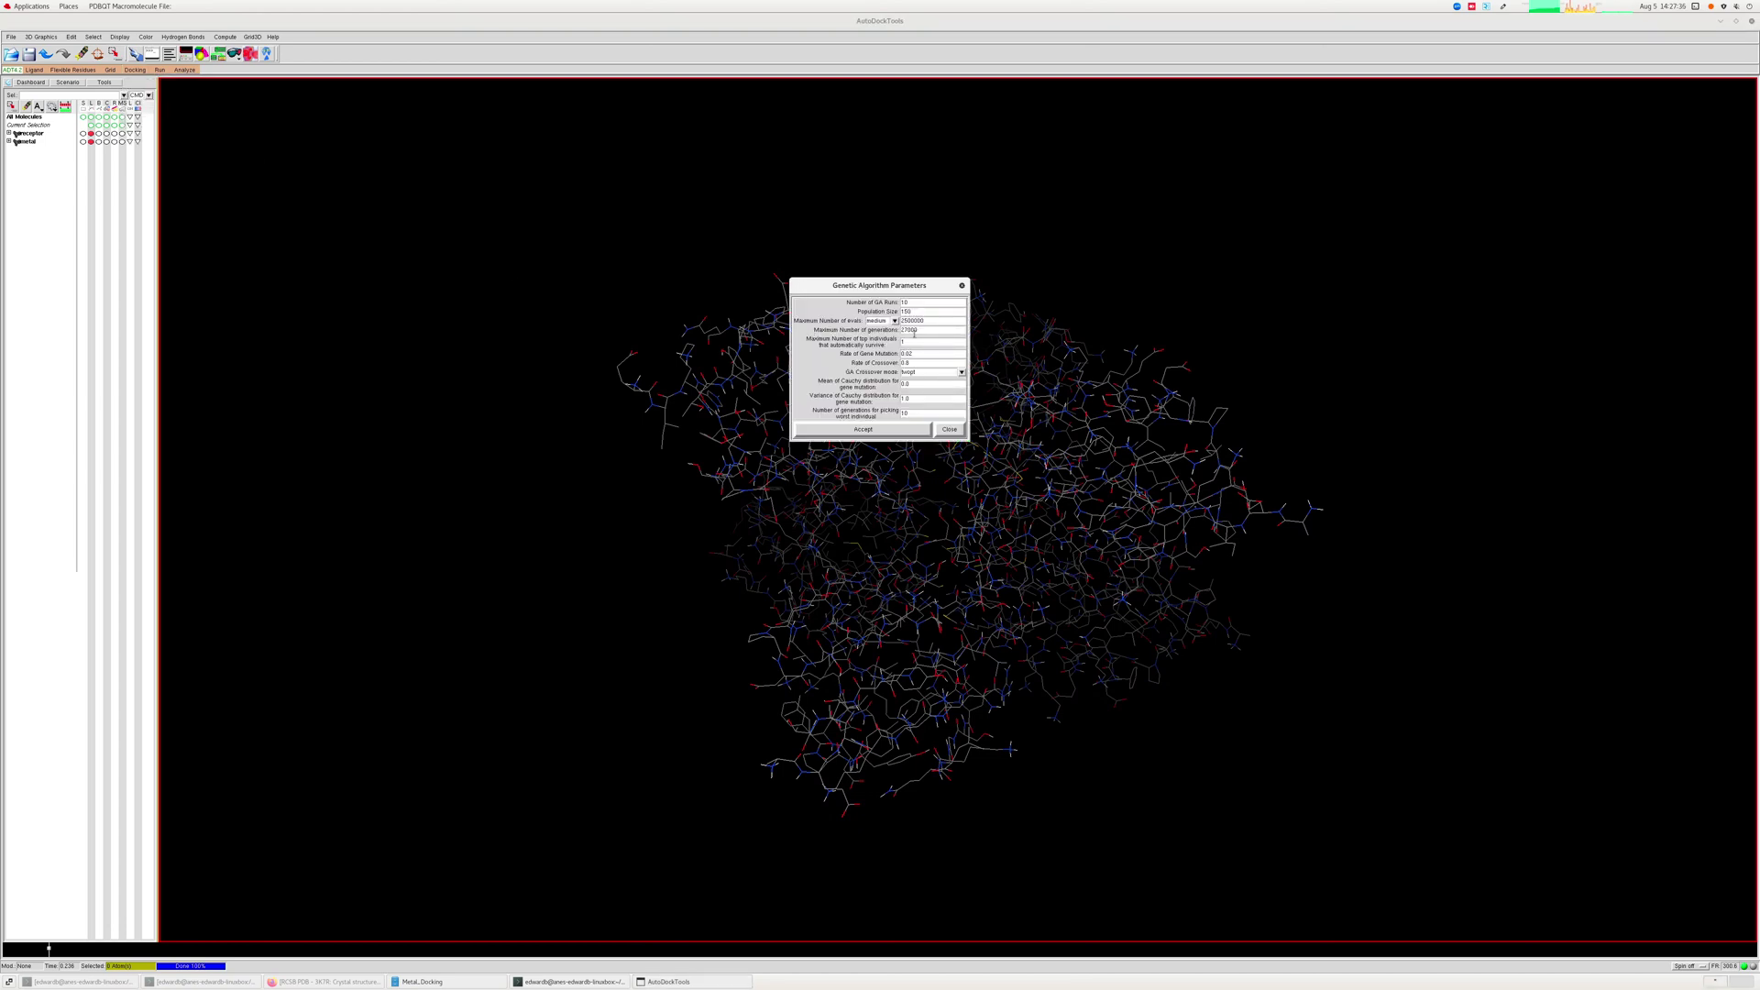
left_click(863, 429)
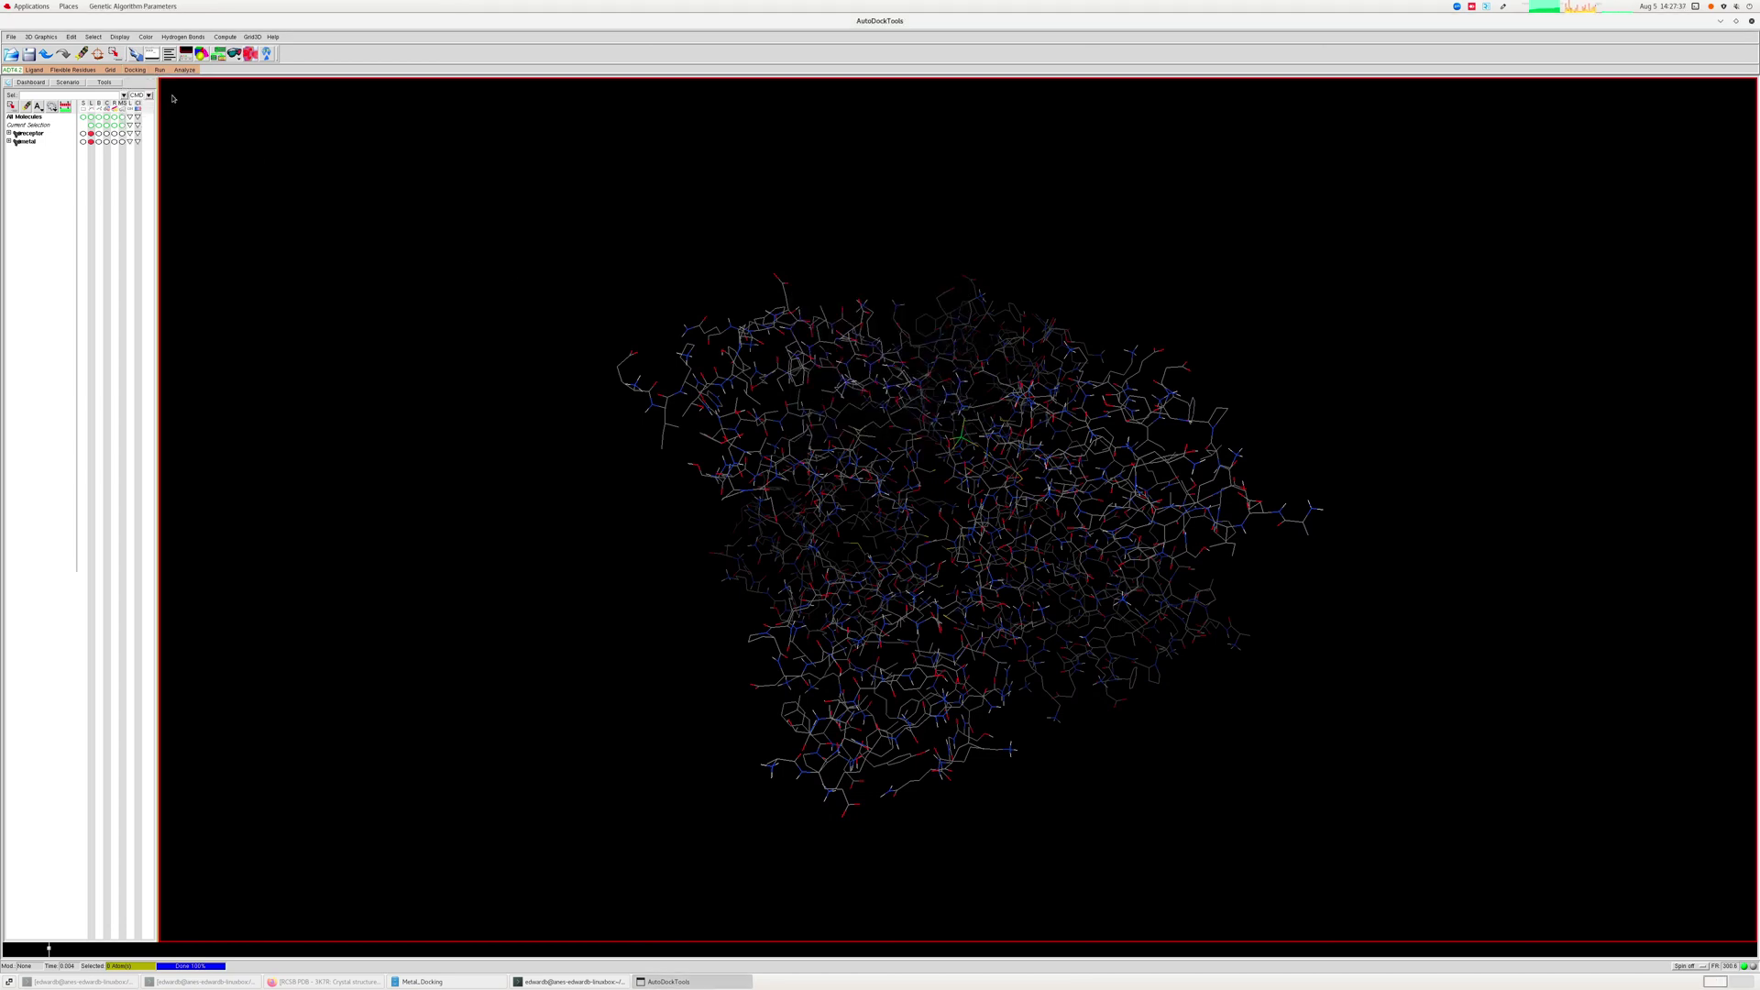
In the AutoDock4.2 options, include AD4_parameters.dat as the parameter_file in the DPF, check it against the Metal_Docking folder, and accept.
left_click(134, 69)
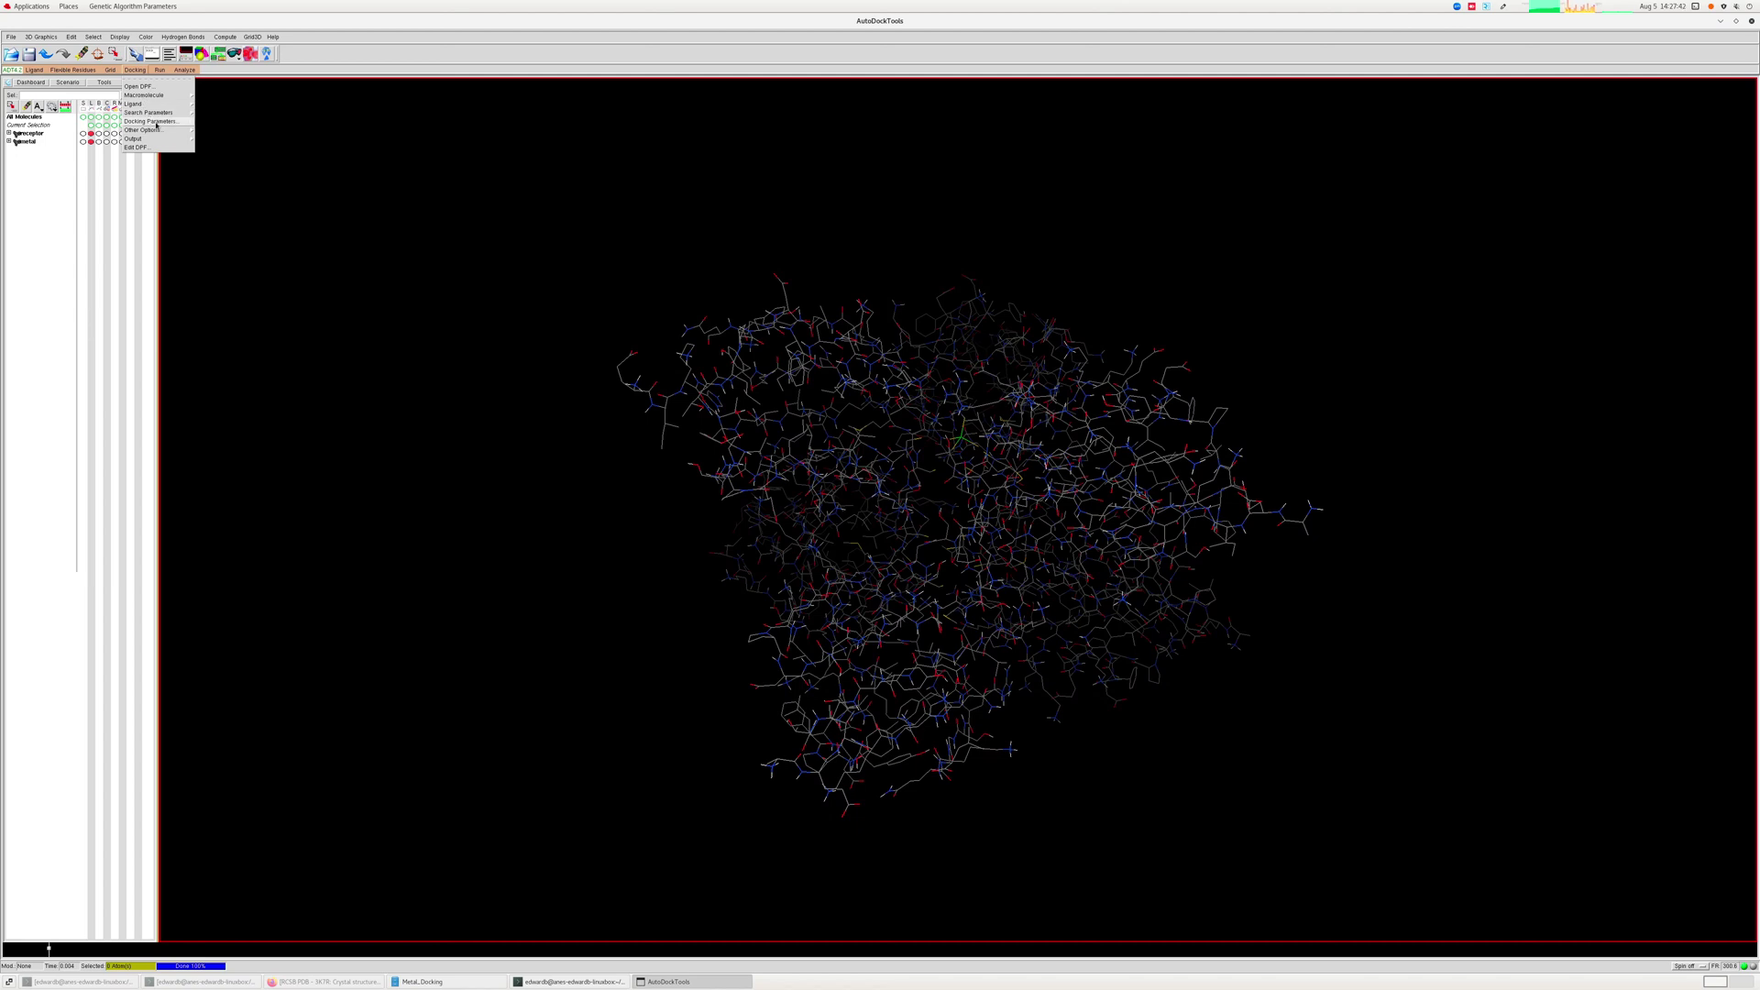
mouse_move(160, 130)
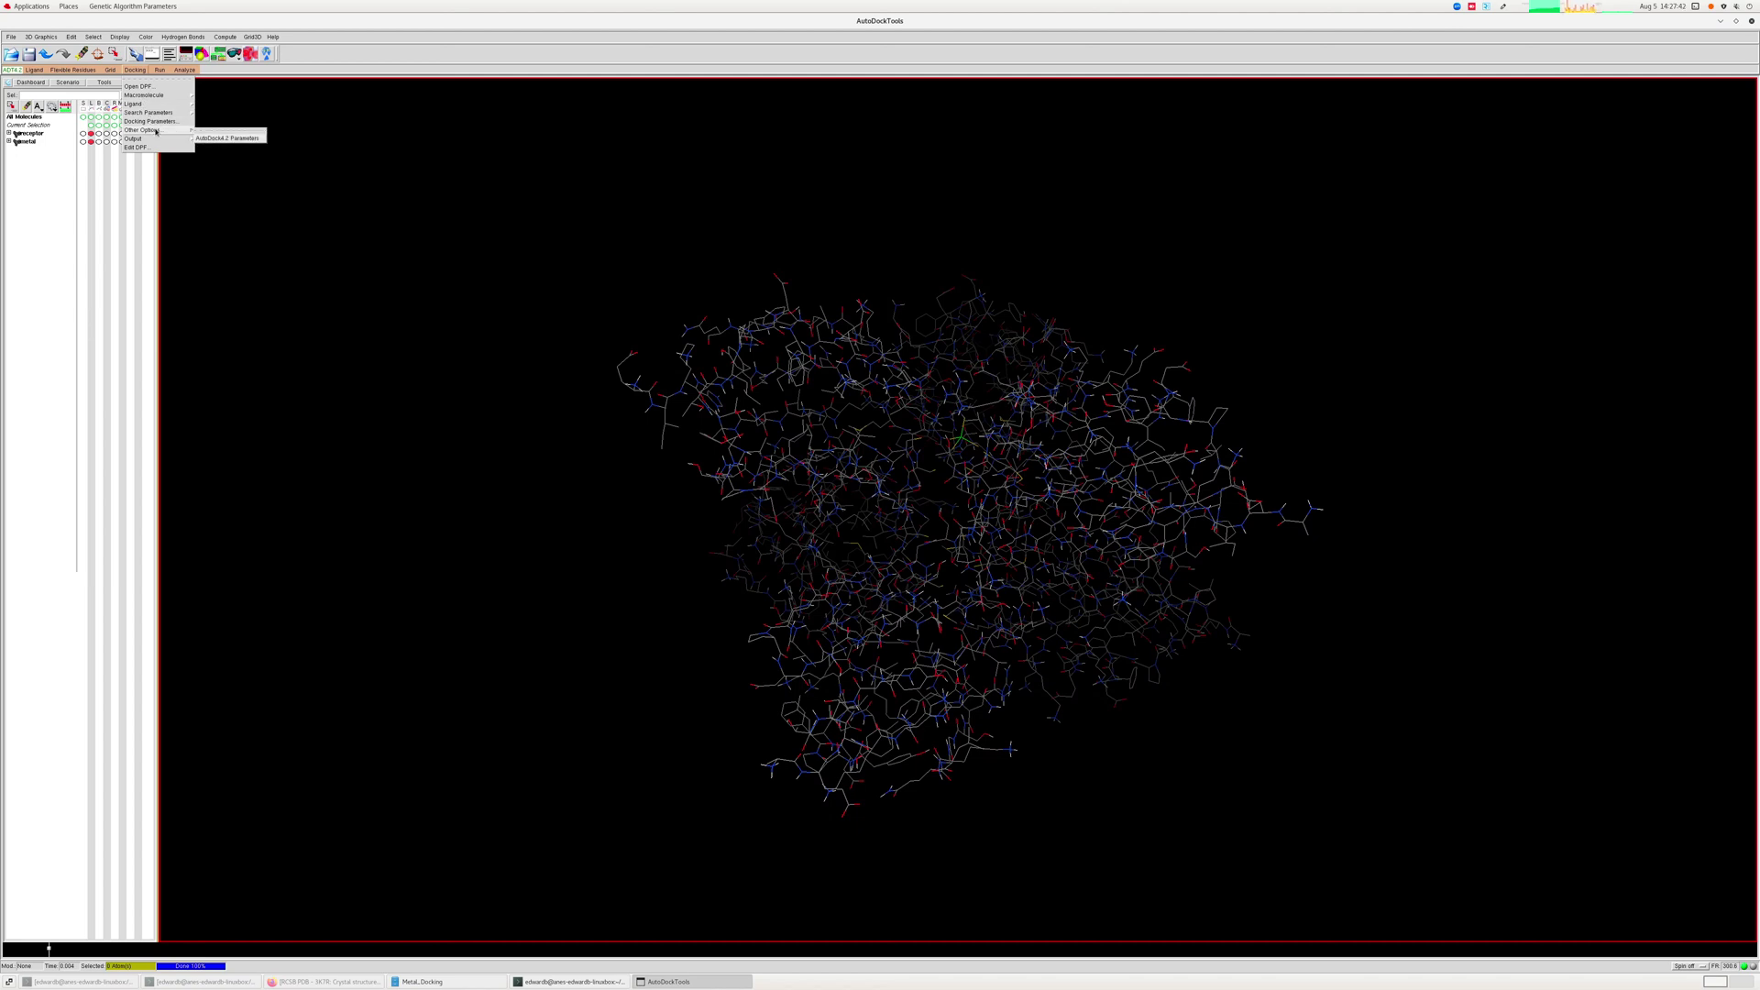
left_click(220, 138)
left_click(862, 332)
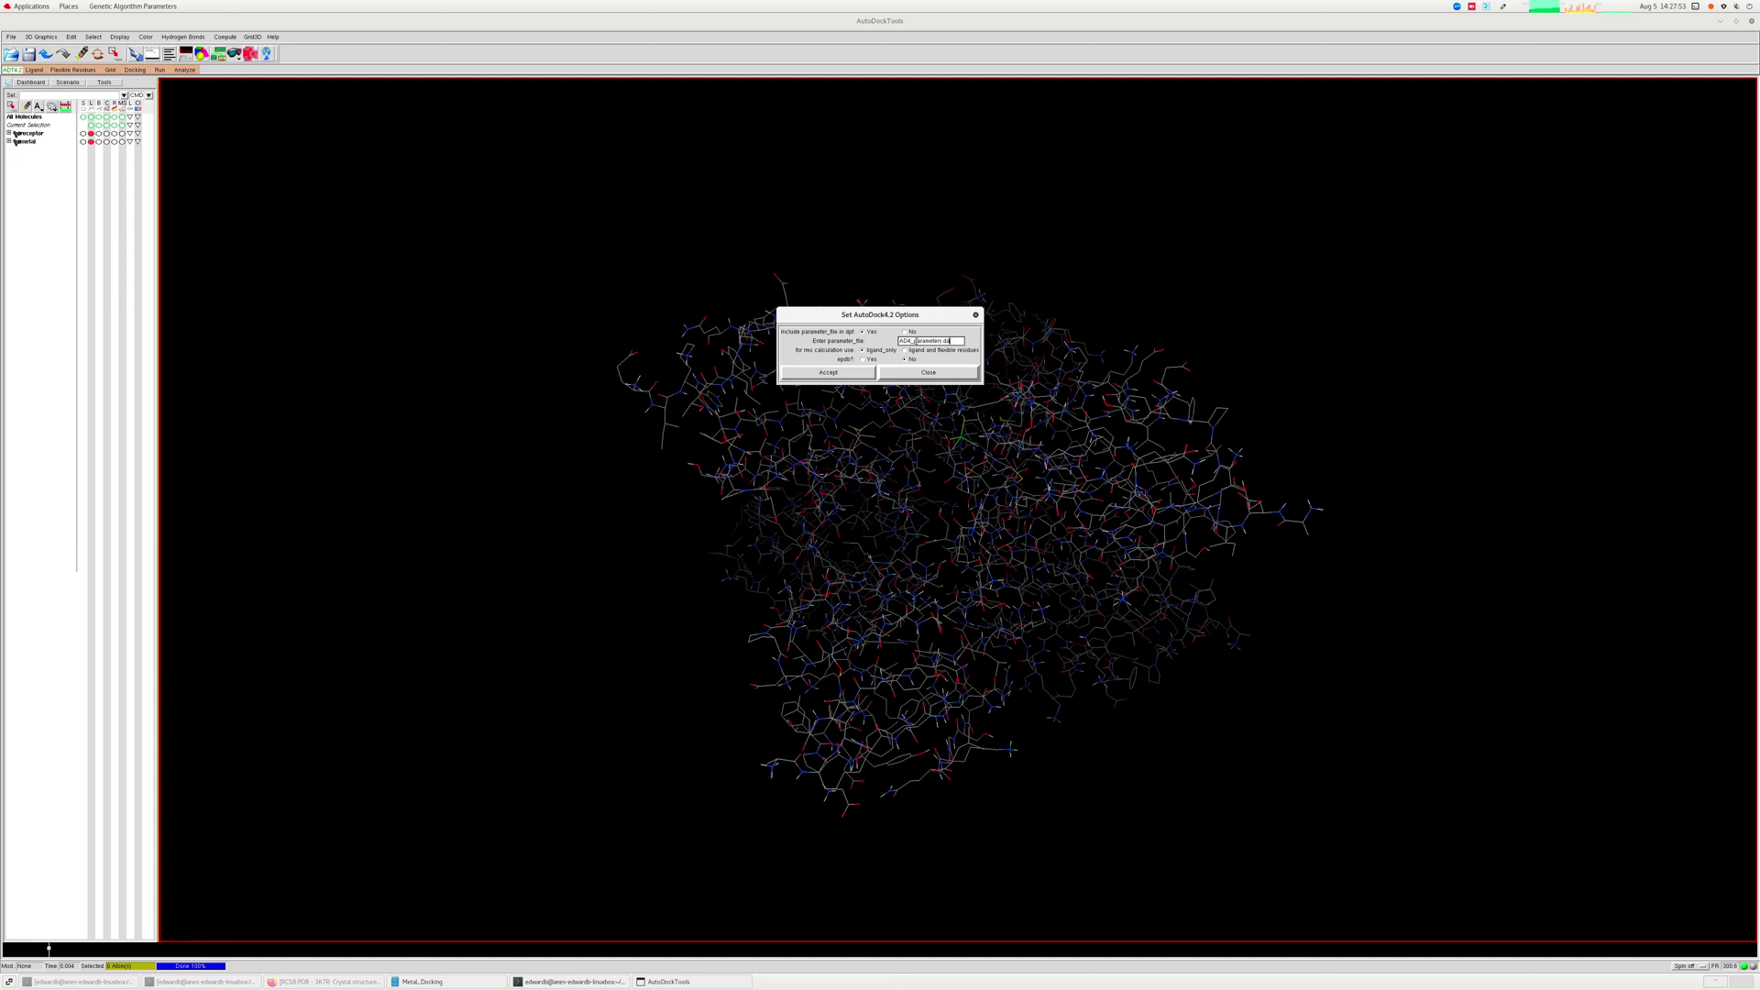
left_click(431, 982)
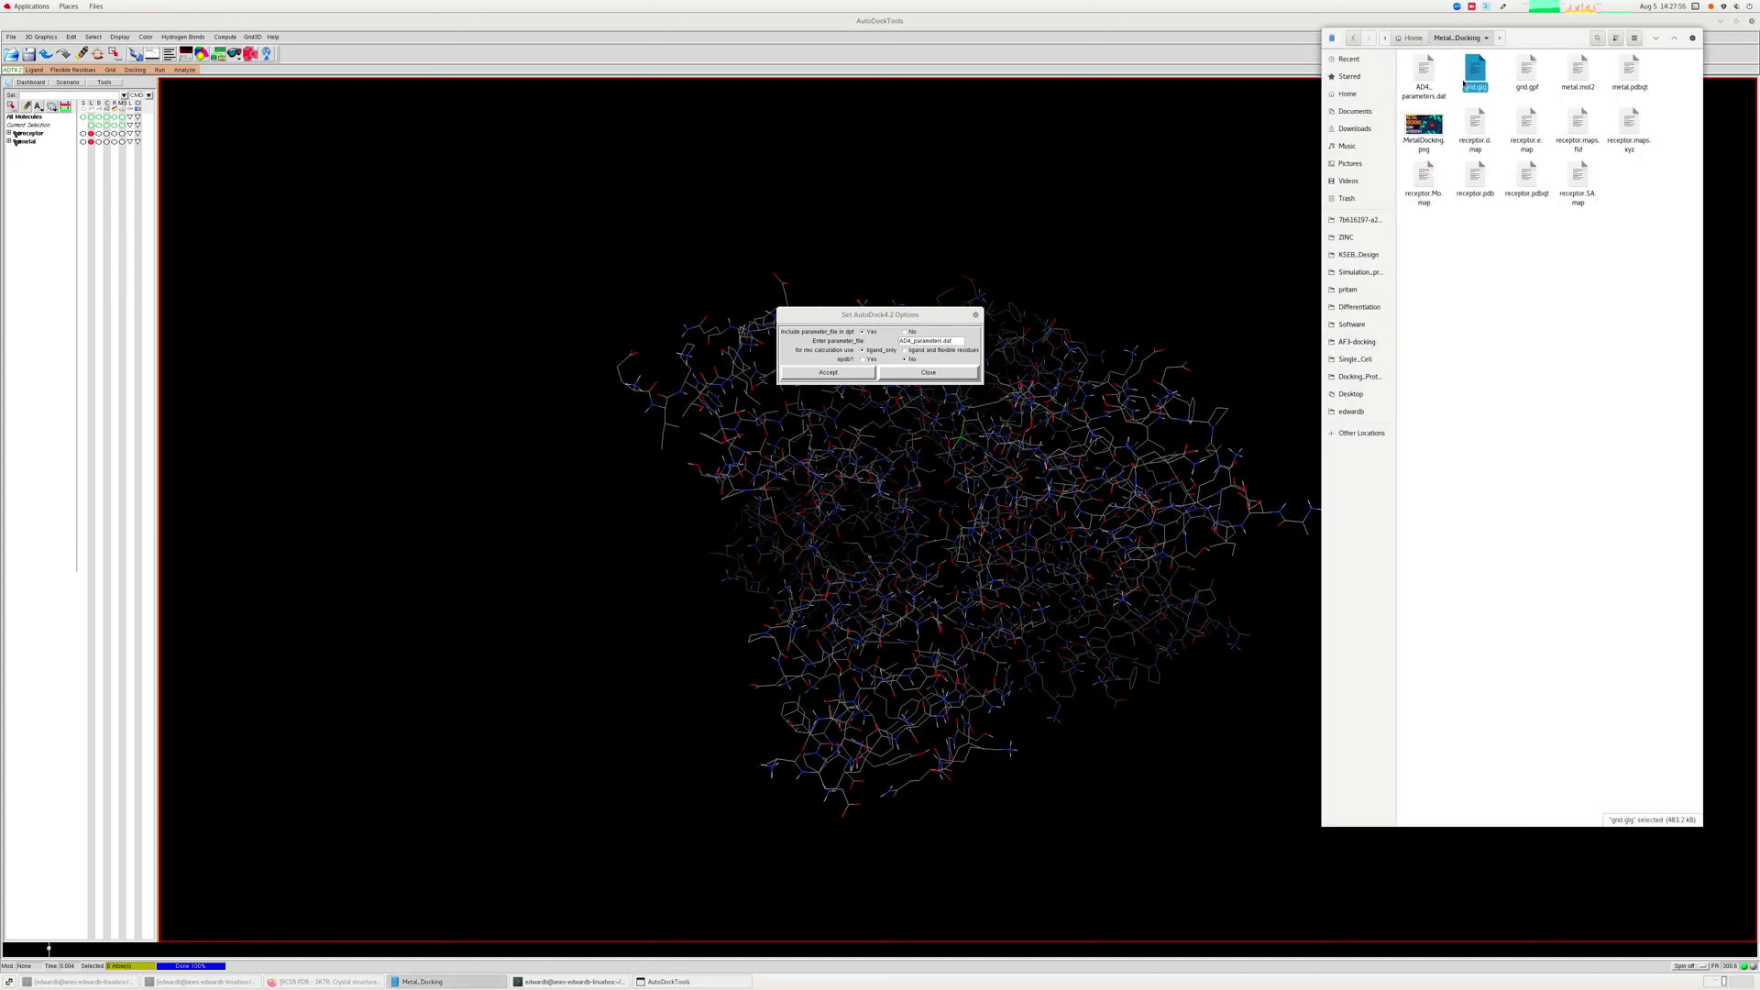
left_click(1426, 71)
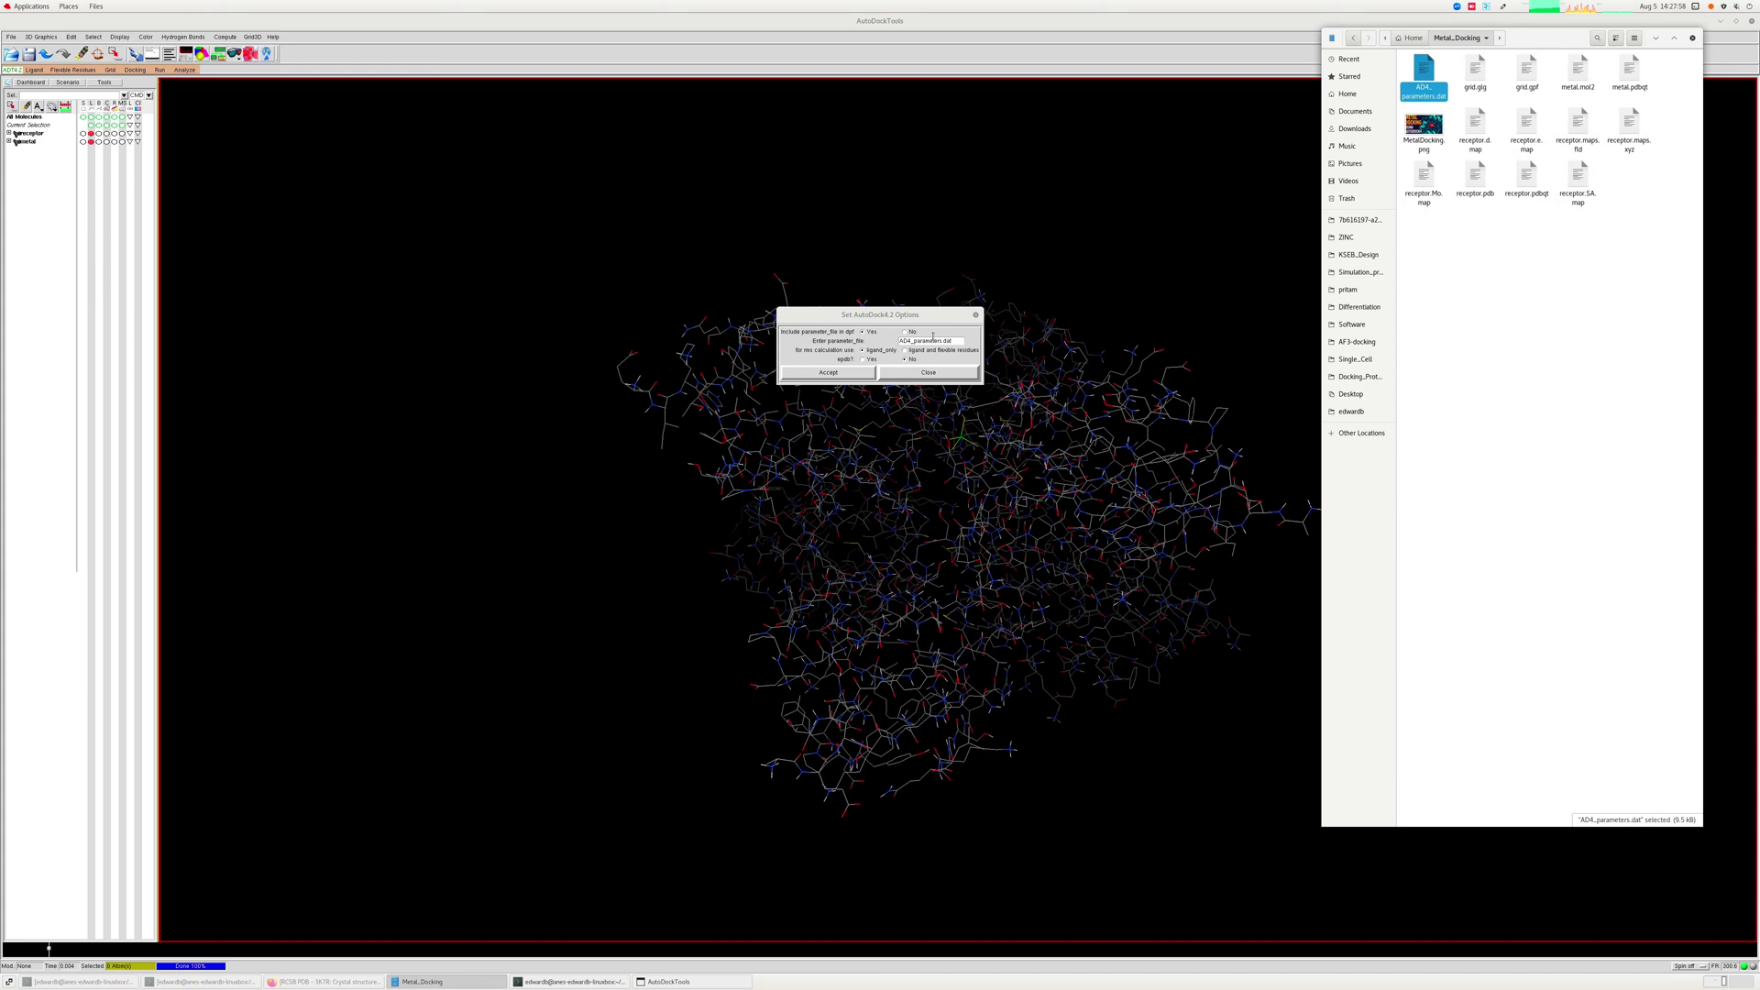
left_click(843, 374)
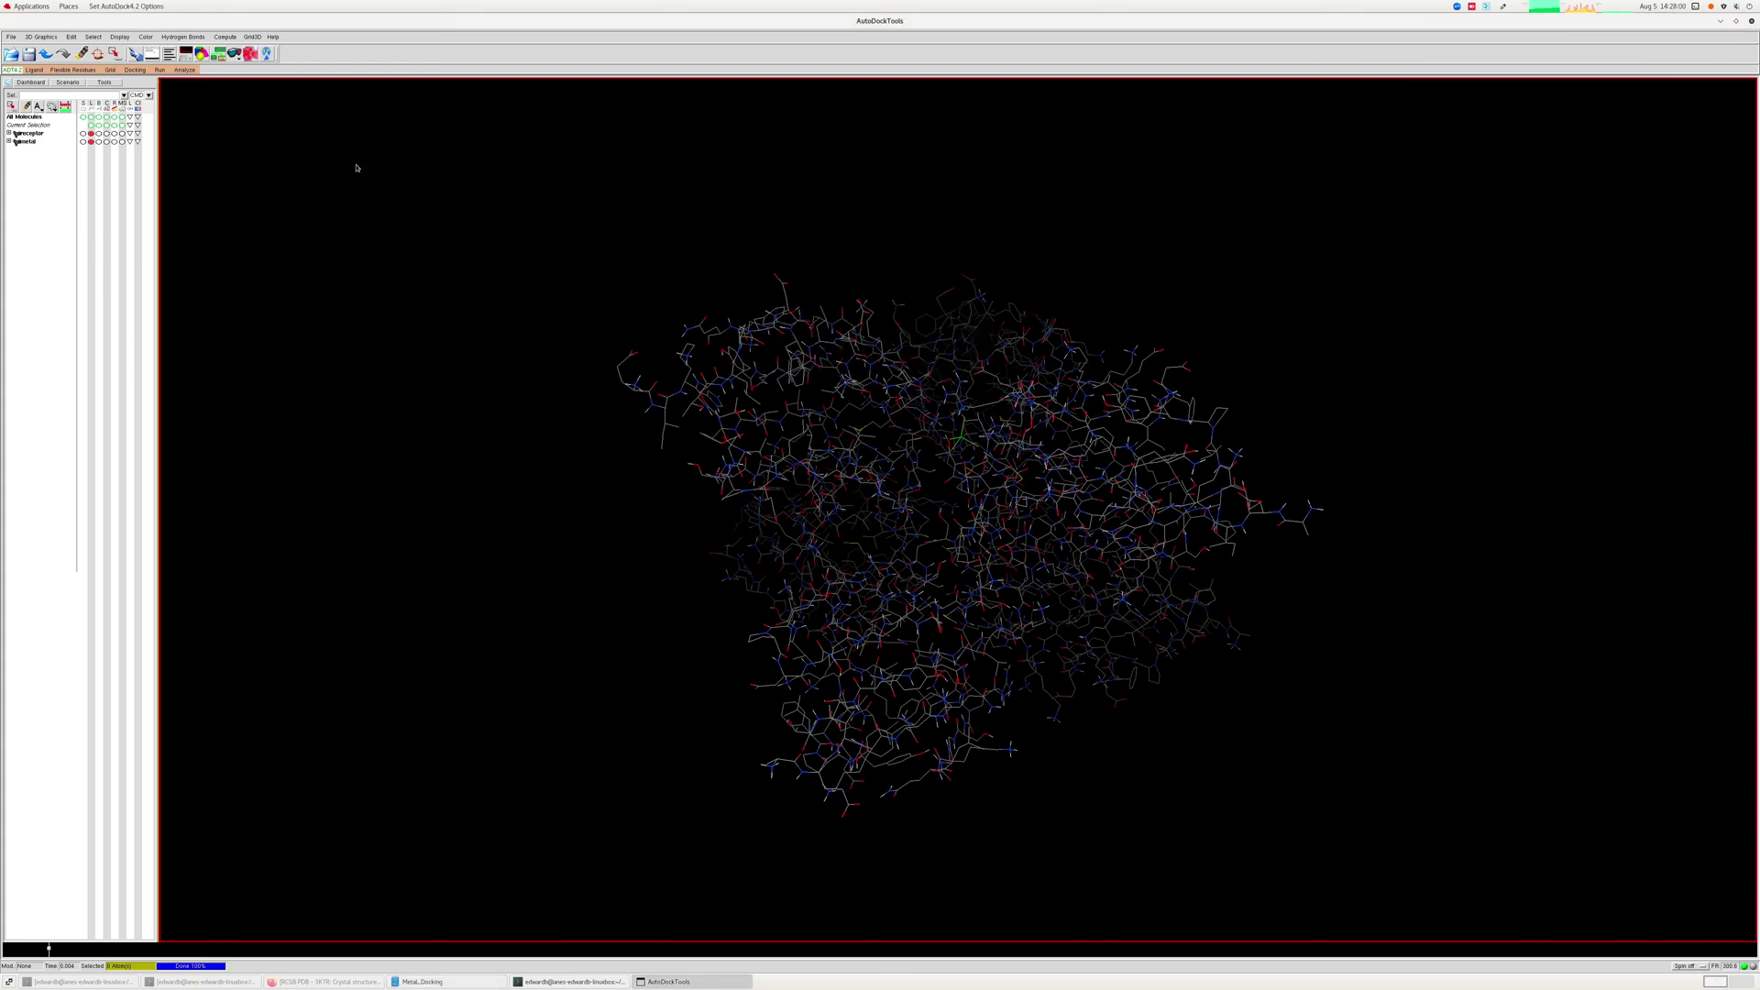
Output the Lamarckian GA docking parameters to the Metal_Docking folder as dock.dpf.
left_click(135, 70)
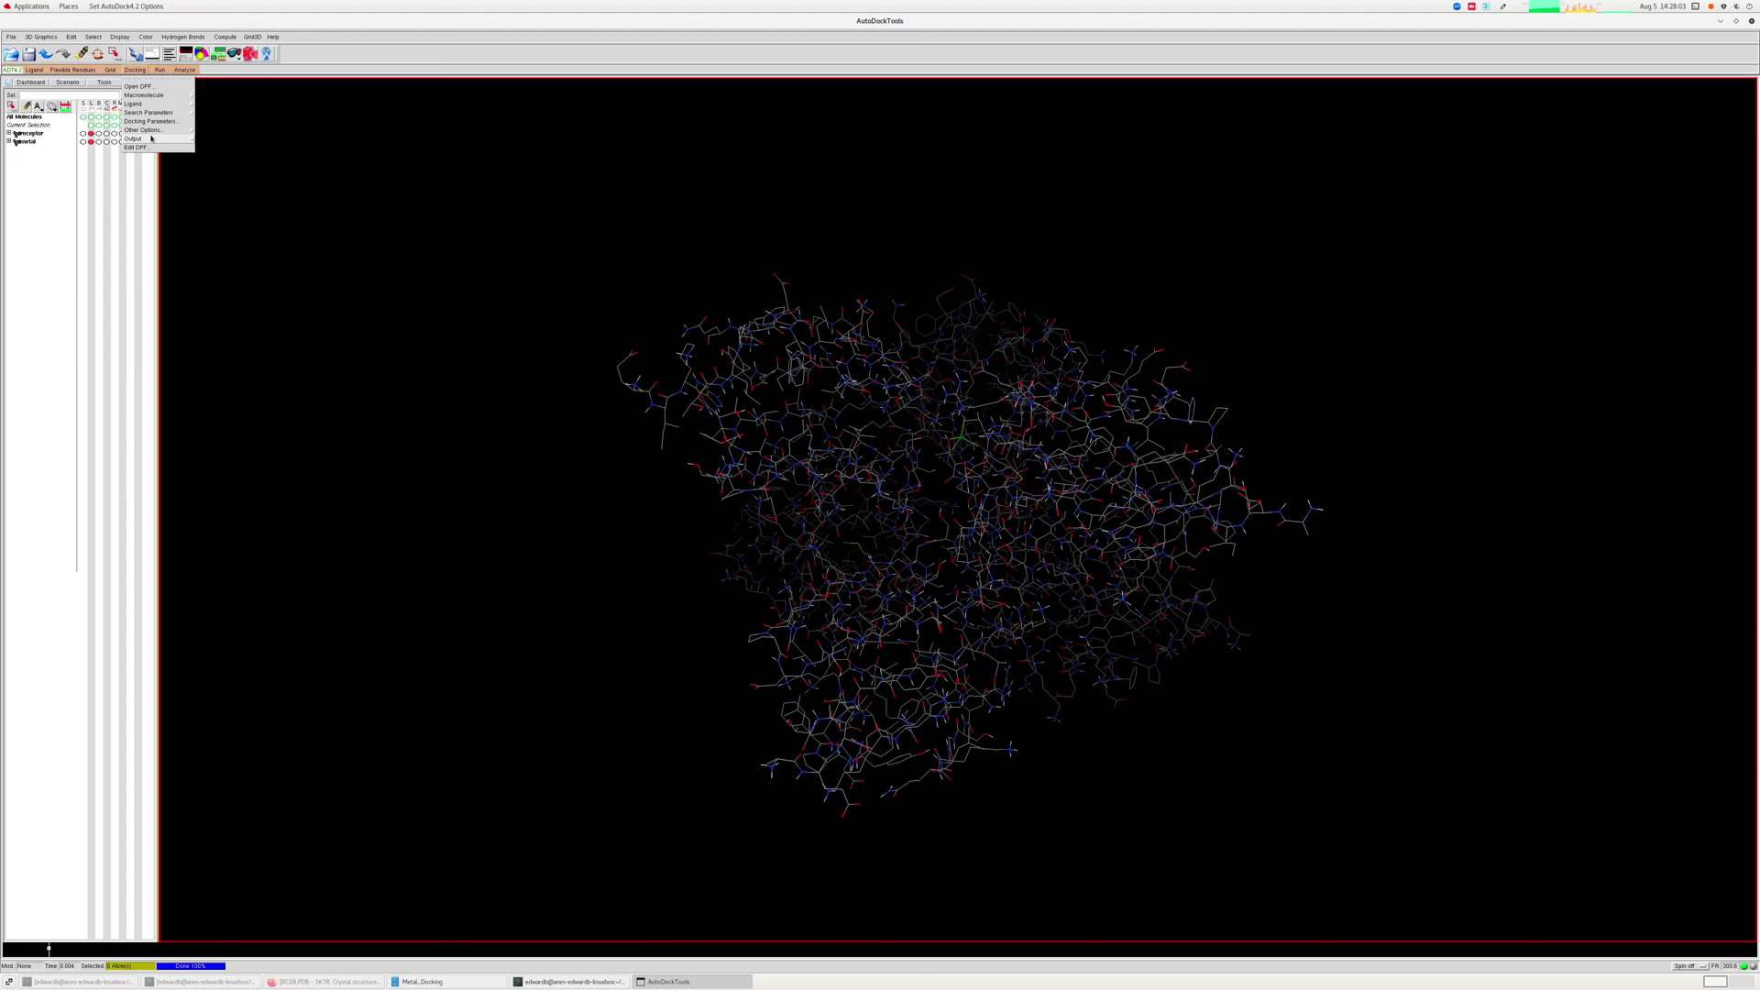
mouse_move(152, 139)
left_click(211, 147)
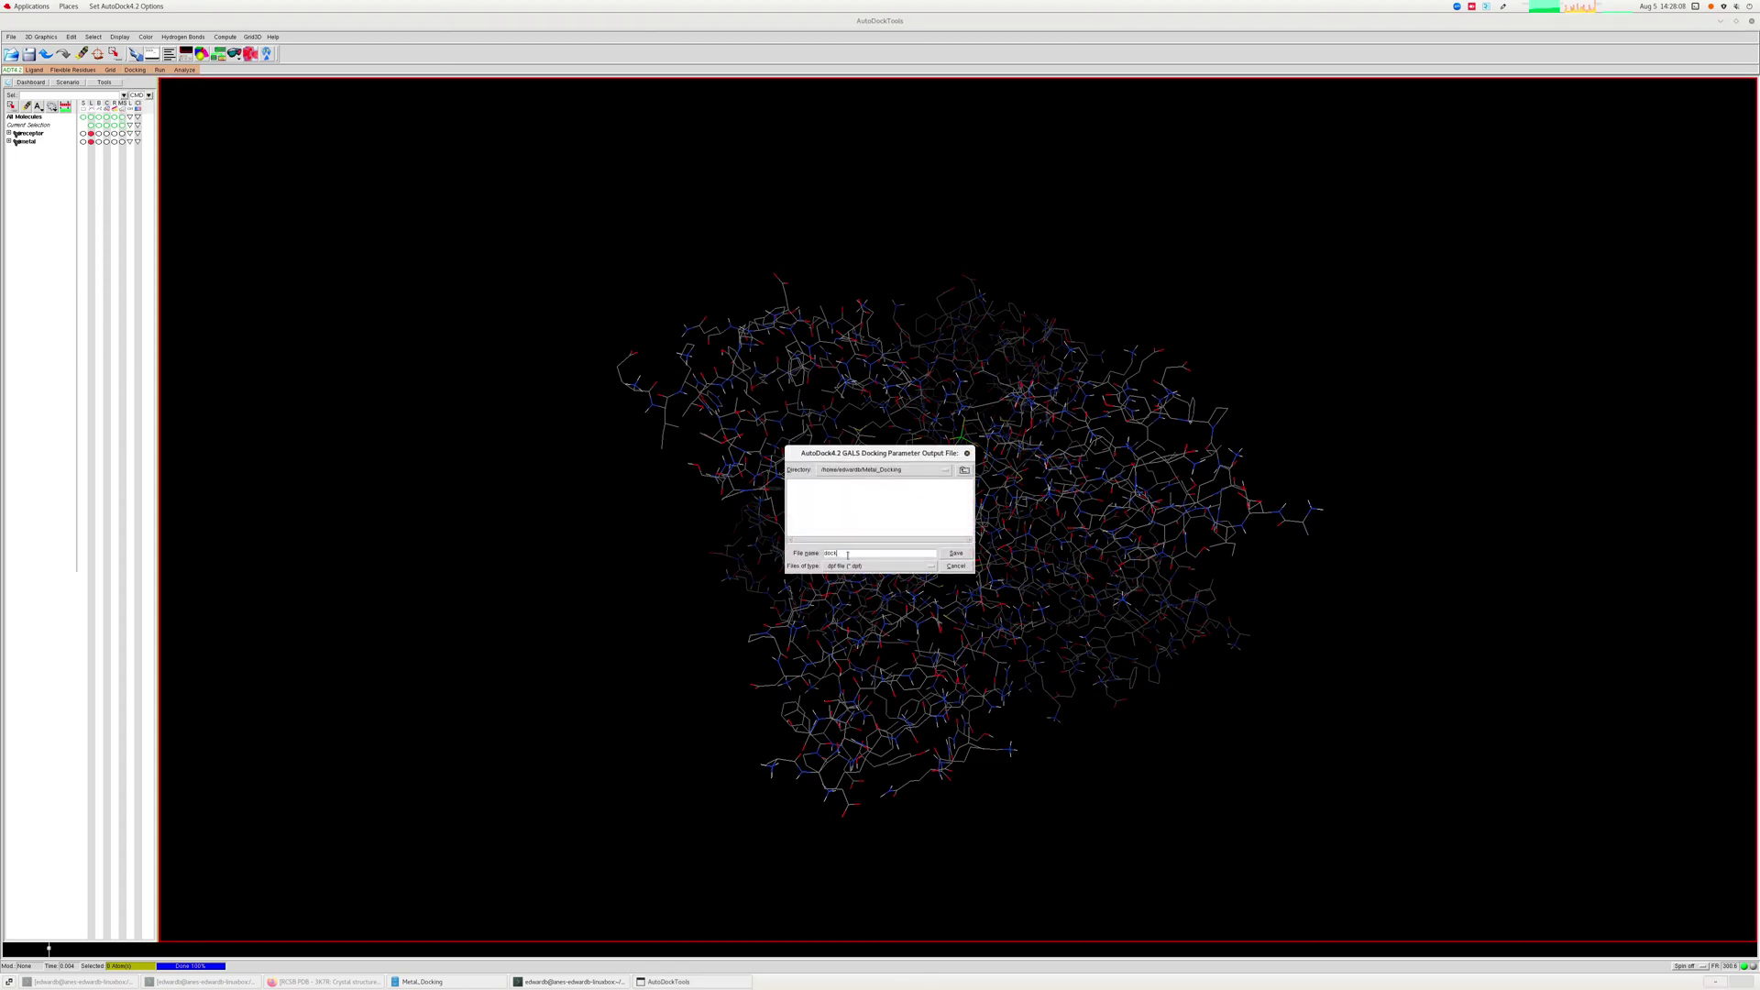
type("dock")
key("Return")
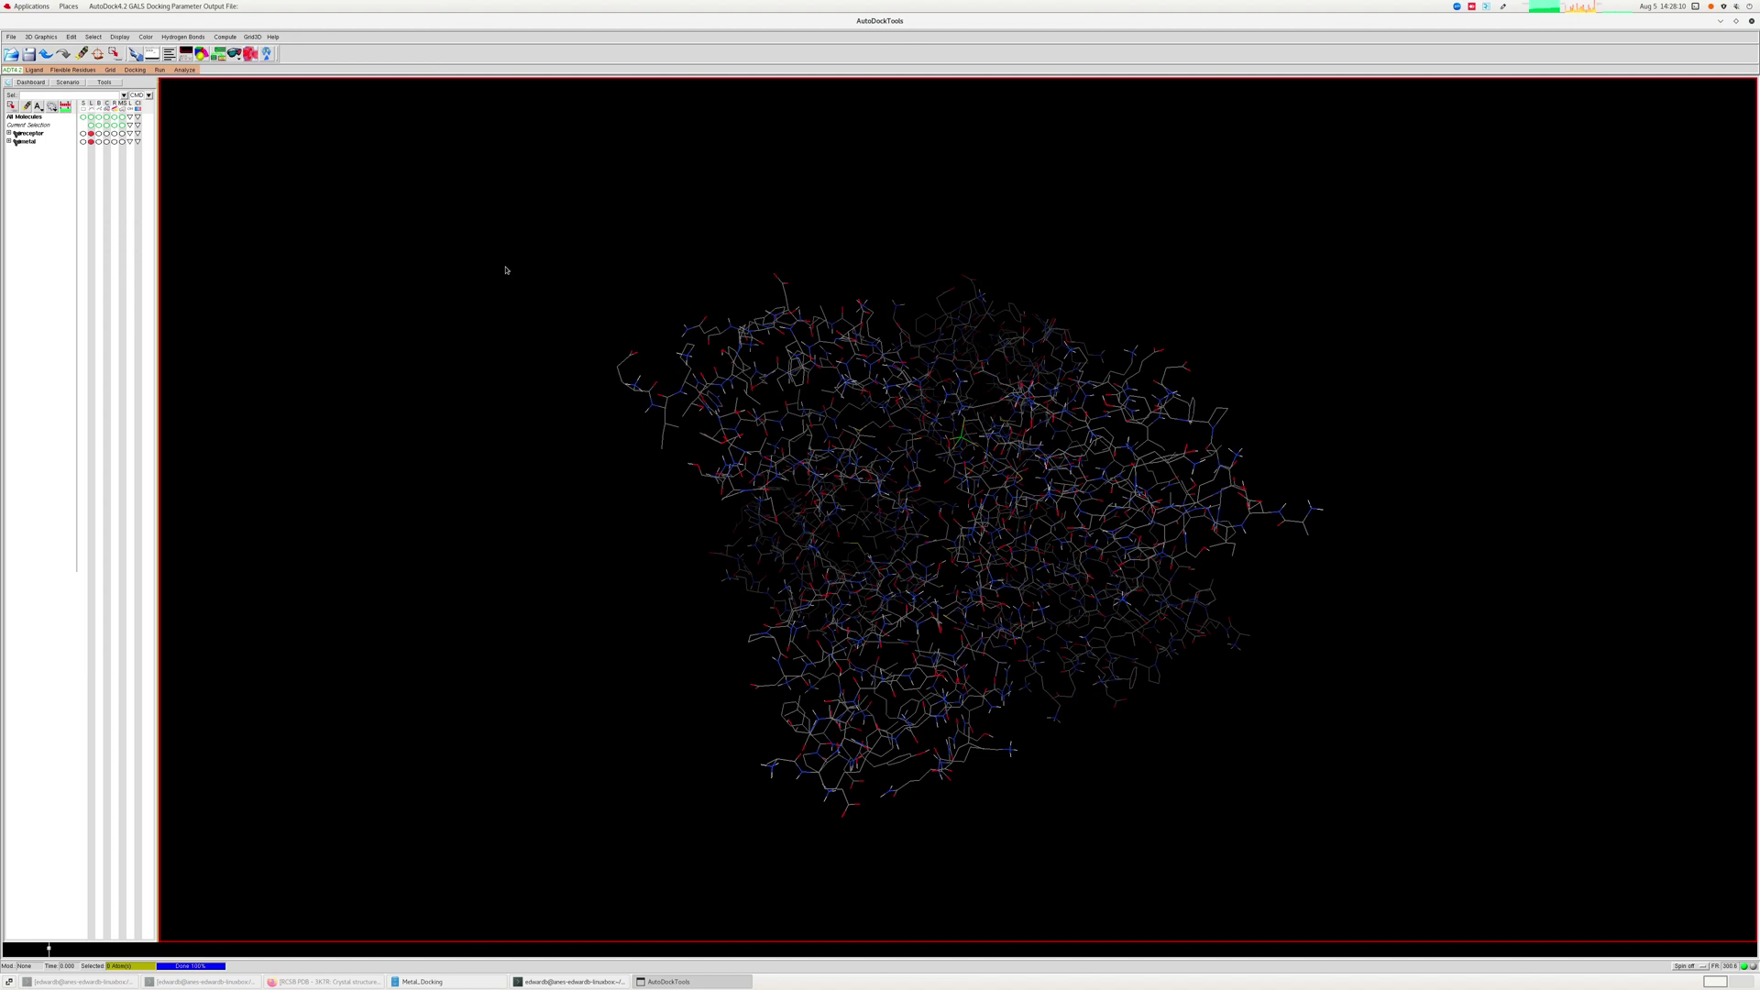
Open the docking parameter file for editing and change its parameter_file entry to AD4_parameters.dat.
left_click(139, 71)
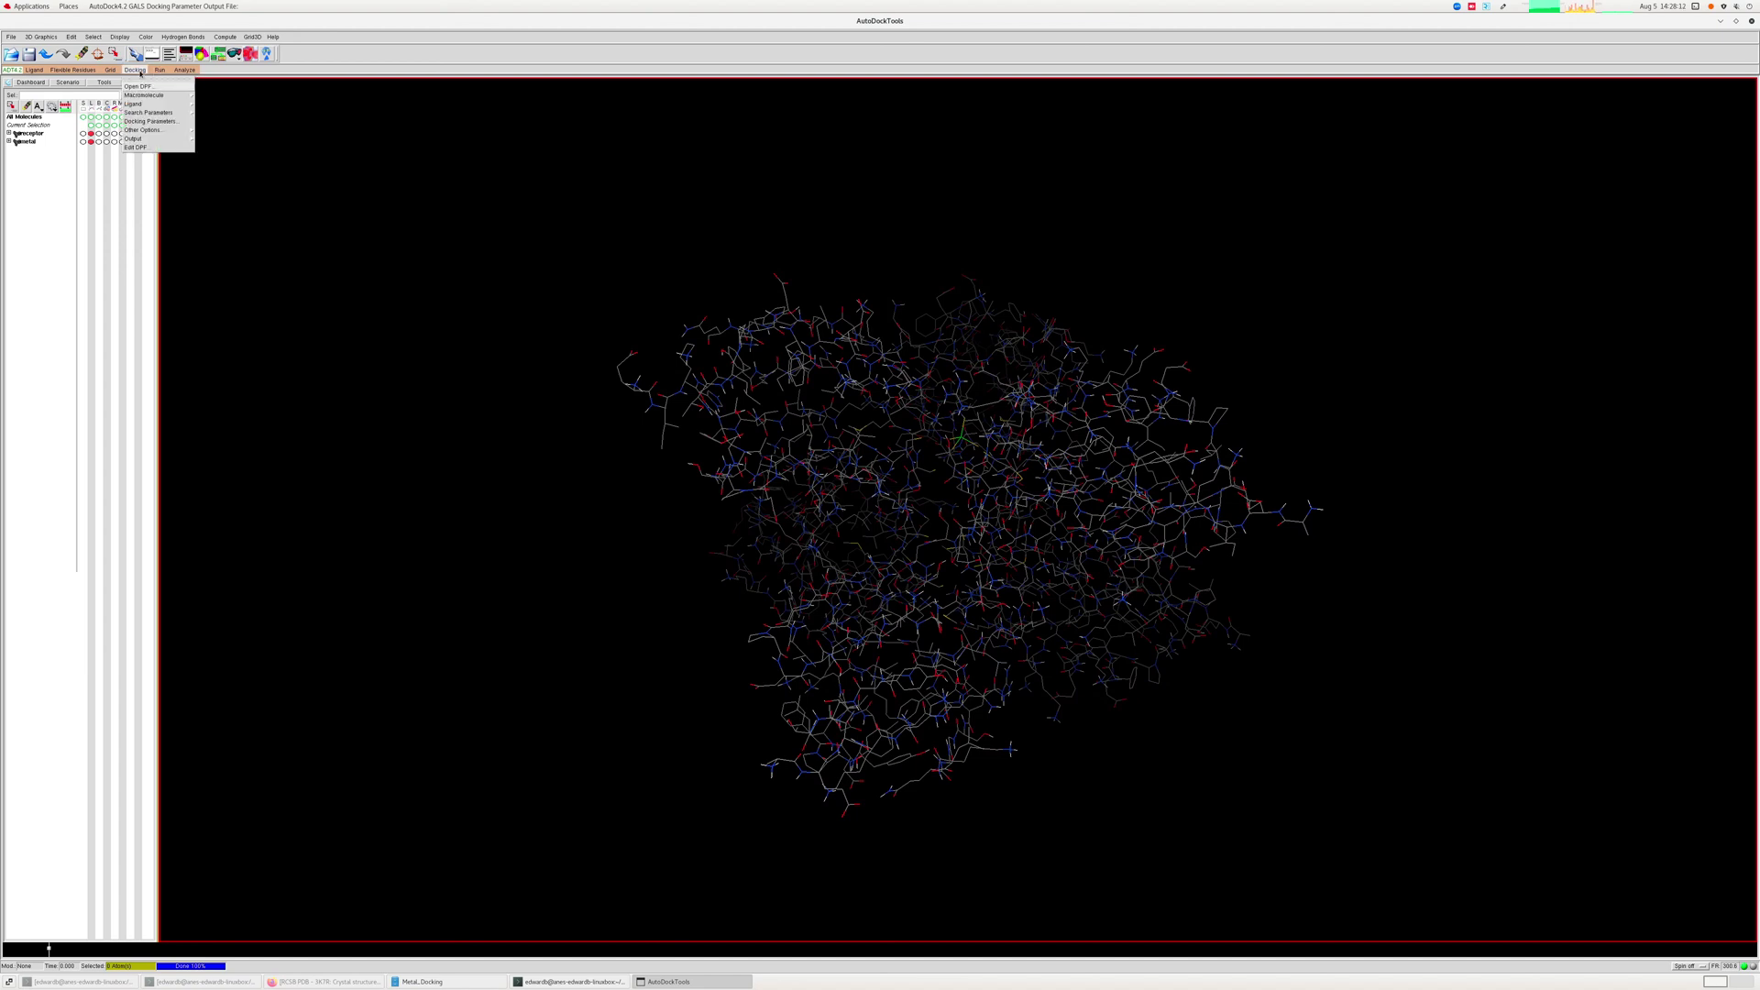
left_click(137, 148)
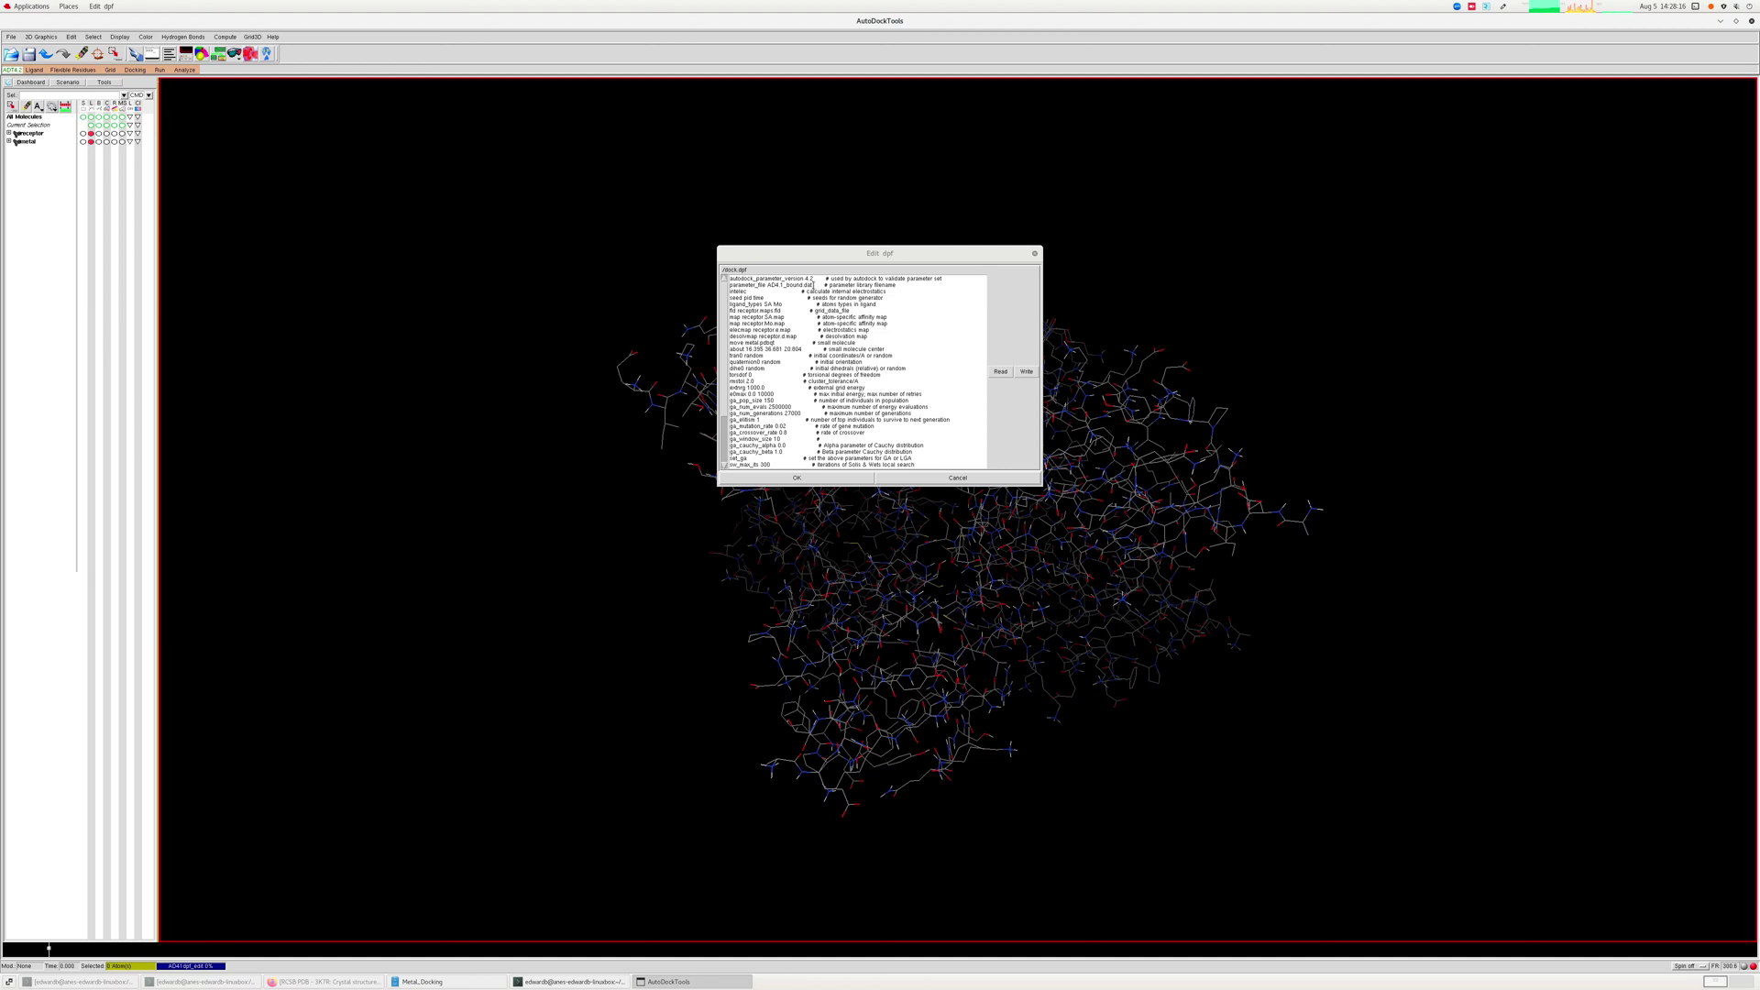
left_click(813, 285)
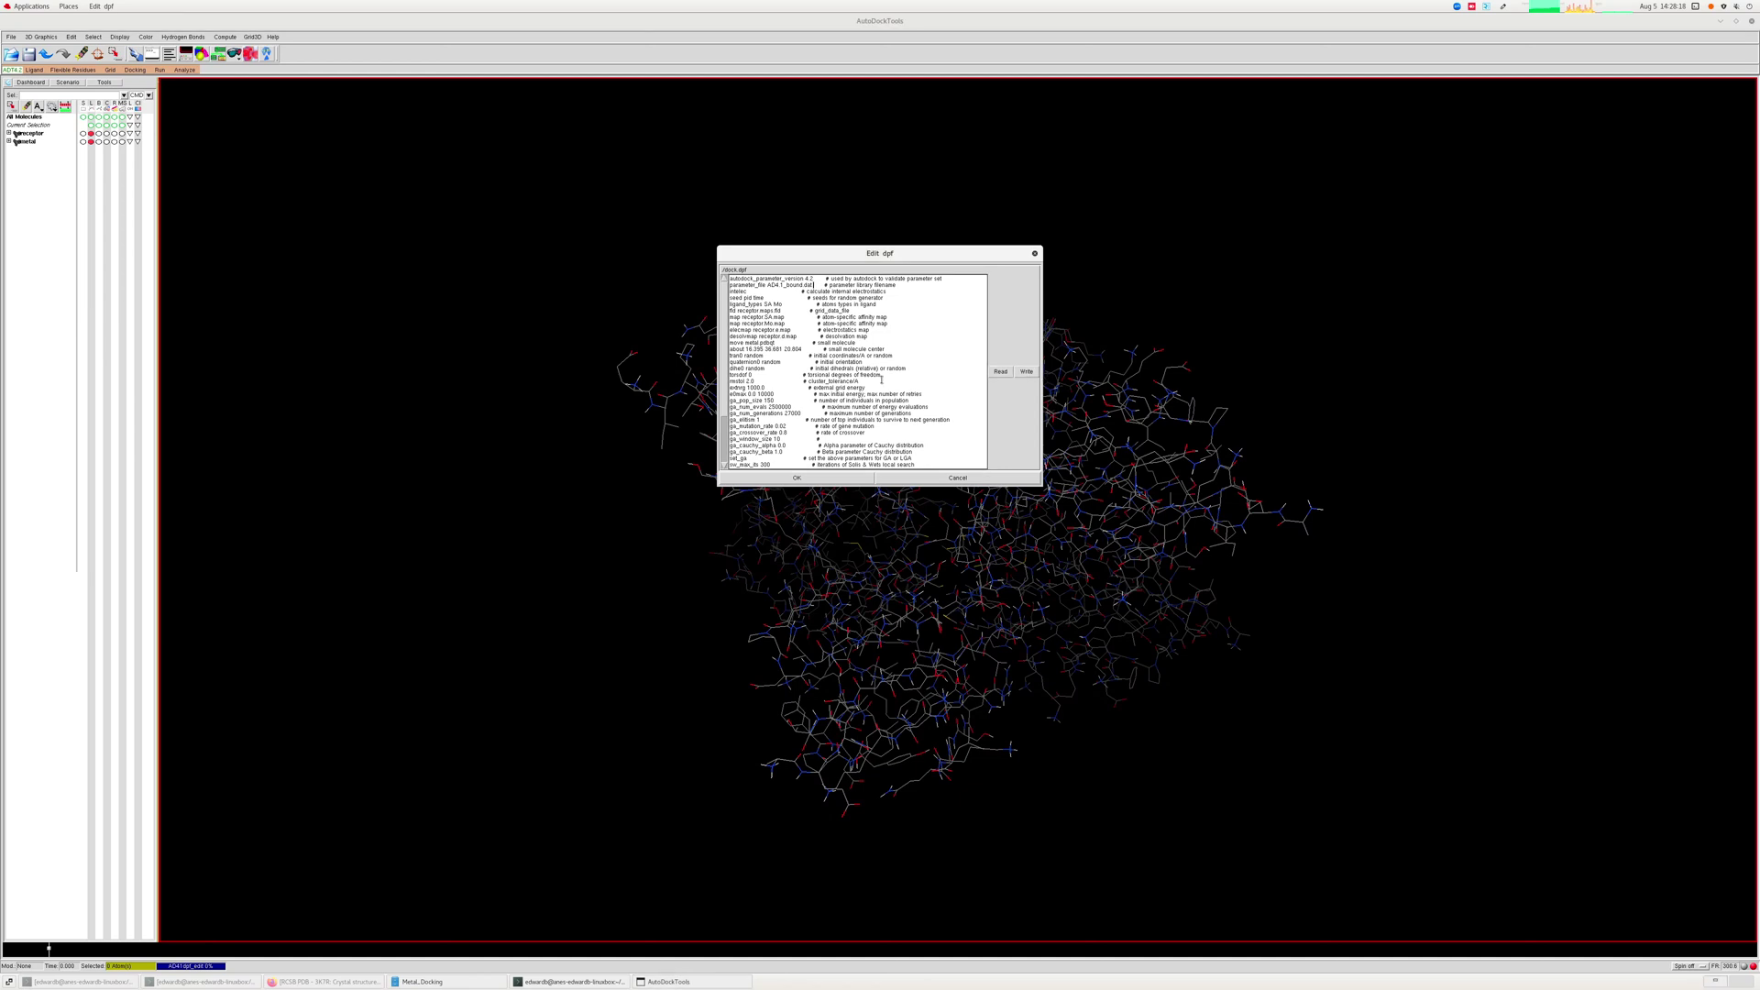
key("BackSpace")
key("BackSpace")
key("BackSpace")
key("BackSpace")
key("BackSpace")
key("BackSpace")
key("BackSpace")
key("BackSpace")
key("BackSpace")
type("_parameters.da")
Write the edited docking parameters over the existing dock.dpf and accept the edit.
left_click(1024, 371)
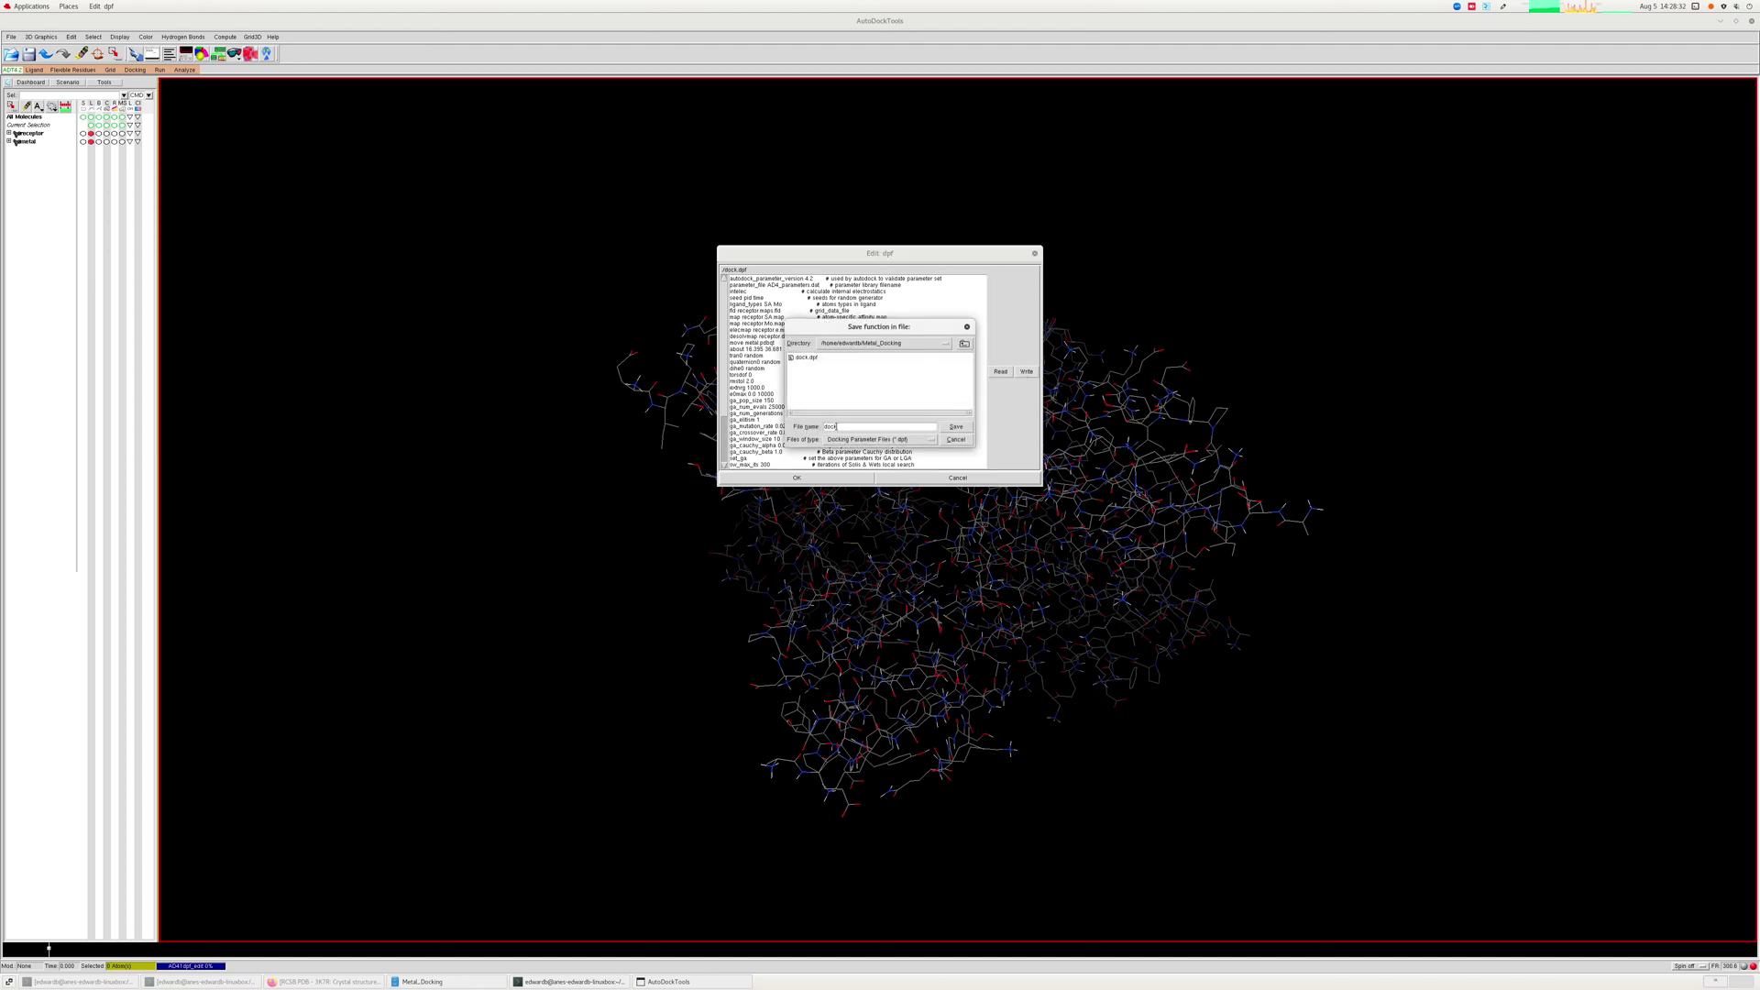
key("Return")
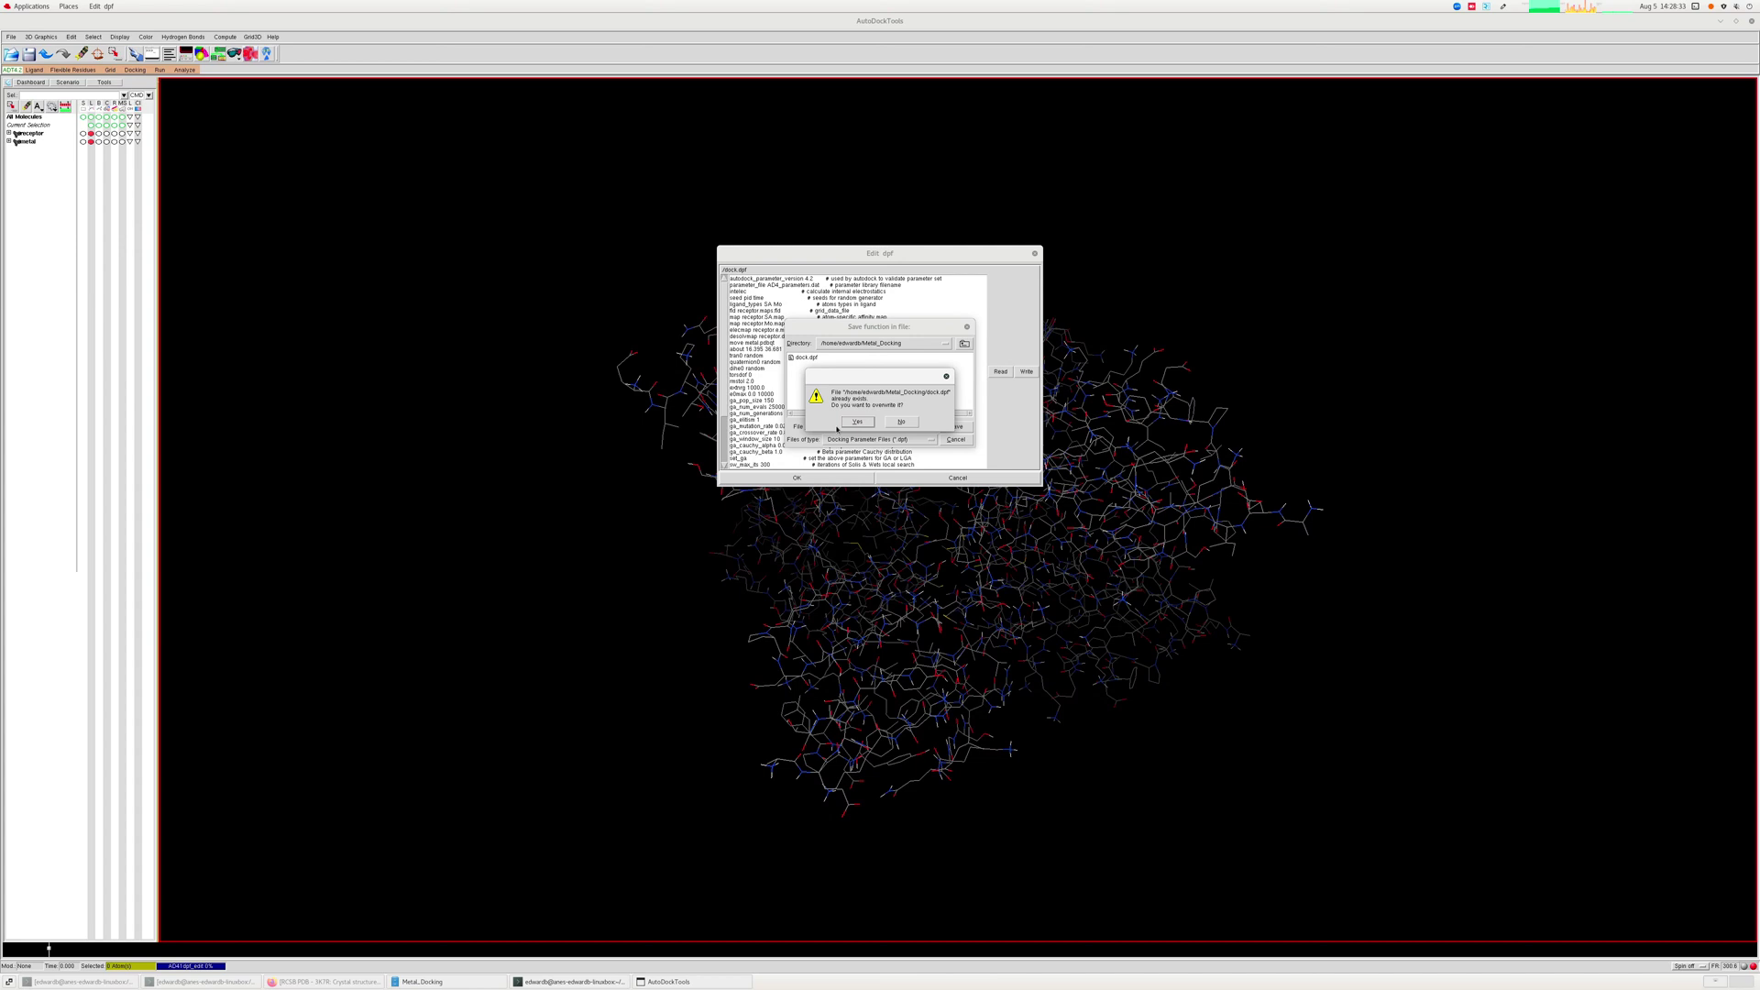
left_click(849, 421)
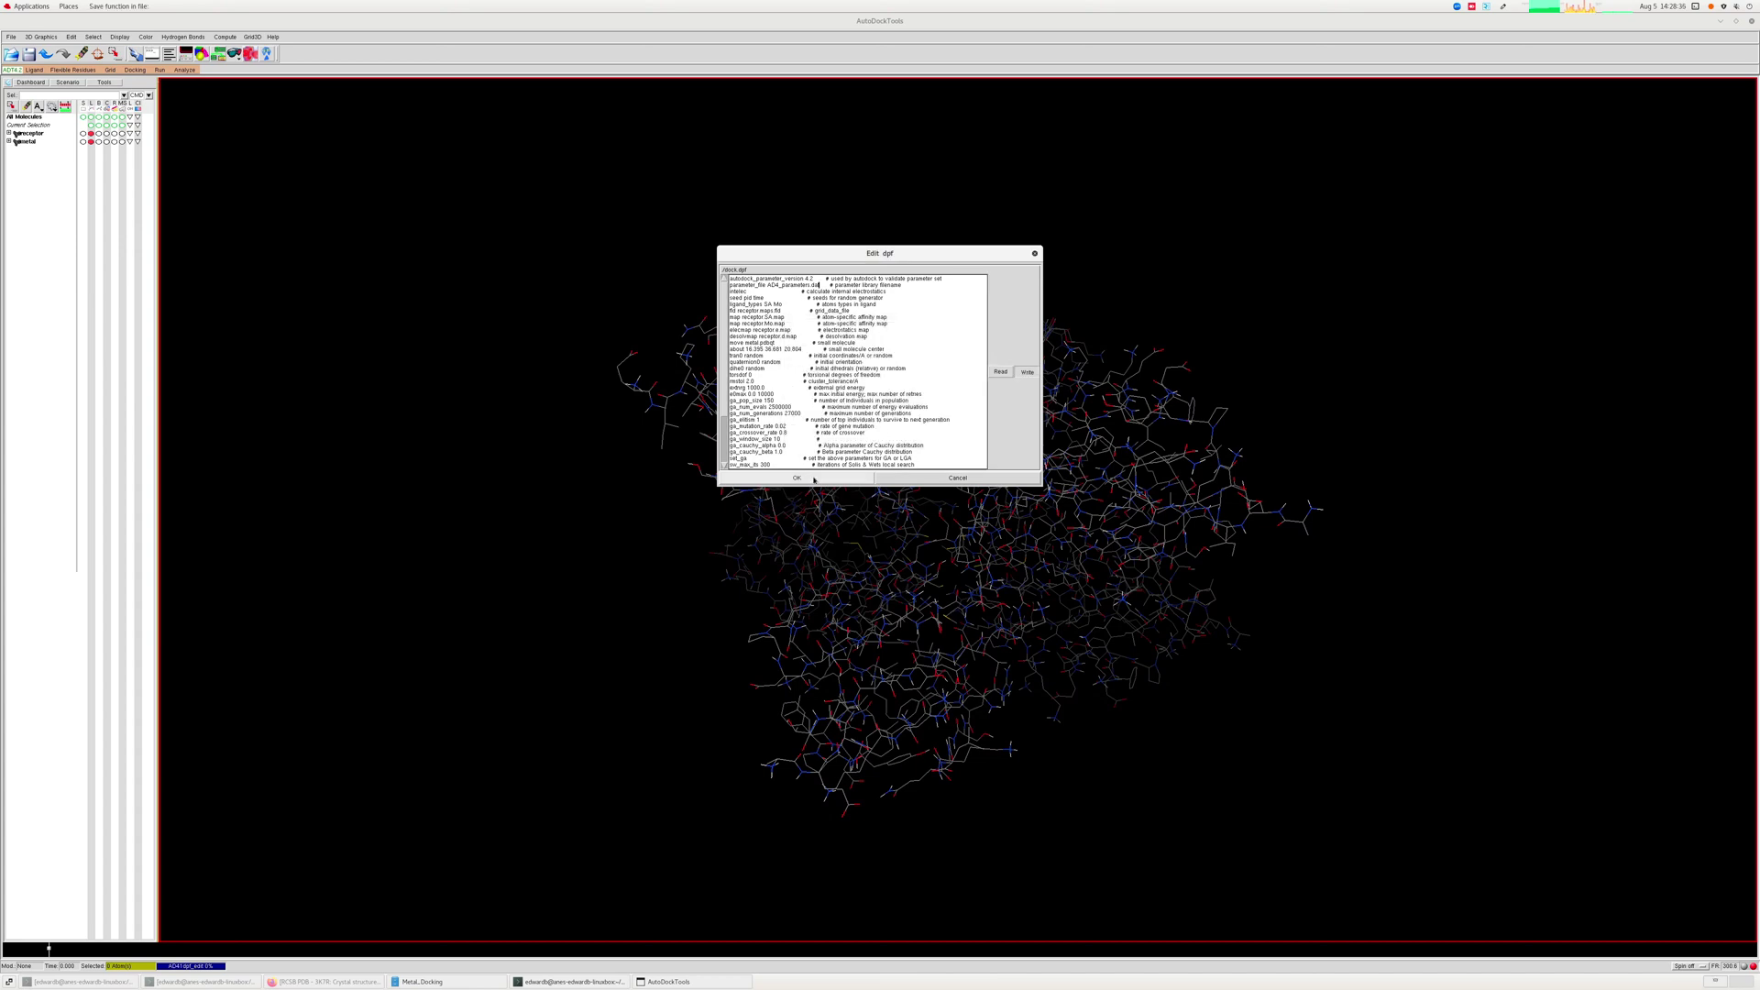
left_click(814, 479)
Launch the autodock4 run with dock.dpf as the parameter file and dock.dlg as the log file.
left_click(160, 70)
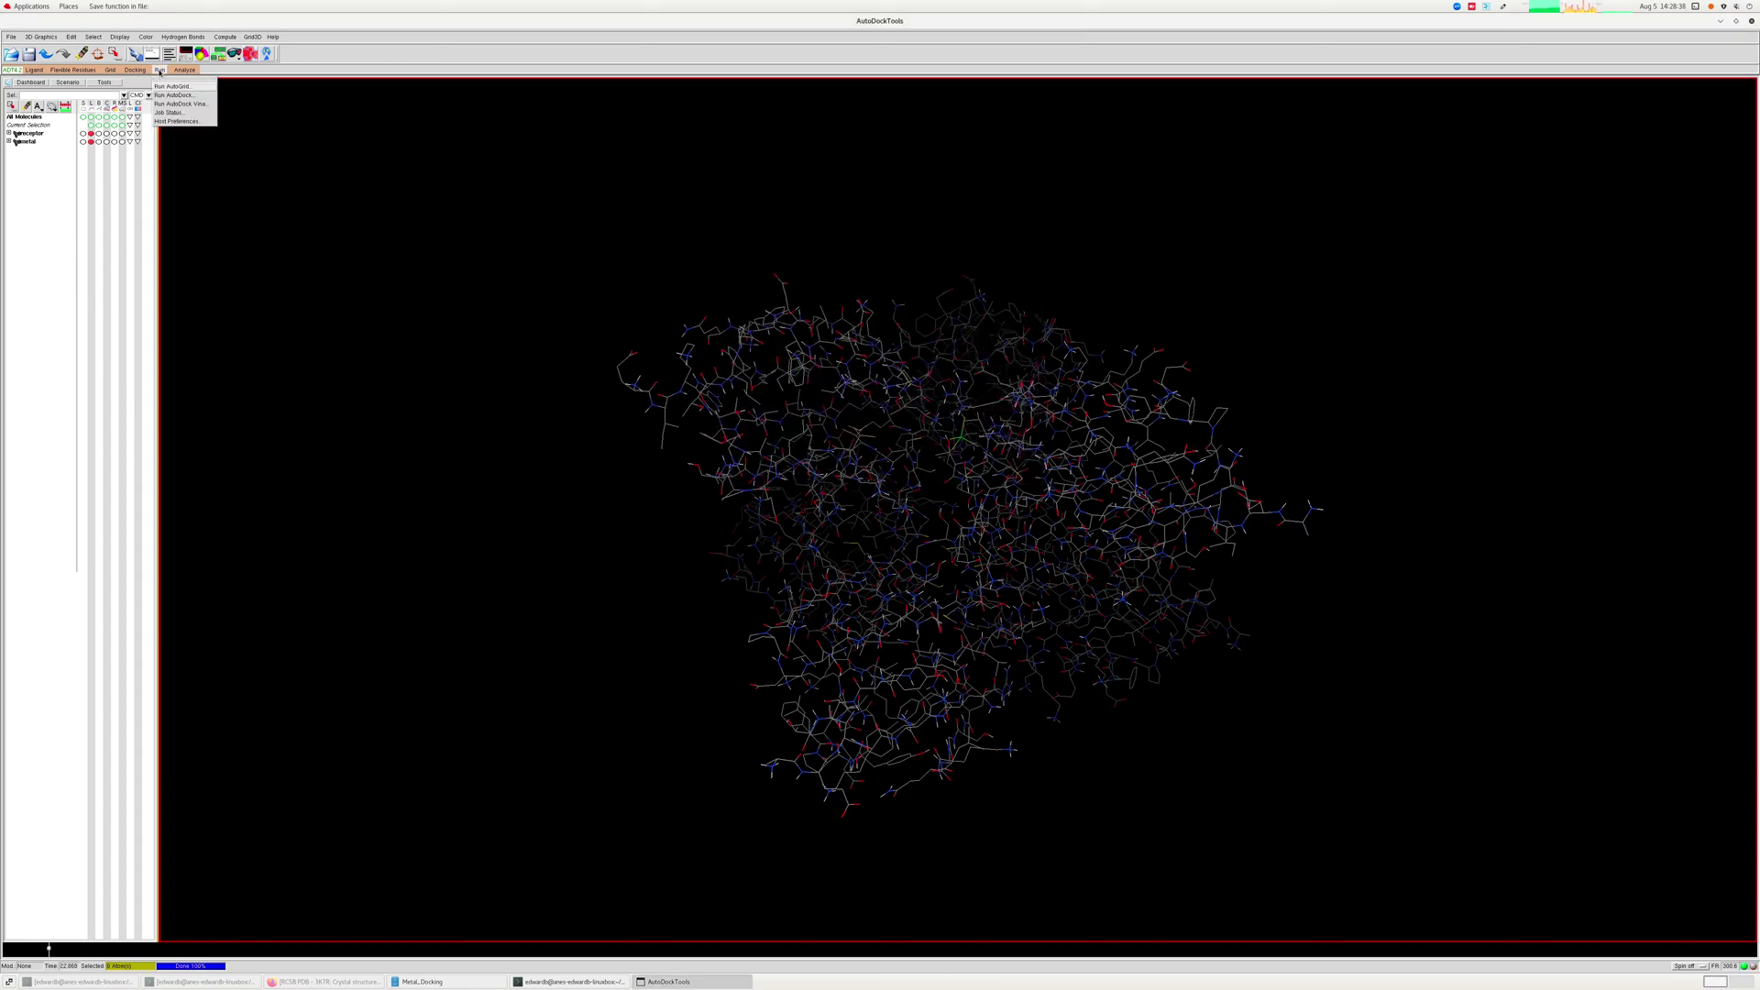
left_click(174, 94)
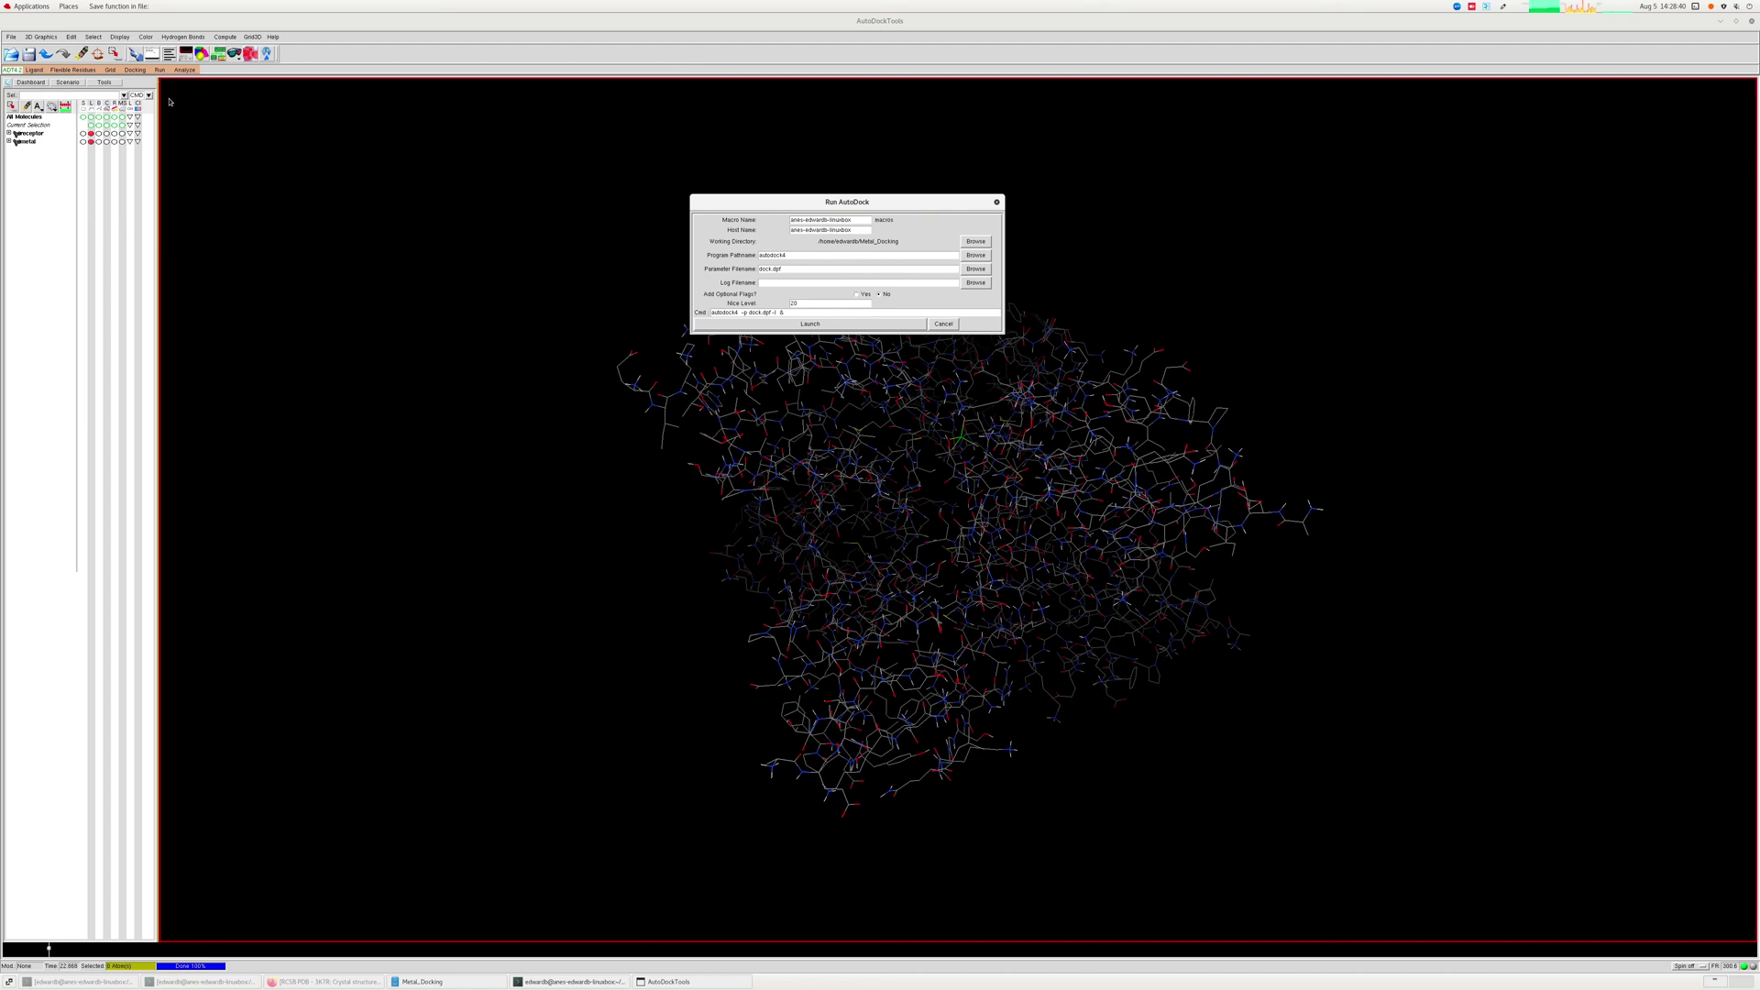
left_click(974, 269)
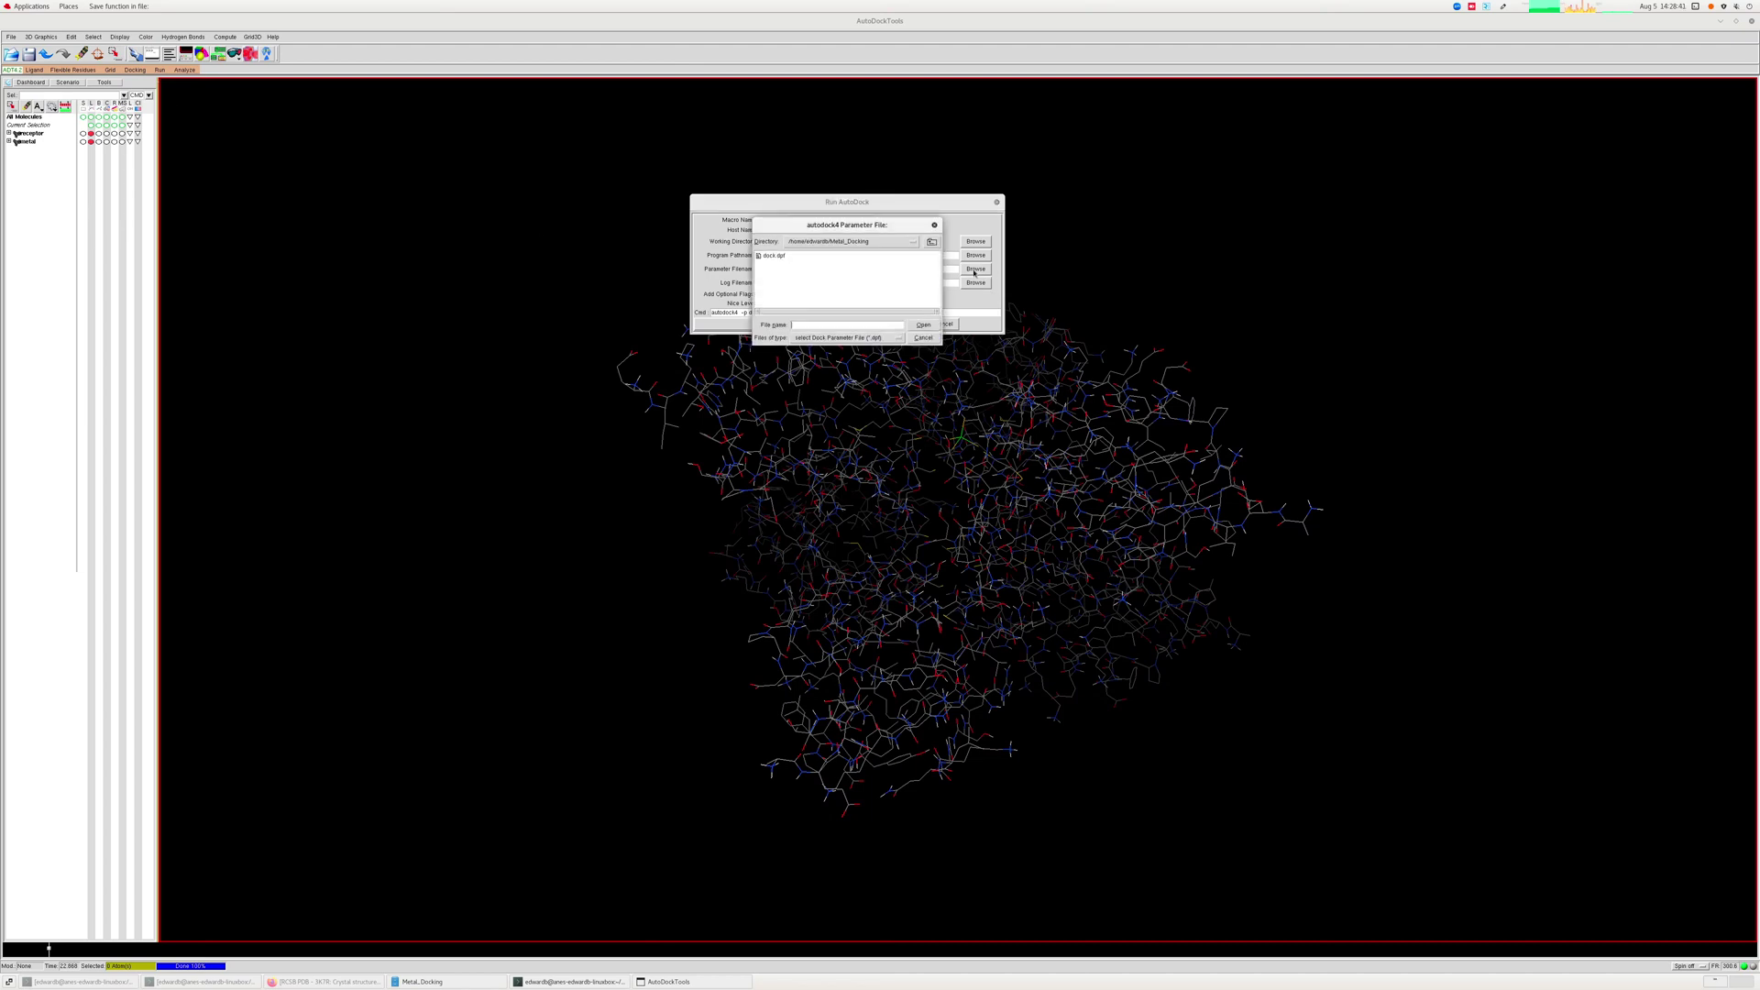
double_click(773, 256)
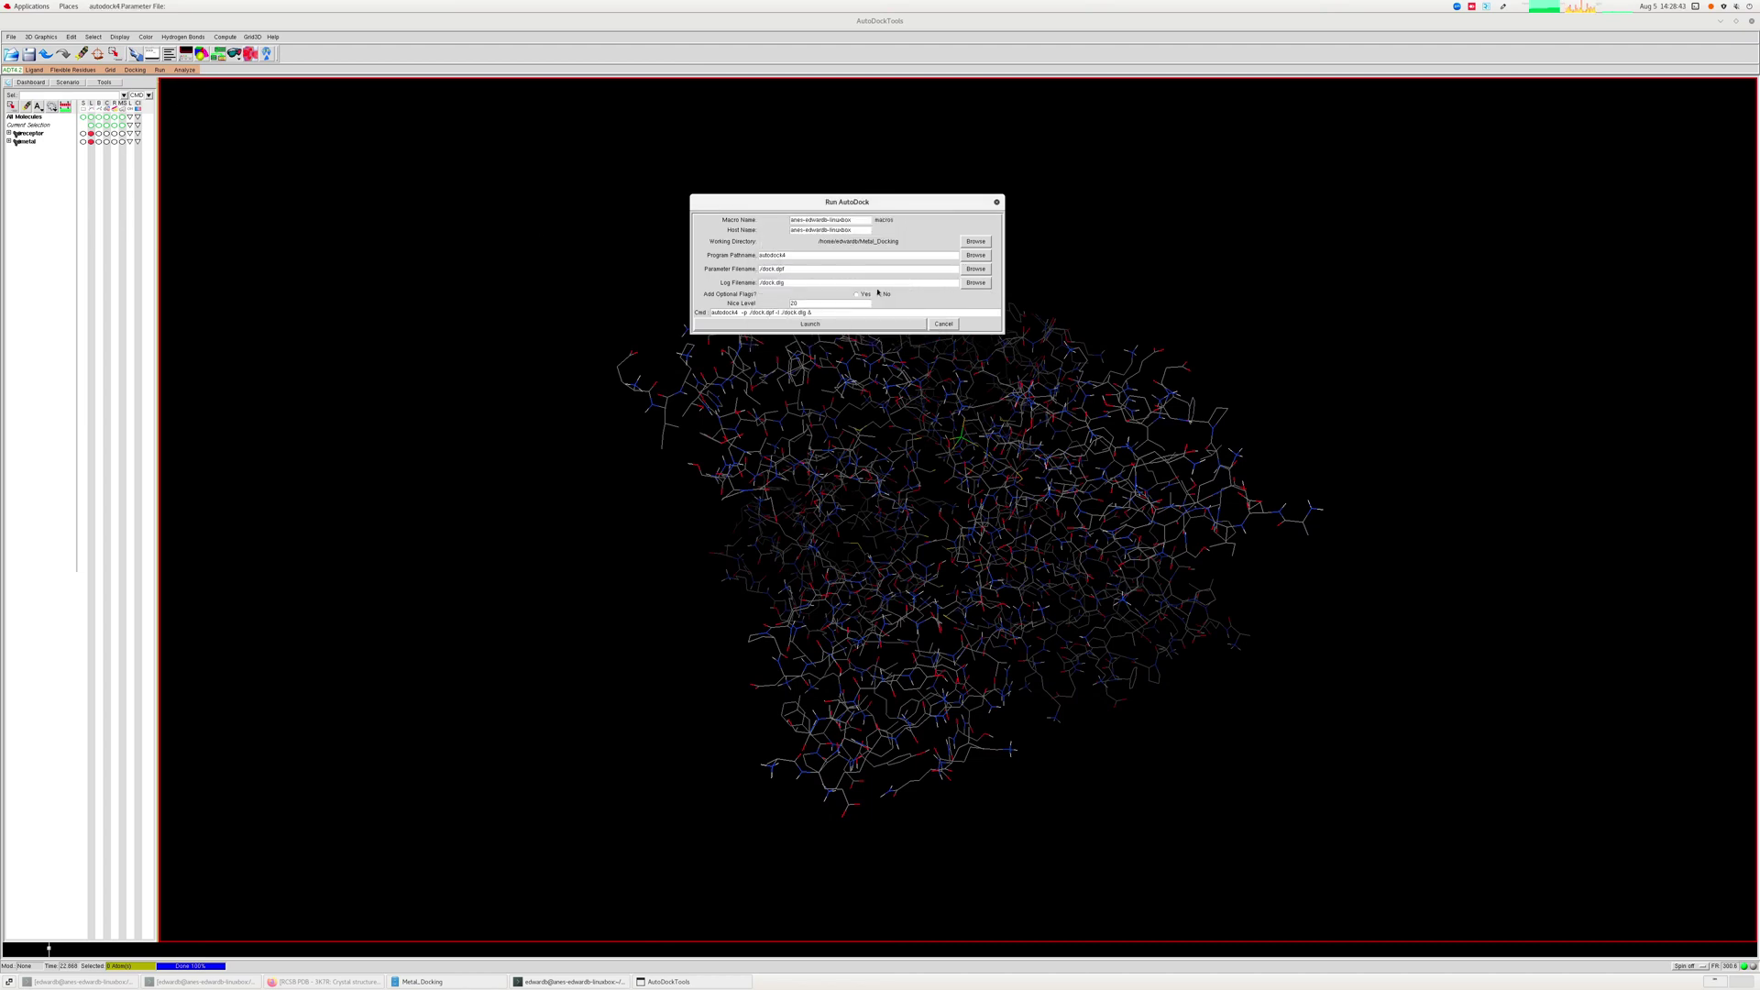
left_click(810, 324)
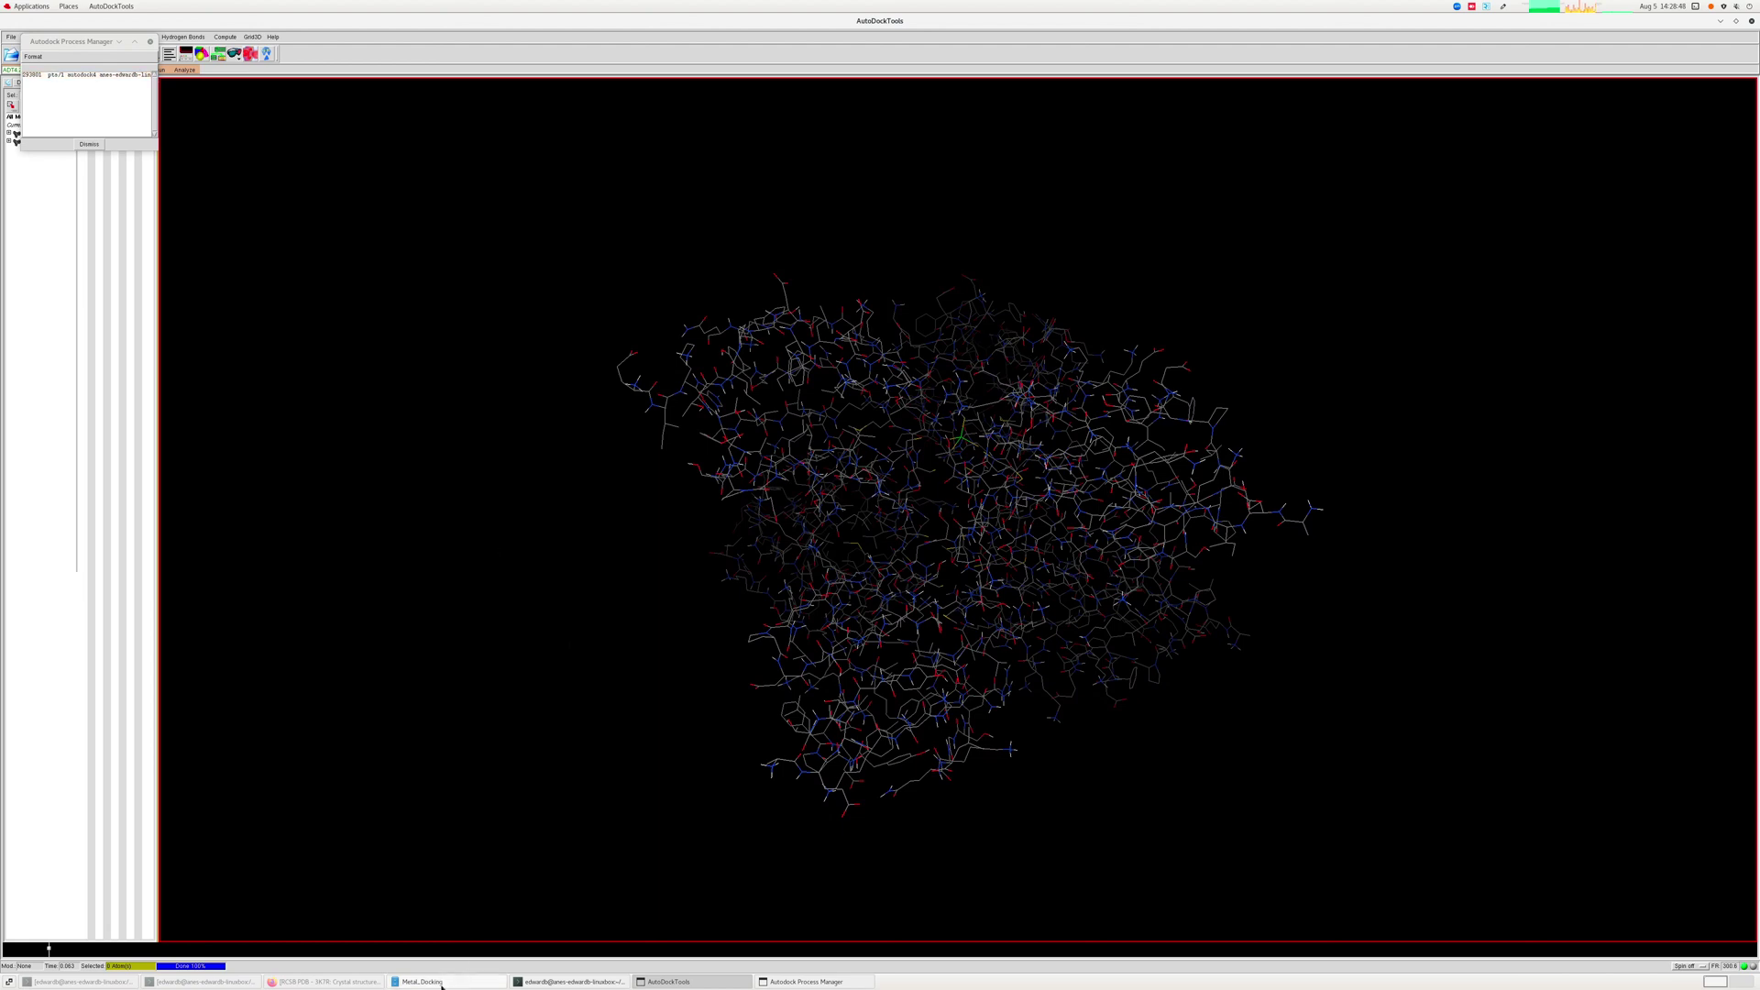
Open dock.dlg from the Metal_Docking folder and examine the progress of the docking runs.
left_click(495, 982)
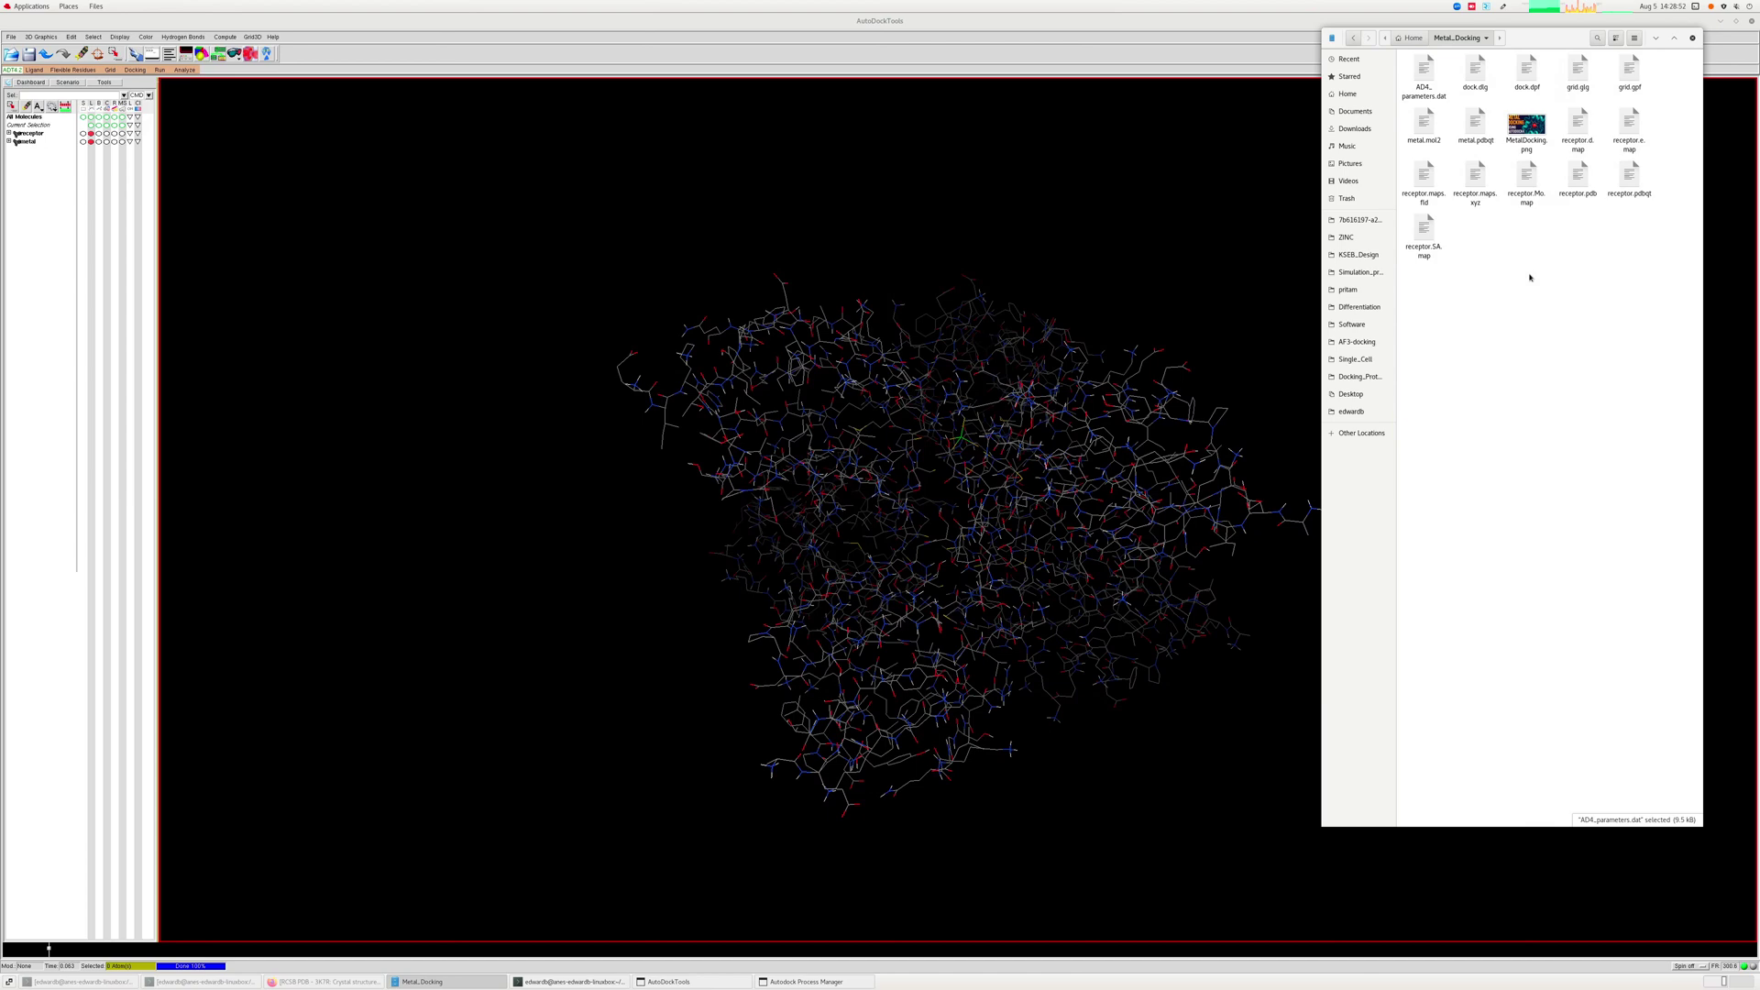
double_click(1476, 74)
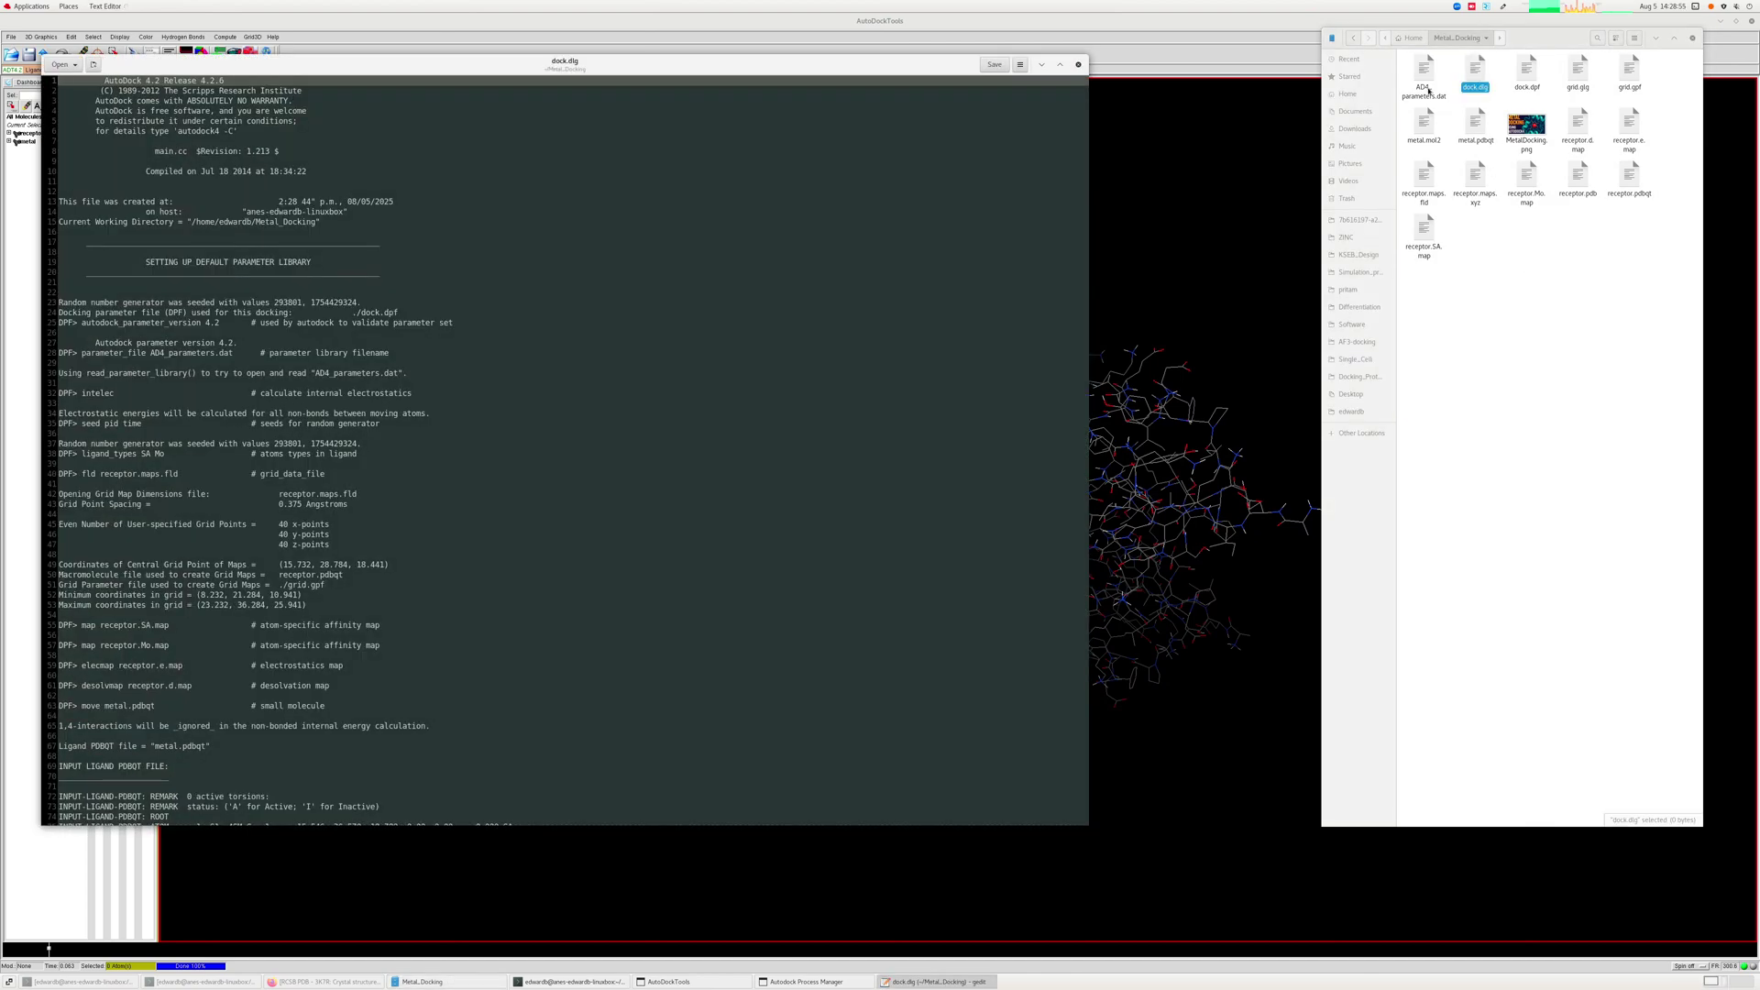
left_click_drag(538, 71, 765, 72)
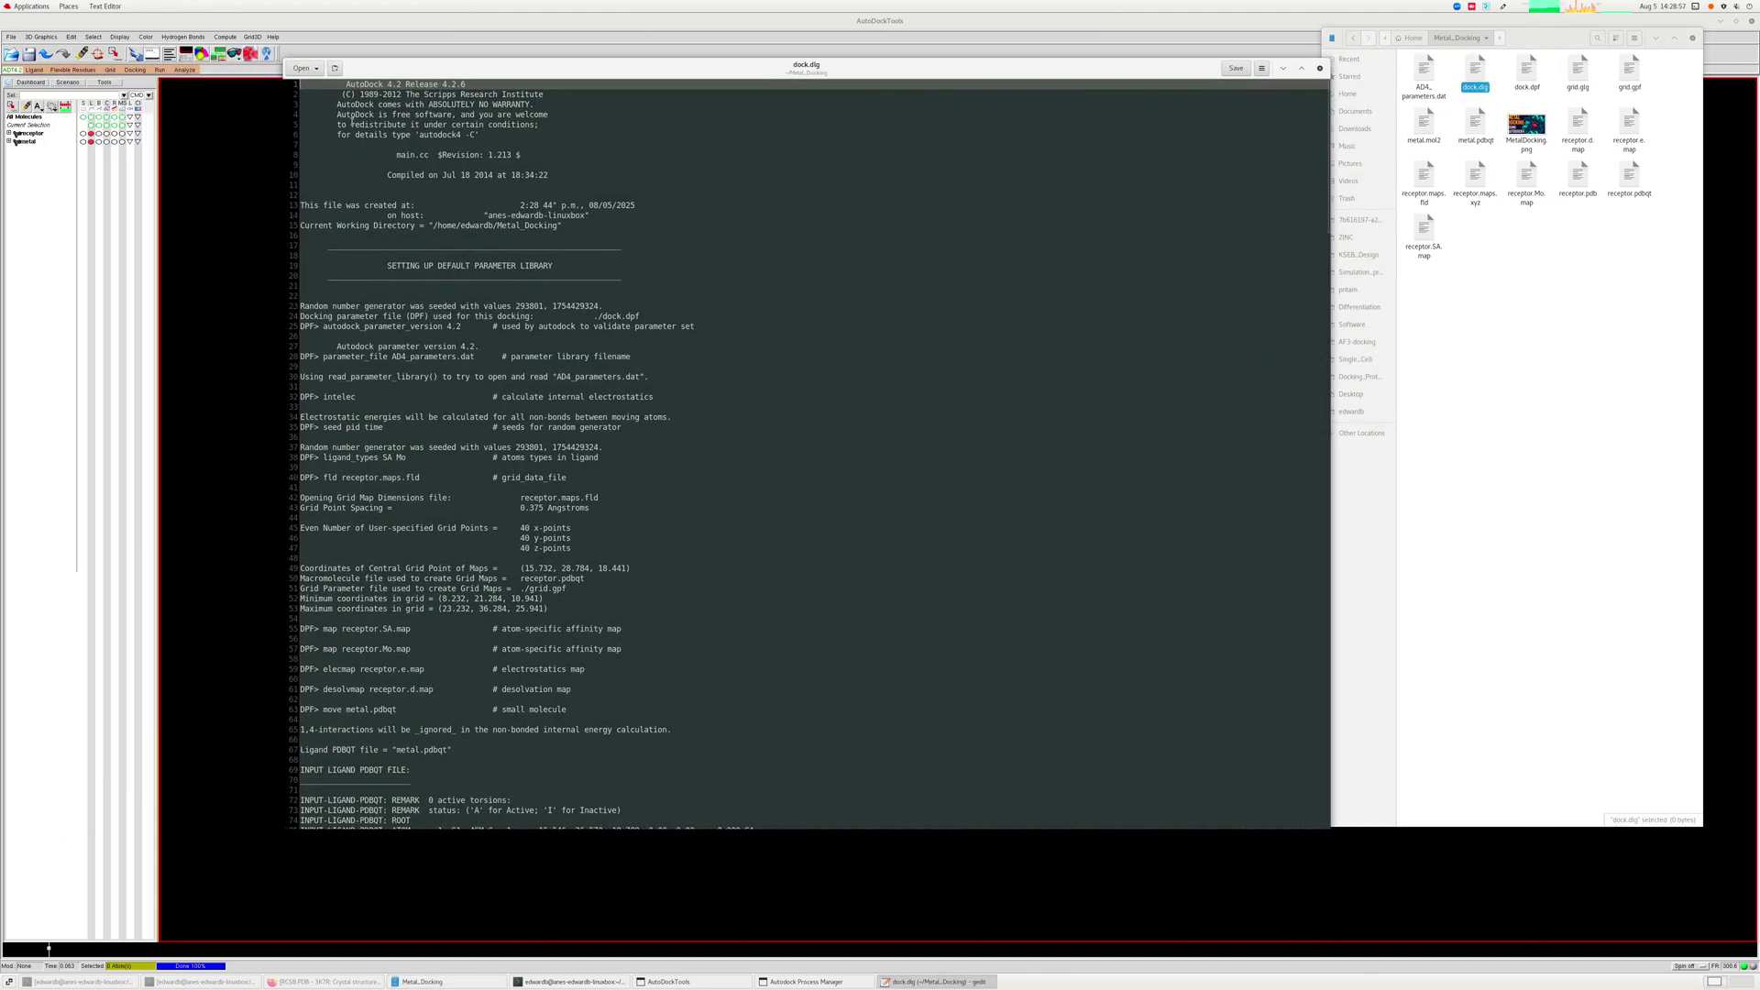
scroll(515, 335, "down", 5)
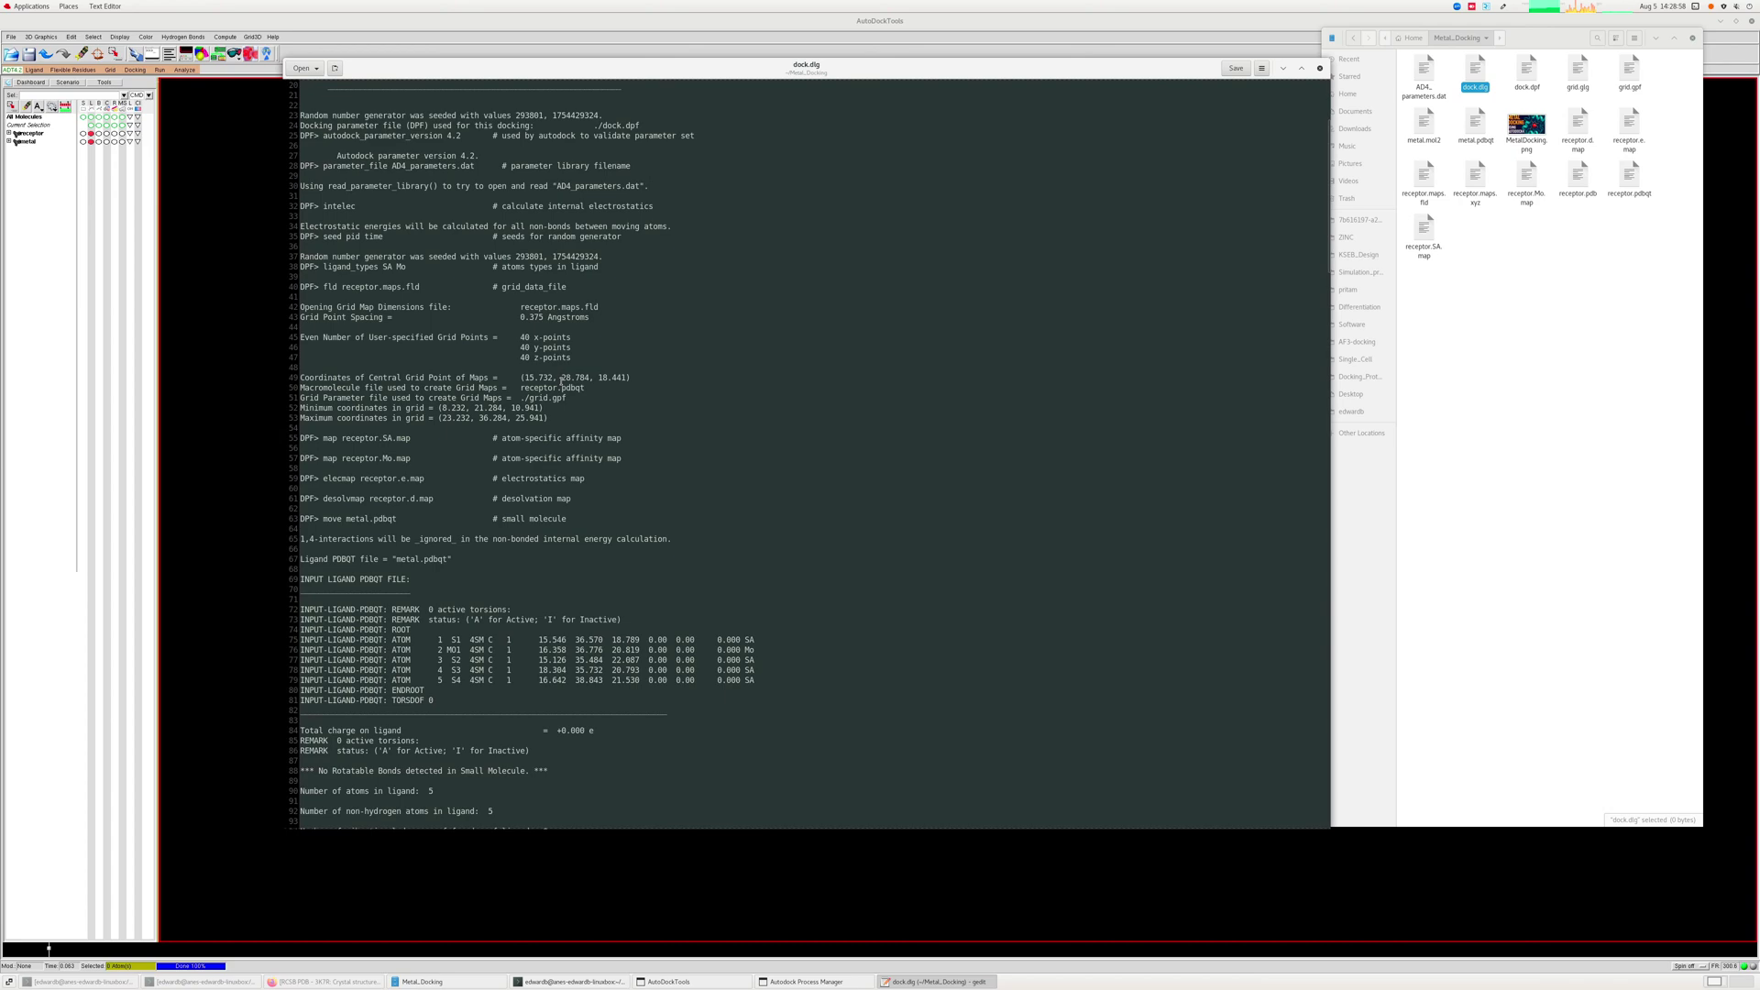
scroll(561, 383, "down", 20)
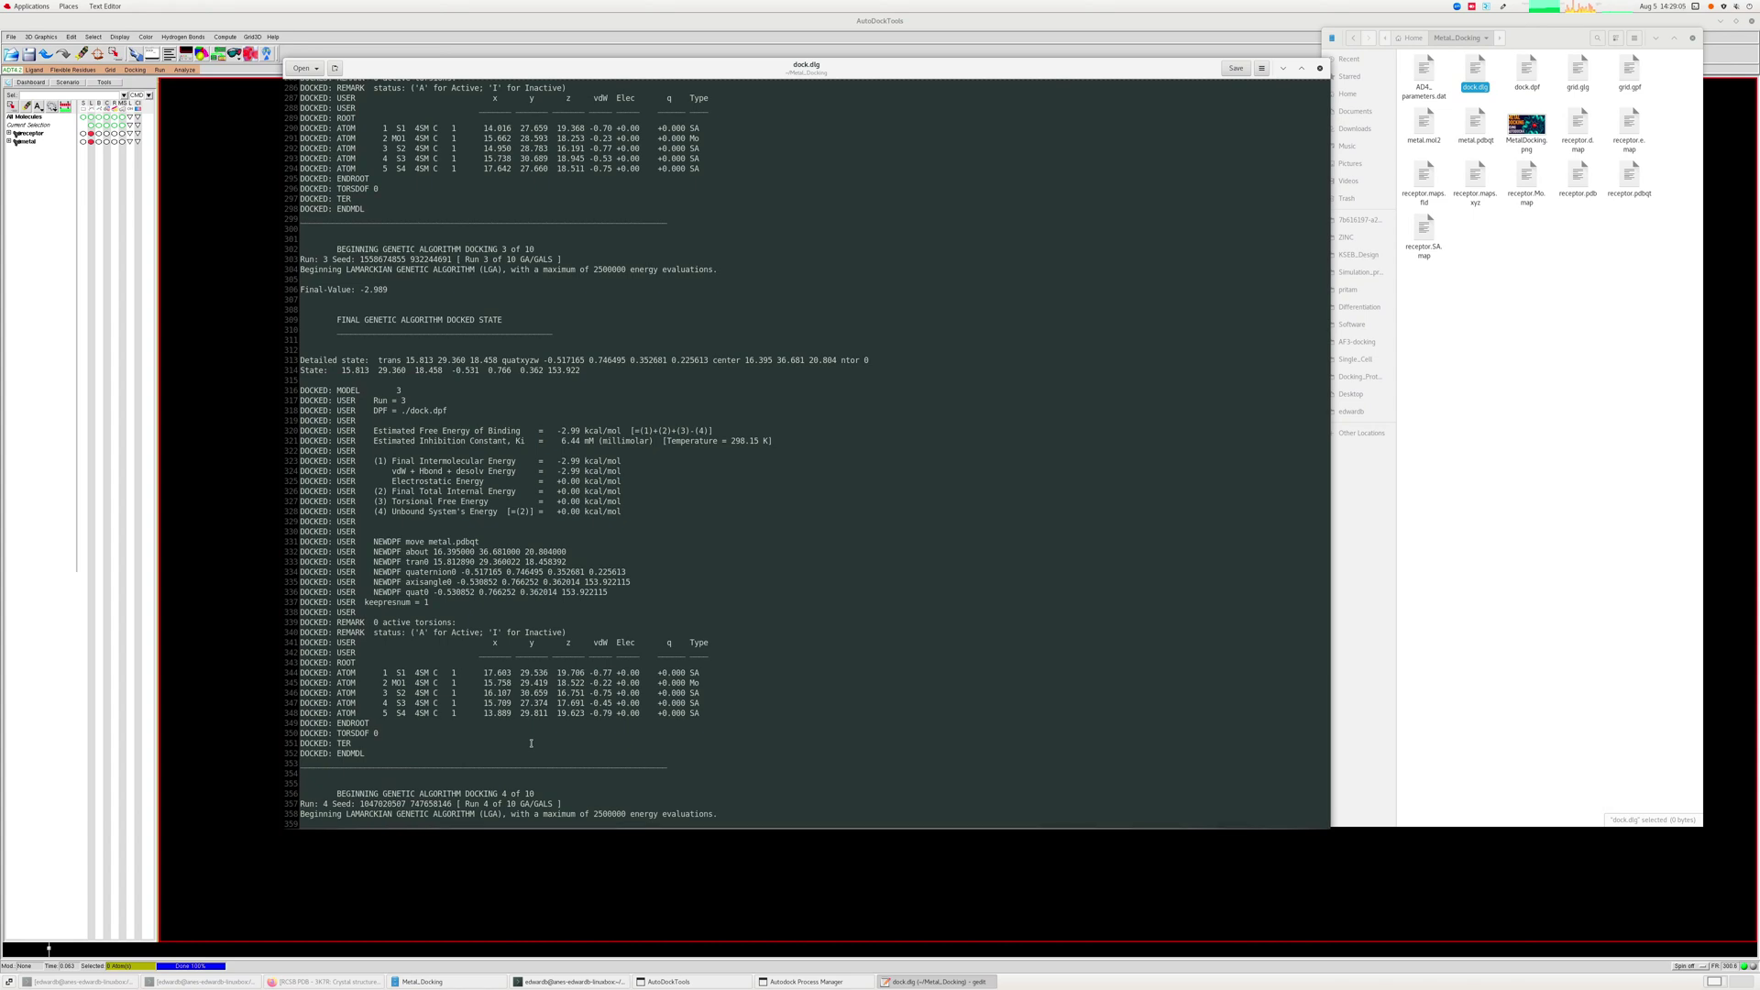
left_click(642, 623)
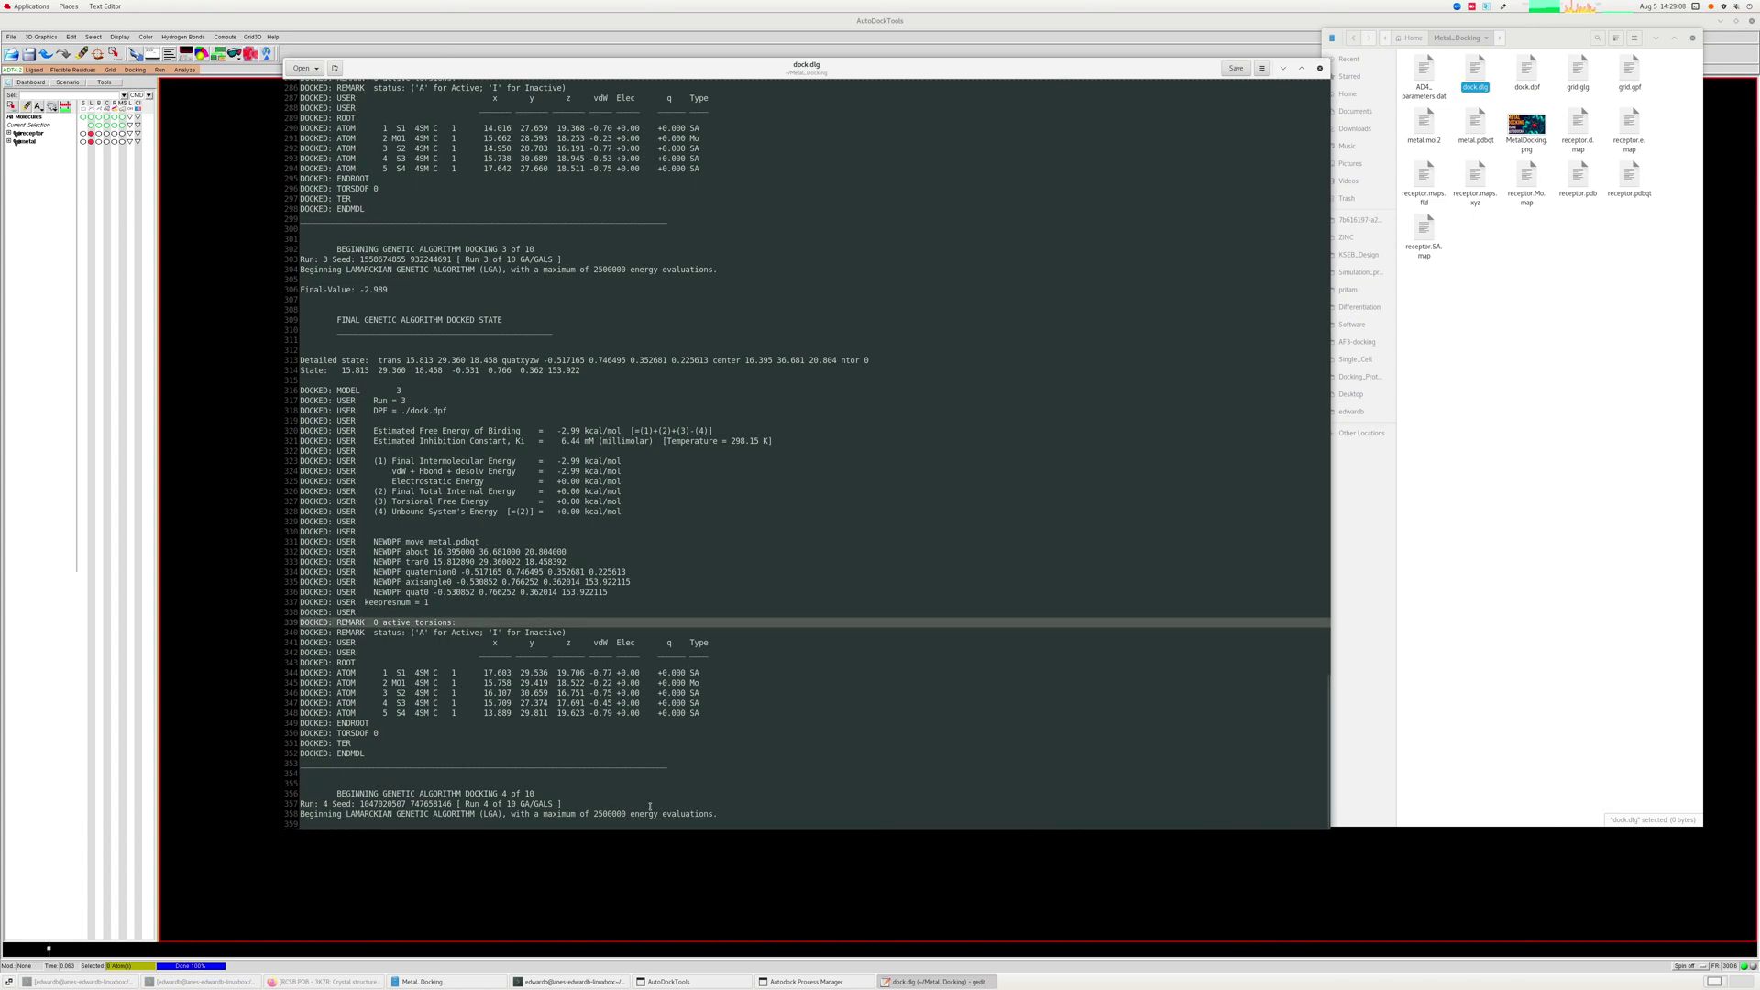
left_click_drag(300, 804, 718, 813)
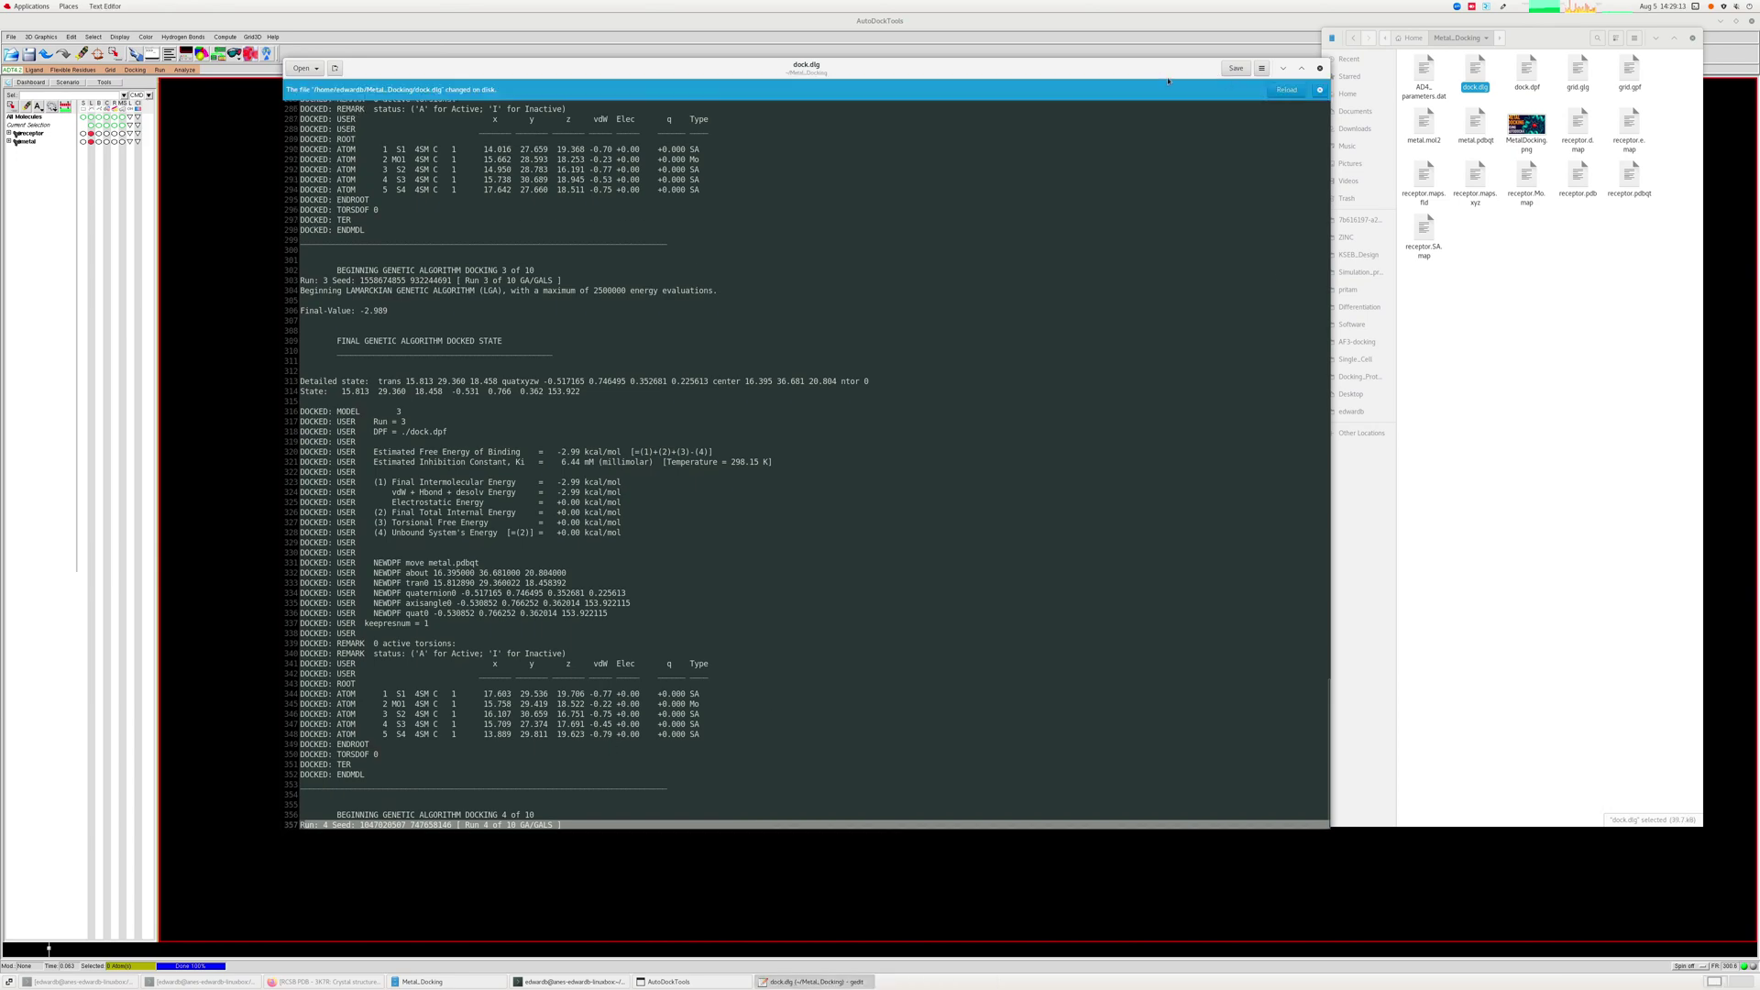
Reload dock.dlg, check its completion message and the lowest-energy docked conformation, and close the log.
left_click(1276, 87)
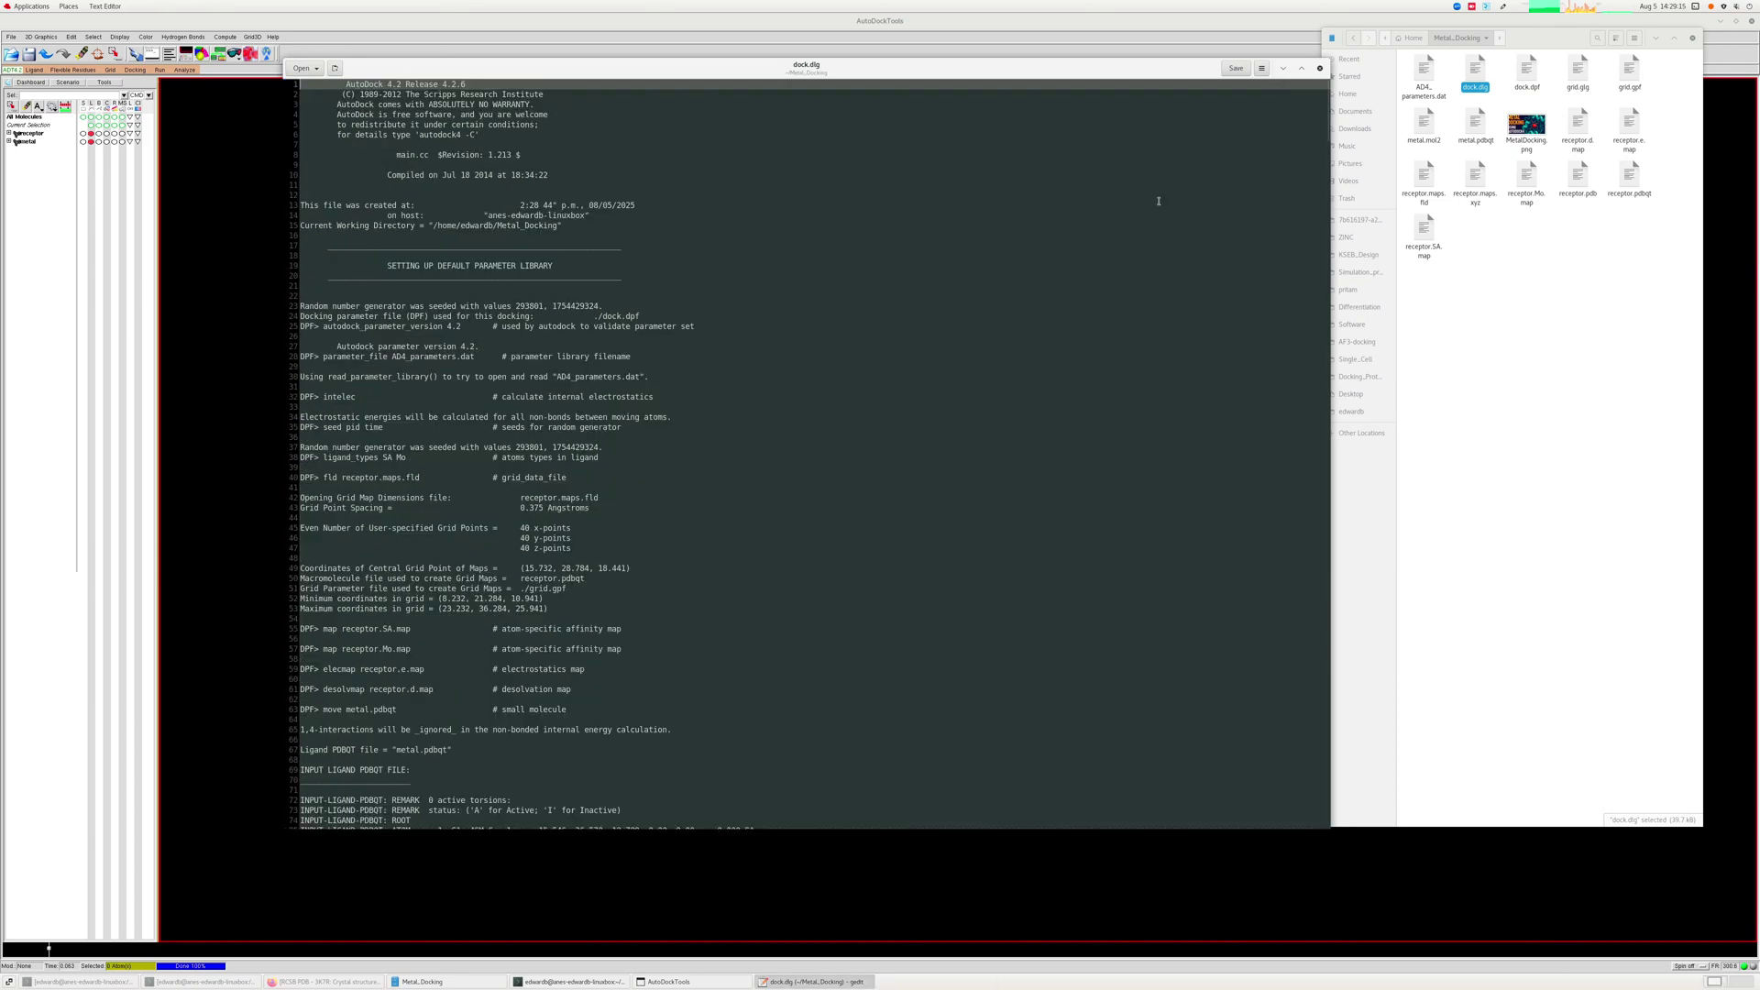
scroll(827, 562, "down", 20)
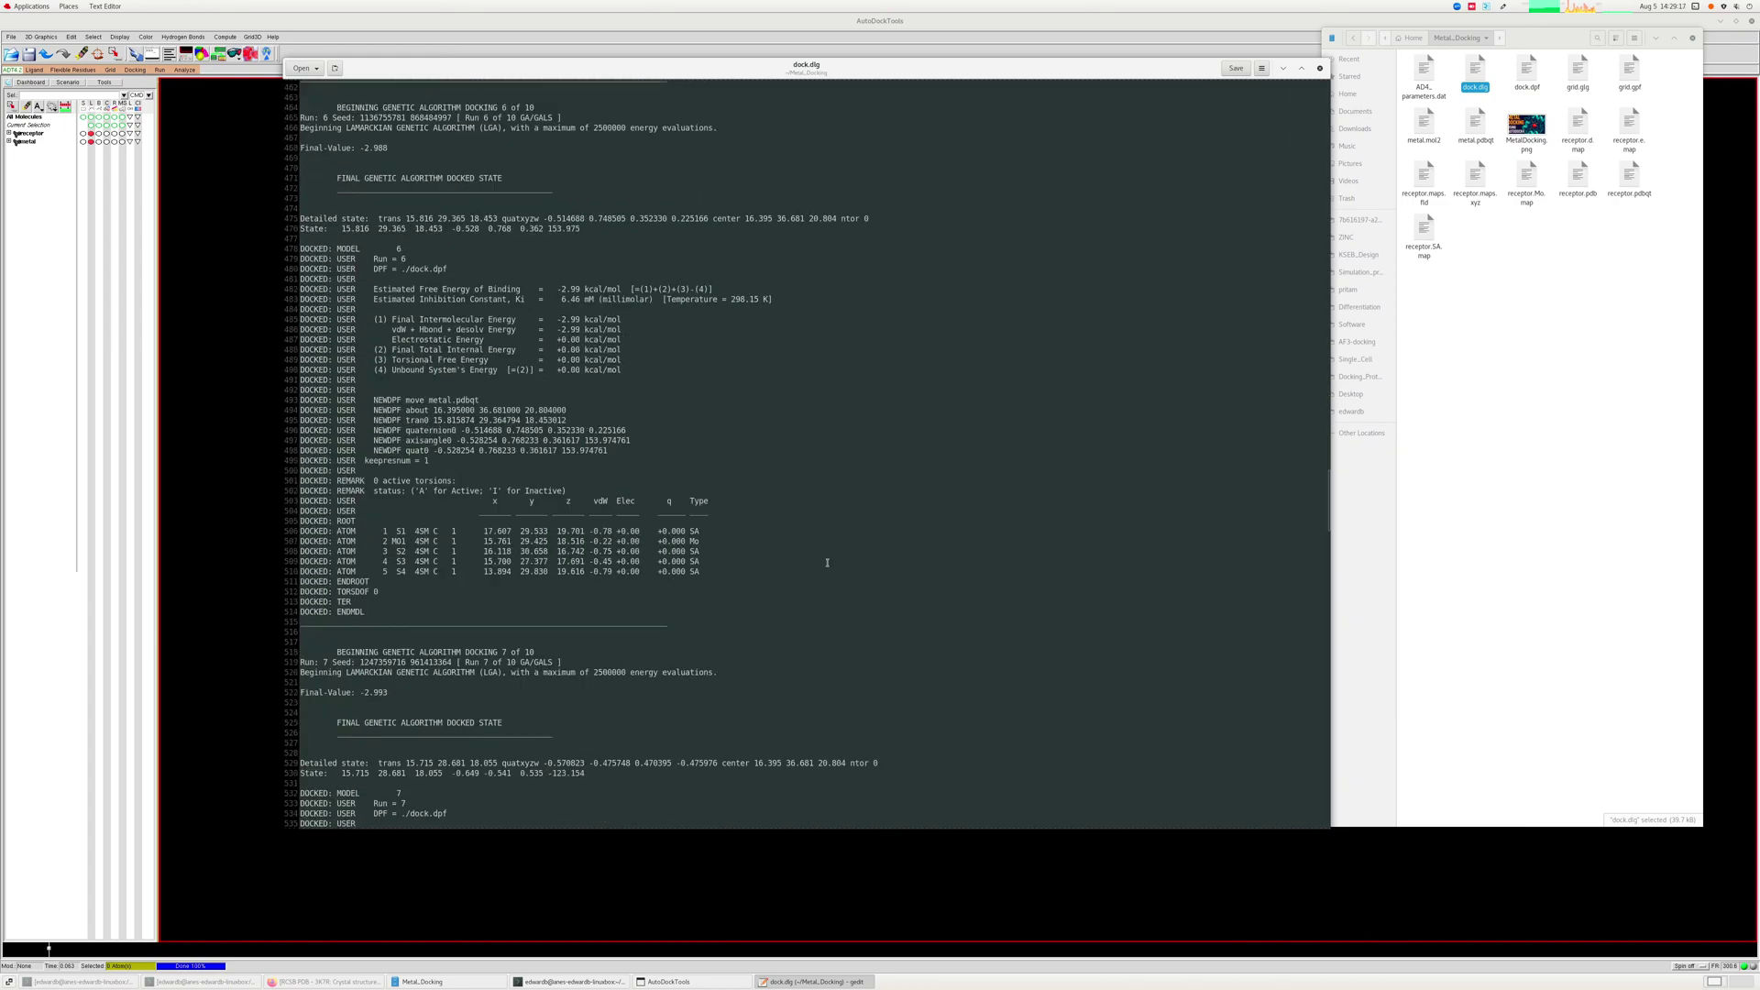
scroll(827, 562, "down", 20)
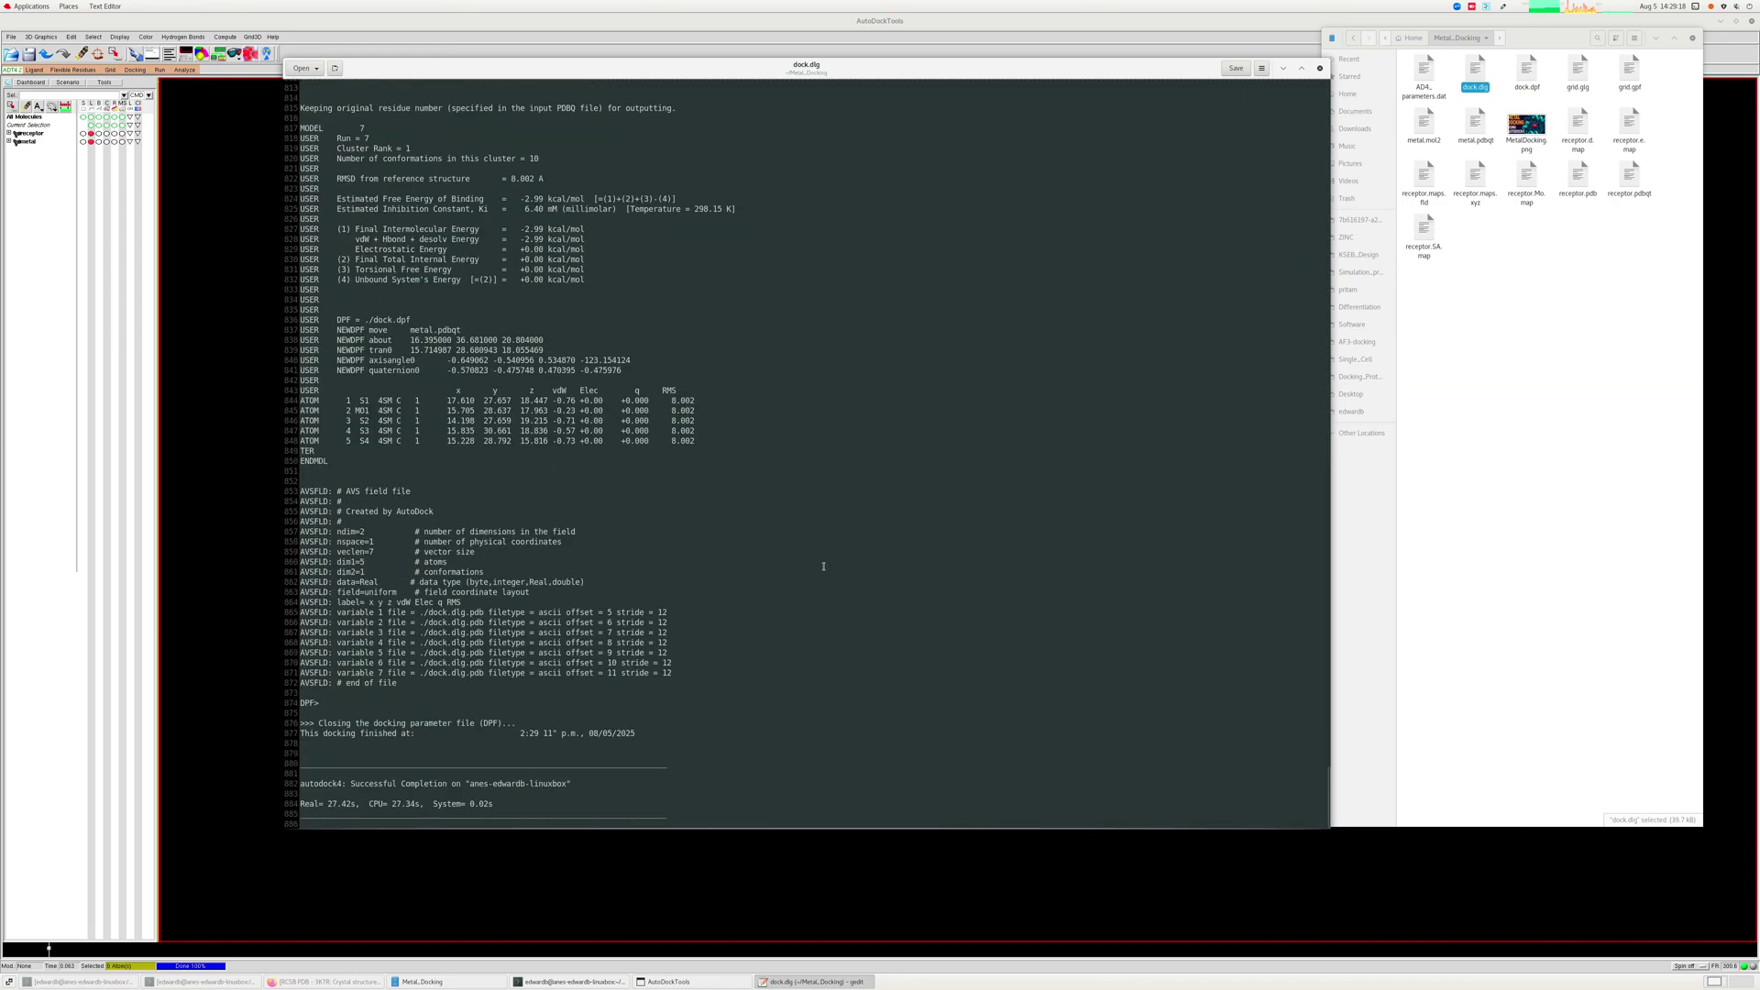
left_click_drag(573, 784, 289, 786)
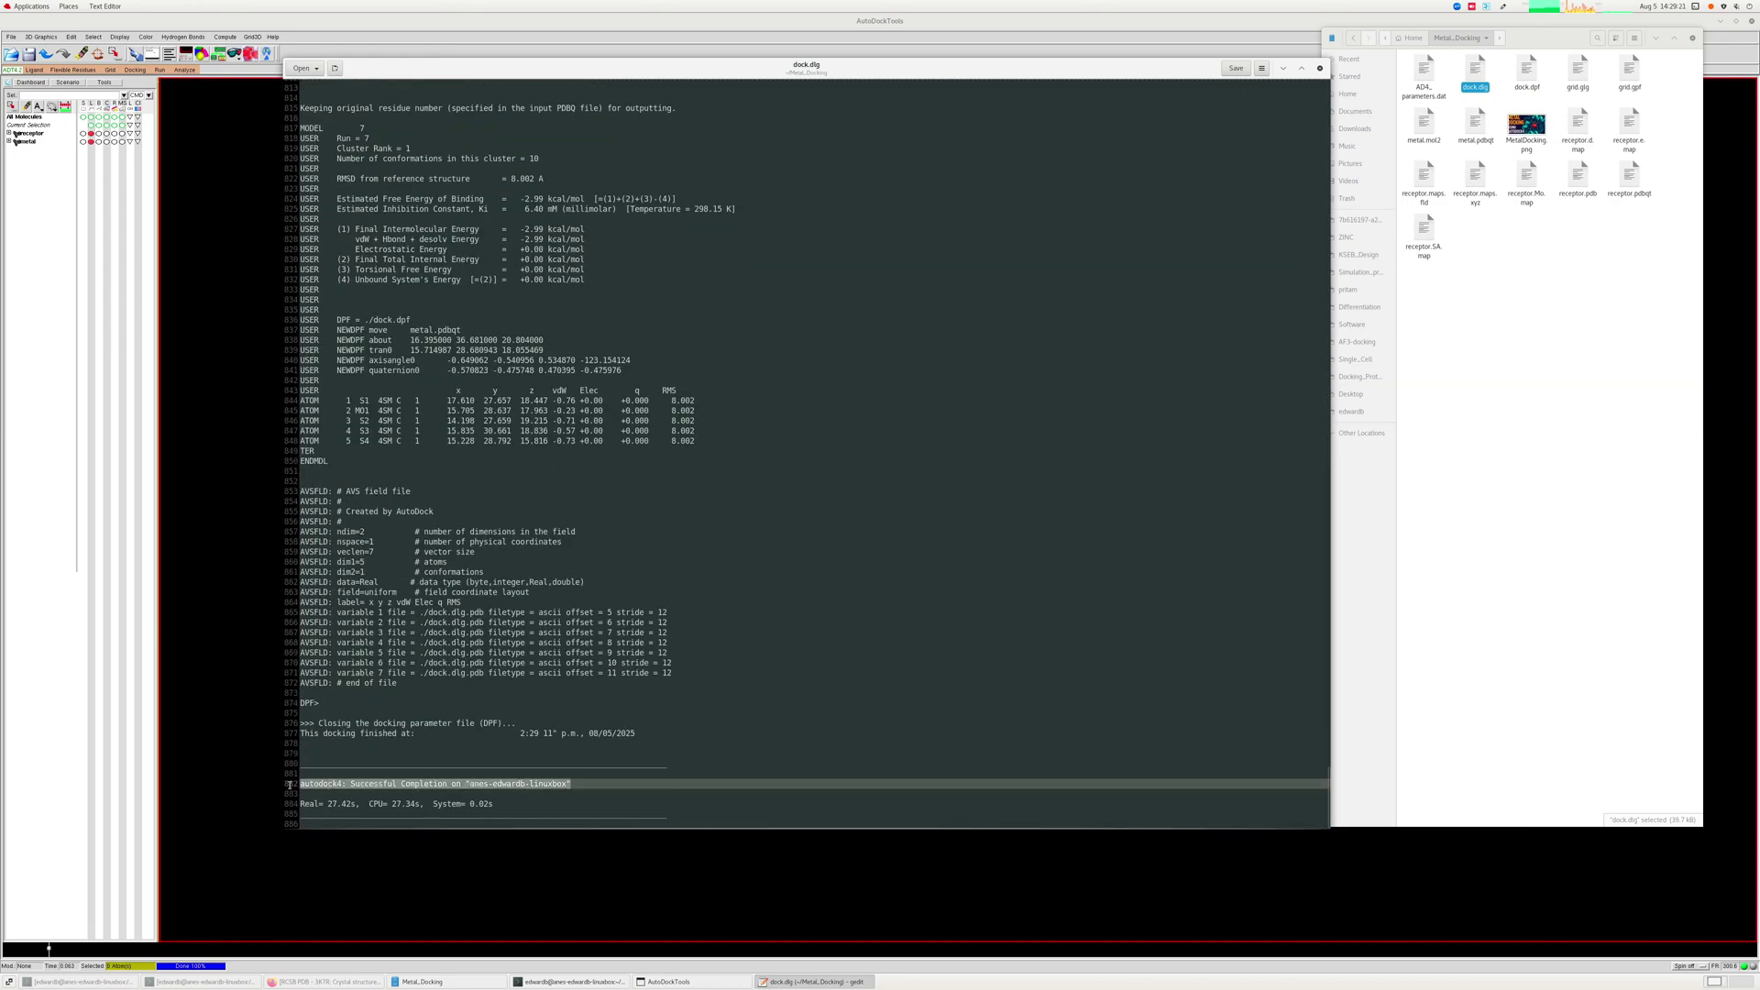
left_click(476, 783)
scroll(635, 511, "up", 9)
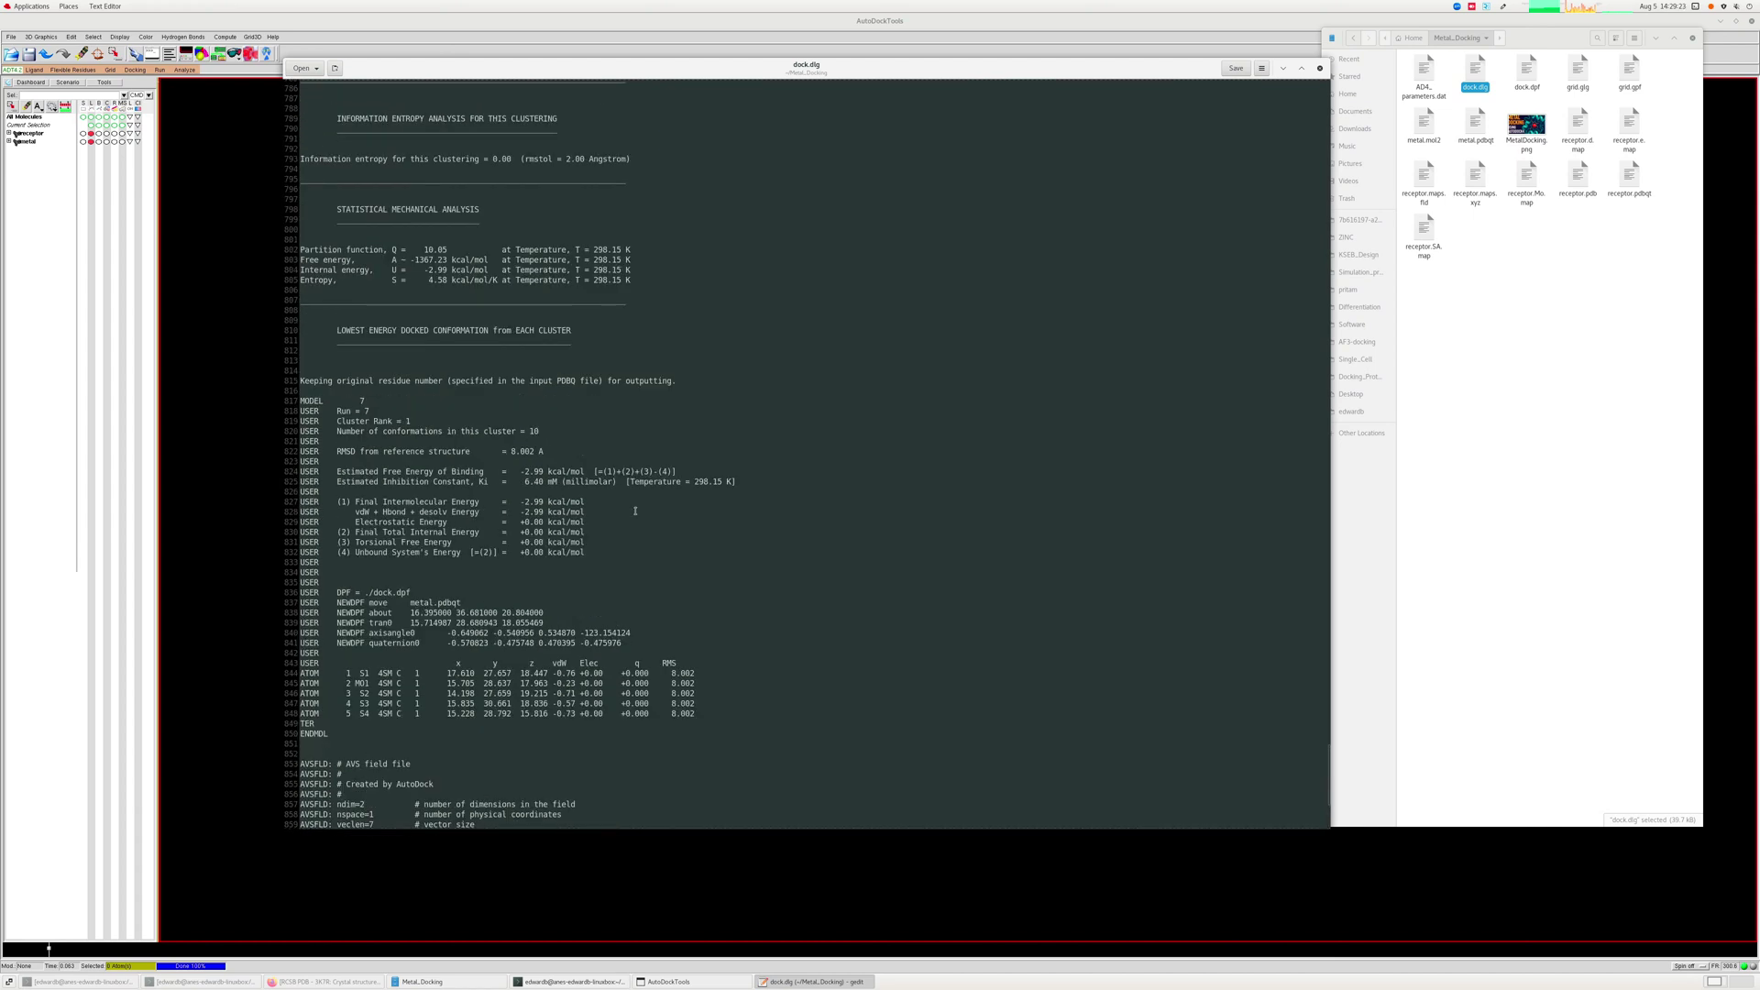
left_click(1320, 68)
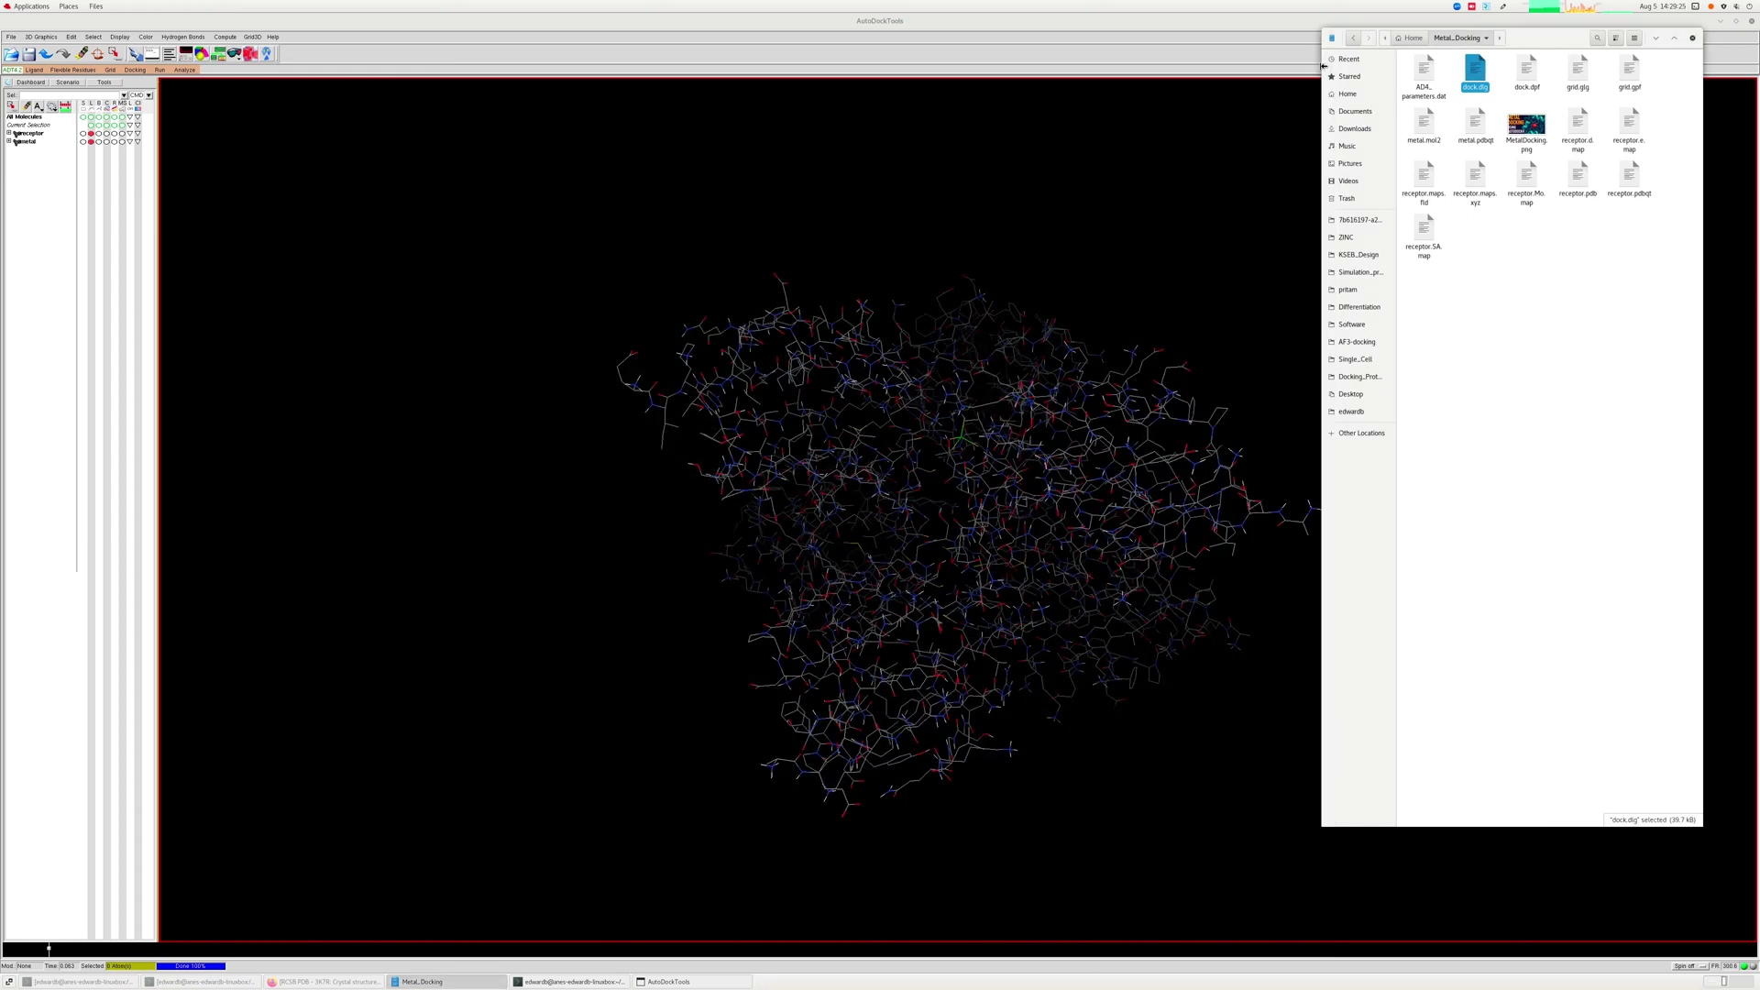
Load the docking results from dock.dlg into AutoDockTools for analysis, accepting the suggested new name for the docked ligand.
left_click(334, 146)
left_click(184, 70)
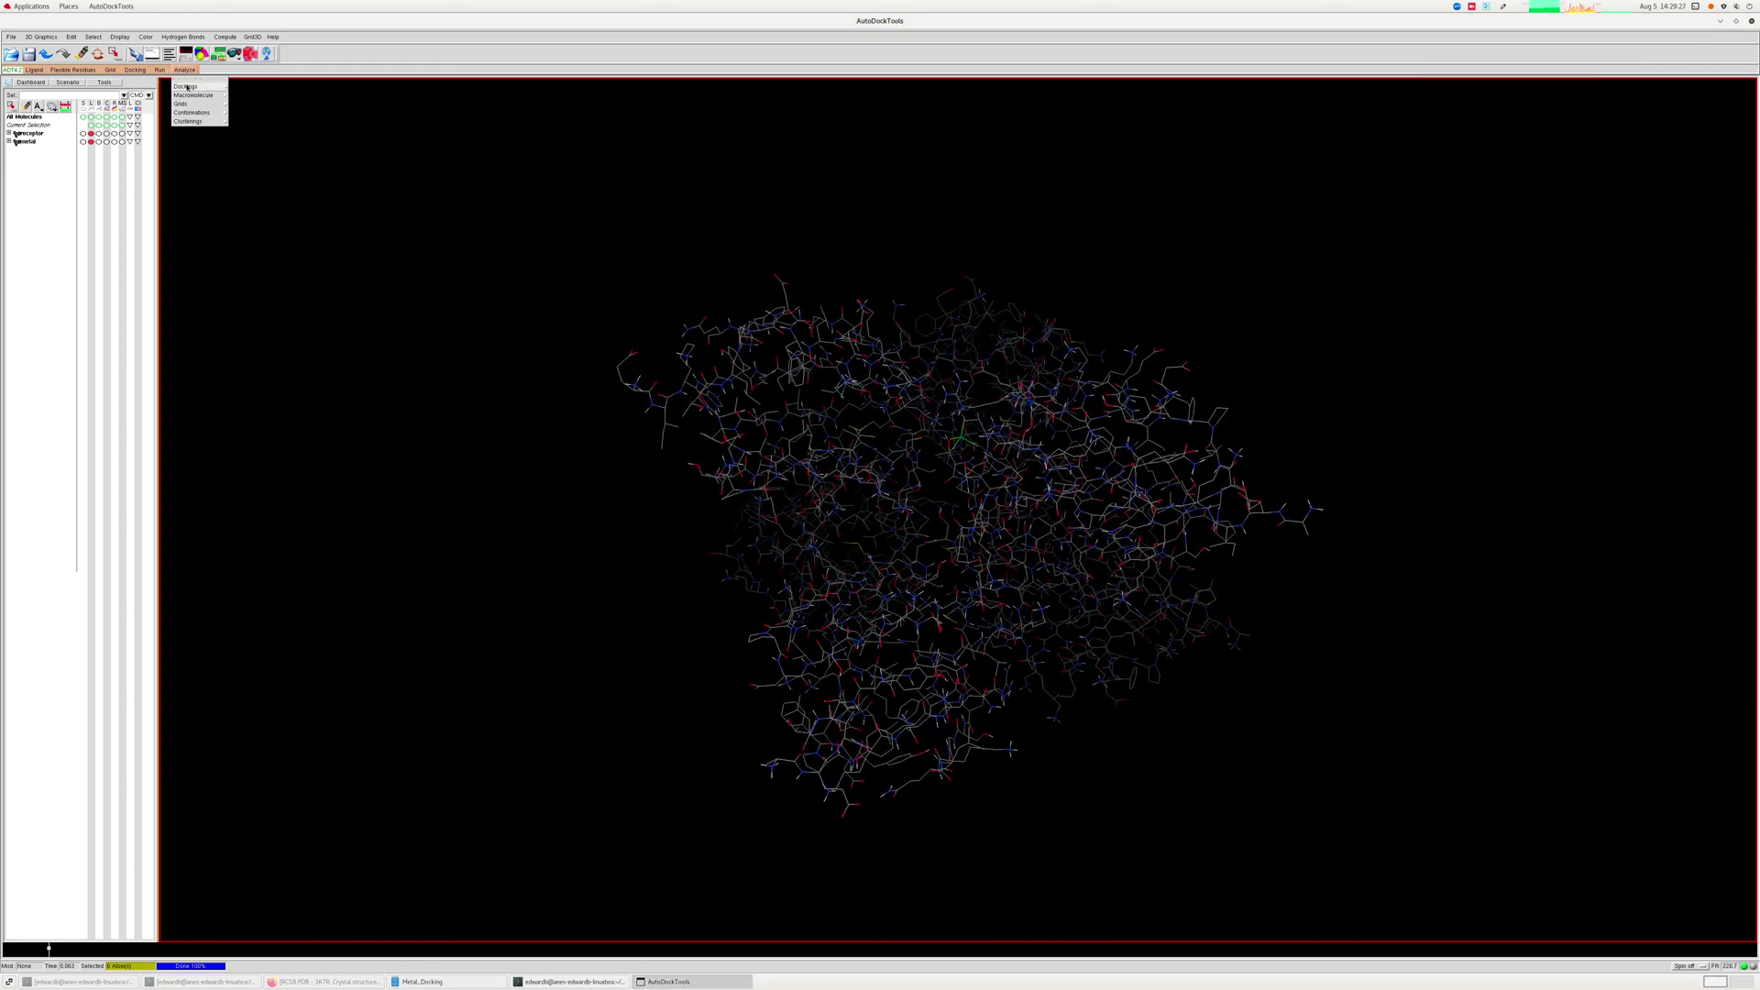
left_click(237, 95)
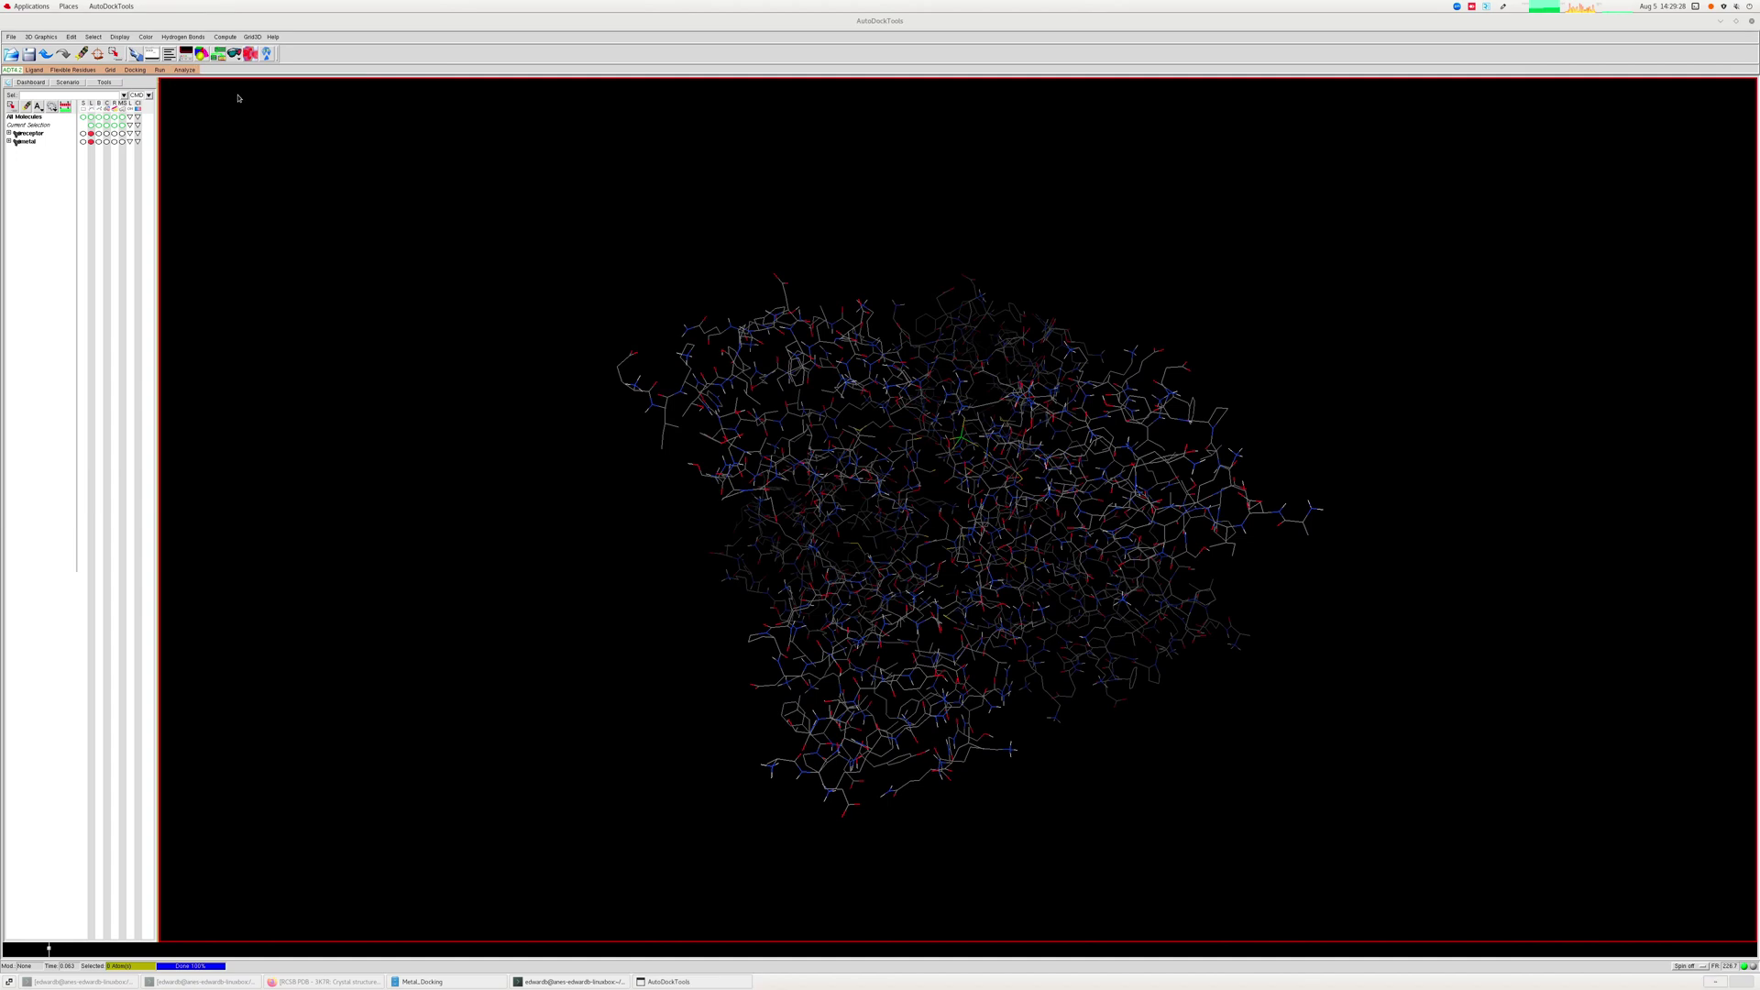
double_click(813, 482)
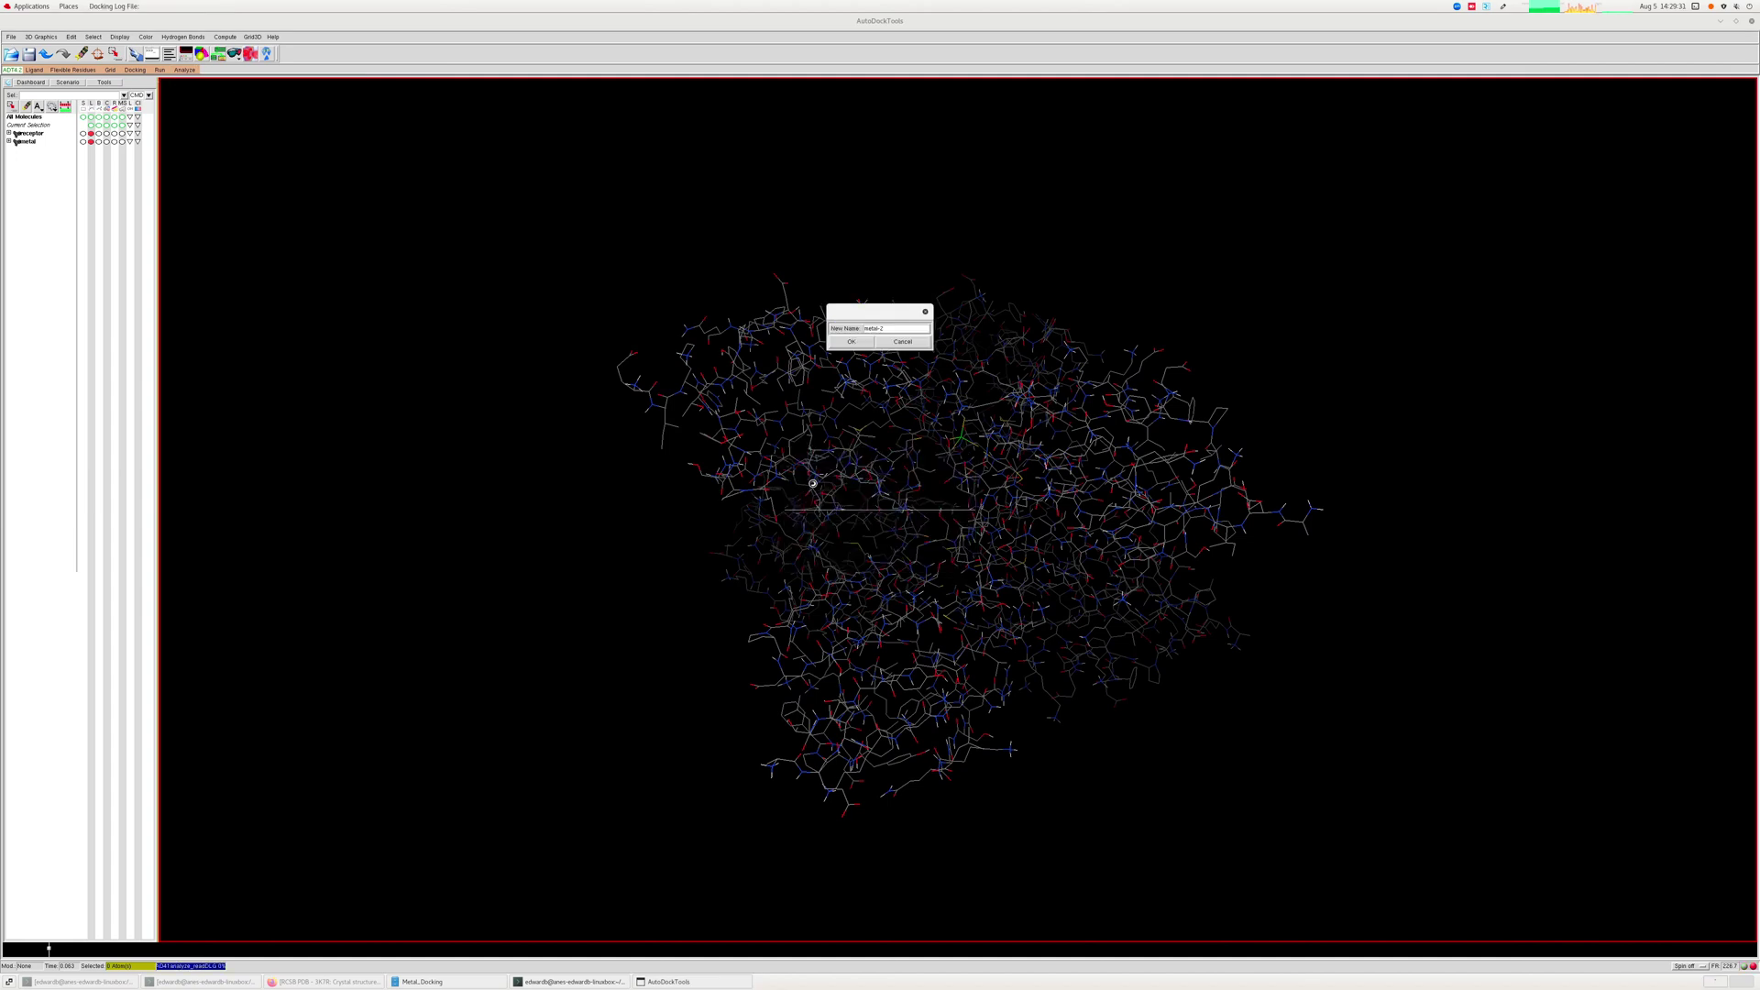
left_click(861, 342)
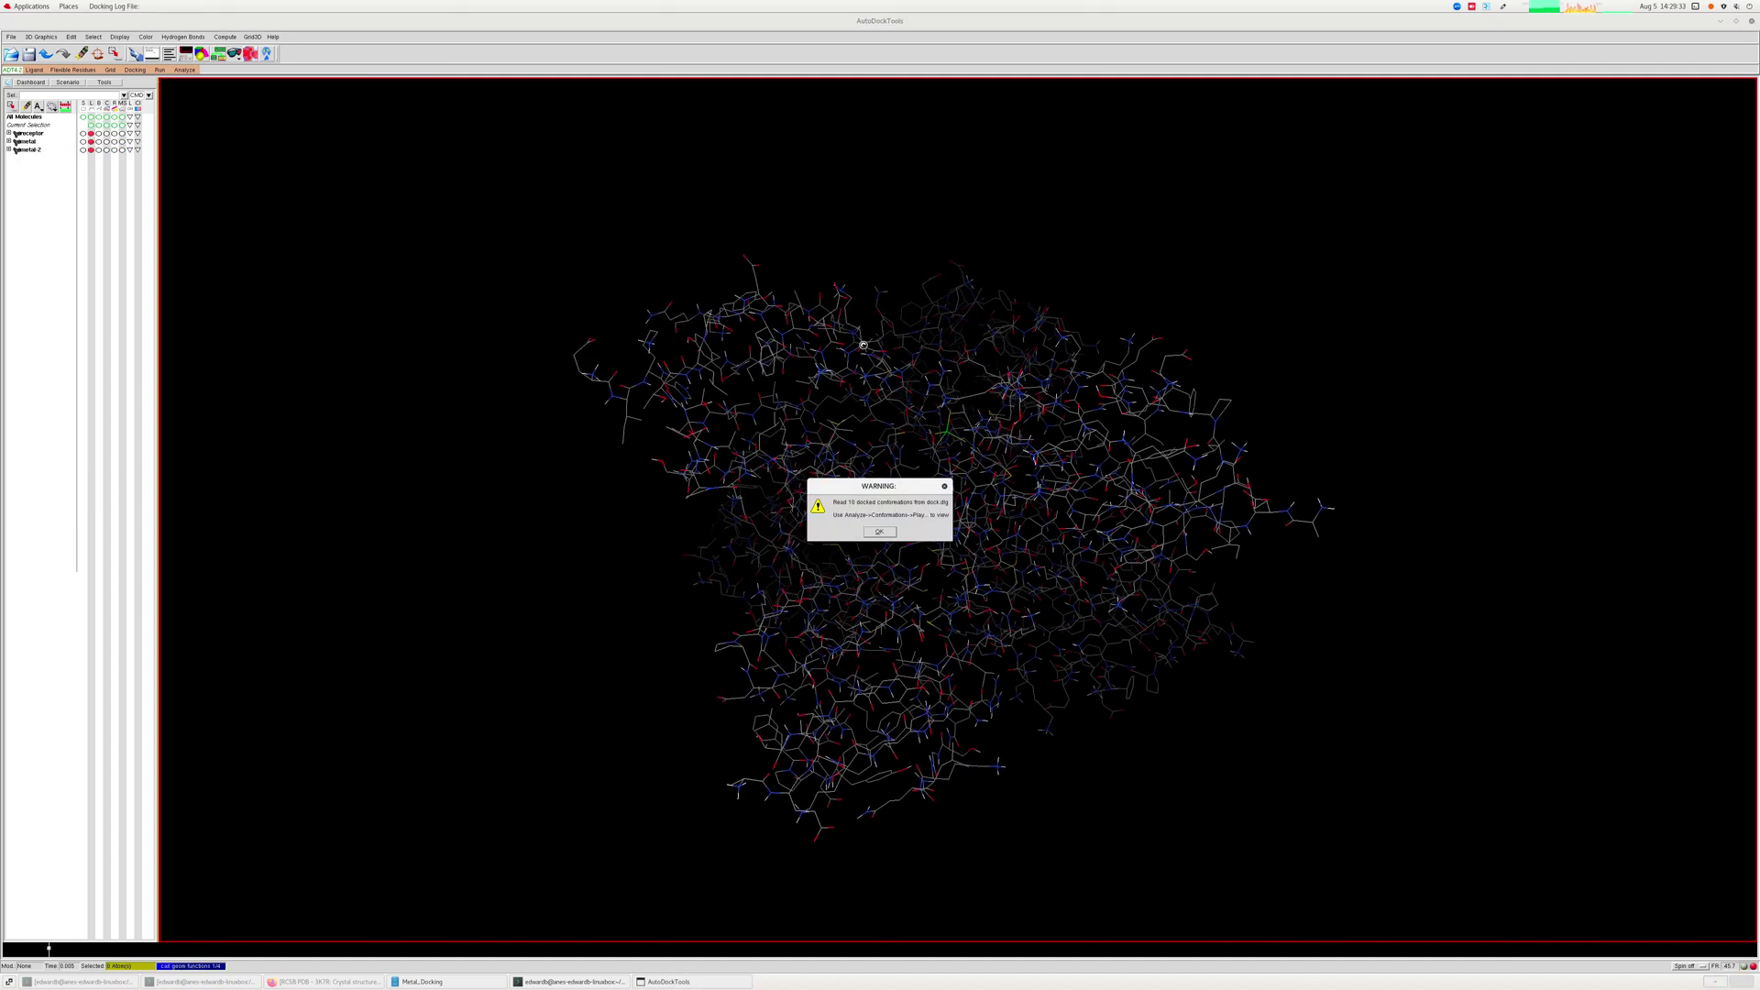
left_click(882, 532)
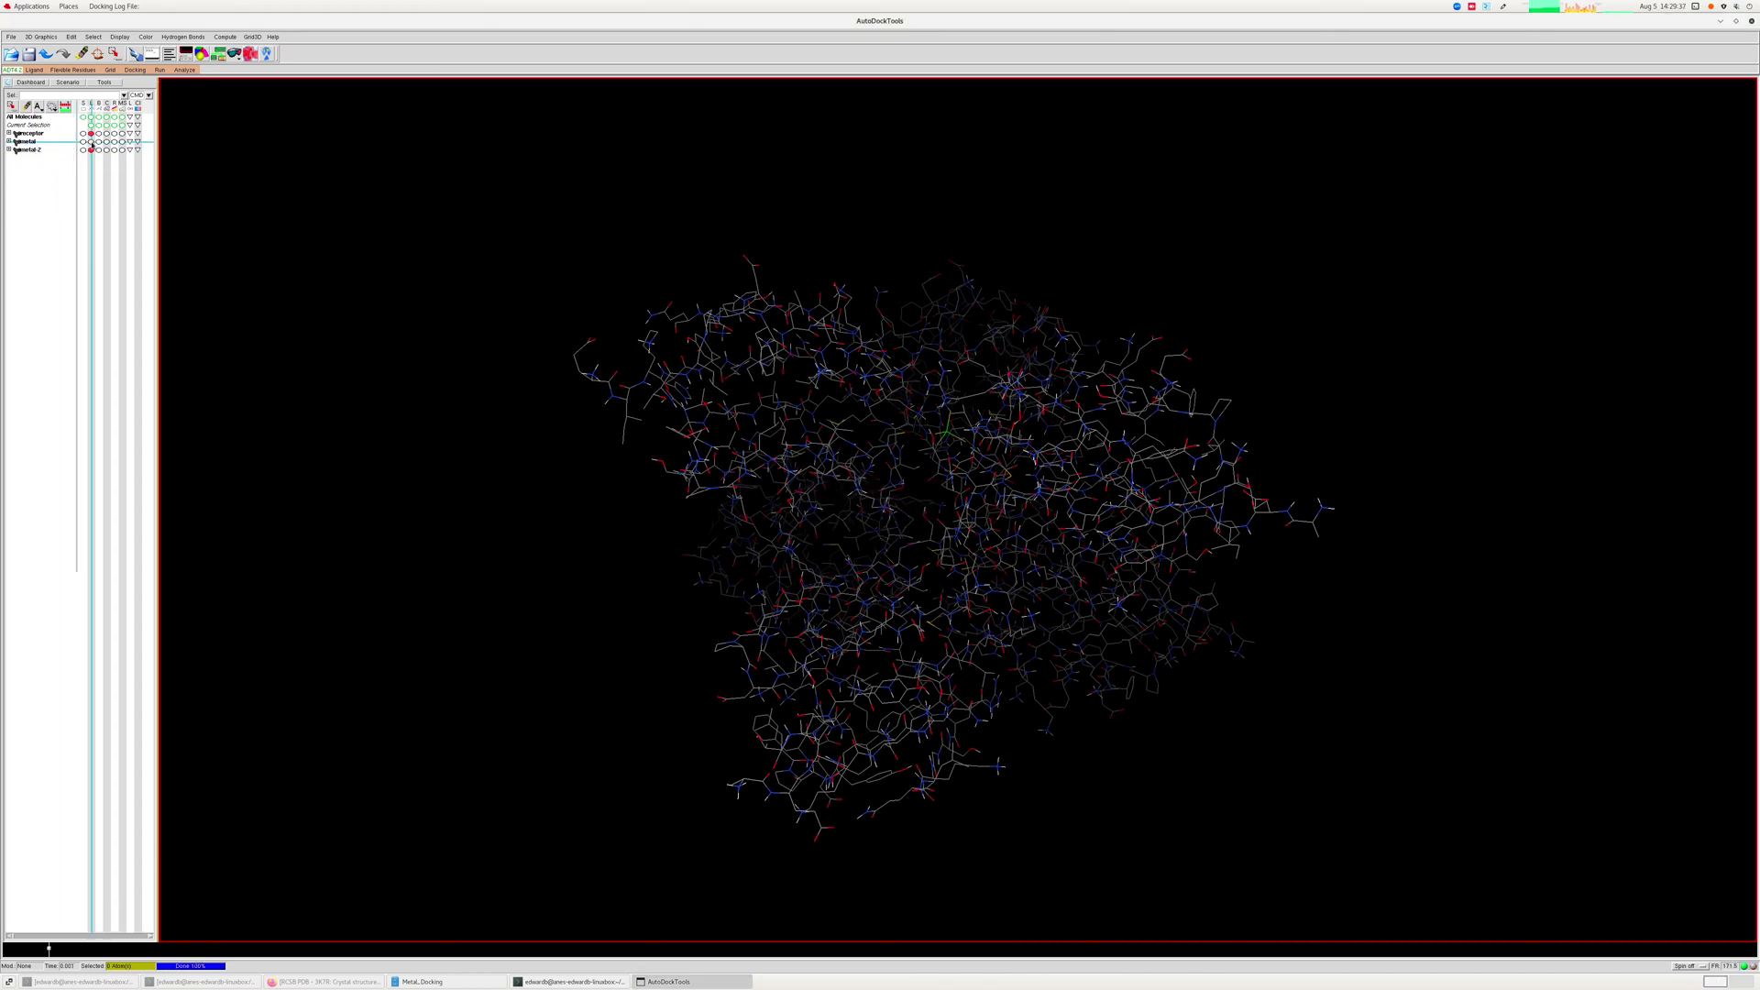
Open the conformation player for the docked ligand and display metal-2 as lines and sticks inside the receptor.
left_click(186, 71)
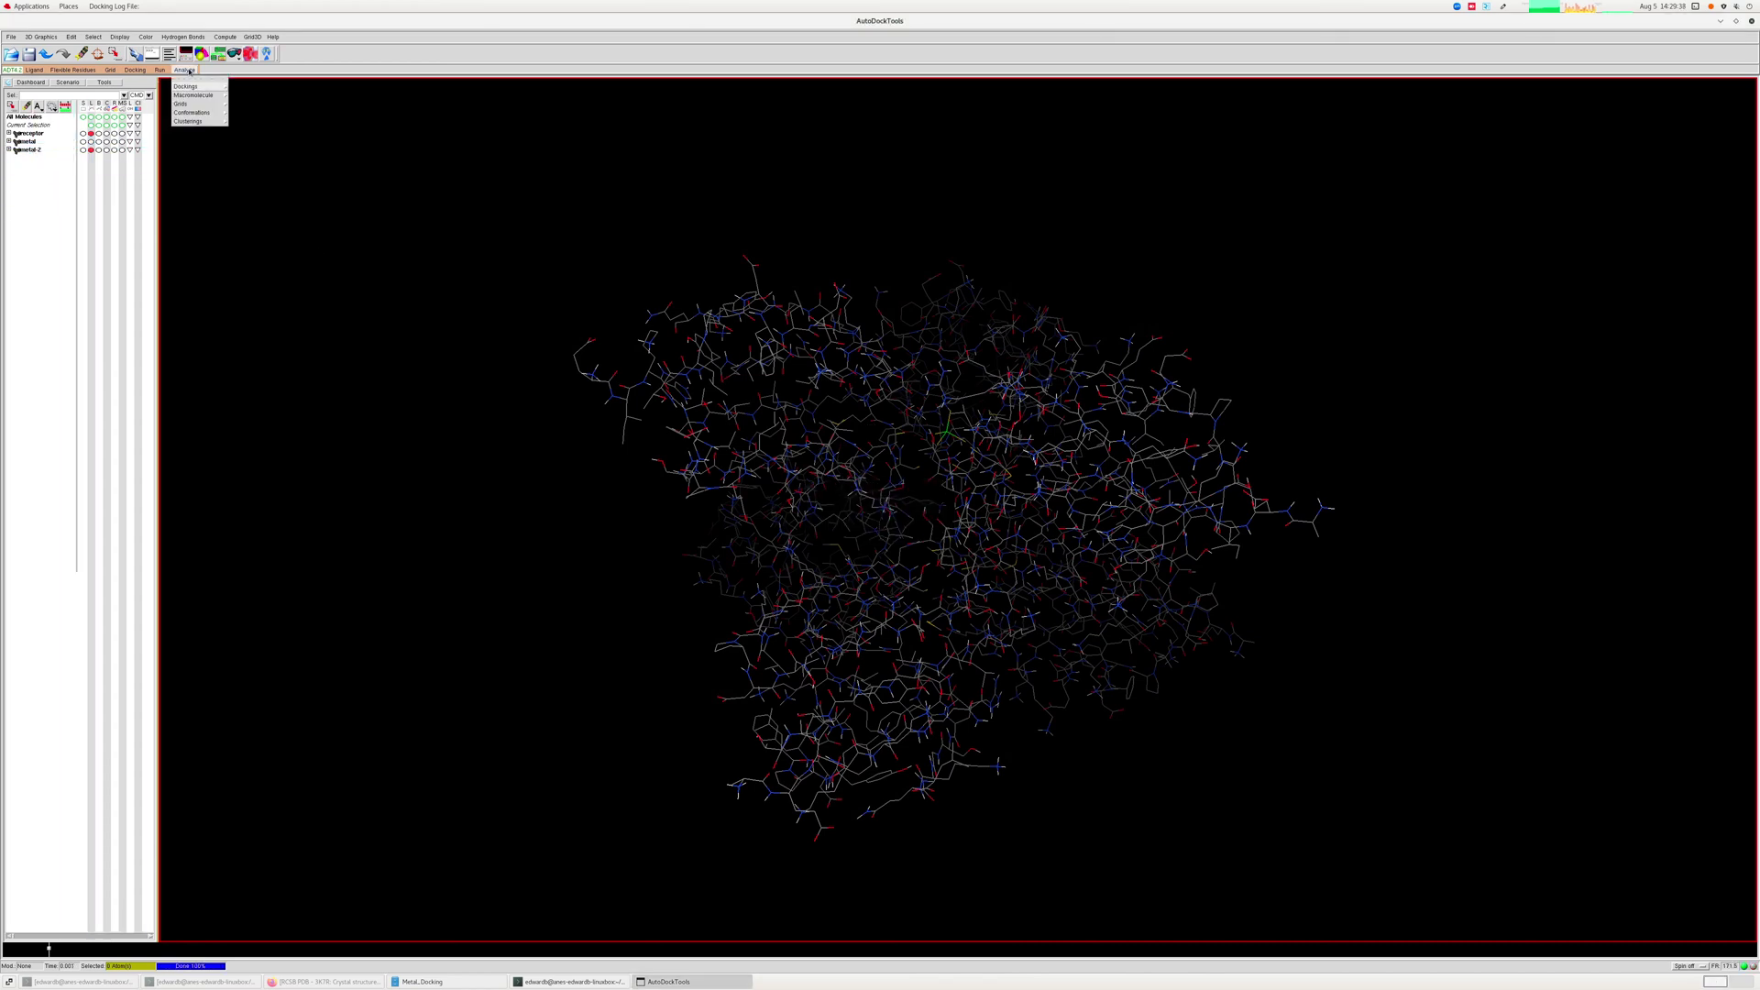
left_click(244, 120)
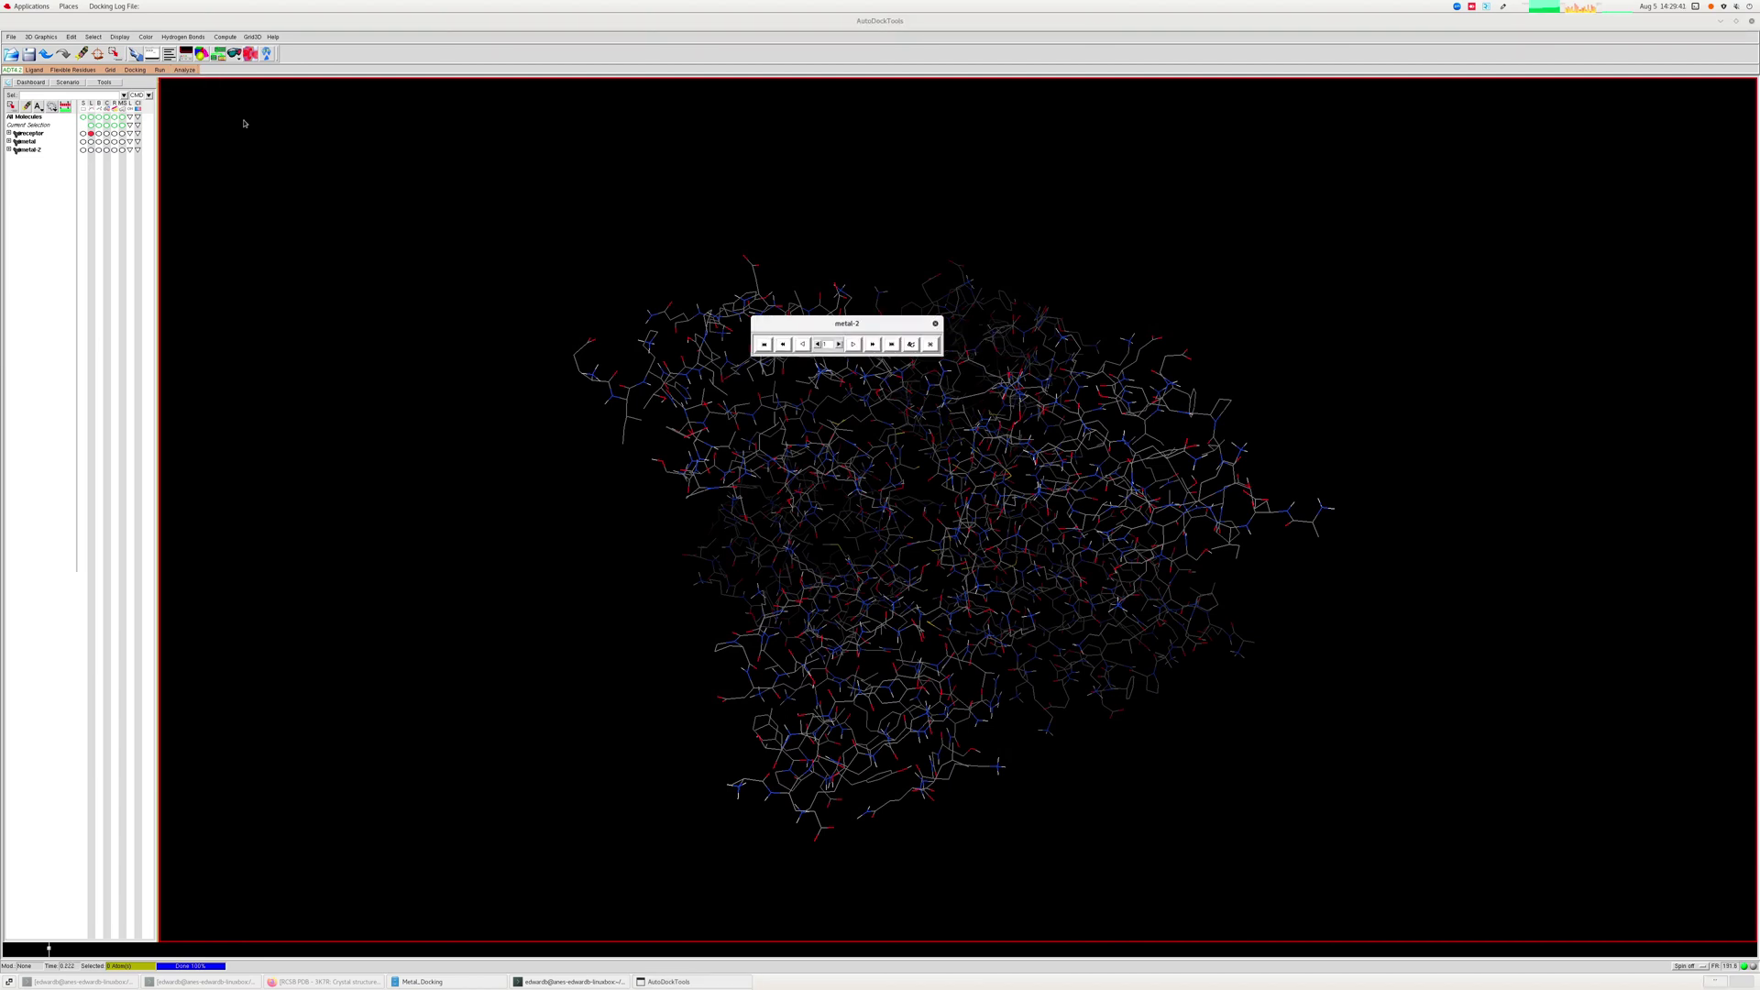
left_click(91, 149)
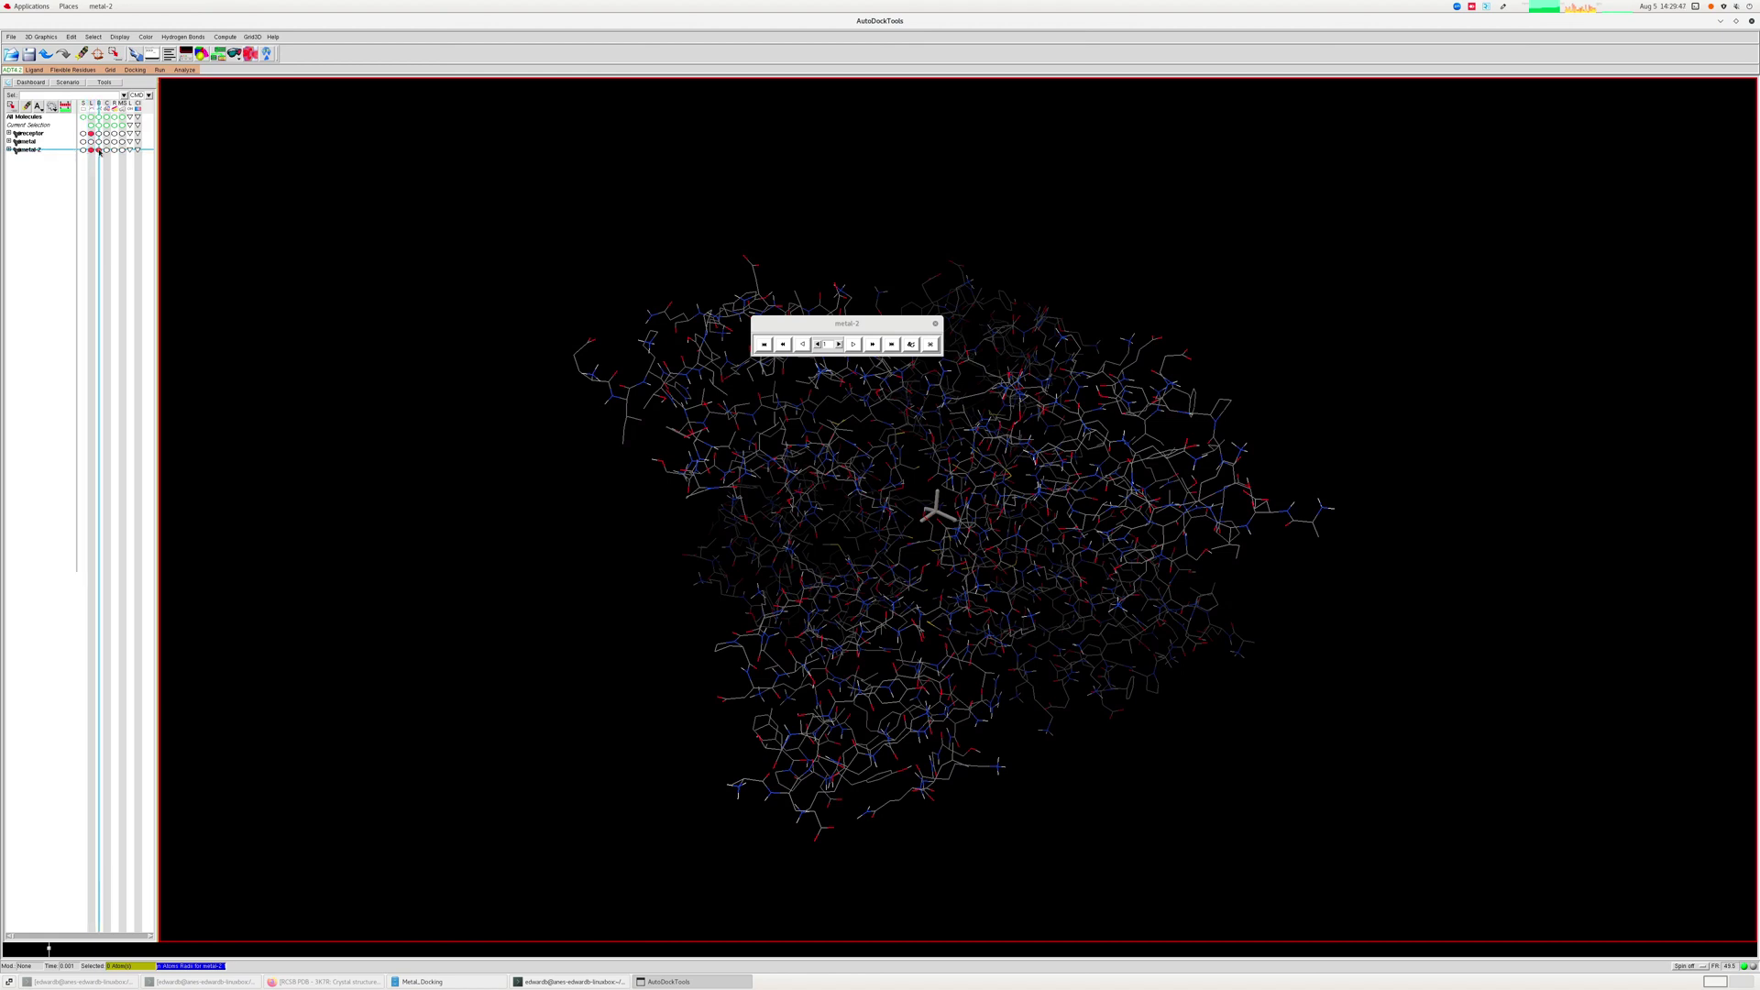
Display metal-2 as space-filling spheres instead of sticks and play through its docked conformations.
left_click(83, 149)
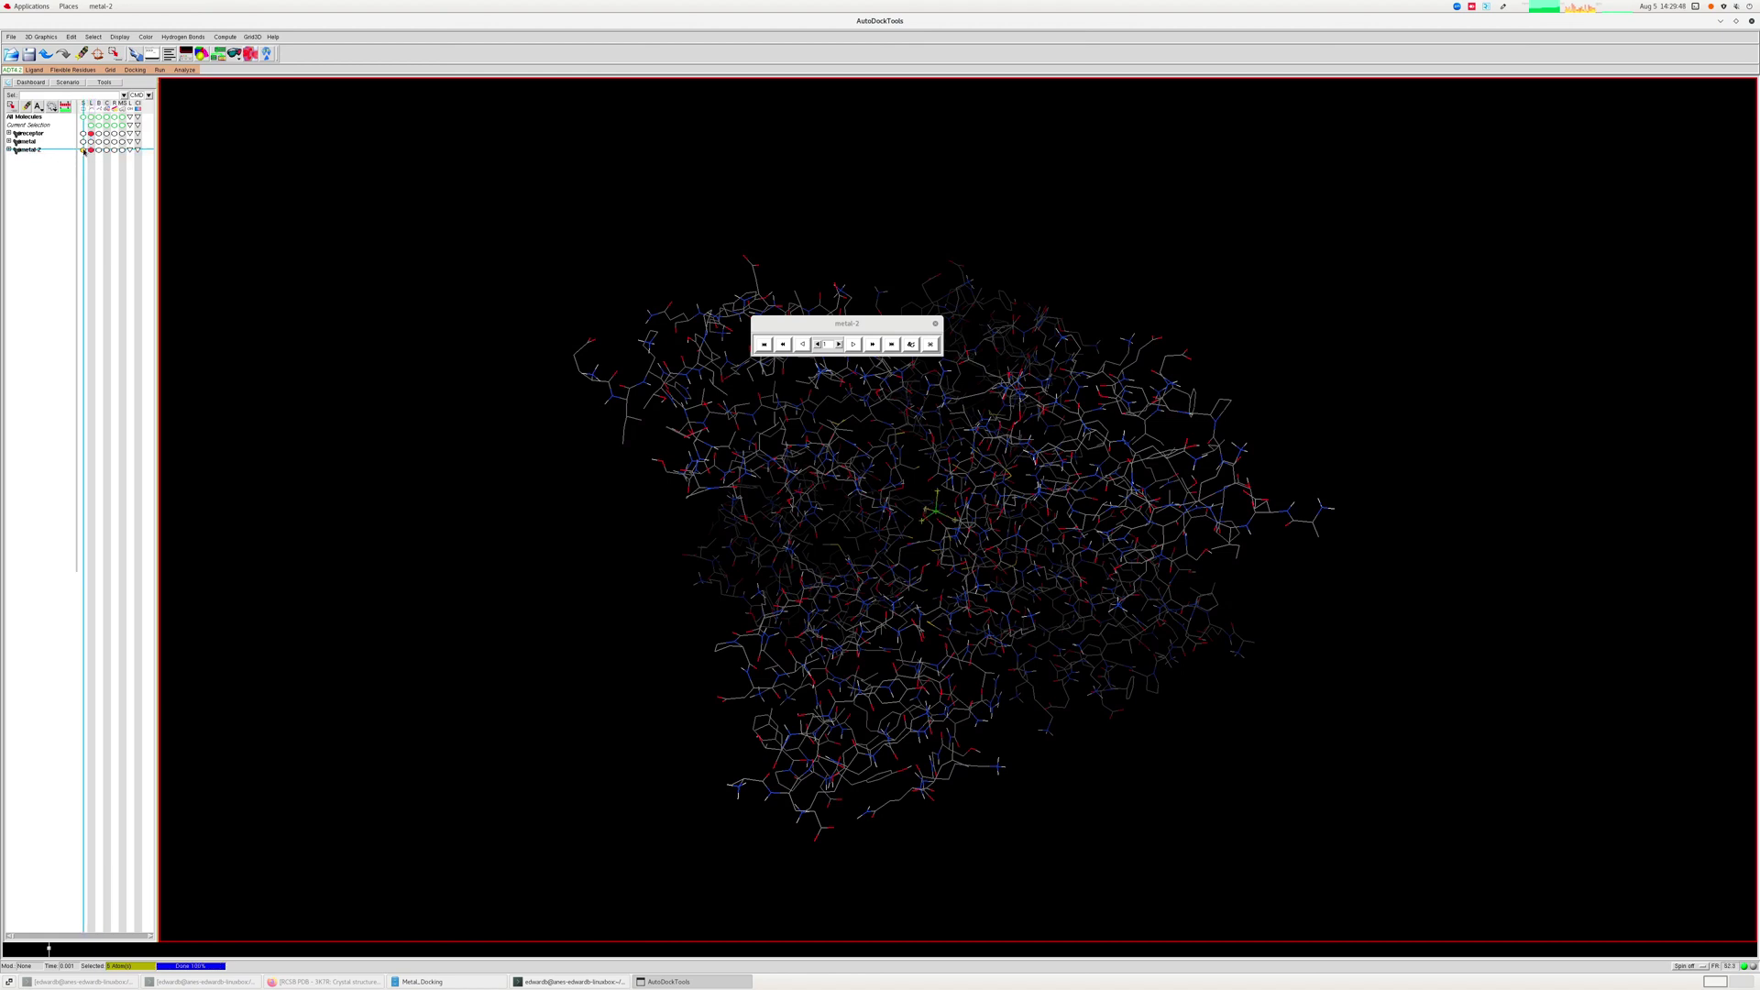
left_click(106, 150)
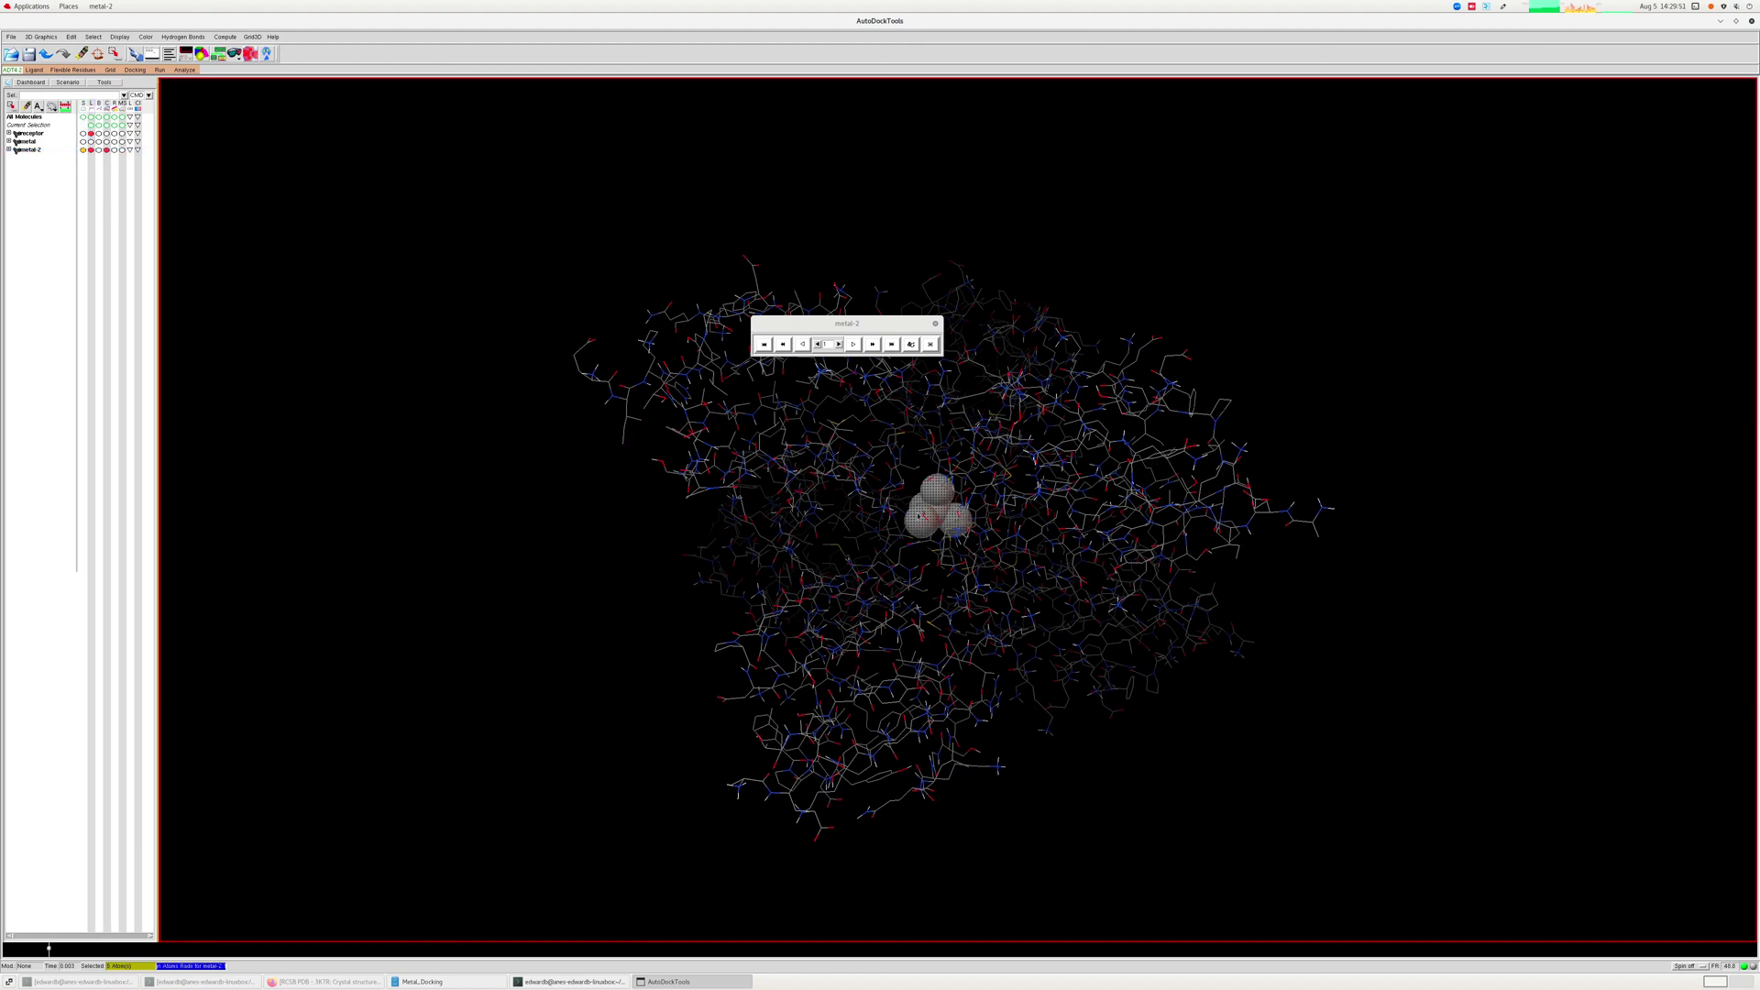
left_click(851, 344)
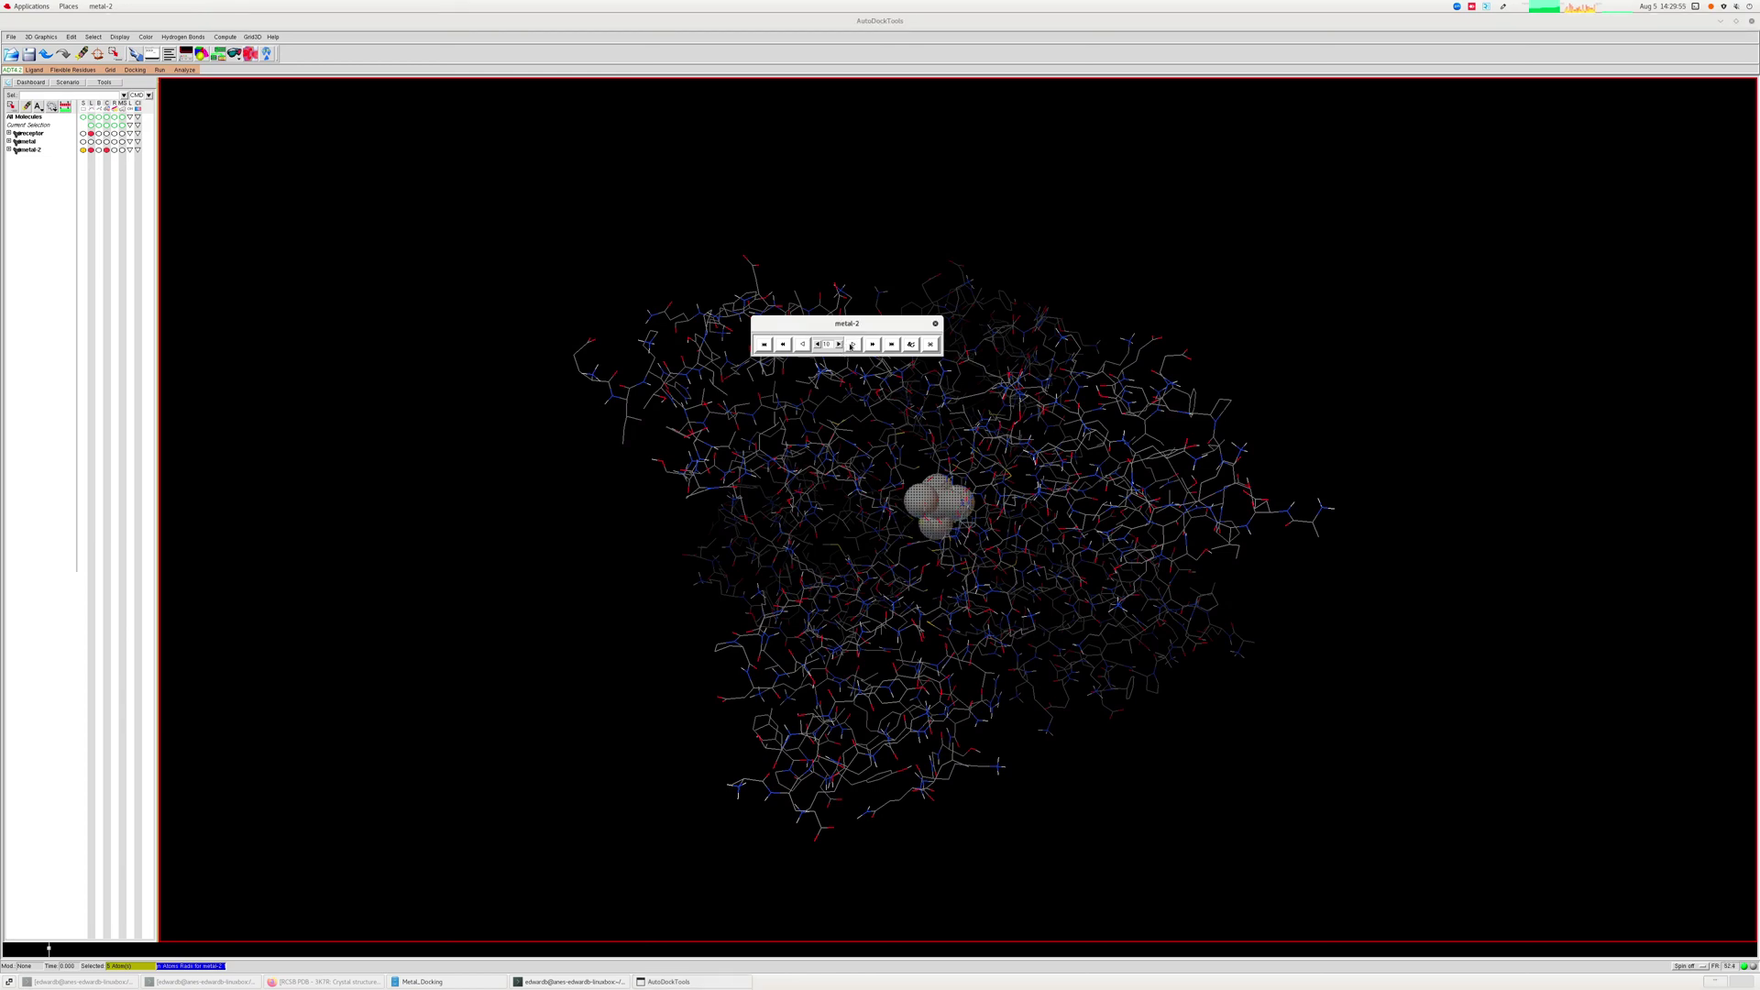
Turn on Show Info in the conformation play options and move the options and info windows clear of the molecule.
left_click(904, 346)
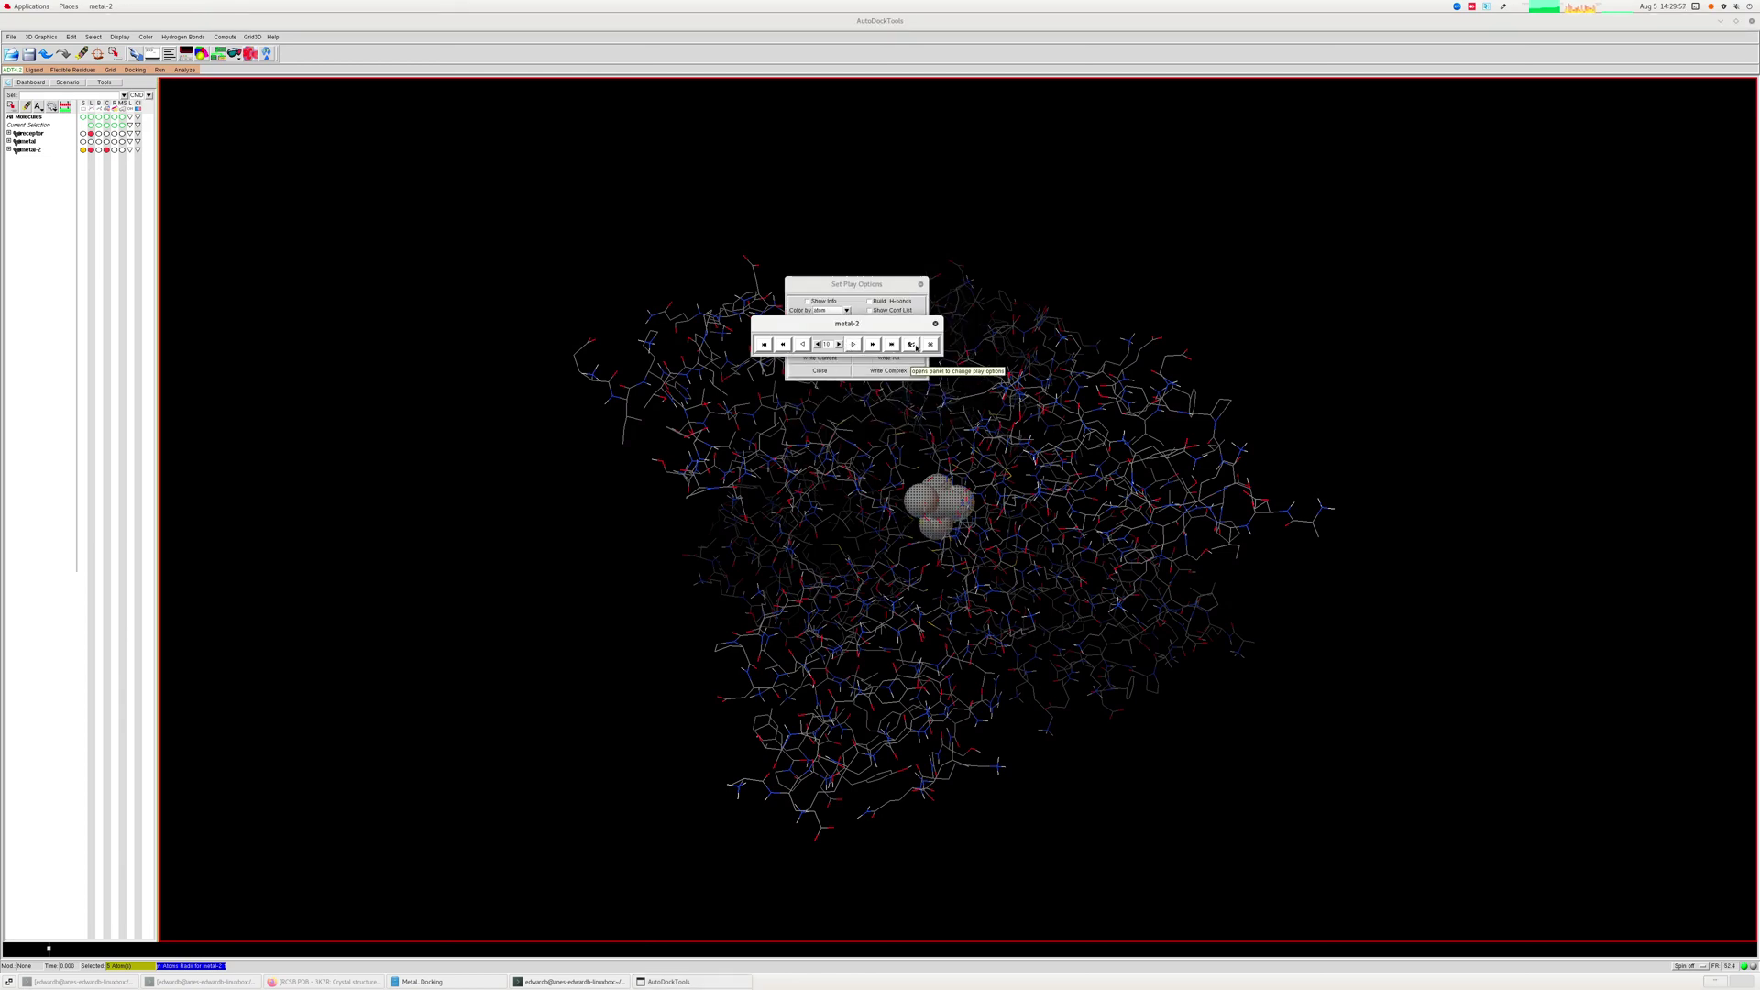
left_click_drag(860, 278, 390, 209)
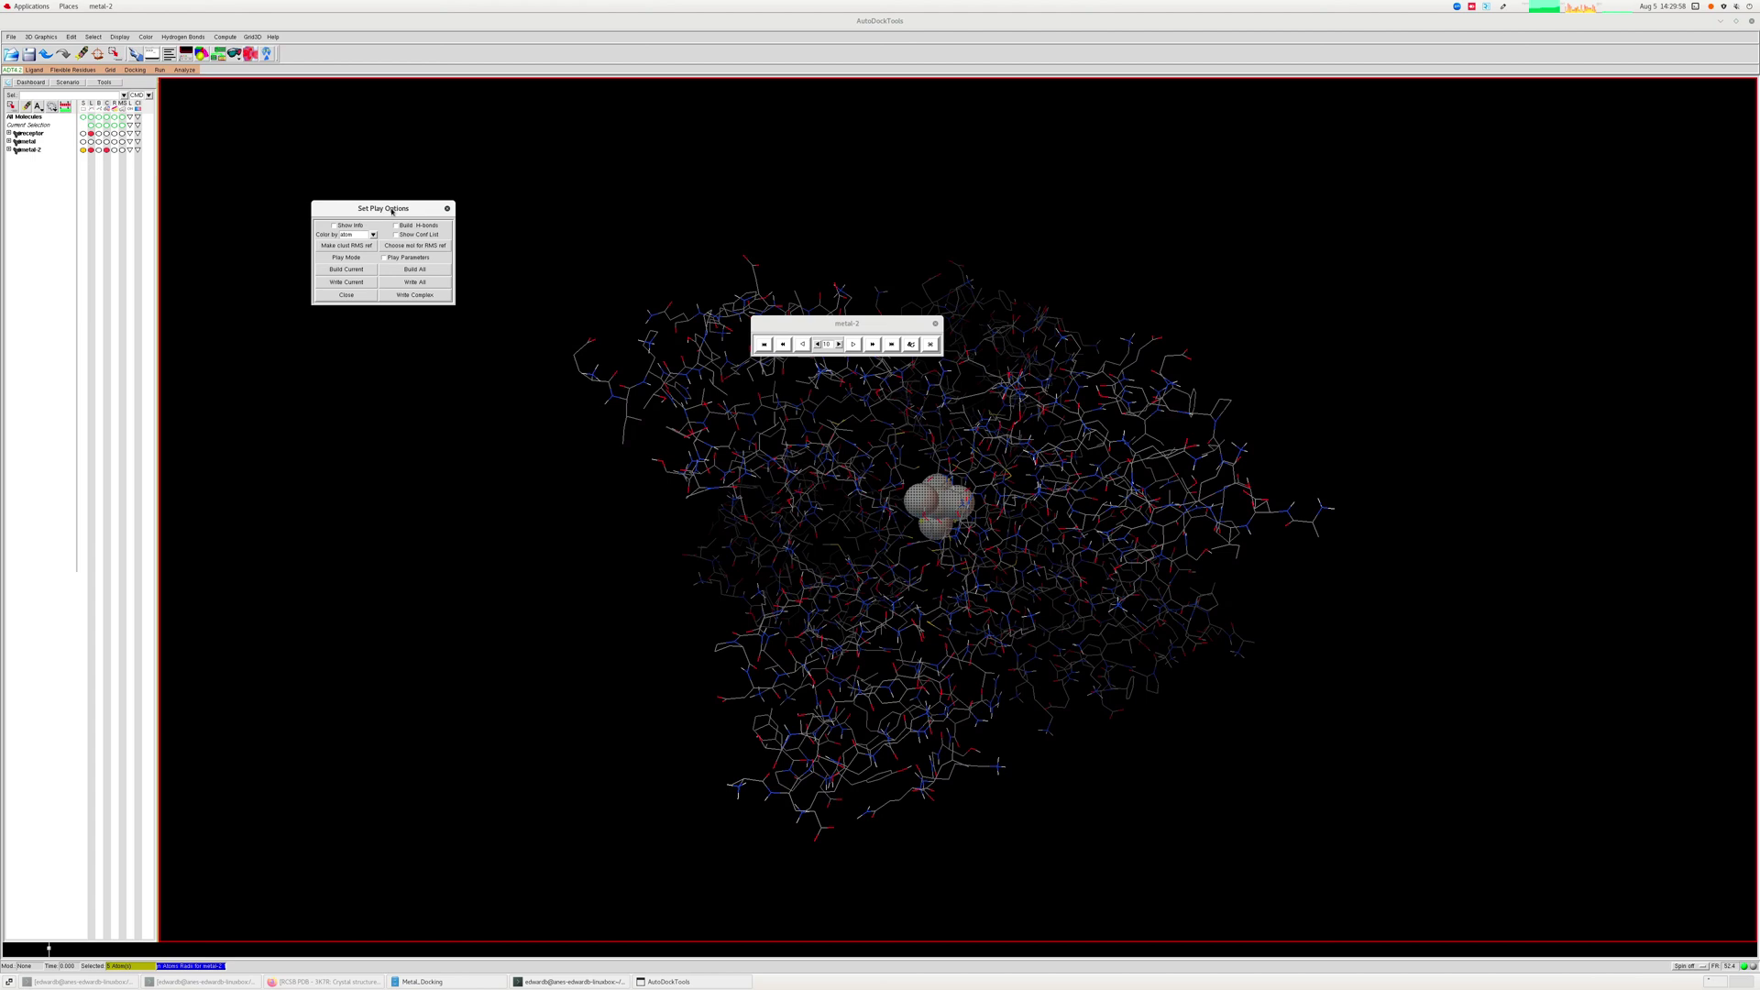
left_click(334, 226)
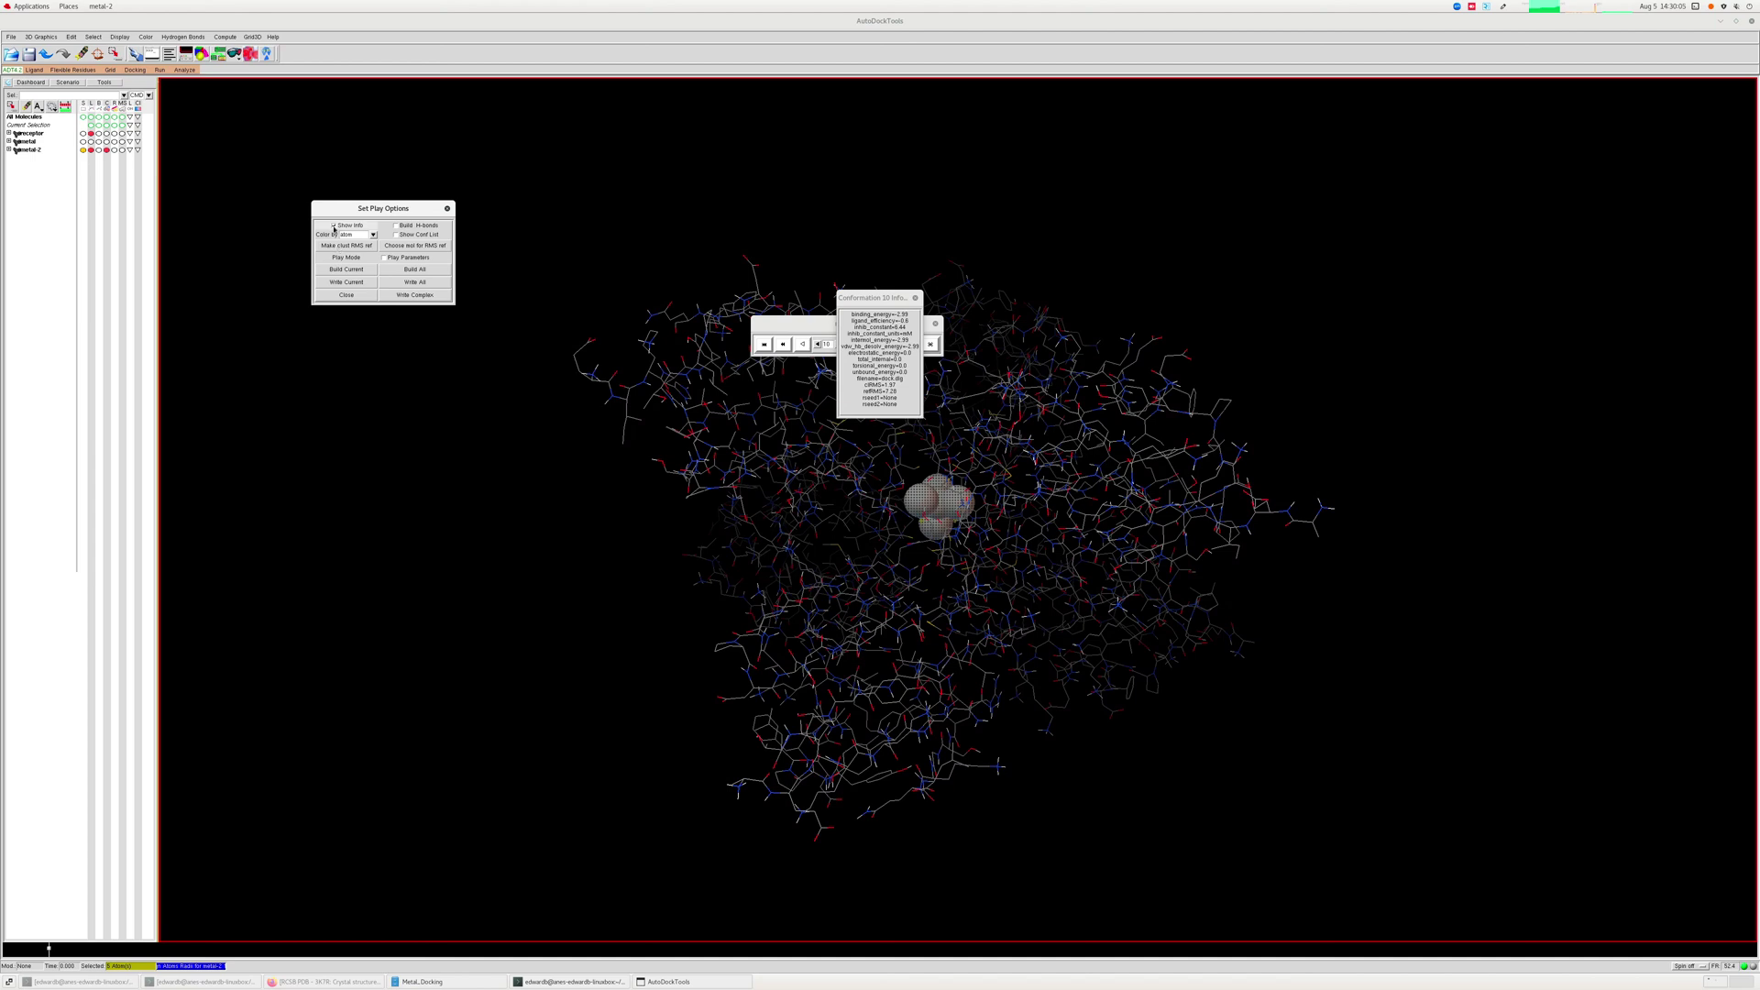
left_click(816, 323)
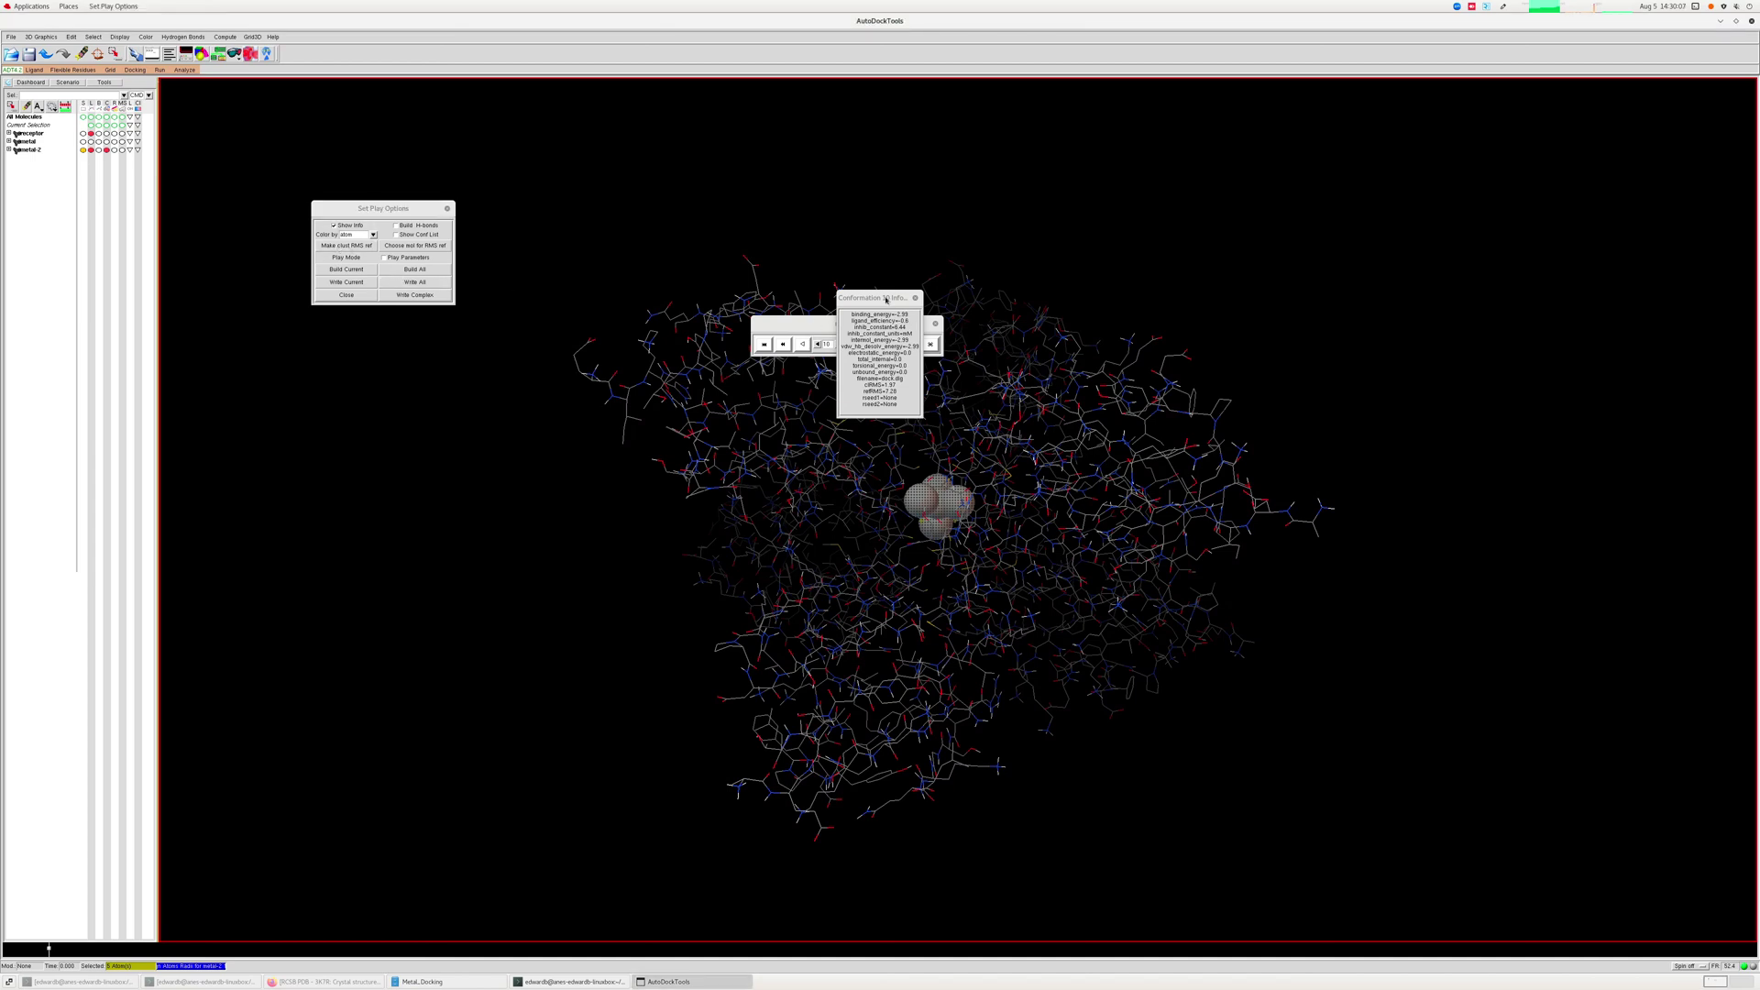
left_click_drag(885, 299, 547, 209)
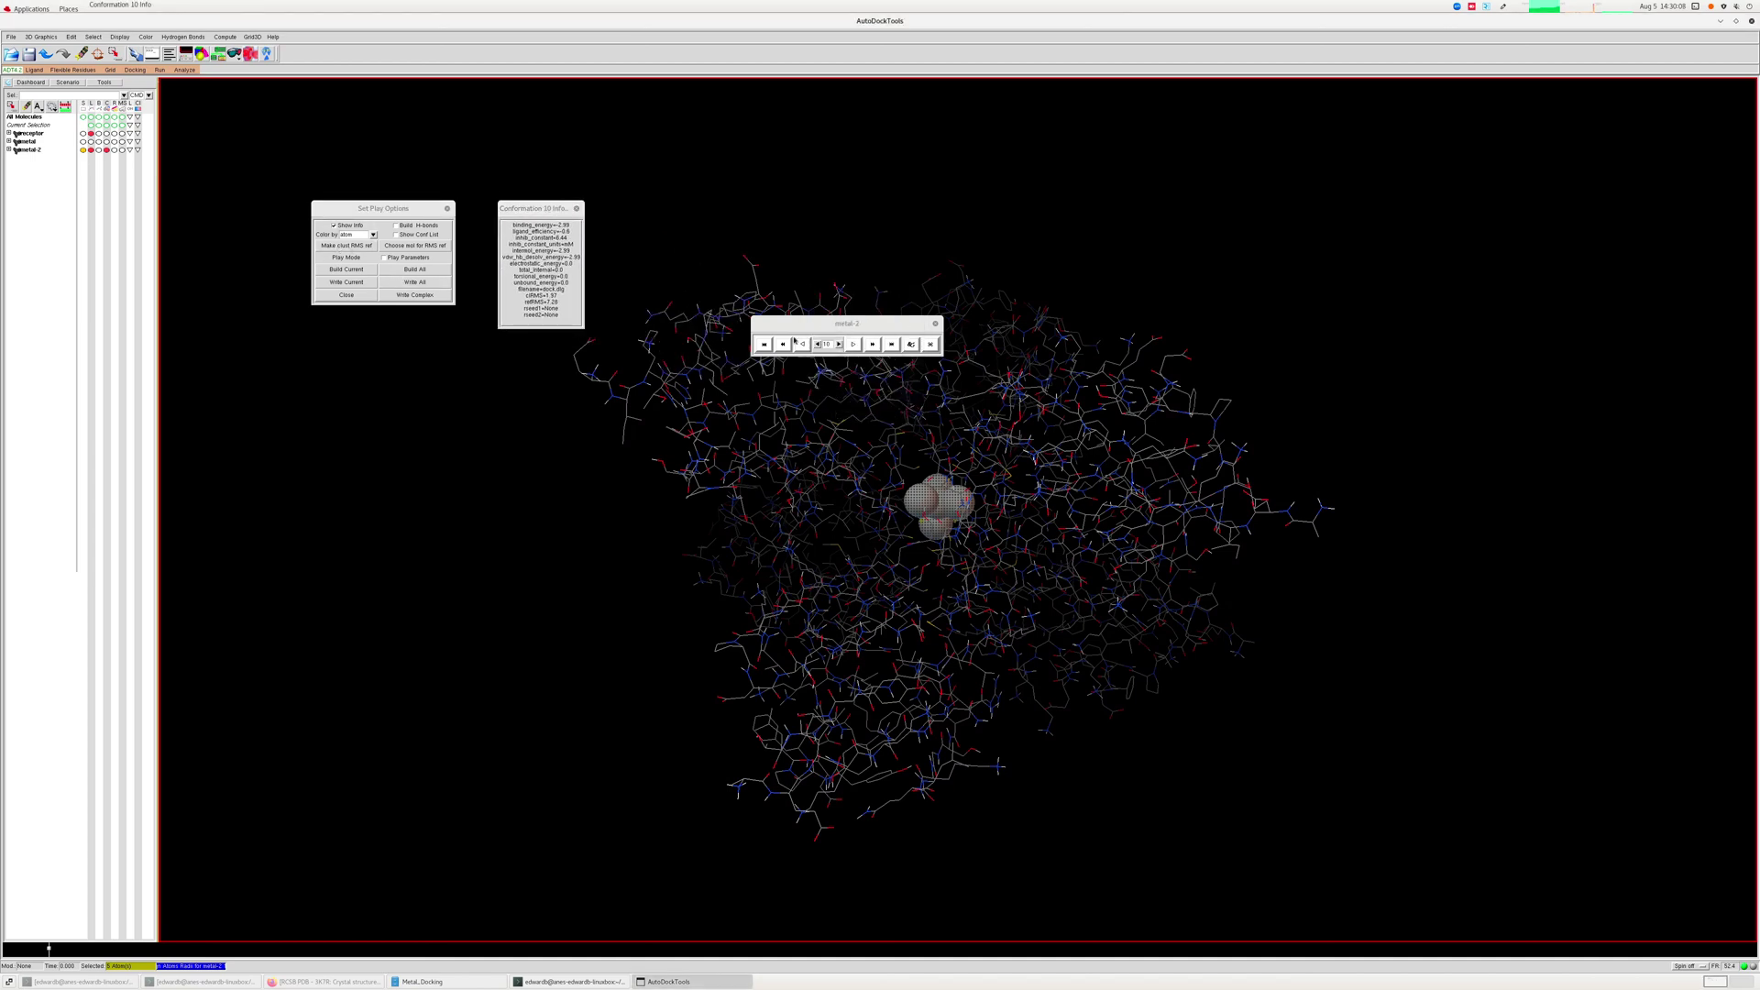
Step back and forth through the docked conformations of metal-2, comparing the binding energy and RMSD of each.
left_click(839, 346)
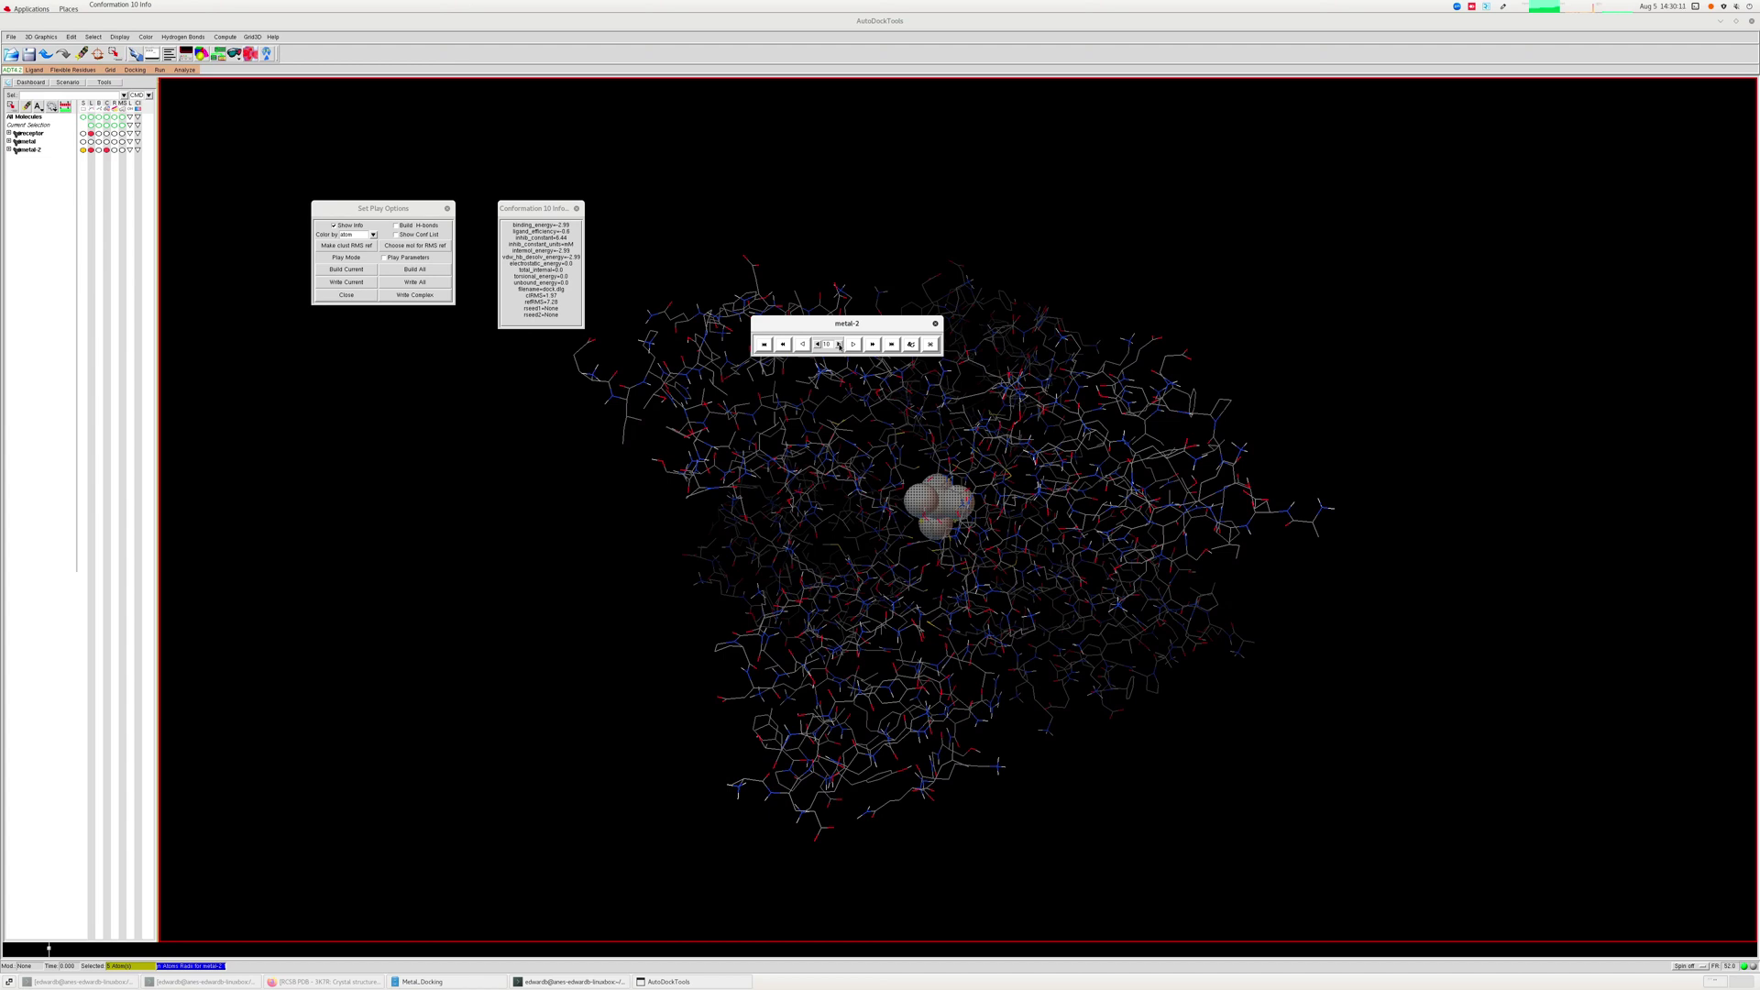
left_click(817, 345)
left_click(817, 344)
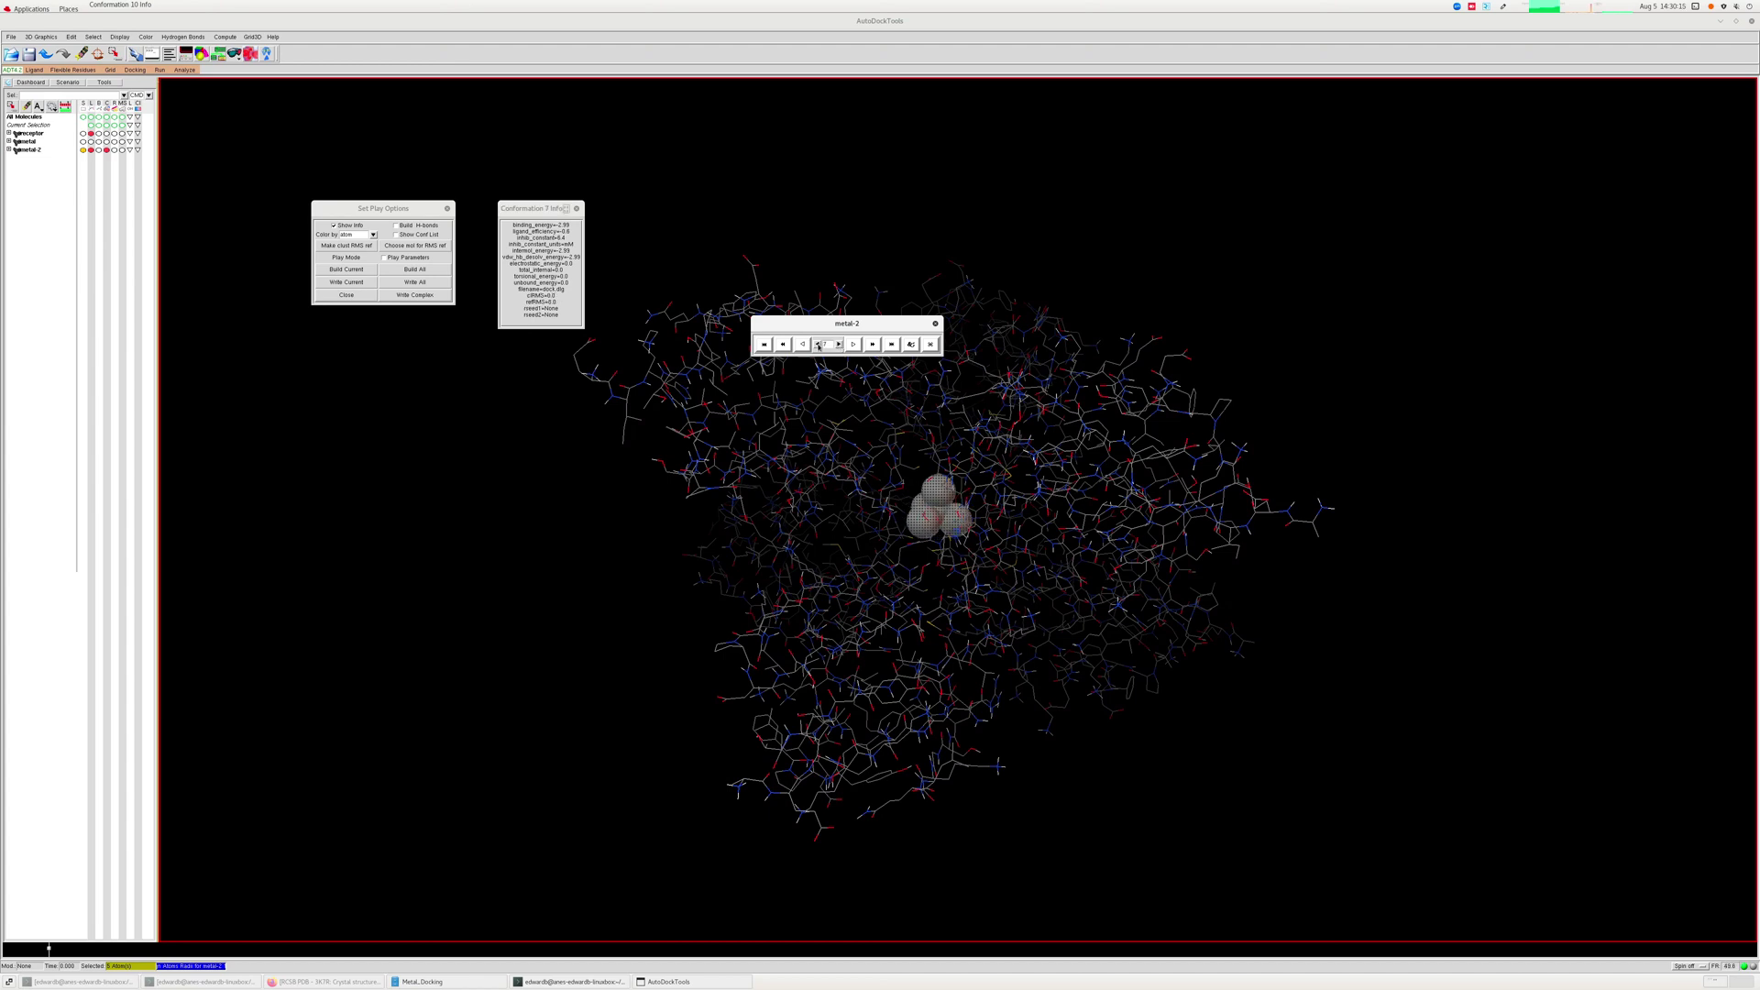
left_click(818, 344)
left_click(817, 345)
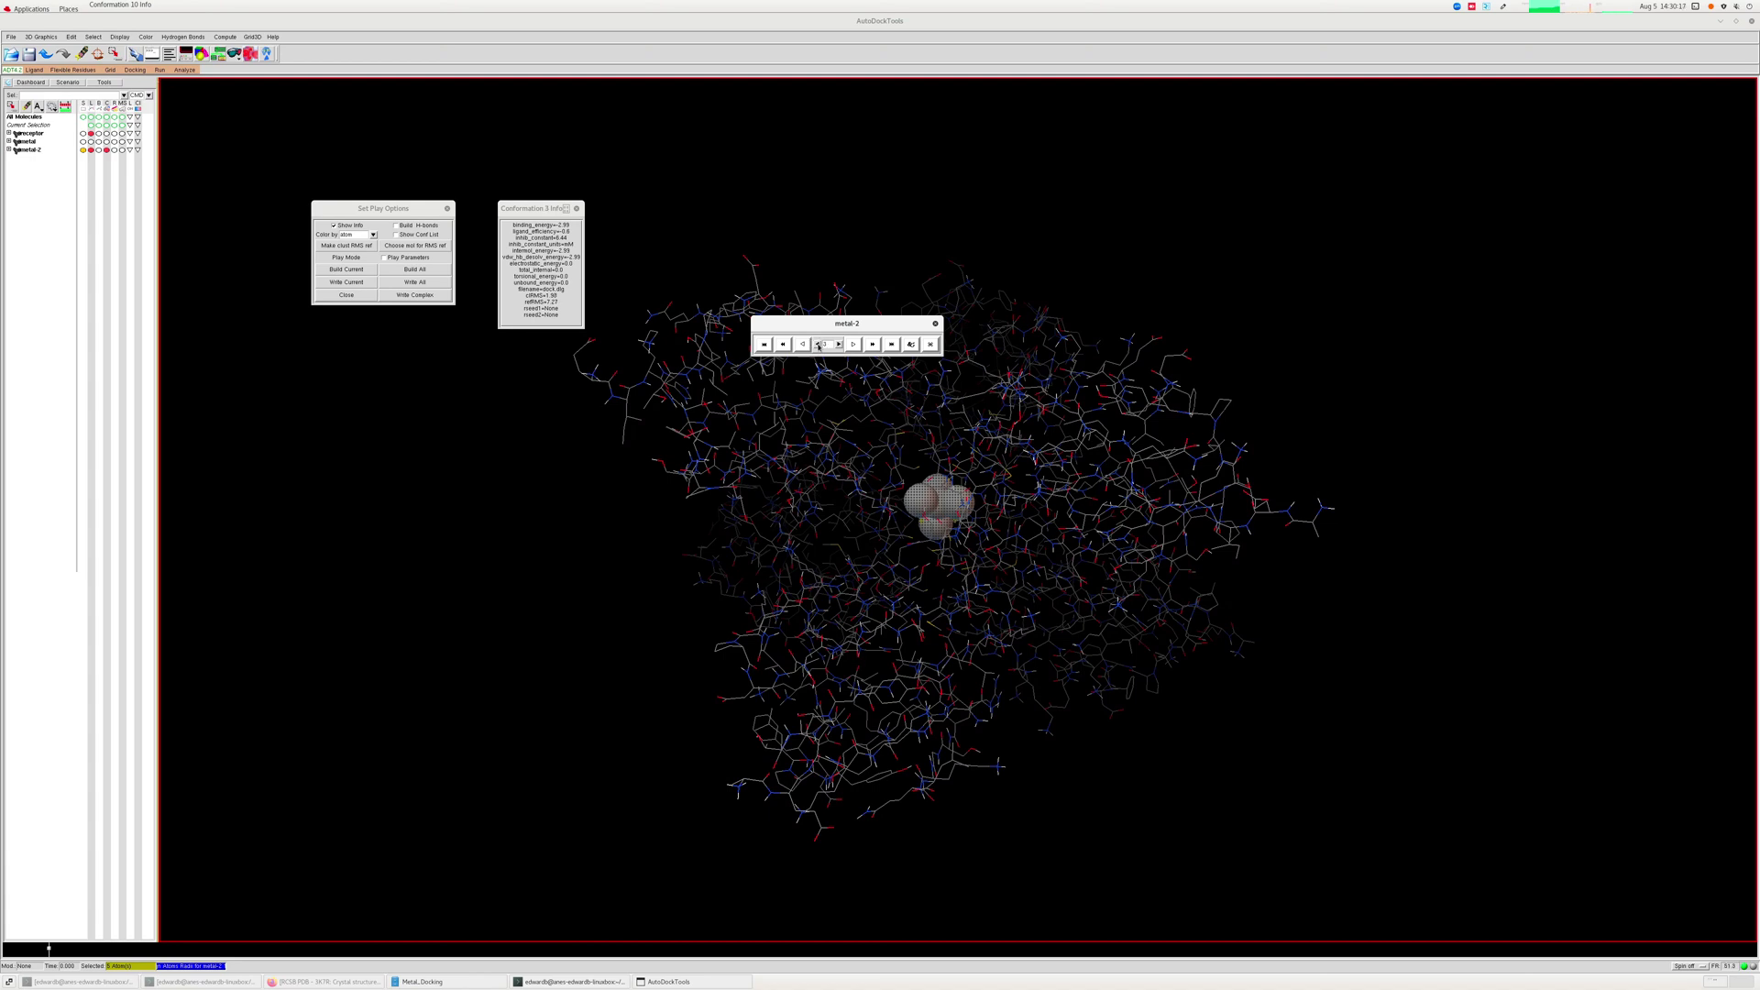
left_click(818, 344)
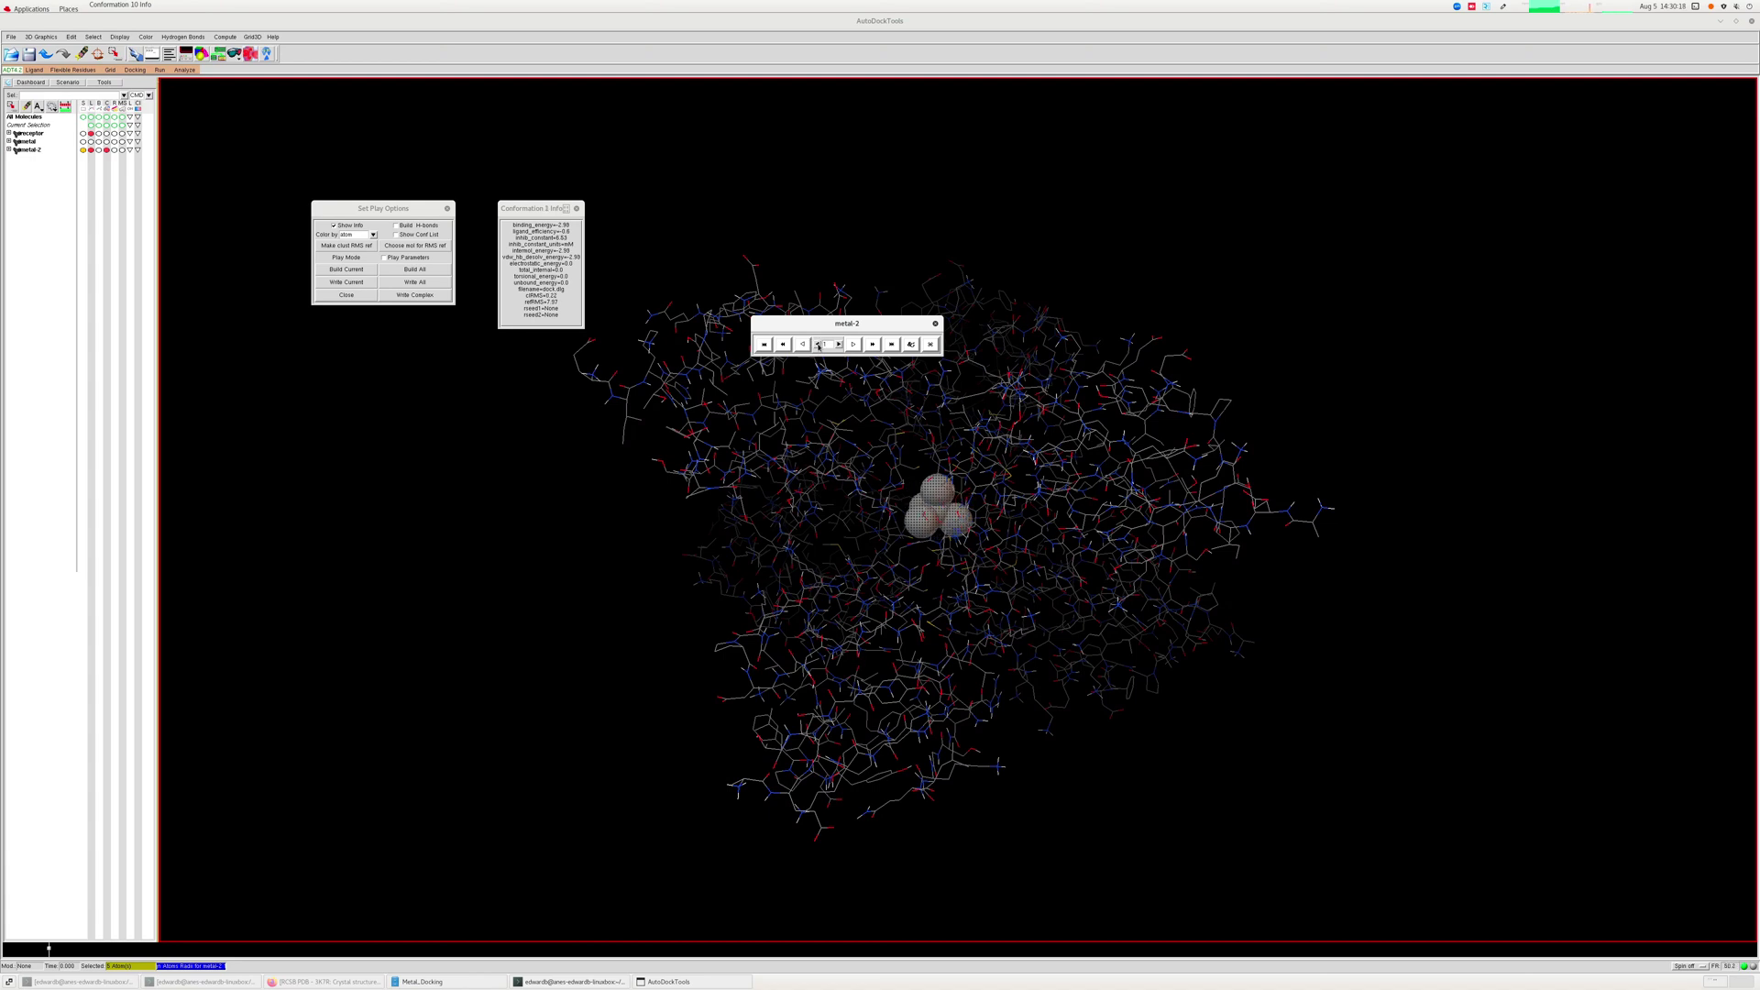
left_click(838, 346)
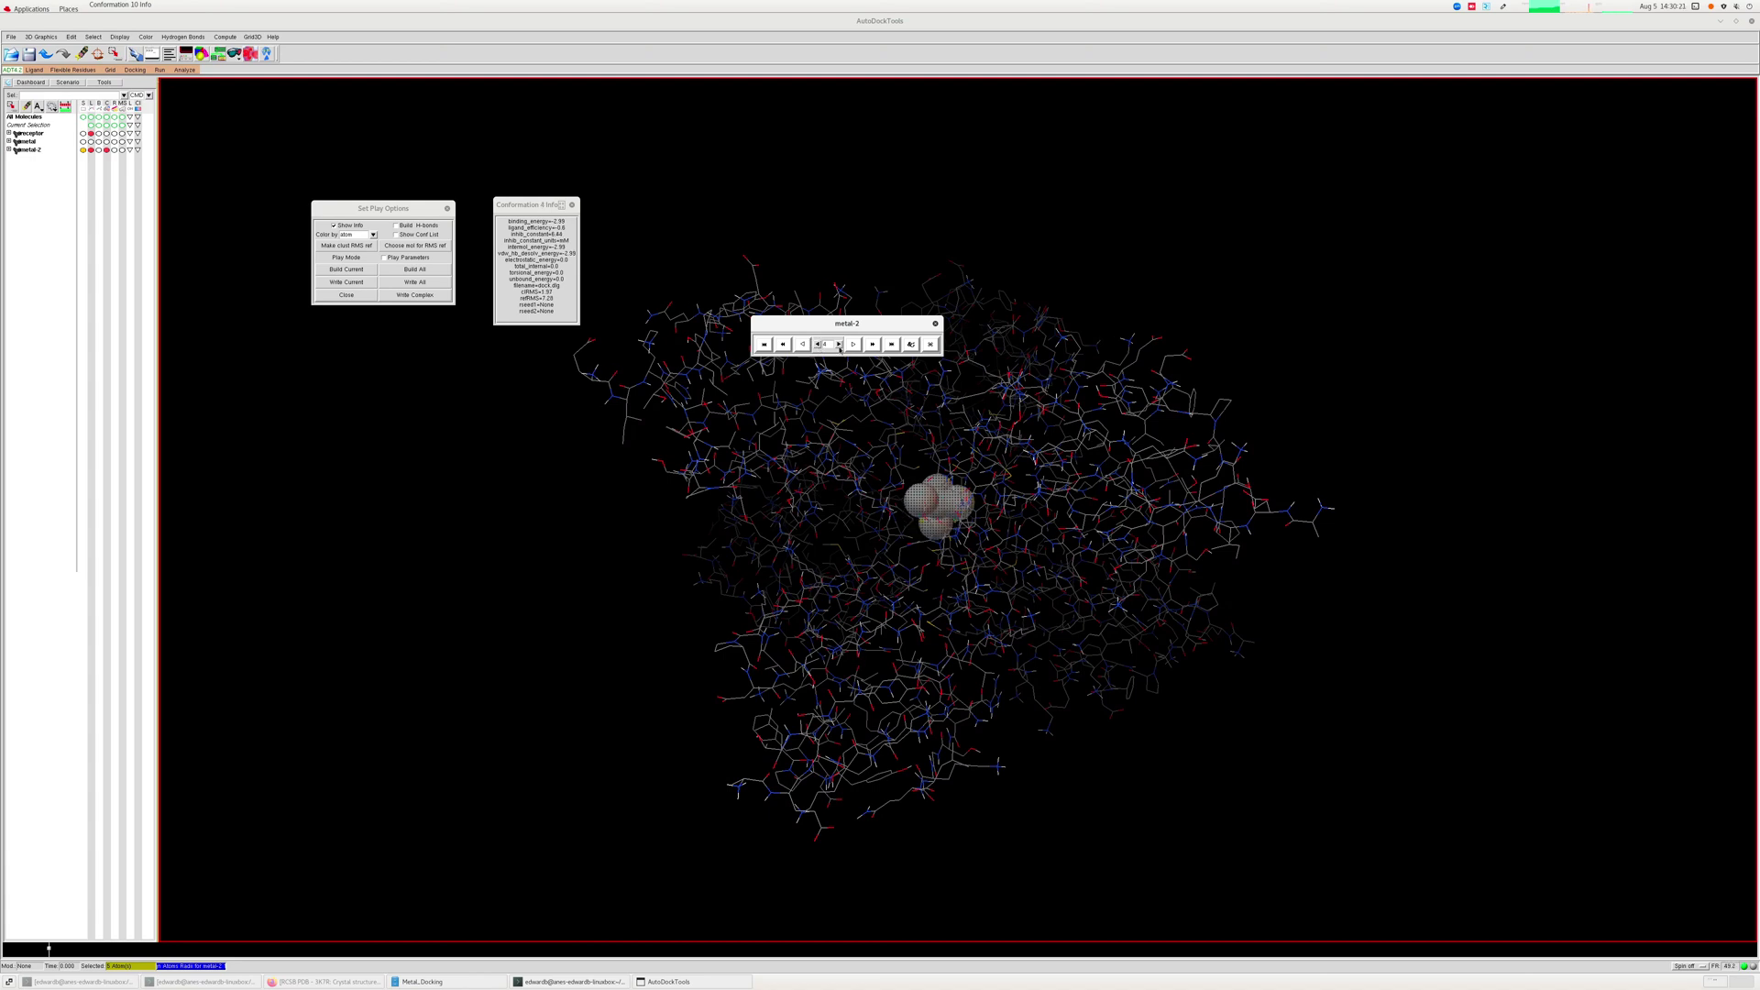
left_click(839, 345)
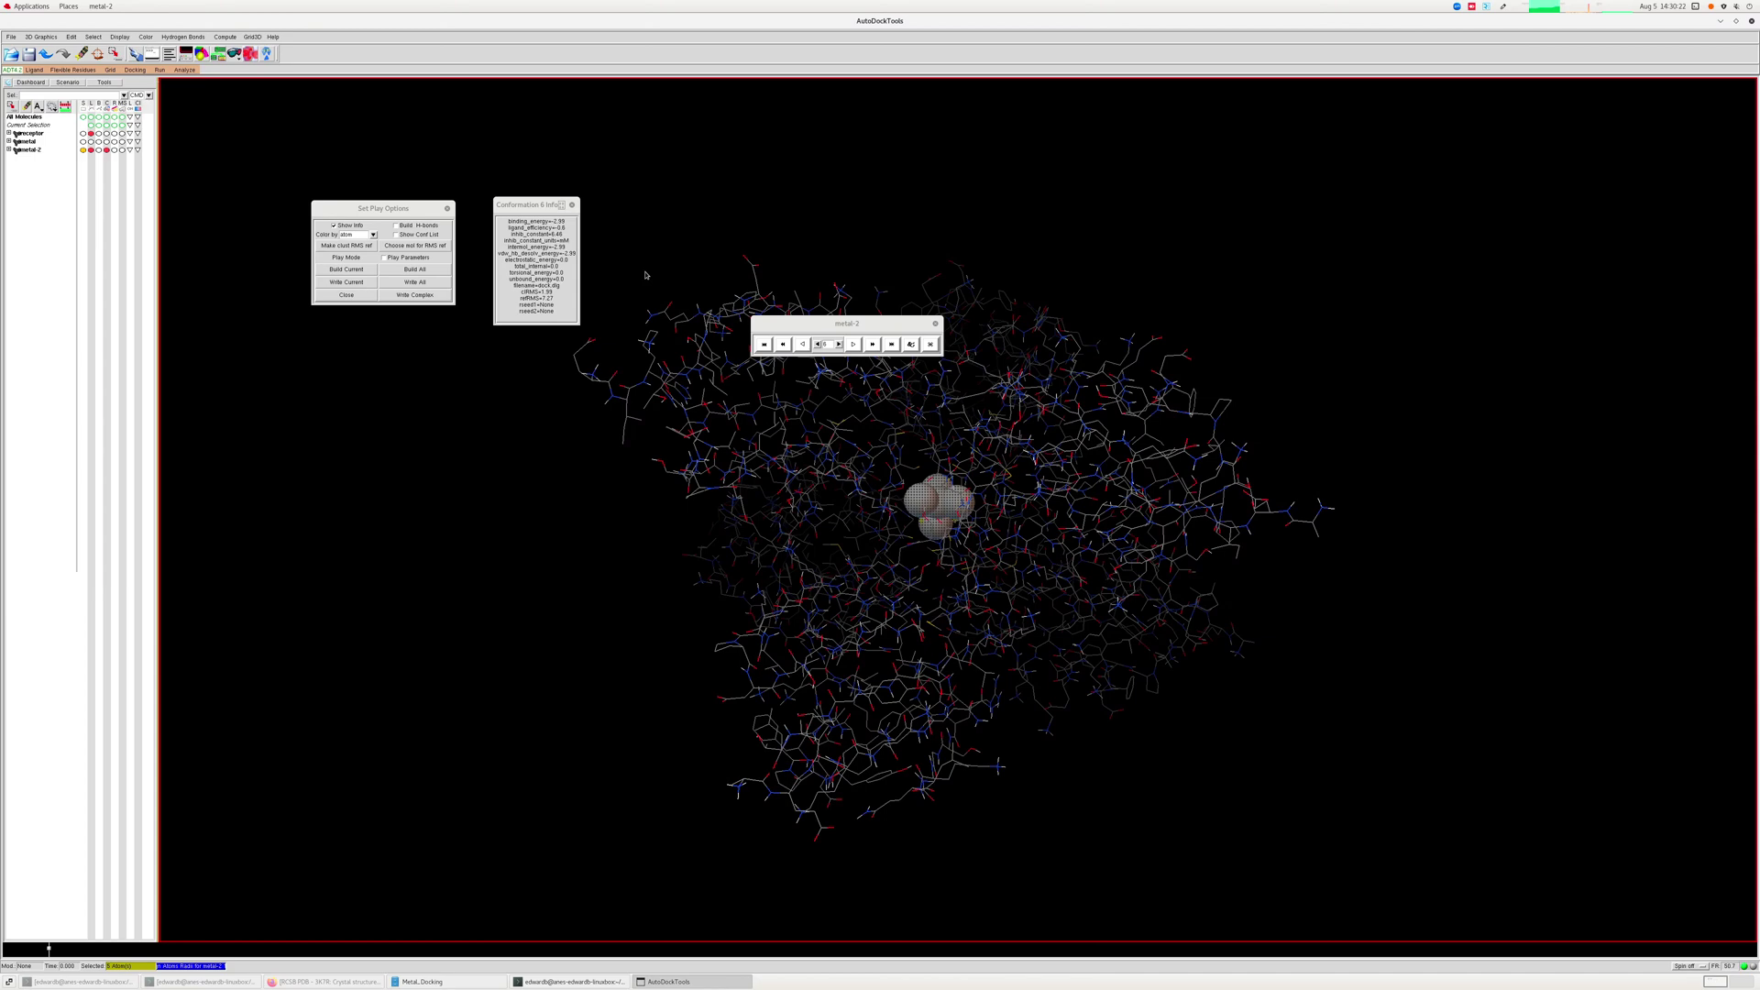
Reopen dock.dlg from the Metal_Docking folder, examine its RMSD table and clustering histogram, and return to AutoDockTools.
left_click(445, 985)
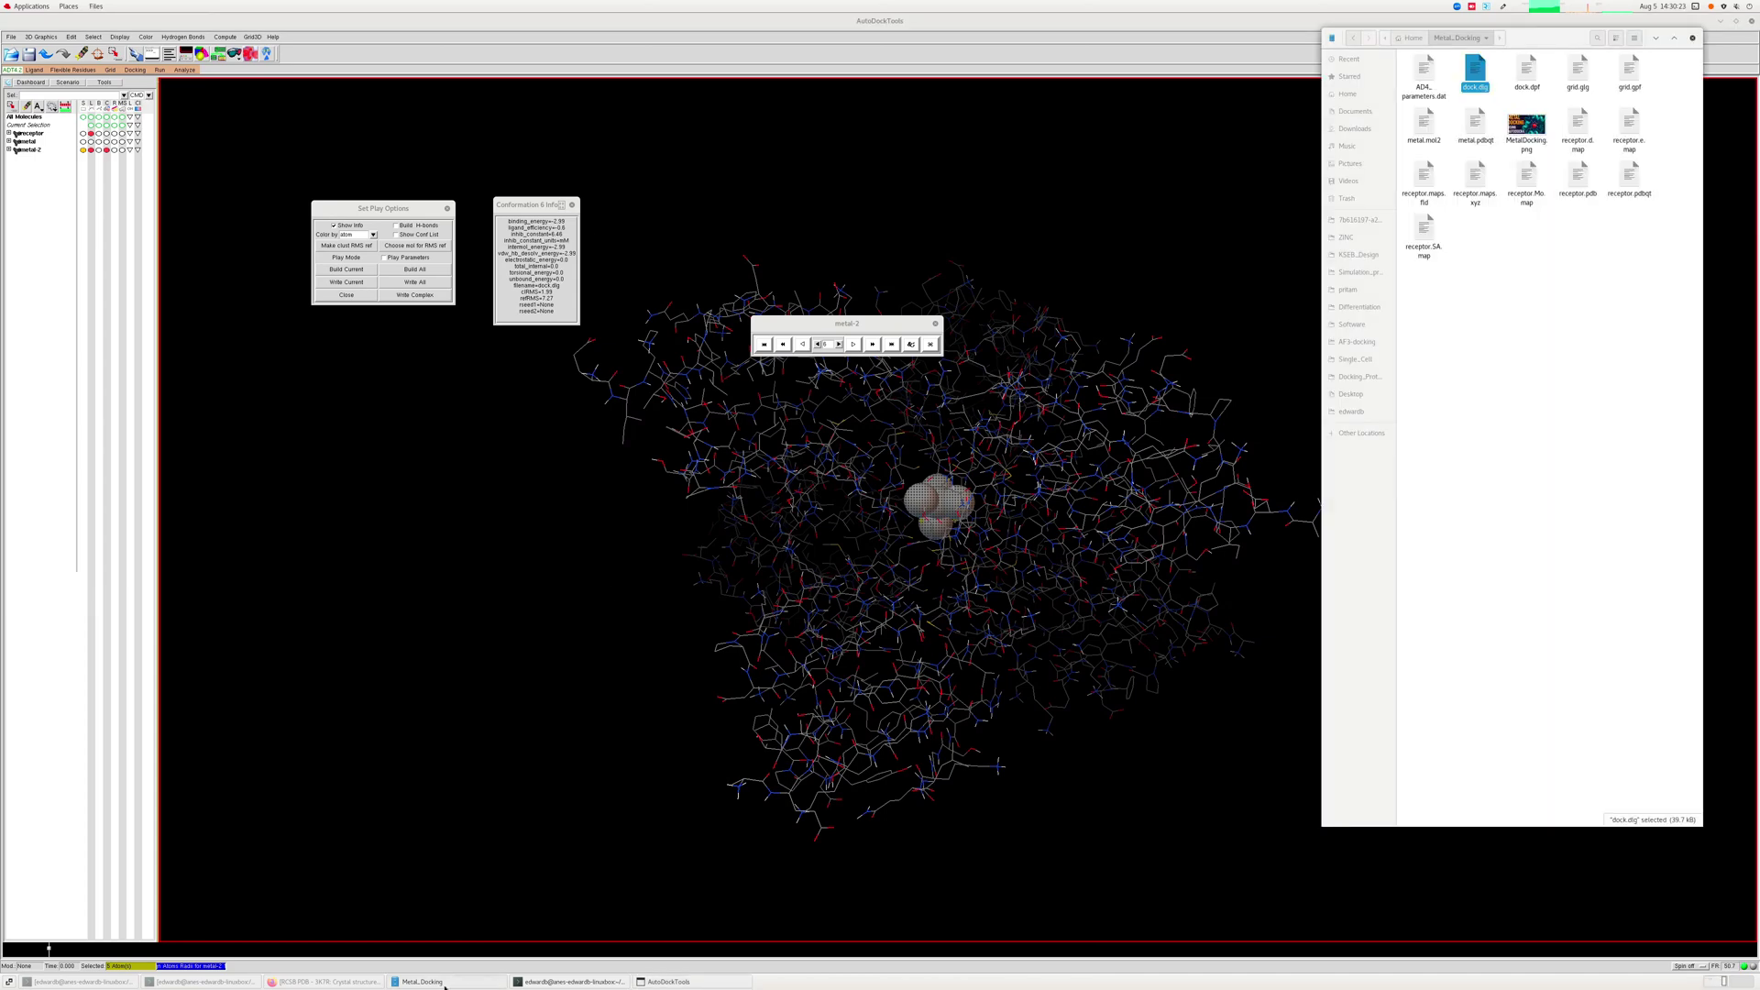
double_click(1472, 86)
scroll(417, 504, "up", 8)
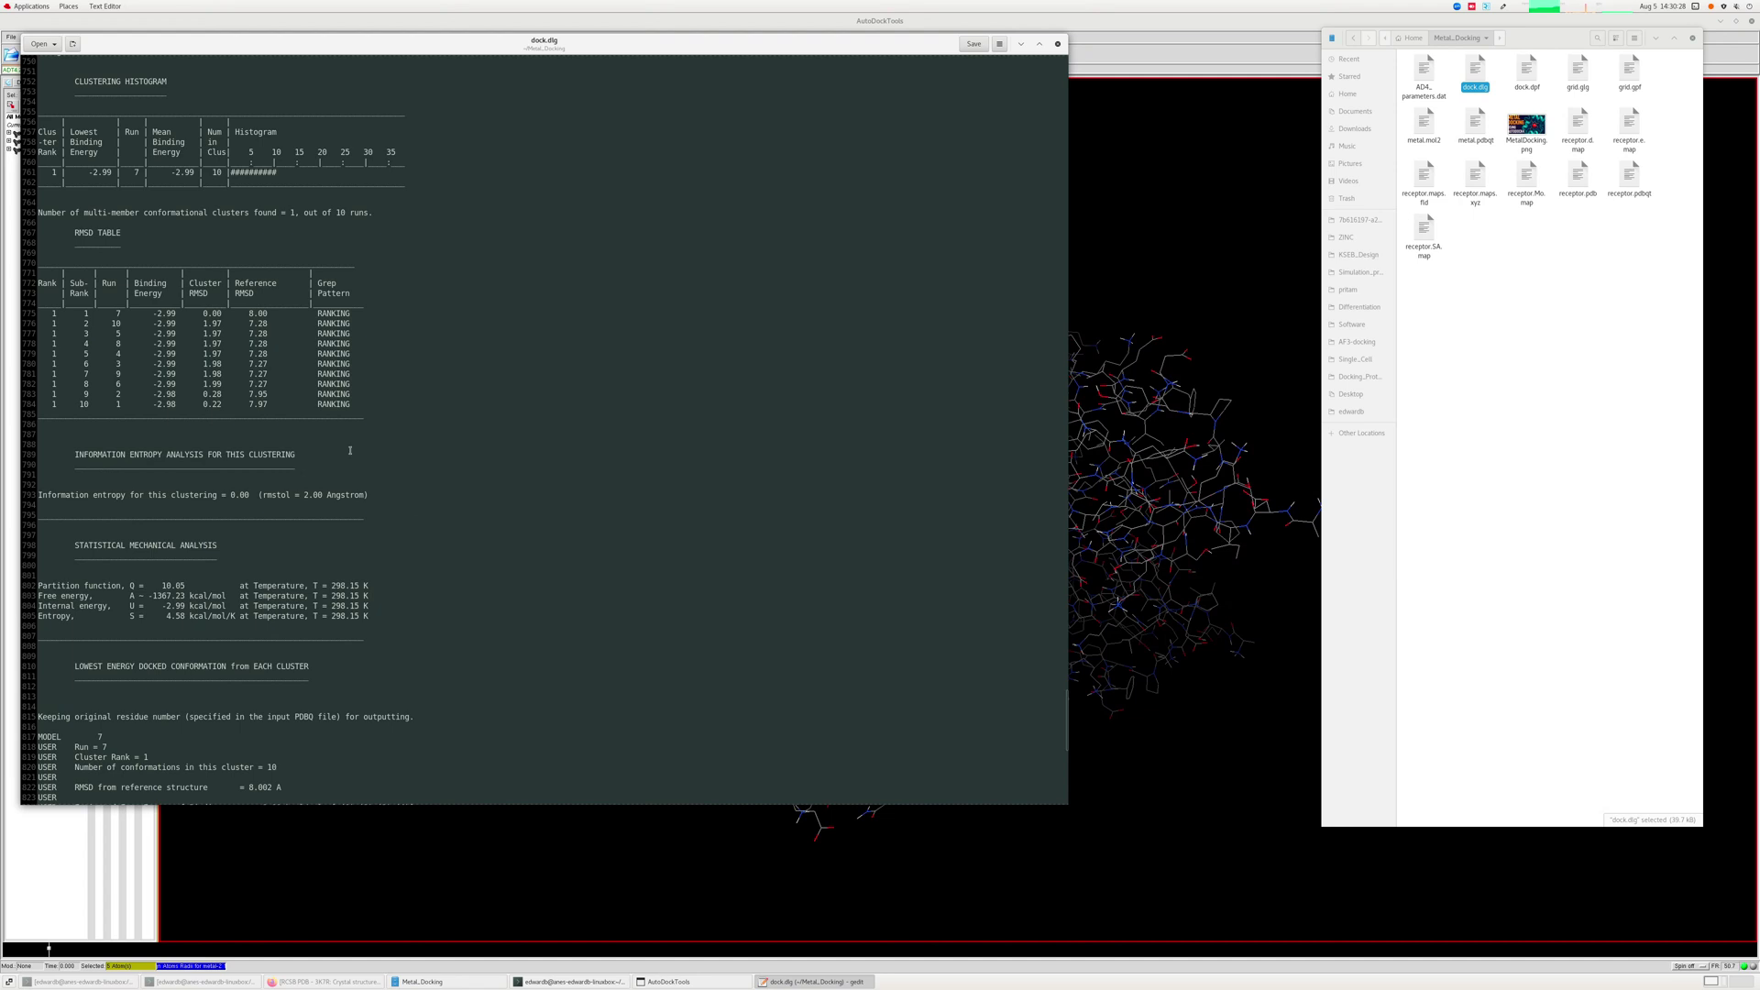
left_click_drag(350, 404, 34, 263)
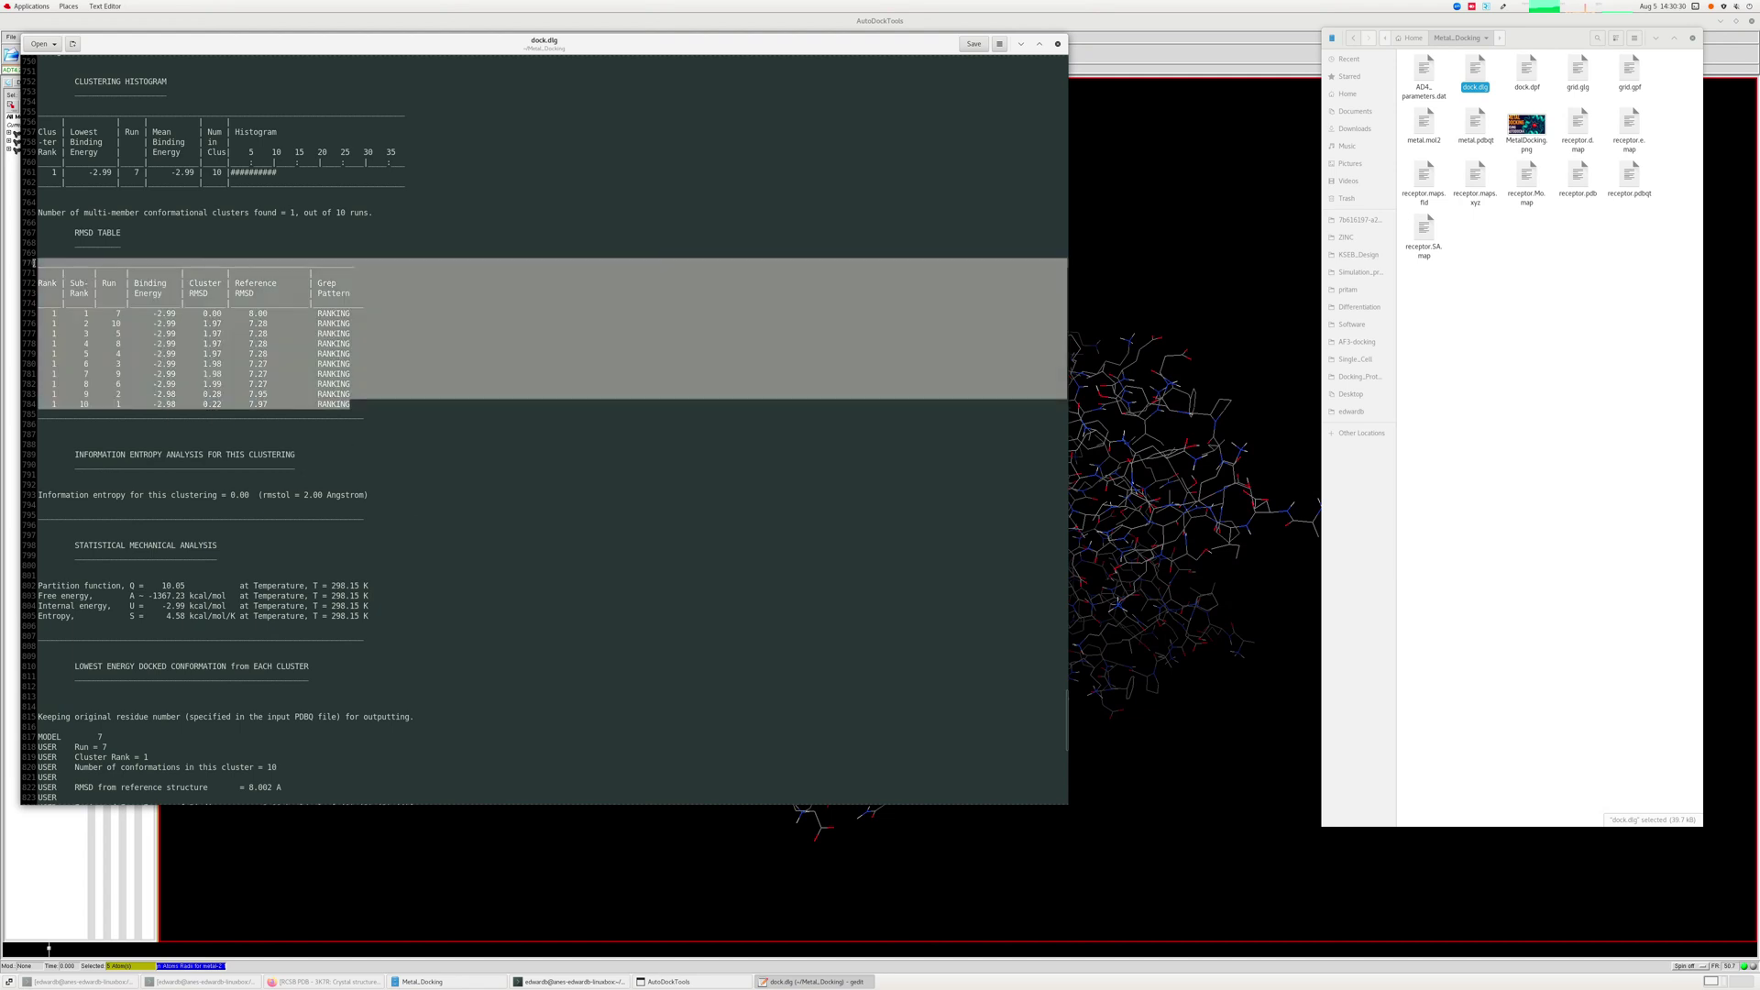
left_click(502, 375)
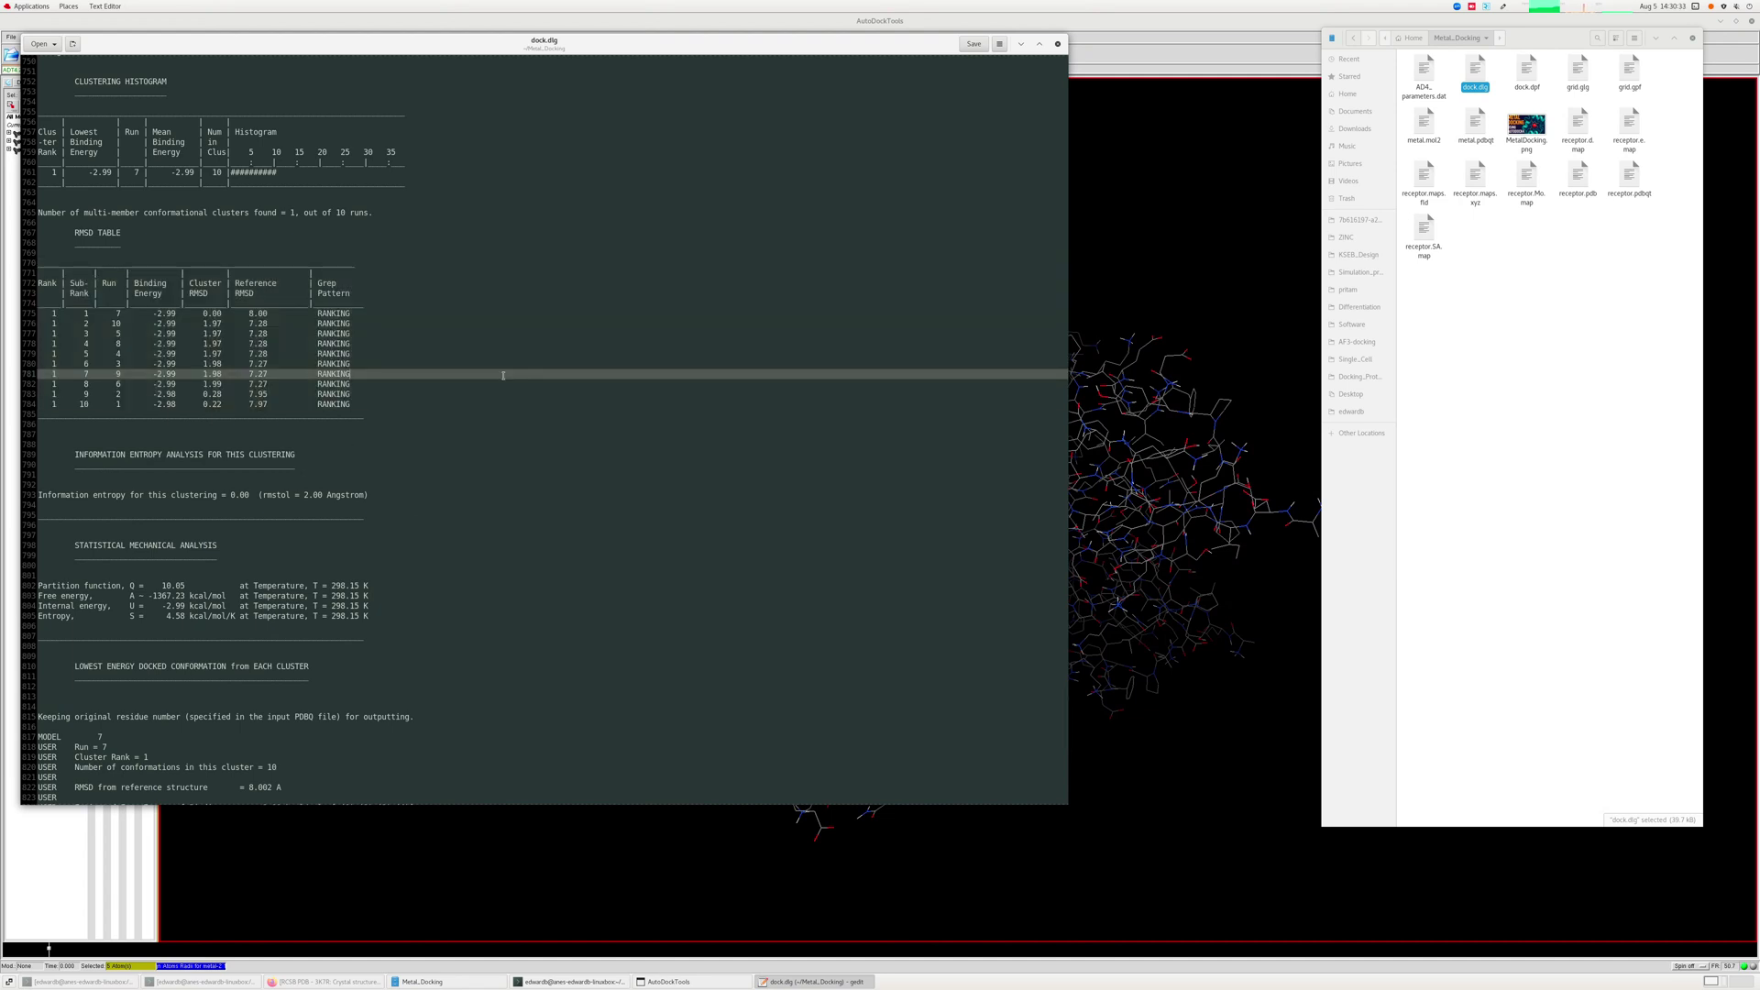
left_click_drag(331, 182, 26, 122)
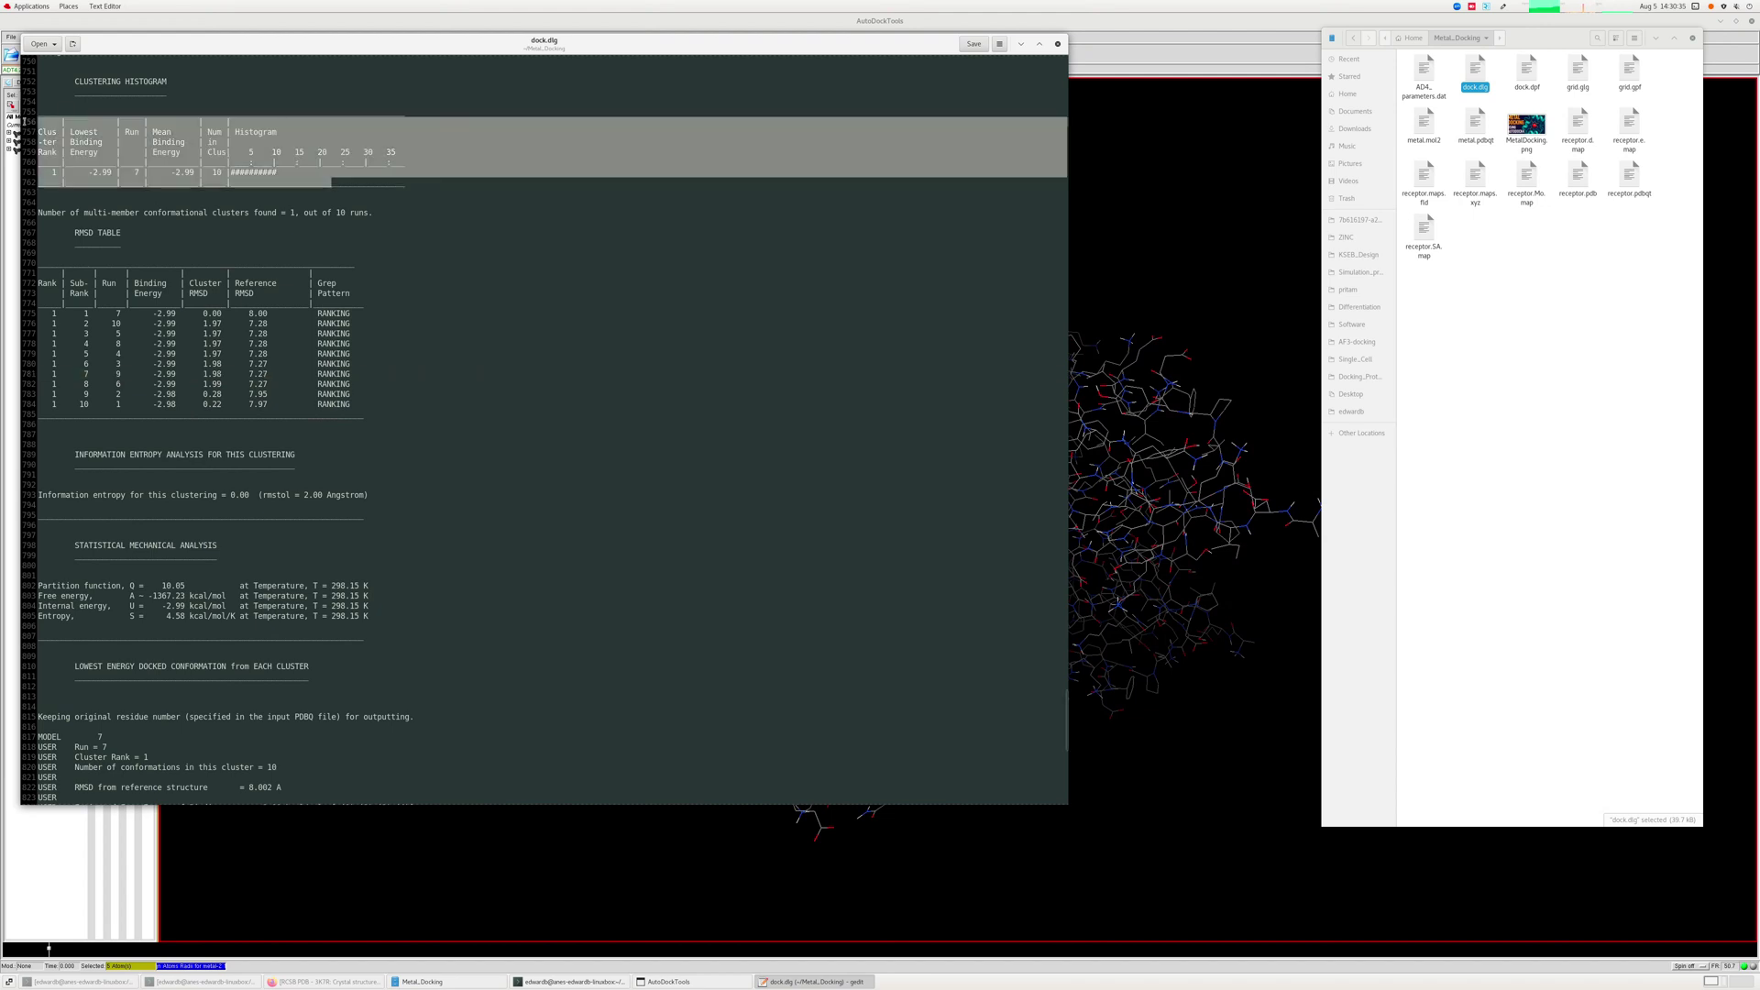
left_click(1208, 505)
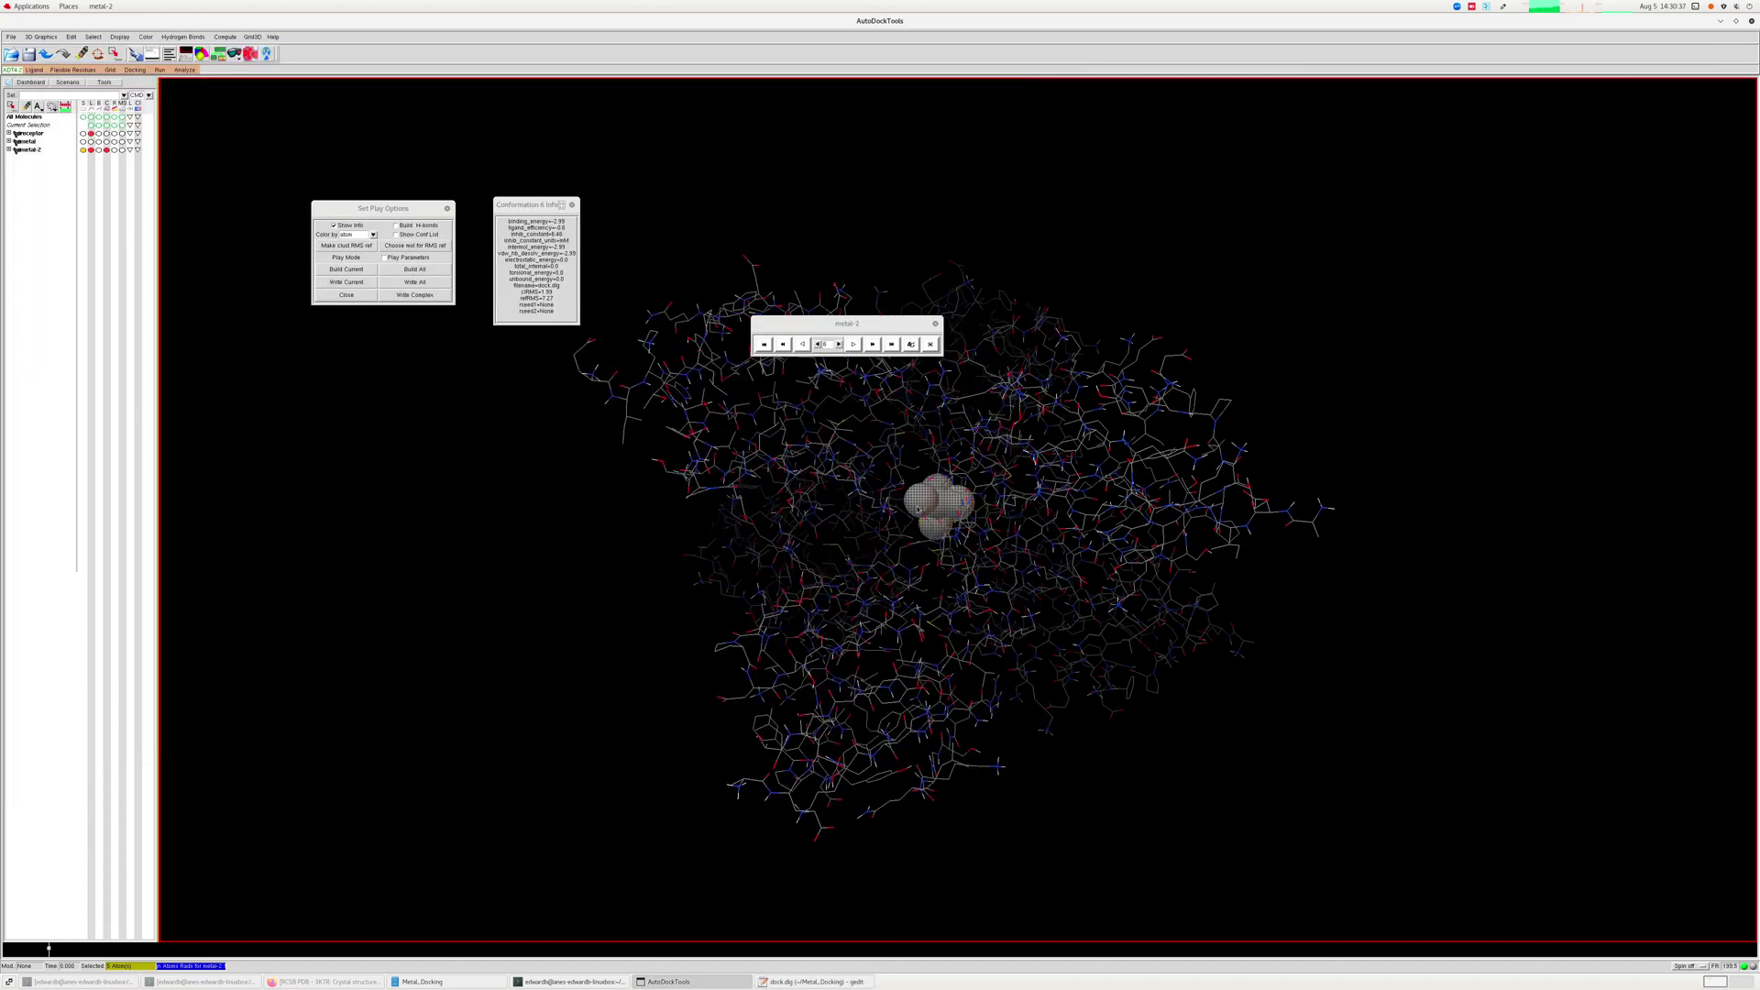
Close the conformation player, the conformation info window and the play options.
left_click(935, 324)
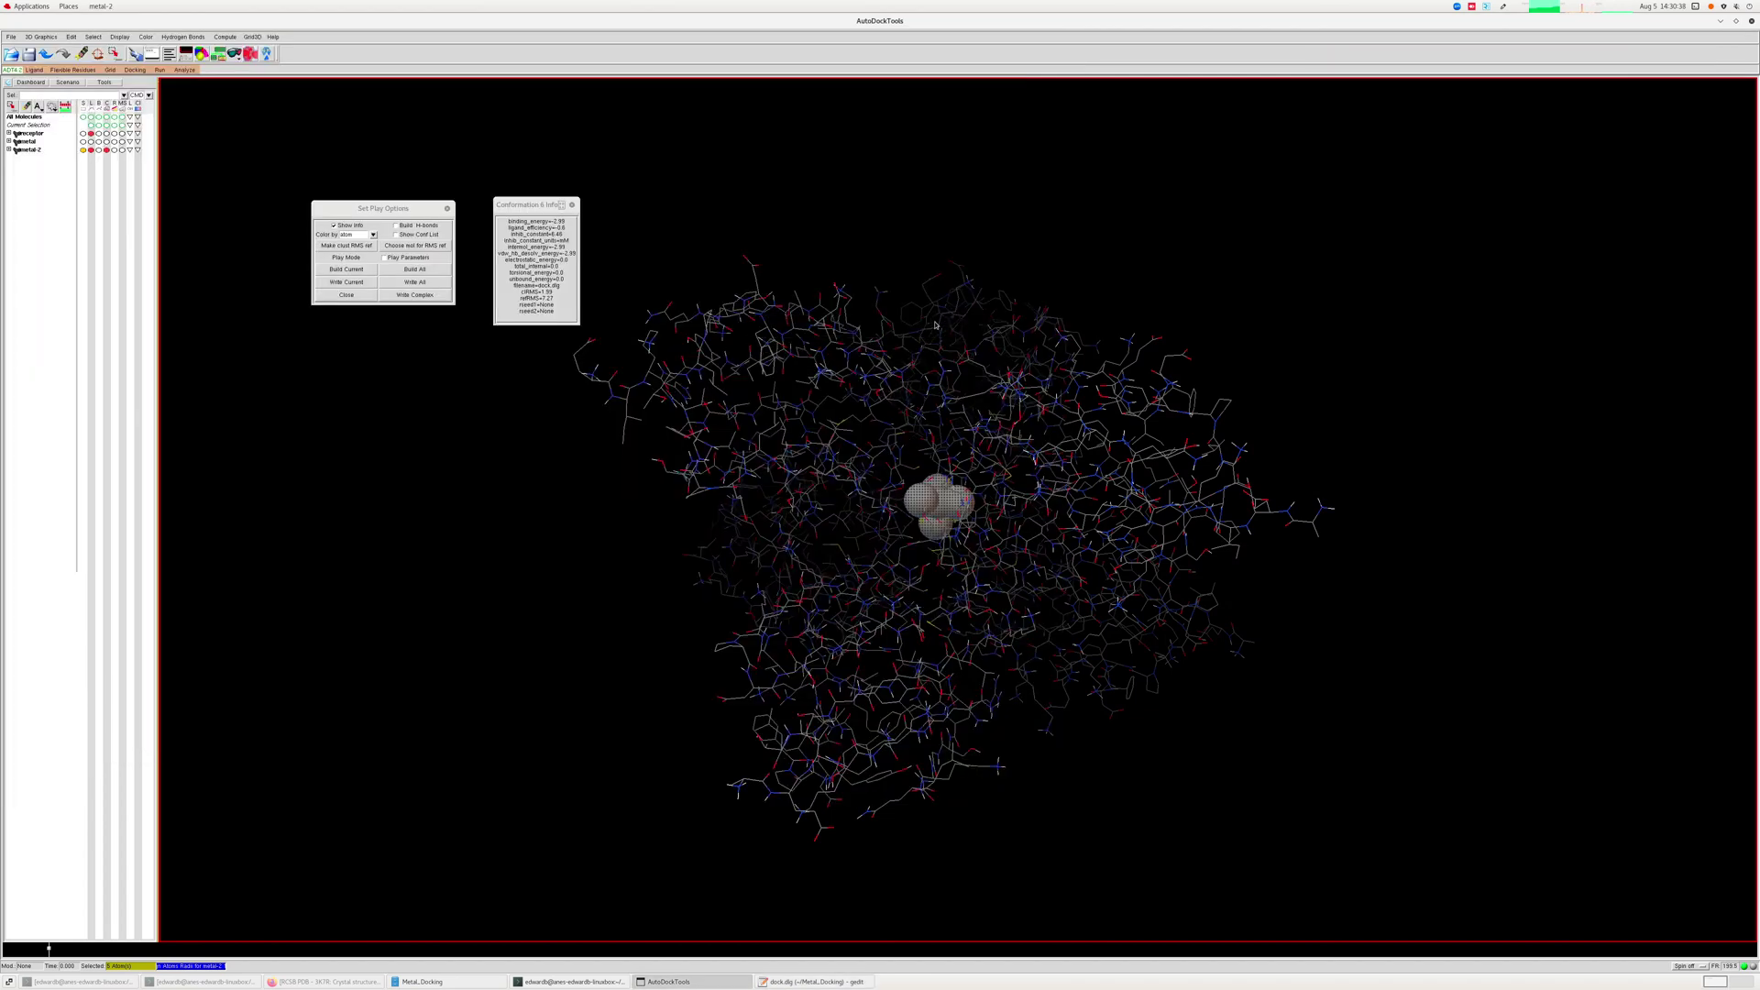
left_click(571, 206)
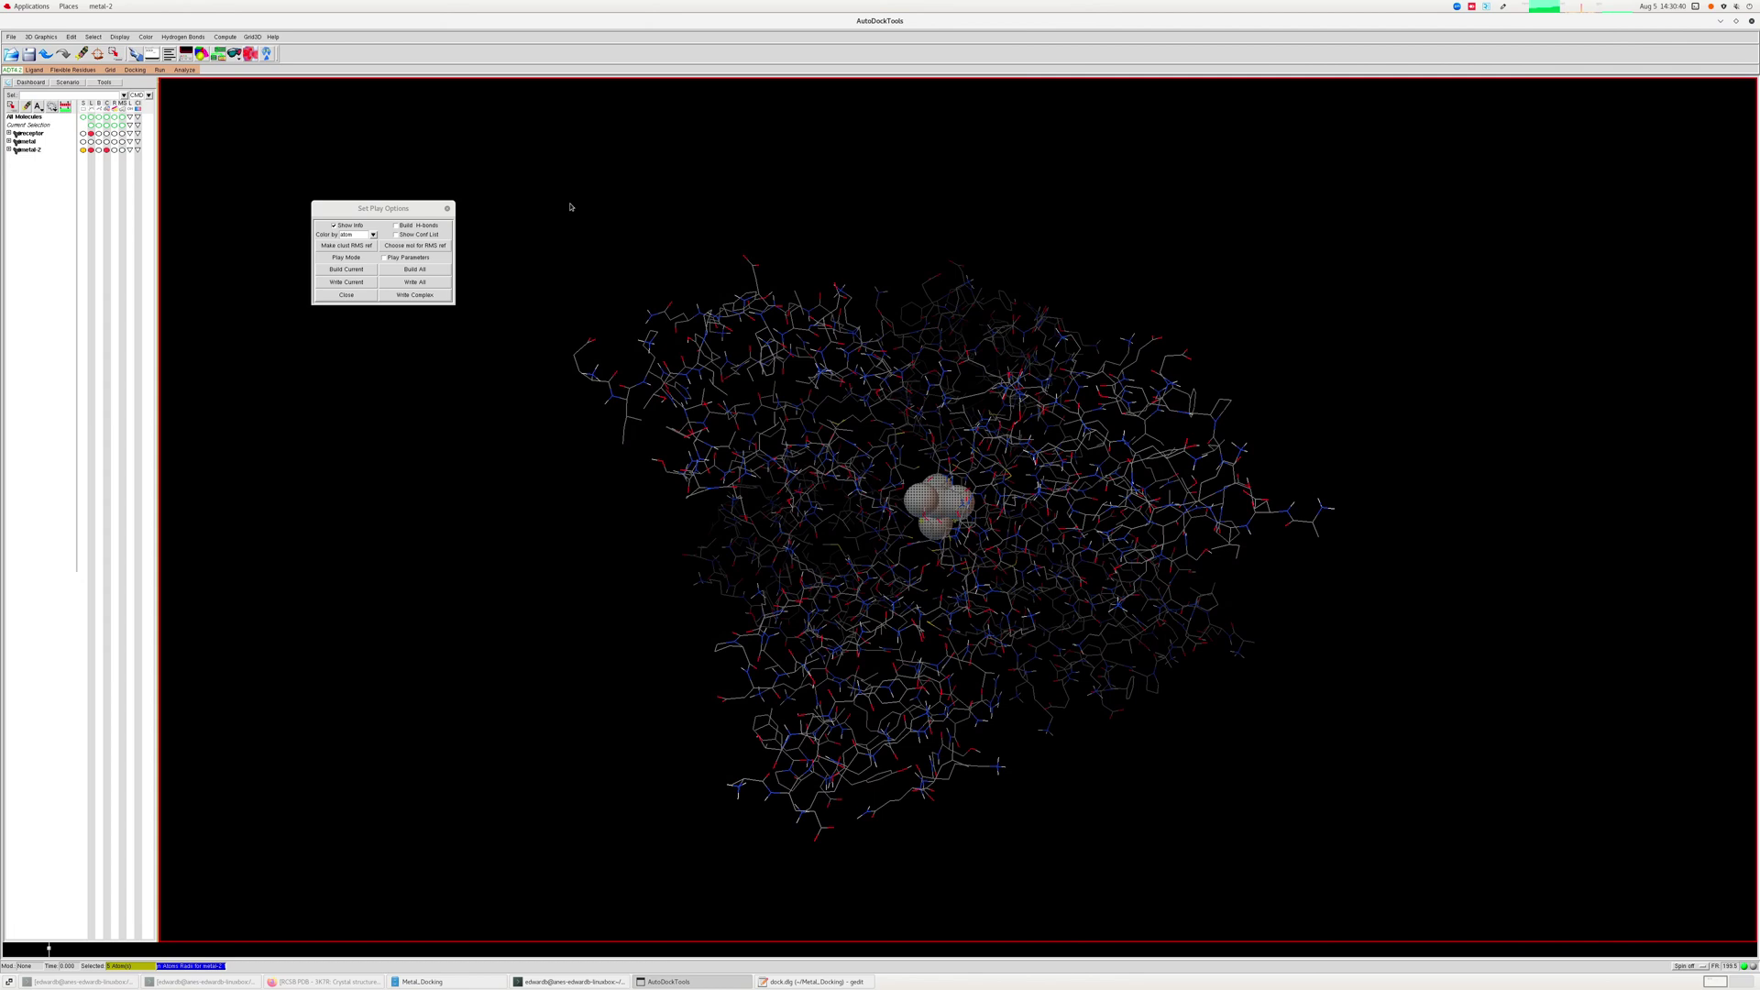
left_click(447, 210)
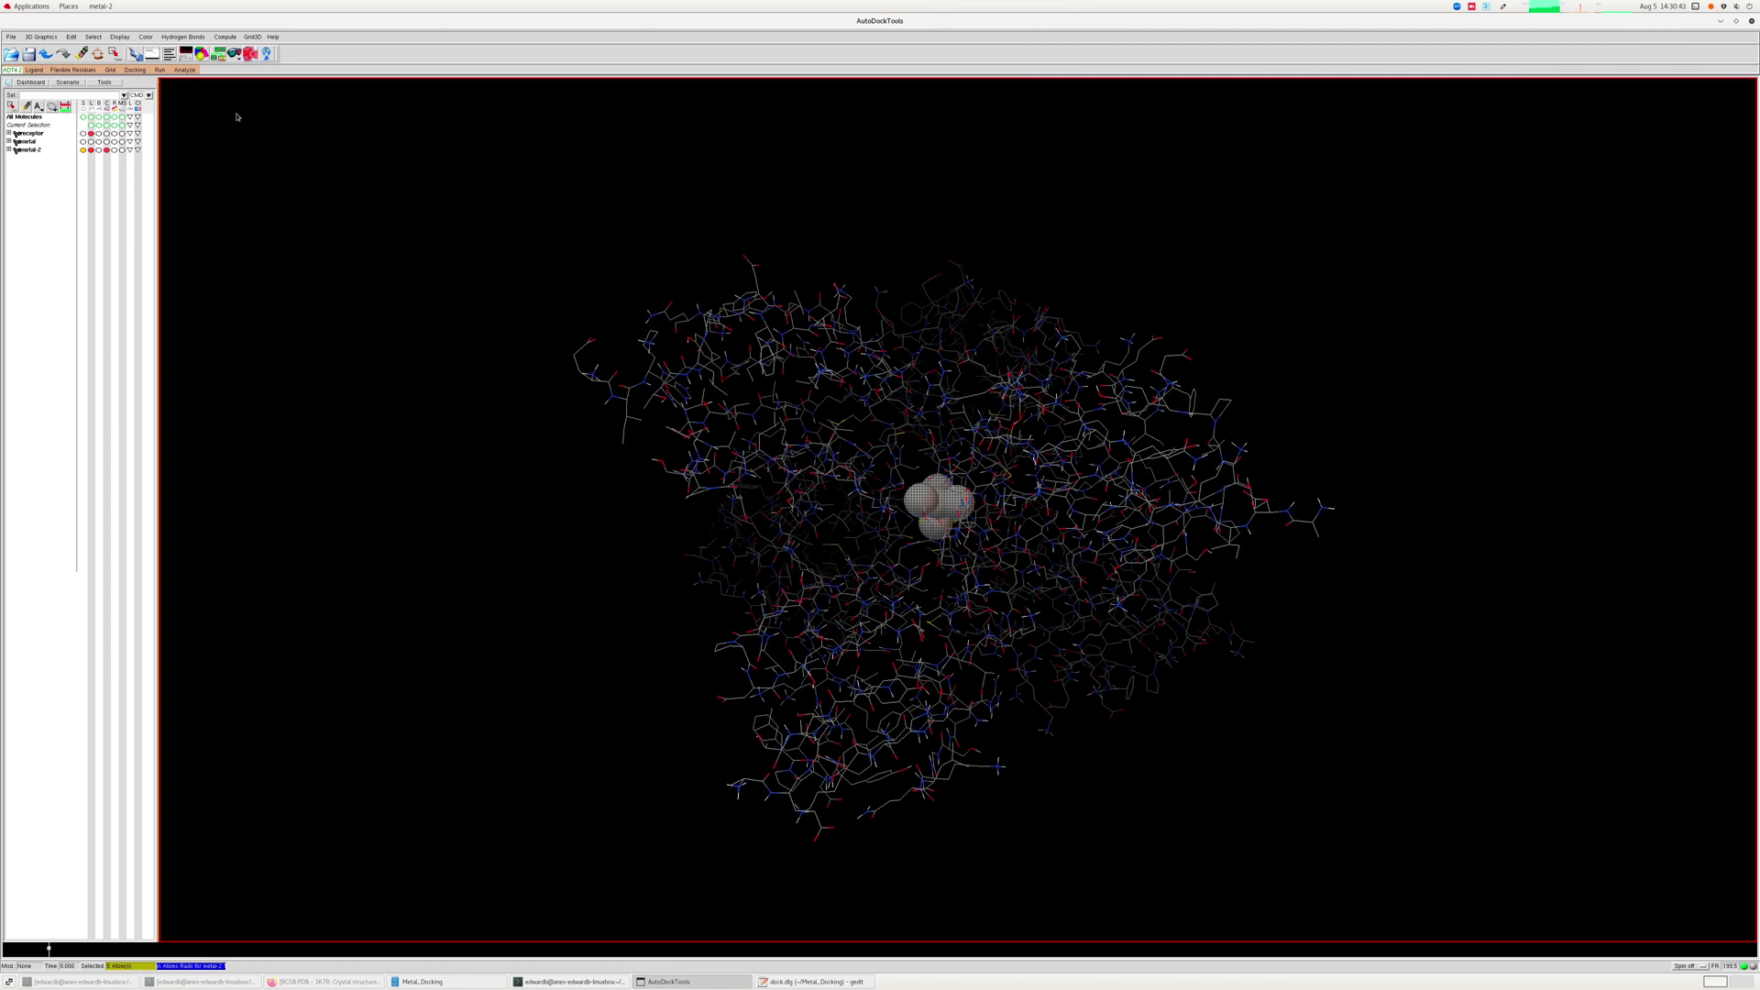
Try to show the interactions of the loaded docking.
left_click(184, 70)
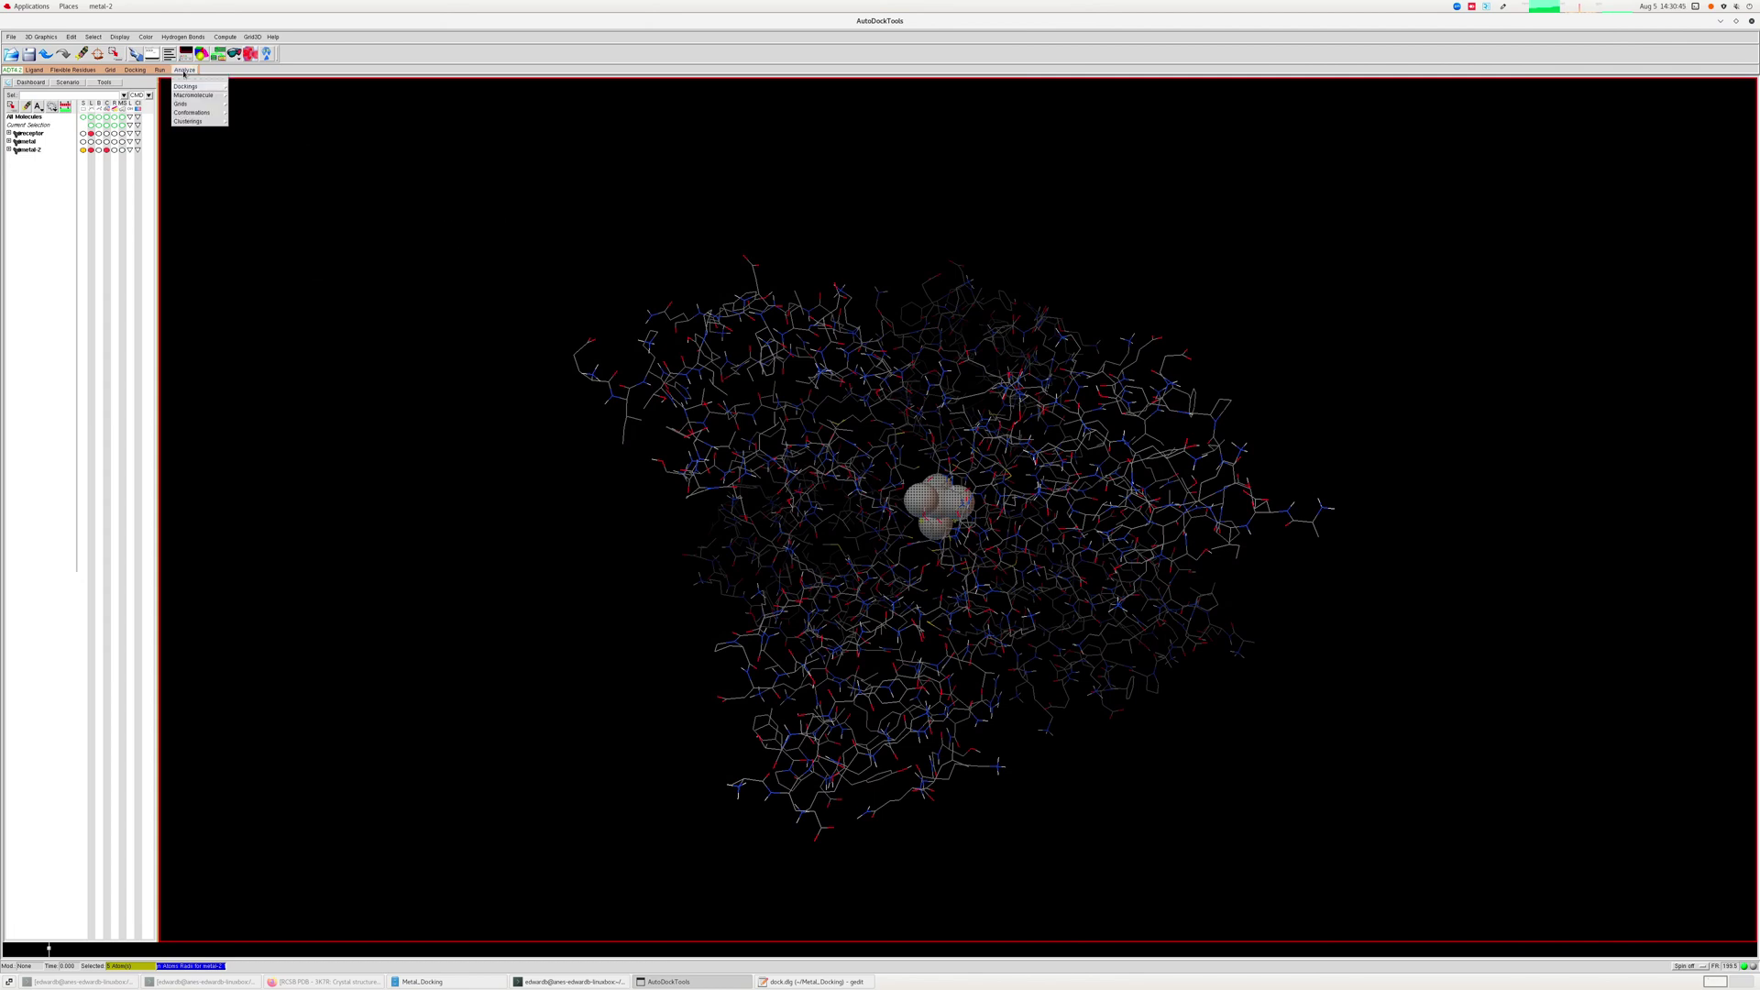
mouse_move(197, 112)
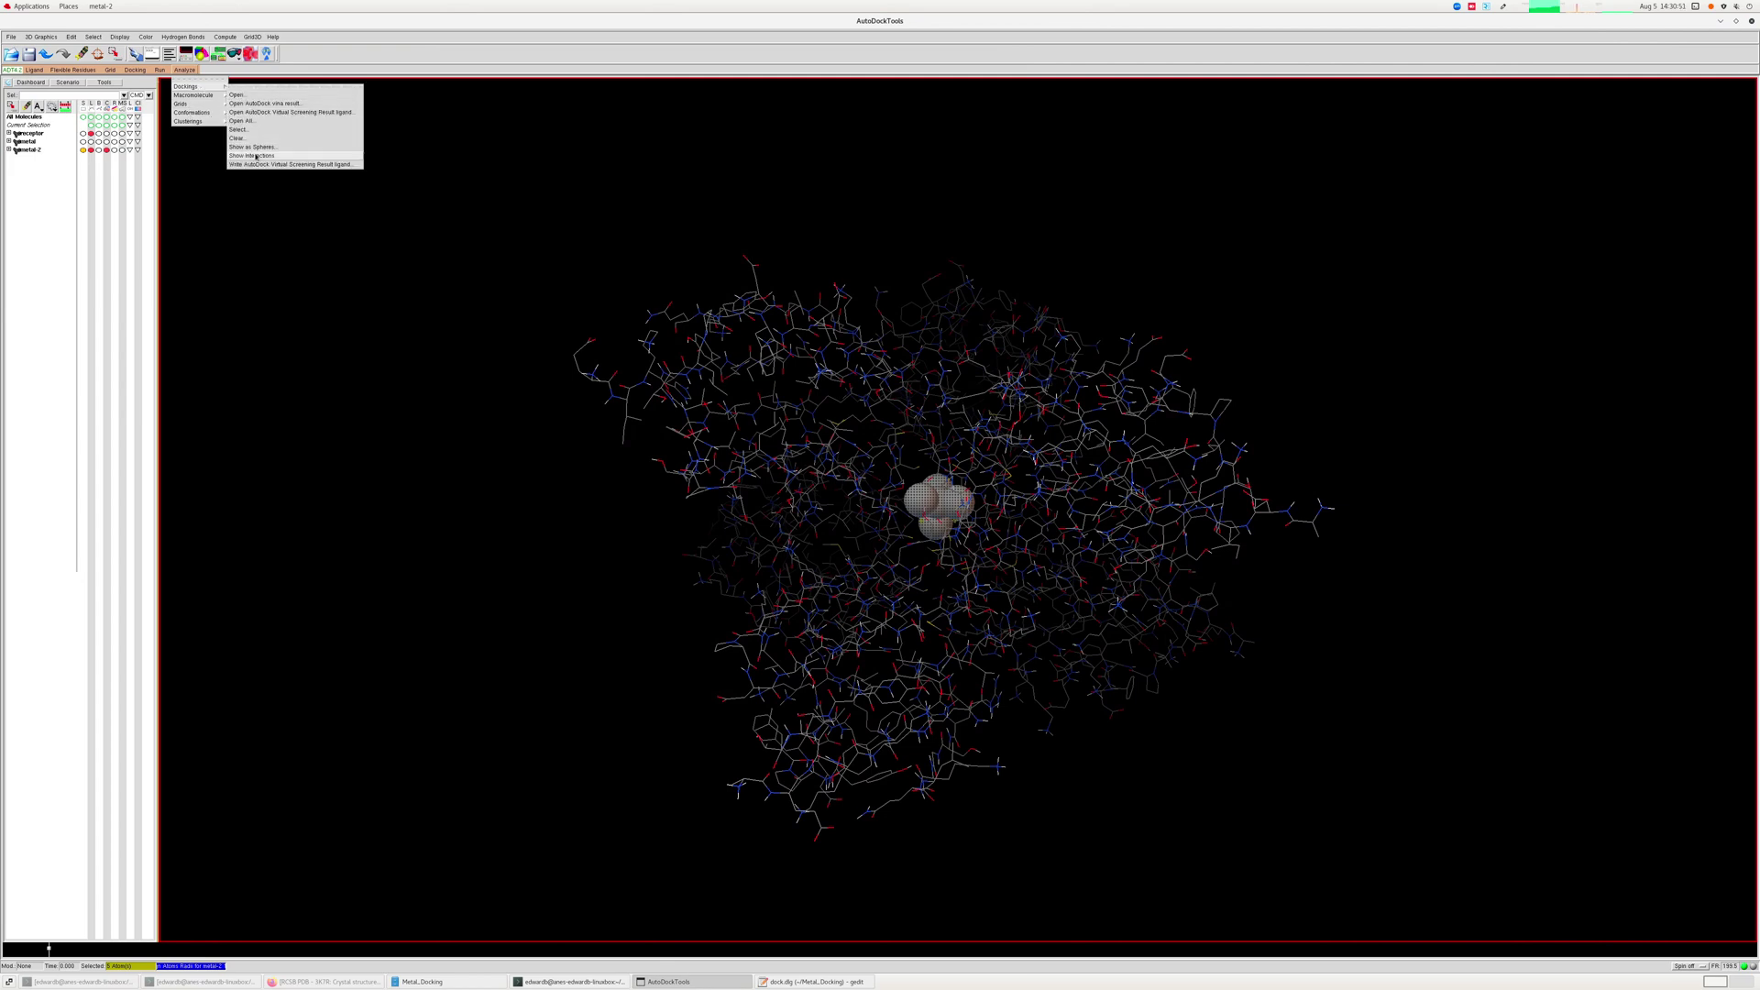
left_click(255, 156)
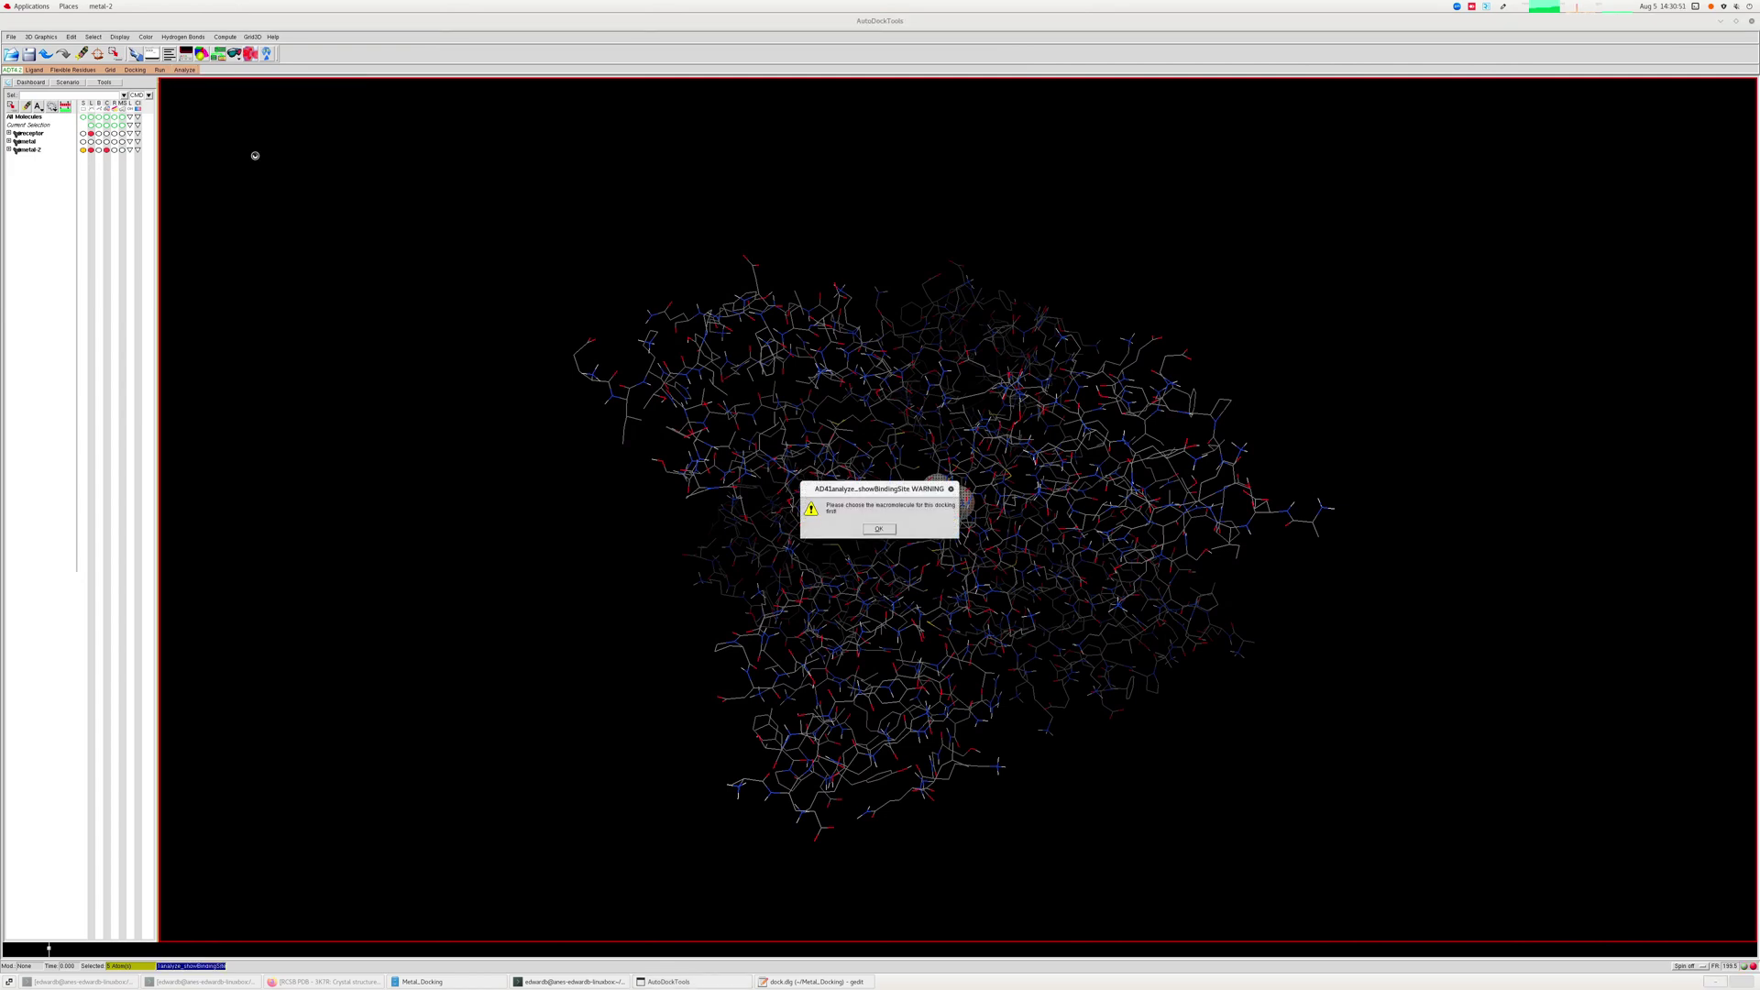
left_click(878, 528)
Choose receptor as the macromolecule for the loaded docking.
left_click(184, 70)
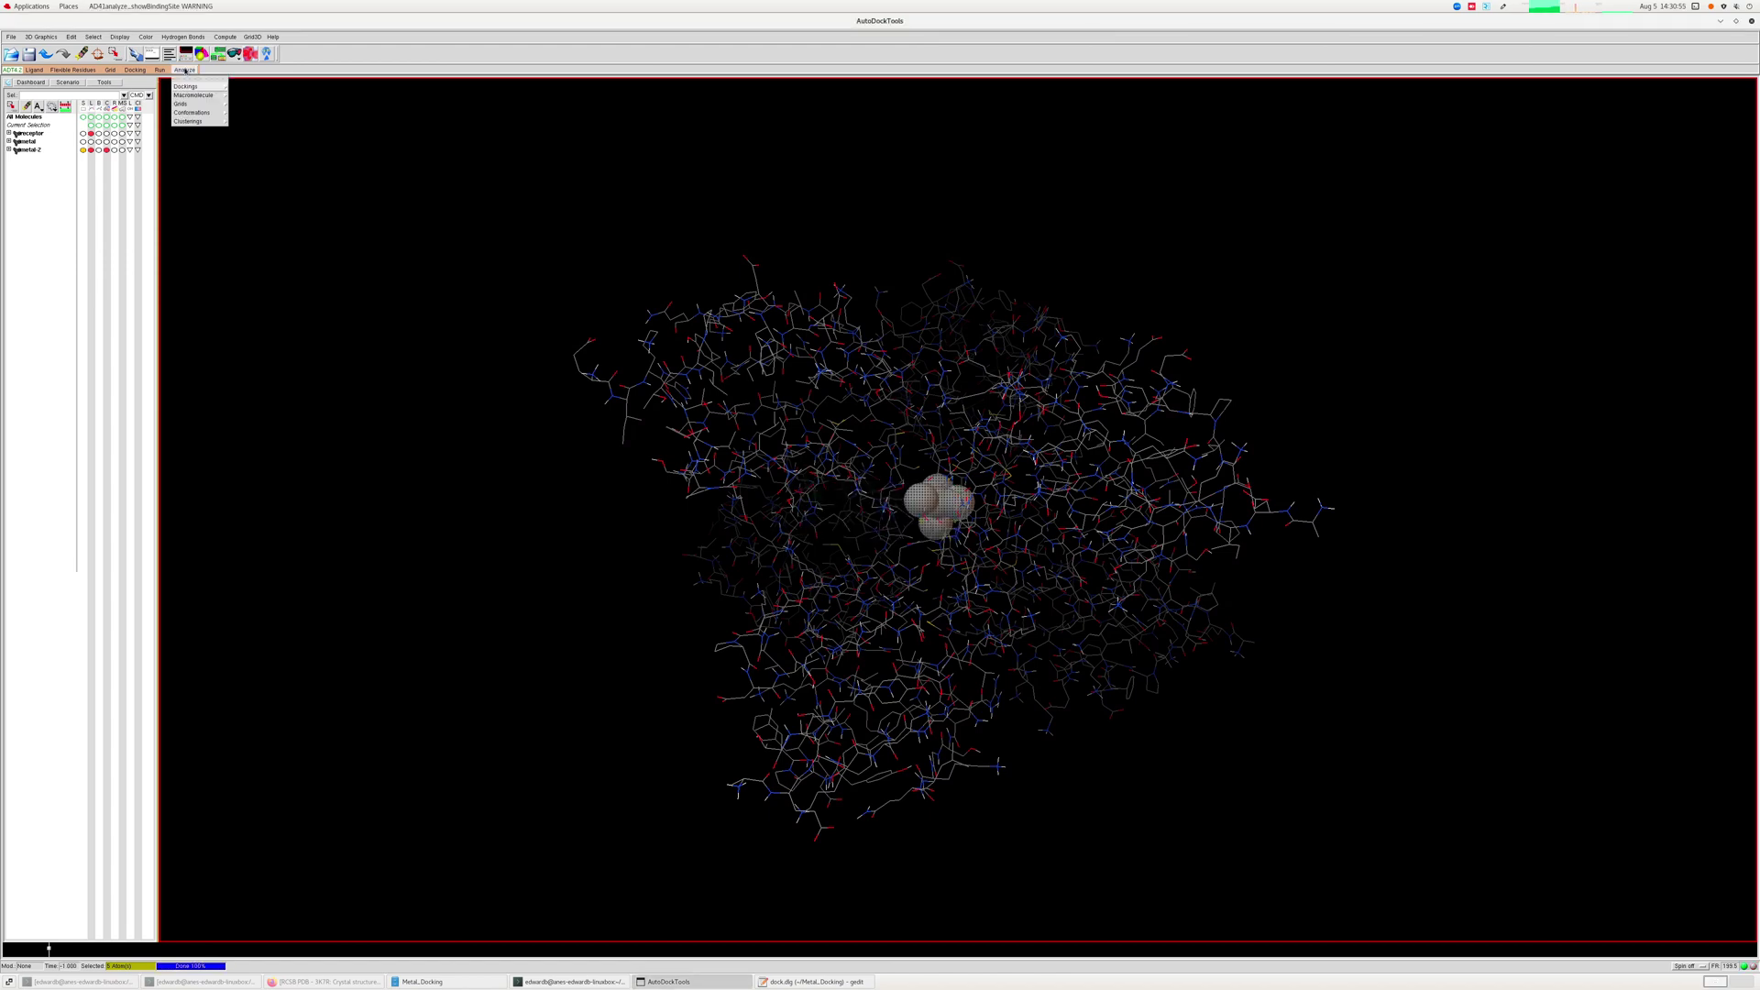
left_click(239, 113)
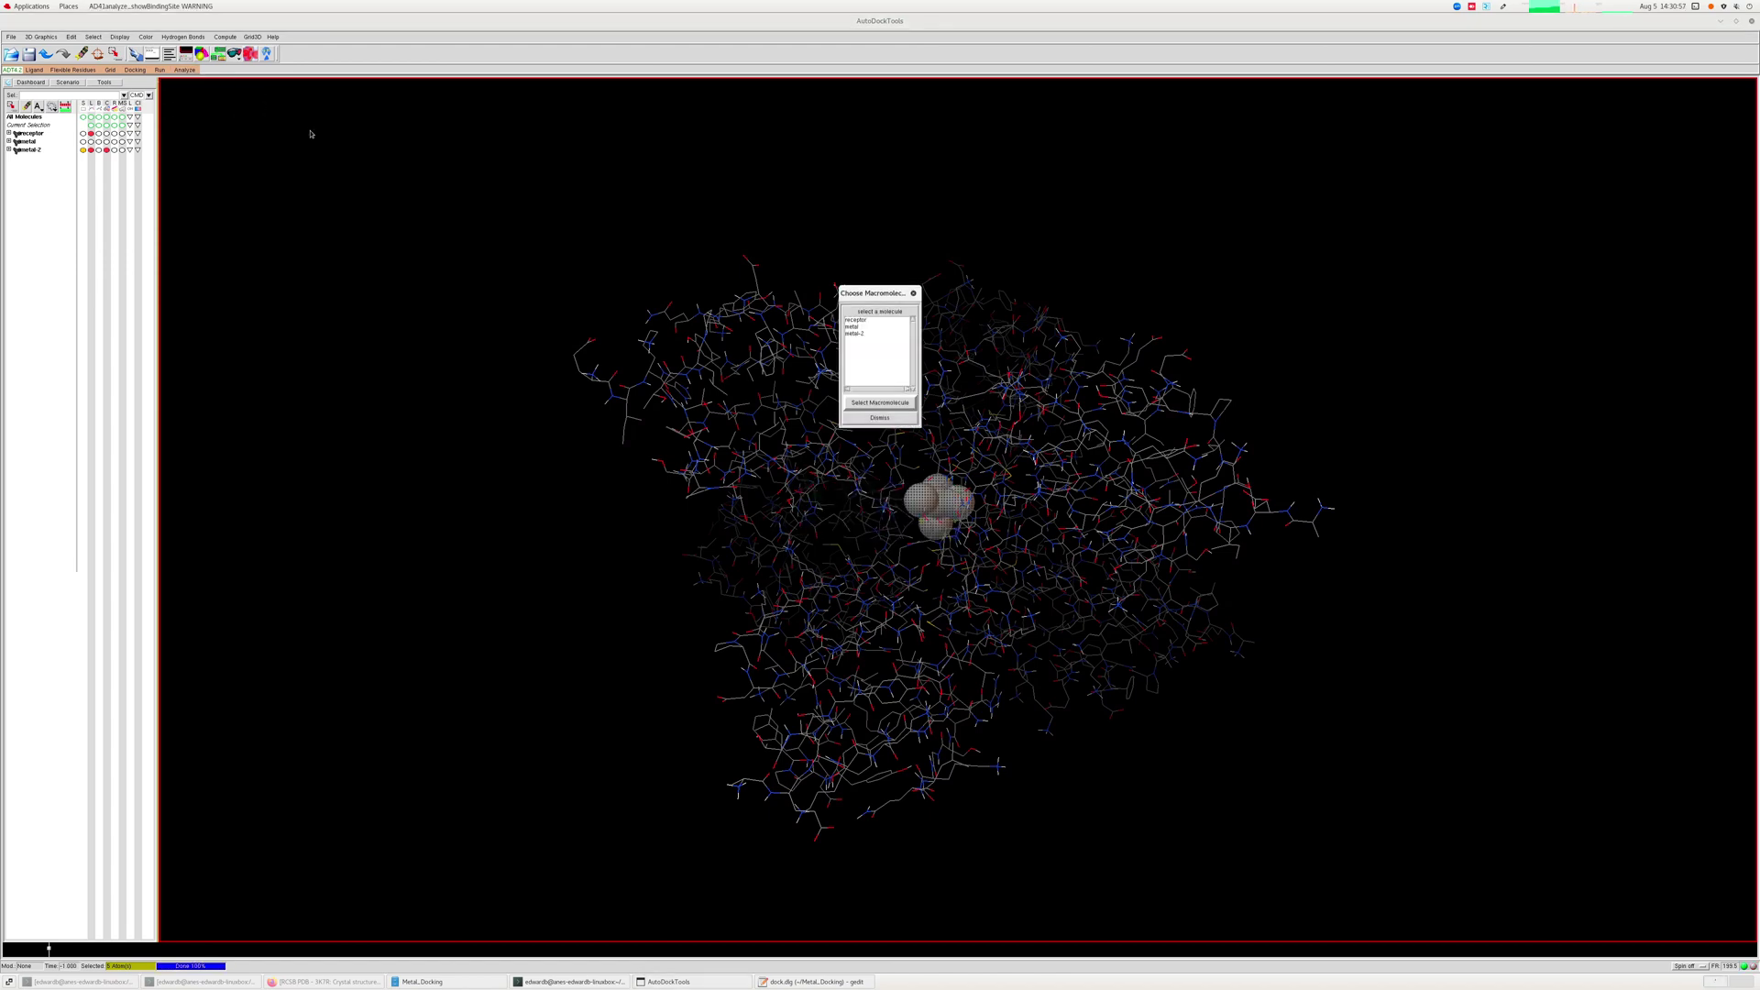
double_click(856, 319)
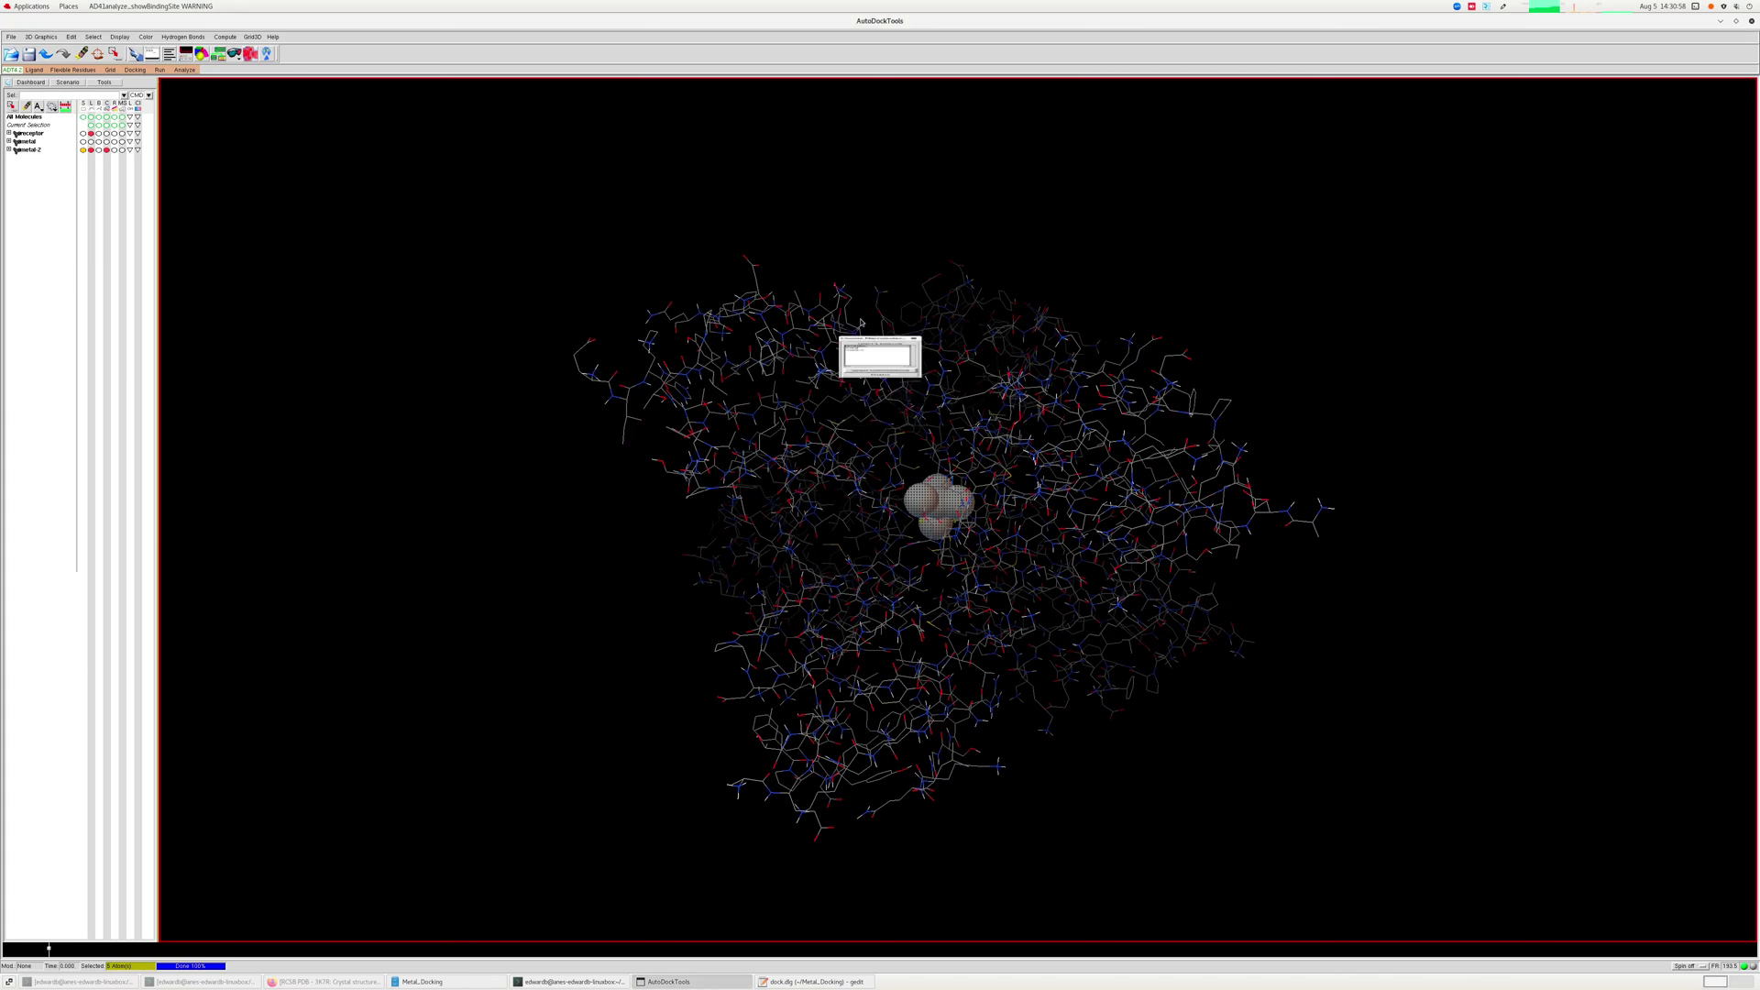
Show the docking interactions between metal-2 and the receptor with the default display options, and close the options dialog.
left_click(184, 72)
mouse_move(201, 81)
left_click(265, 156)
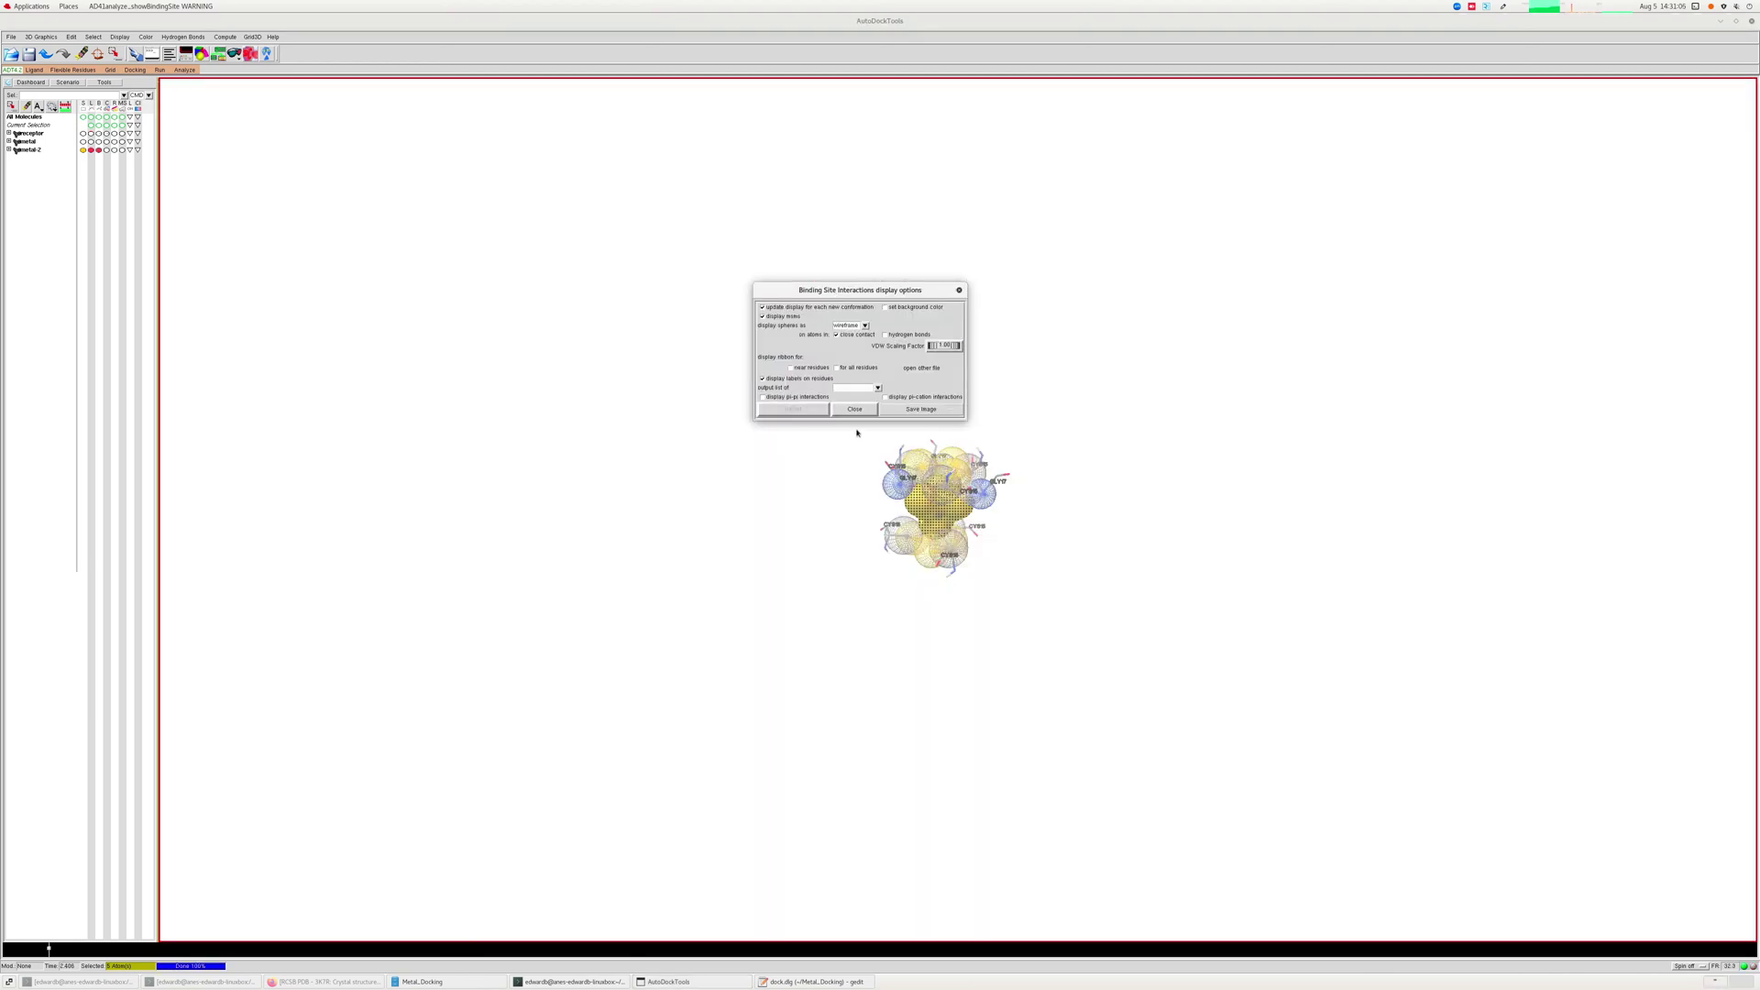
left_click(854, 408)
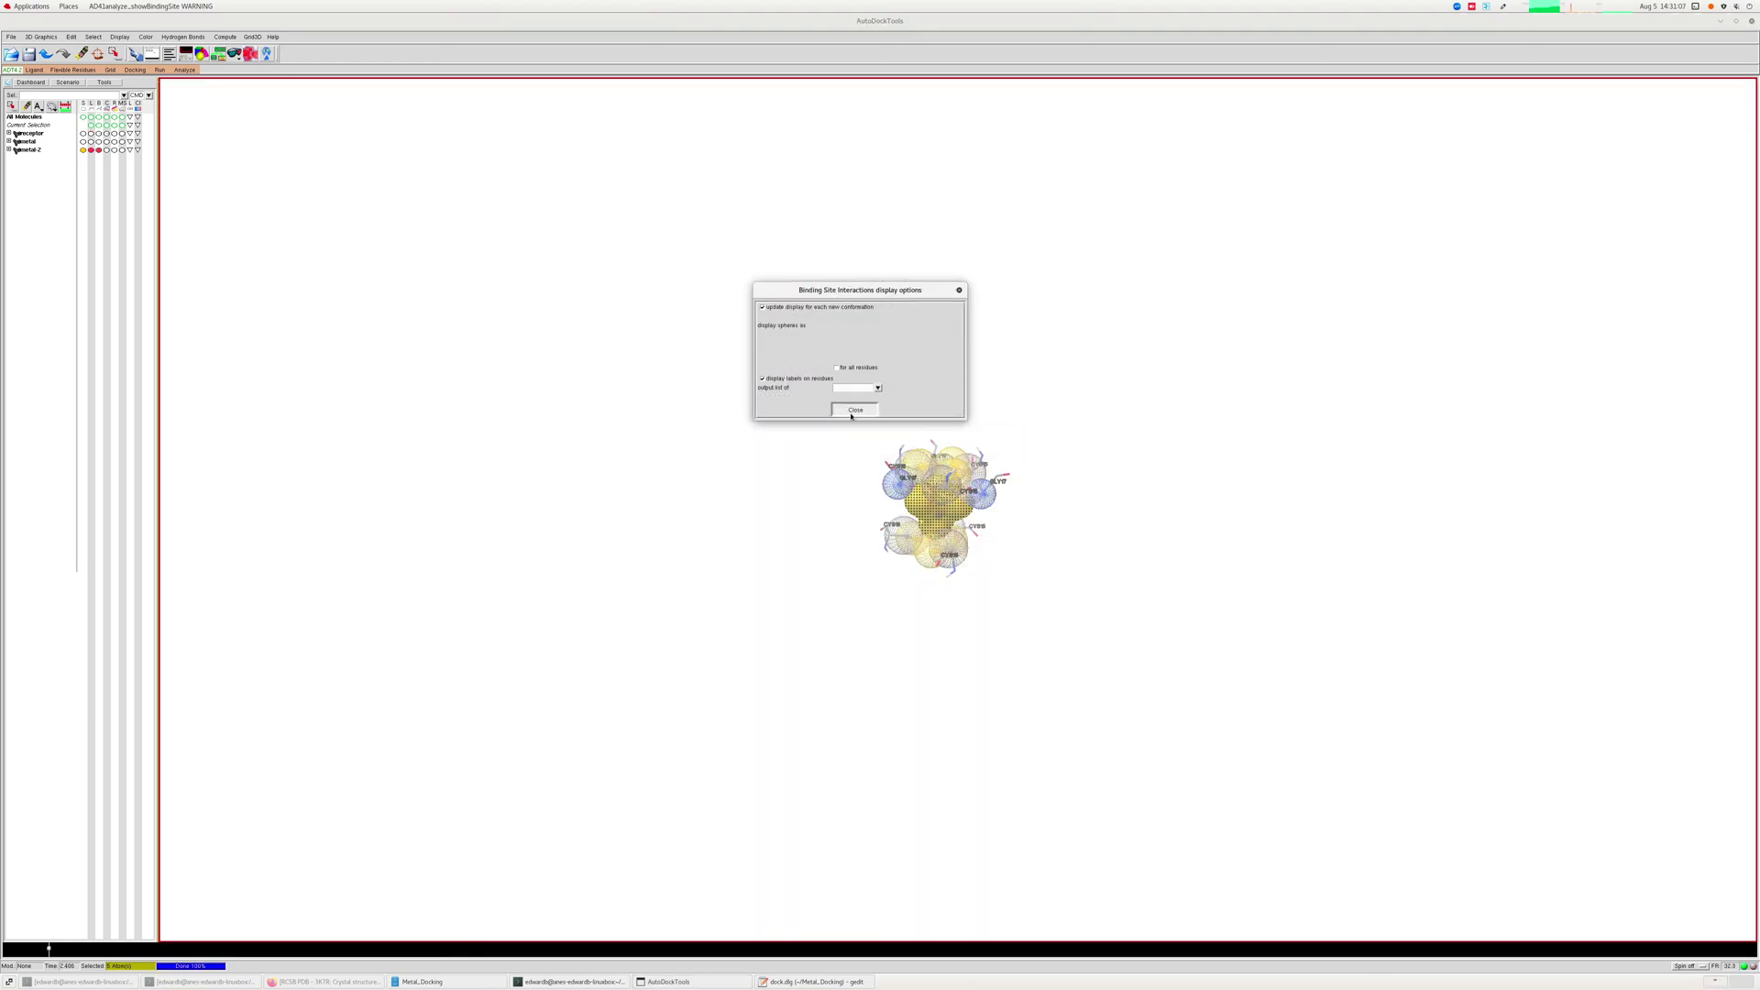
Examine the labelled residues and contact spheres around metal-2 in the receptor's binding site up close.
scroll(941, 516, "up", 3)
scroll(941, 516, "up", 3)
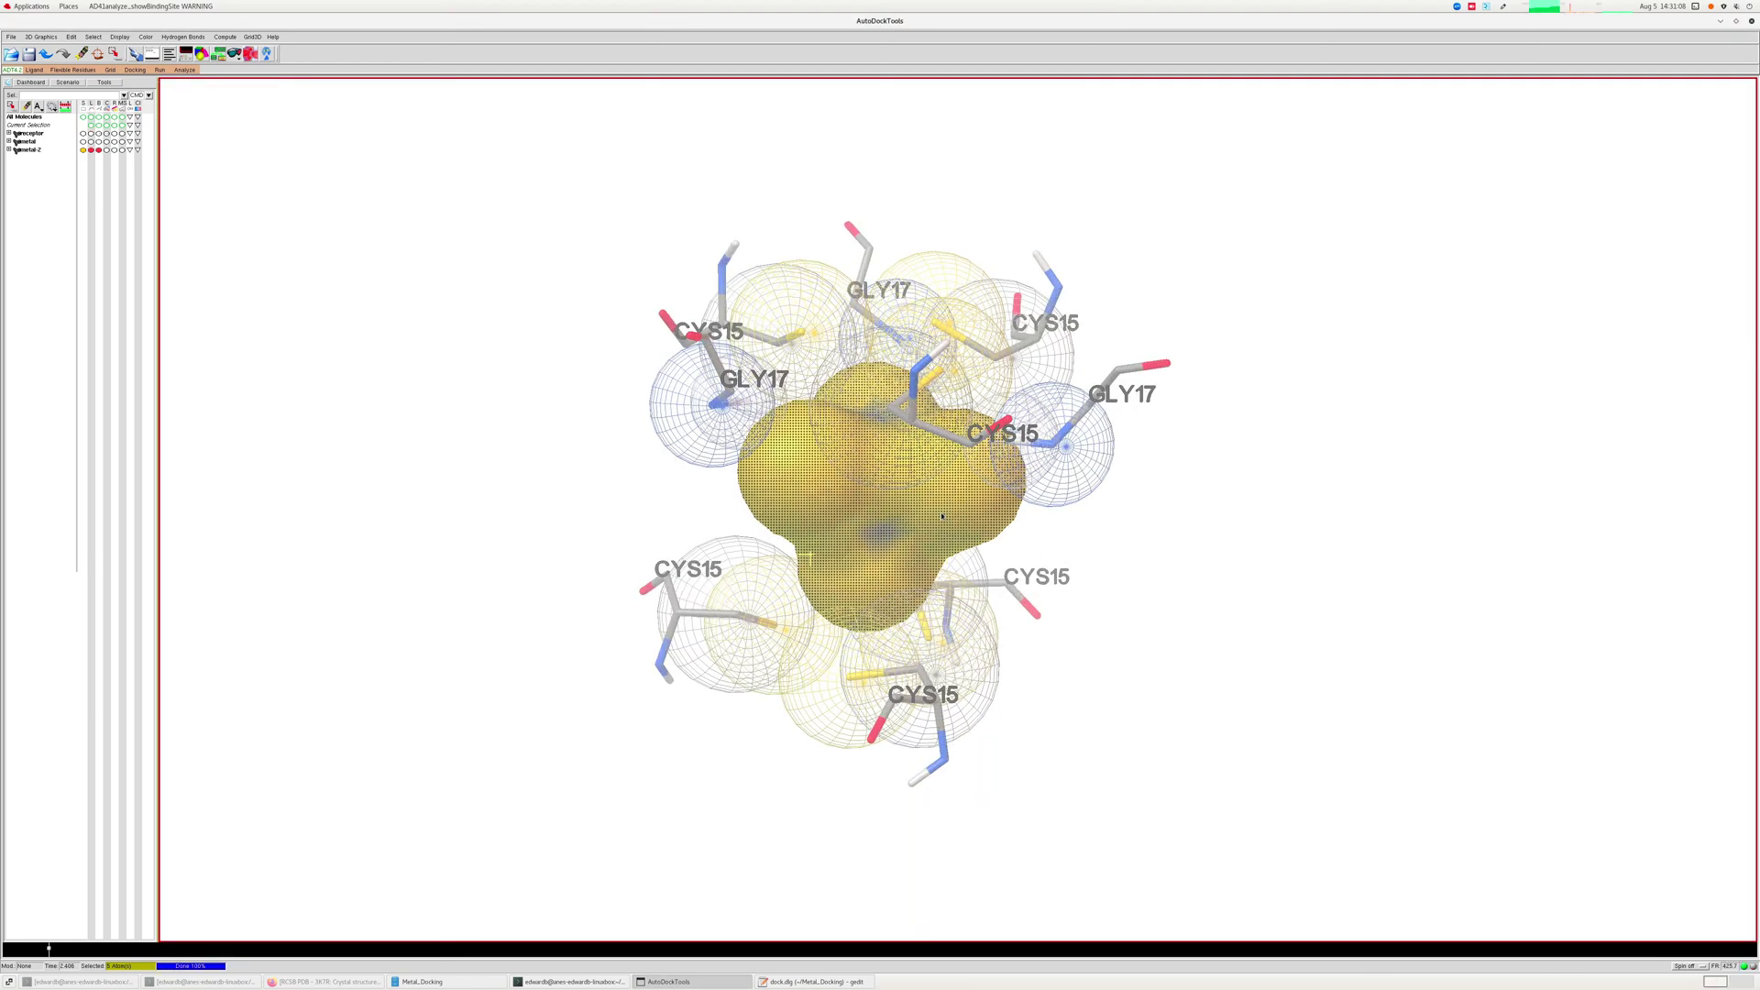
middle_click_drag(941, 516, 996, 516)
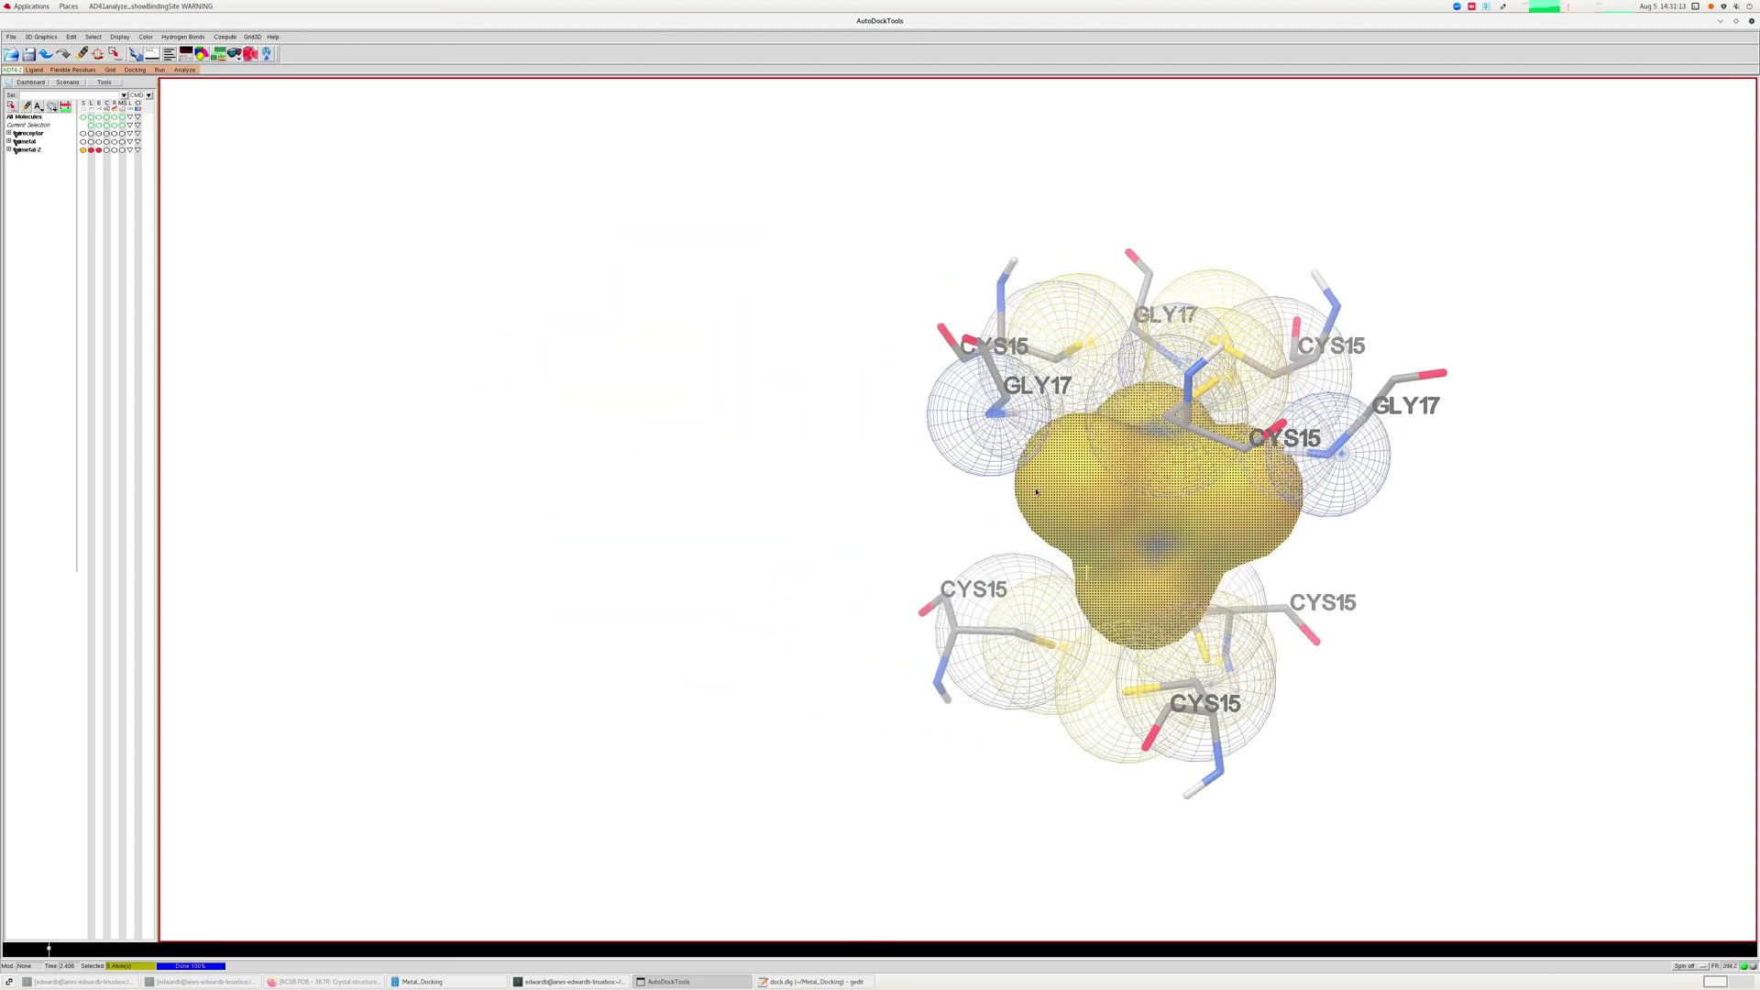
middle_click_drag(1035, 492, 1104, 480)
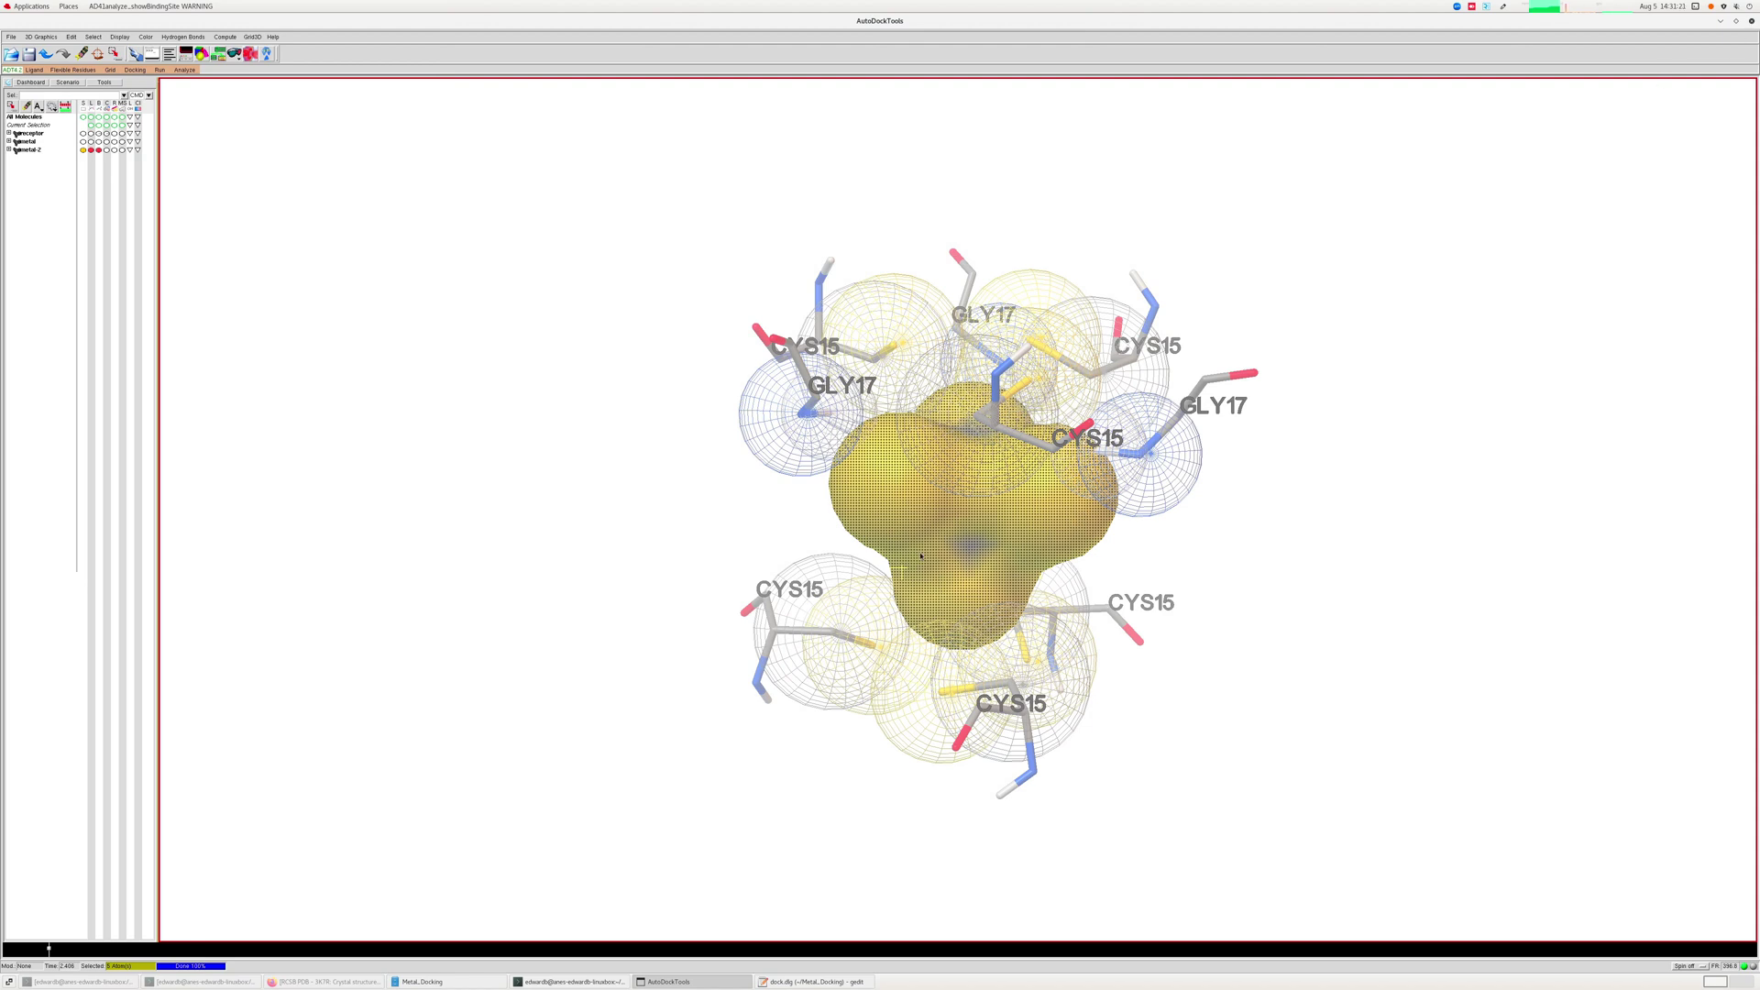
Quit AutoDockTools, and close the dock.dlg file and the terminal.
left_click(1751, 20)
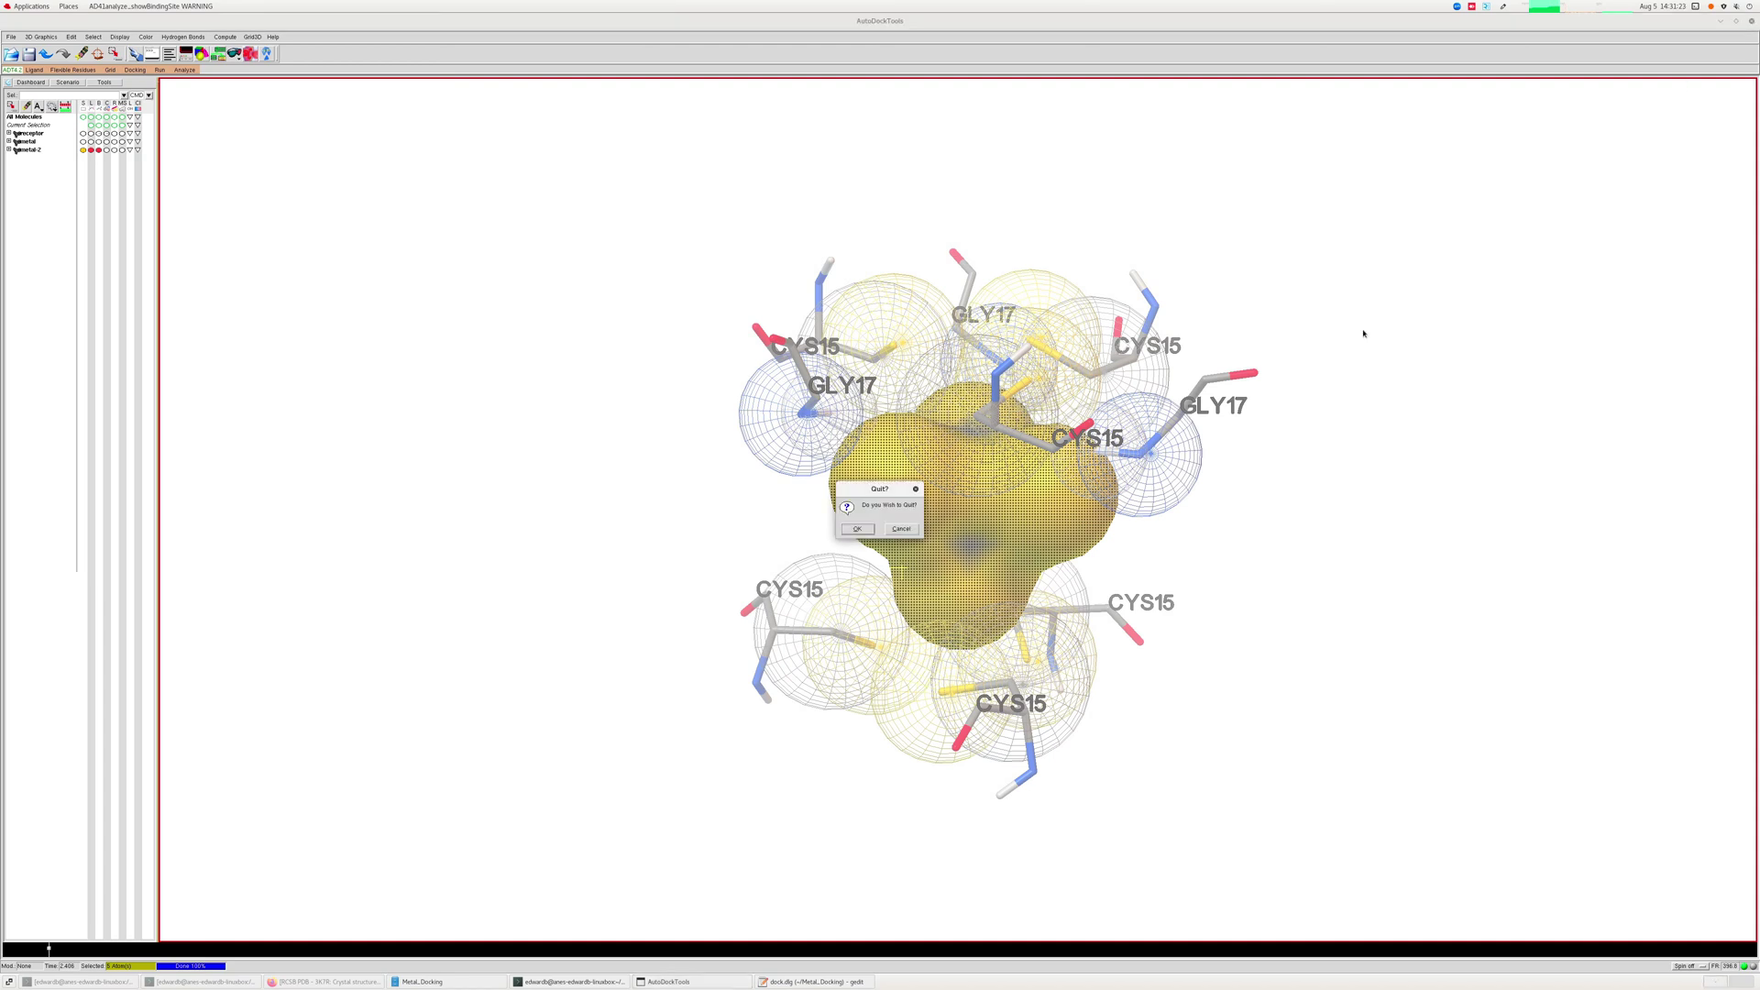
left_click(857, 529)
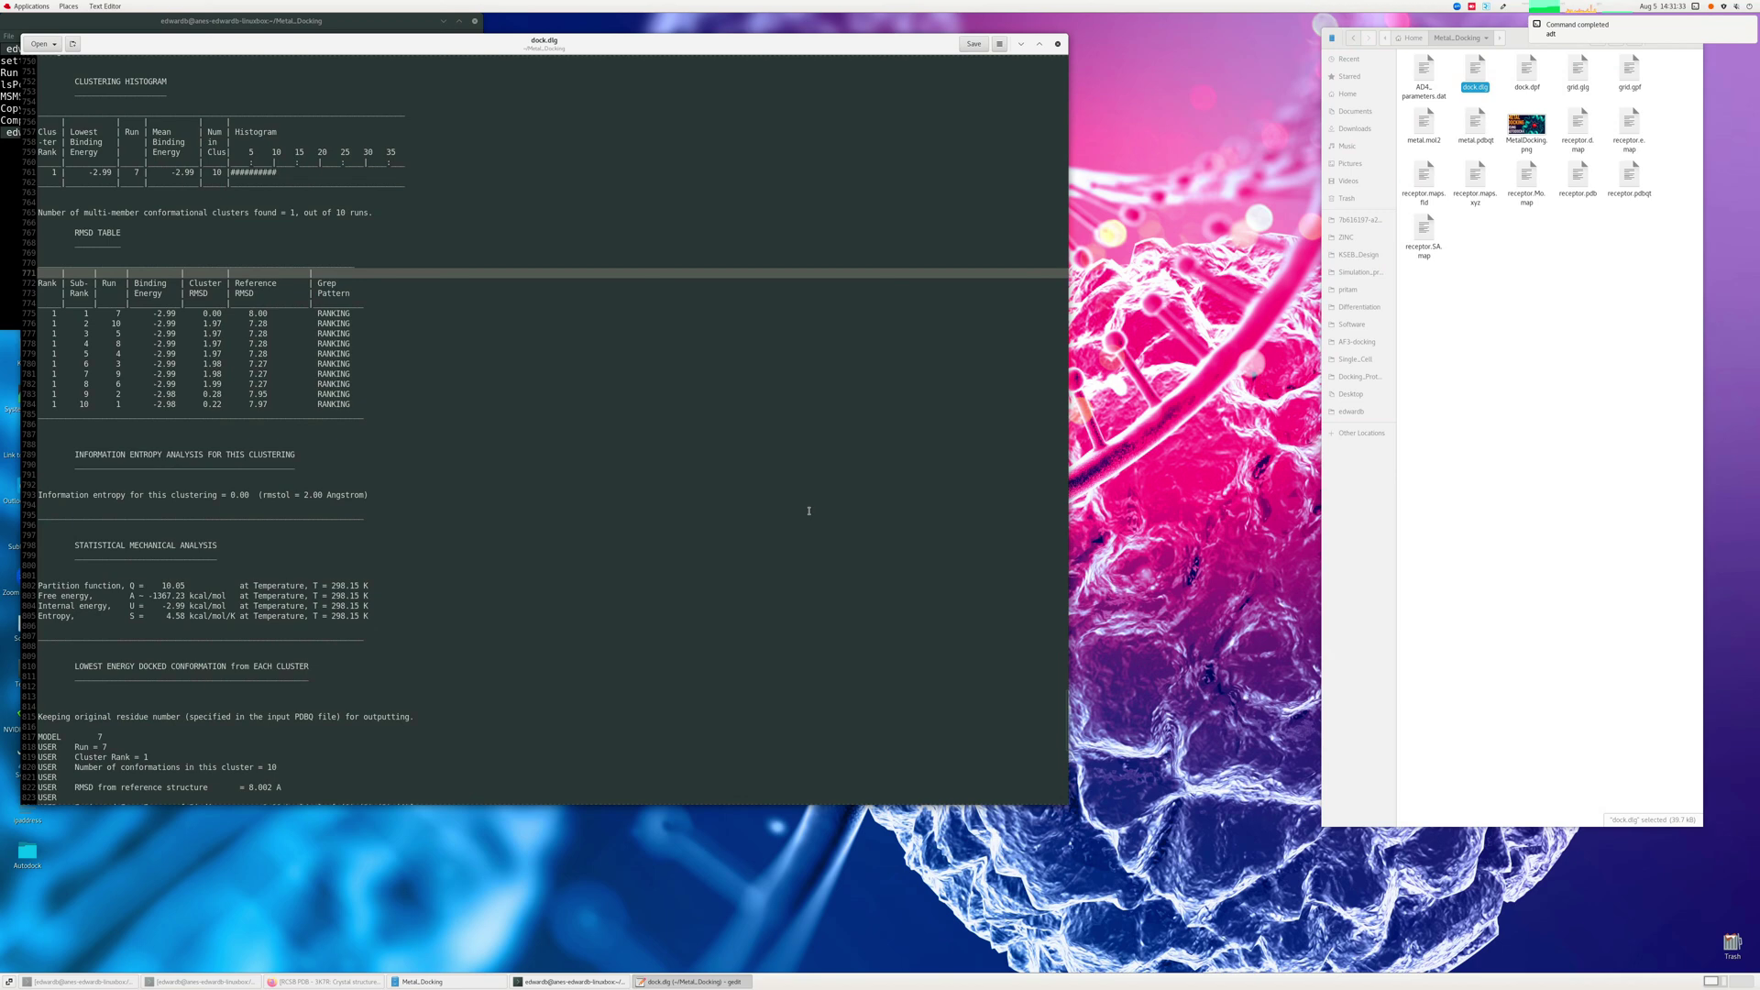
left_click(1058, 44)
key("ctrl+d")
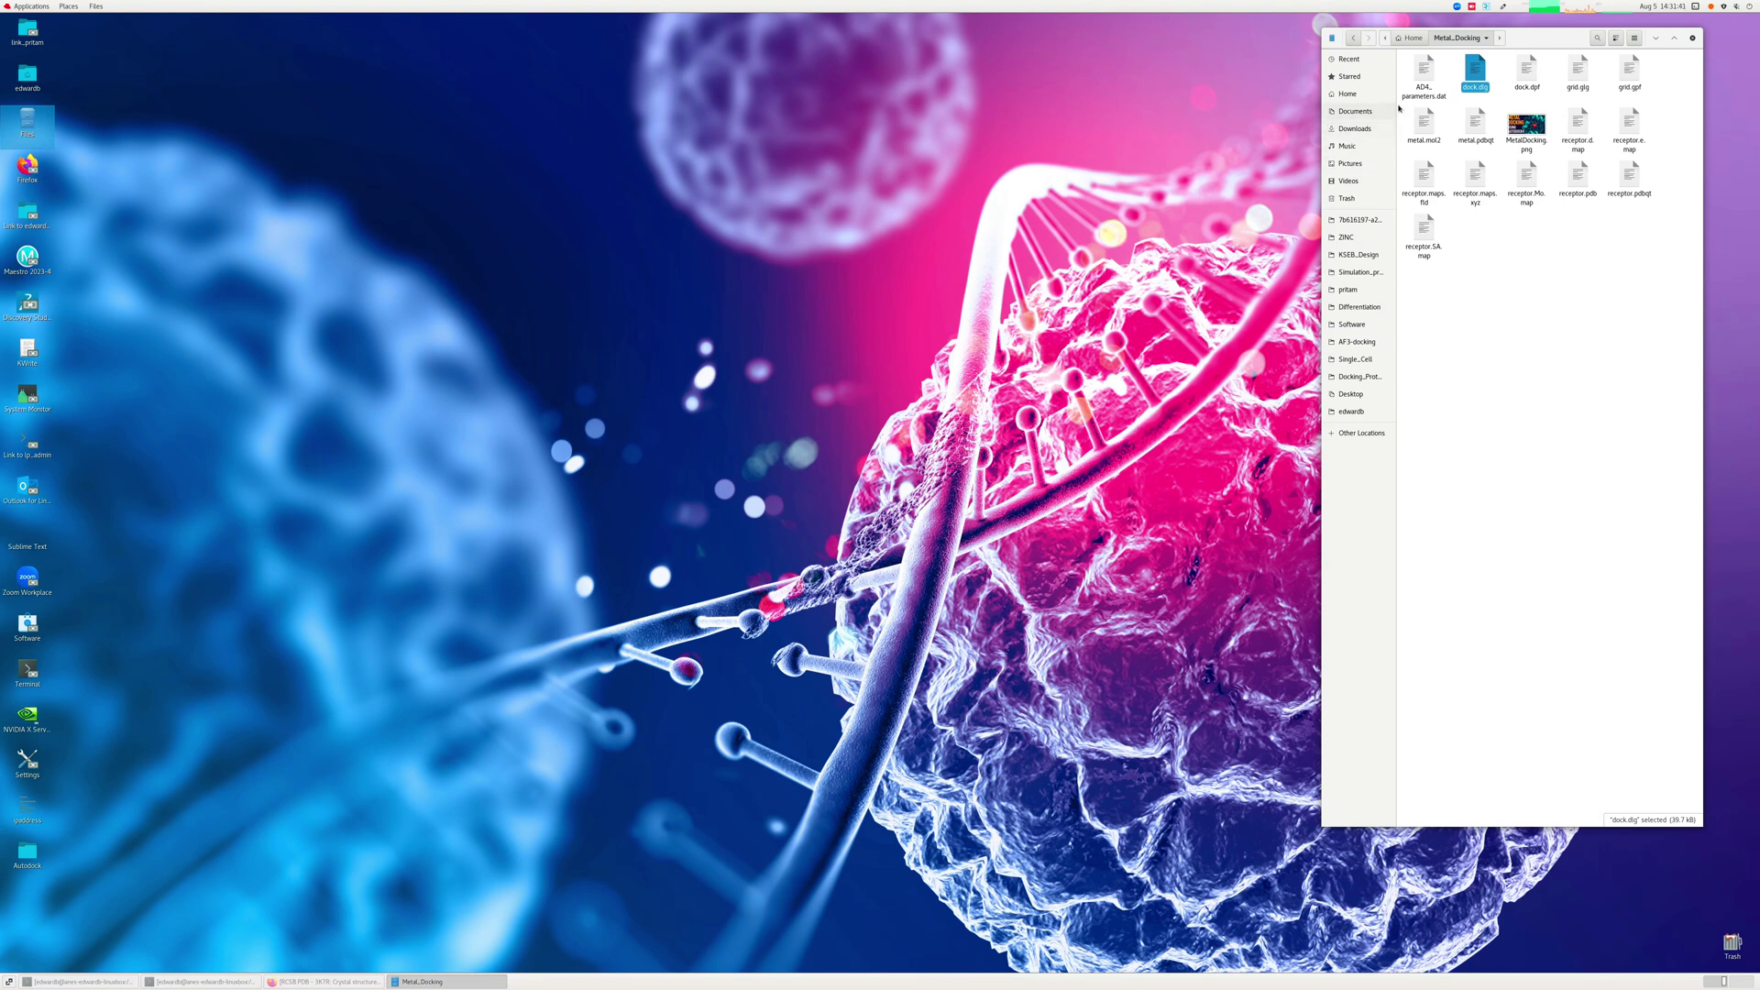
Open AD4_parameters.dat from the Metal_Docking folder, review its energy coefficients and atom parameter entries, and close the file.
double_click(1427, 71)
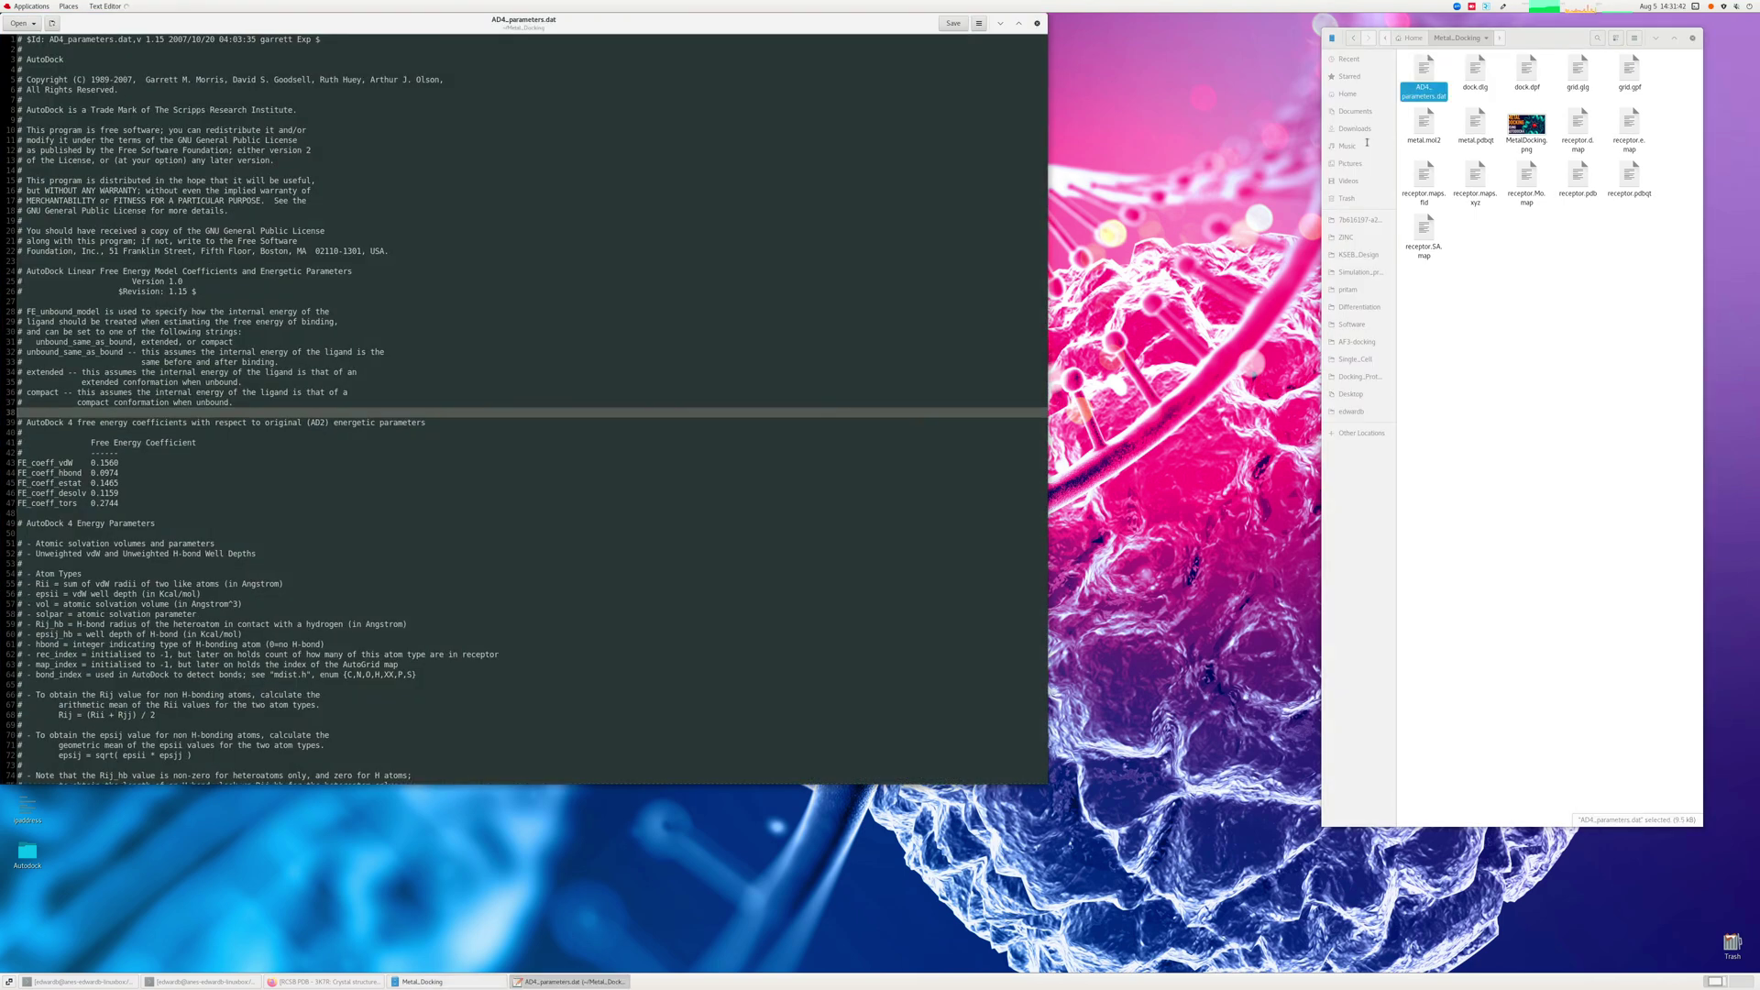
scroll(493, 367, "down", 2)
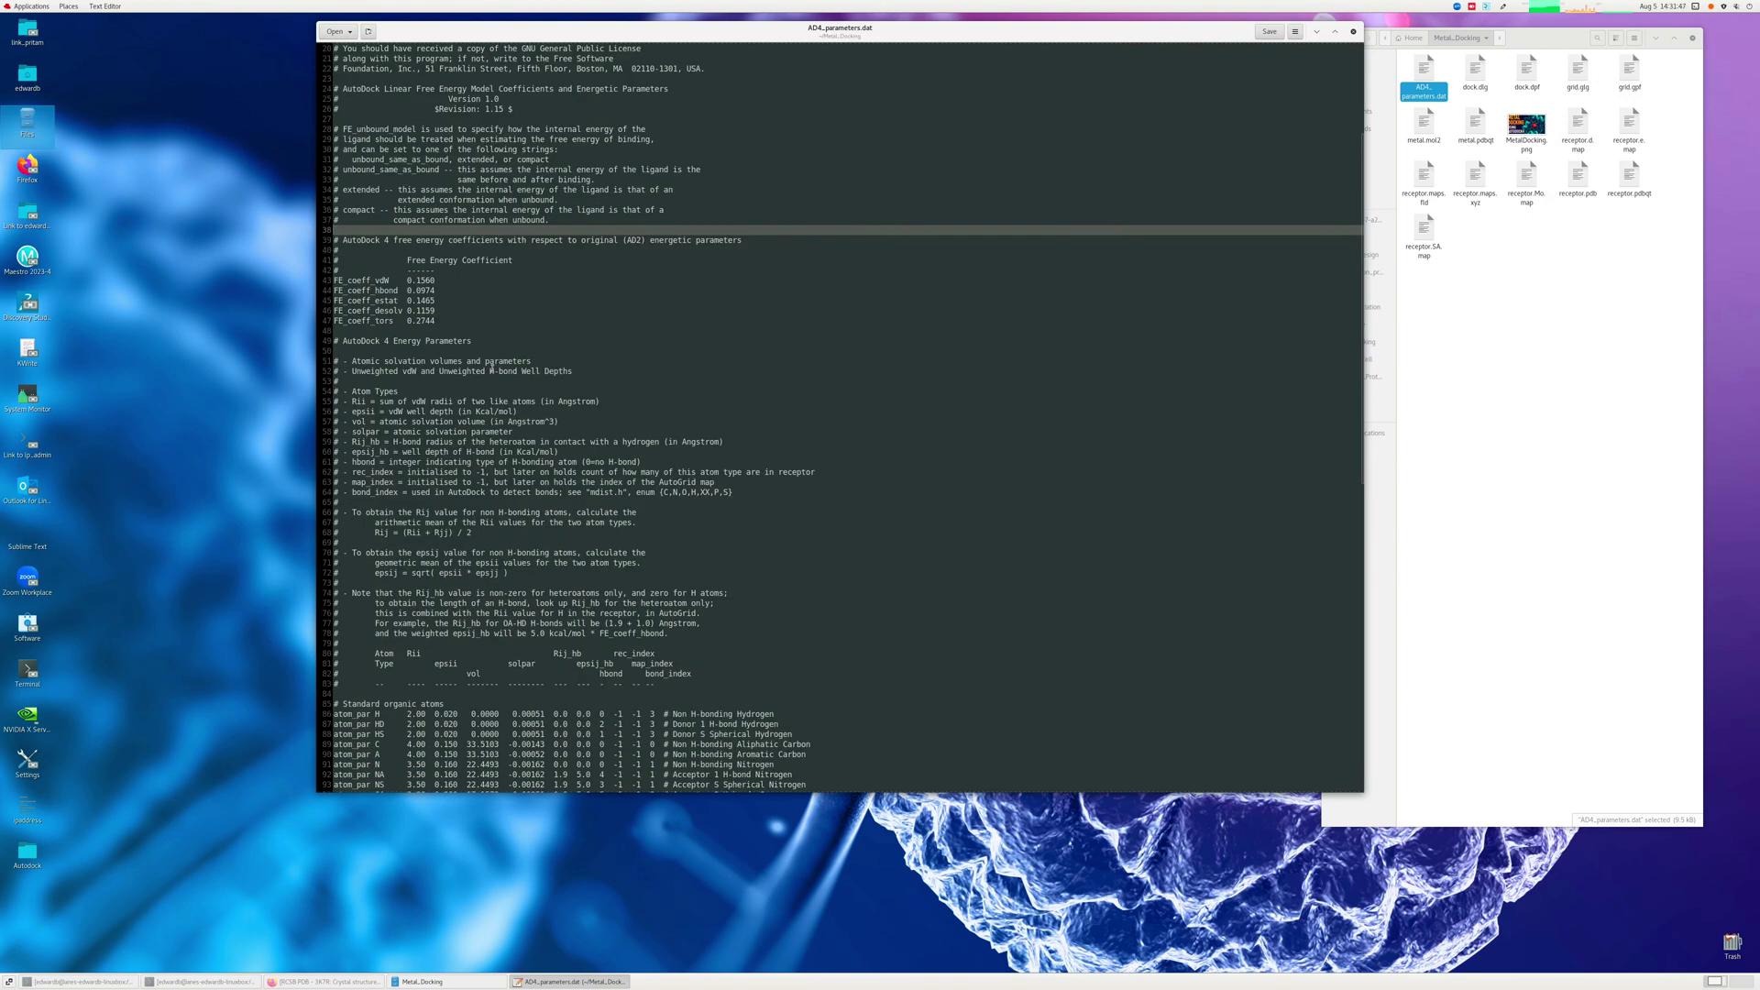
scroll(492, 367, "up", 2)
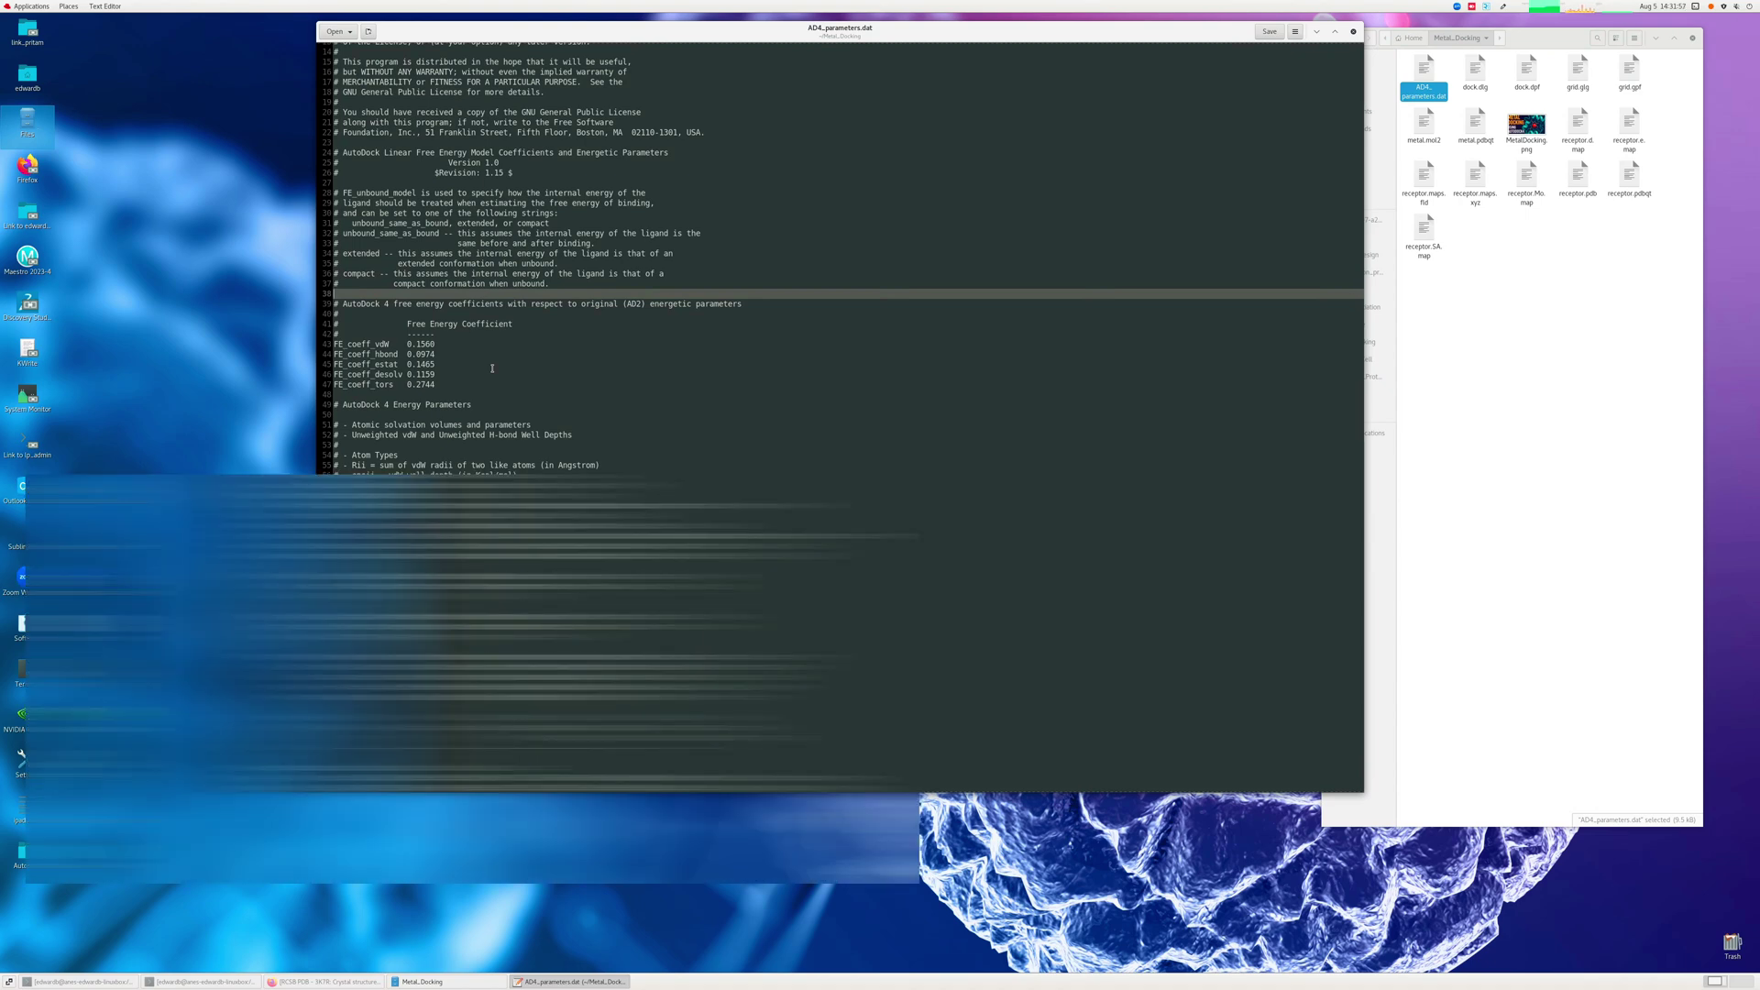
scroll(492, 368, "down", 8)
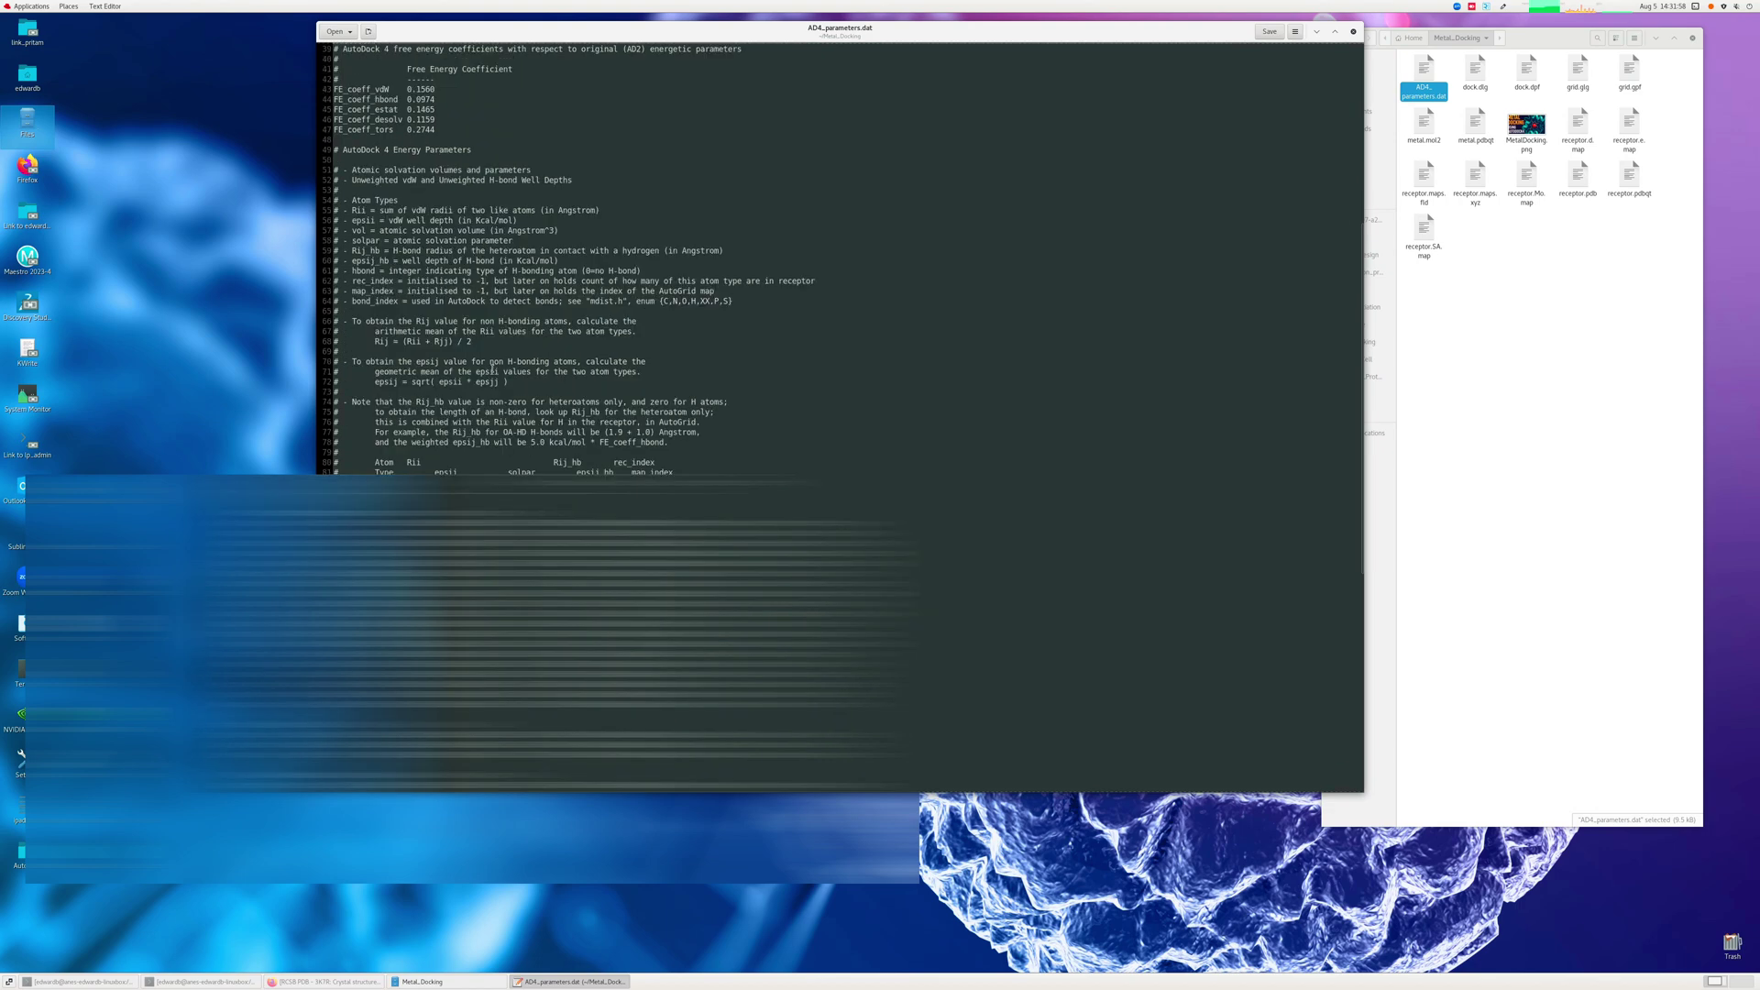
scroll(492, 367, "down", 2)
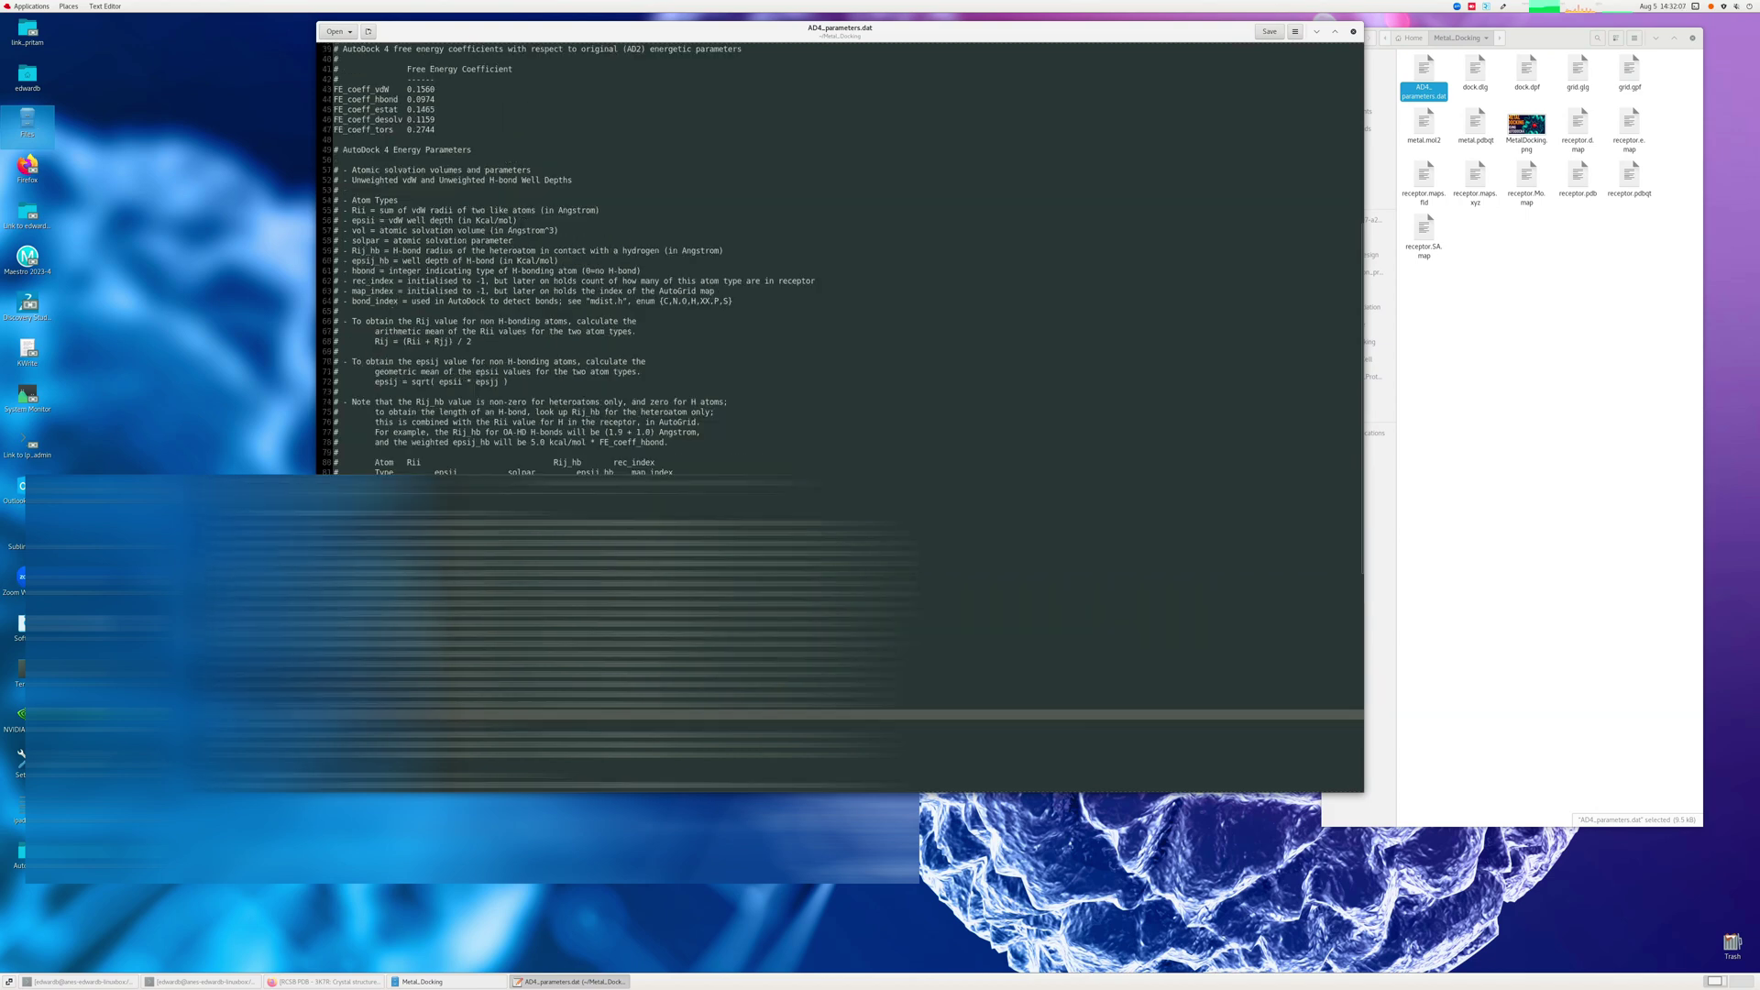
scroll(840, 412, "down", 2)
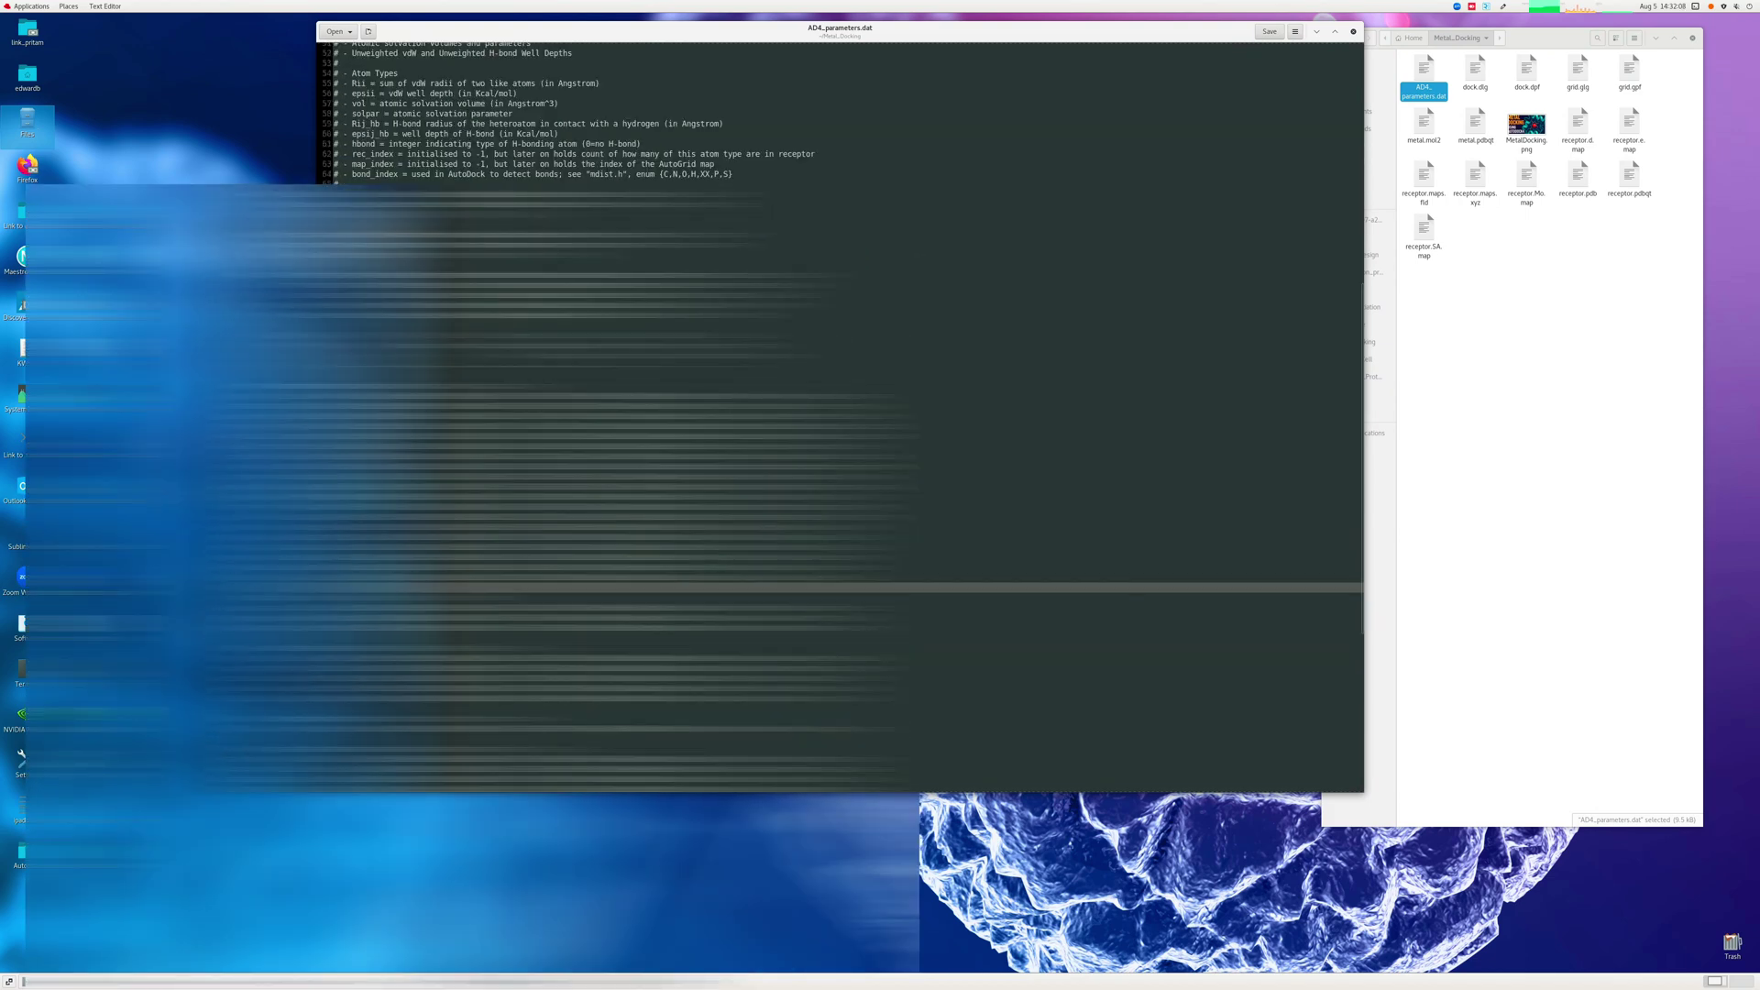
scroll(839, 412, "down", 11)
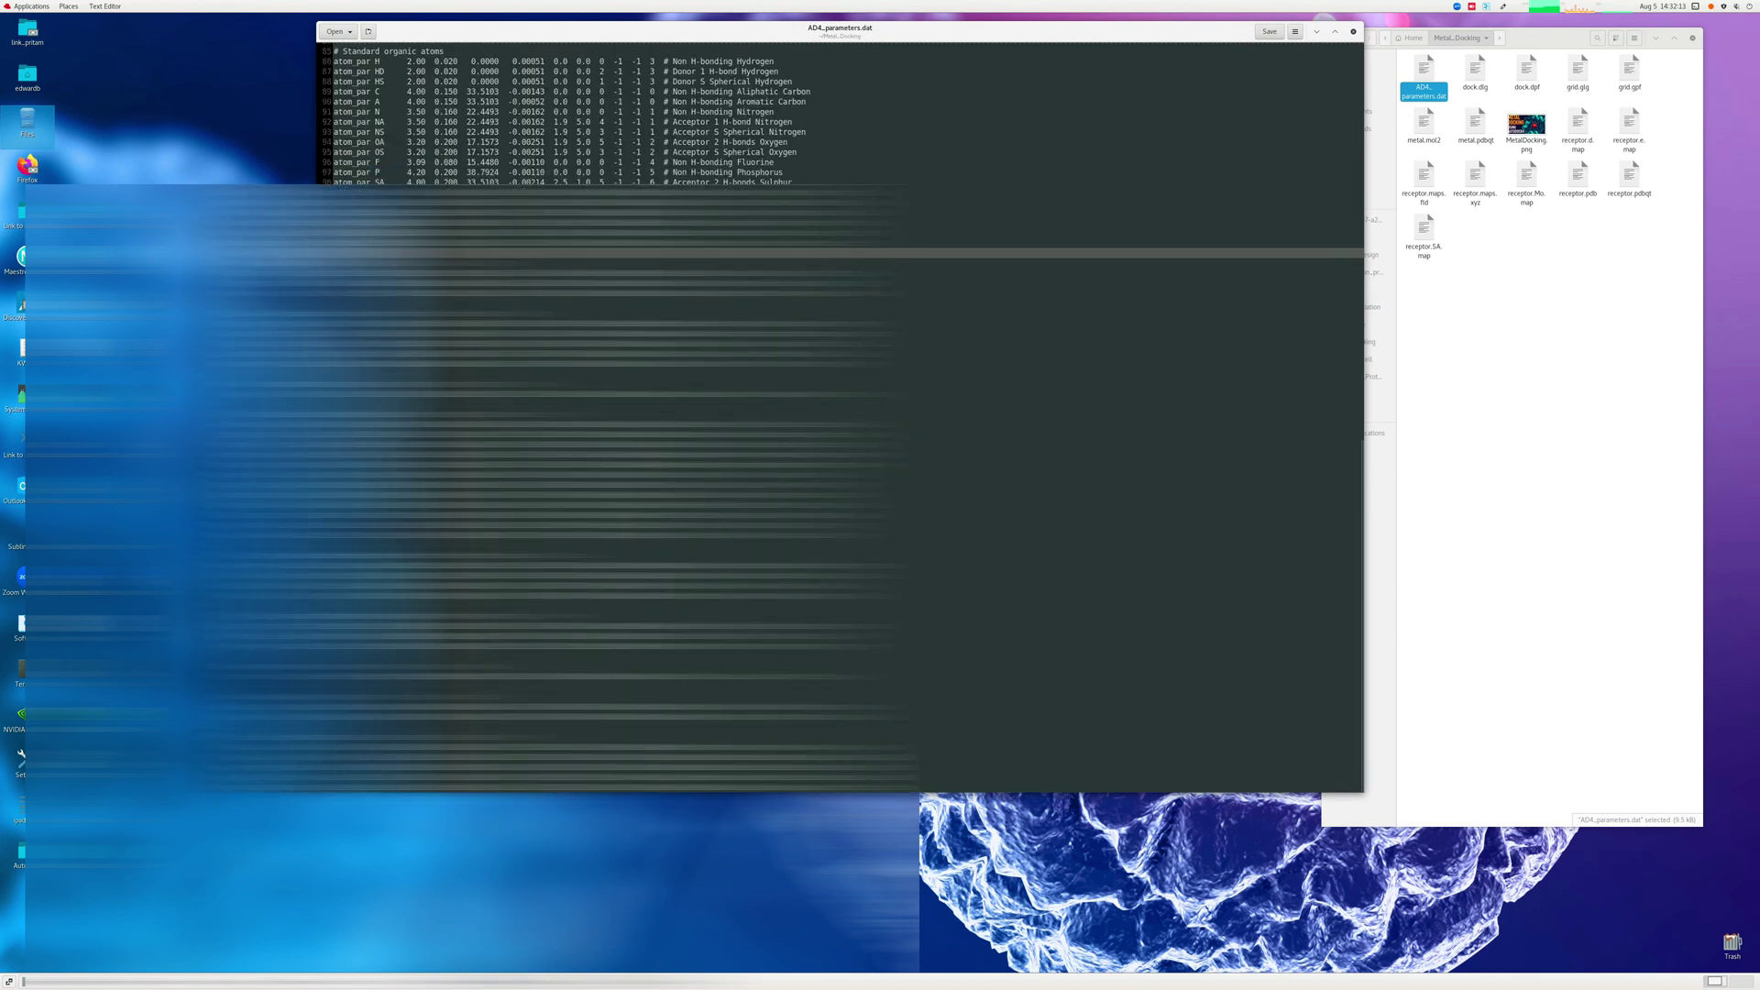
scroll(839, 413, "up", 9)
scroll(840, 412, "down", 9)
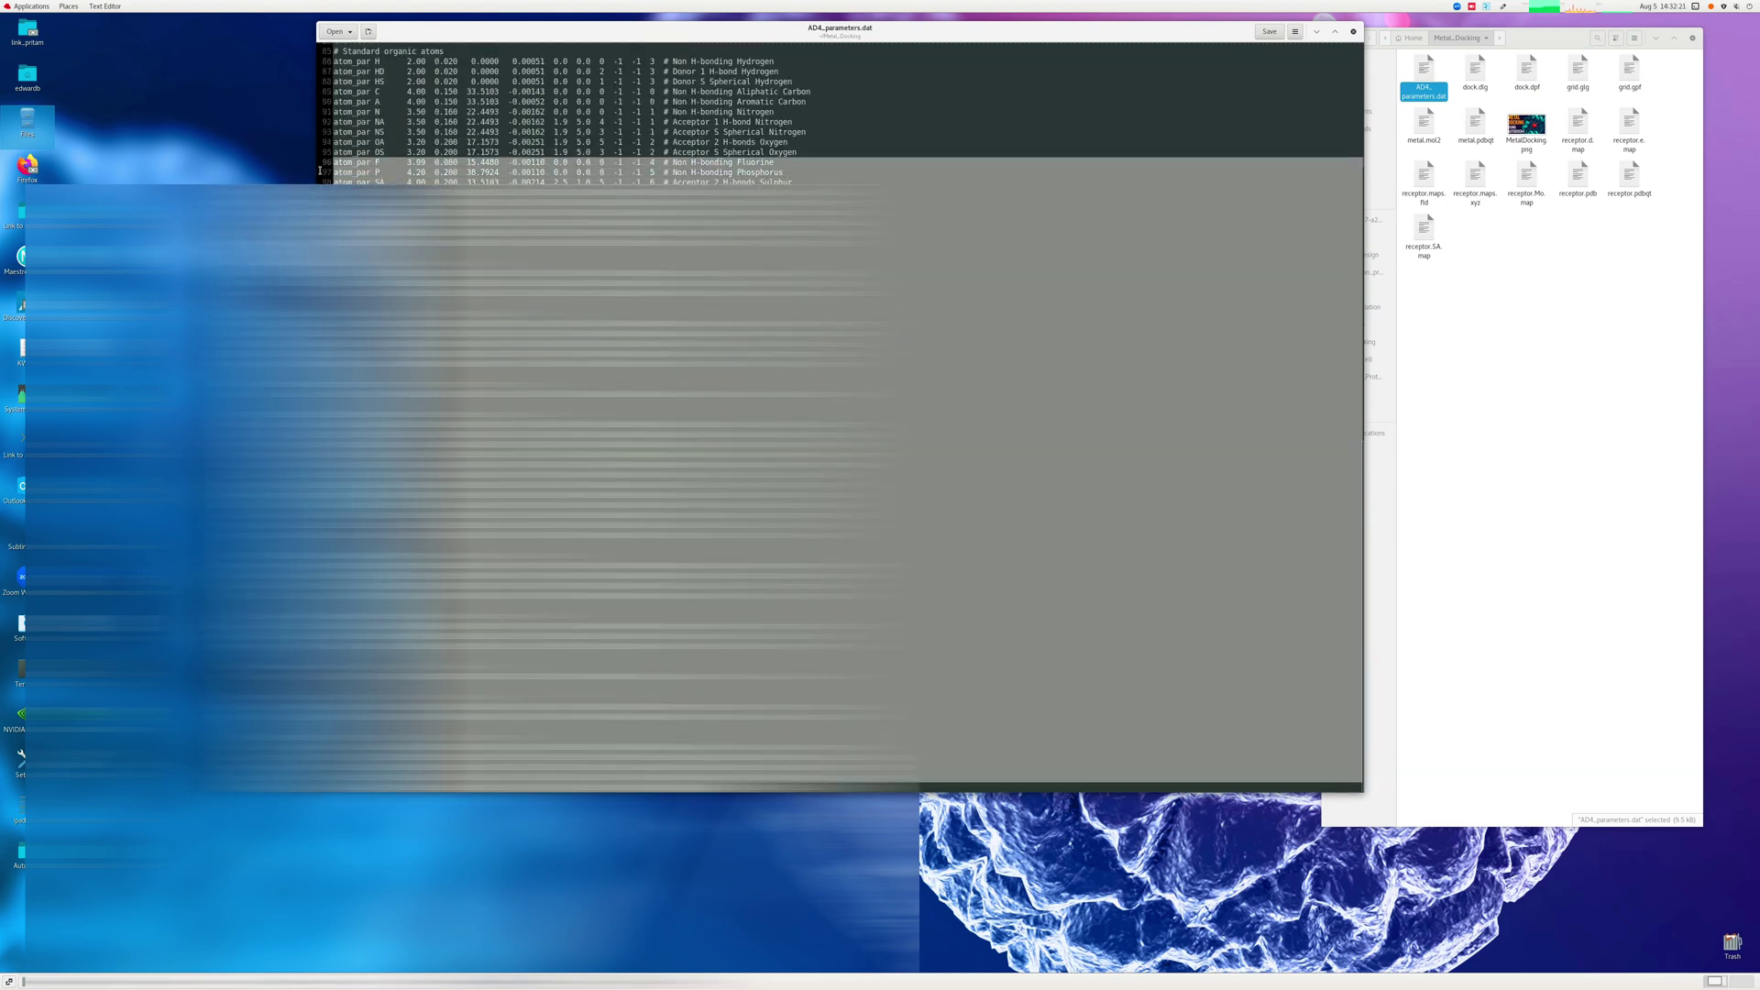
scroll(840, 412, "up", 4)
scroll(840, 412, "down", 4)
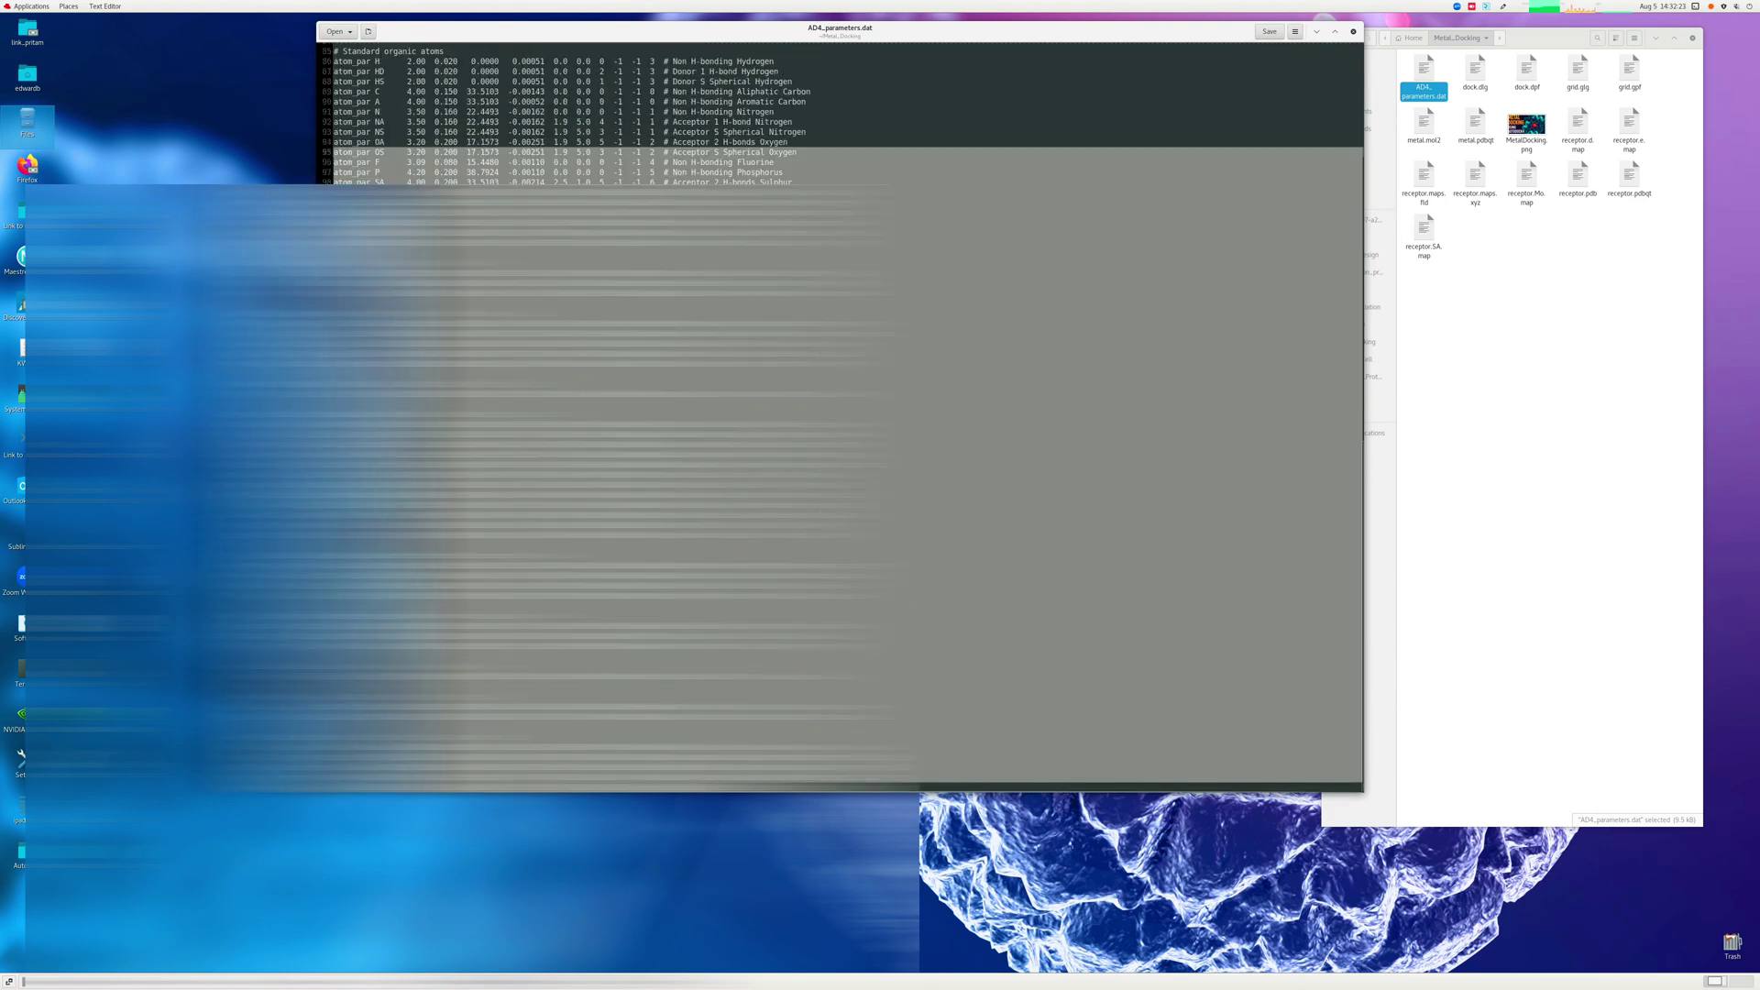
scroll(840, 413, "up", 17)
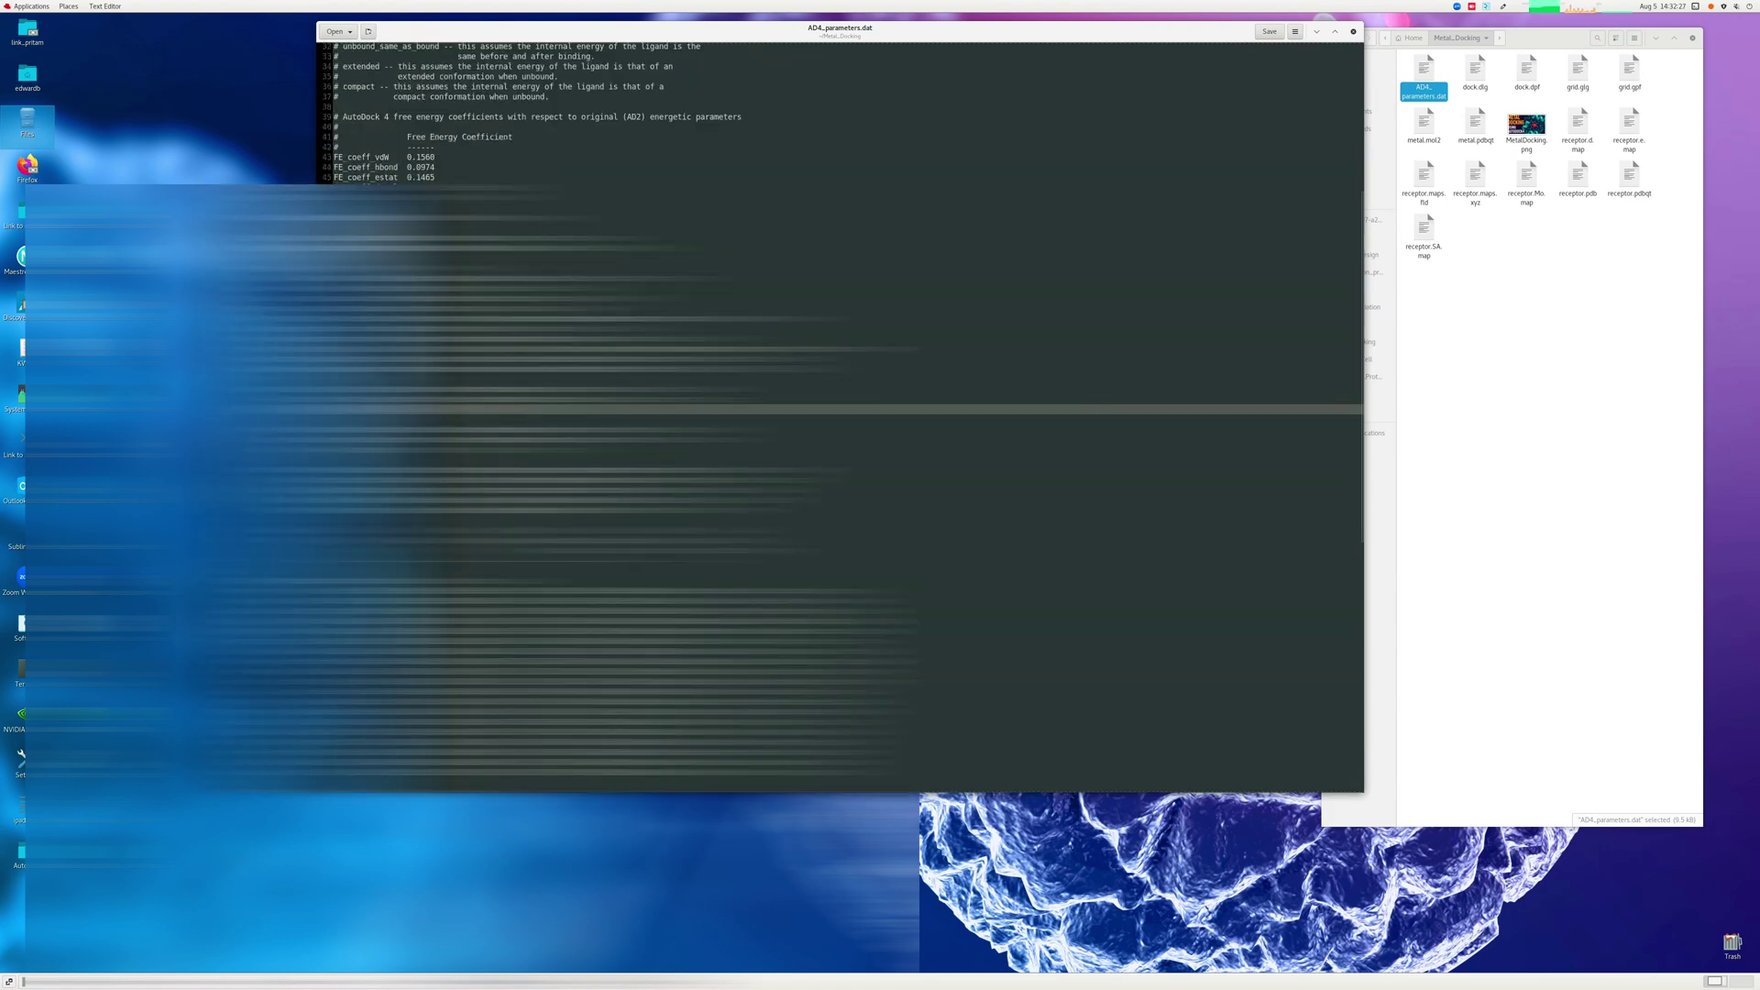
left_click(1352, 32)
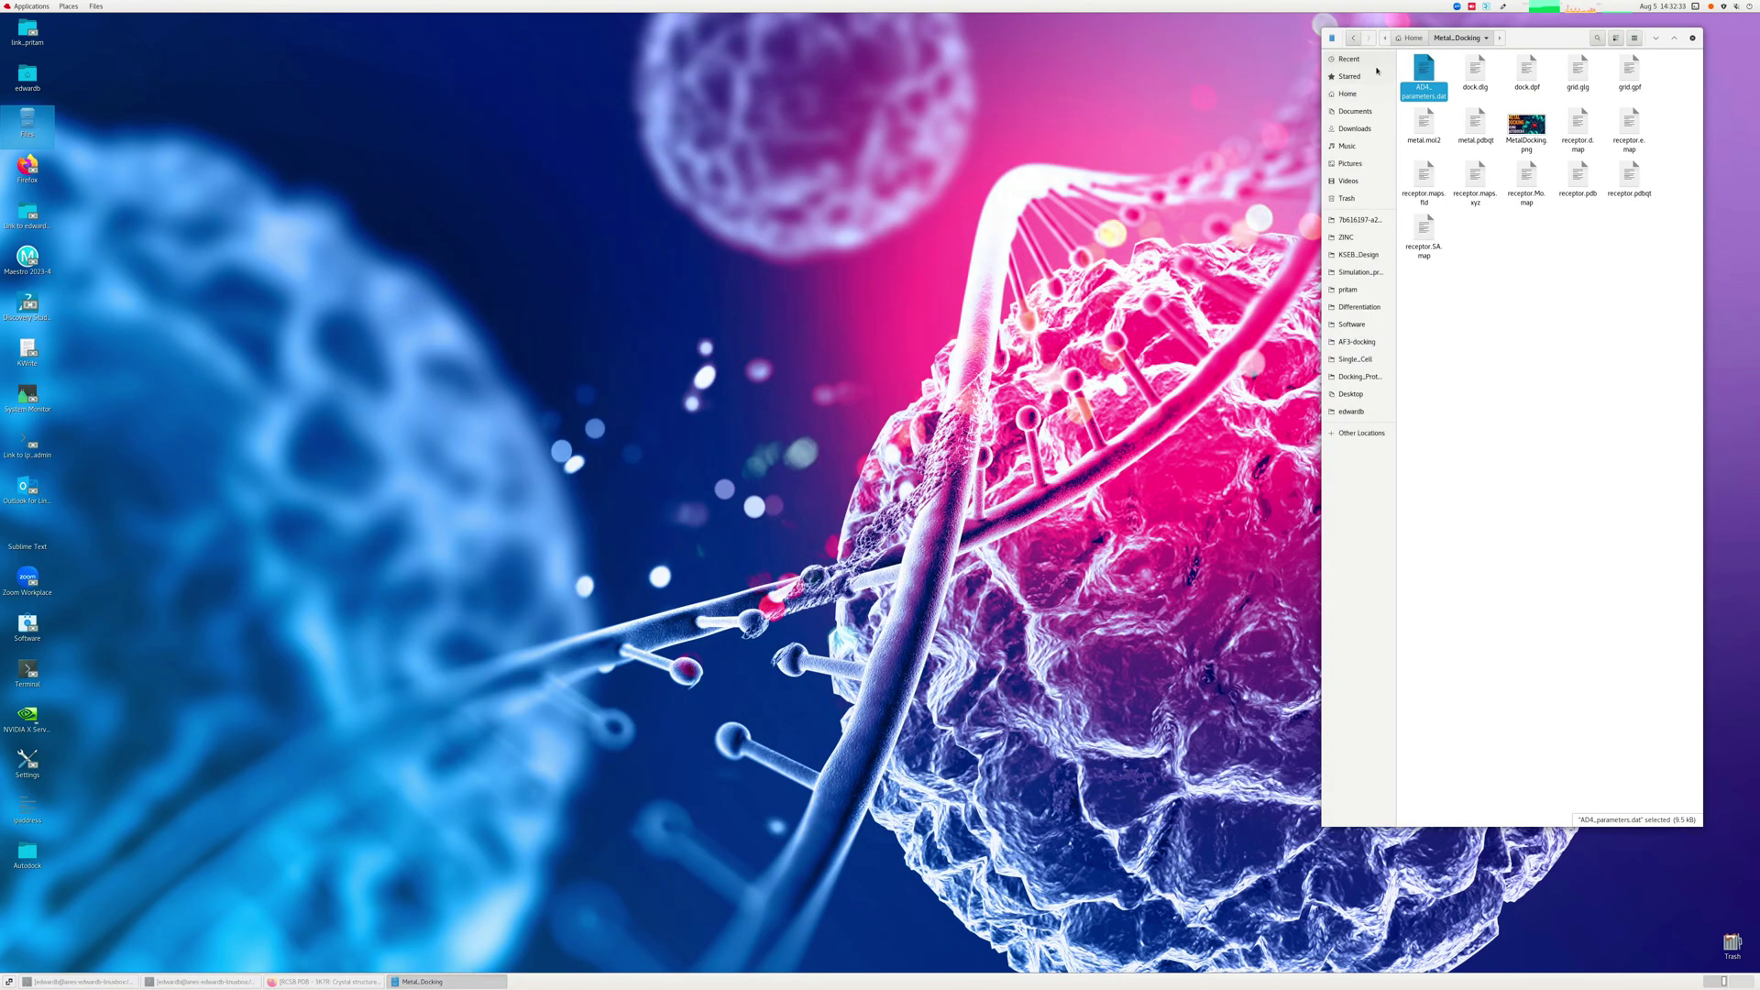
Browse to the Software/mgltools/MGLToolsPckgs/AutoDockTools folder on the 2TBB drive.
left_click(1355, 111)
left_click(1355, 95)
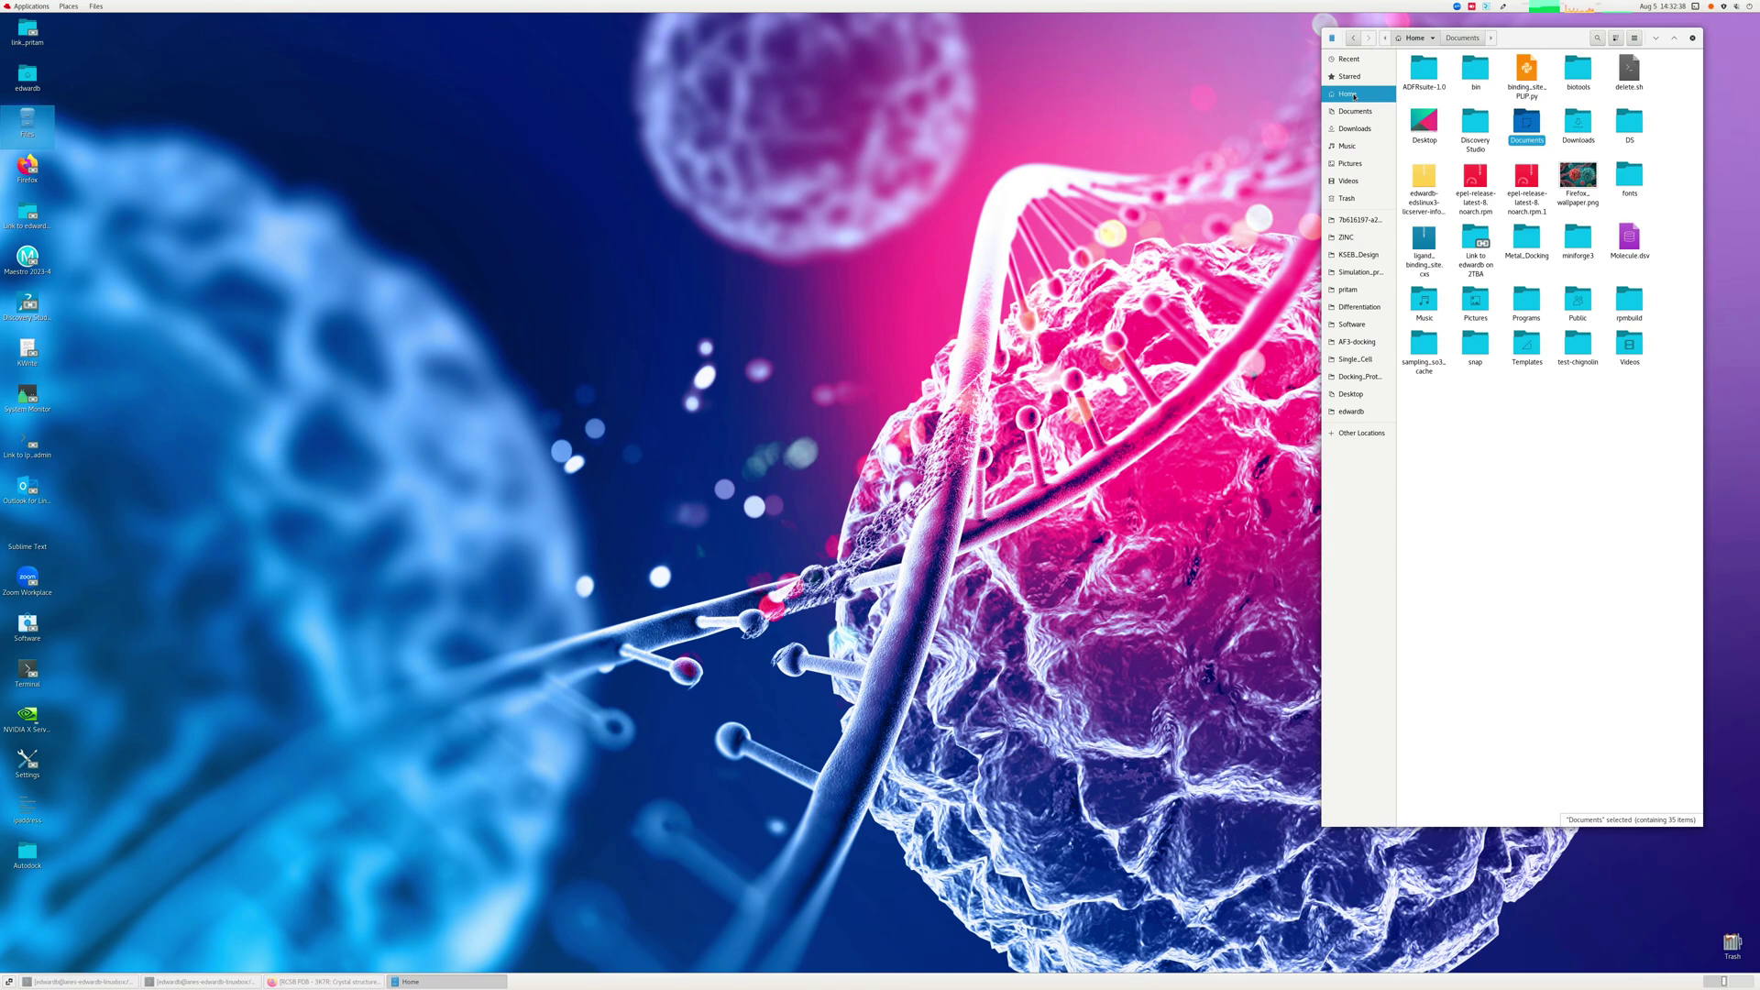
left_click(1360, 432)
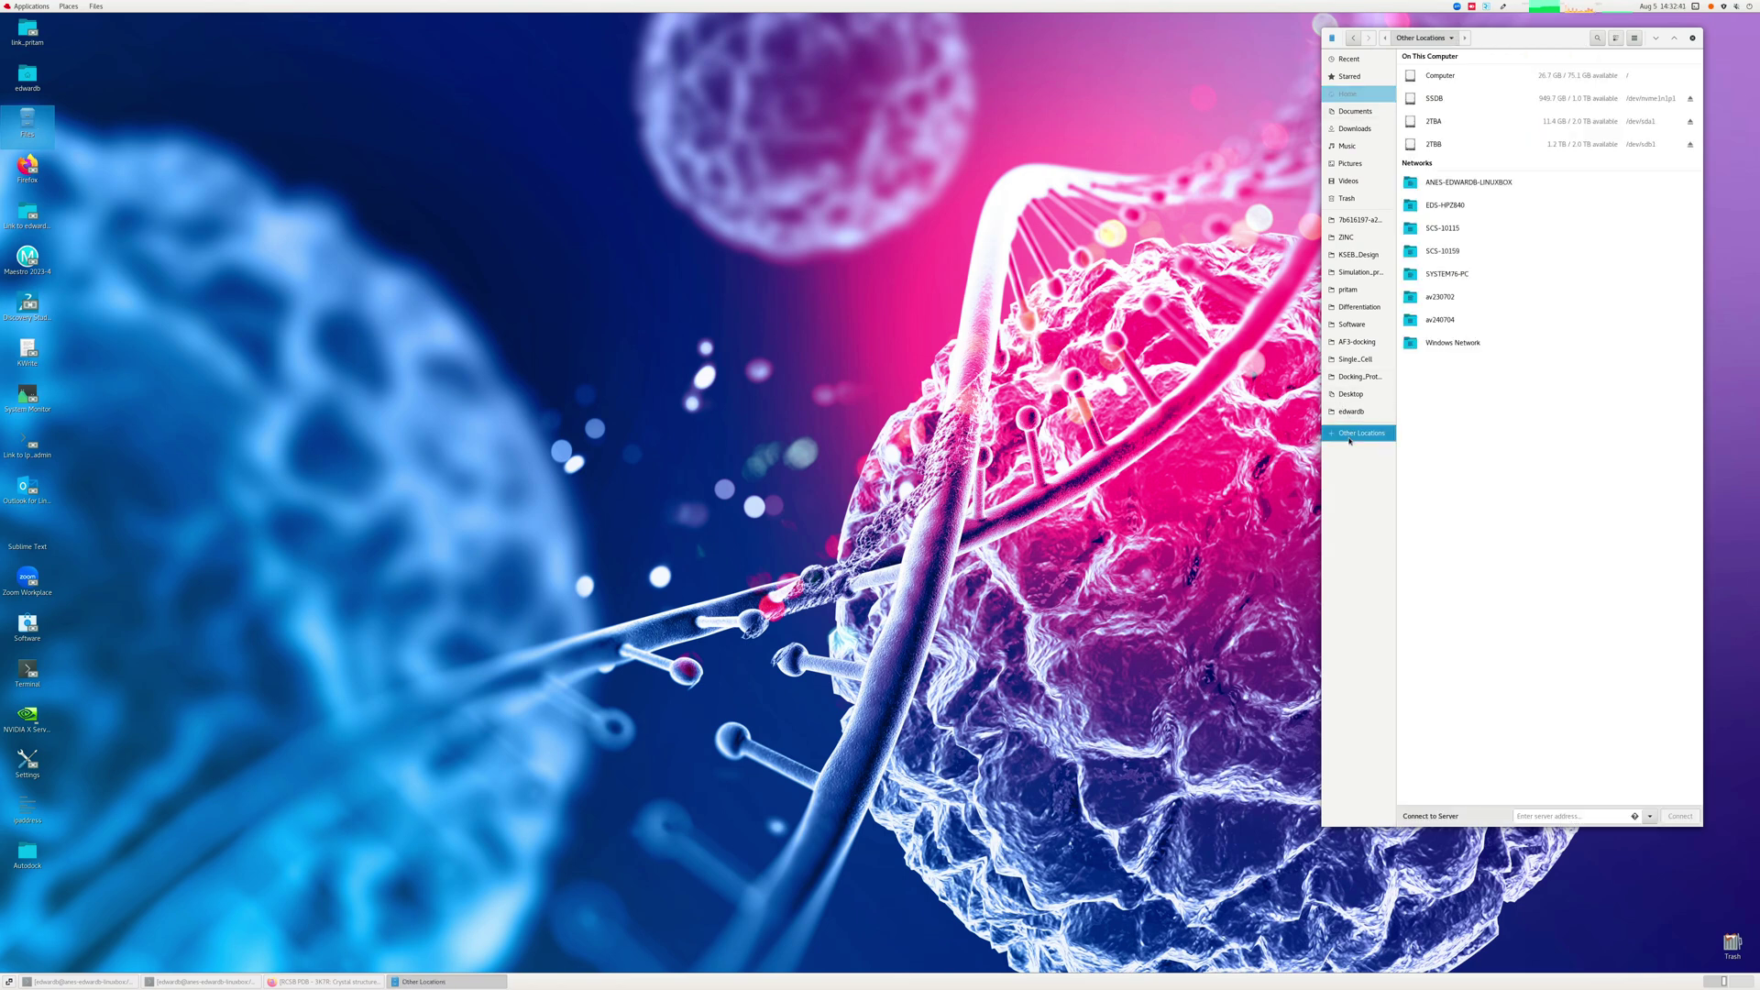
left_click(1437, 144)
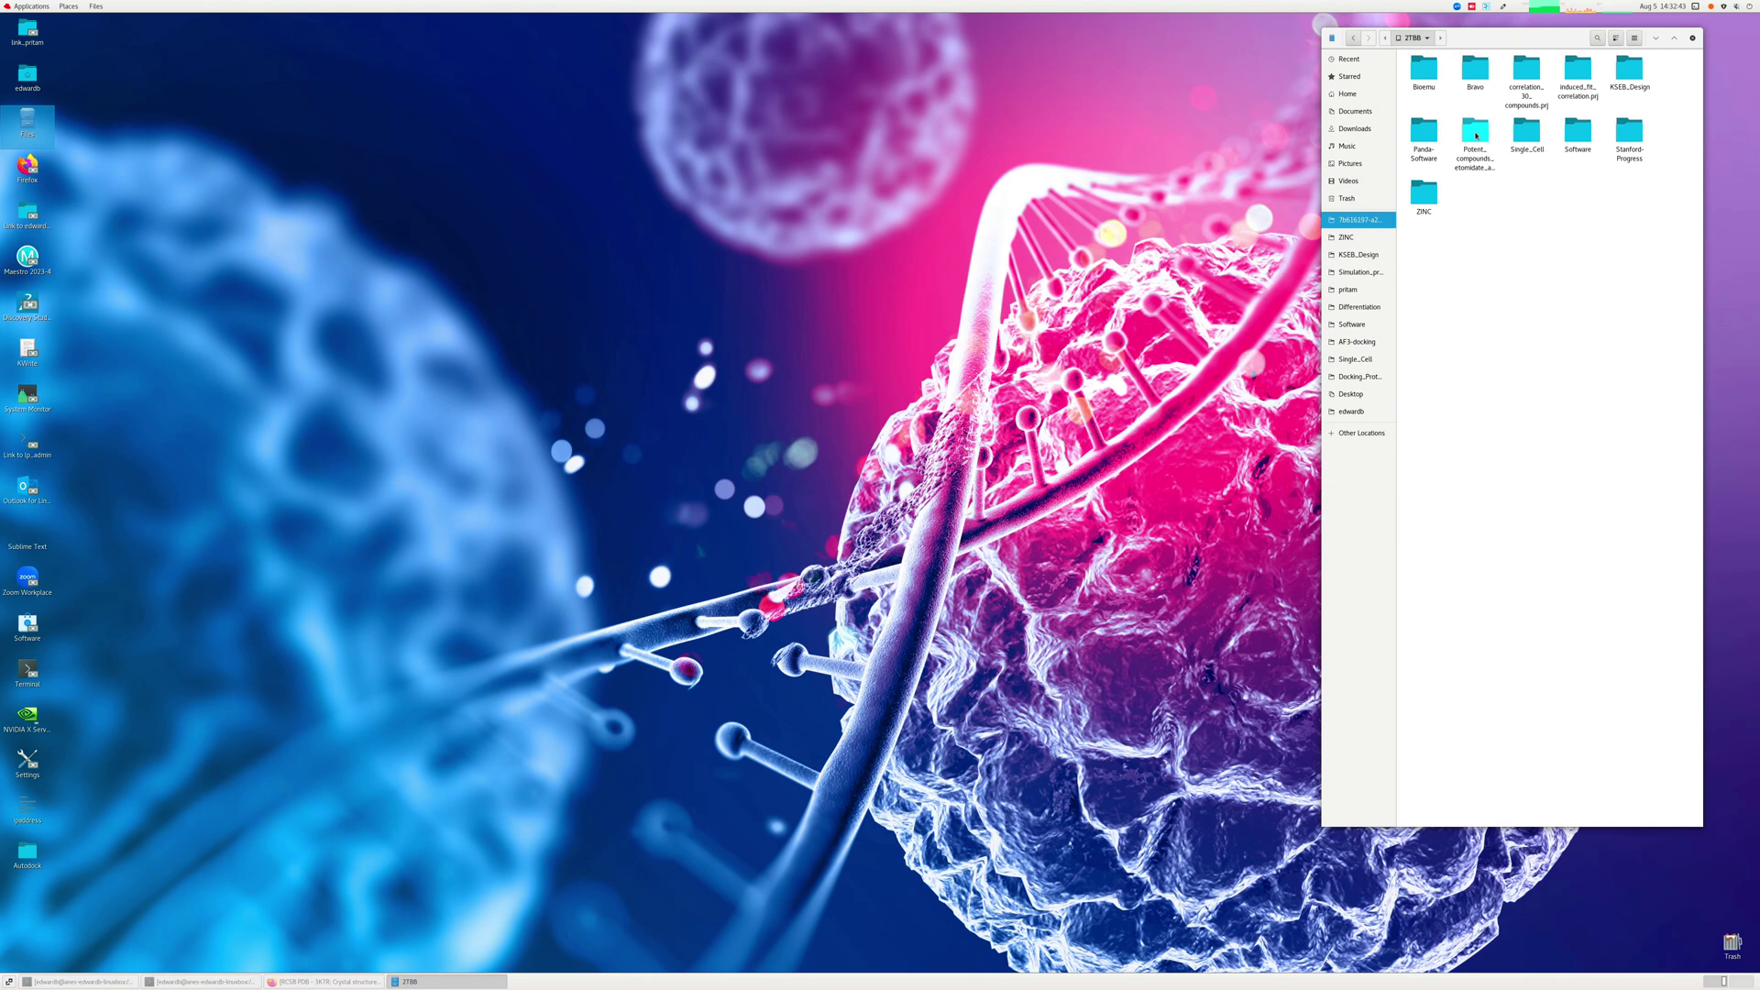
double_click(1576, 128)
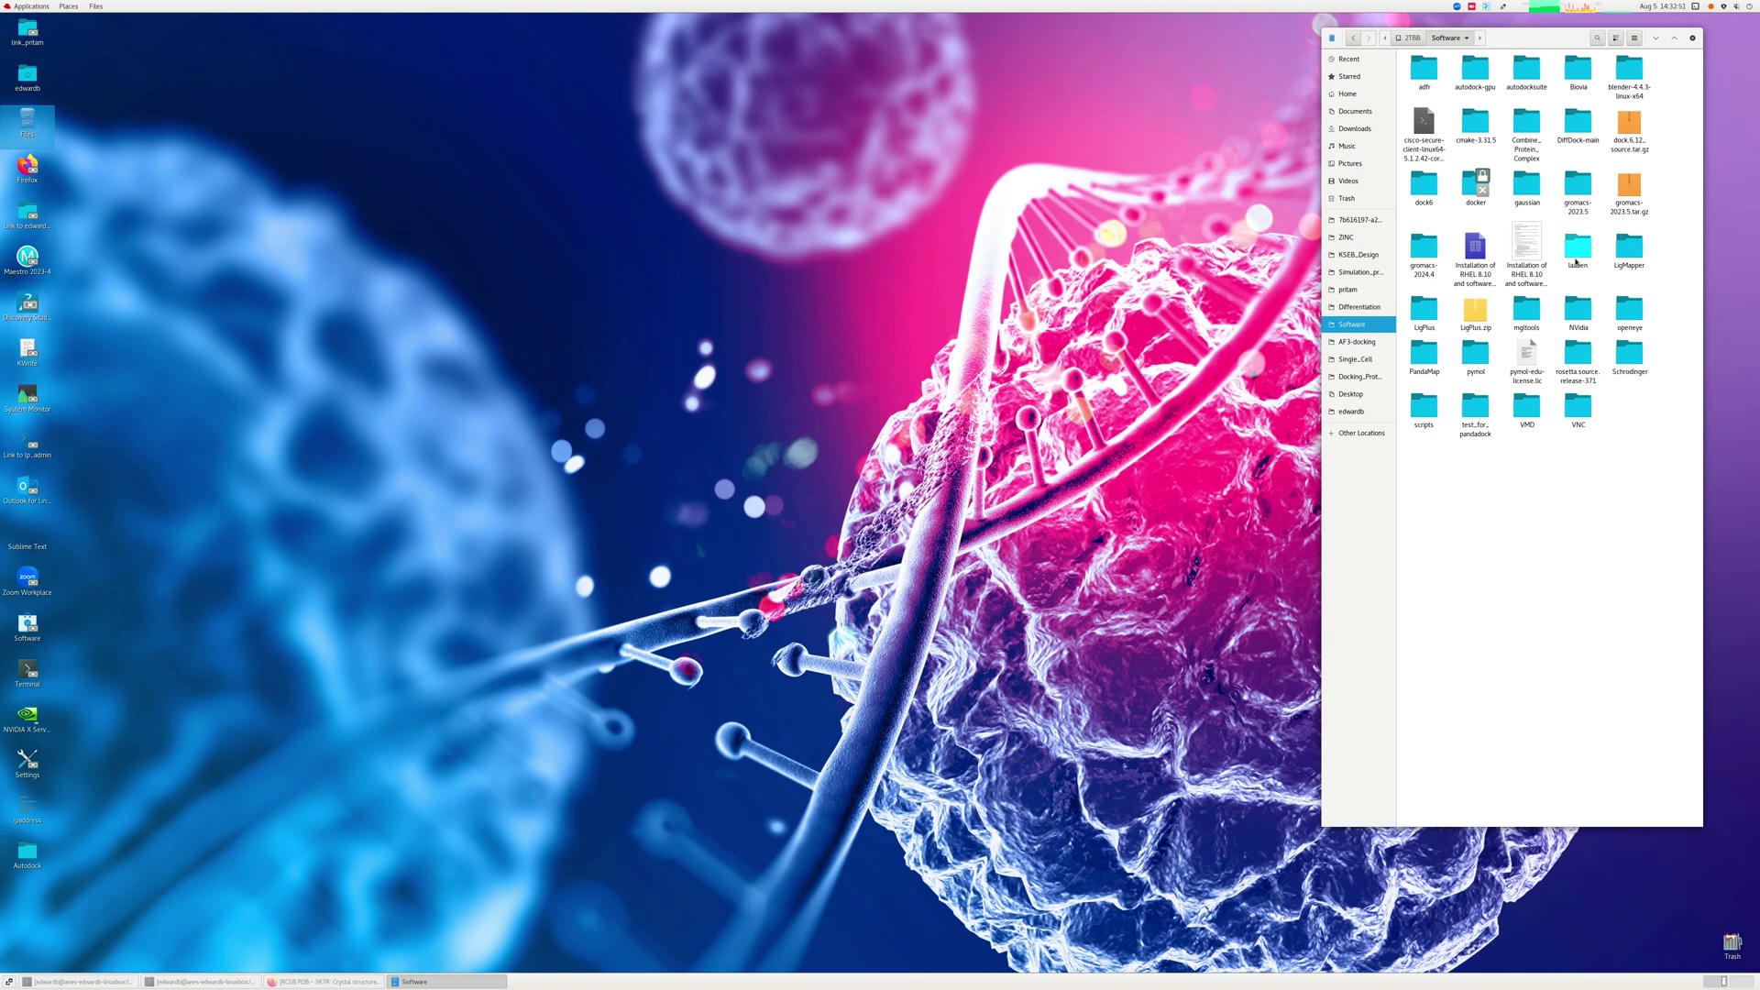
double_click(1525, 309)
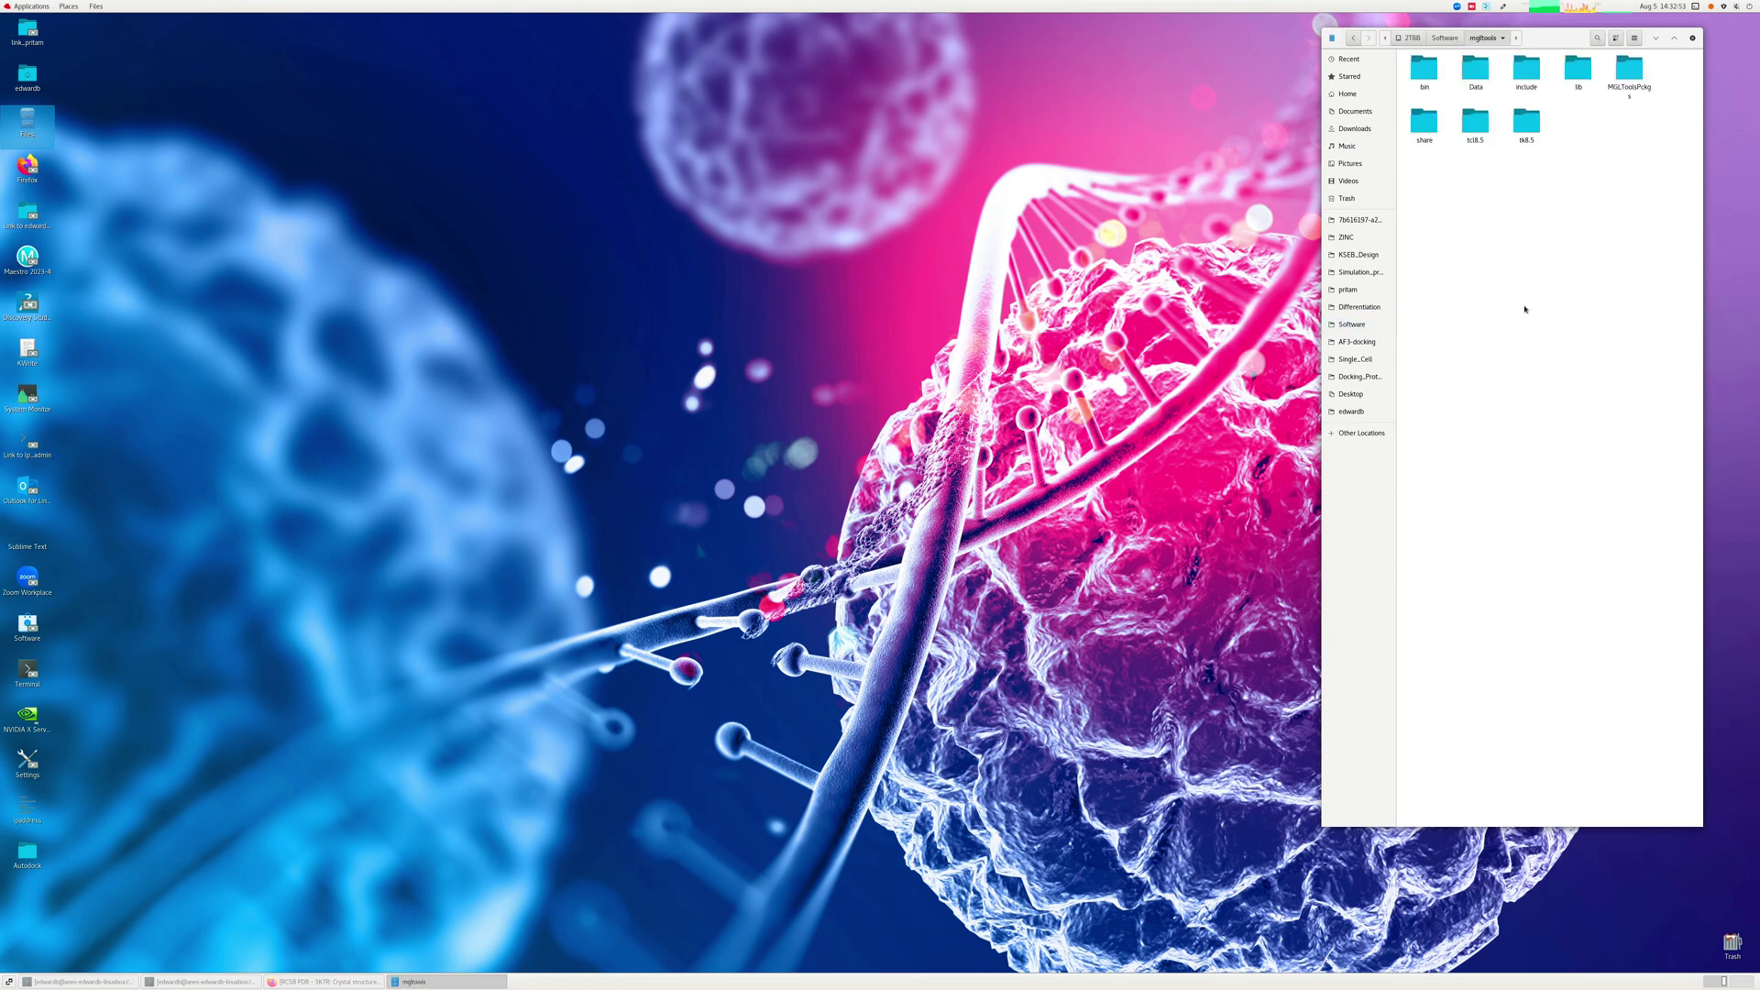
double_click(1628, 71)
double_click(1476, 72)
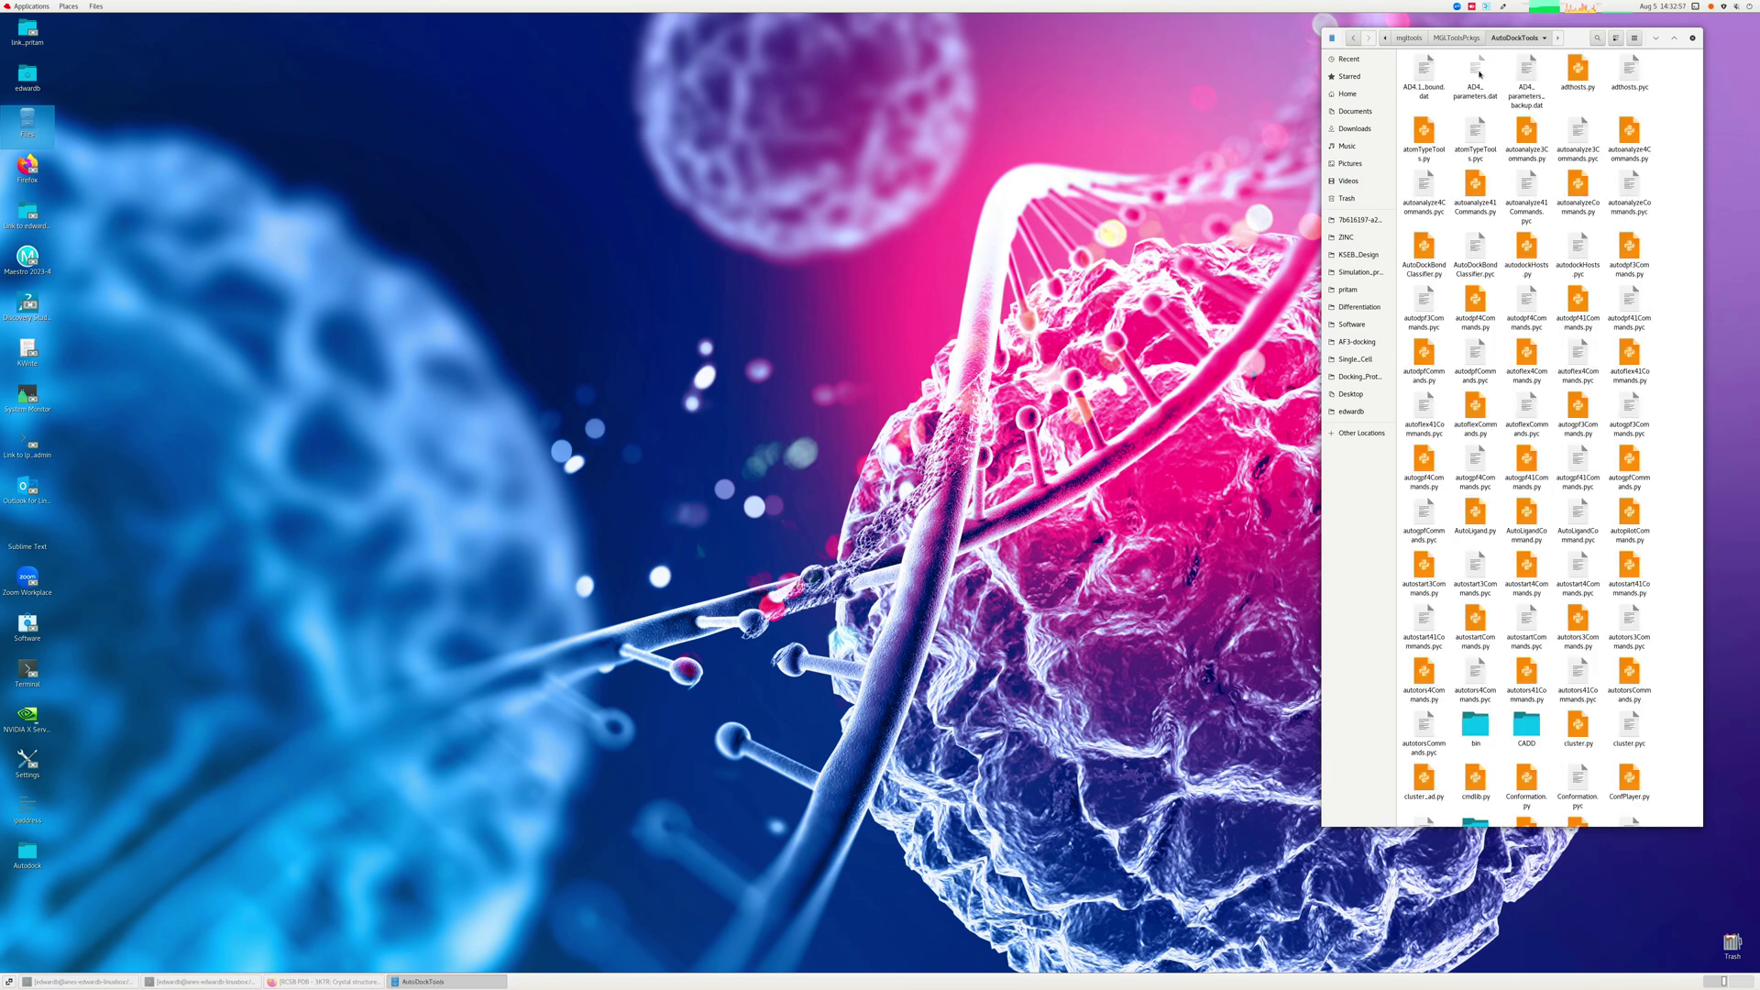
Open AD4_parameters_backup.dat from the AutoDockTools folder, review its atom parameter list, and close the file.
left_click(1520, 77)
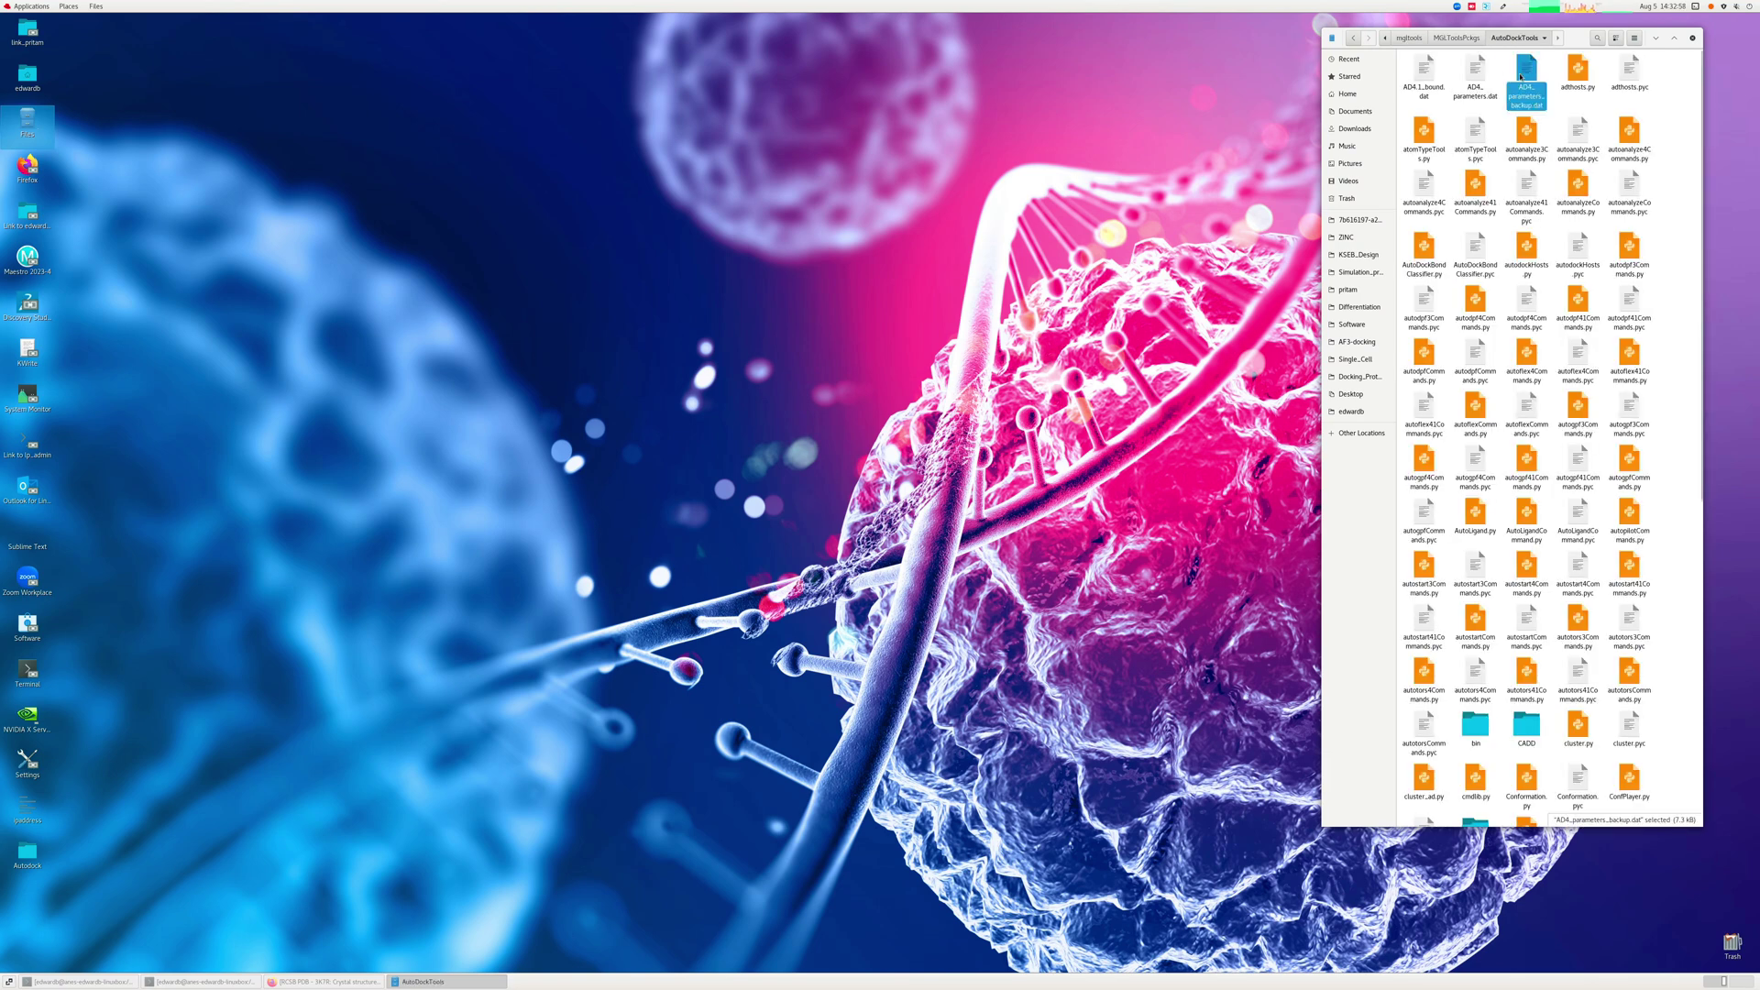
double_click(1520, 77)
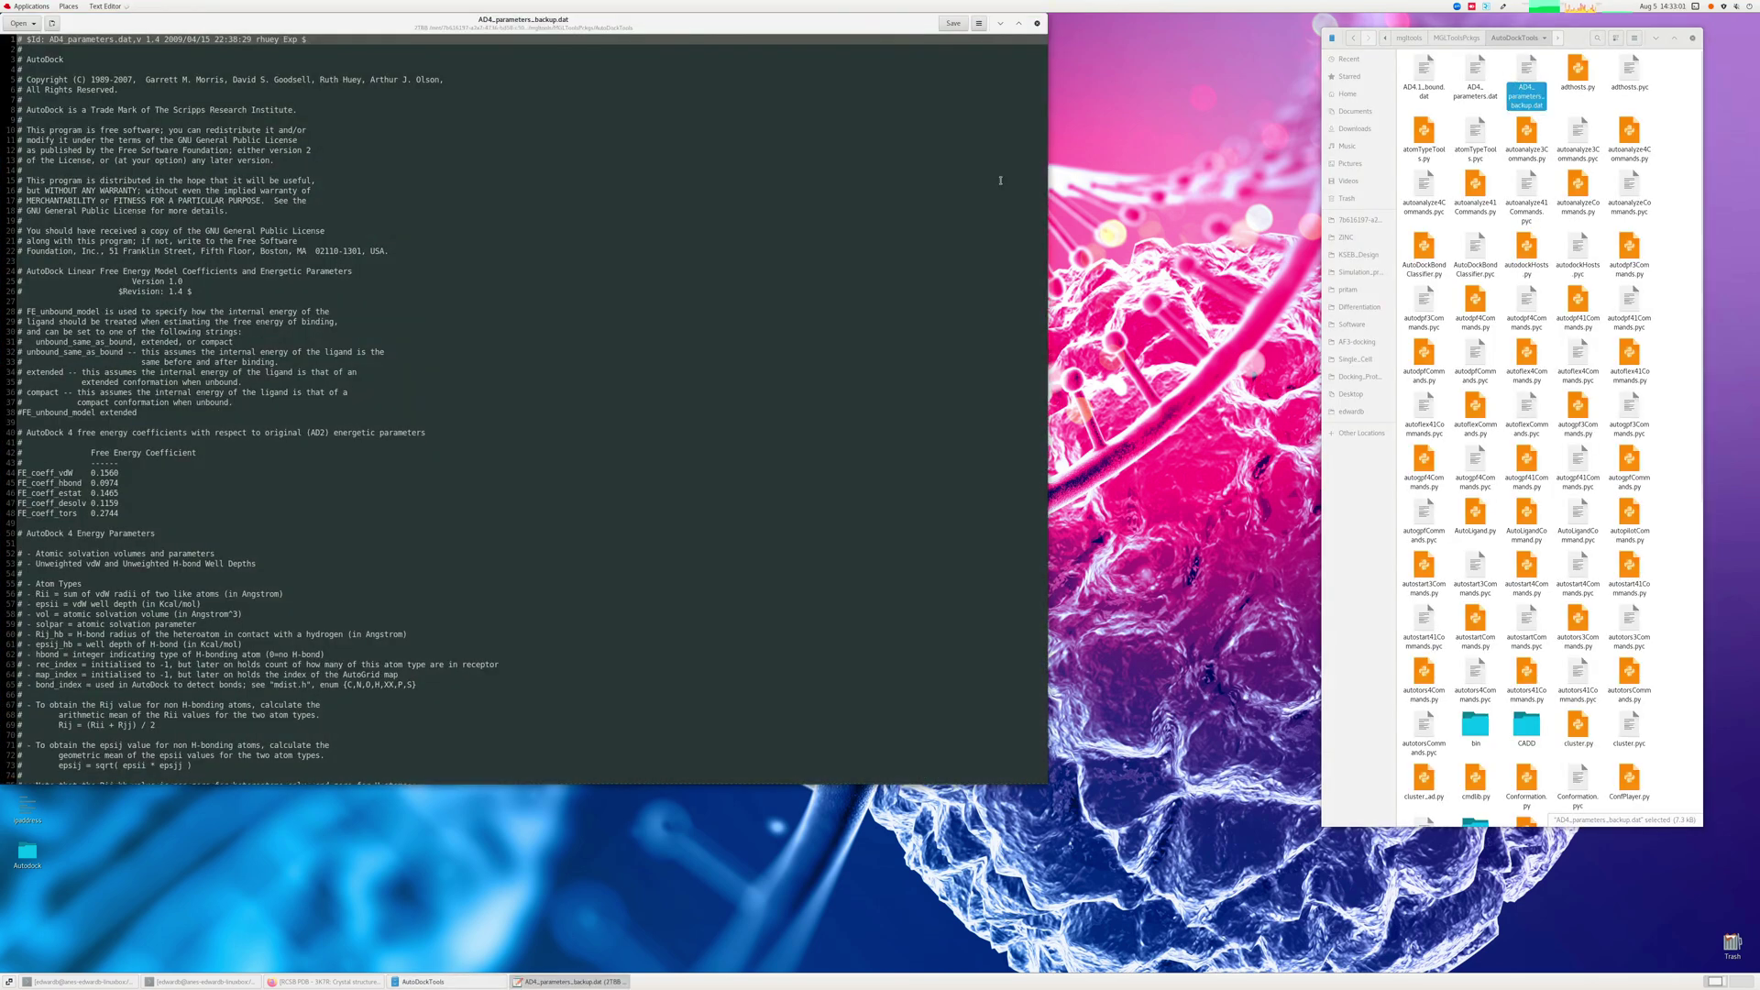
scroll(510, 433, "down", 2)
scroll(511, 433, "down", 6)
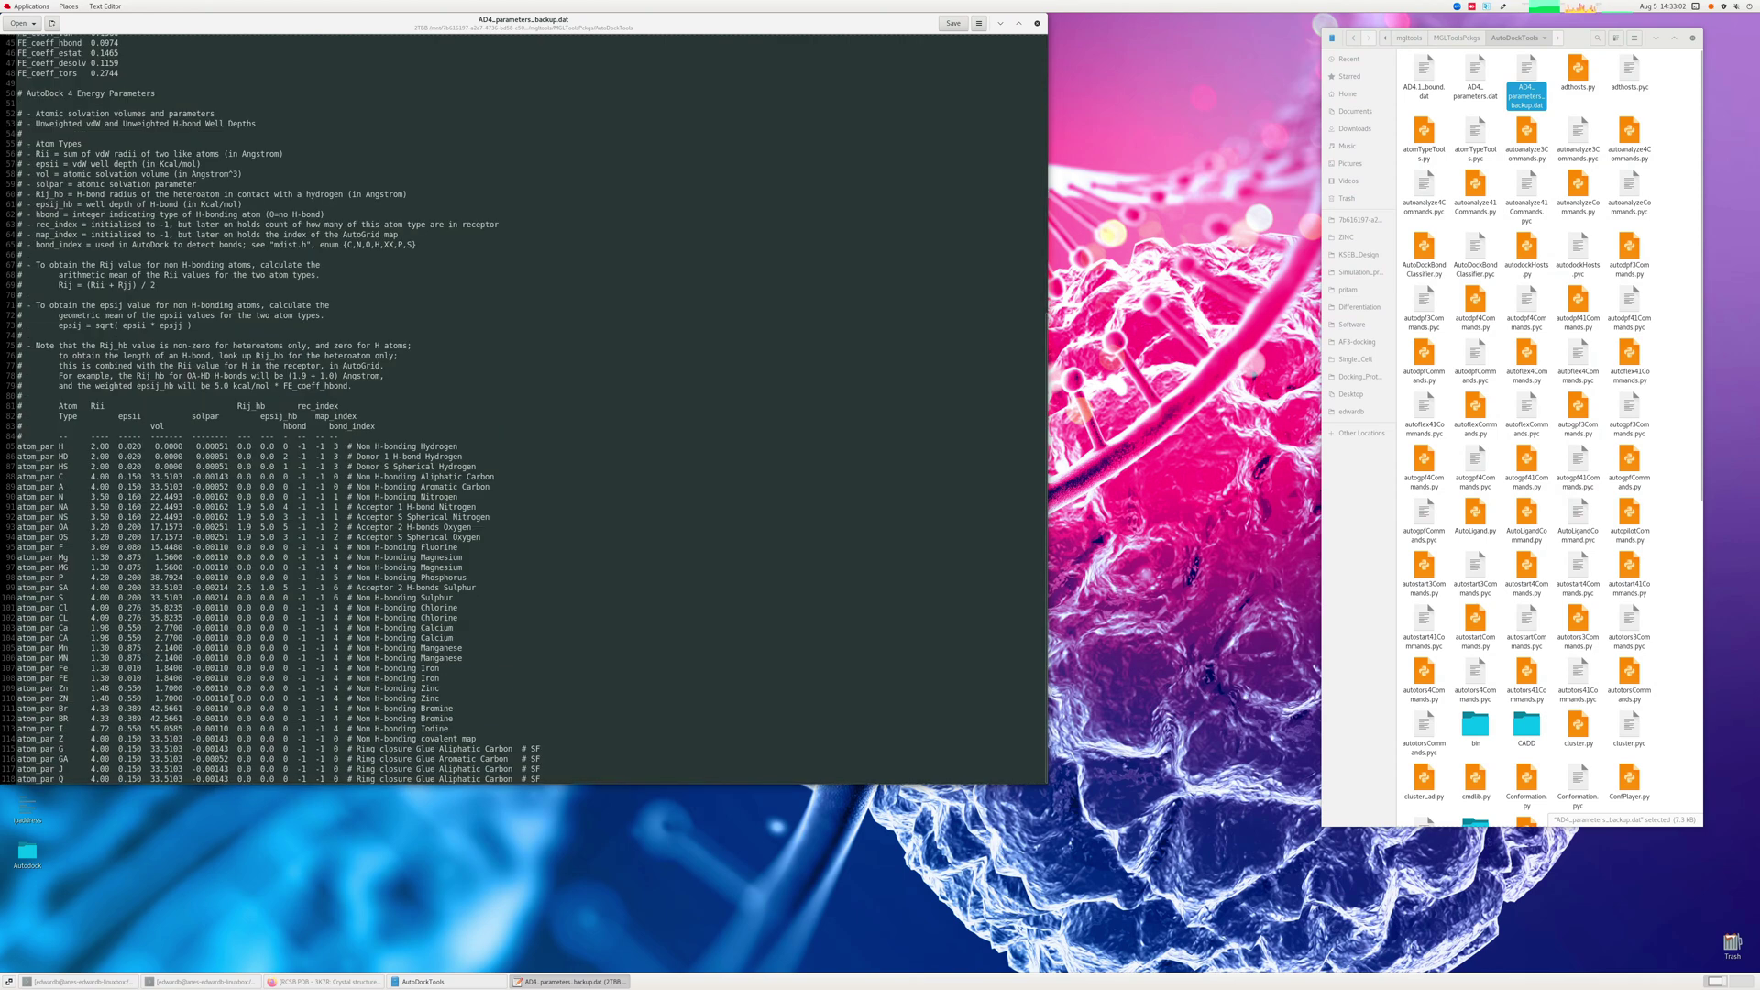
left_click(1036, 28)
View AD4_parameters.dat in the AutoDockTools folder, and close both the file and the file manager.
double_click(1476, 71)
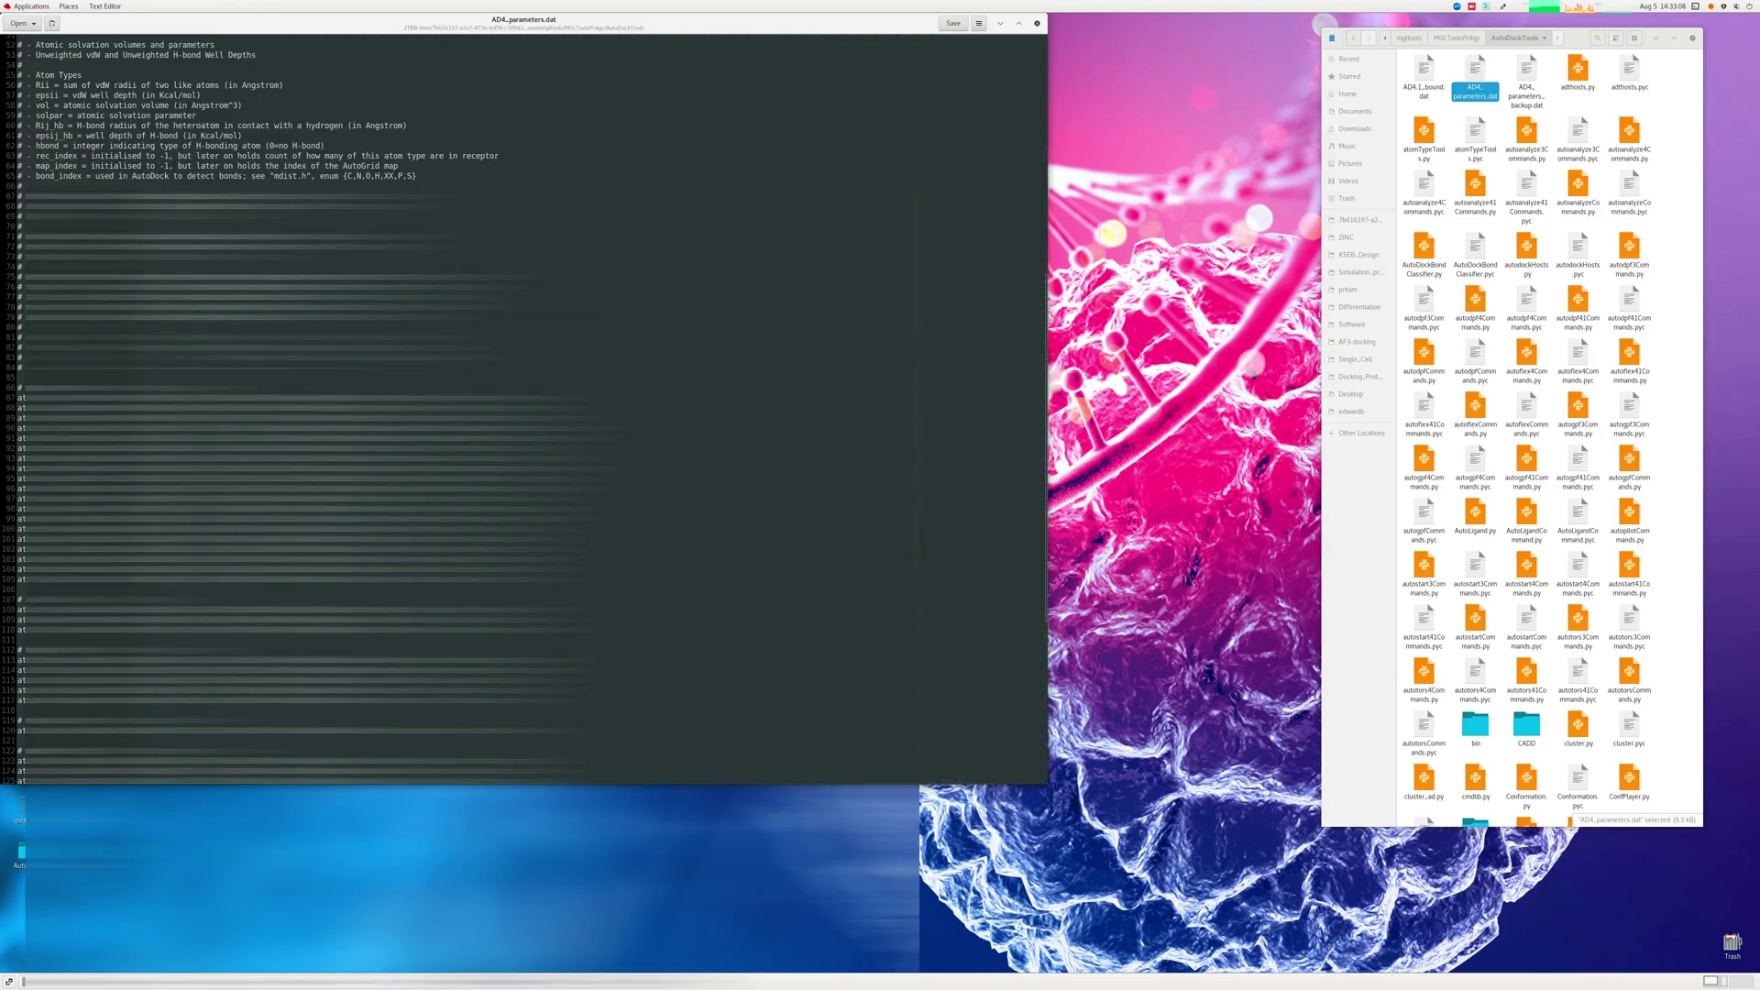
left_click(1037, 24)
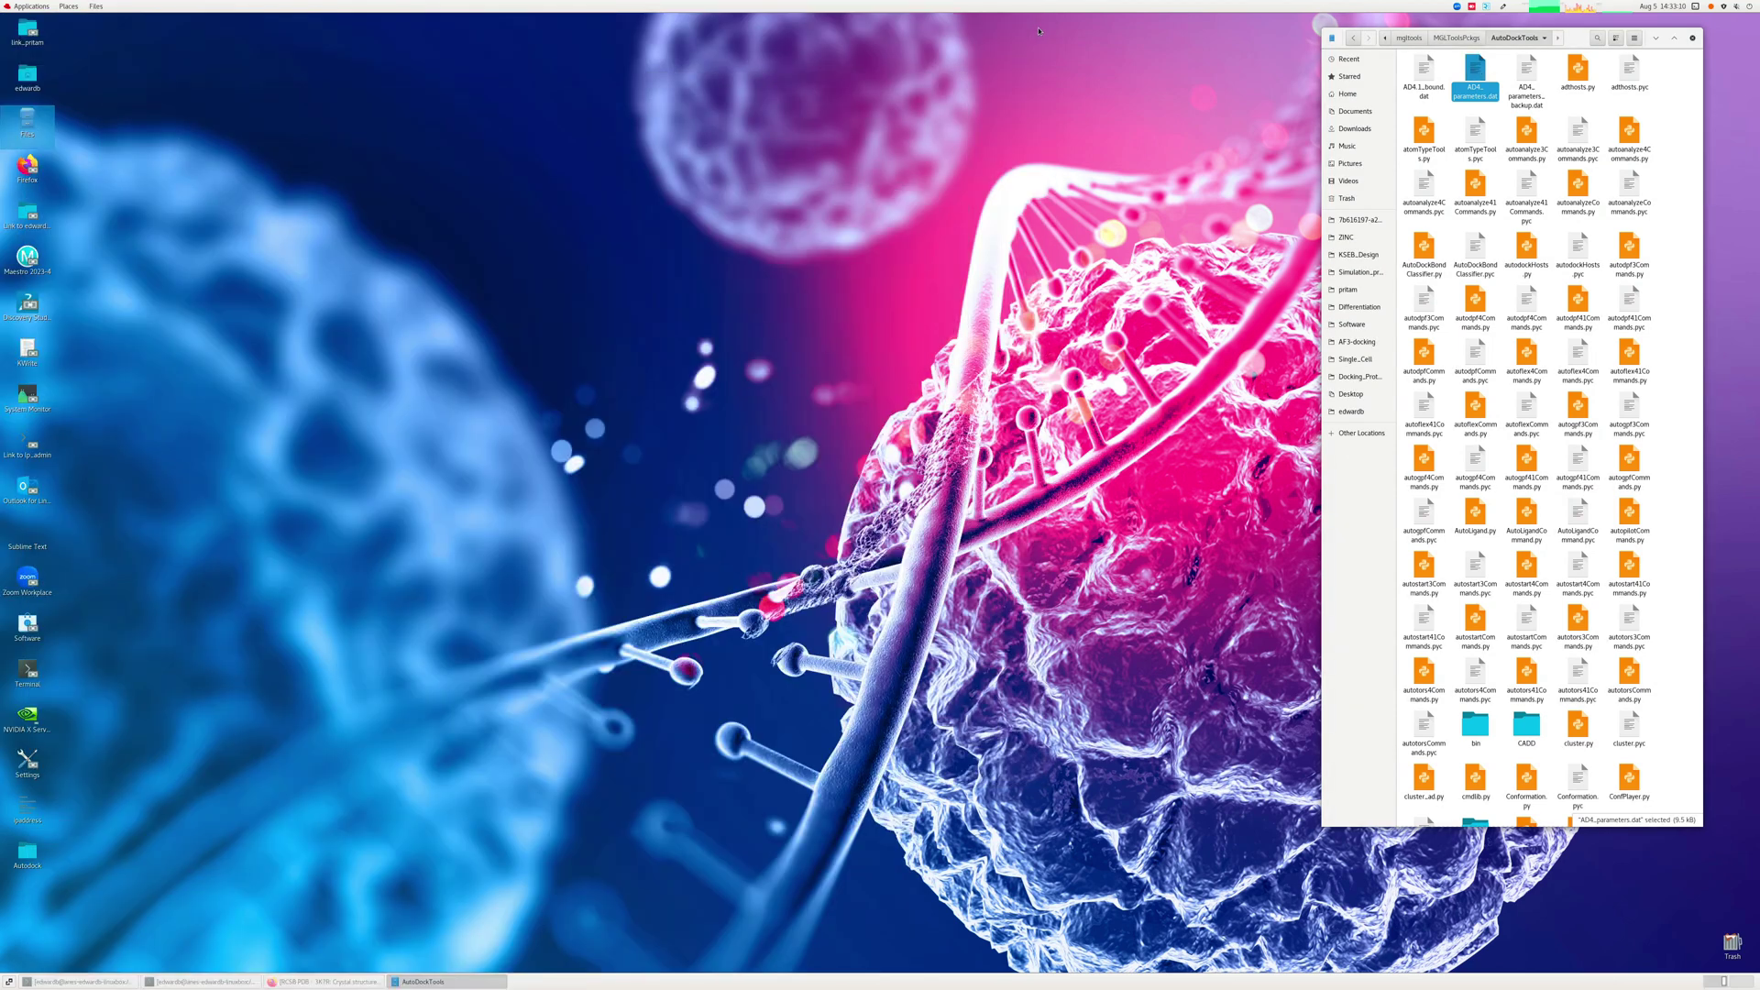
left_click(1545, 279)
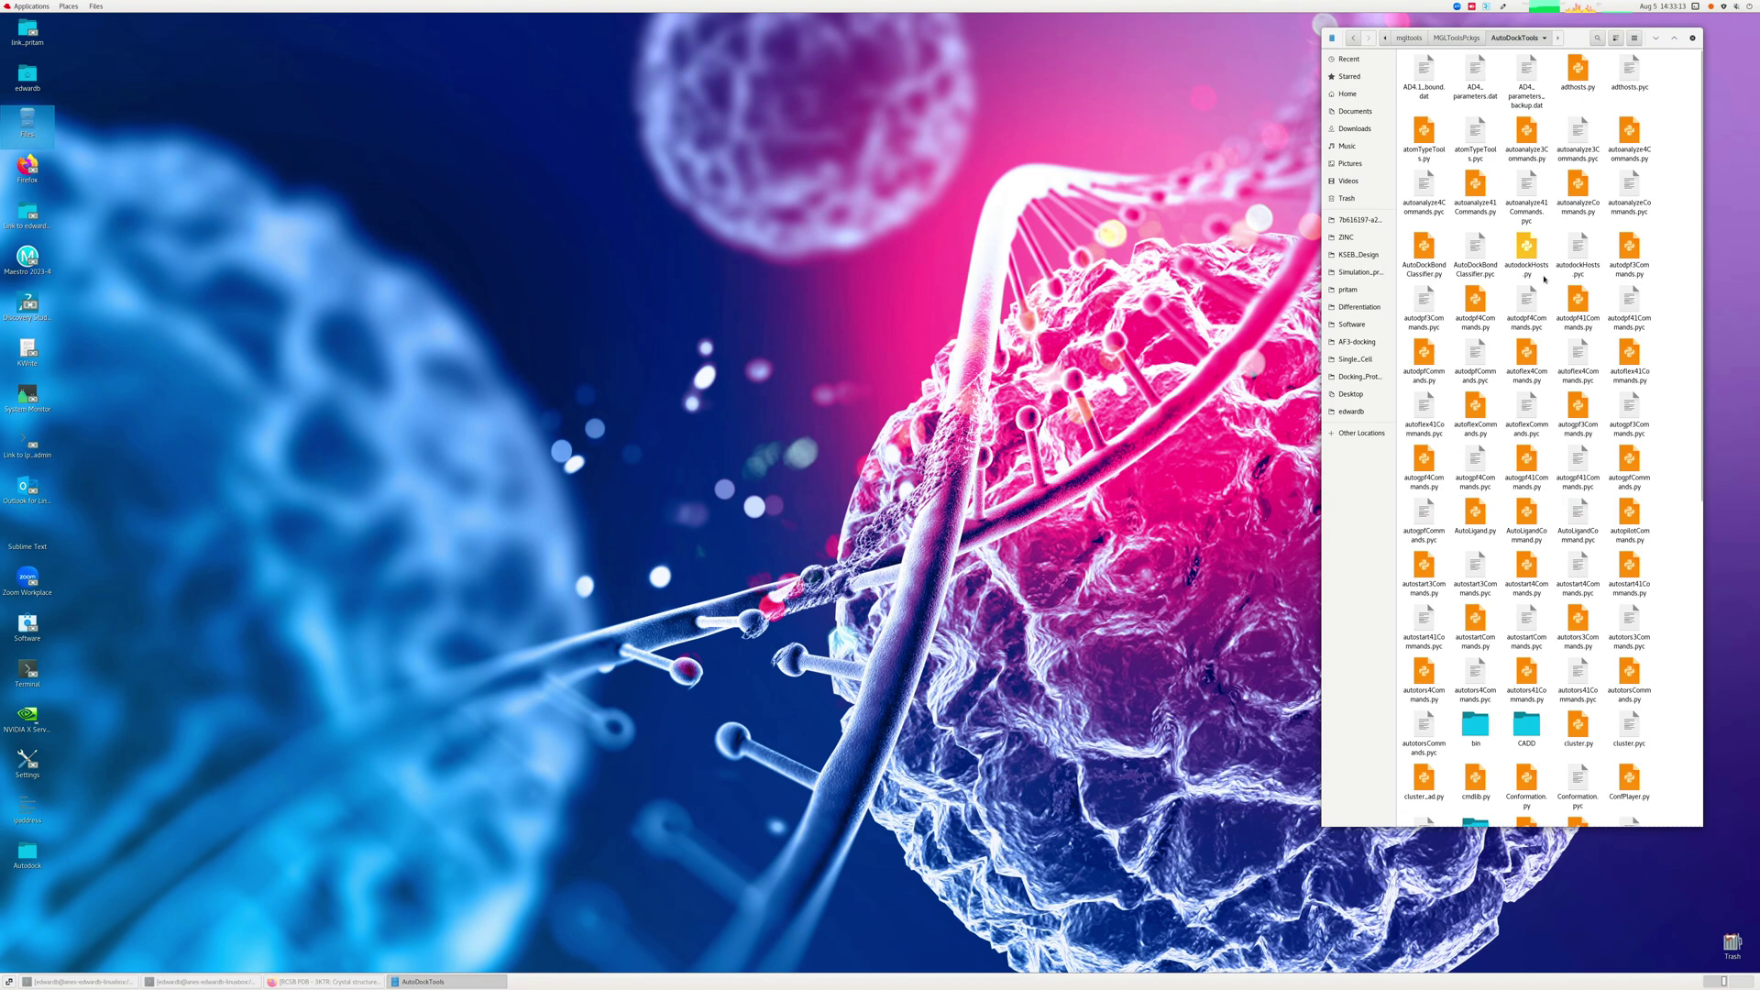
left_click(1692, 38)
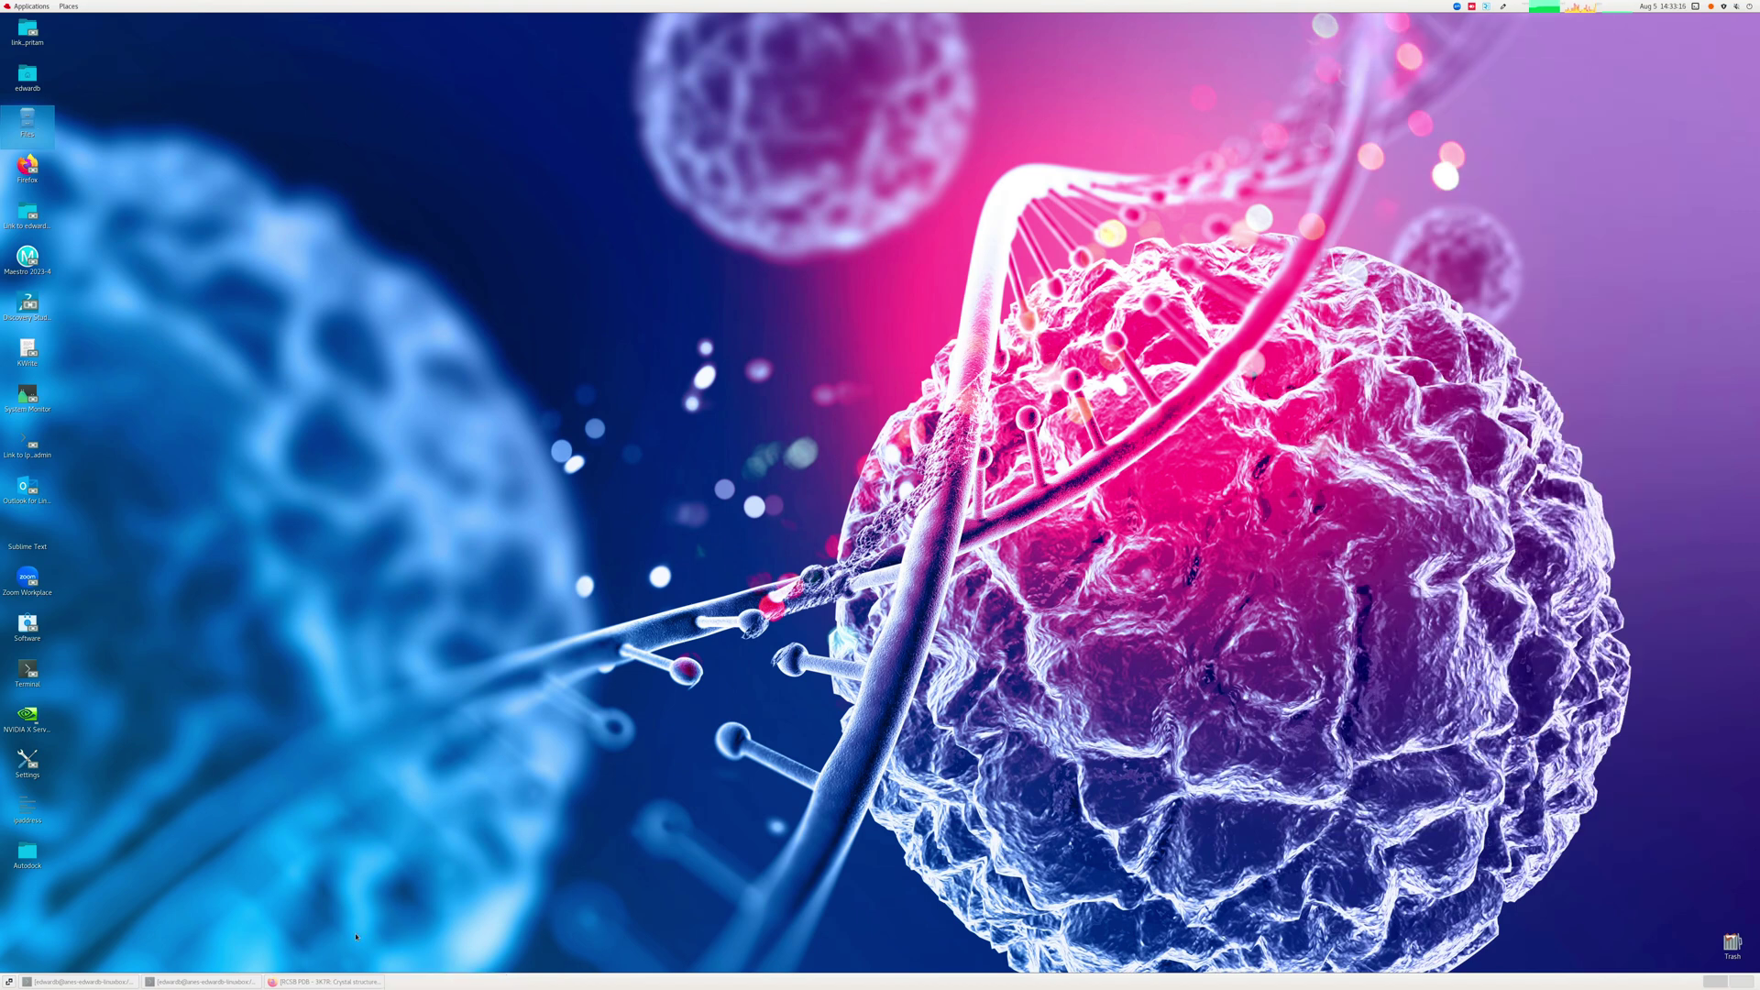
Switch to Firefox and look through the MetalDock article on ACS Publications, from the metal atom tables to the docking pose figures.
left_click(312, 983)
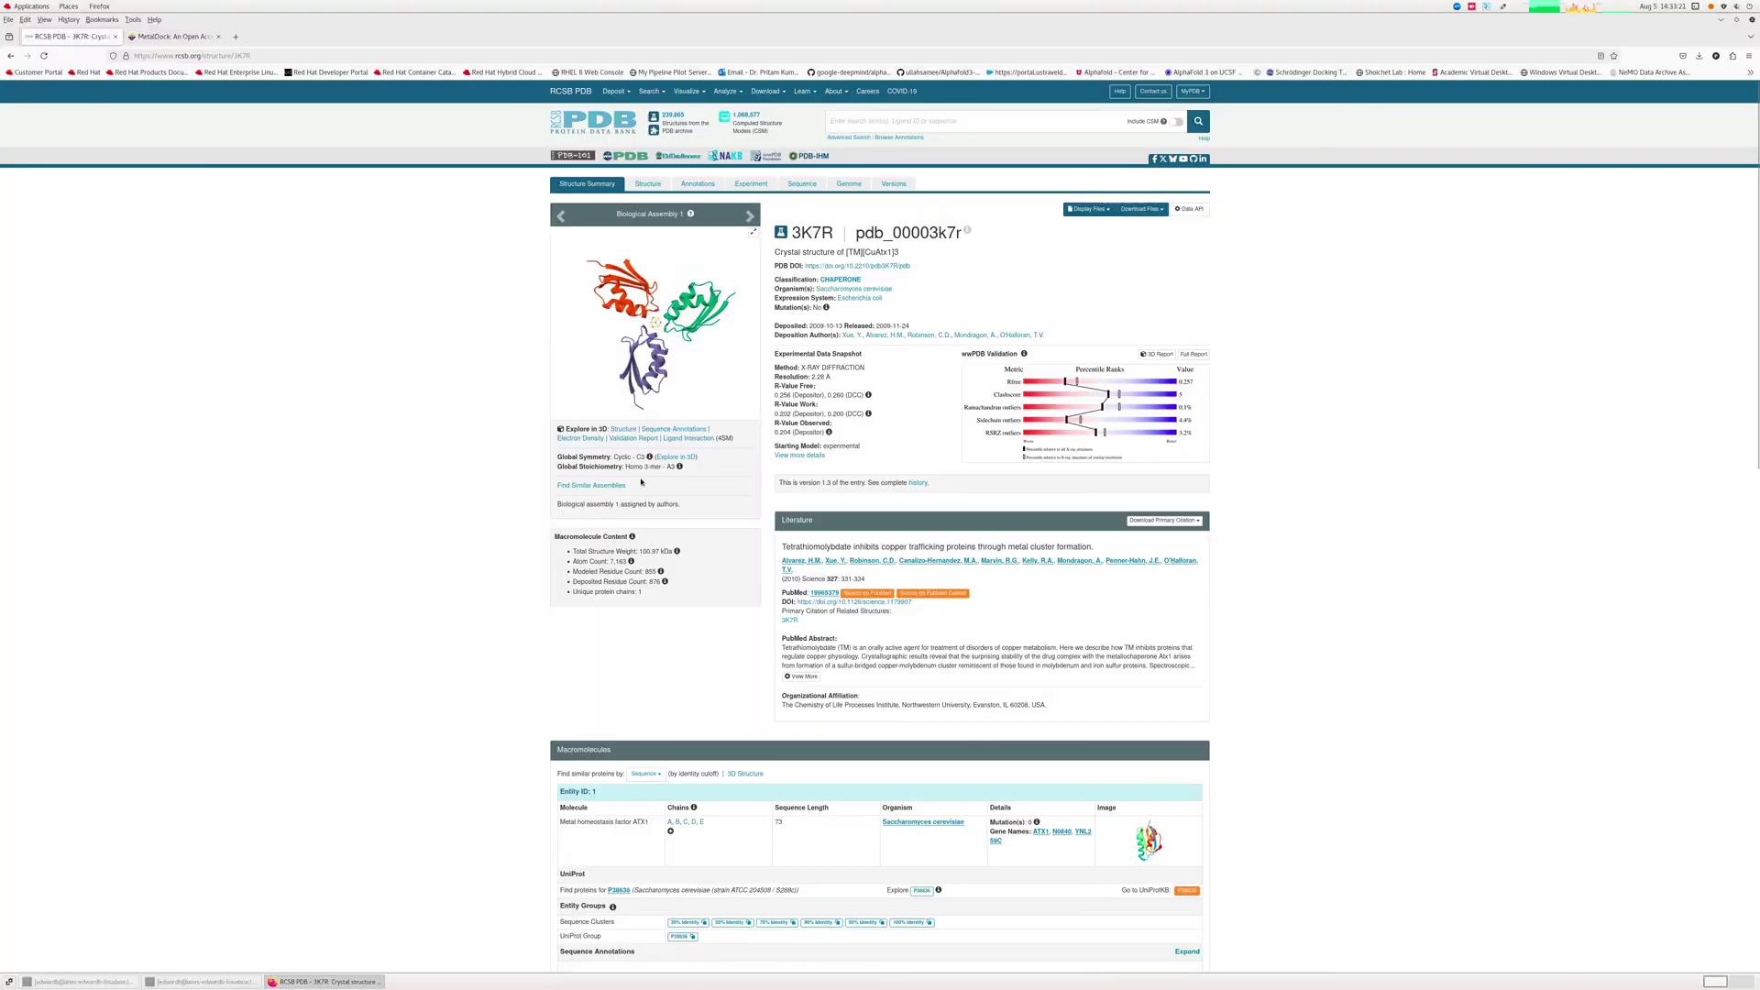
left_click(168, 38)
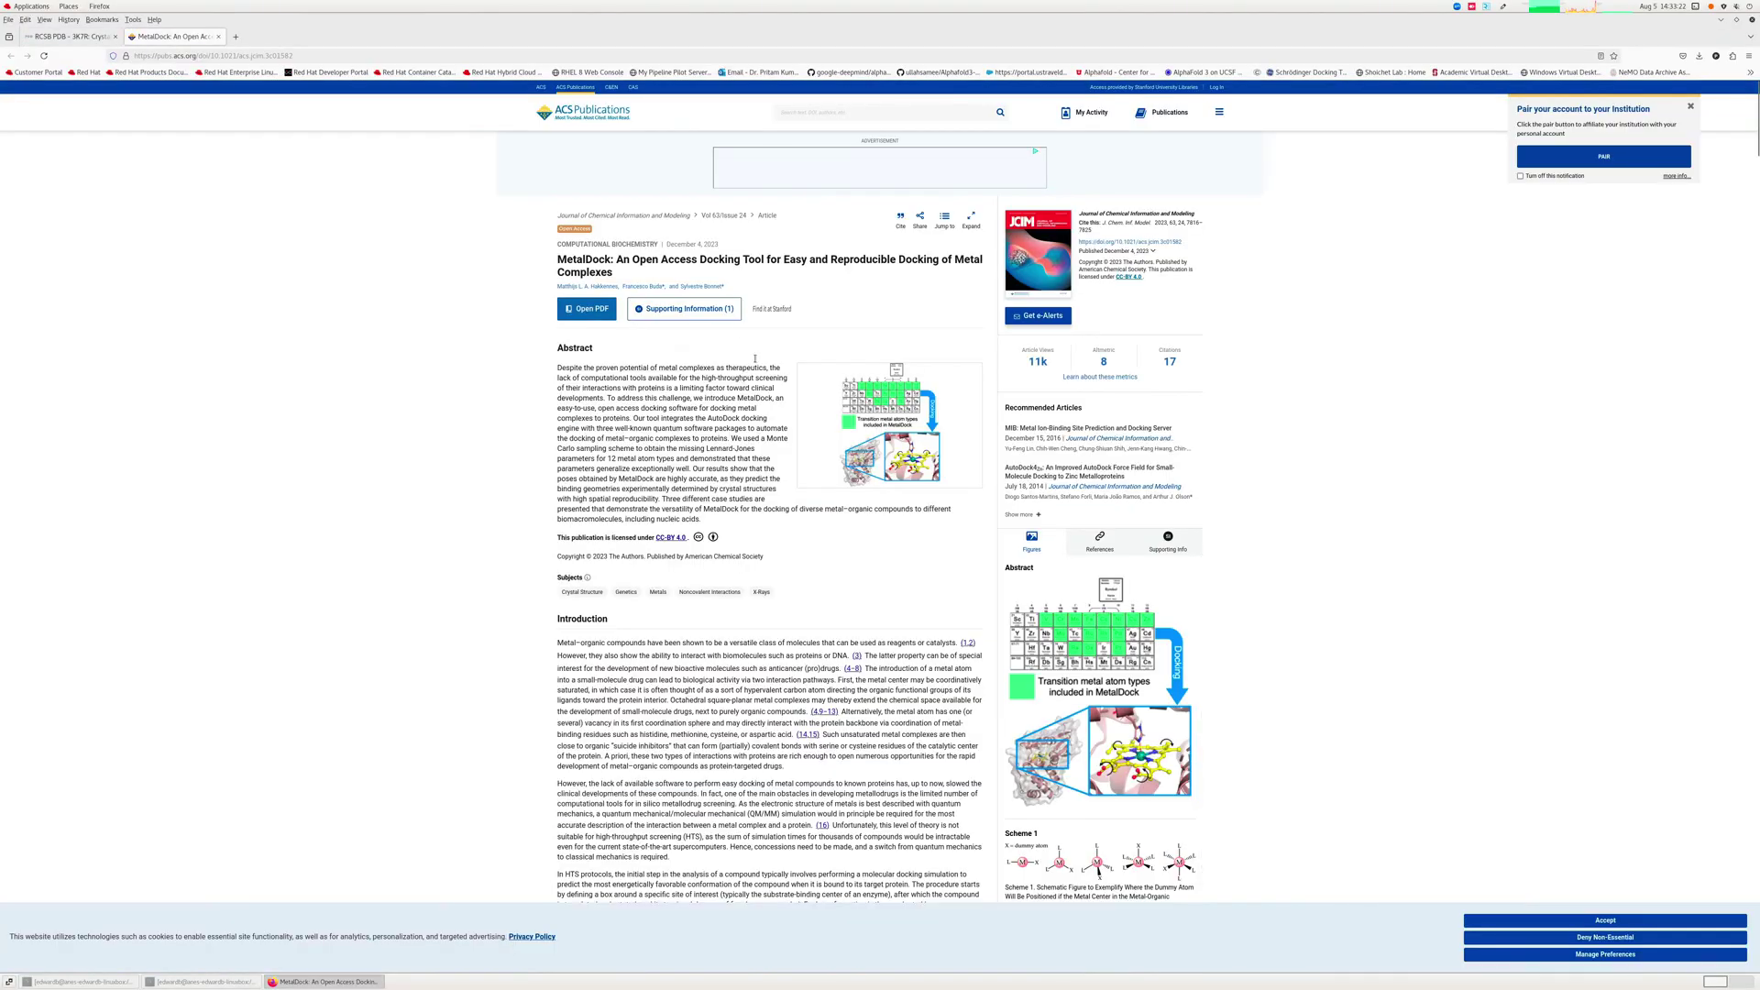
scroll(761, 509, "down", 20)
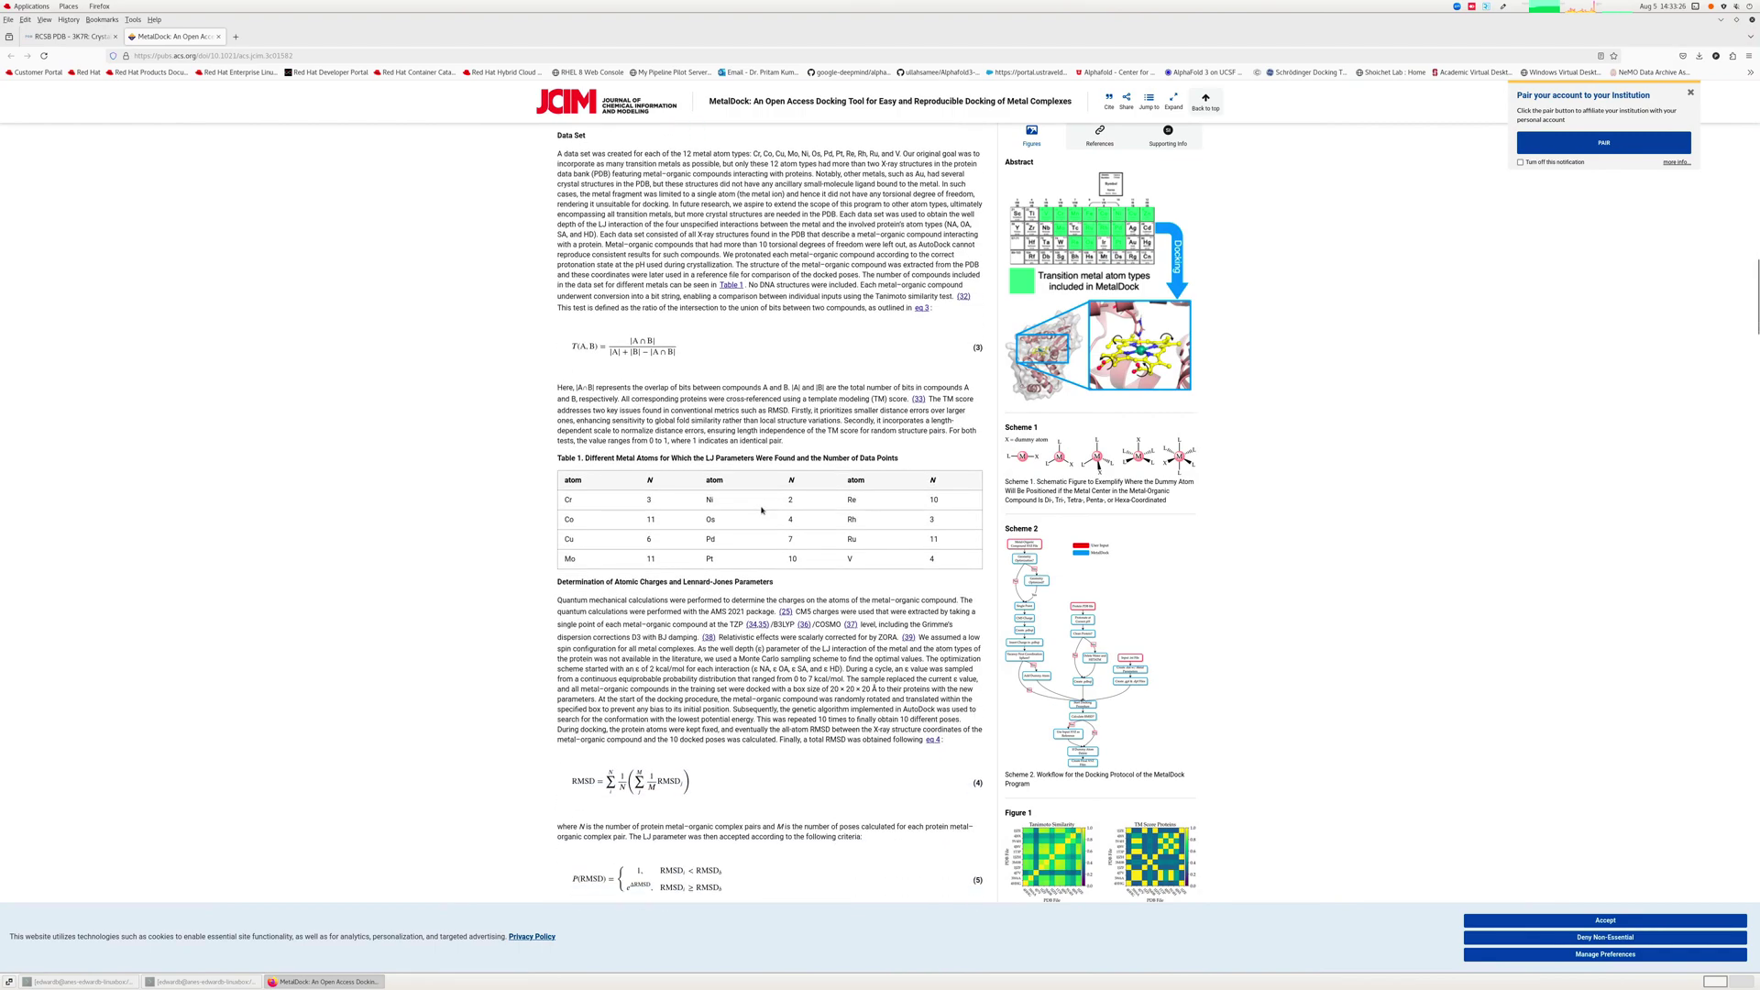
scroll(761, 510, "down", 10)
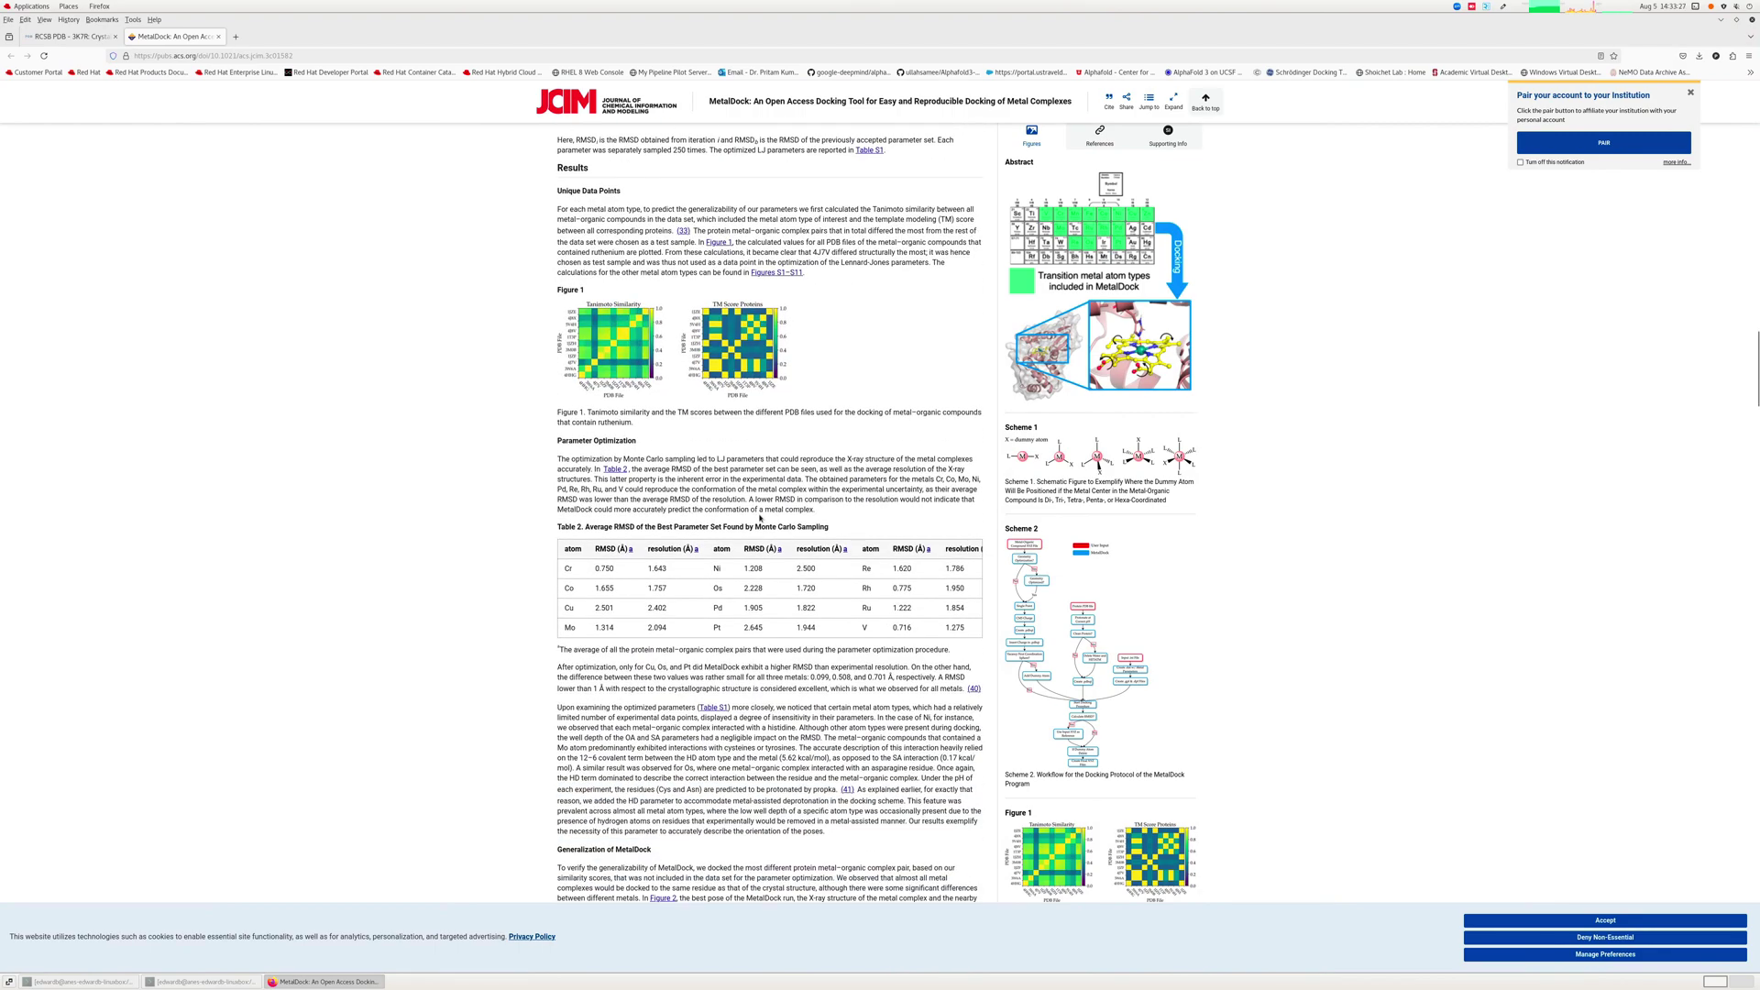
scroll(760, 518, "down", 20)
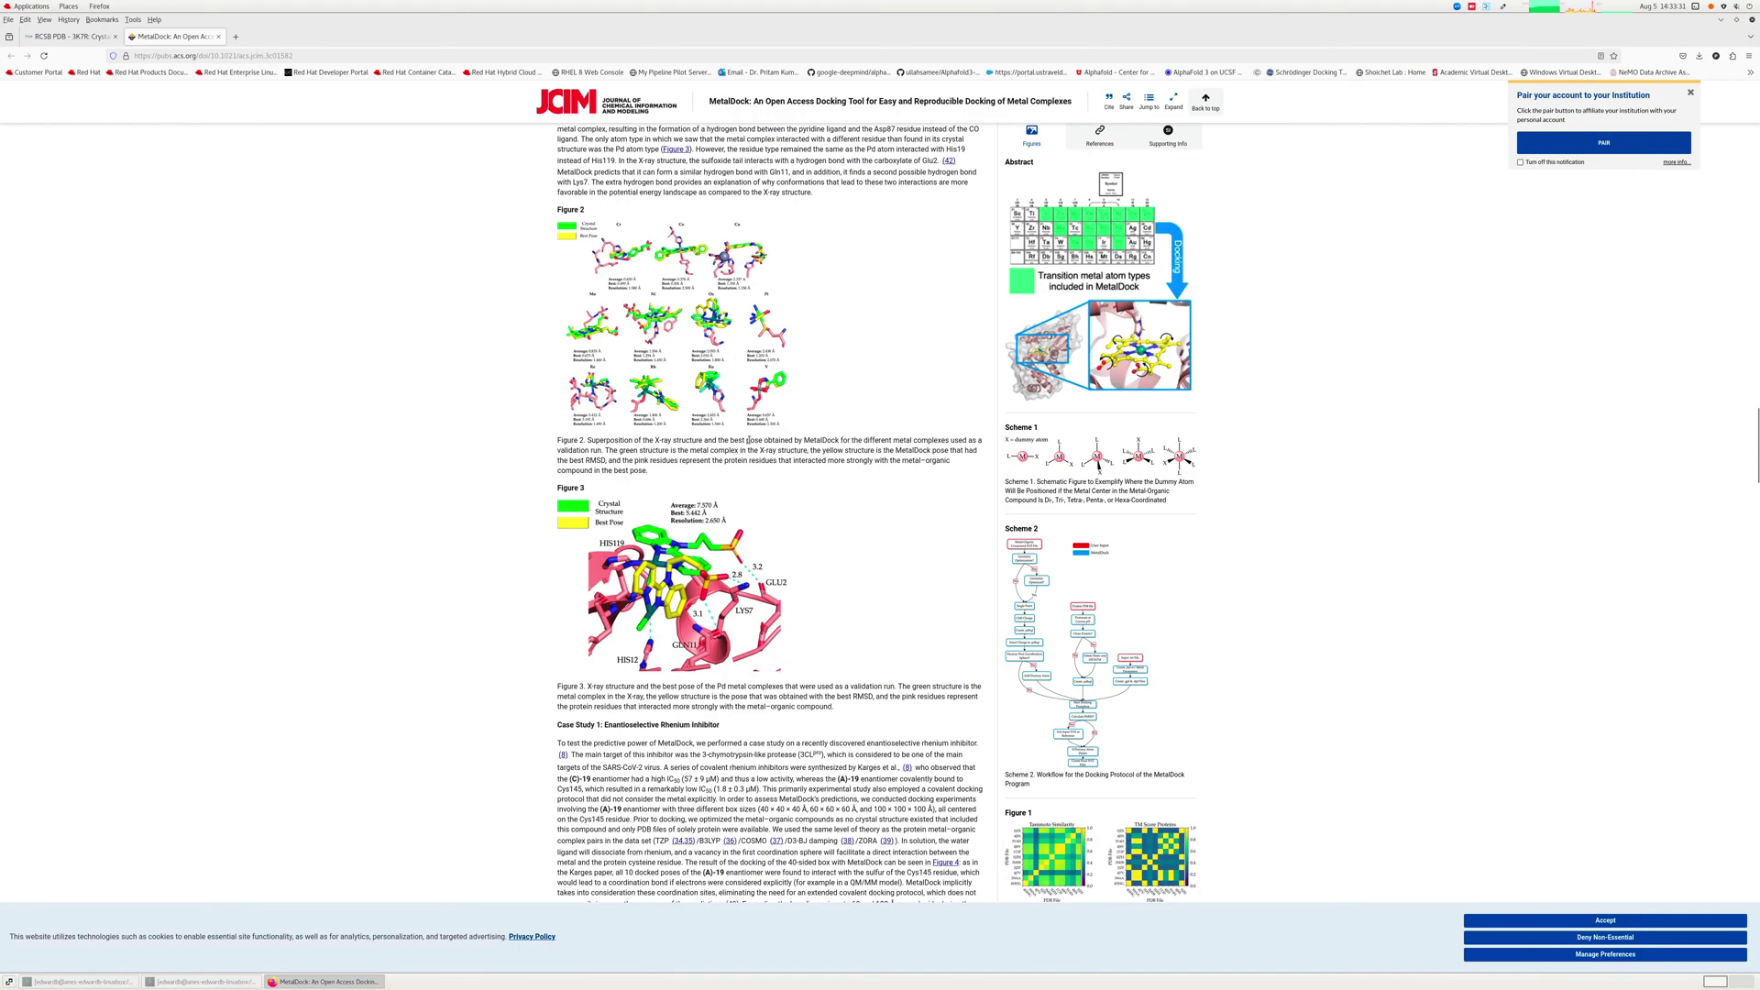
Examine the metal Lennard-Jones parameters in Table S1 and the similarity plots in the MetalDock article's Supporting Information, and return to the docking pose figures.
scroll(745, 453, "down", 8)
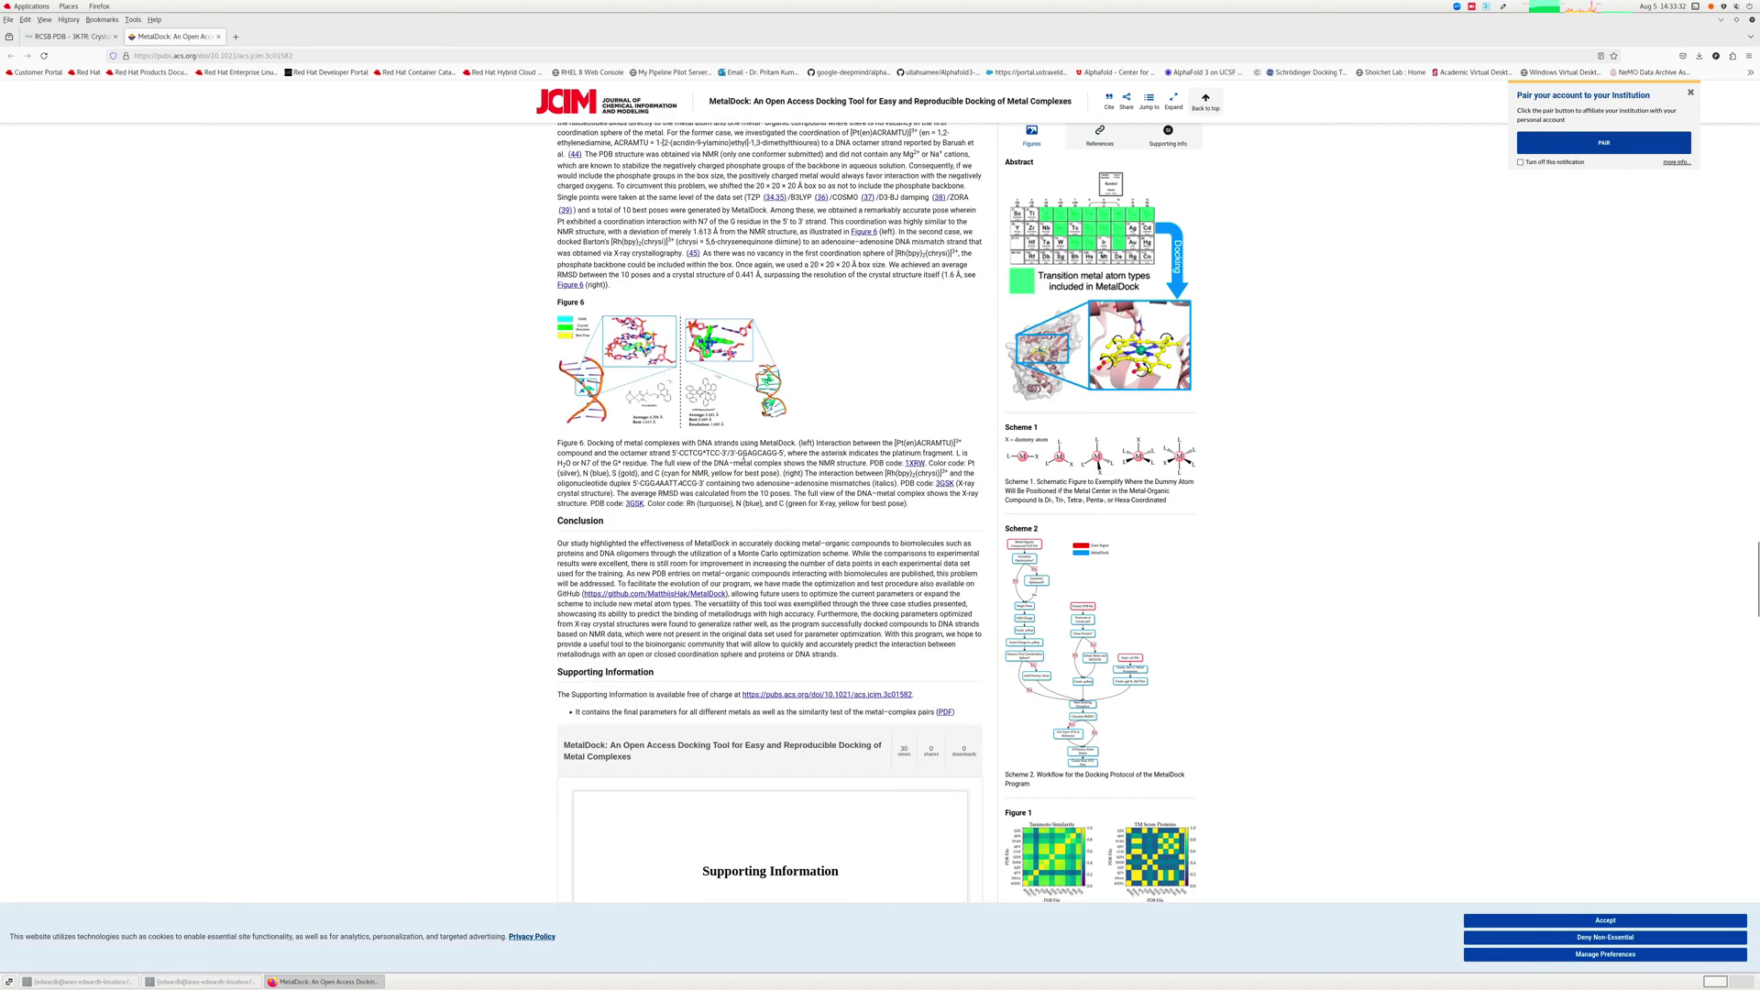
scroll(746, 453, "down", 7)
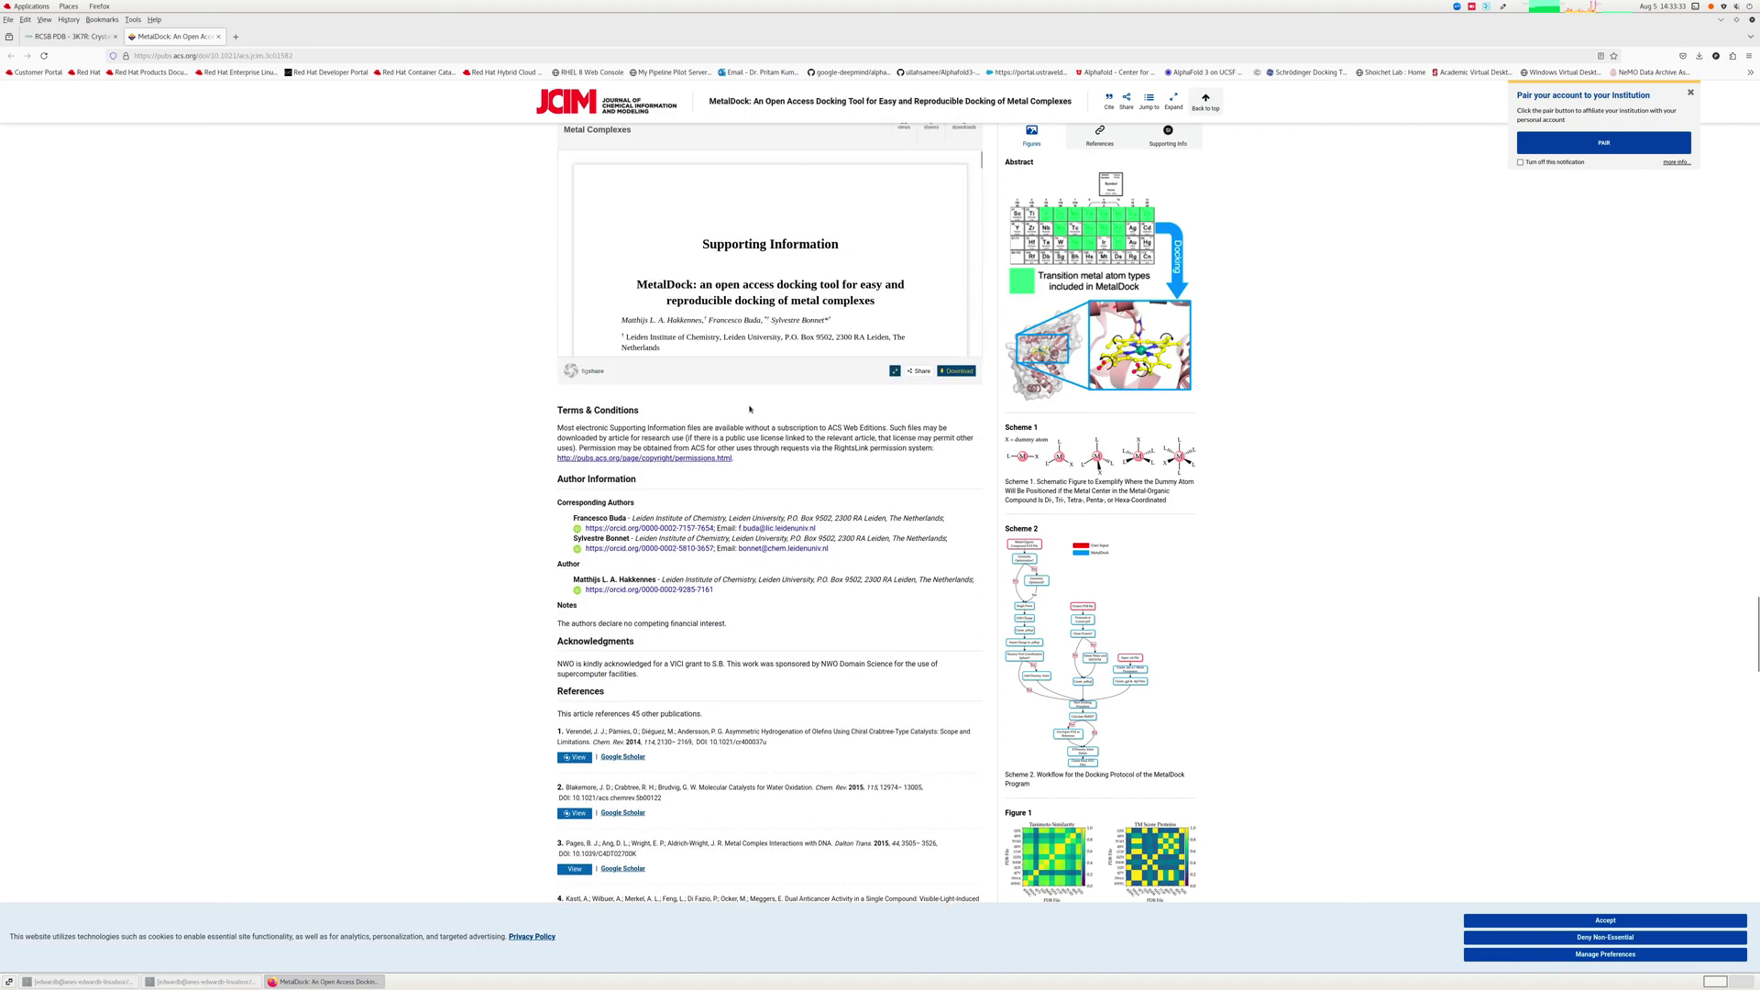
scroll(848, 322, "down", 10)
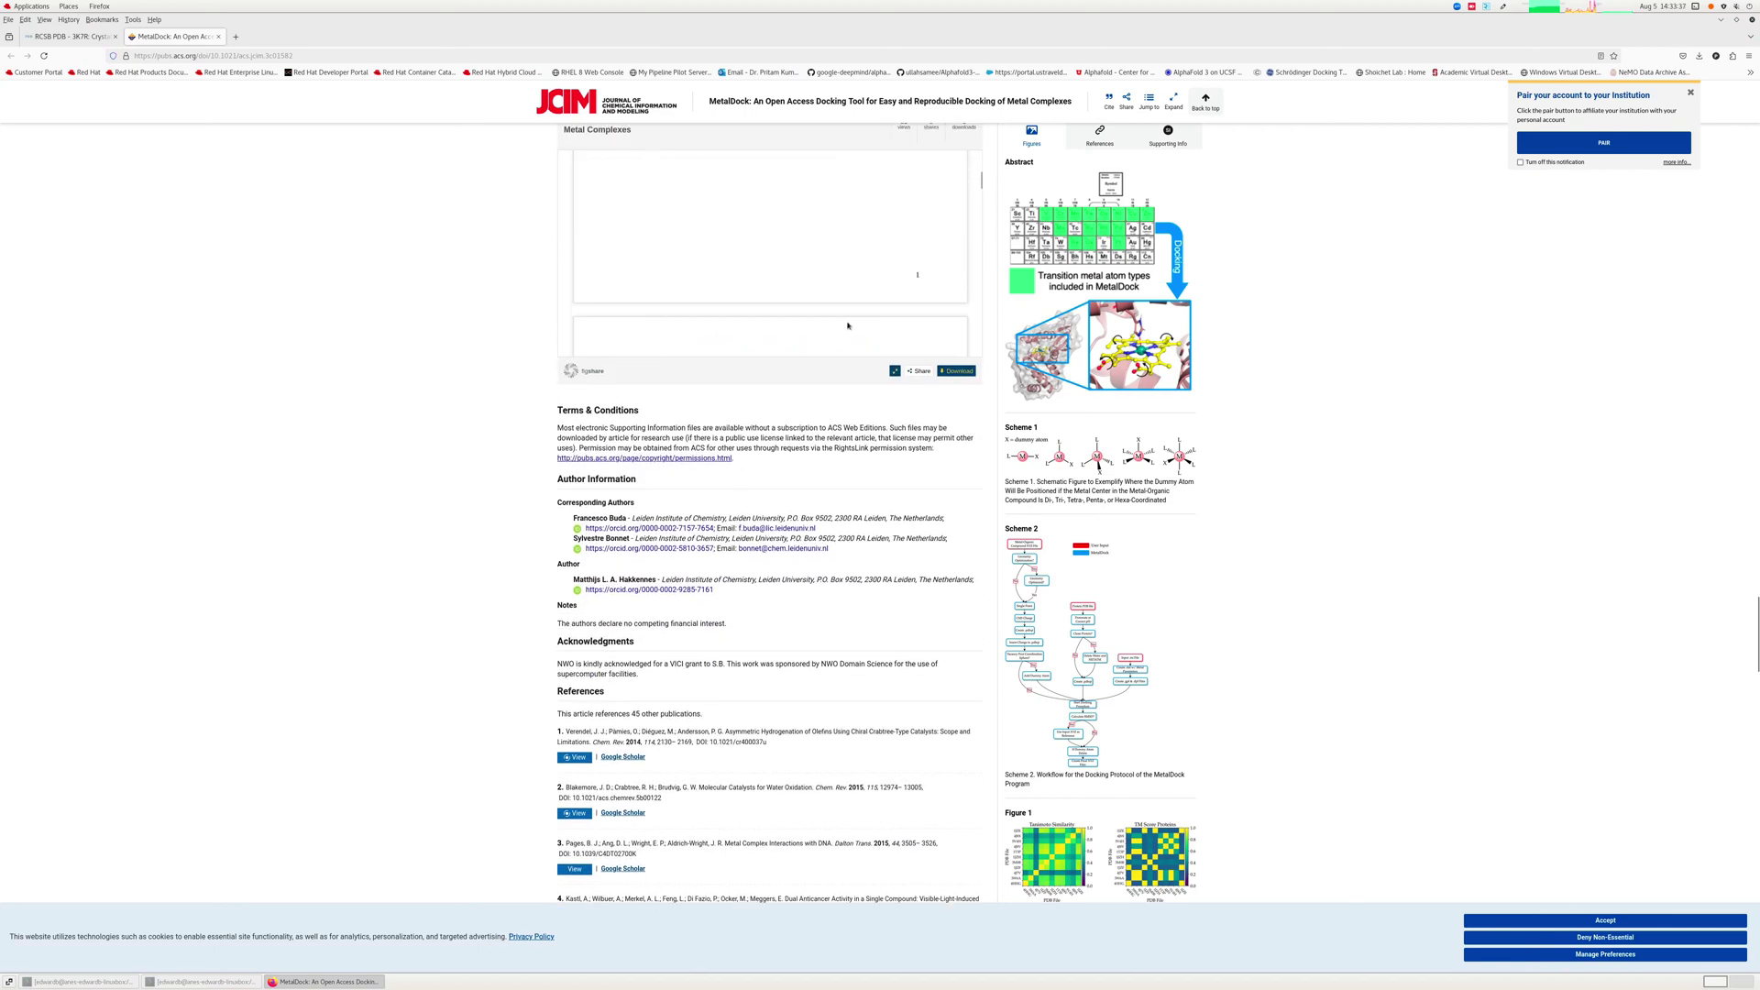
scroll(848, 324, "down", 2)
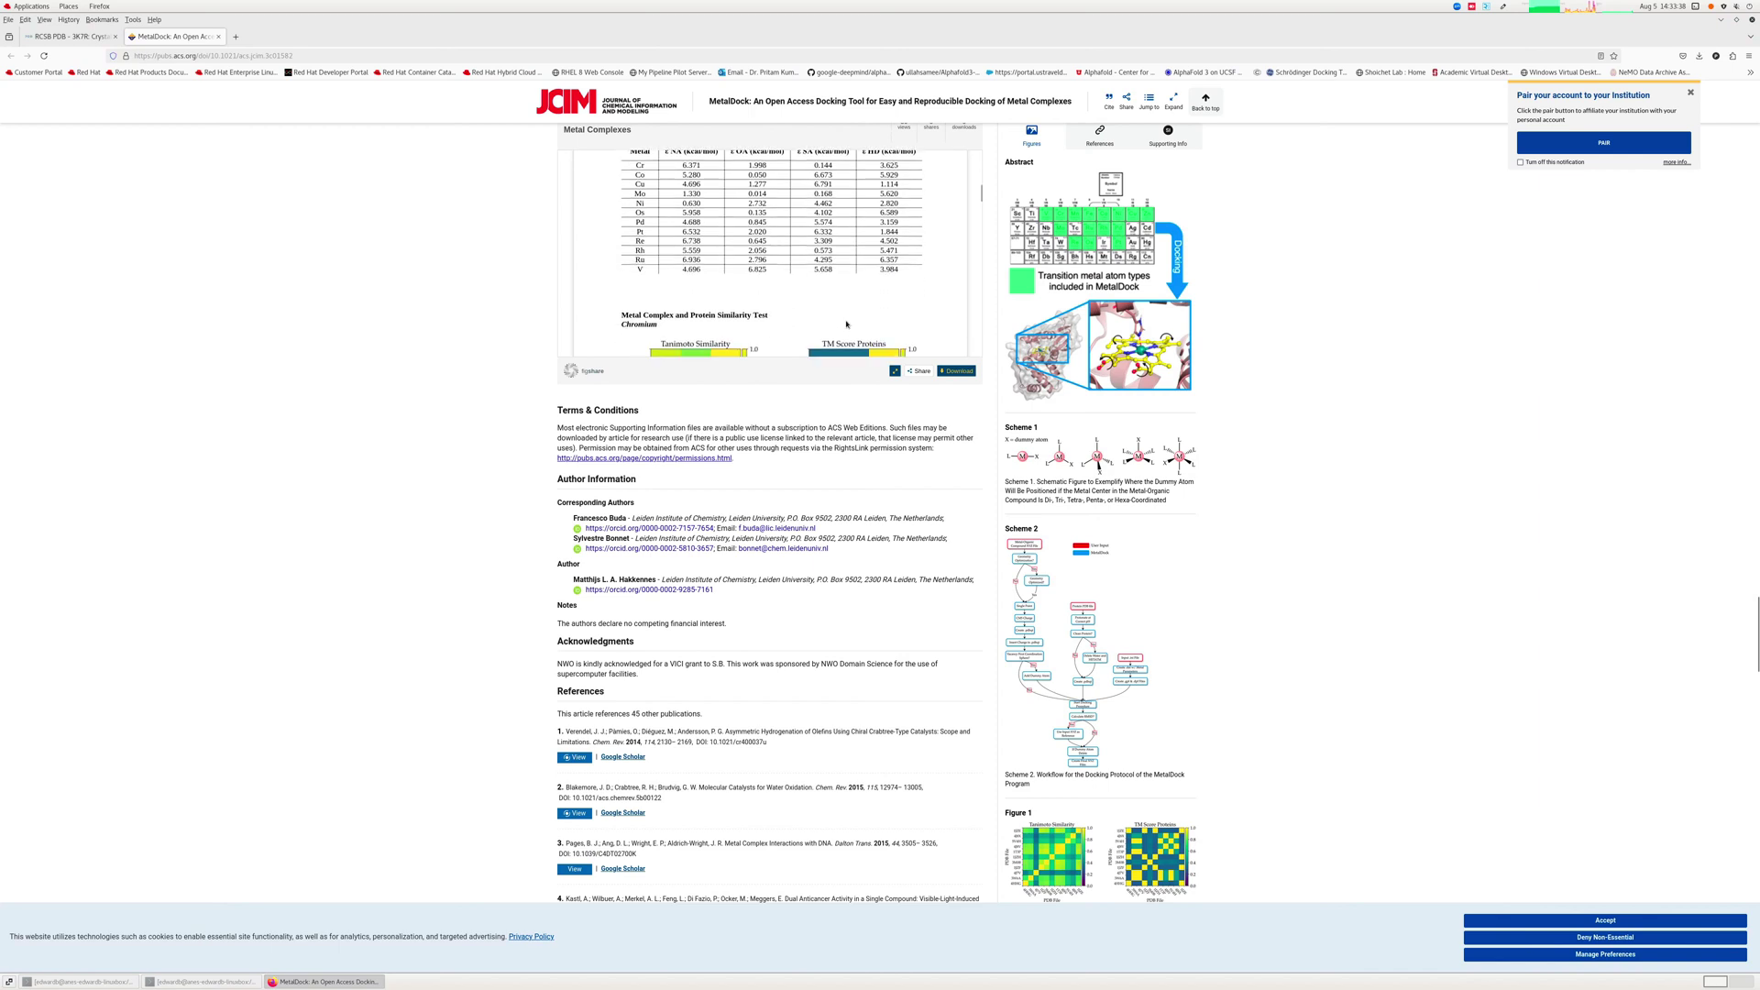
scroll(816, 196, "up", 2)
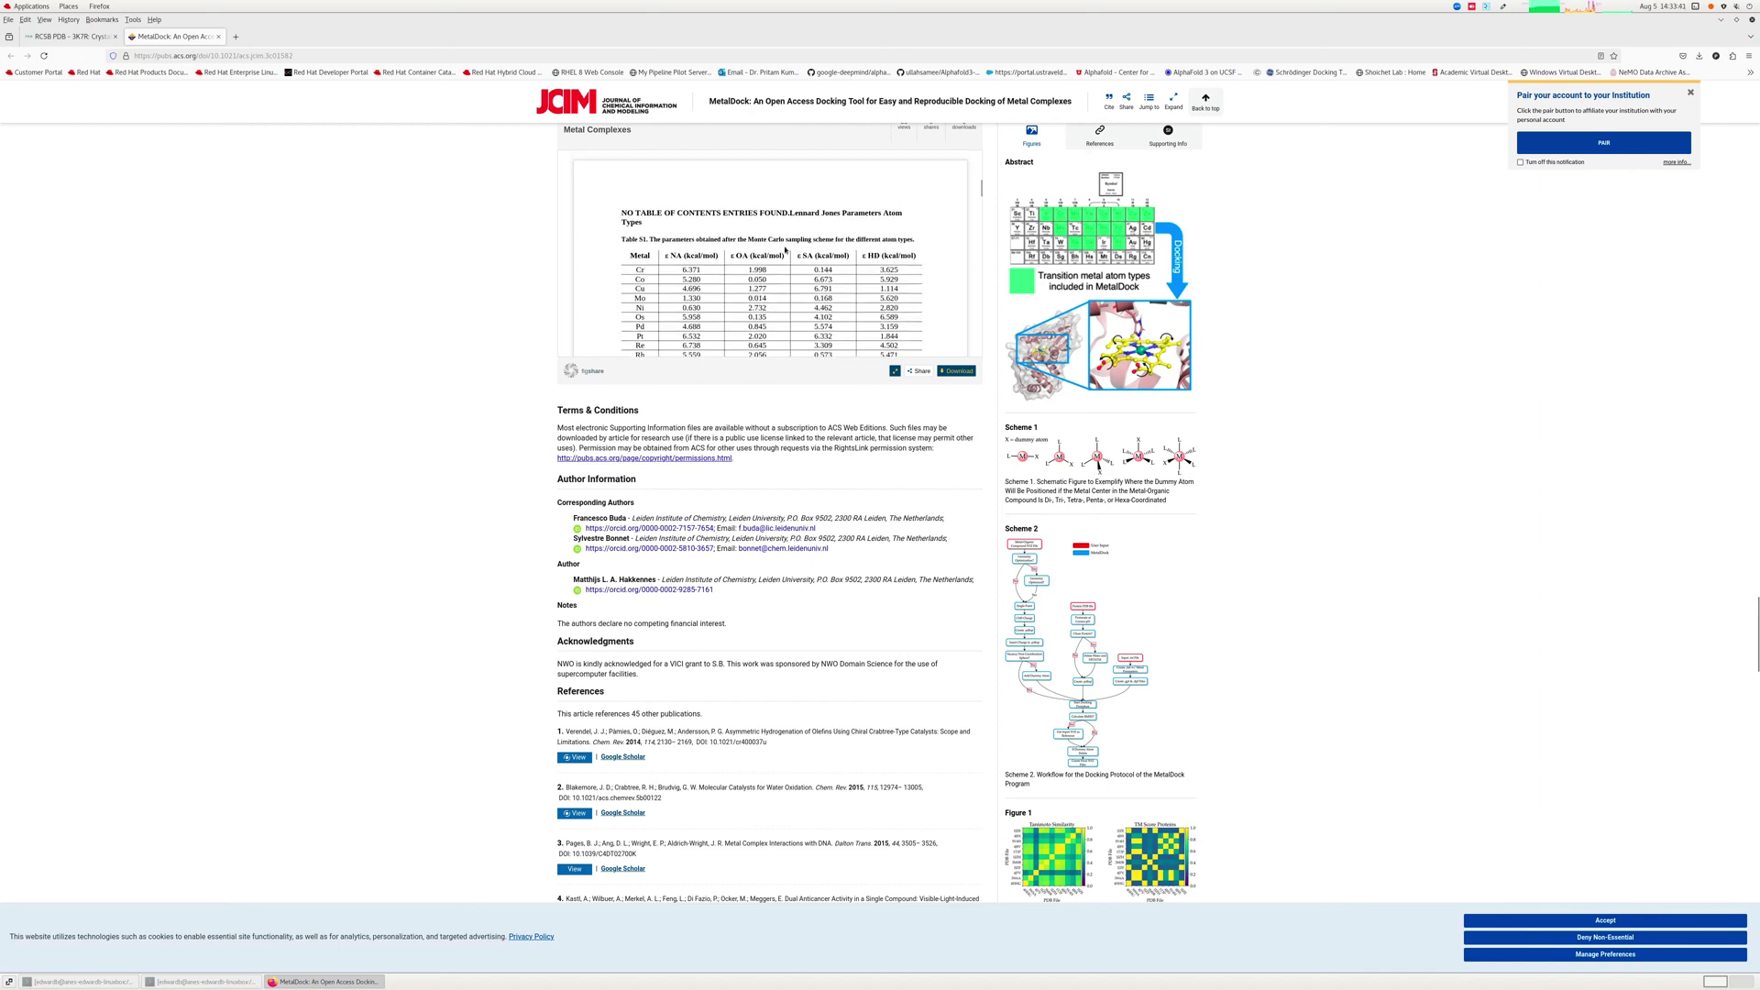
scroll(885, 303, "down", 1)
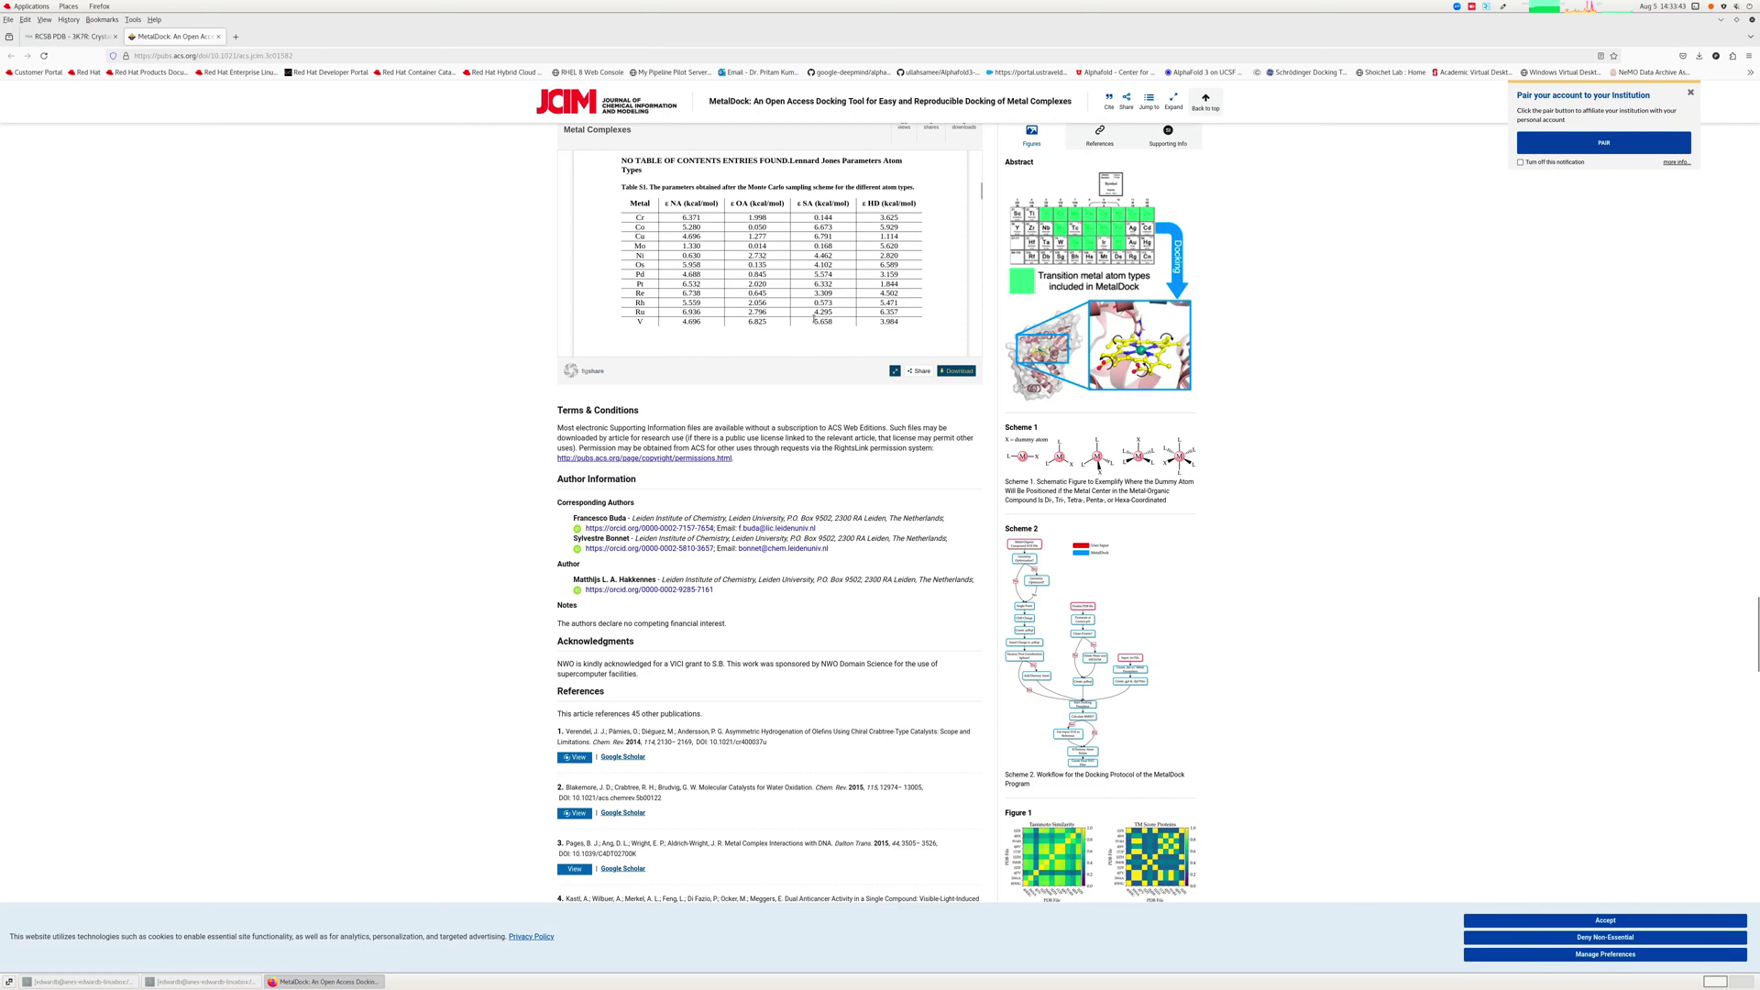
scroll(814, 318, "down", 10)
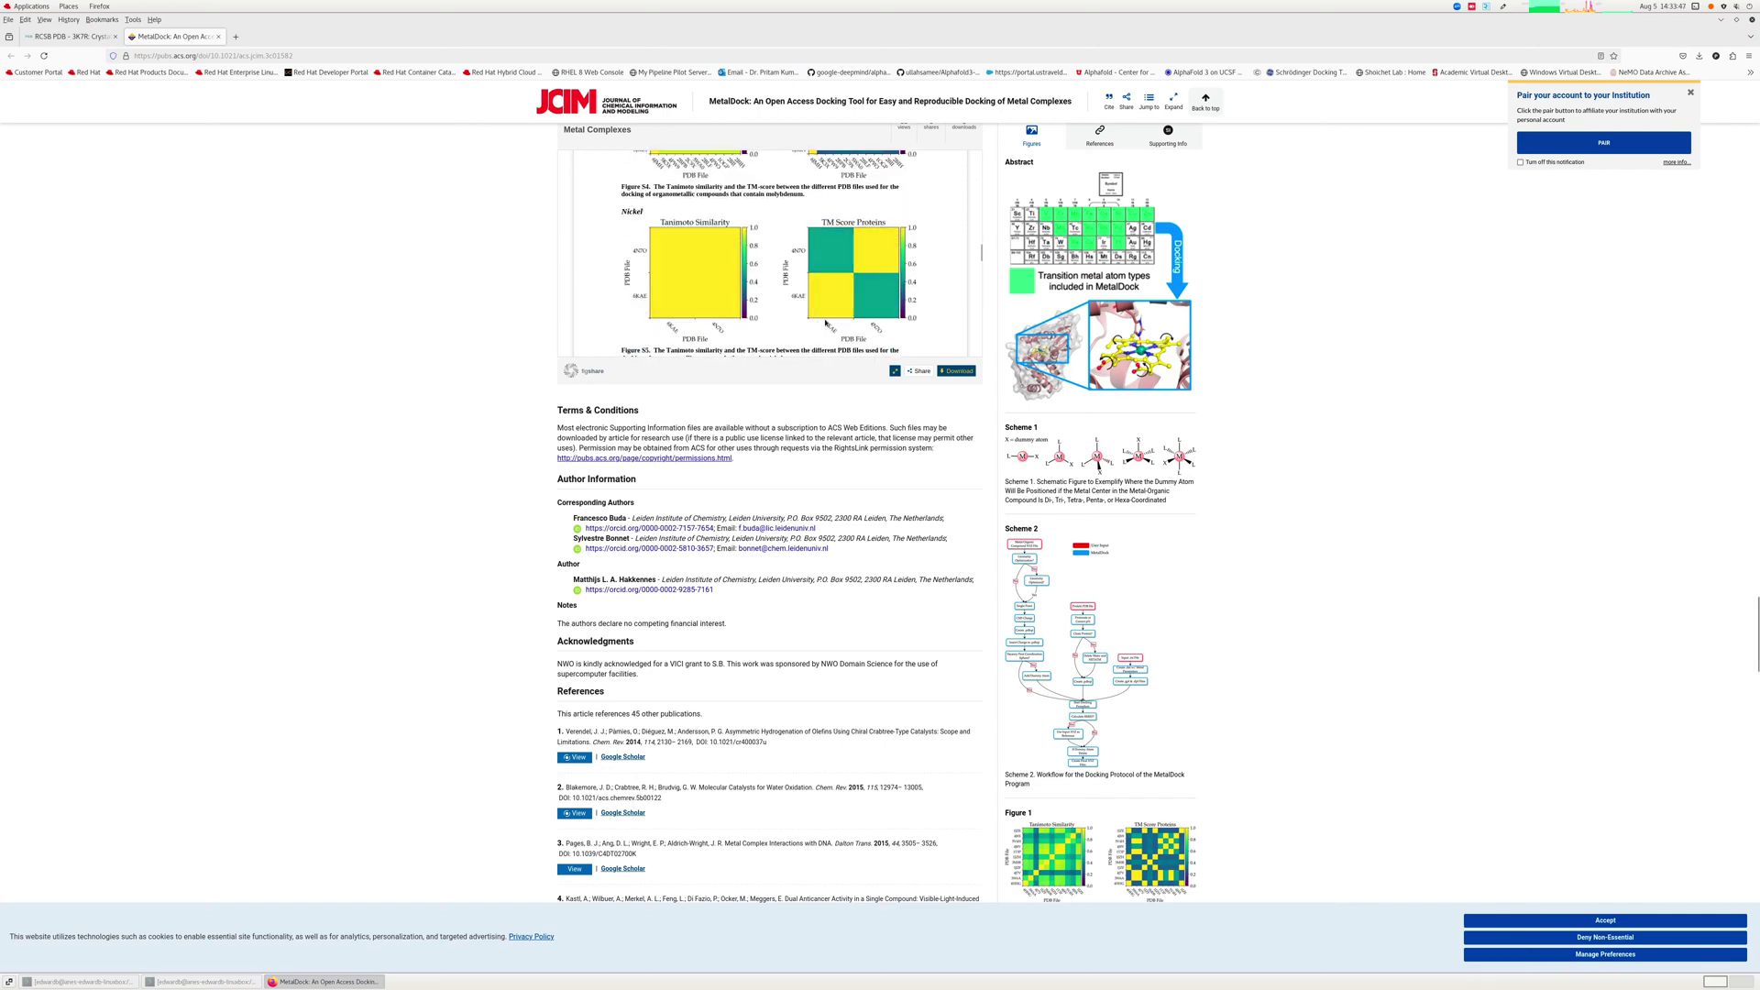
scroll(825, 323, "up", 10)
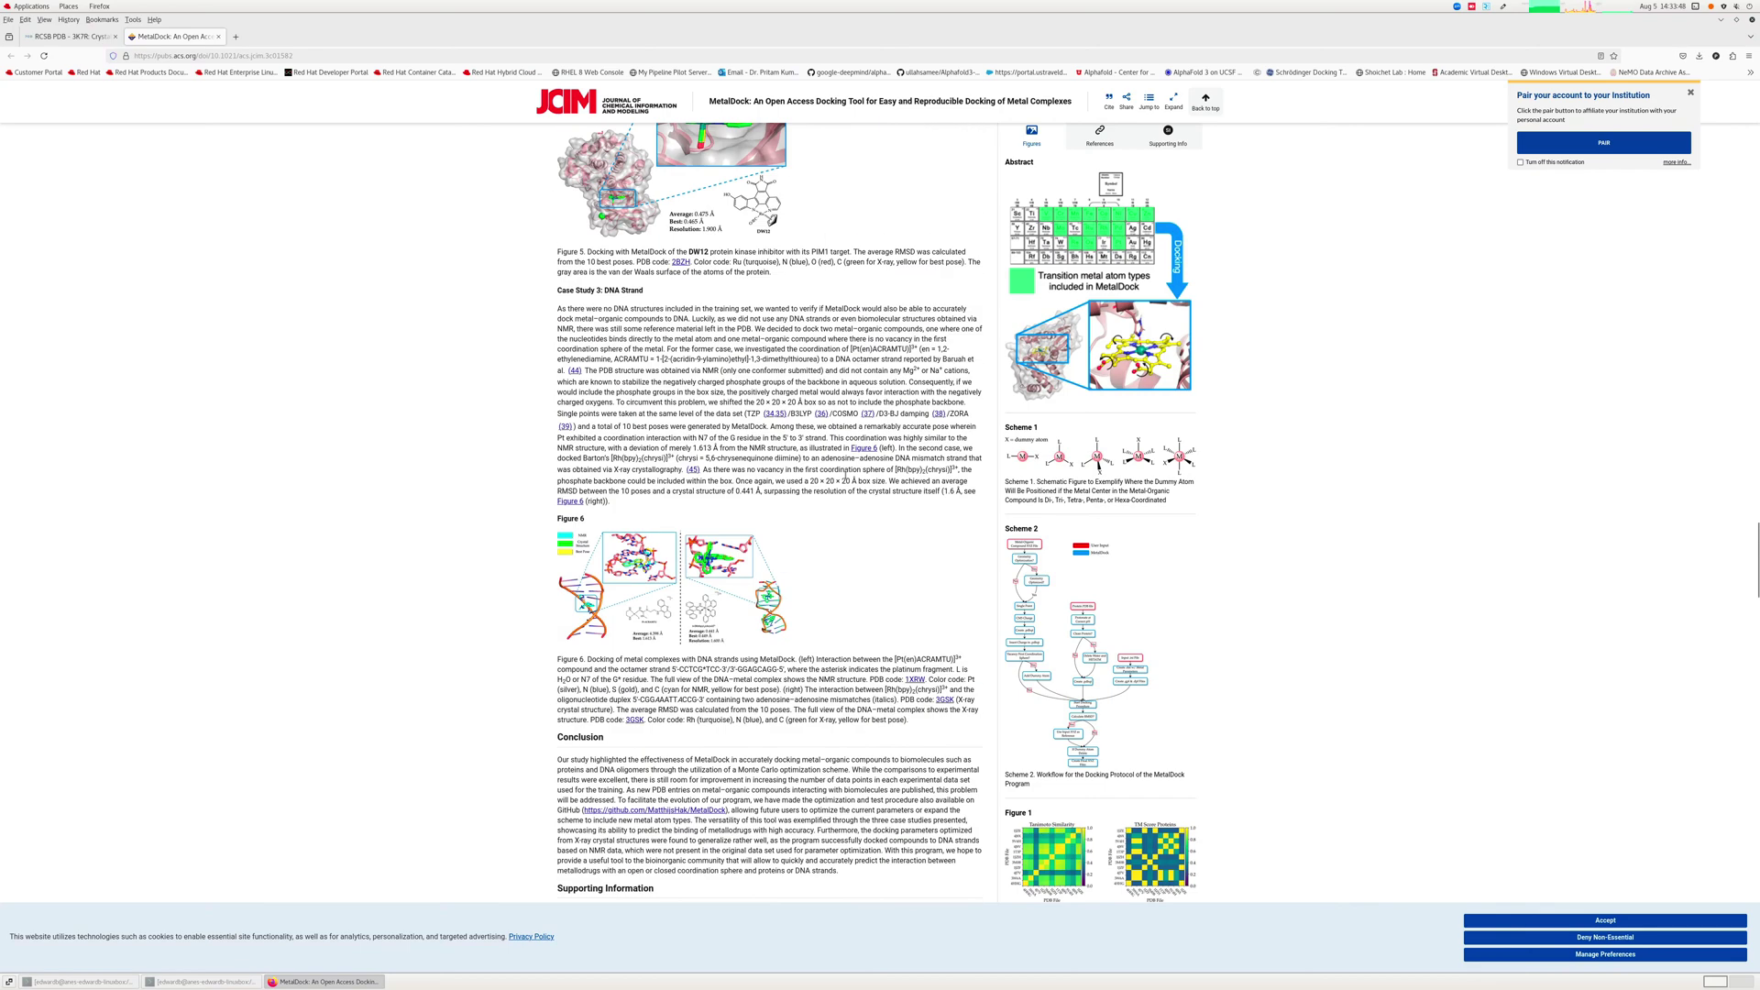
scroll(845, 474, "up", 10)
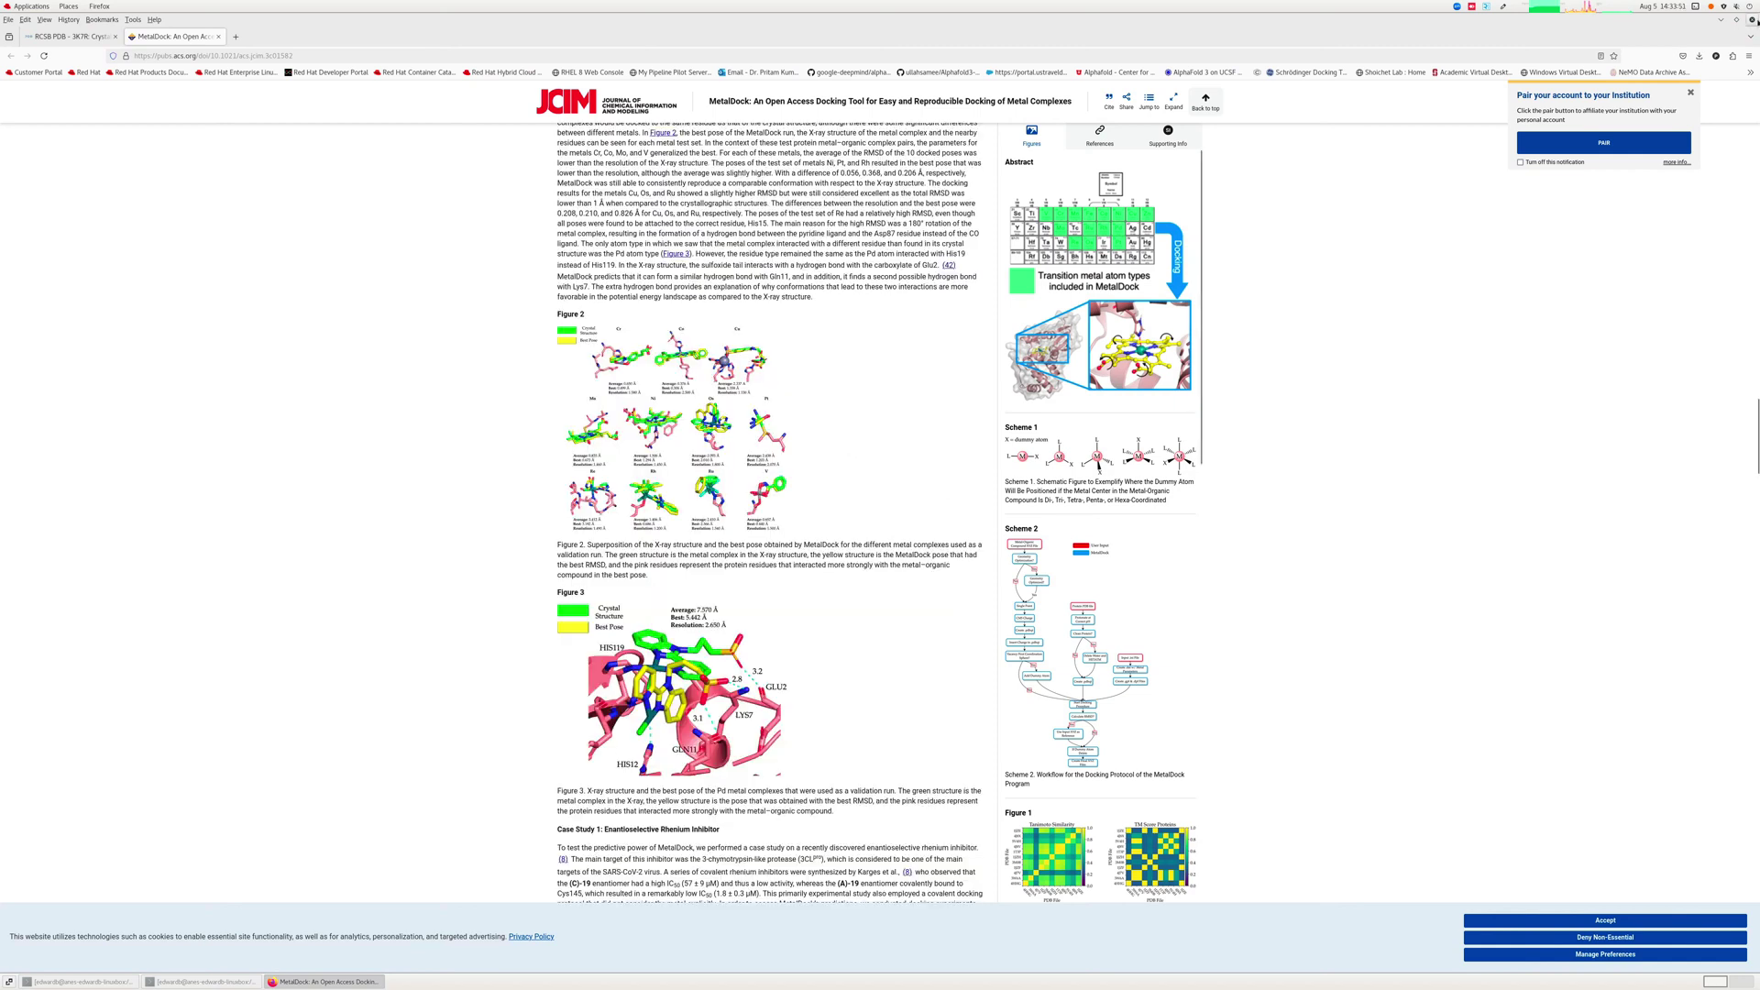